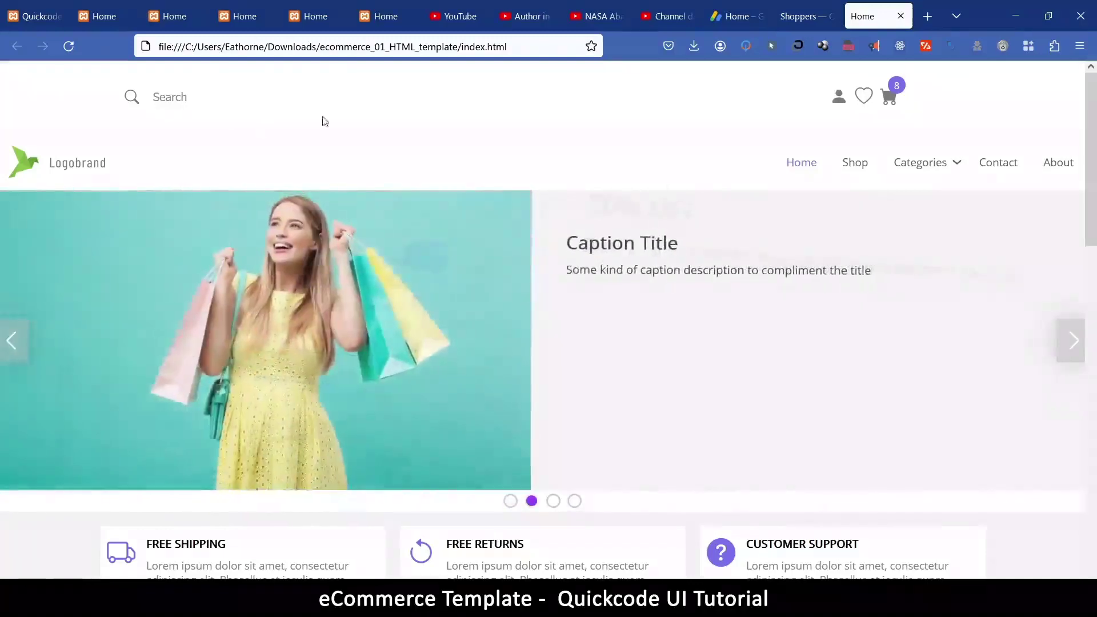
Reload the finished template's home page and examine its sections down to the footer, advancing the Featured Products carousel to its end
left_click(68, 48)
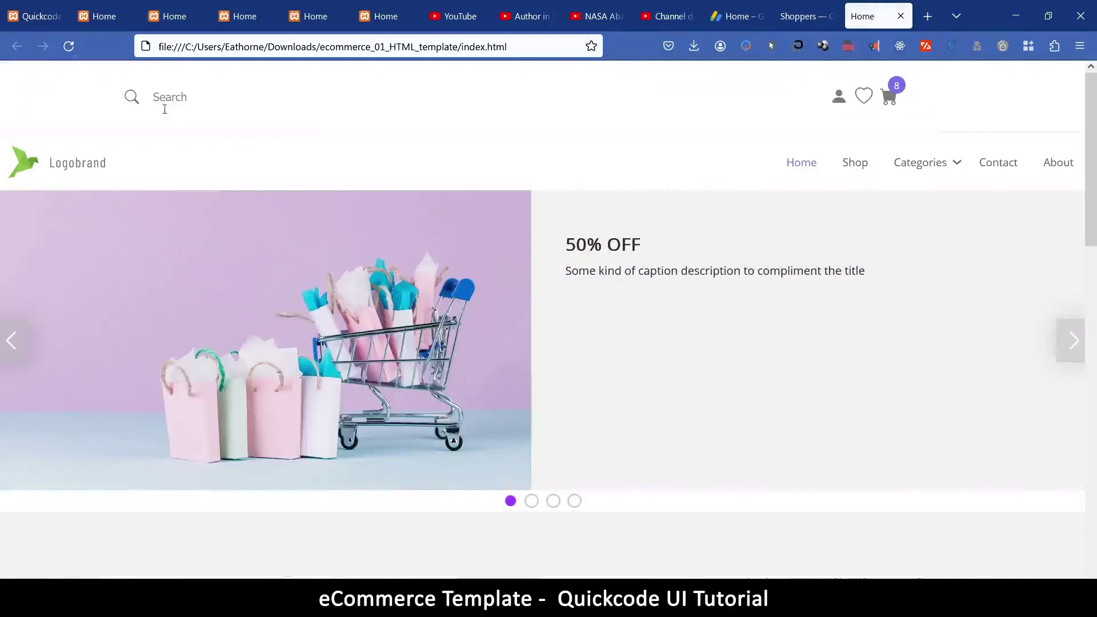
scroll(535, 161, "down", 4)
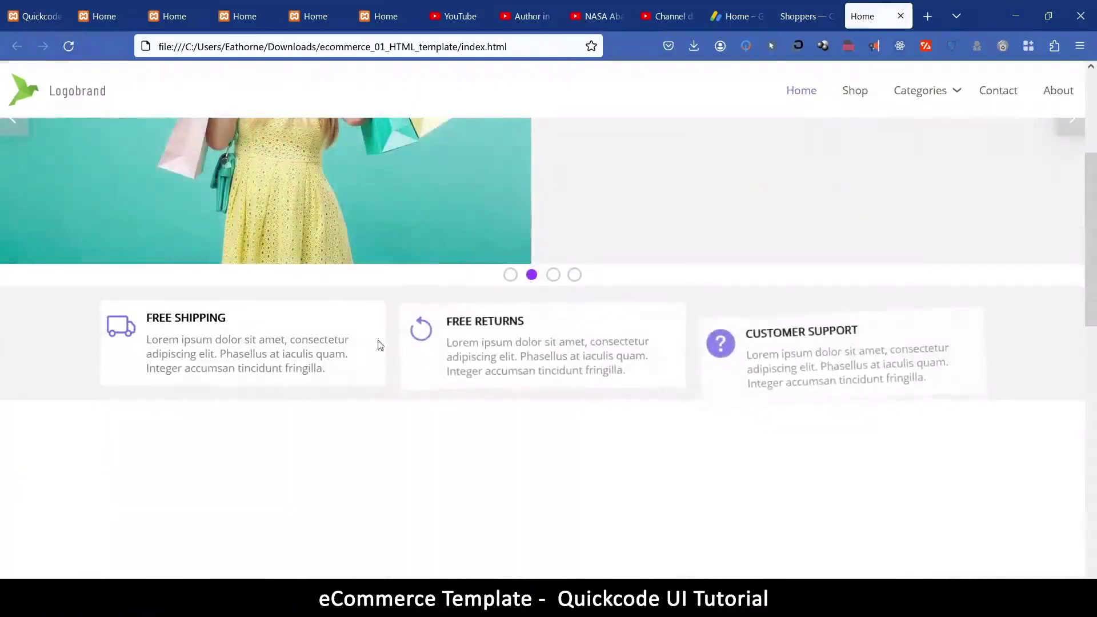
scroll(596, 333, "down", 4)
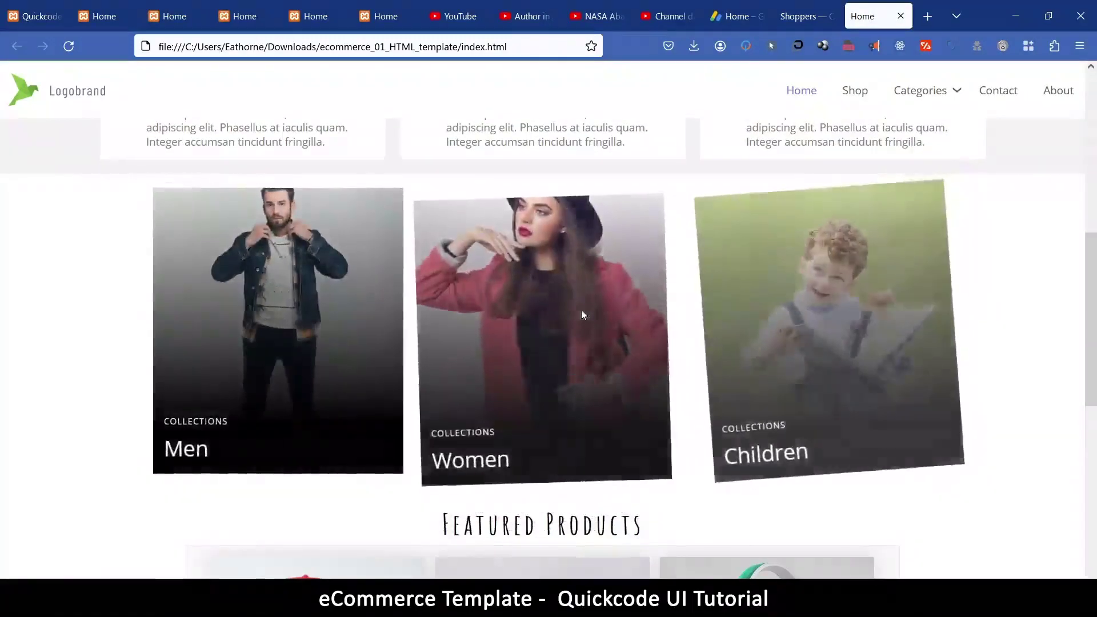
scroll(582, 312, "down", 5)
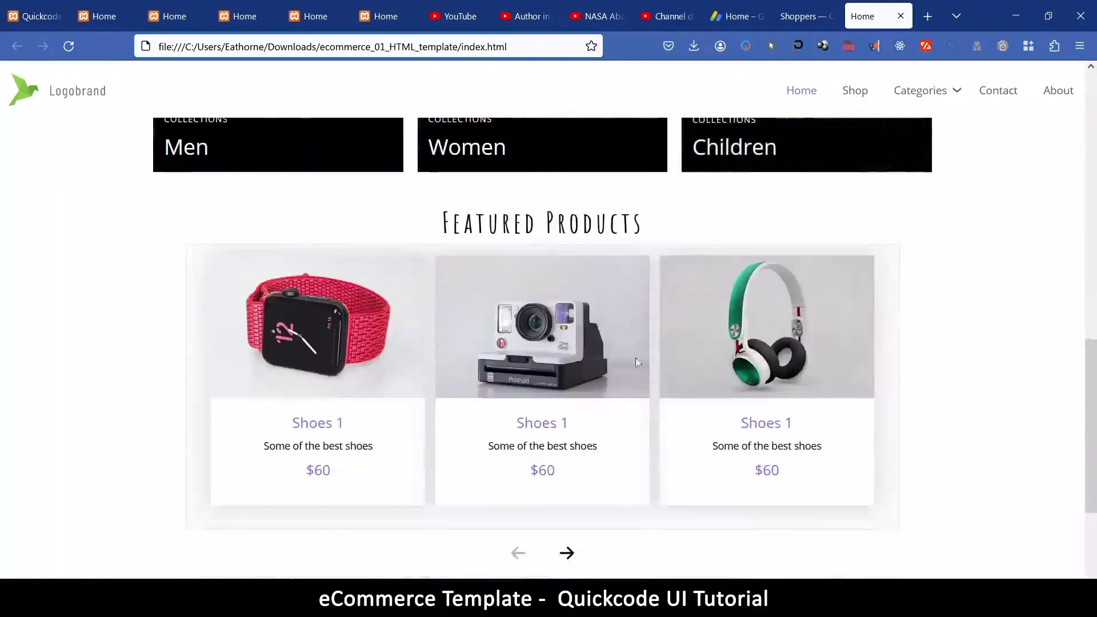
left_click(569, 554)
left_click(570, 555)
left_click(576, 555)
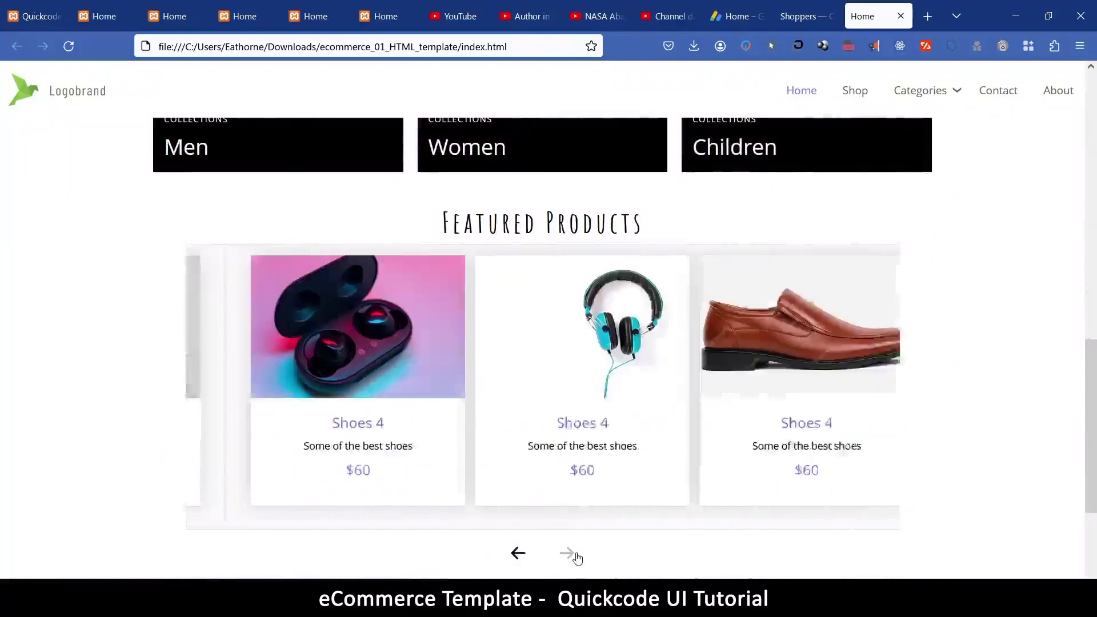
scroll(592, 508, "down", 3)
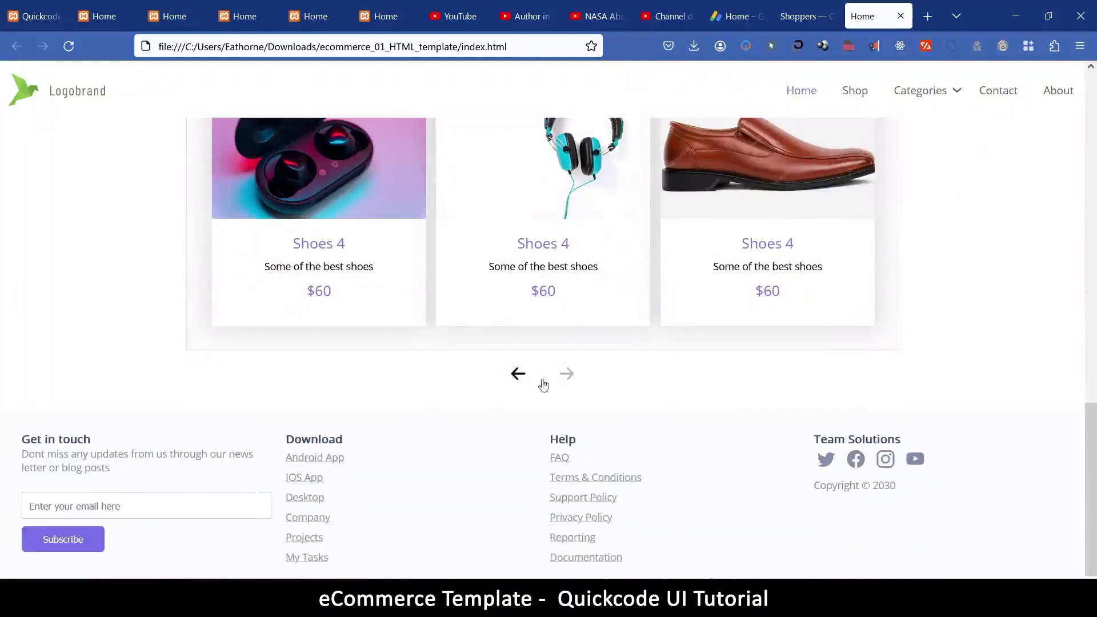
scroll(543, 497, "up", 15)
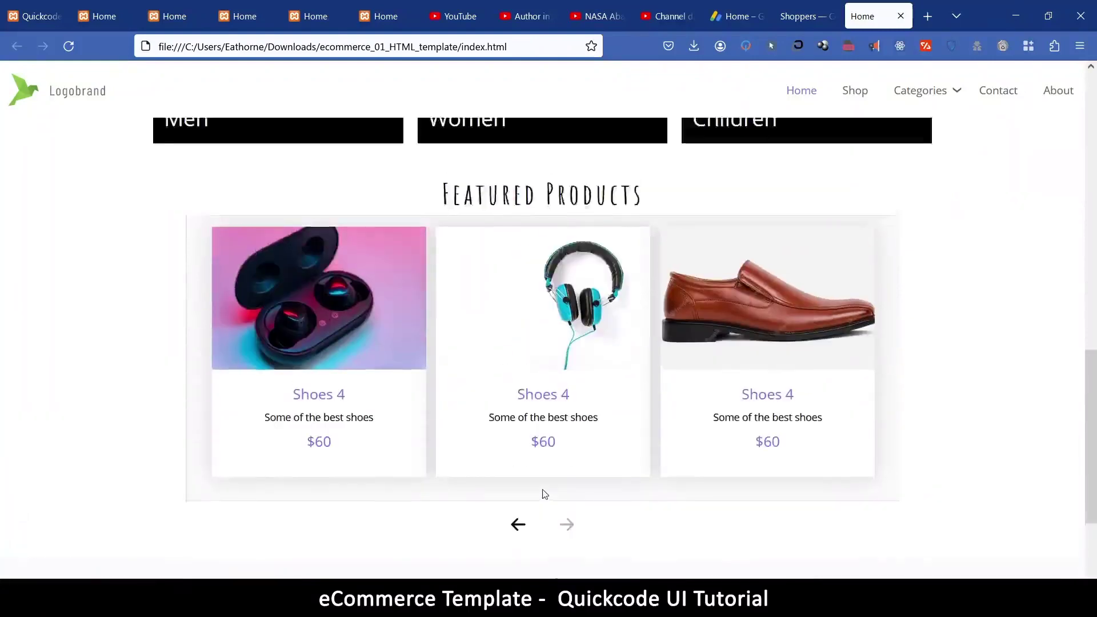
Preview the page in Responsive Design Mode at 952 px wide and toggle the collapsed navigation menu open and shut
left_click(1080, 47)
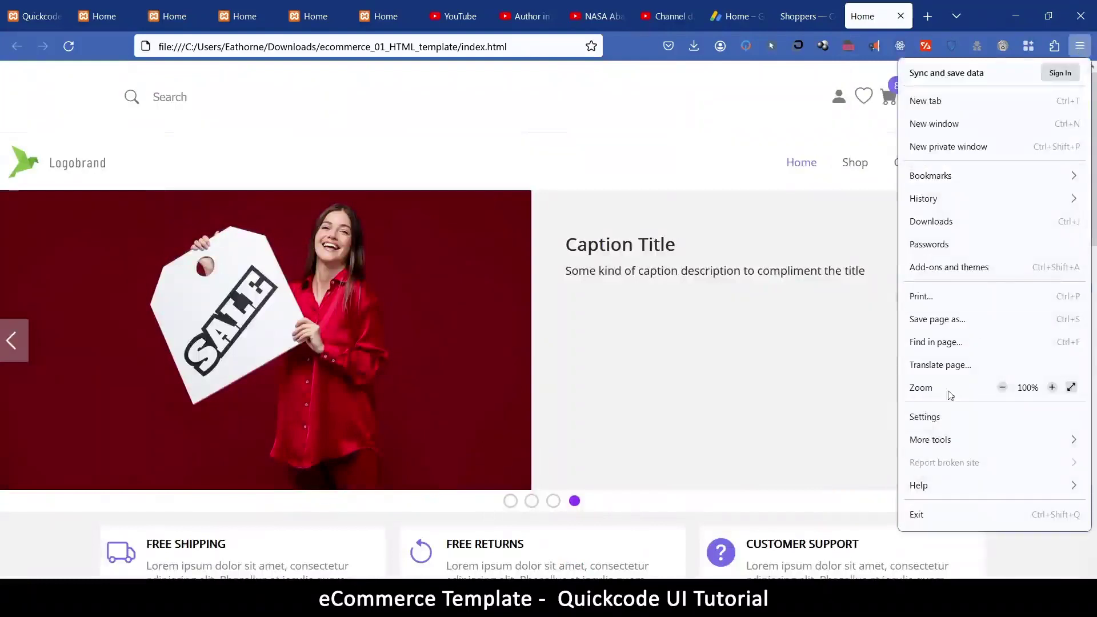
left_click(956, 441)
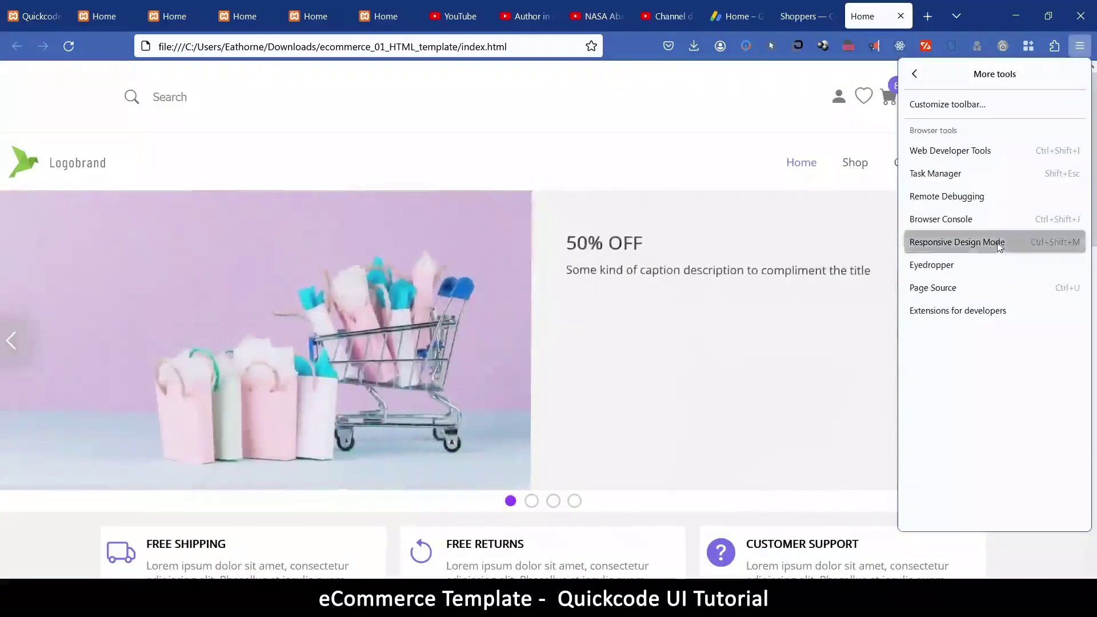
left_click(1024, 249)
left_click_drag(896, 284, 888, 264)
left_click(853, 142)
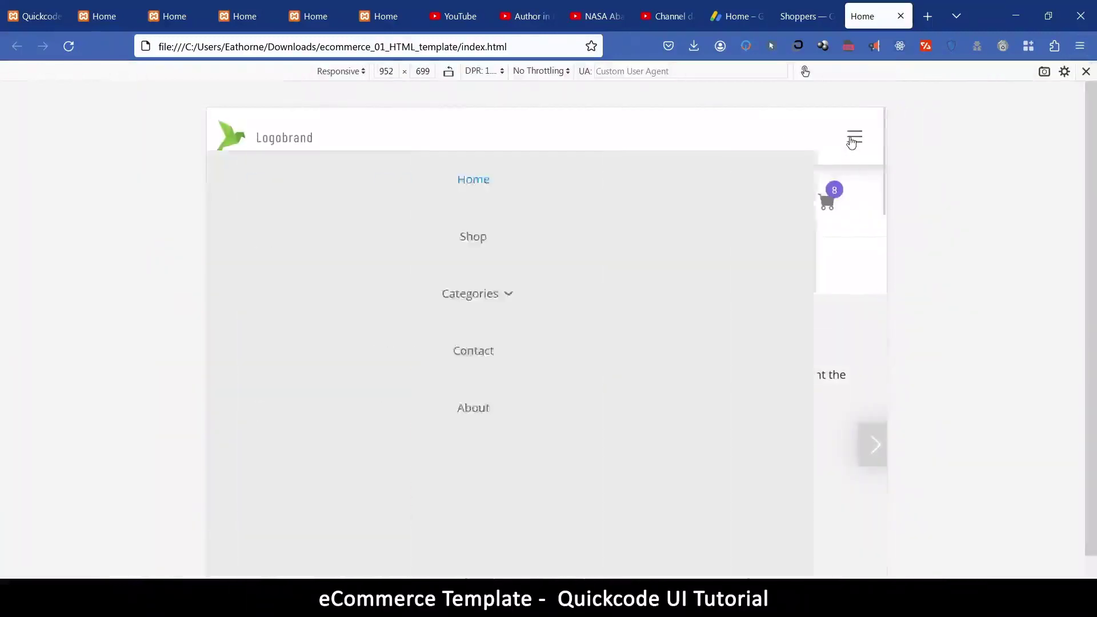
left_click(852, 141)
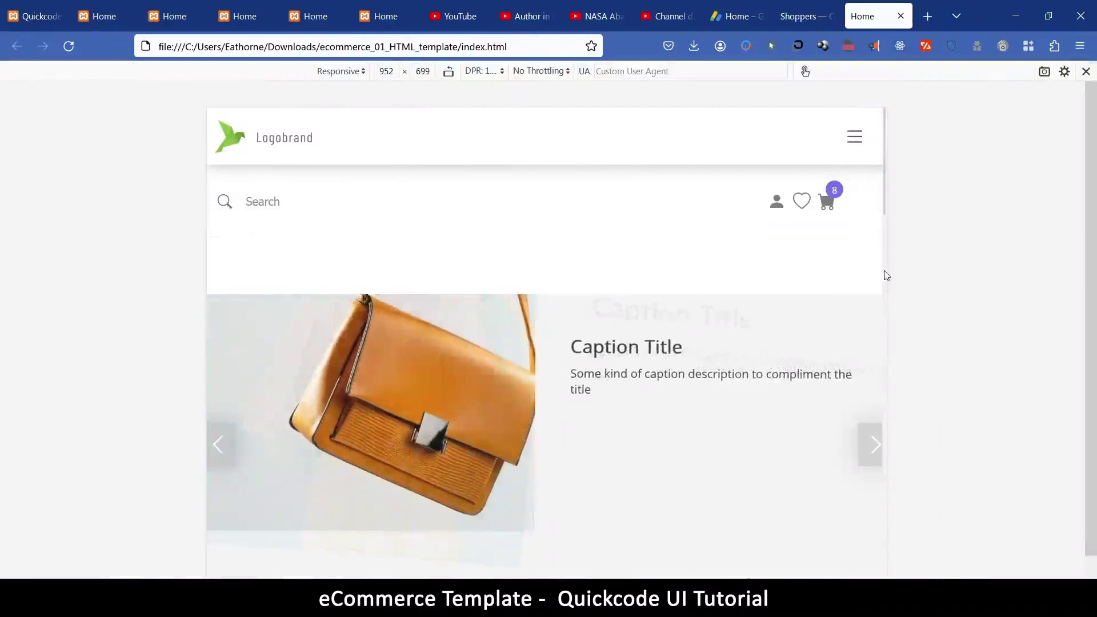
Narrow the responsive preview to 746 px wide and examine how the service cards and collections stack
left_click_drag(885, 268, 813, 265)
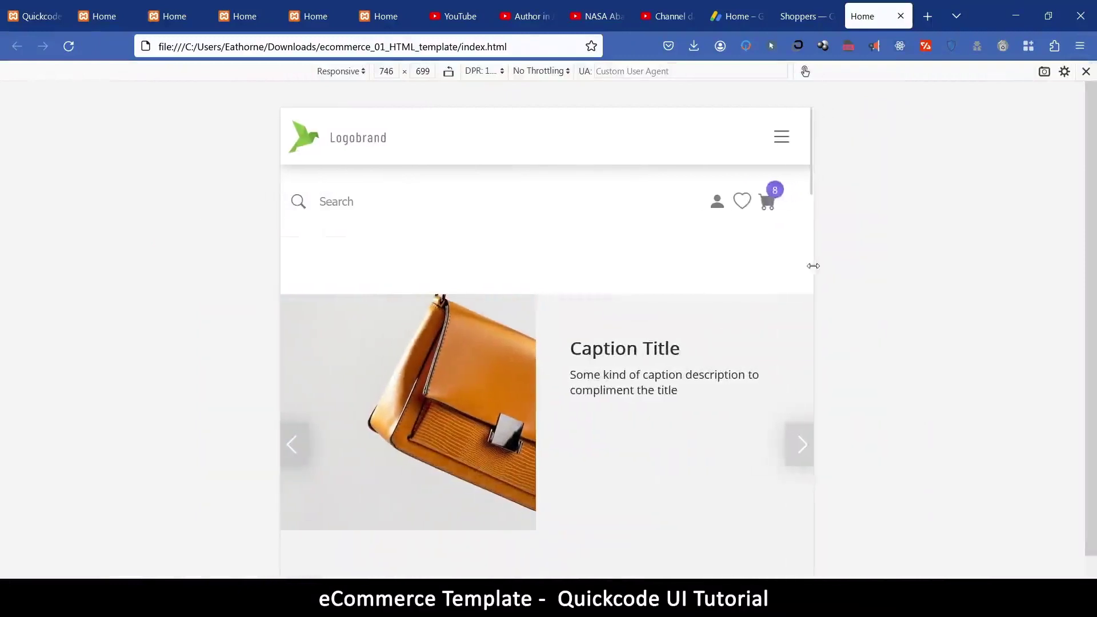
scroll(614, 303, "down", 5)
scroll(617, 304, "down", 10)
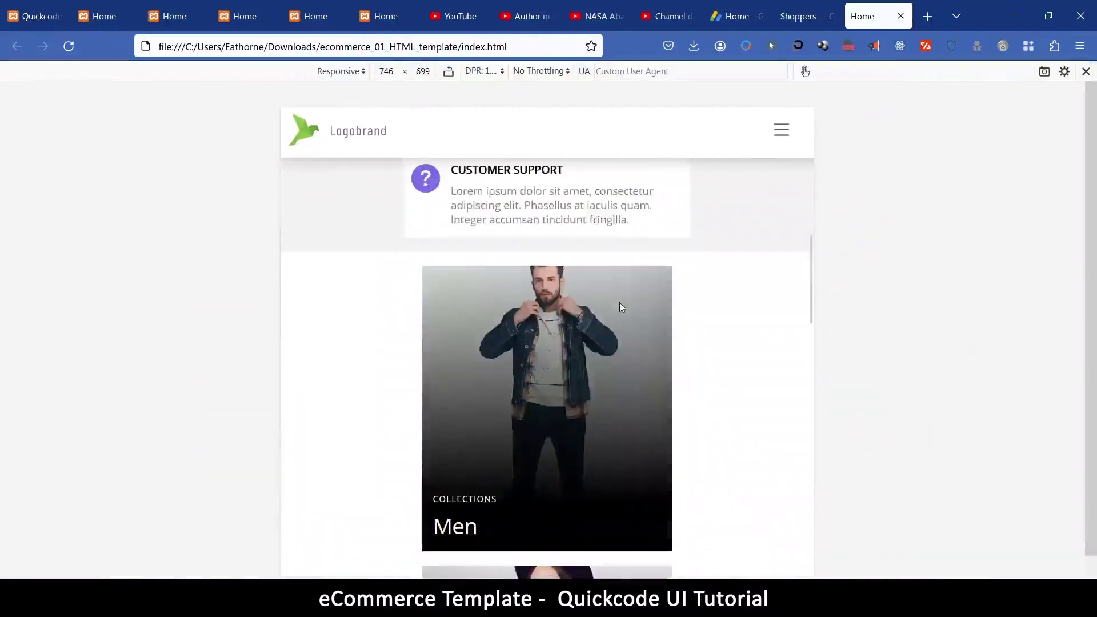
scroll(628, 297, "up", 15)
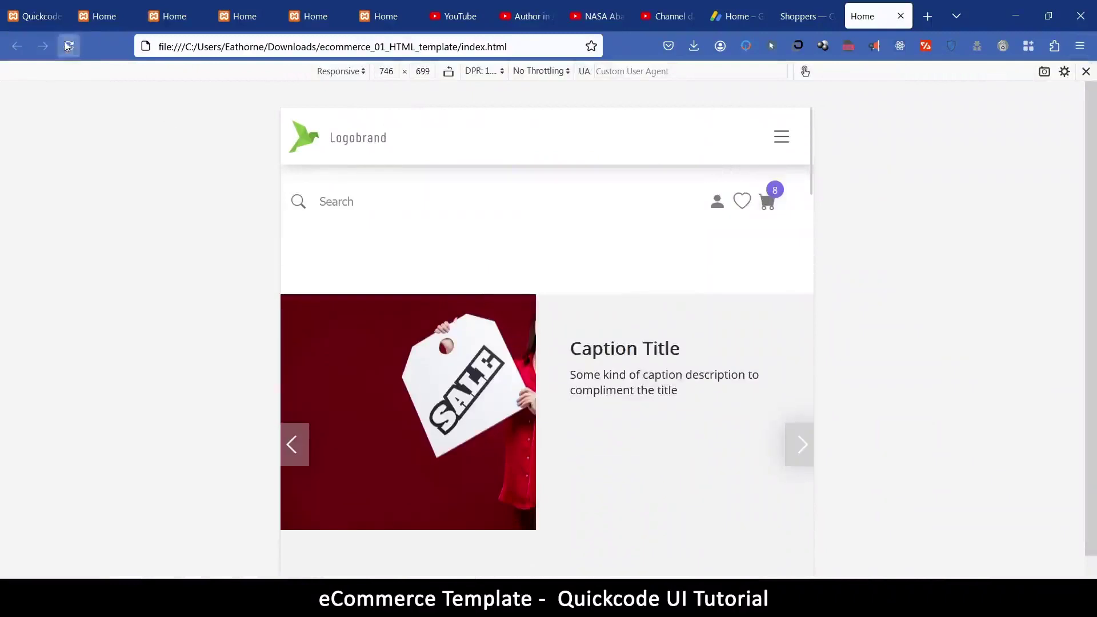
Reload the narrow preview, examine the section animations down to Featured Products, and return to the full-width page
left_click(69, 46)
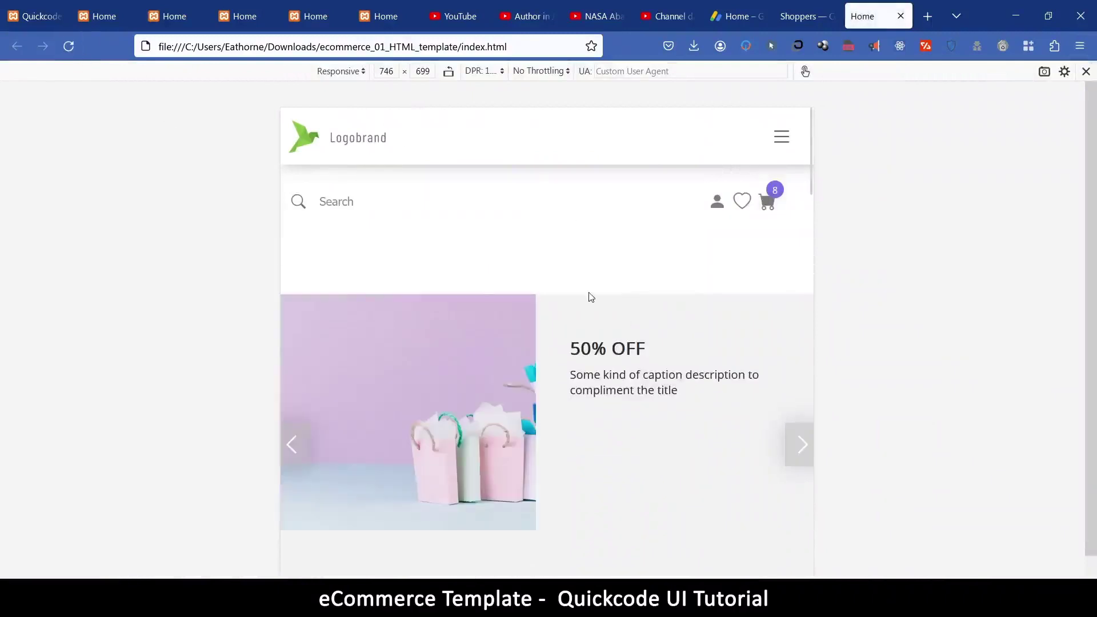
scroll(596, 301, "down", 8)
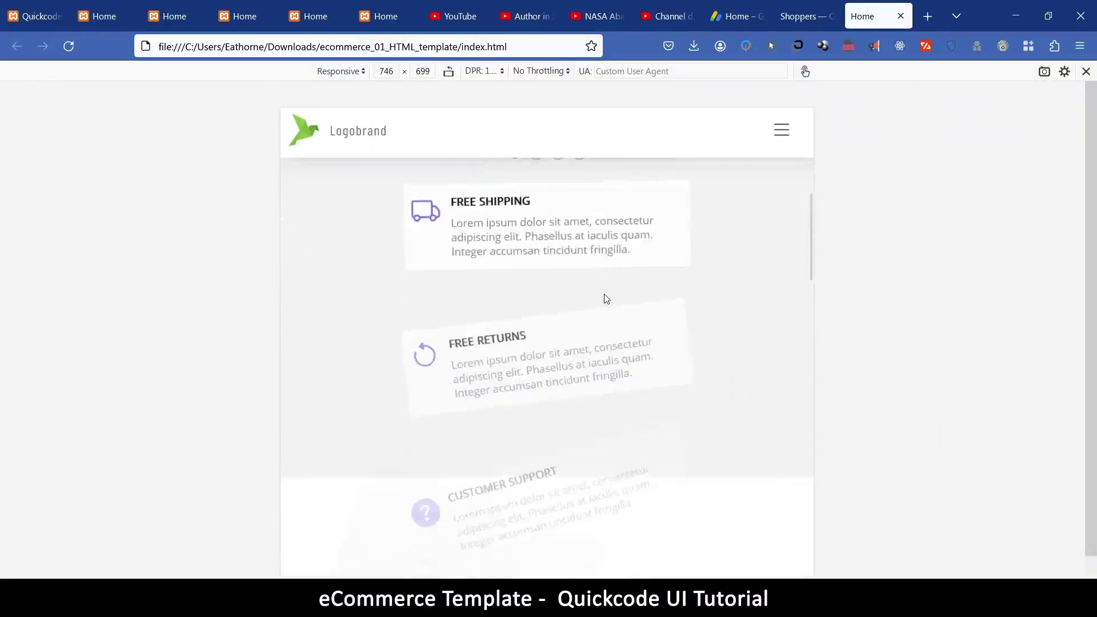
scroll(607, 299, "down", 5)
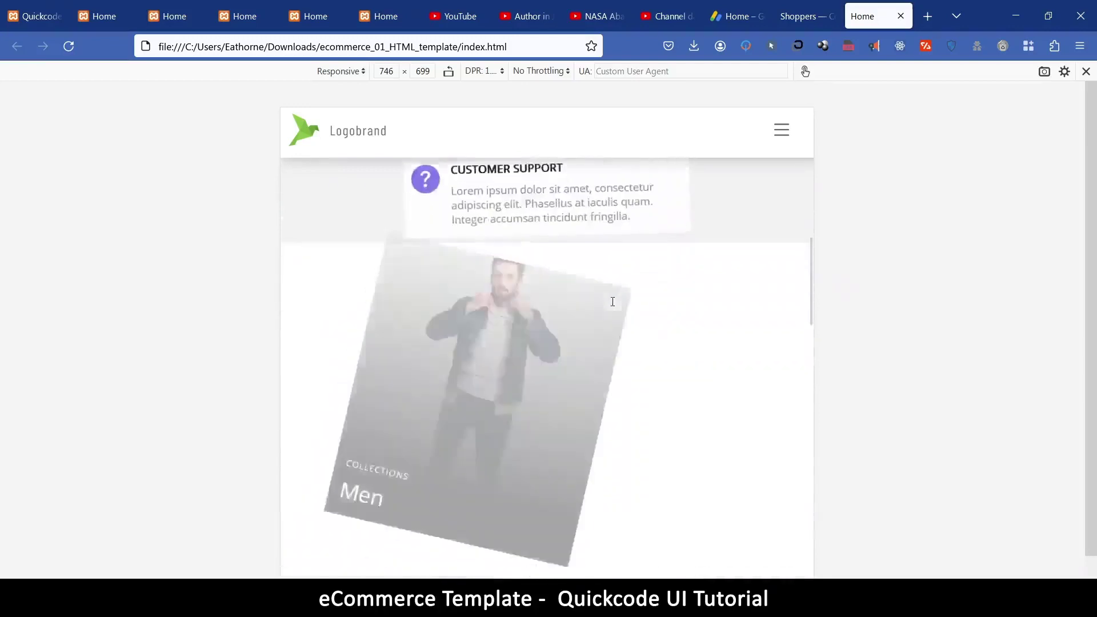
scroll(613, 302, "down", 7)
scroll(615, 308, "down", 8)
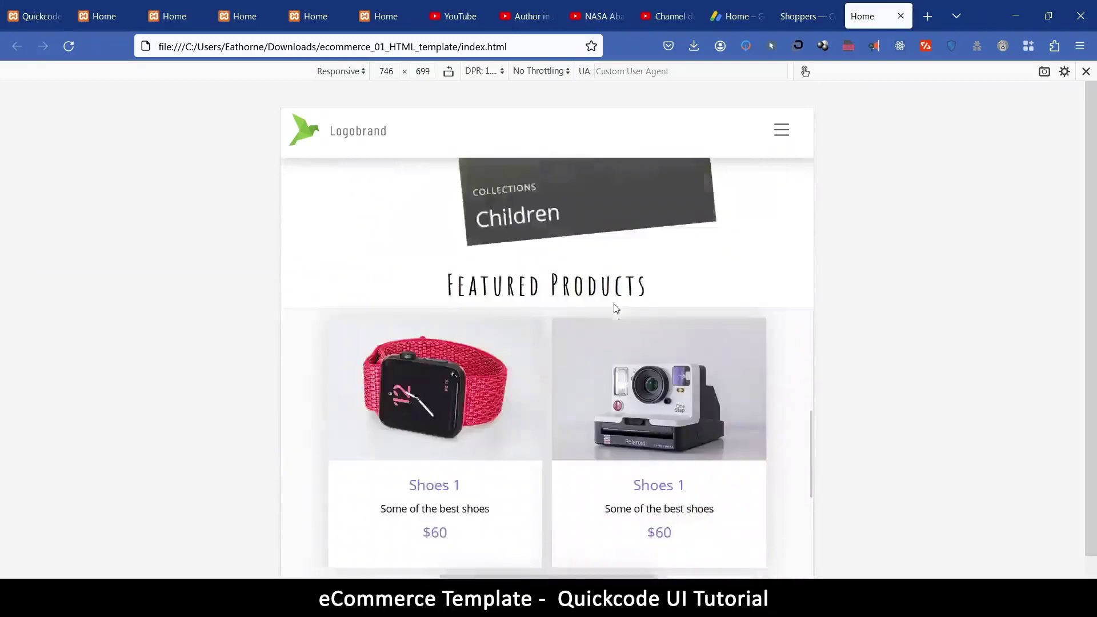
scroll(614, 308, "down", 10)
left_click(572, 343)
left_click(572, 343)
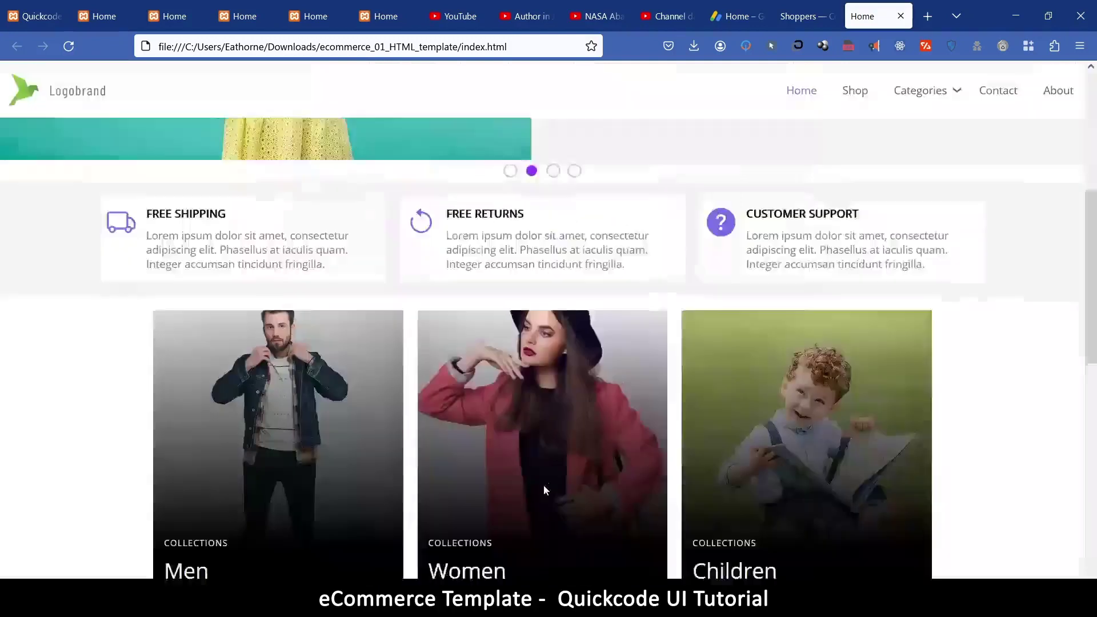
scroll(544, 484, "up", 5)
scroll(546, 486, "up", 2)
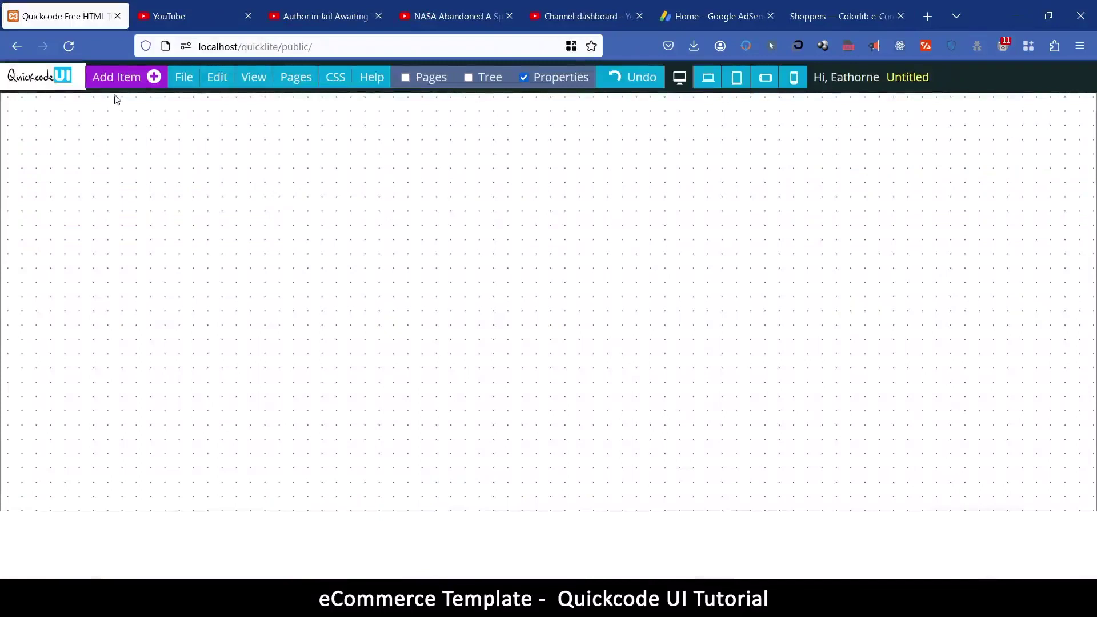
Switch to Quickcode UI and add the Logo Holder 1 component from the Navbar category to the empty page
left_click(122, 80)
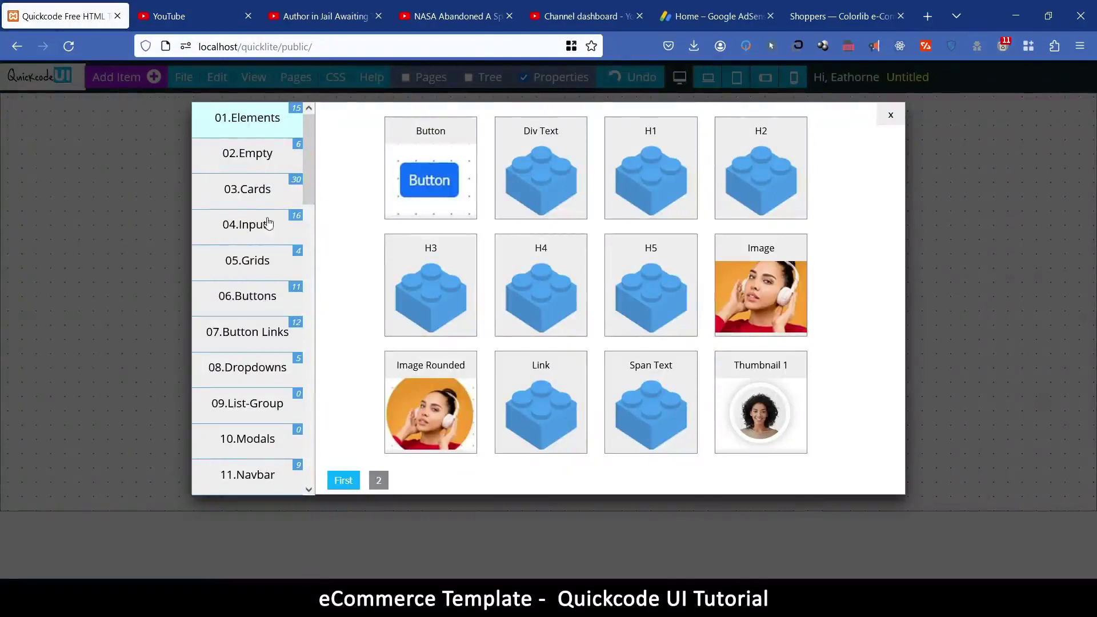
left_click(260, 479)
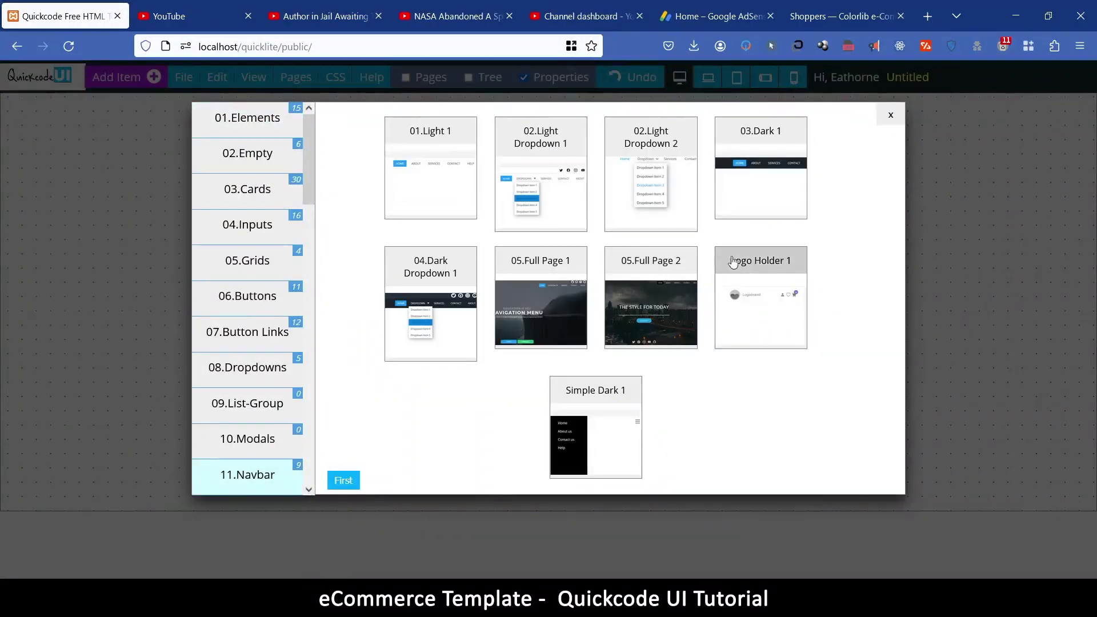
left_click(759, 267)
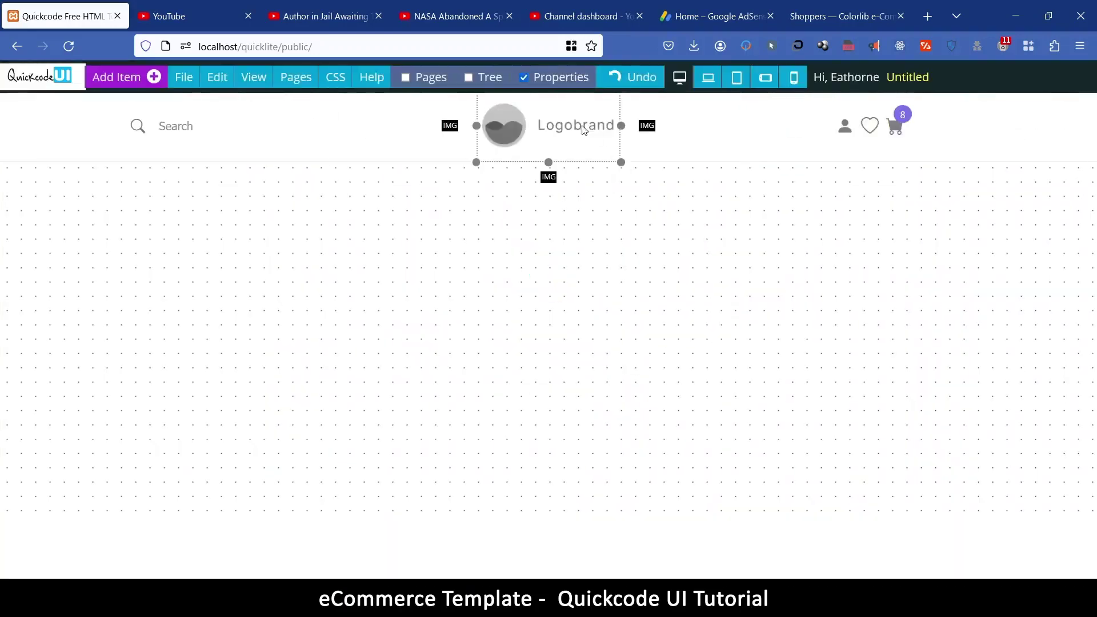
Browse the Logos category of the image library for the Logobrand placeholder image and close the library without choosing one
left_click(549, 129)
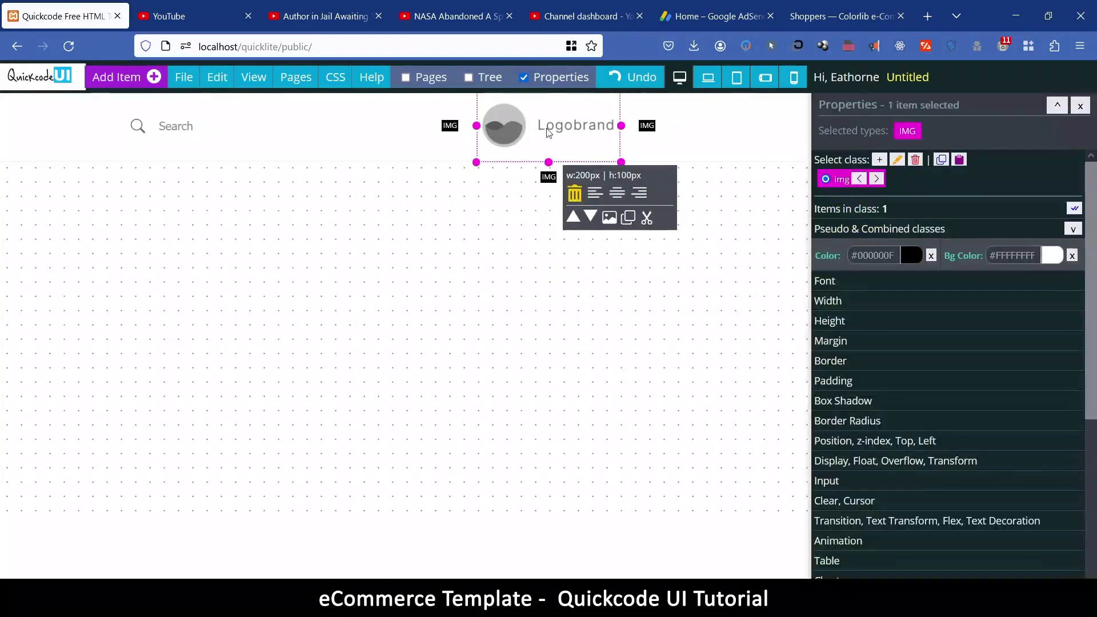
double_click(549, 130)
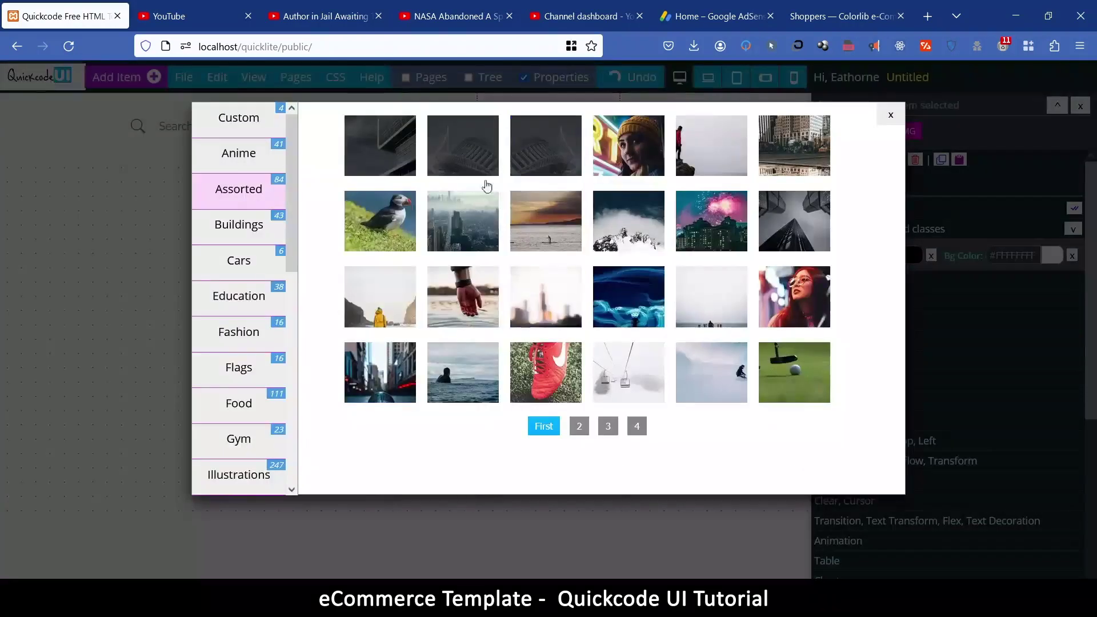
scroll(250, 388, "down", 5)
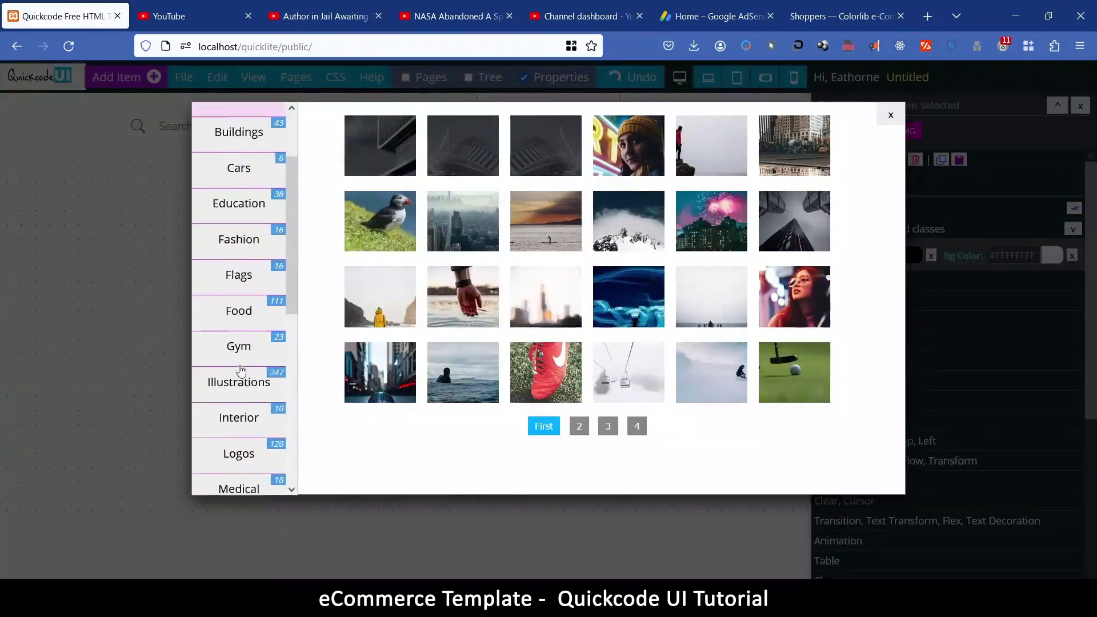
left_click(239, 266)
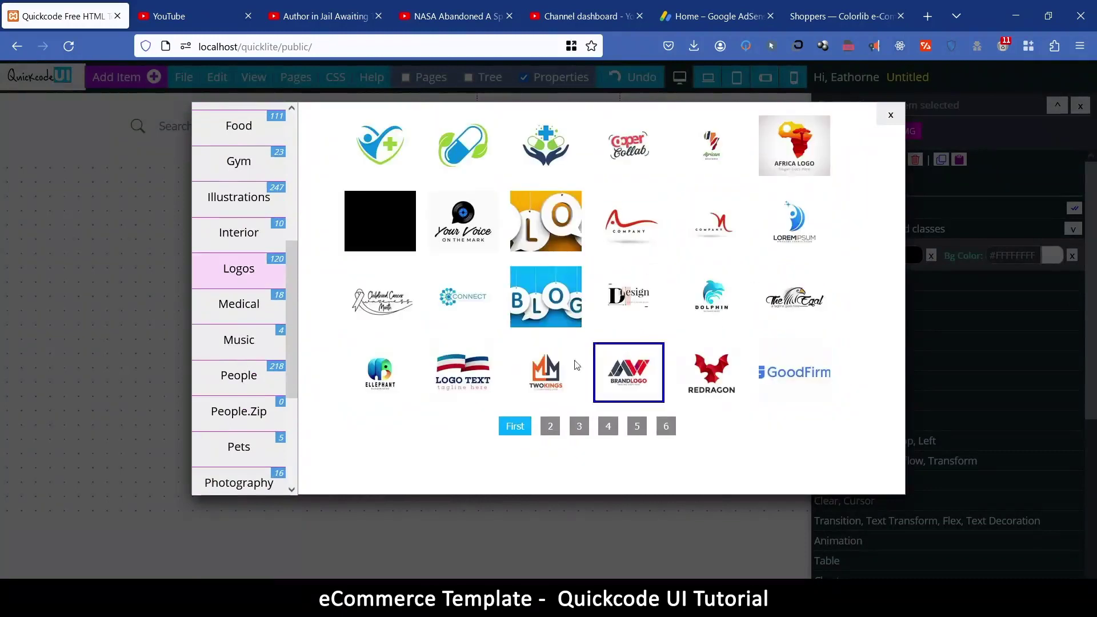
left_click(891, 116)
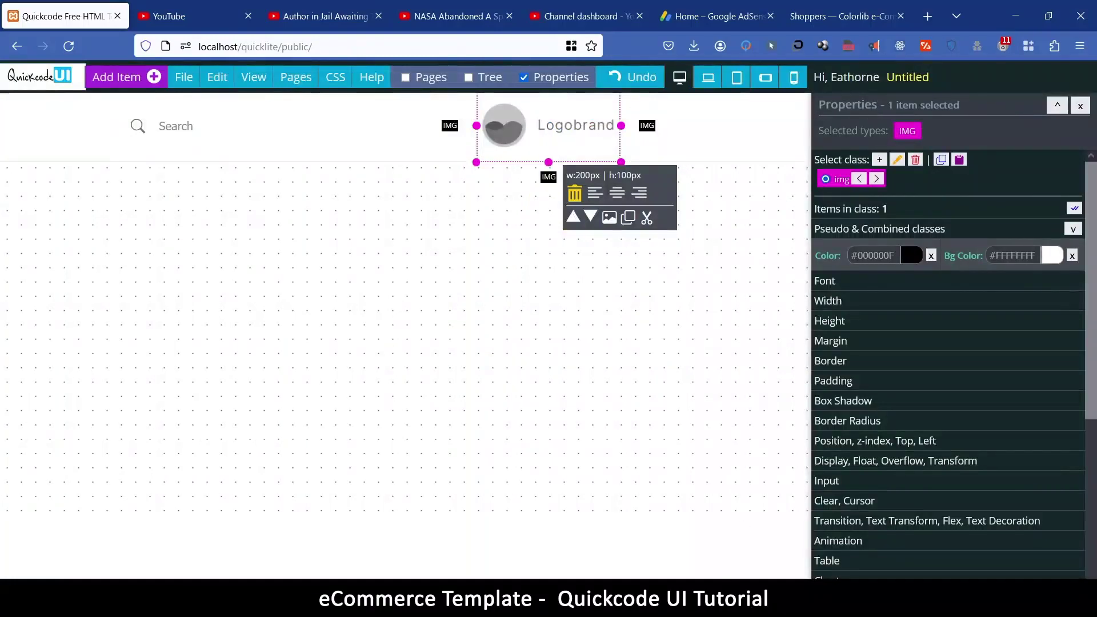
Switch to Notepad, copy the colour codes "#7971EAFF #FFF #000", and return to Quickcode UI
mouse_move(719, 600)
left_click(705, 533)
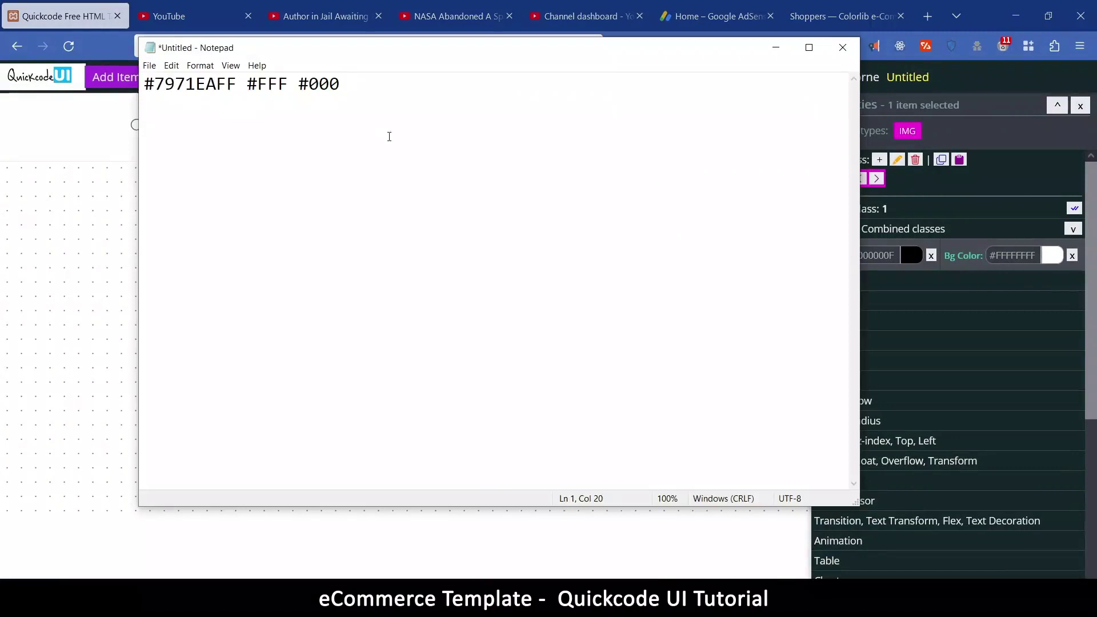
left_click_drag(378, 79, 201, 82)
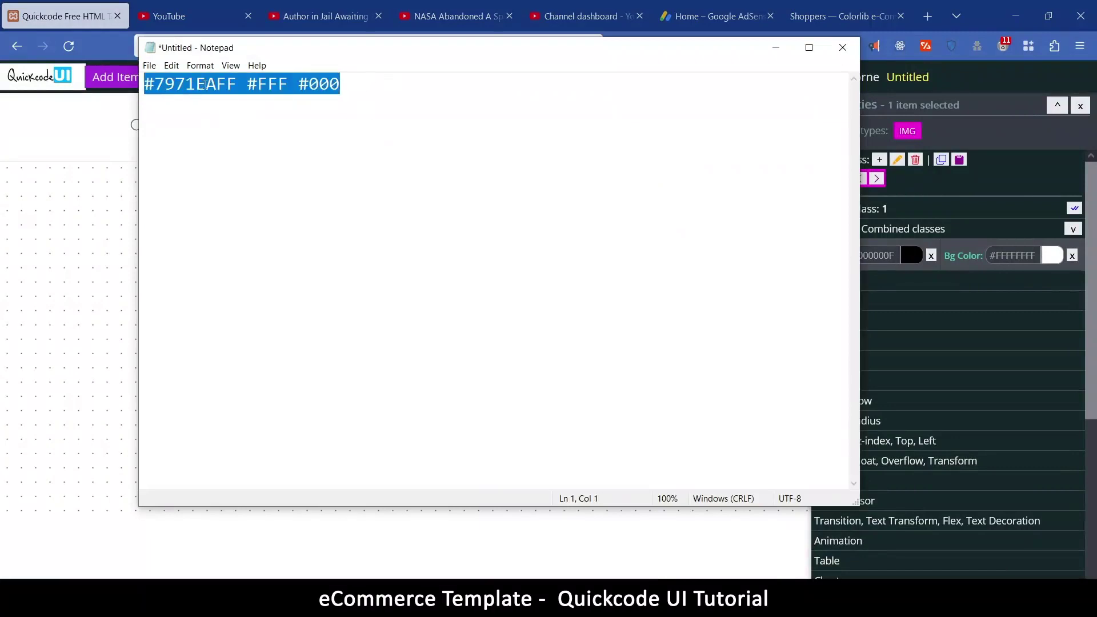
right_click(204, 83)
left_click(268, 127)
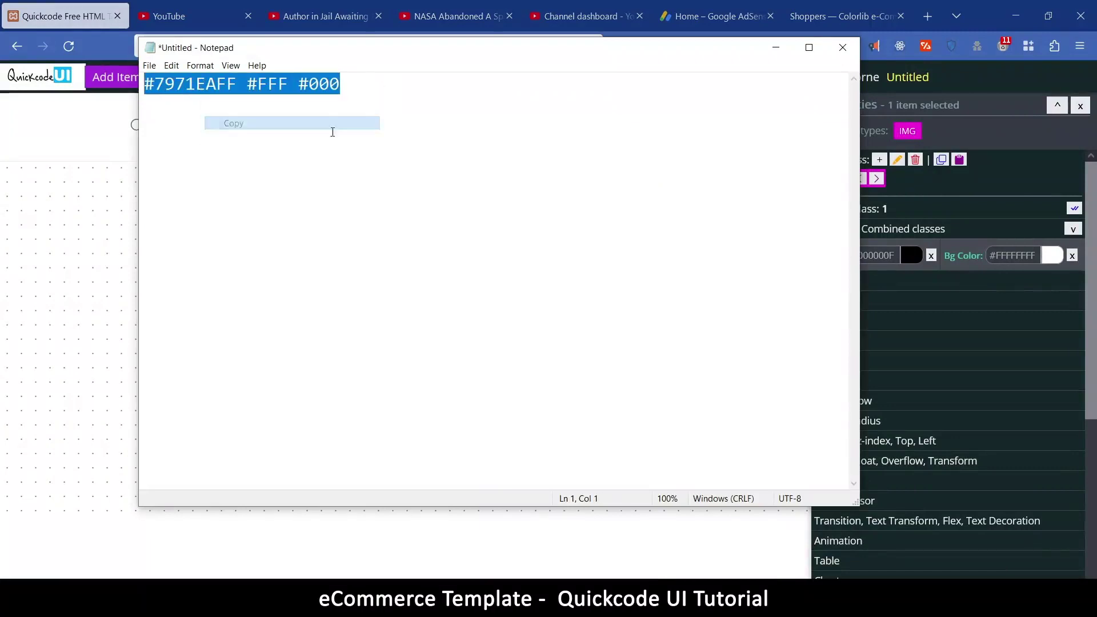
left_click(248, 85)
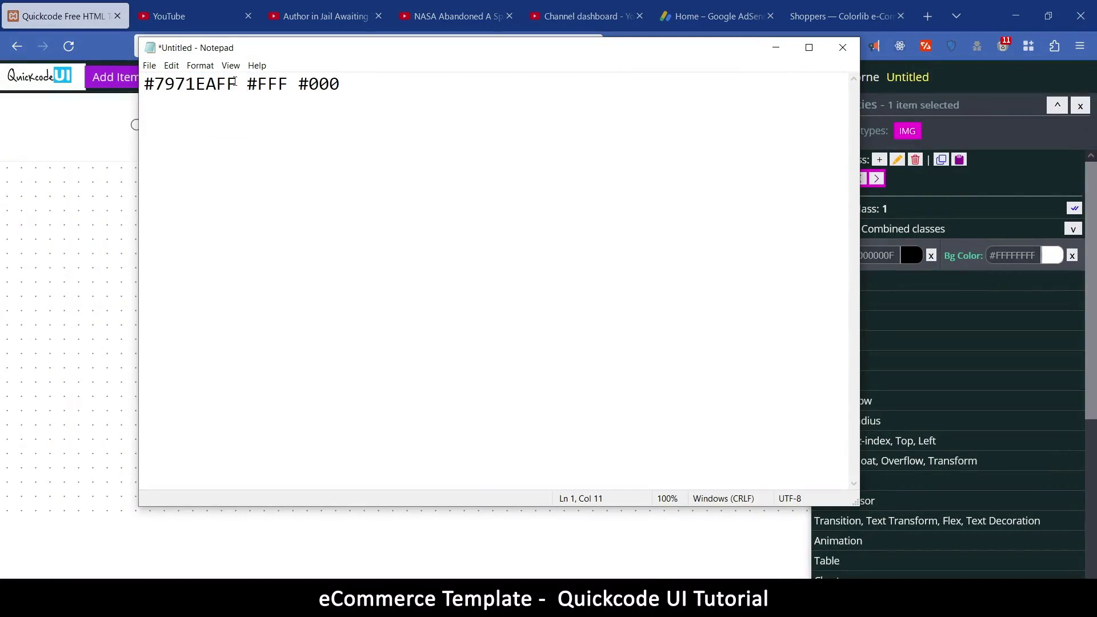
left_click_drag(288, 83, 309, 84)
left_click(364, 88)
left_click(776, 47)
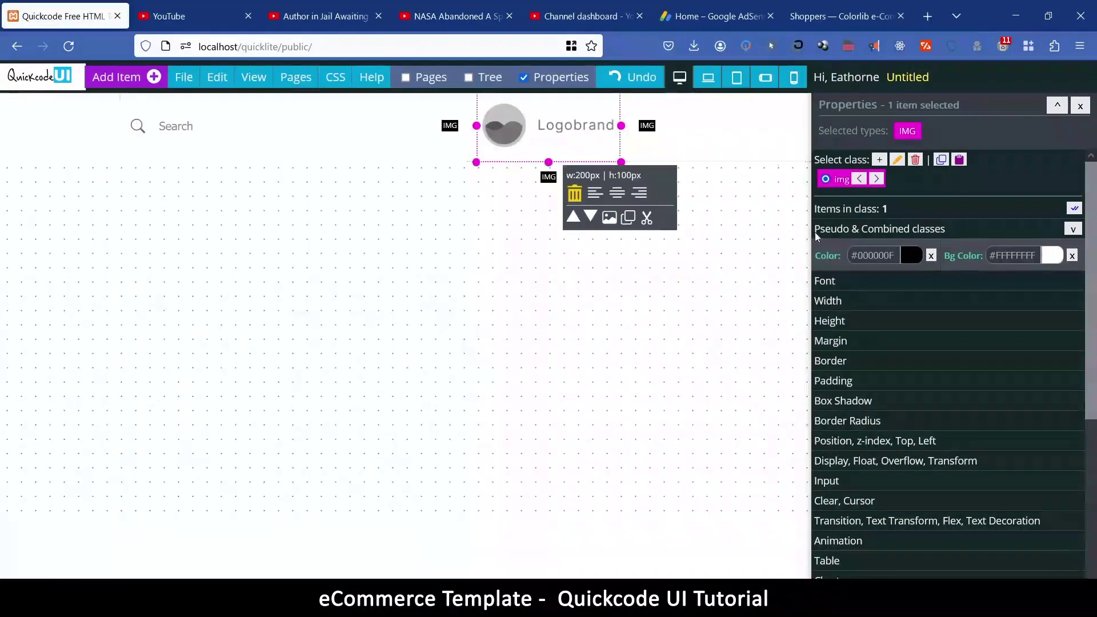
View the colour picker for the logo image's Color property and close it without choosing a colour
left_click(912, 257)
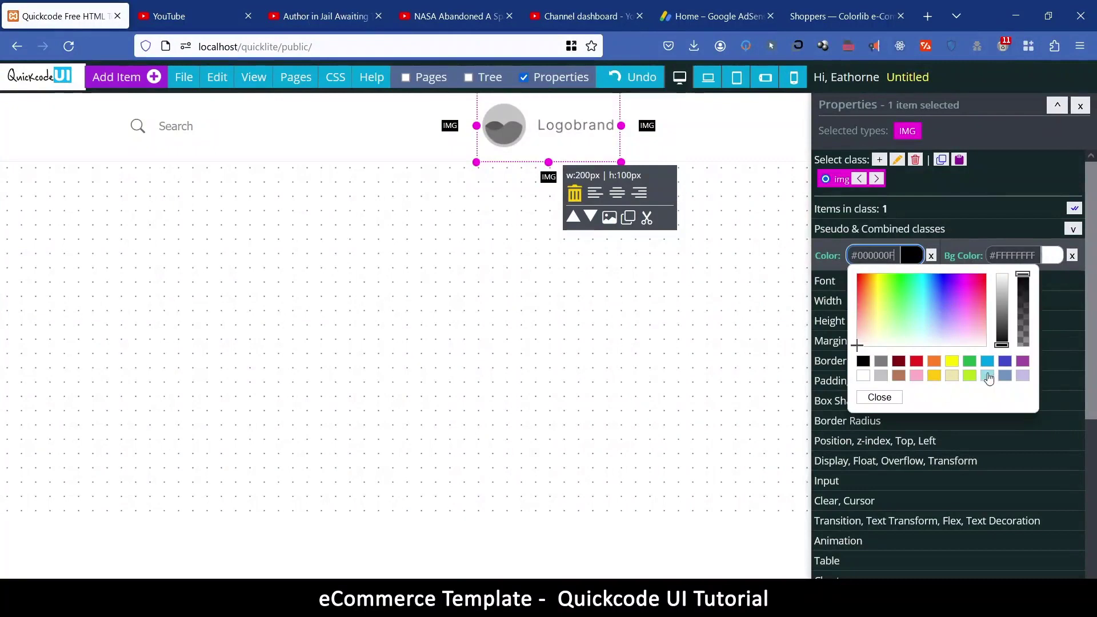
left_click(890, 399)
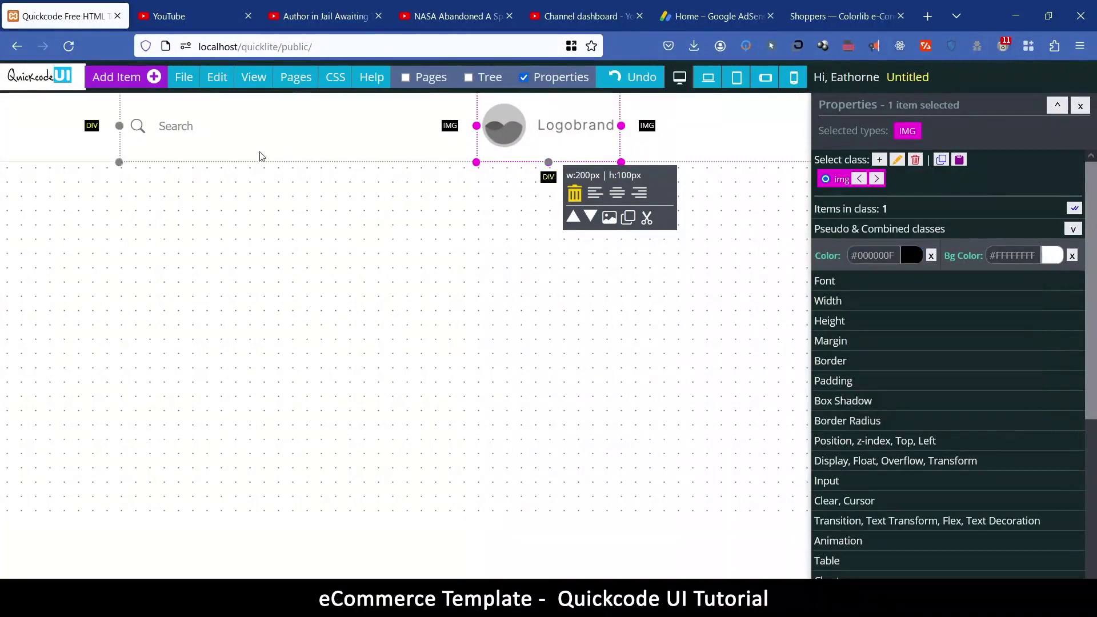
Delete the "podcast palette" and "image converter" palettes from the Color Palette list
left_click(333, 80)
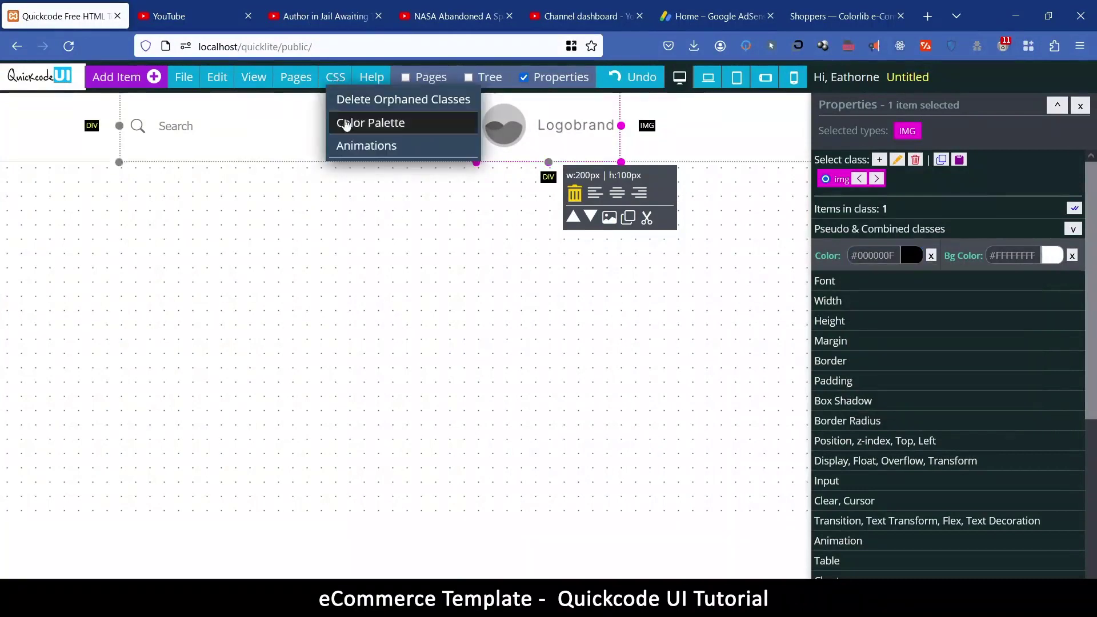
left_click(349, 123)
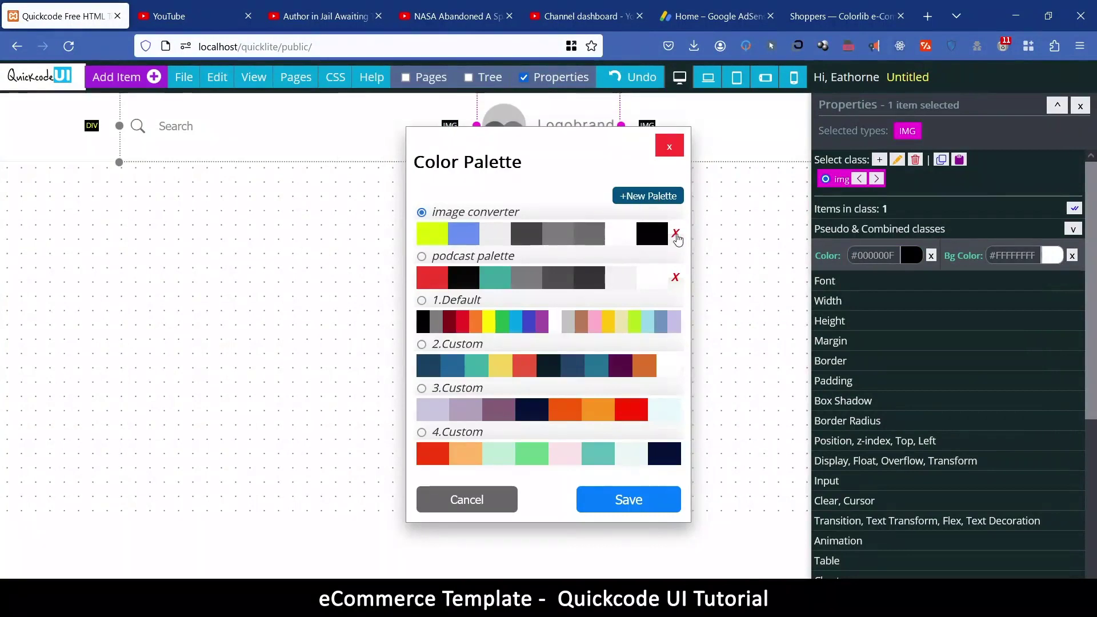
left_click(675, 277)
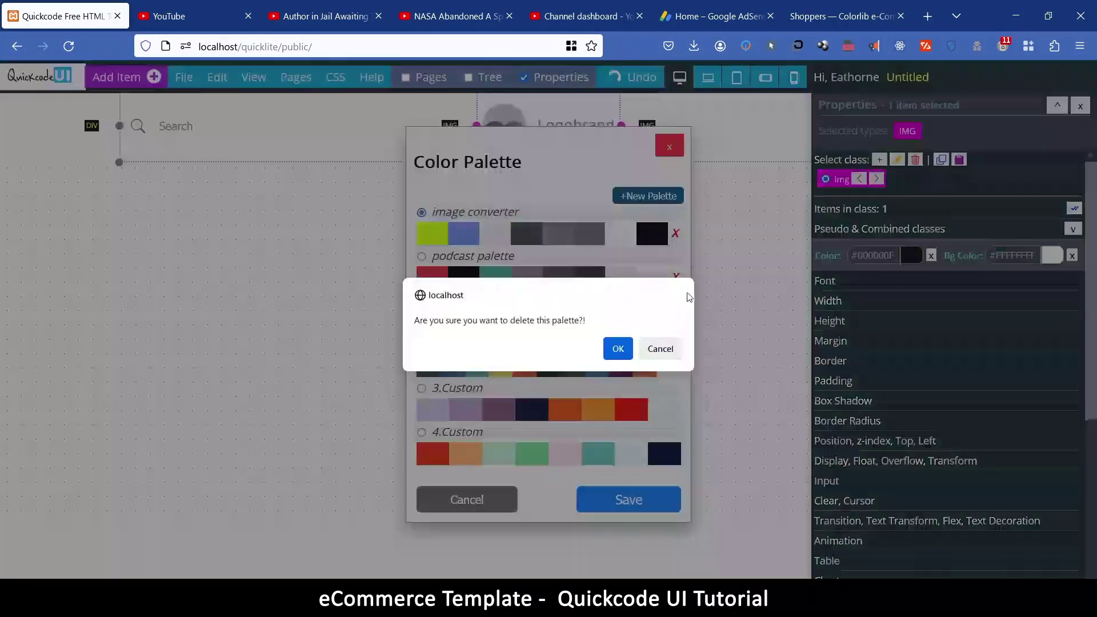
left_click(619, 348)
left_click(666, 362)
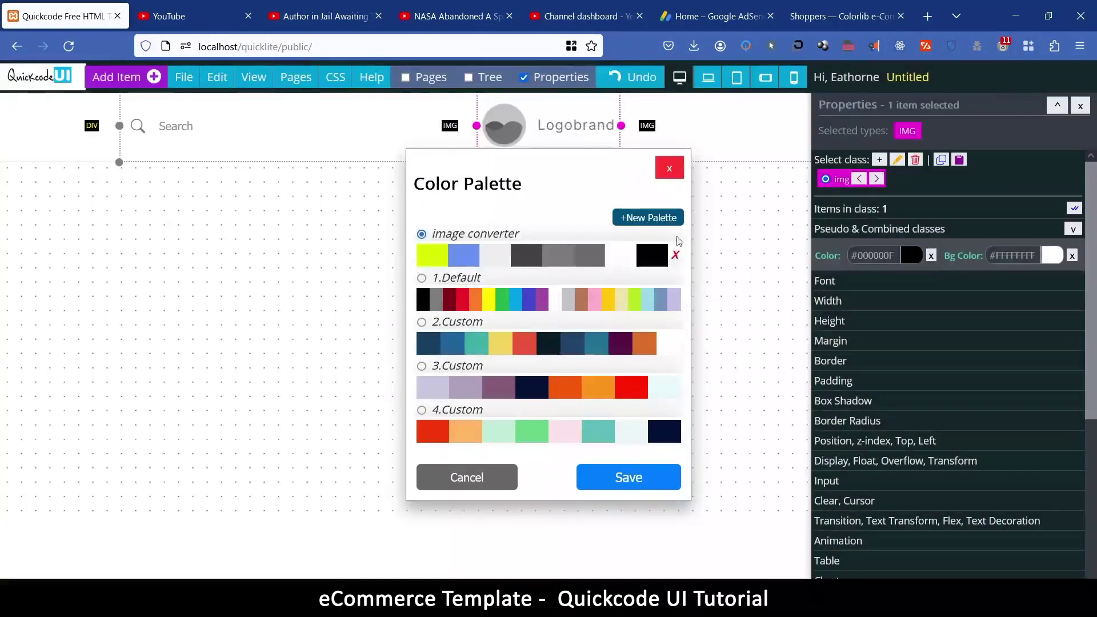
left_click(675, 255)
left_click(618, 361)
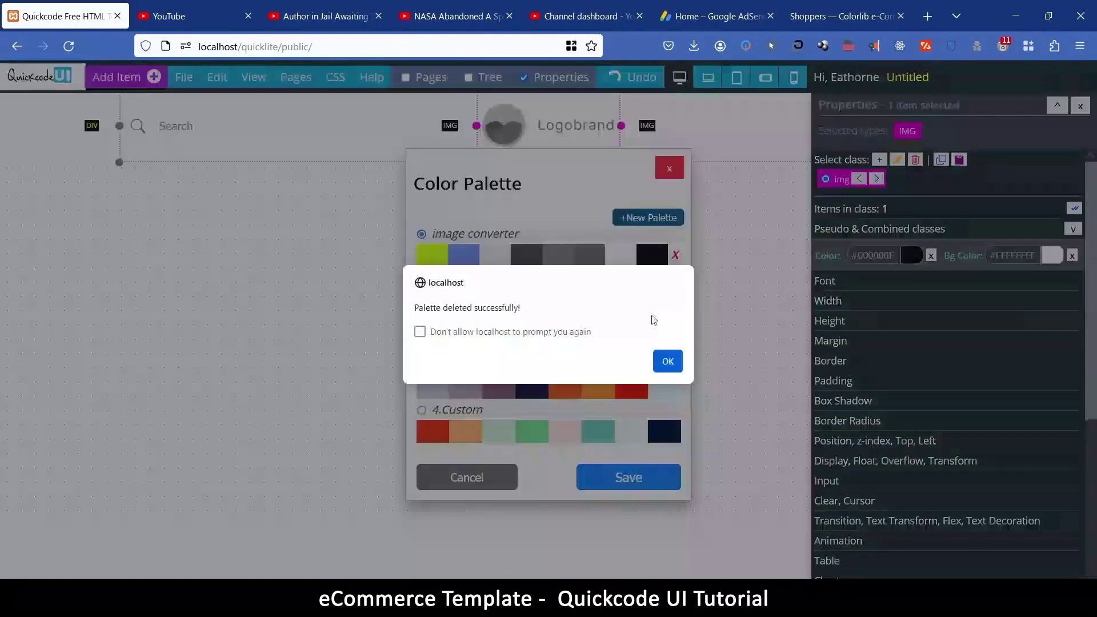
left_click(666, 361)
Create and save a colour palette named "ecom" from the copied codes "#7971EAFF #FFF #000", and view its swatches in the logo image's colour picker
left_click(646, 241)
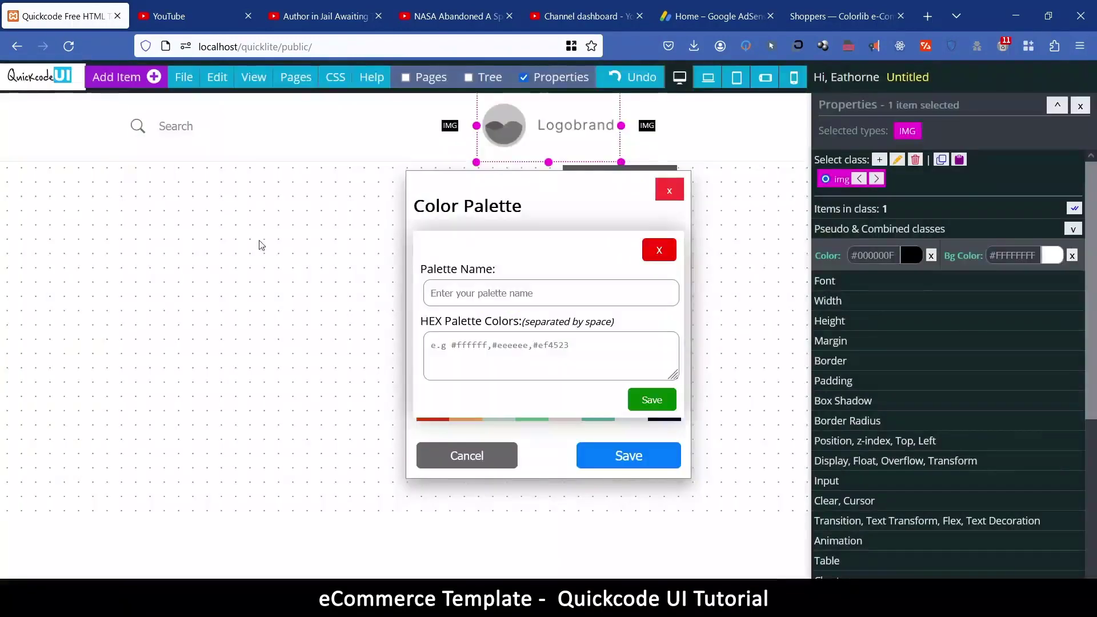
left_click(470, 292)
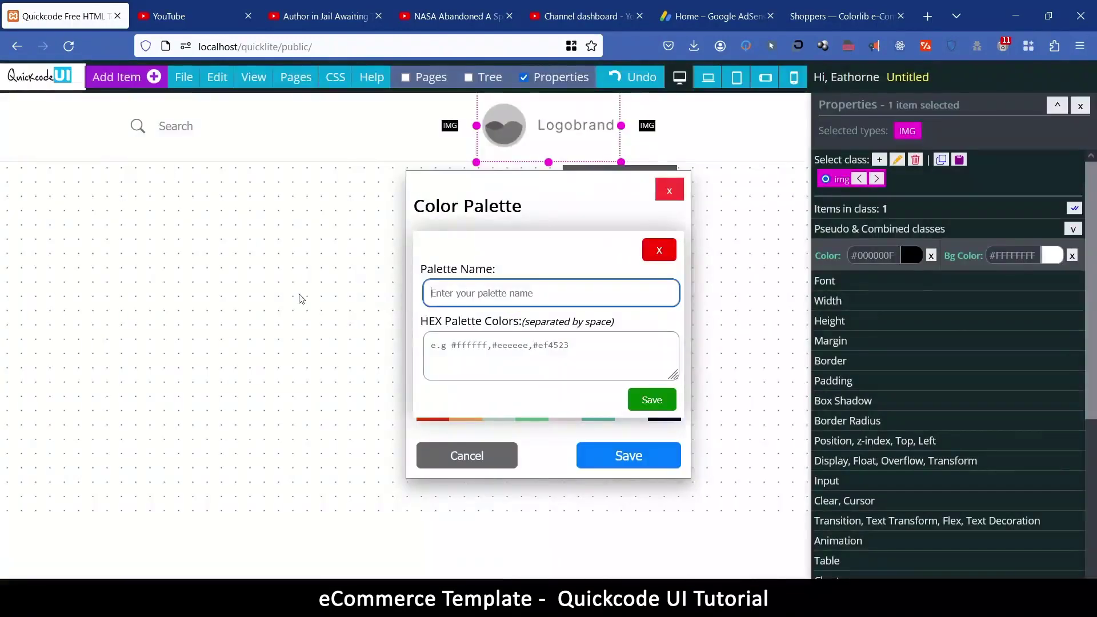
type("eco")
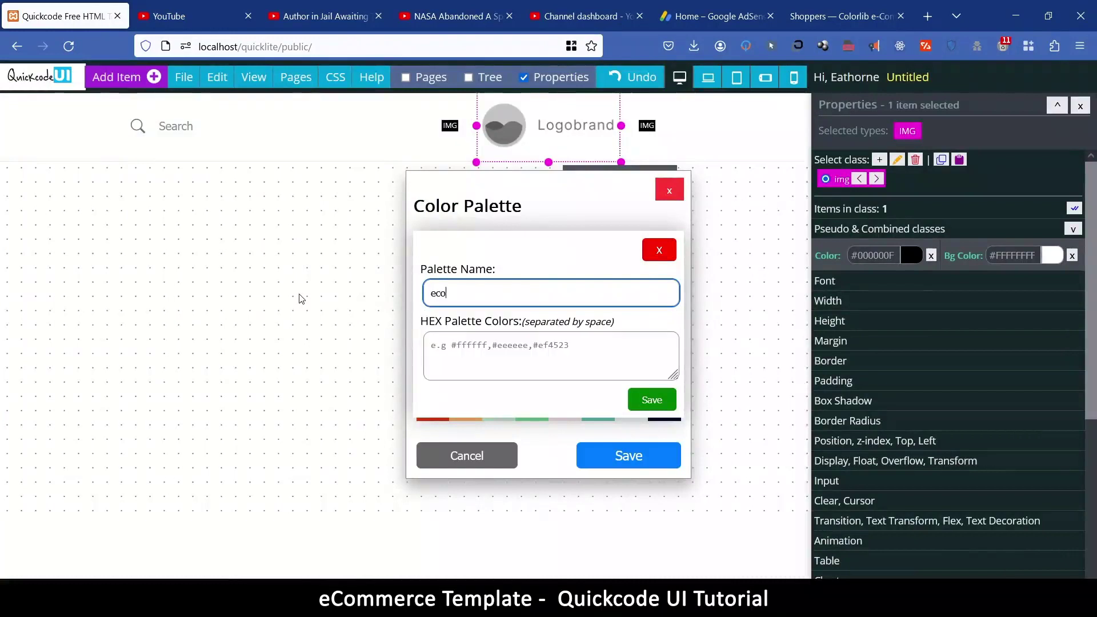
type("m")
left_click(510, 354)
key("ctrl+v")
left_click(650, 400)
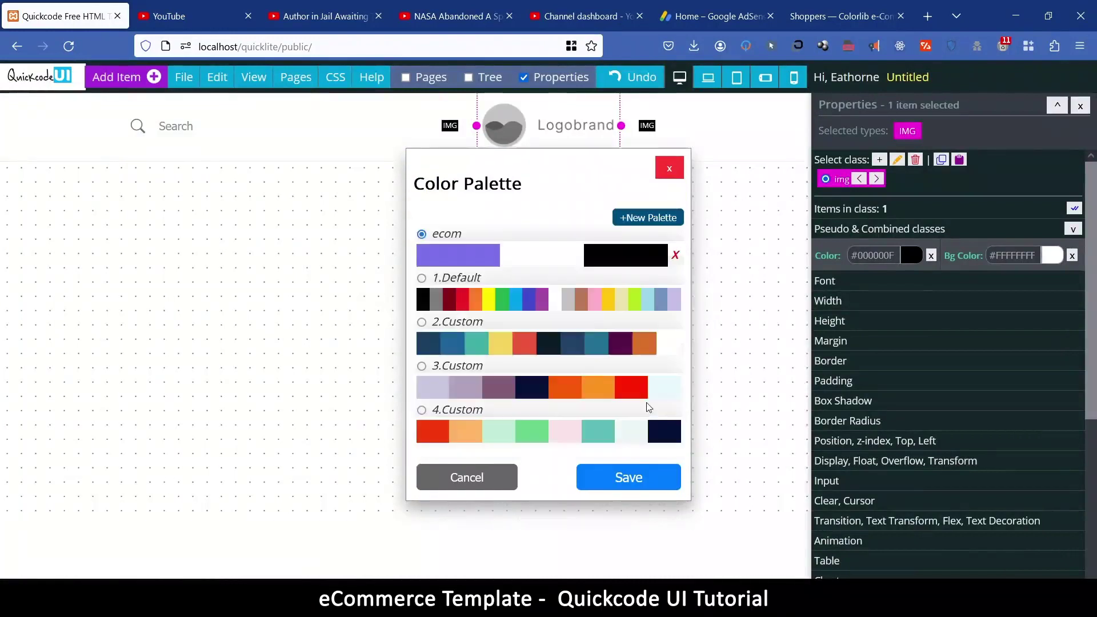
left_click(630, 485)
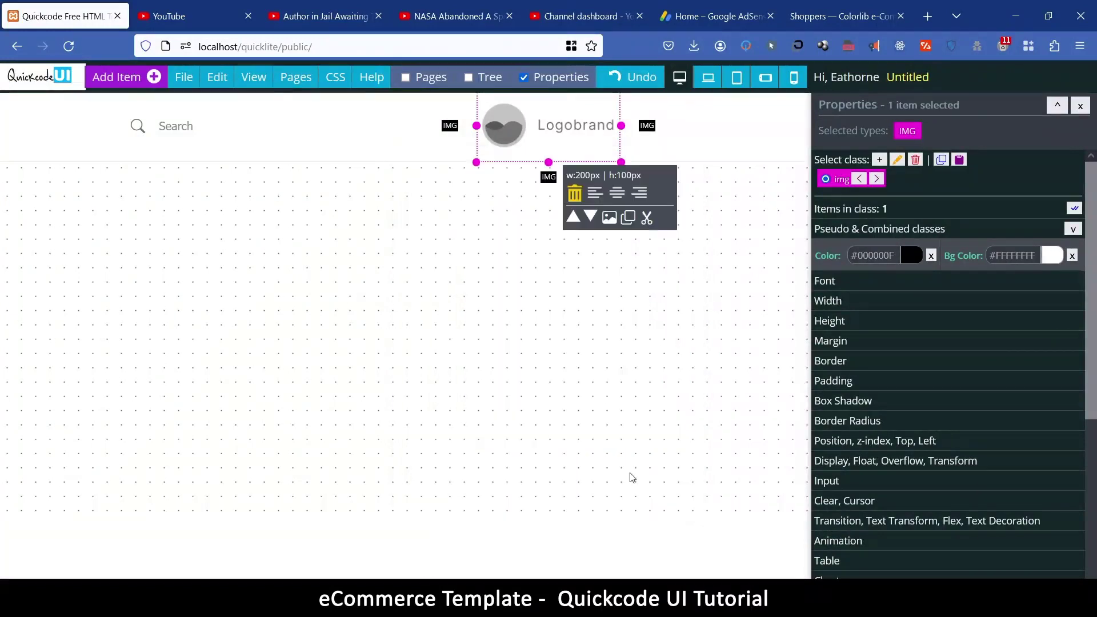
left_click(920, 259)
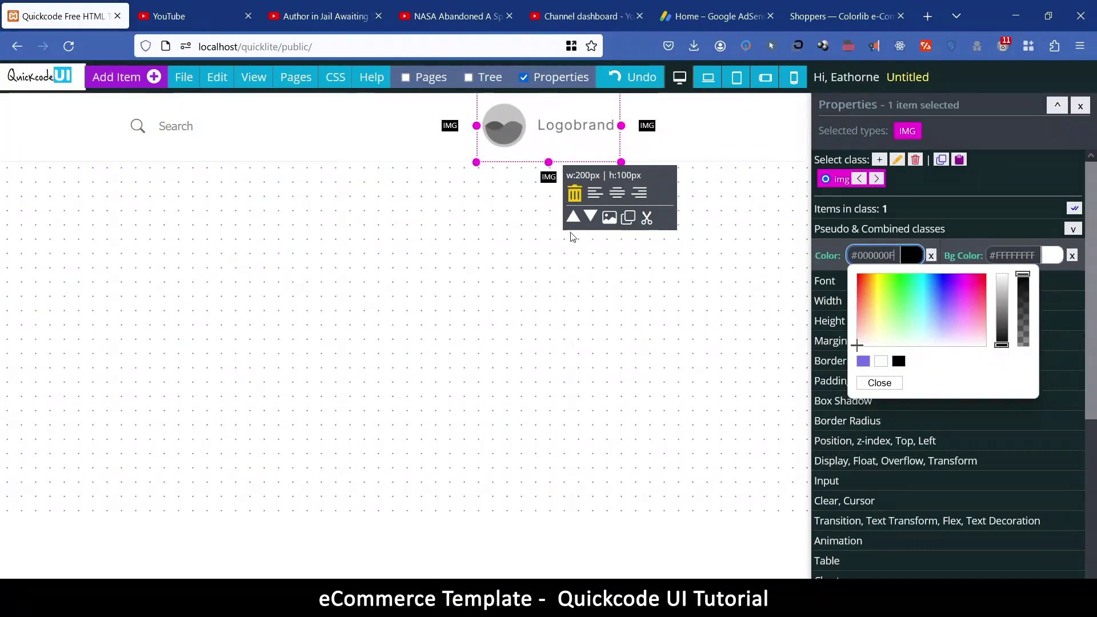
left_click(526, 210)
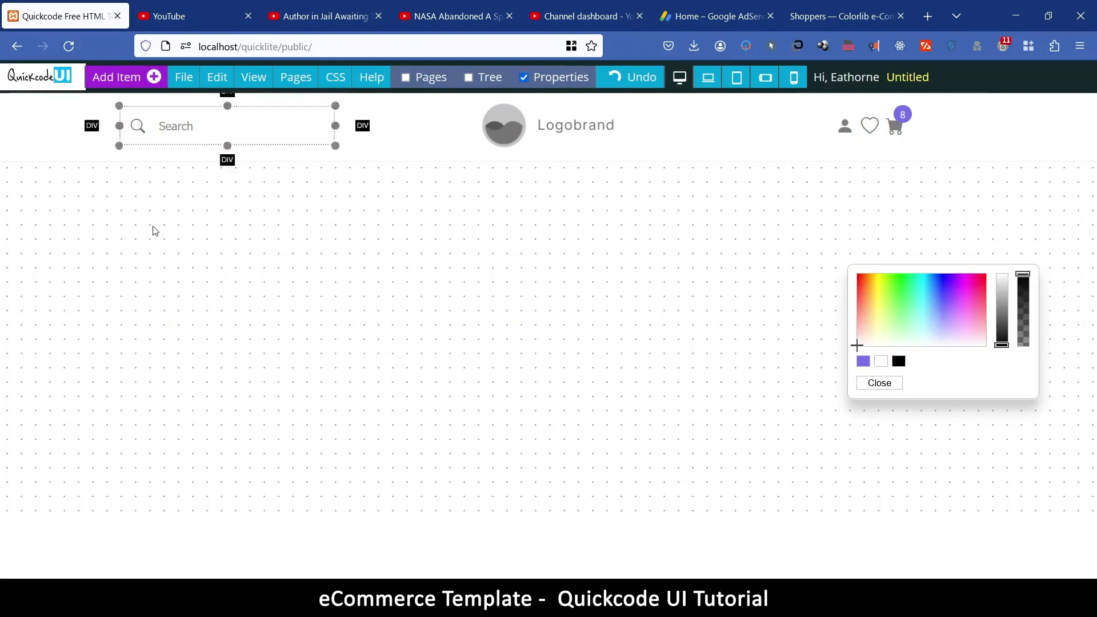
Add the 02.Light Dropdown 2 component from the Navbar category below the logo header
left_click(118, 77)
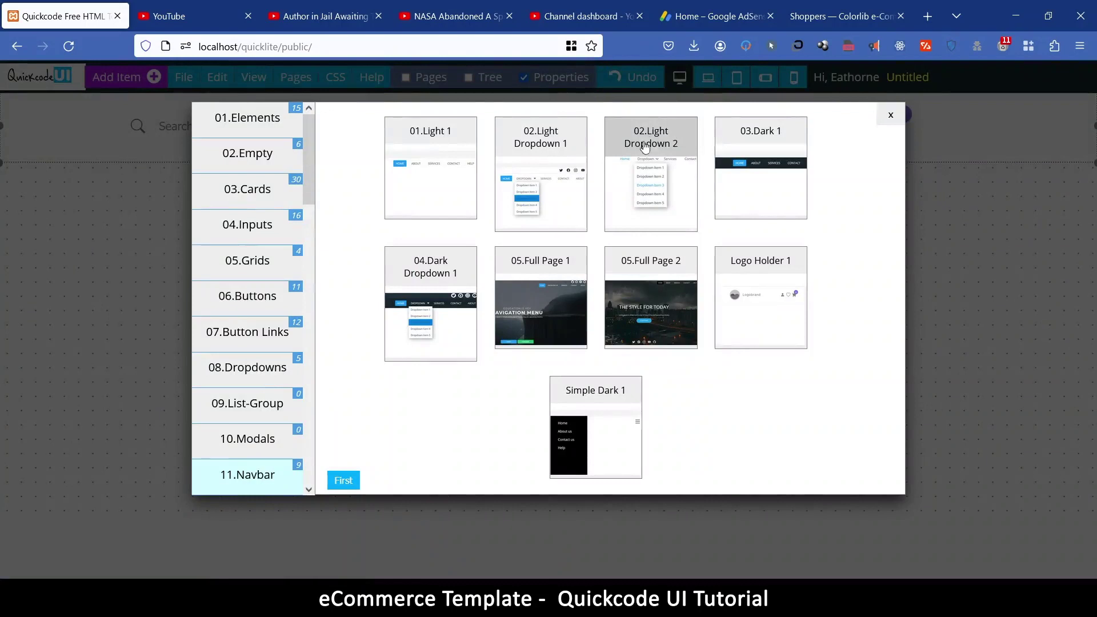
left_click(664, 136)
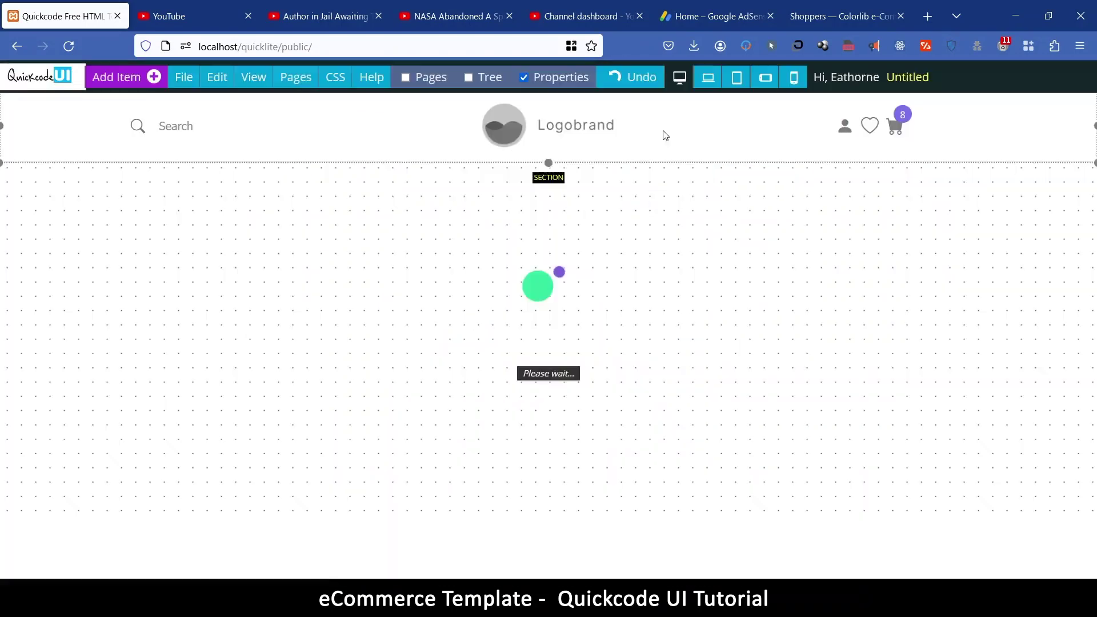
Examine the links of the new navbar, including the items of its dropdown menu
left_click(830, 200)
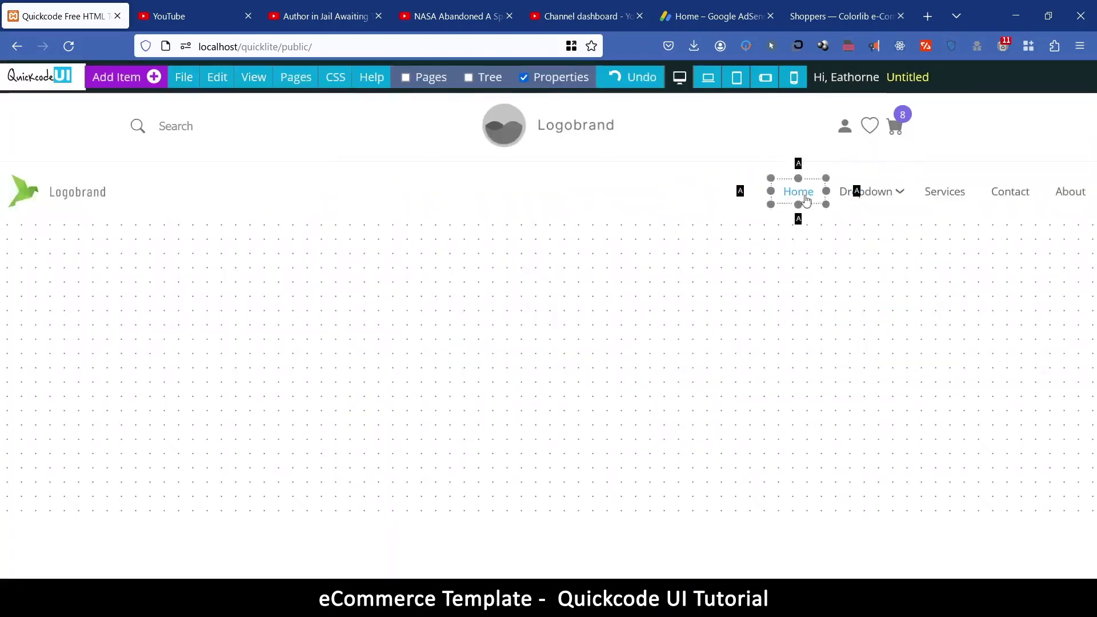
left_click(783, 193)
left_click(1046, 184)
left_click(850, 197)
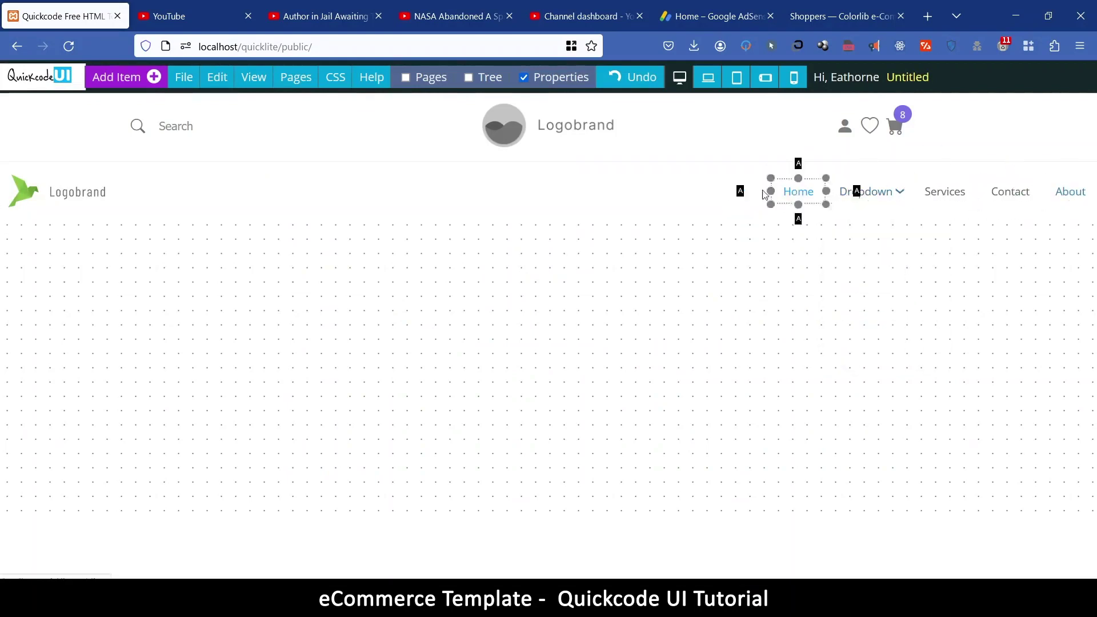
left_click(1068, 192)
left_click(958, 197)
left_click(851, 203)
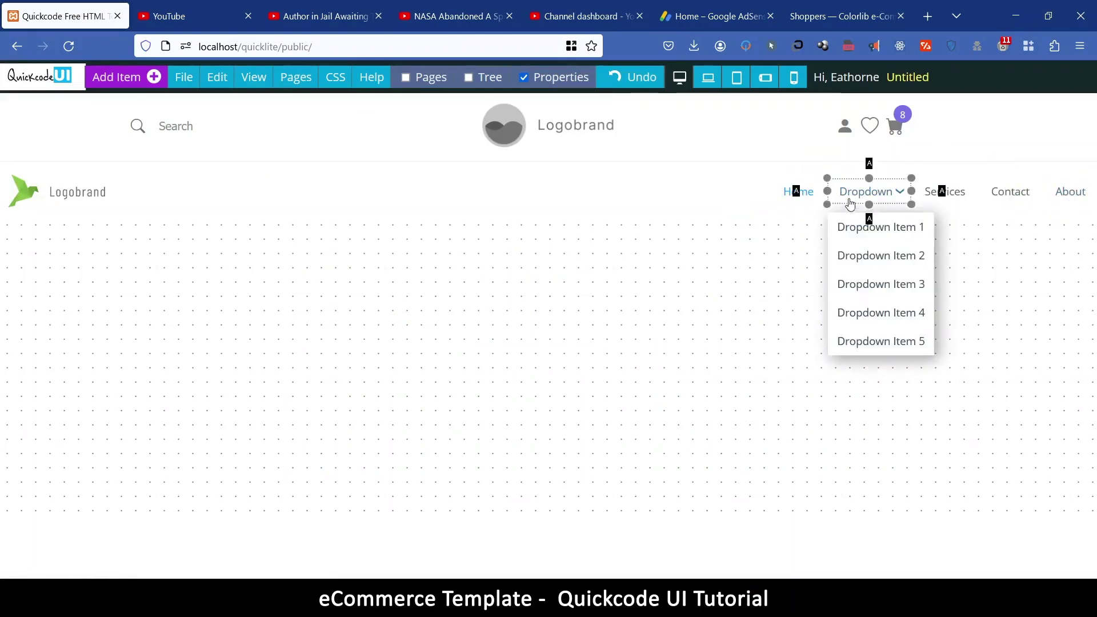
left_click(929, 196)
left_click(945, 213)
left_click(832, 209)
left_click(799, 204)
Change the text of the navbar's Services link to "Shop"
left_click(943, 196)
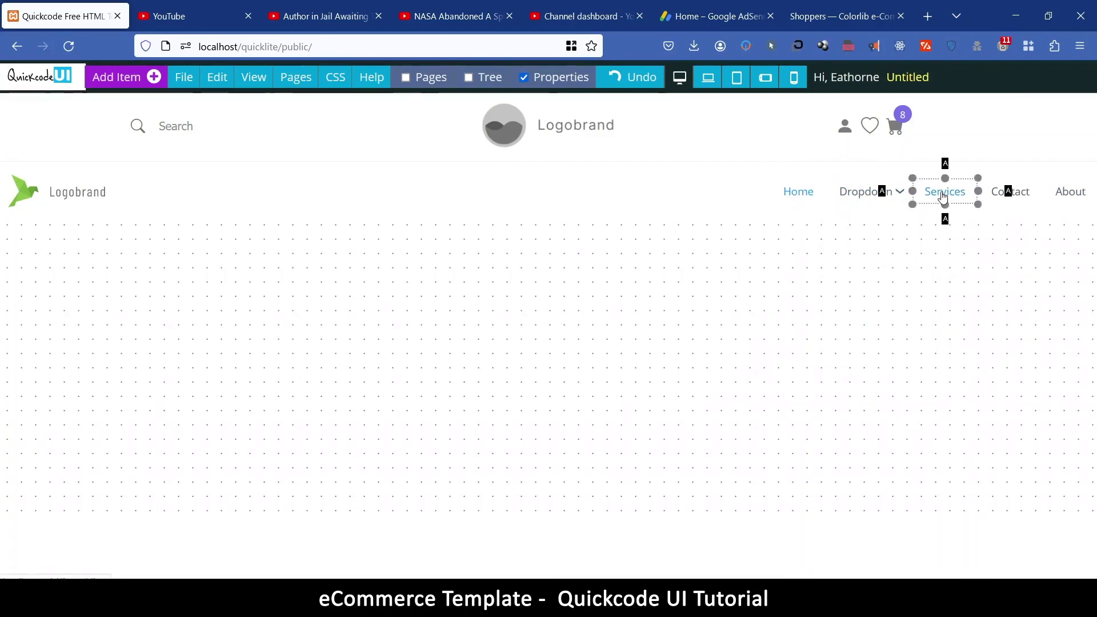
double_click(944, 196)
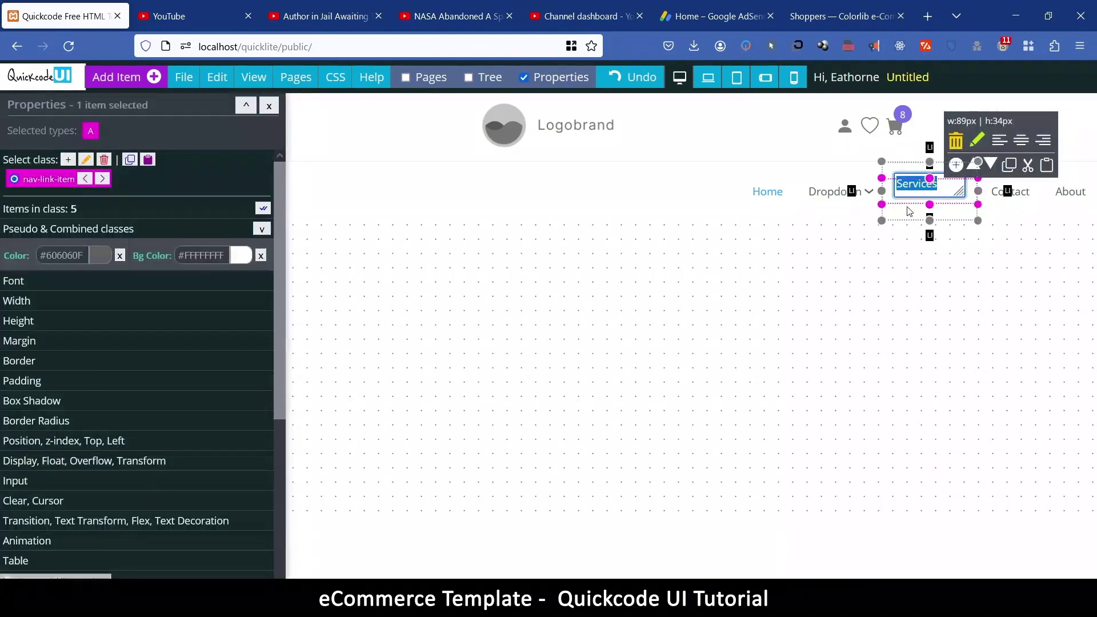
type("Shop")
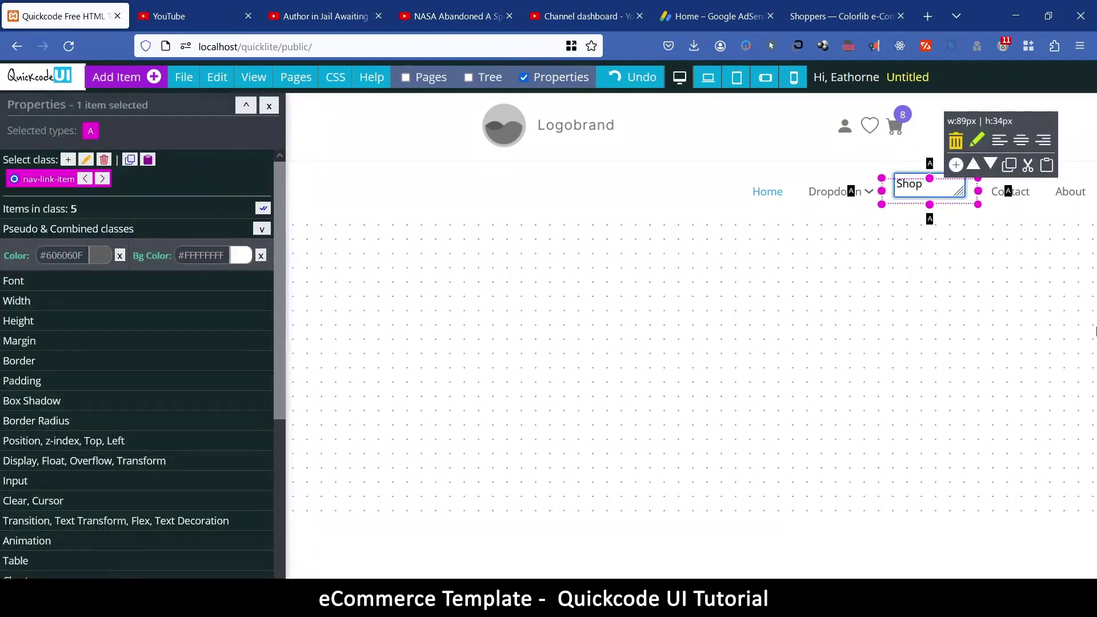
left_click(985, 251)
Change the text of the navbar's Dropdown link to "Categories"
left_click(1007, 195)
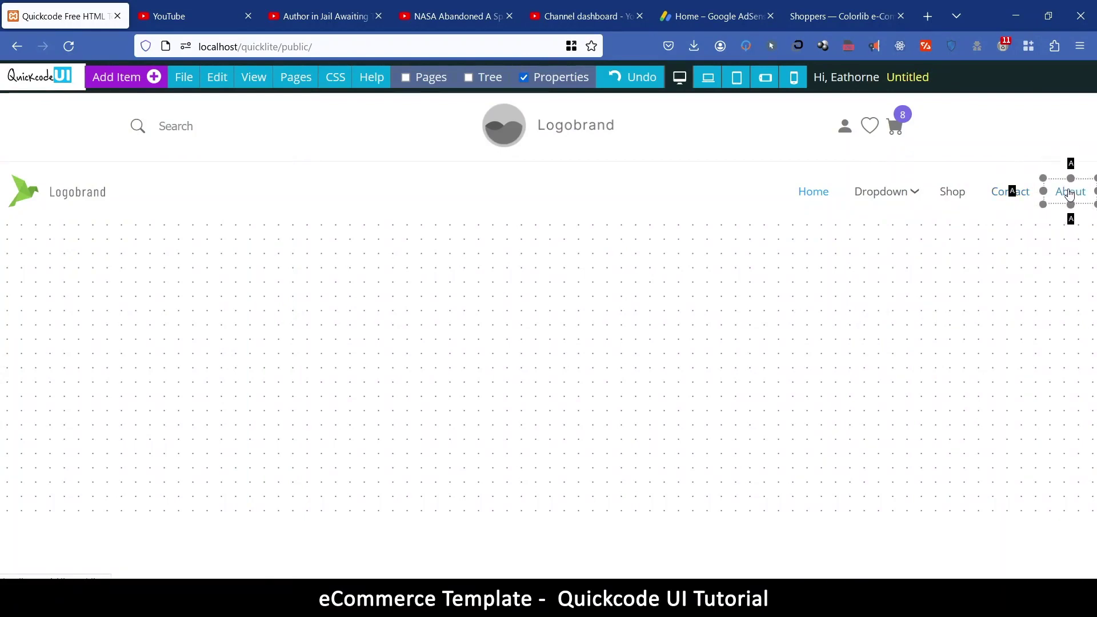
mouse_move(898, 197)
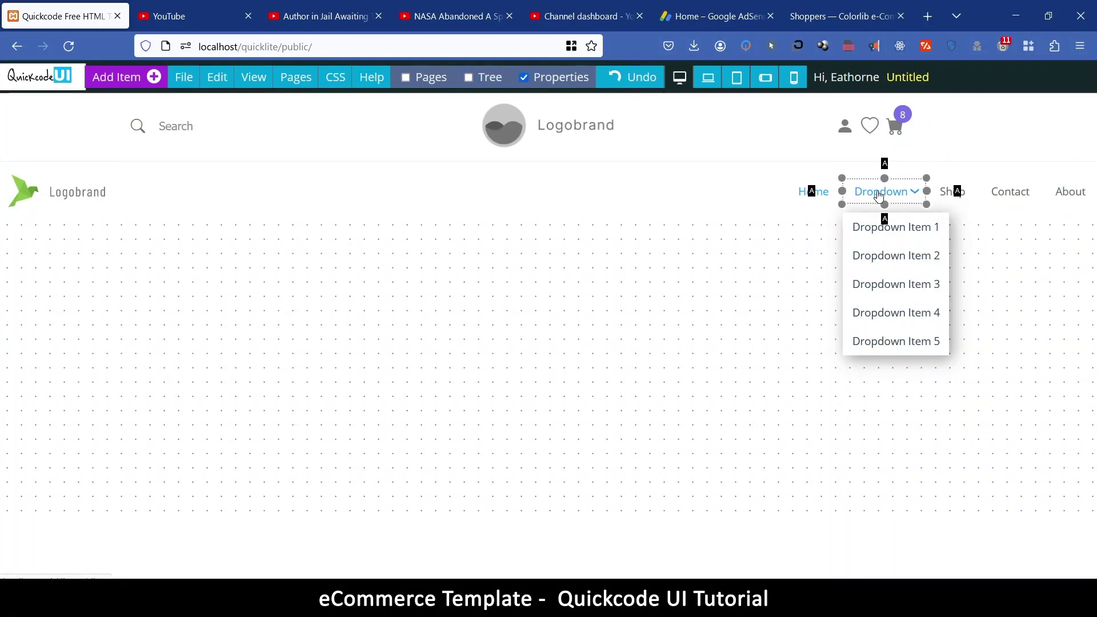
left_click(879, 196)
double_click(863, 191)
type("Categories")
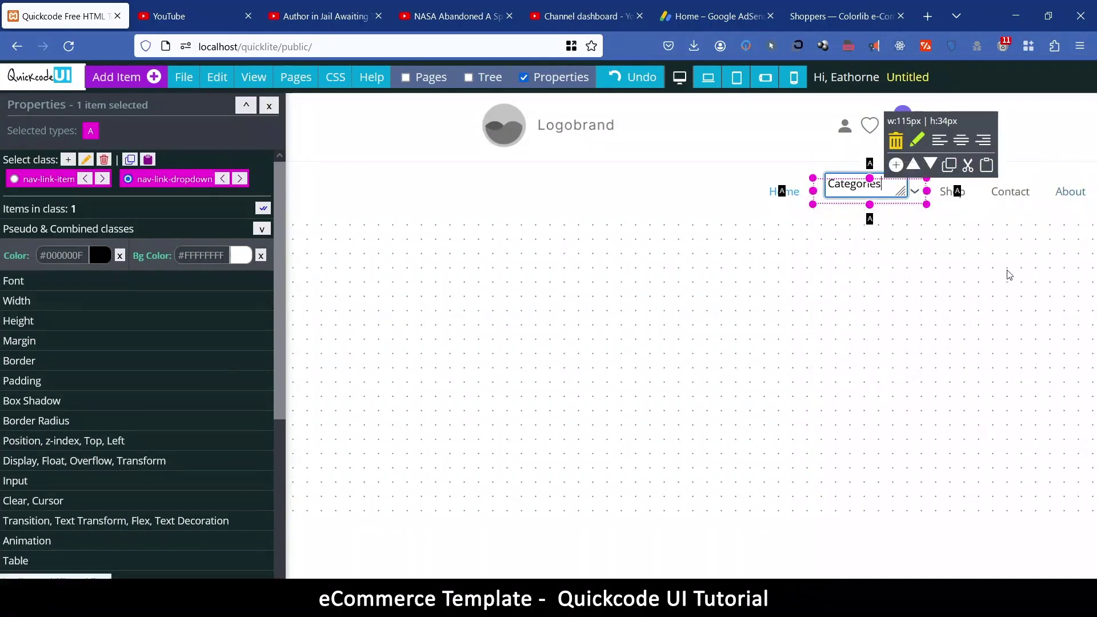
left_click(973, 288)
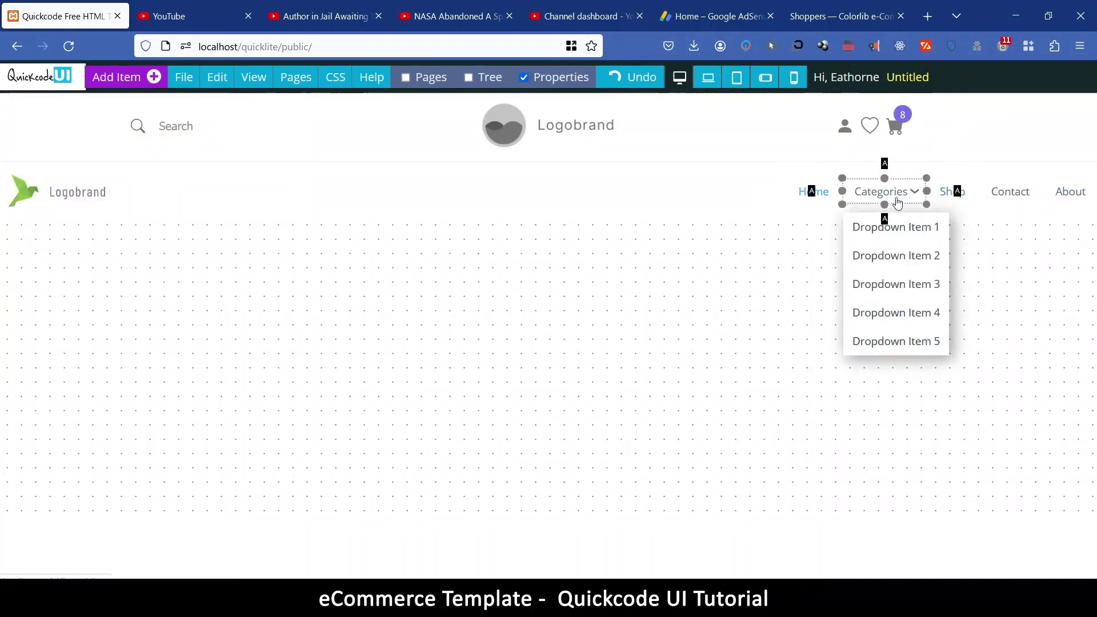
Move the Shop list item ahead of Categories in the navbar and deselect it
left_click(962, 199)
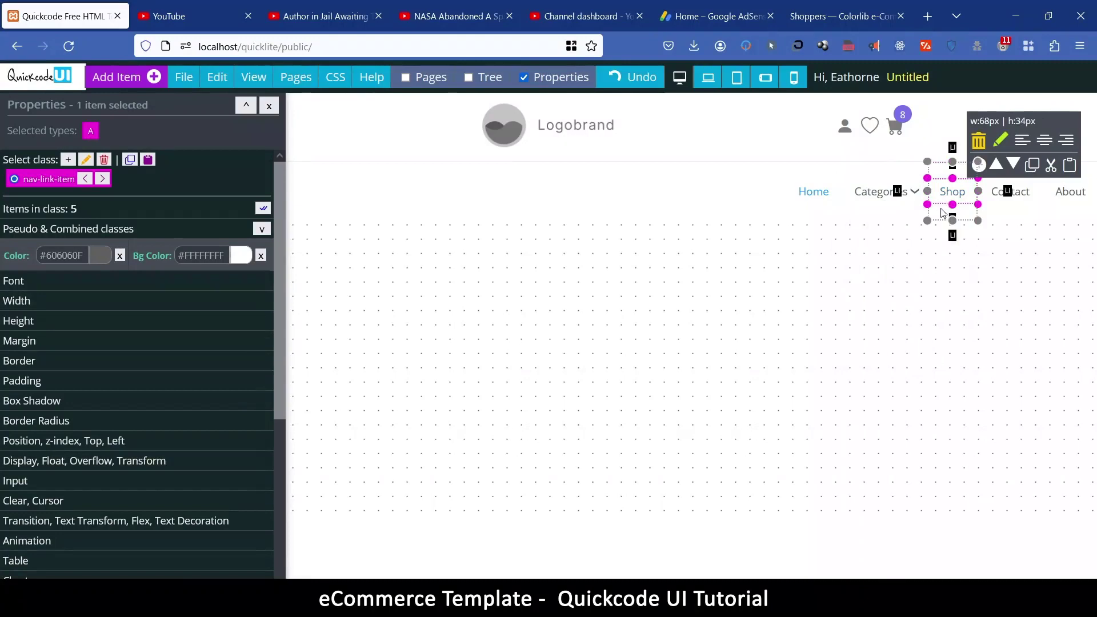
left_click(942, 173)
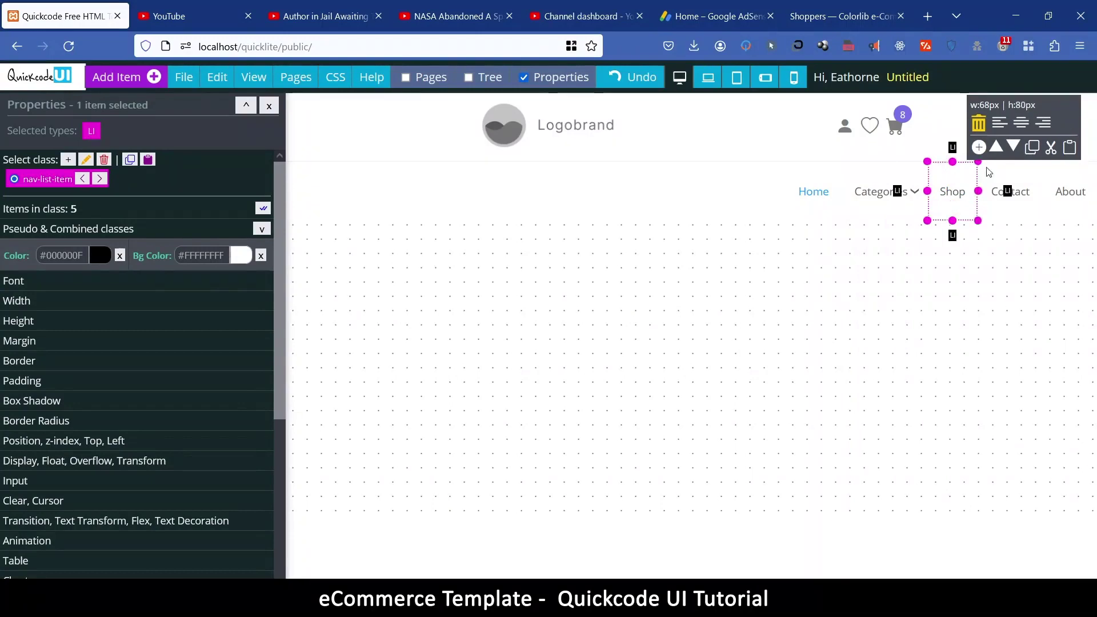
left_click(998, 149)
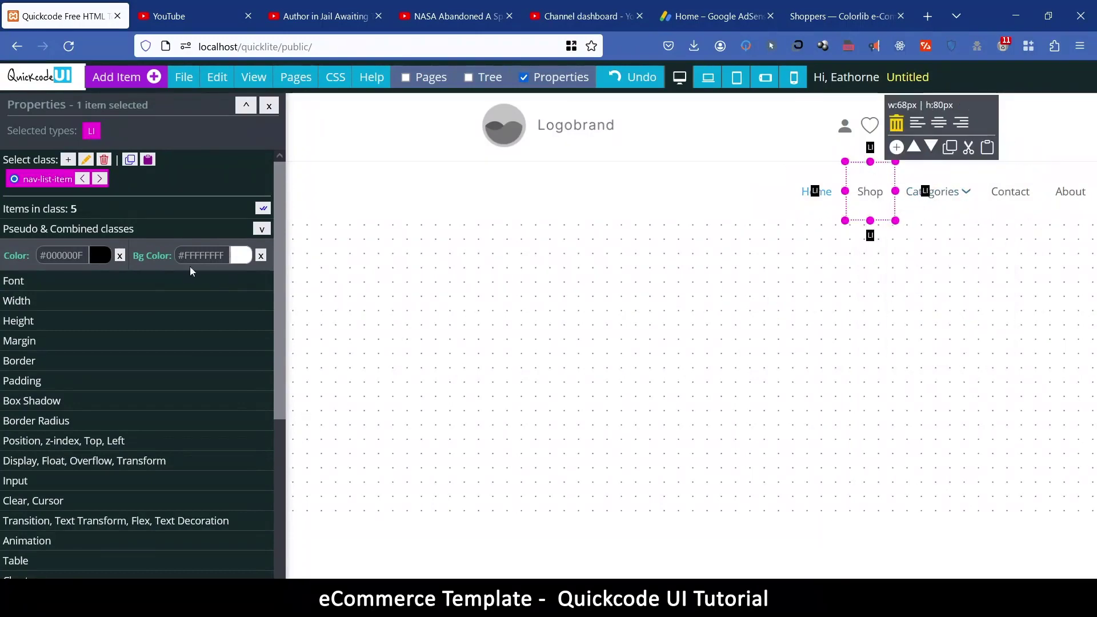
left_click(433, 275)
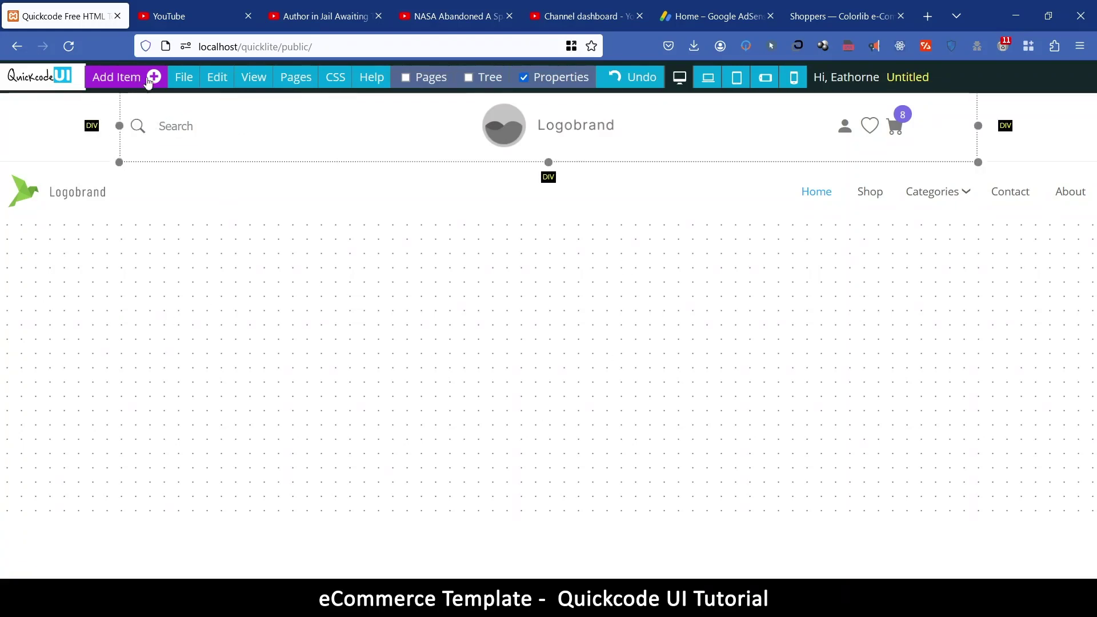
Save the page under the name "ecommerce 01"
left_click(183, 77)
left_click(245, 193)
type("ecommerce 01")
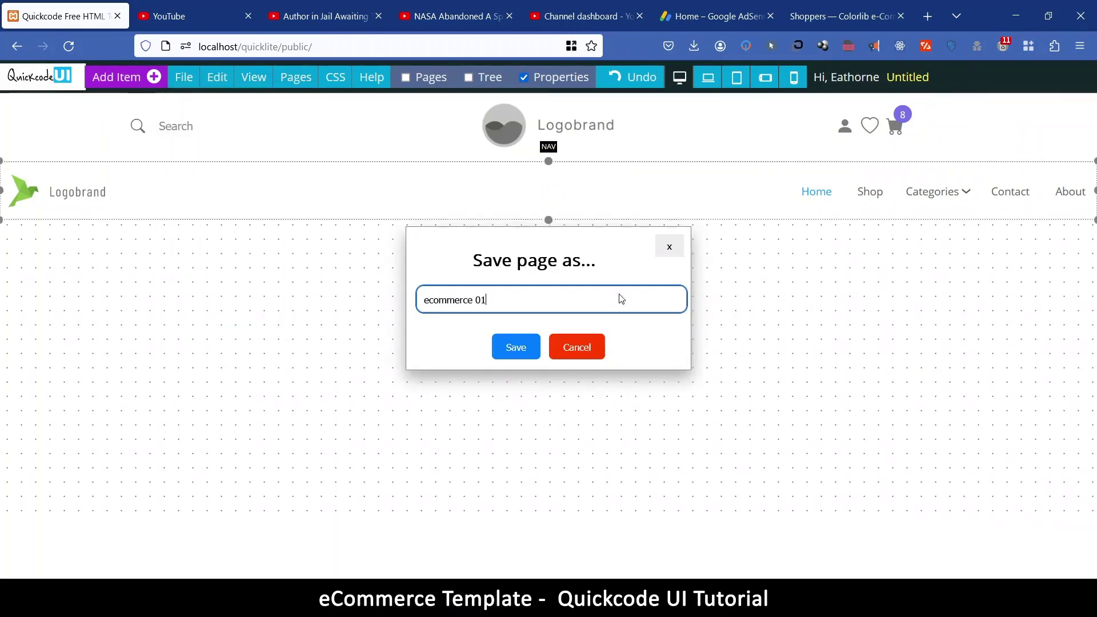
left_click(517, 349)
left_click(515, 348)
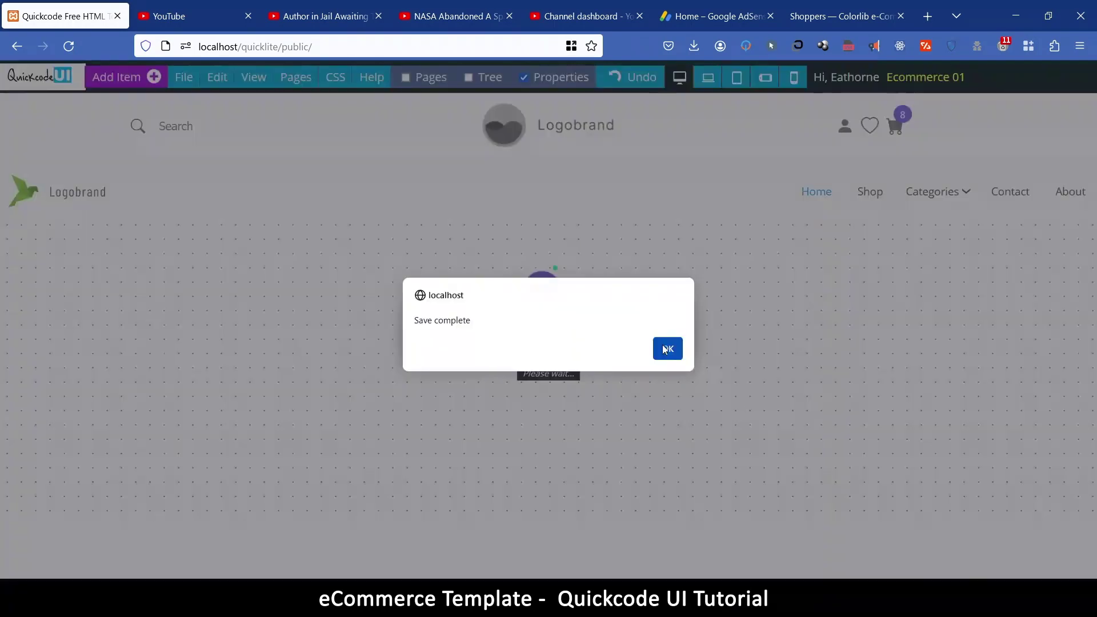
left_click(665, 348)
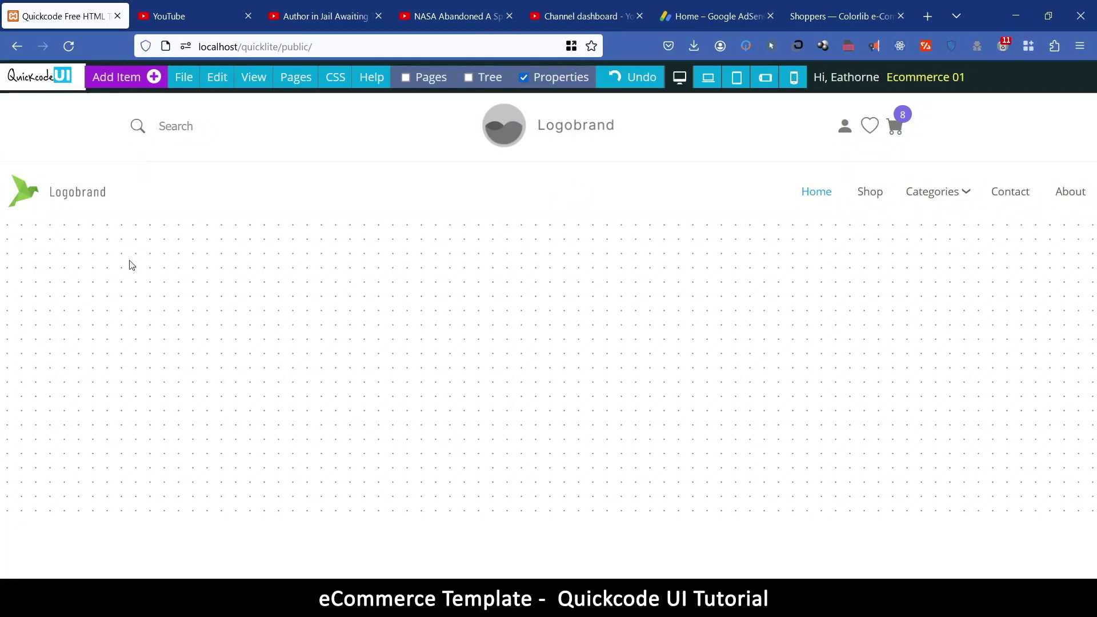
Add the Slider 2 component from the Sliders category below the navigation bar
left_click(127, 84)
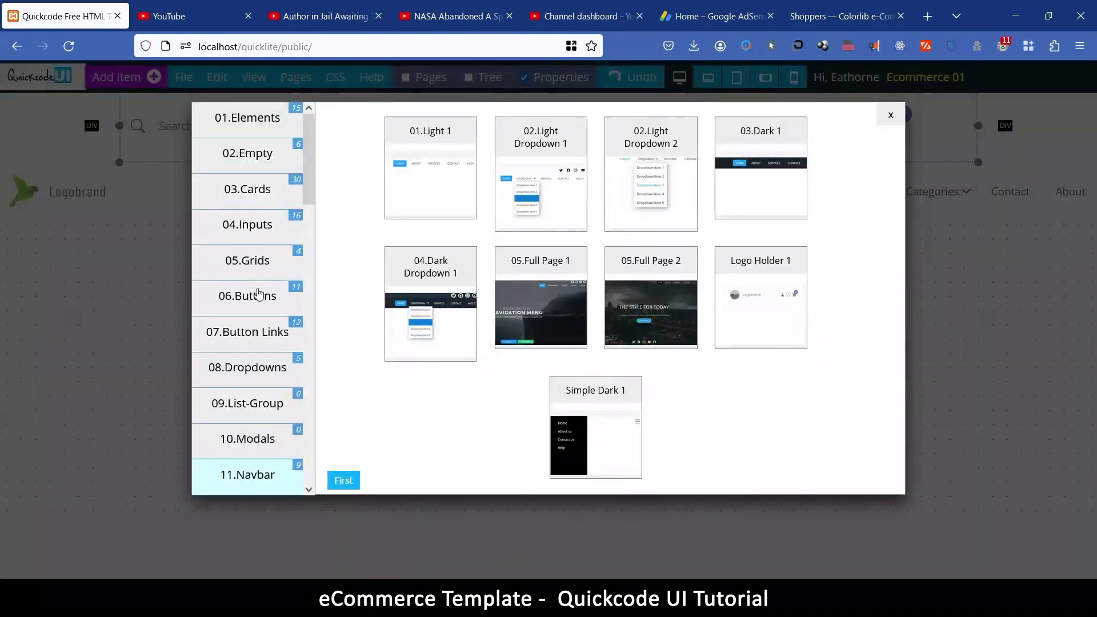
scroll(266, 381, "down", 5)
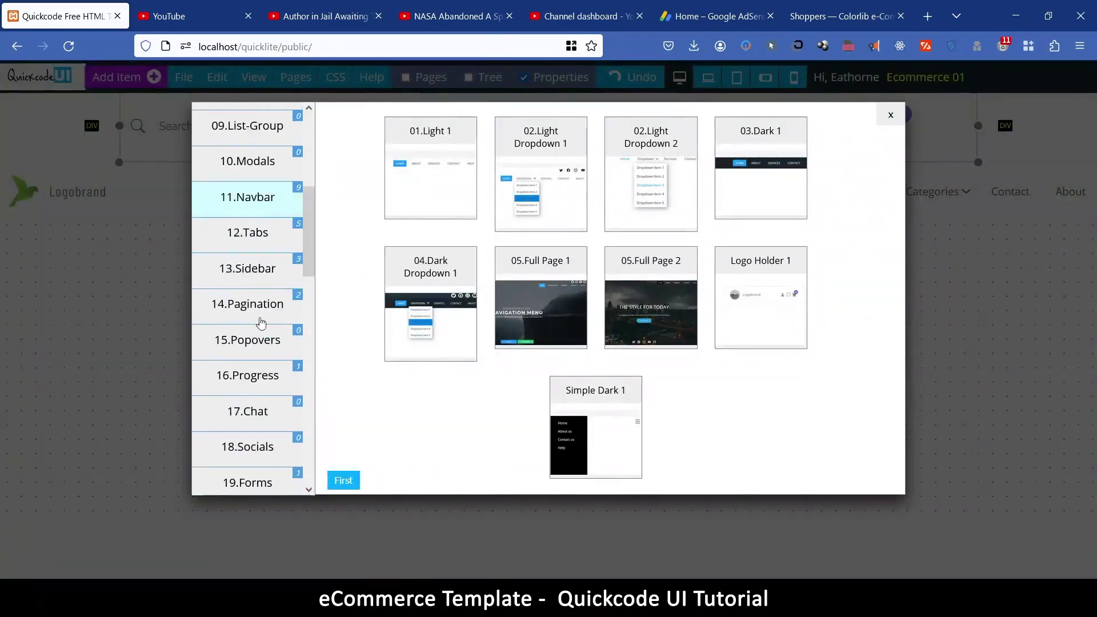
scroll(266, 390, "down", 7)
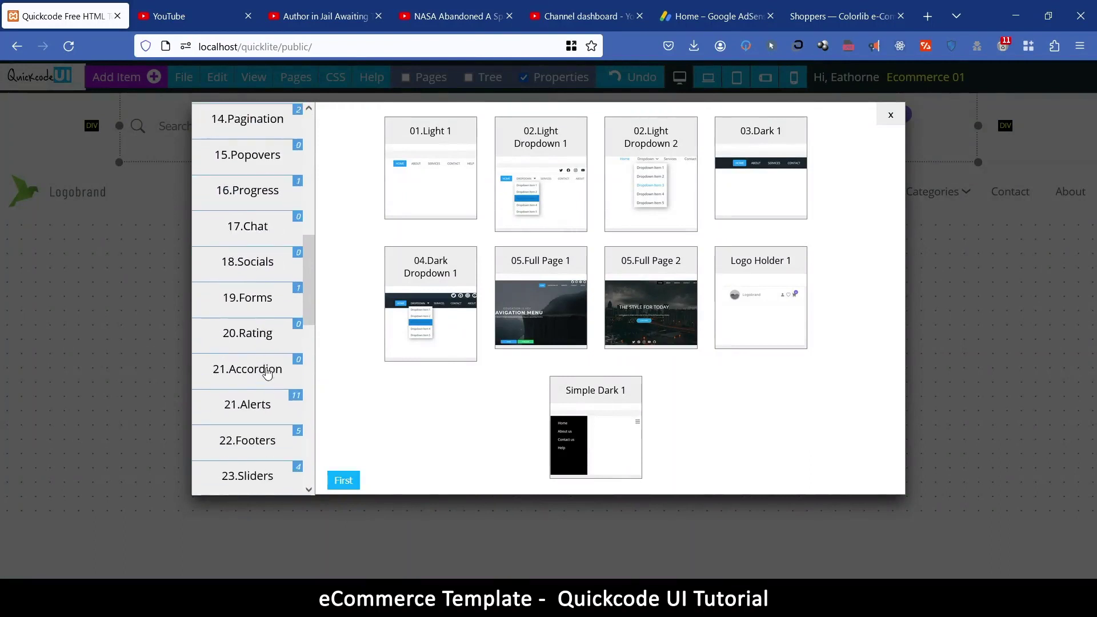
left_click(253, 292)
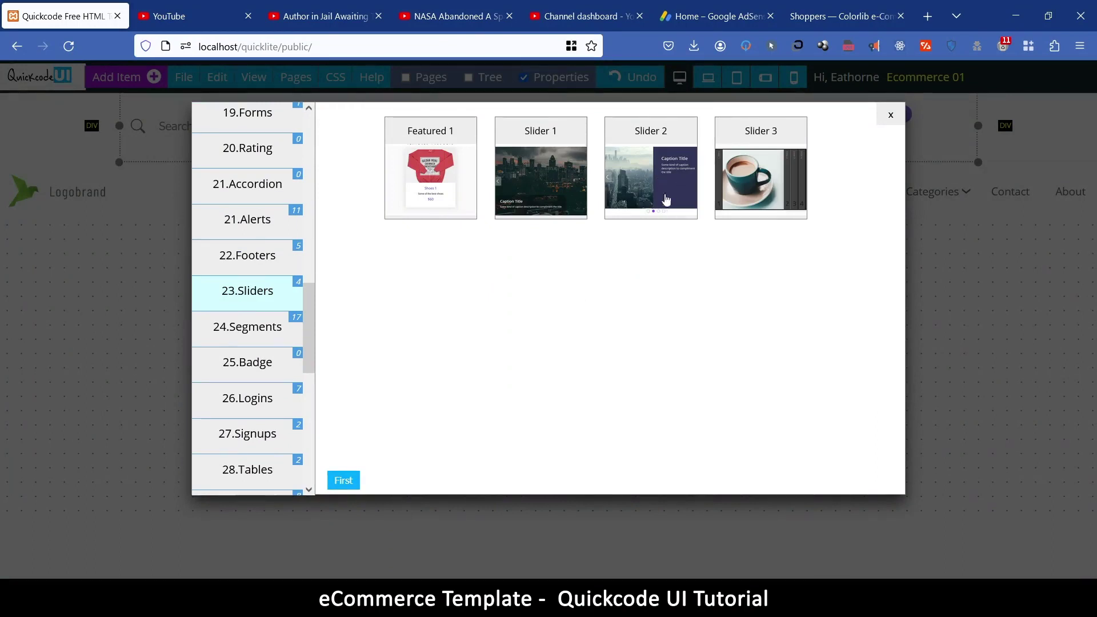
left_click(663, 132)
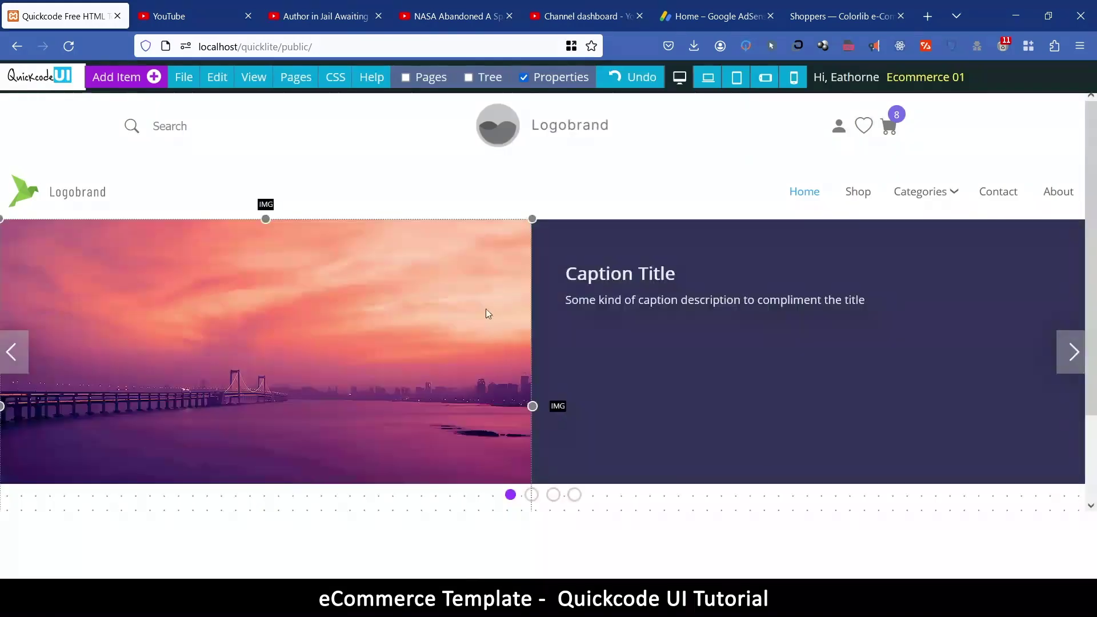
scroll(503, 342, "down", 2)
scroll(503, 342, "up", 2)
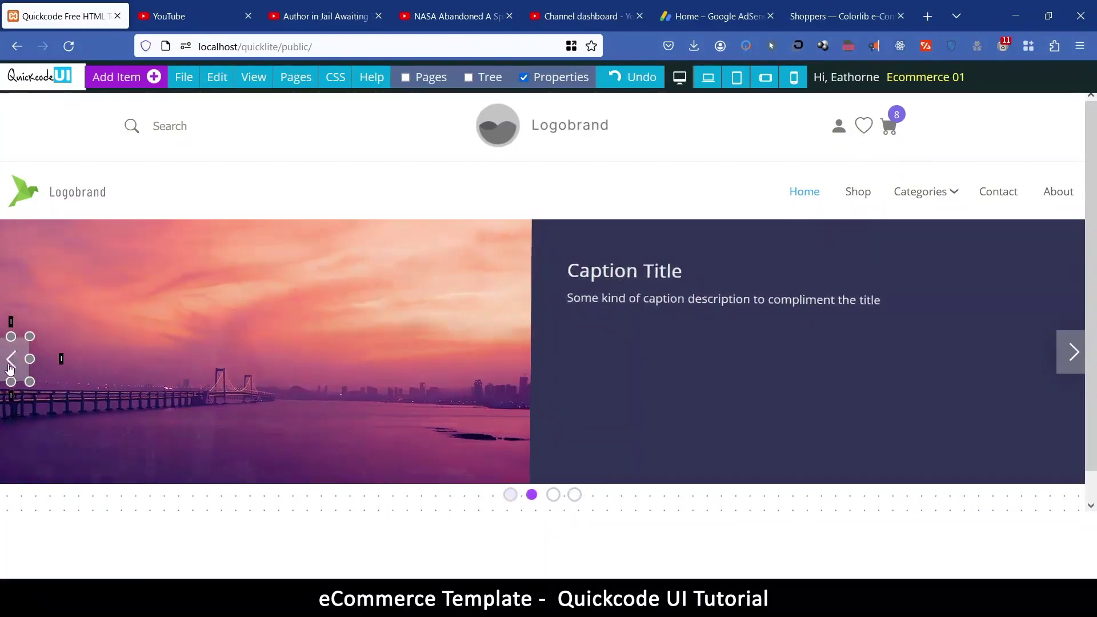
Return to the first slide and change its caption title to "50% OFF"
left_click(511, 501)
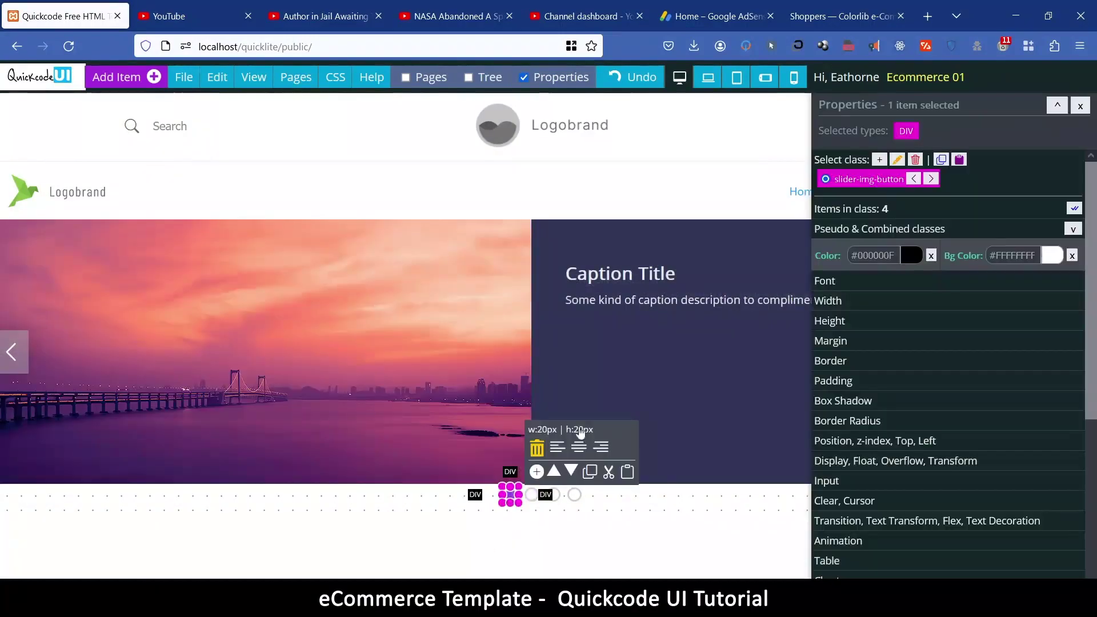
double_click(600, 272)
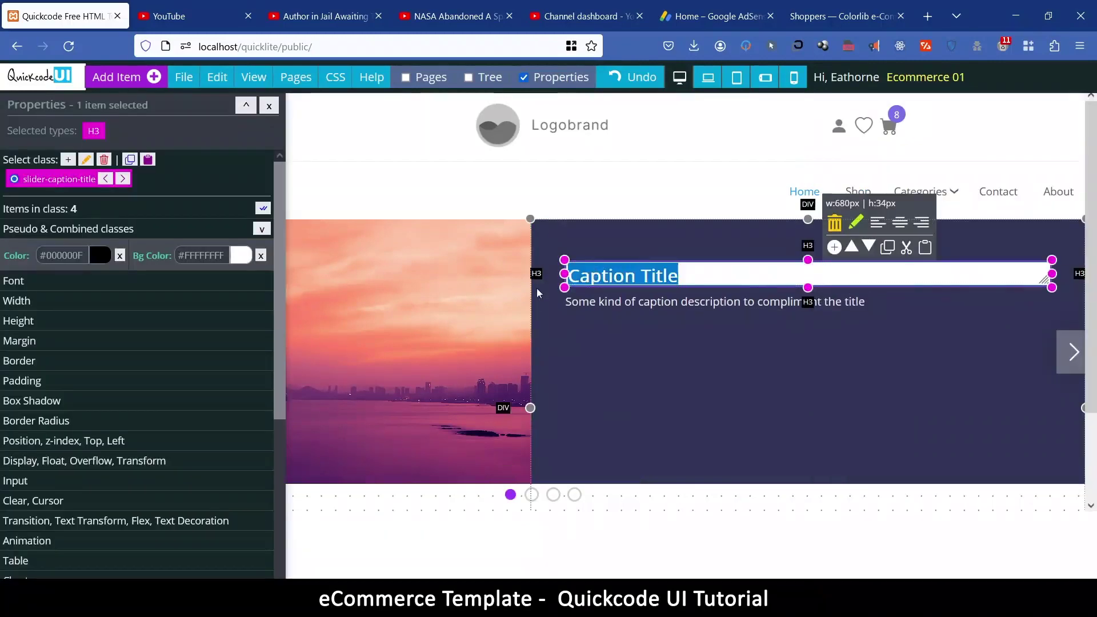
type("%0")
key("BackSpace")
key("BackSpace")
type("50%")
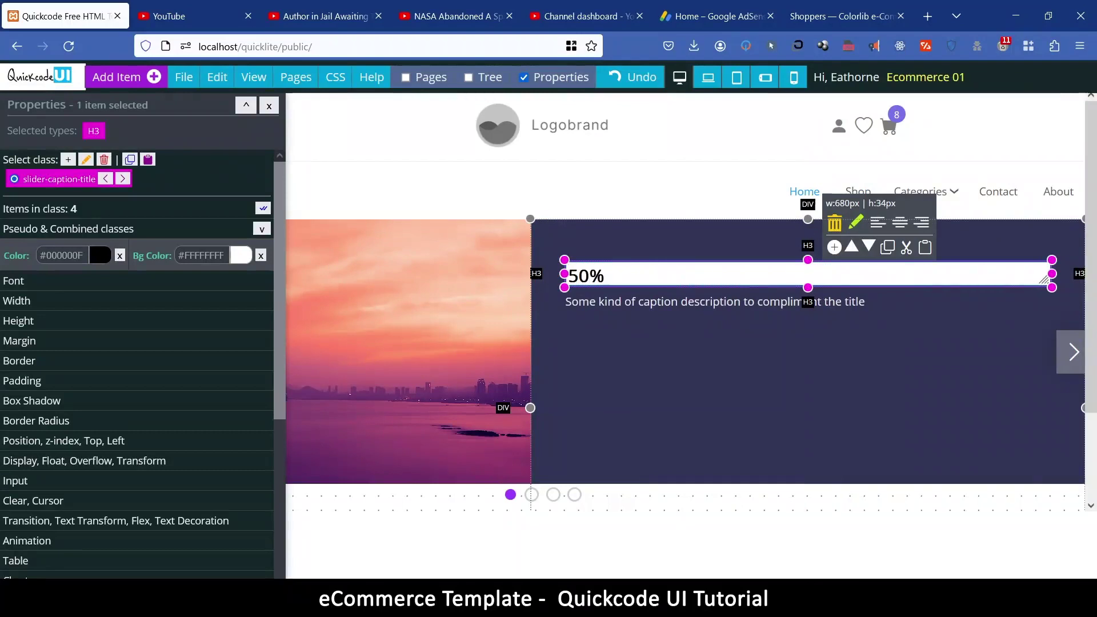
type(" OFF")
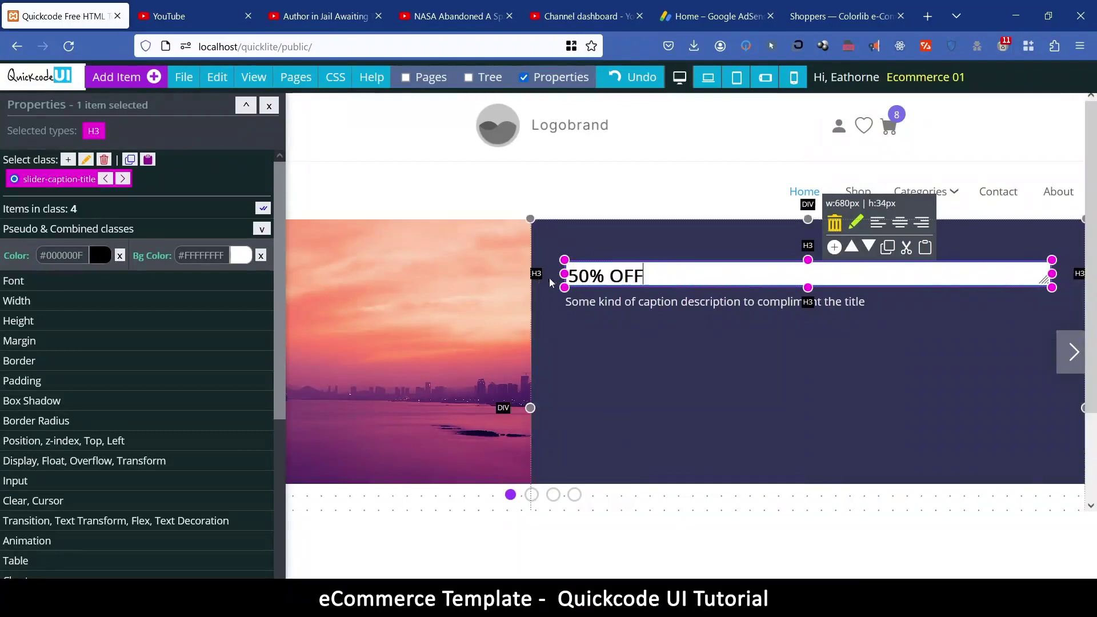
left_click(649, 369)
Try the flashlight photo from page 3 of the Products images on the first slide, and settle on the pink-background smartphone photo
left_click(240, 293)
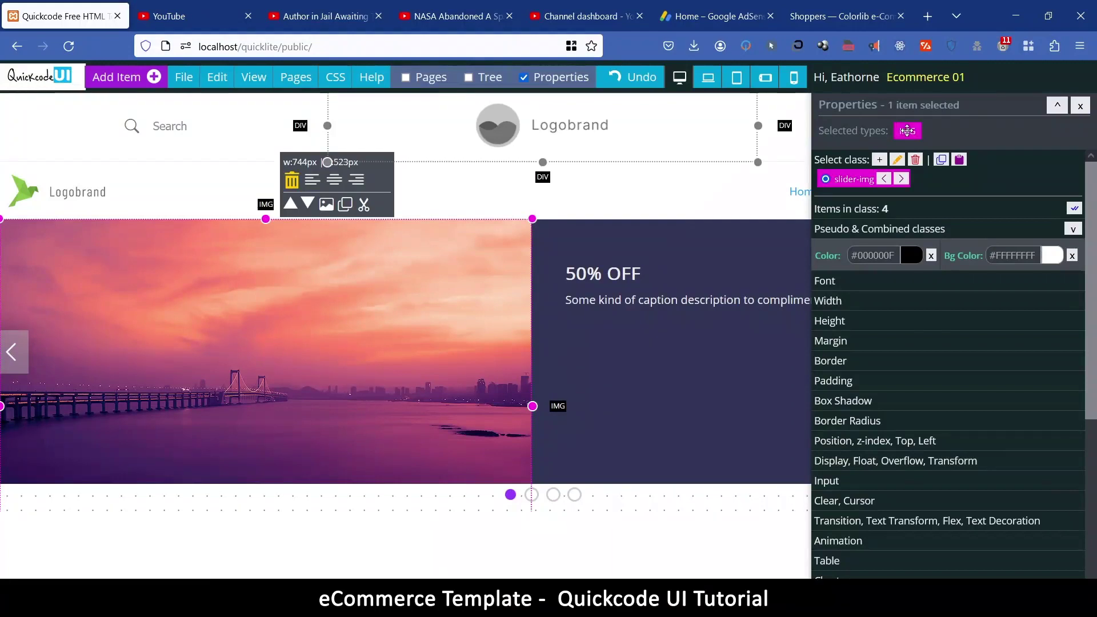
scroll(926, 320, "down", 4)
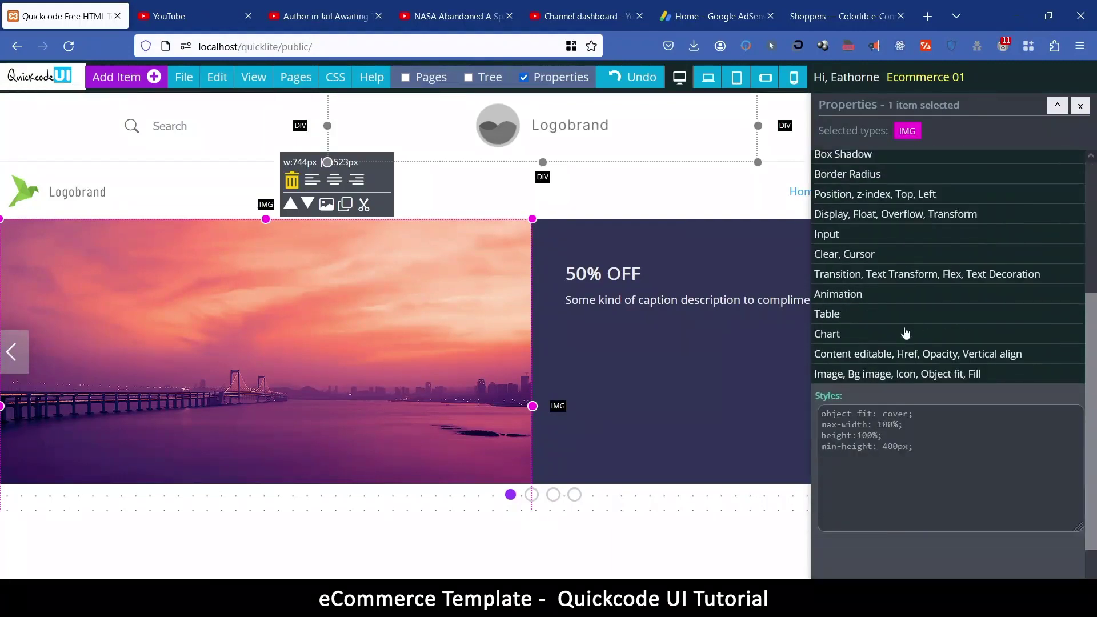
double_click(245, 280)
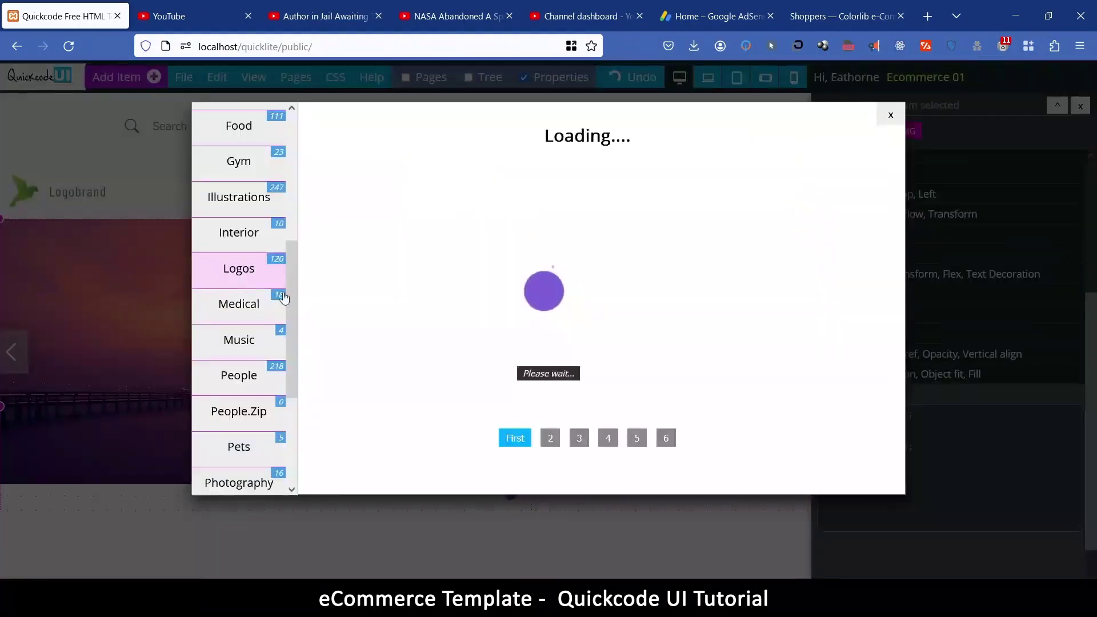
scroll(240, 280, "up", 5)
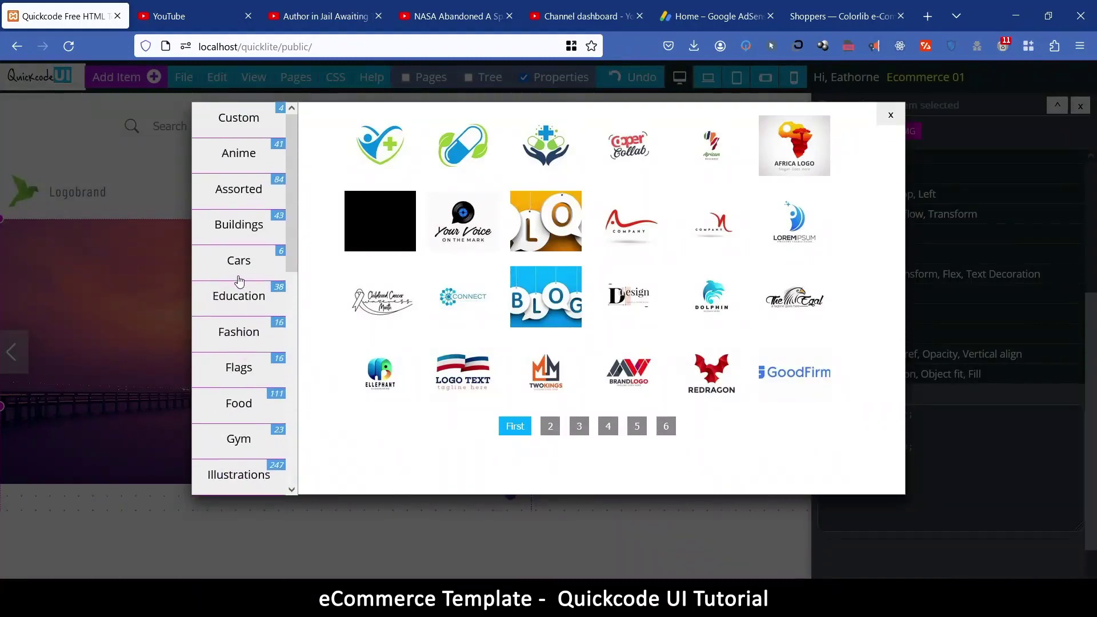
scroll(246, 252, "down", 8)
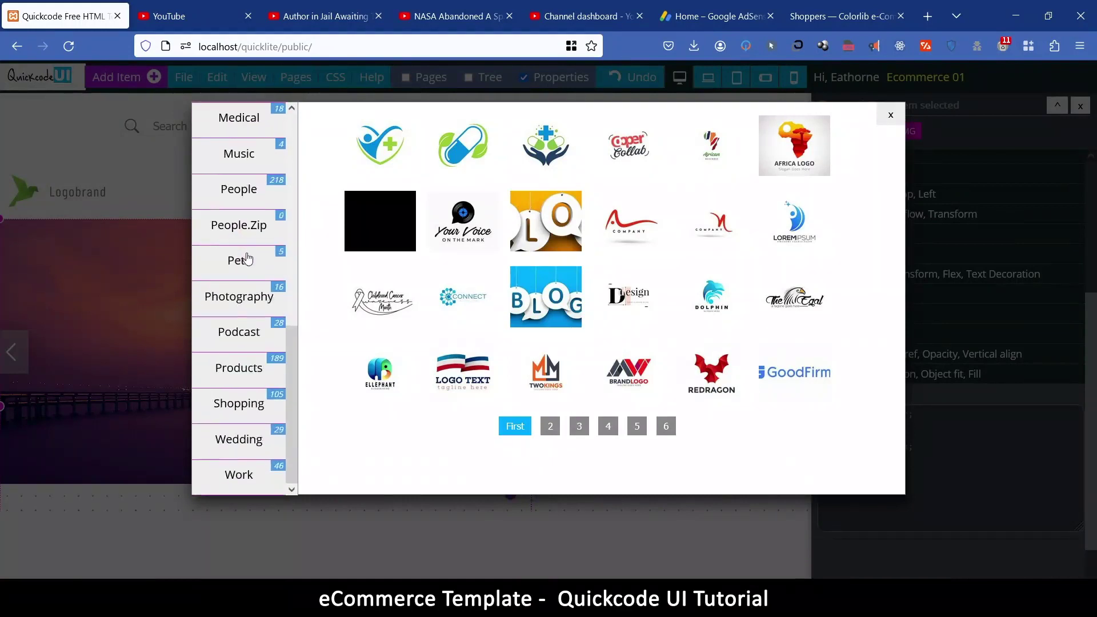
left_click(247, 368)
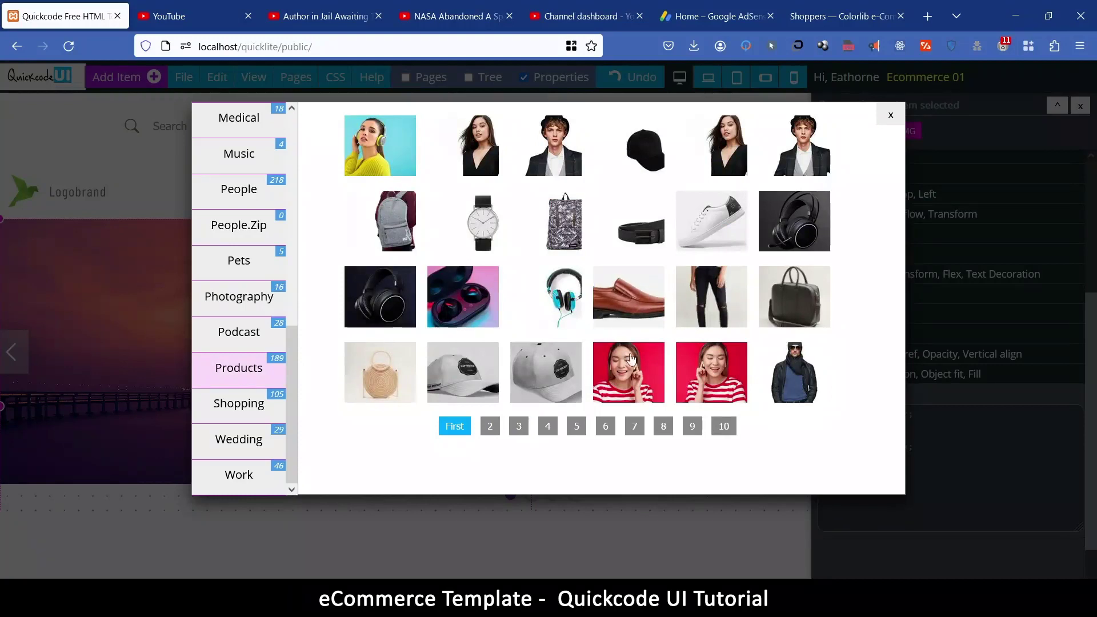
left_click(493, 430)
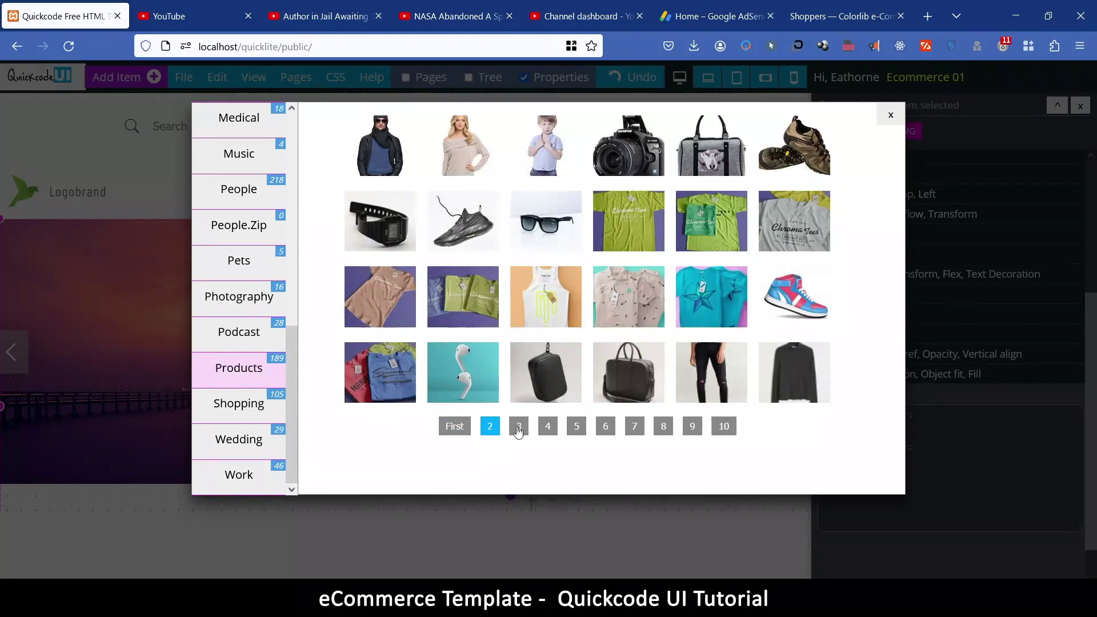
left_click(519, 430)
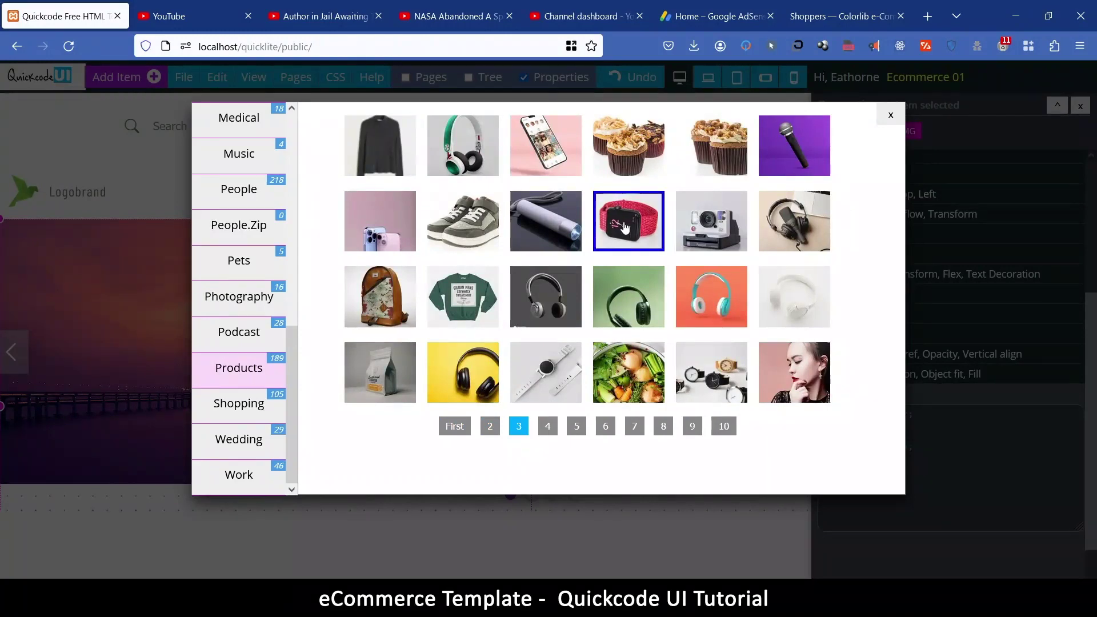
left_click(537, 216)
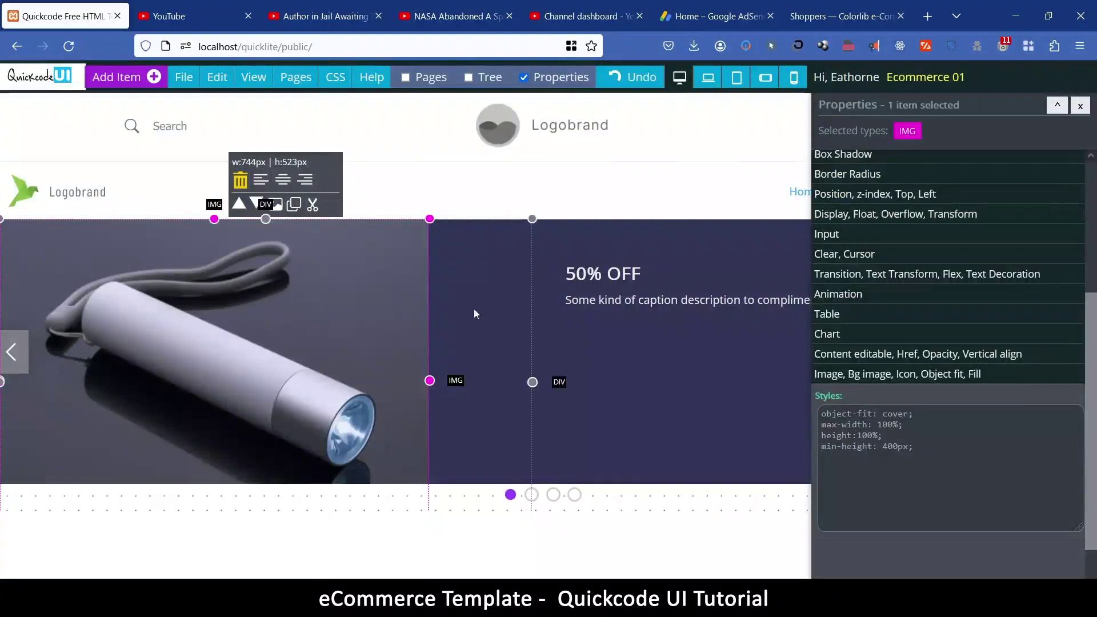
double_click(187, 300)
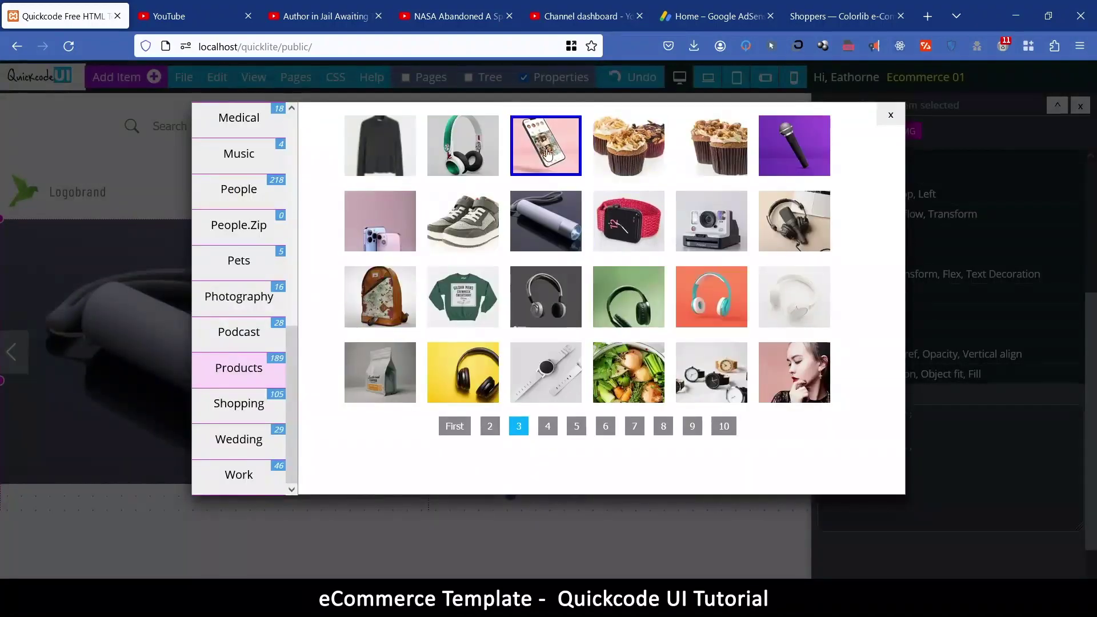
left_click(548, 154)
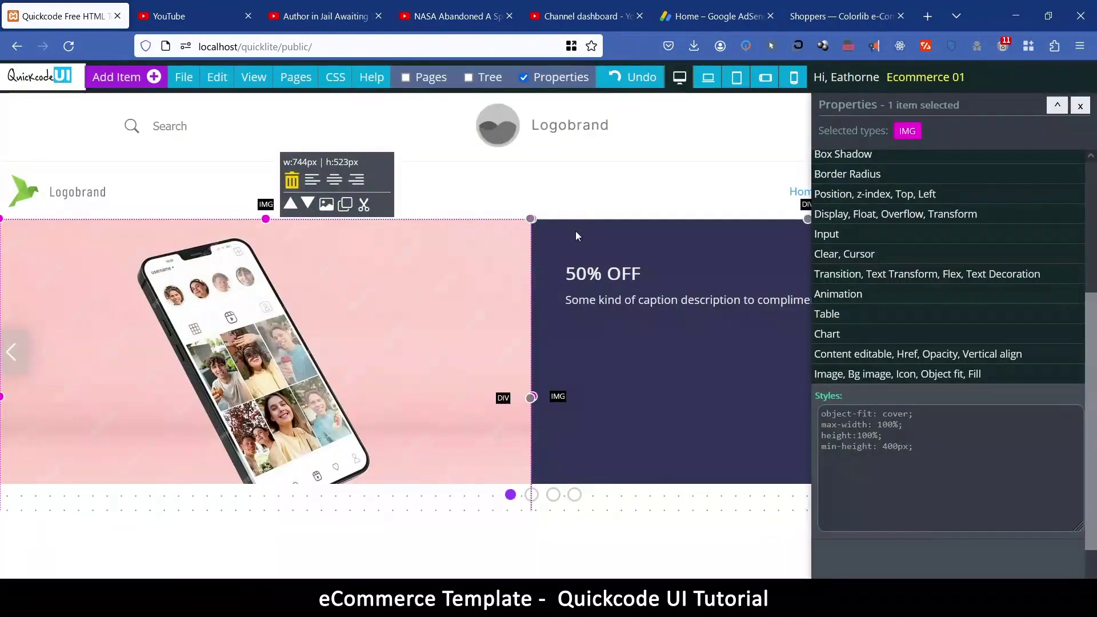
Select the first slide's slider-img-holder container through its caption's parents and set its background colour to light grey #F2F2F2FF
left_click(559, 230)
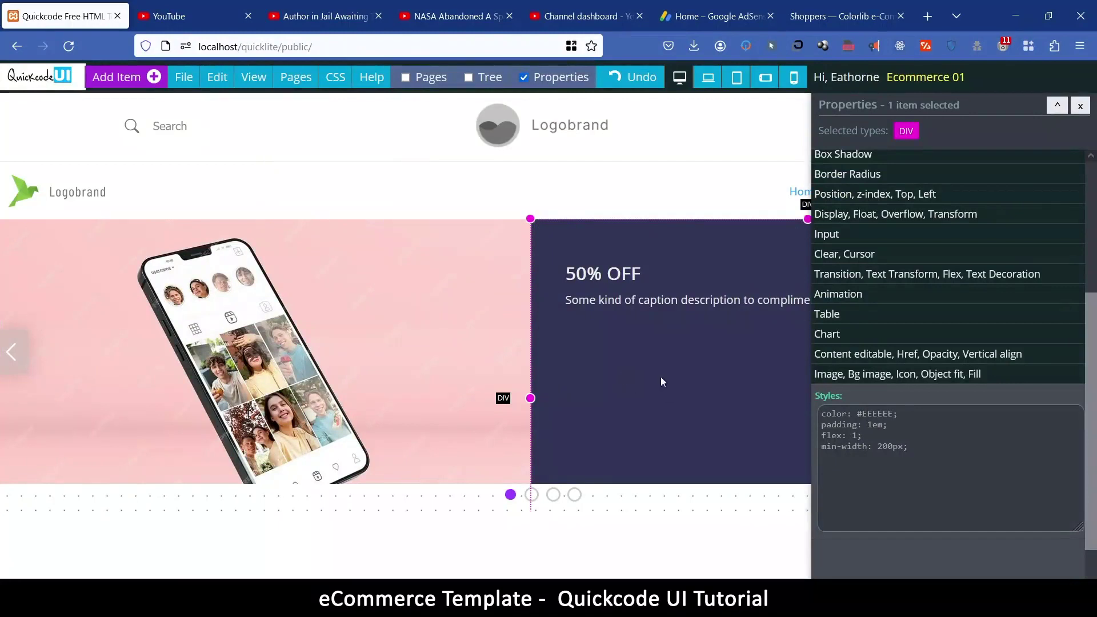
scroll(1021, 268, "up", 5)
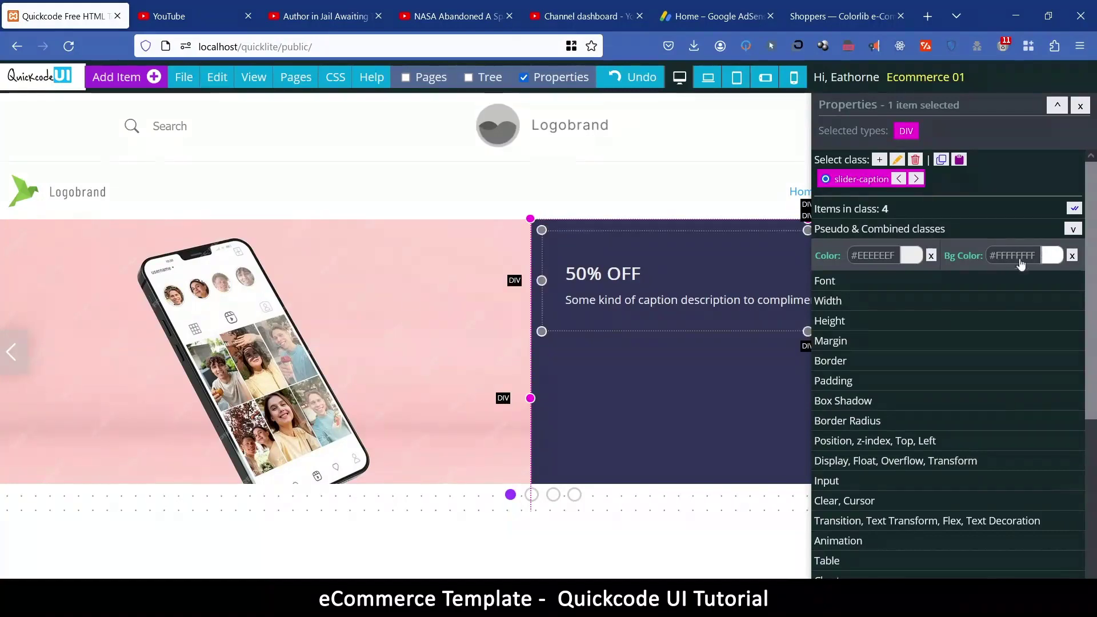
left_click(190, 81)
left_click(219, 79)
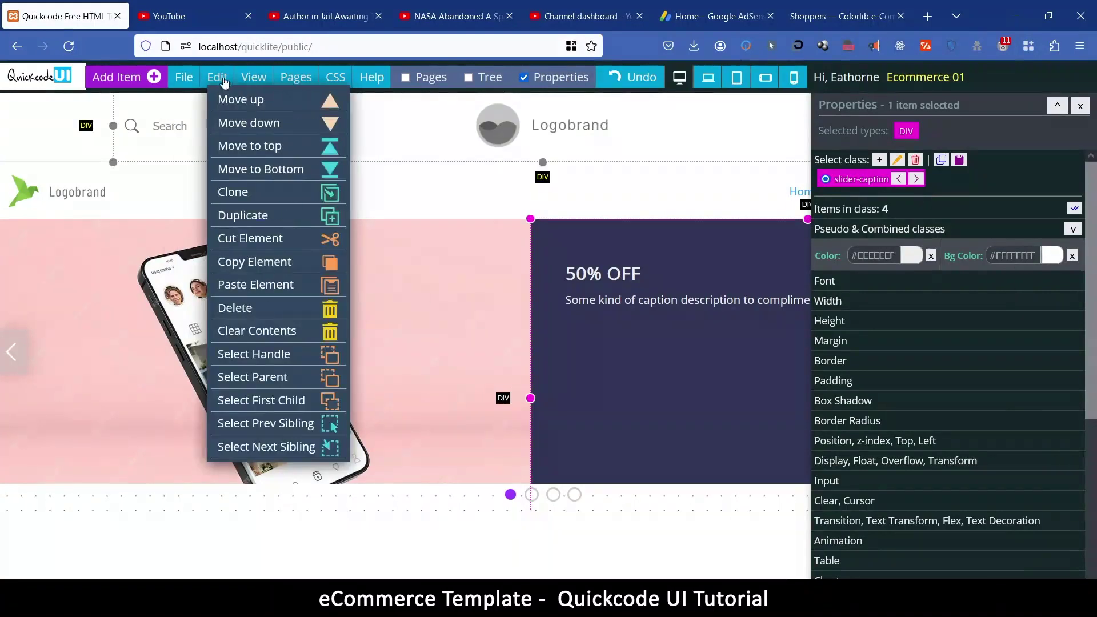
left_click(281, 379)
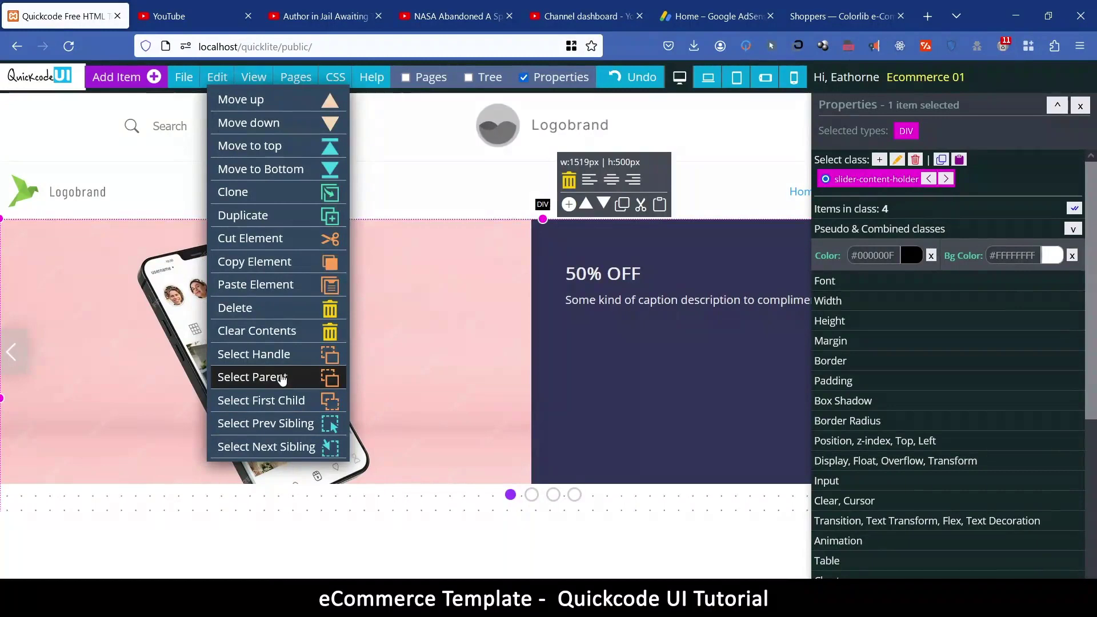
left_click(281, 379)
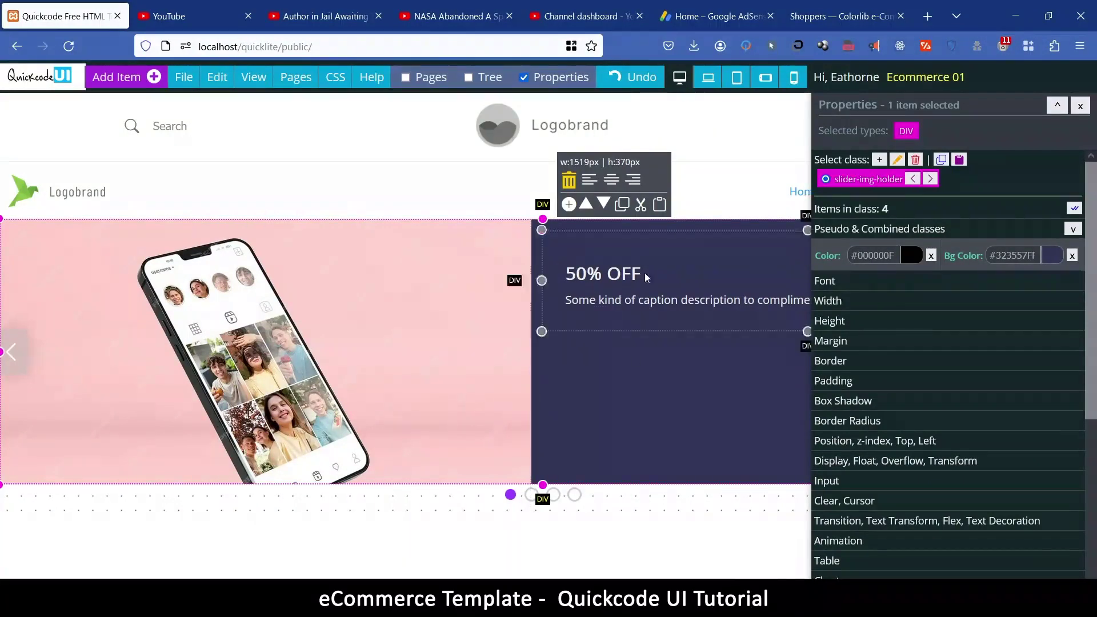
left_click(1053, 257)
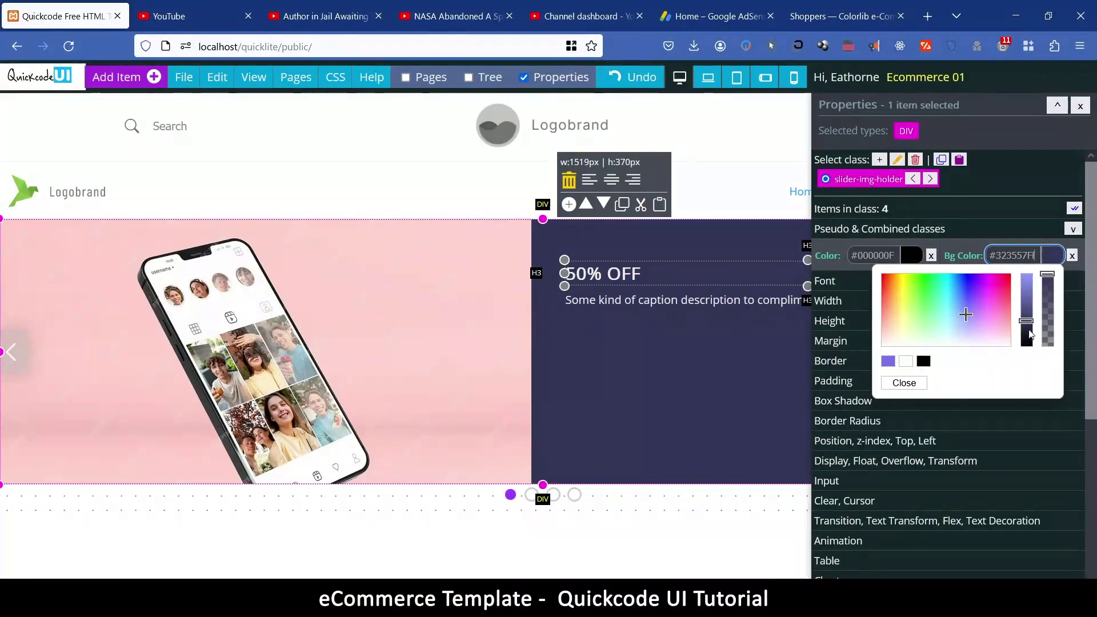
left_click_drag(1028, 321, 1027, 336)
left_click_drag(903, 339, 888, 343)
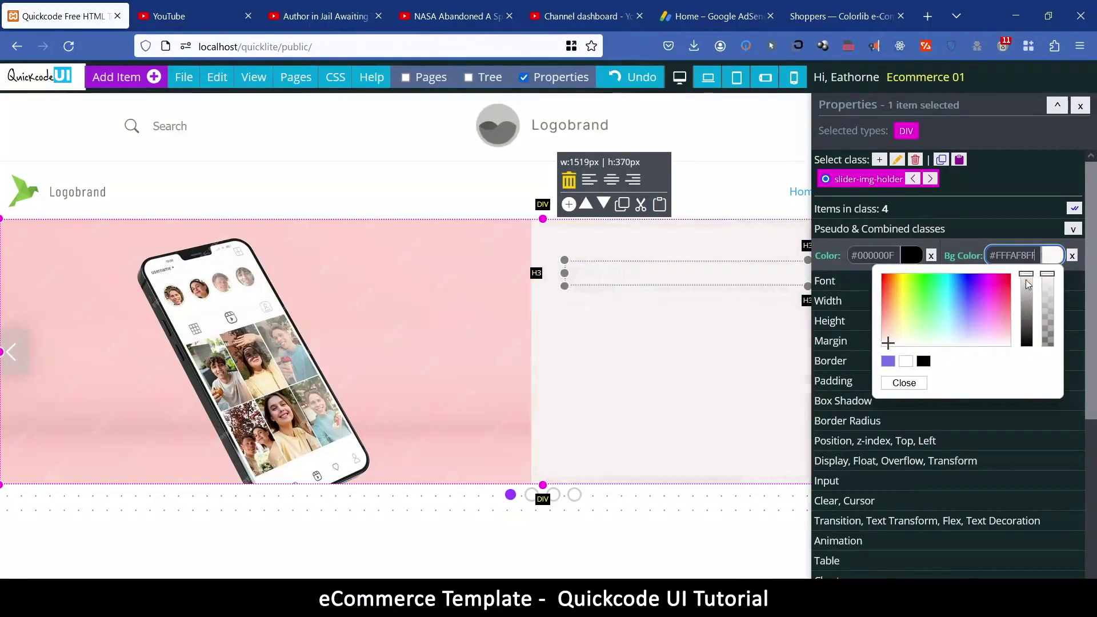
left_click_drag(1028, 289, 1028, 310)
left_click(924, 362)
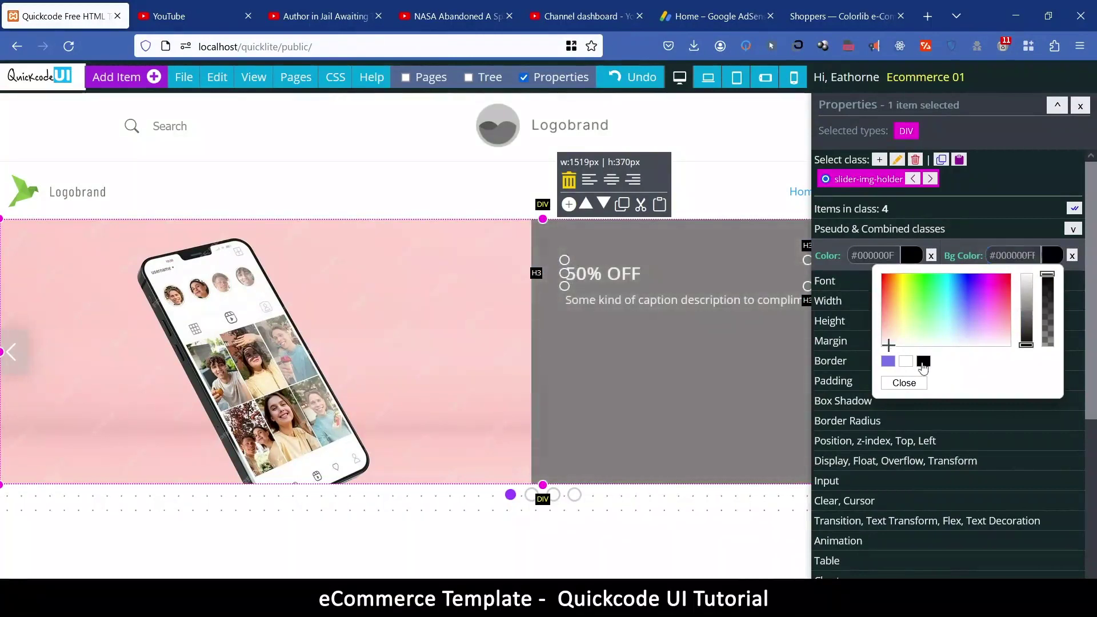
left_click(1027, 285)
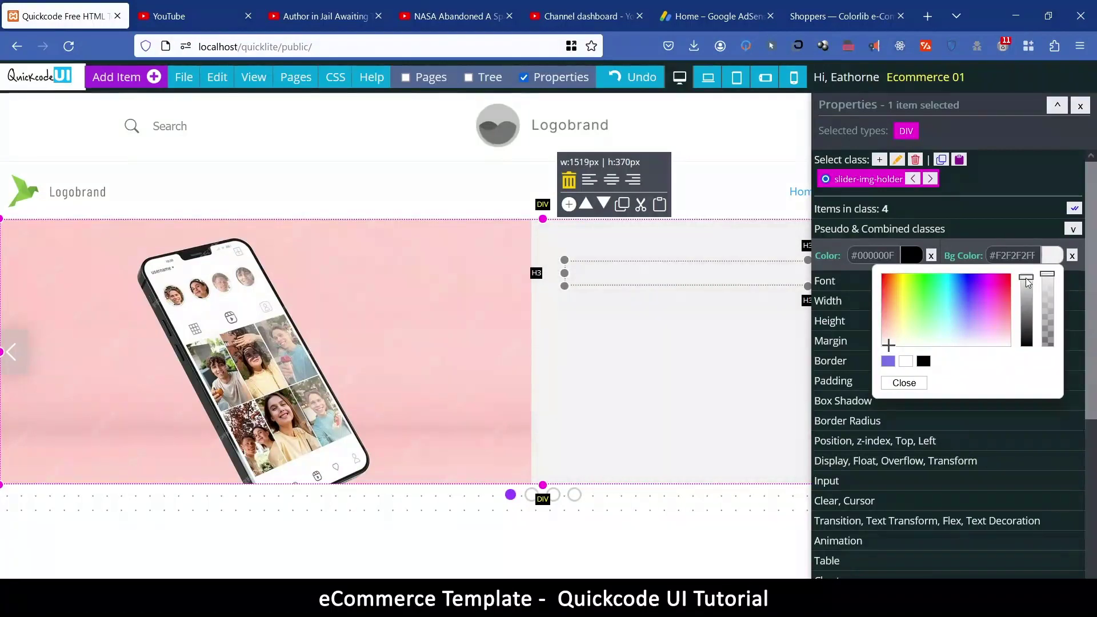
left_click(890, 384)
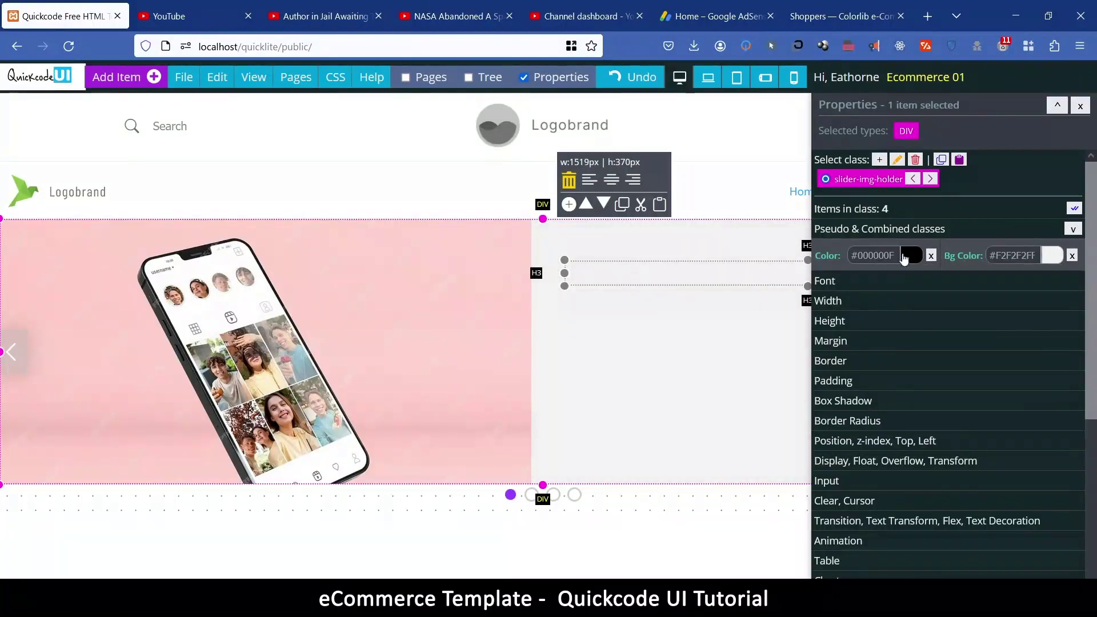
Set the text colour of the slider-img-holder container to black
left_click(909, 256)
left_click(899, 363)
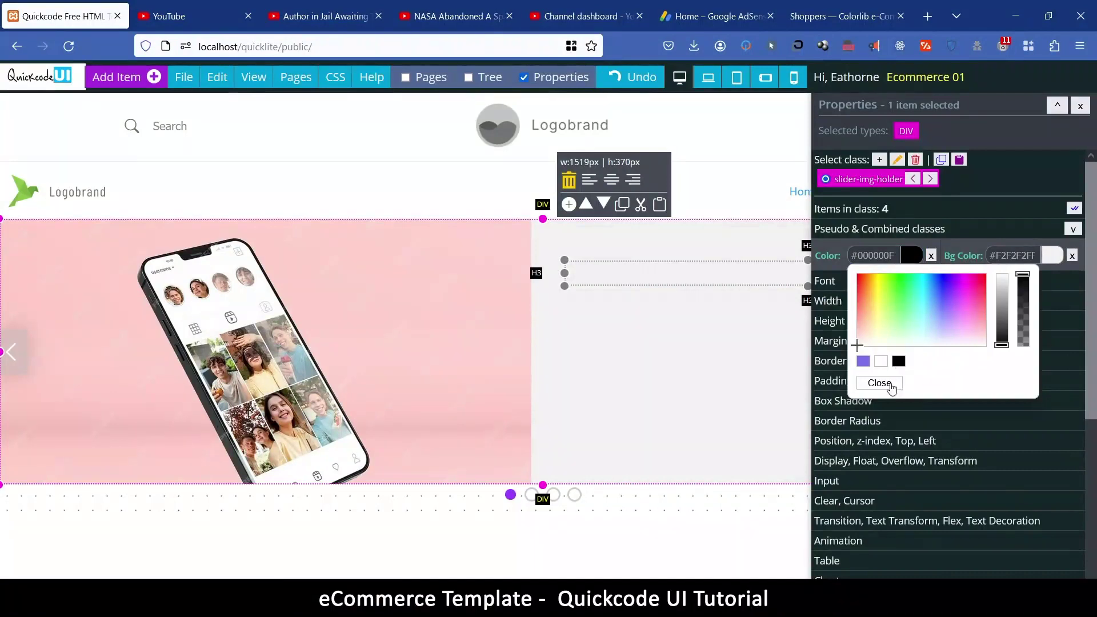
left_click(890, 384)
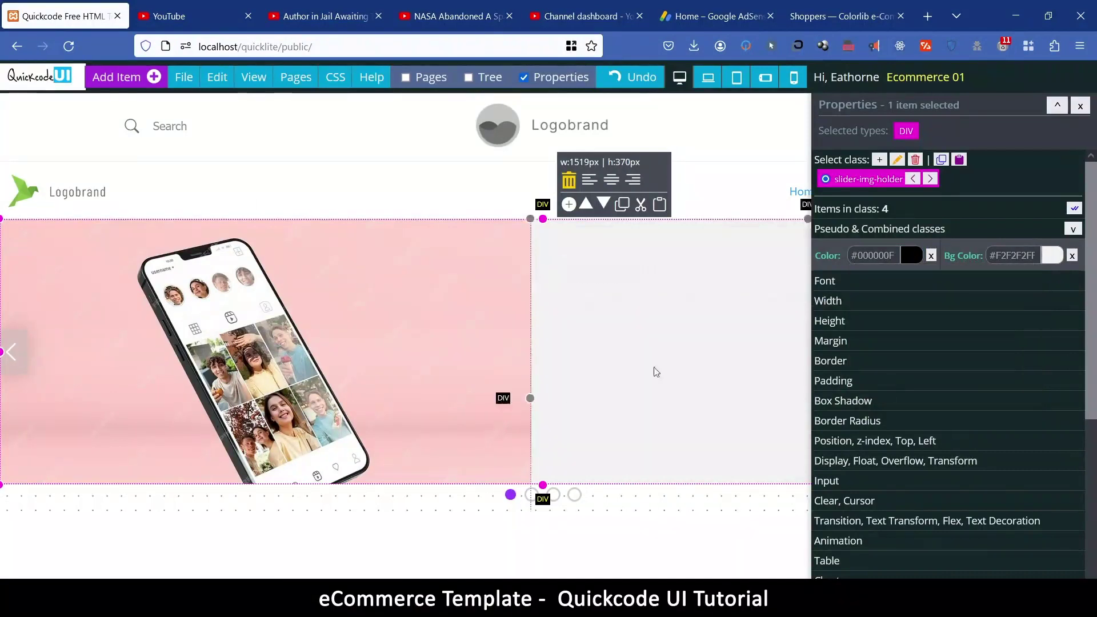
Set the text colour of the first slide's slider-caption-inner container to dark grey #2B2B2B
left_click(590, 243)
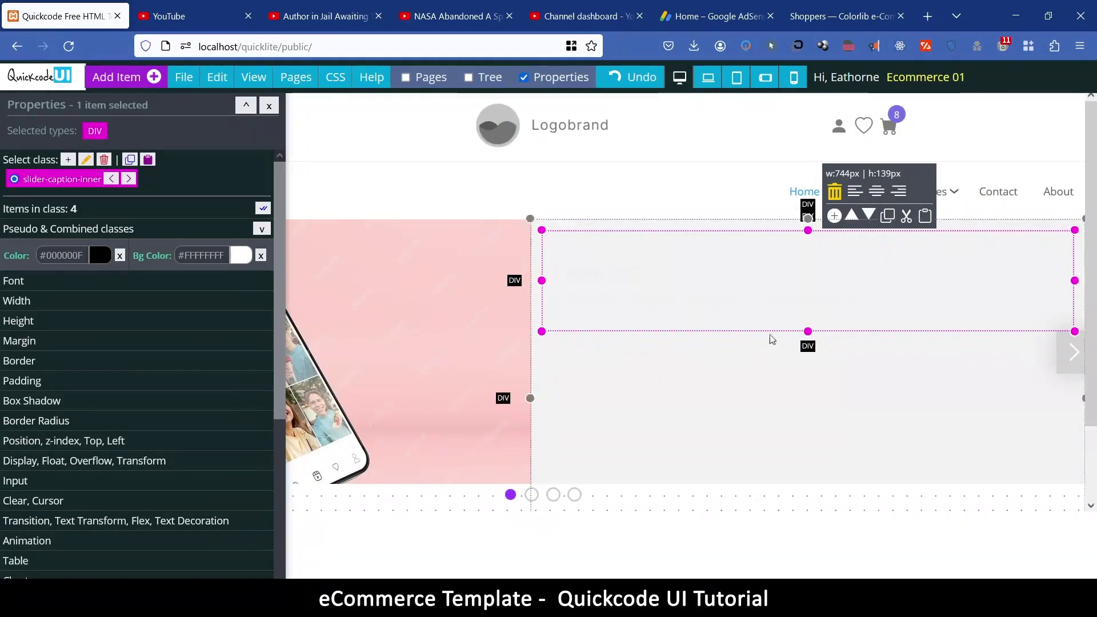
left_click(95, 257)
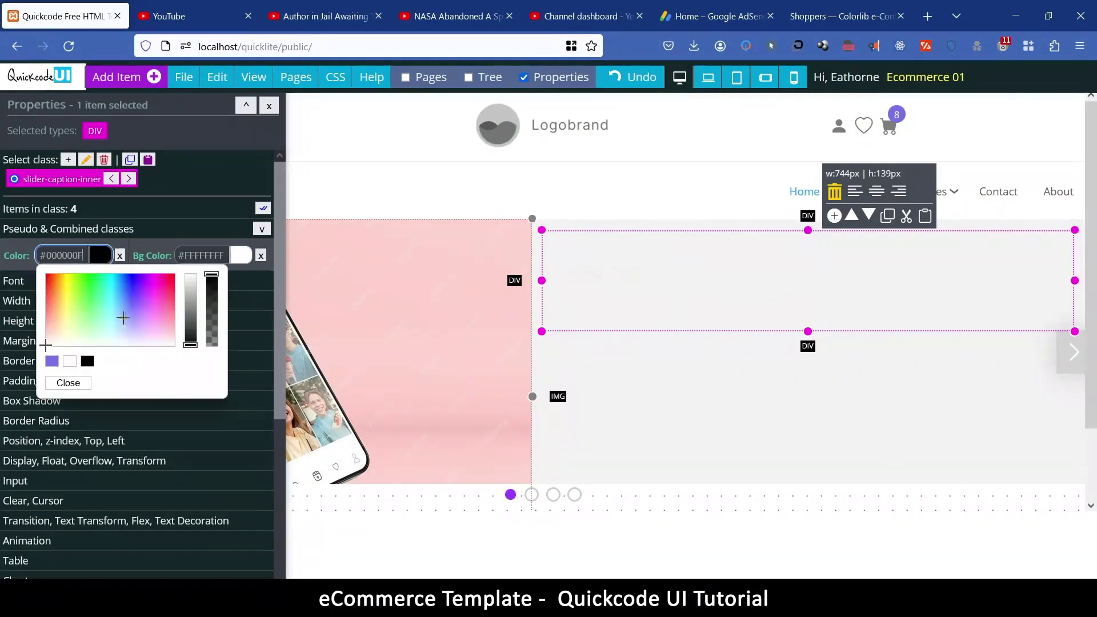
left_click(87, 362)
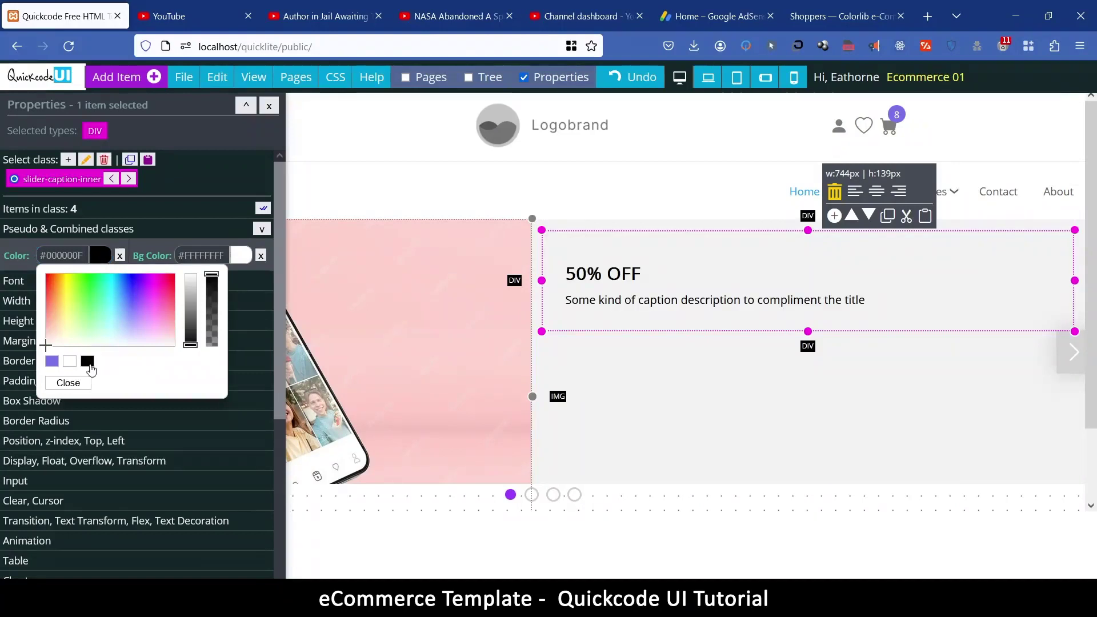
mouse_move(192, 348)
left_mouse_down()
mouse_move(190, 322)
mouse_move(192, 333)
left_mouse_up()
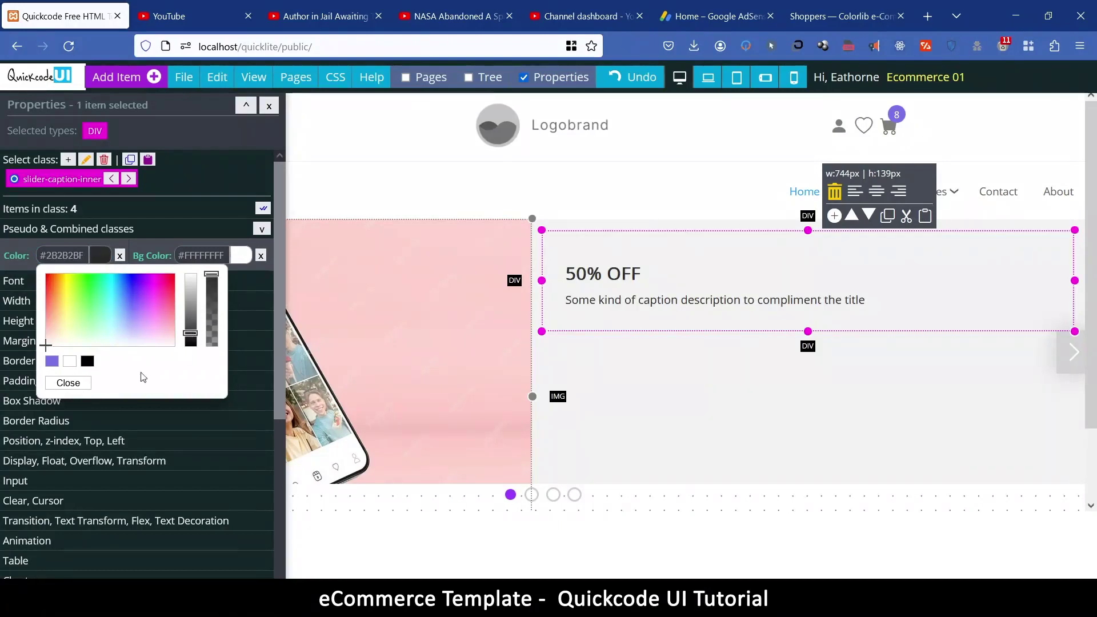
left_click(68, 383)
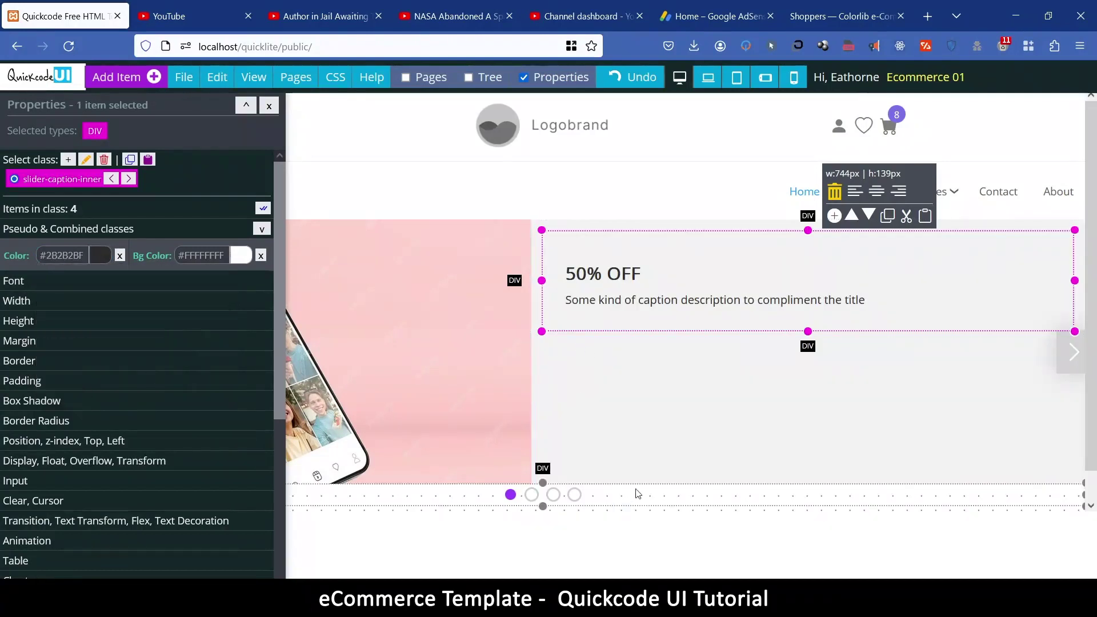
Try the red smartwatch photo from the Products images on the second slide, and settle on the white instant camera photo
left_click(534, 501)
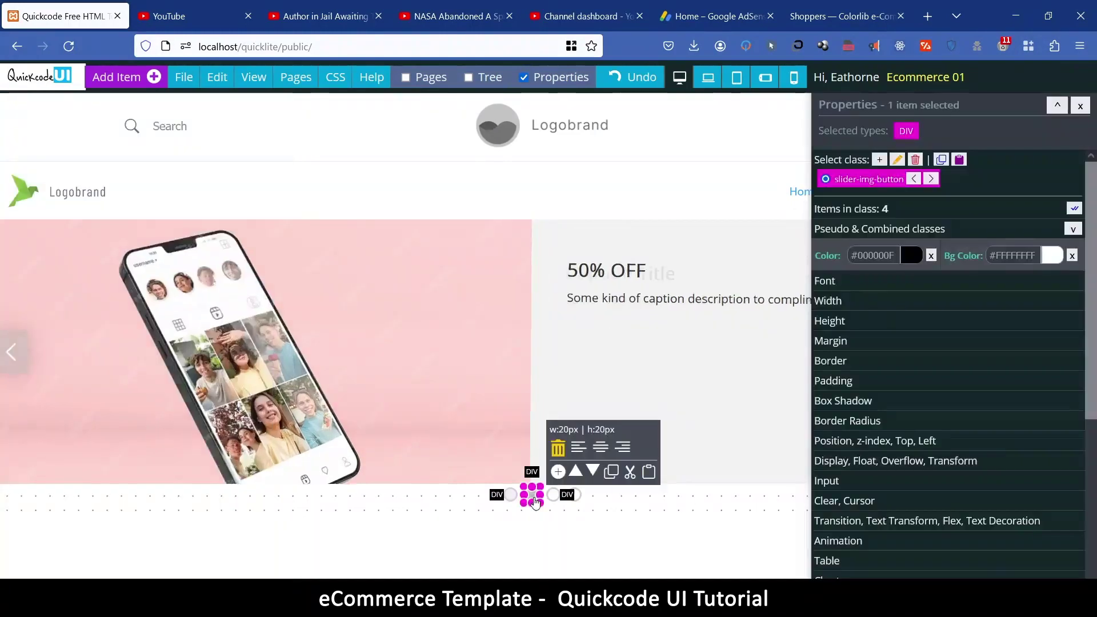
left_click(557, 501)
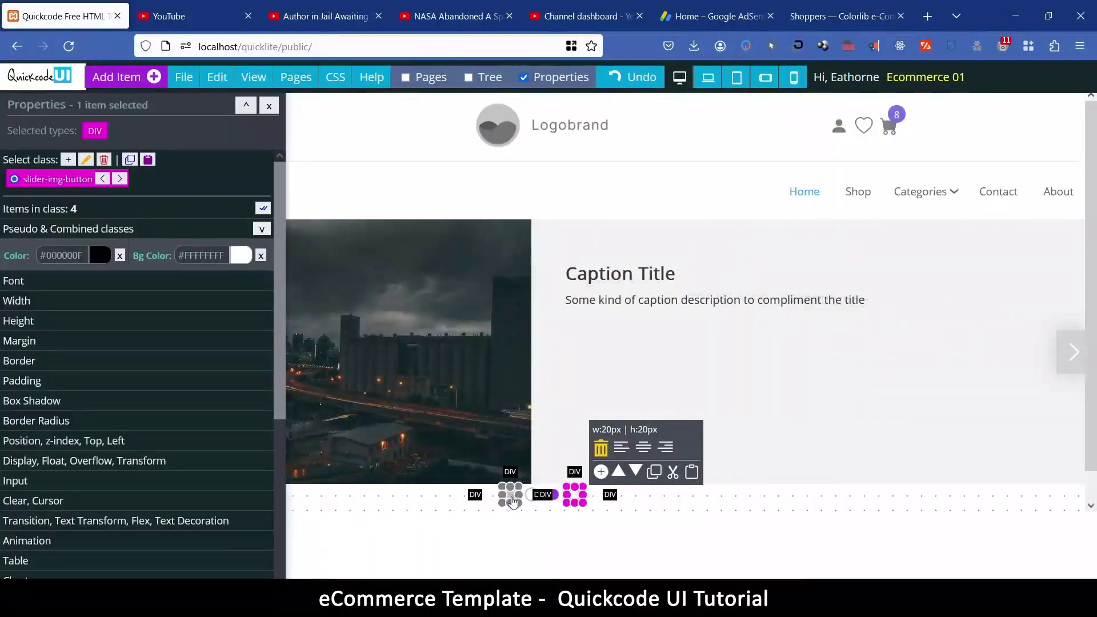
left_click(512, 502)
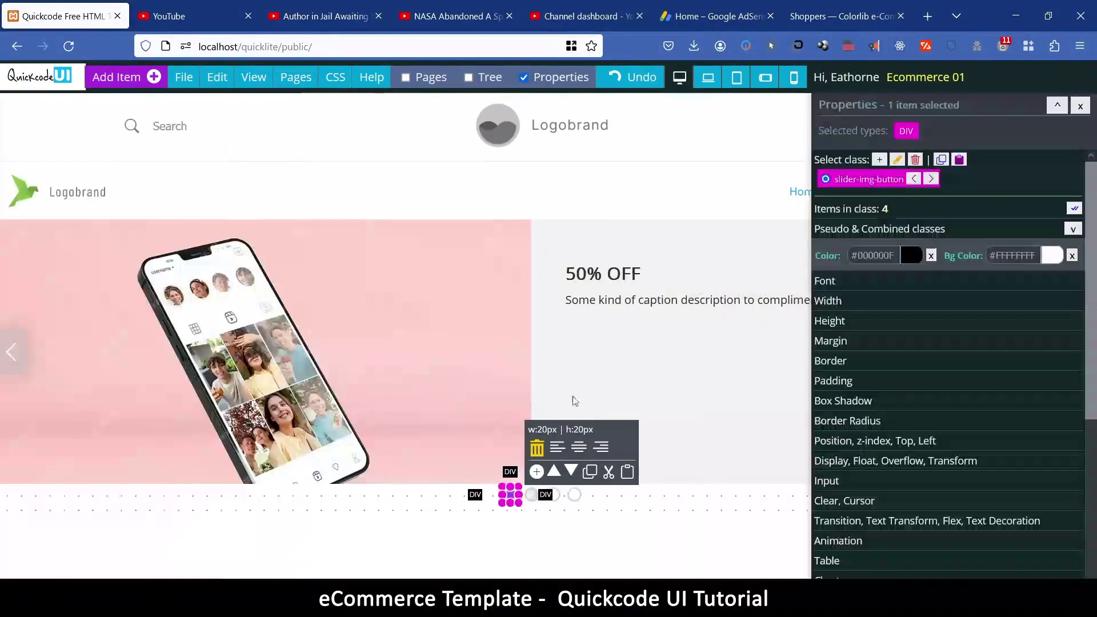
left_click(534, 501)
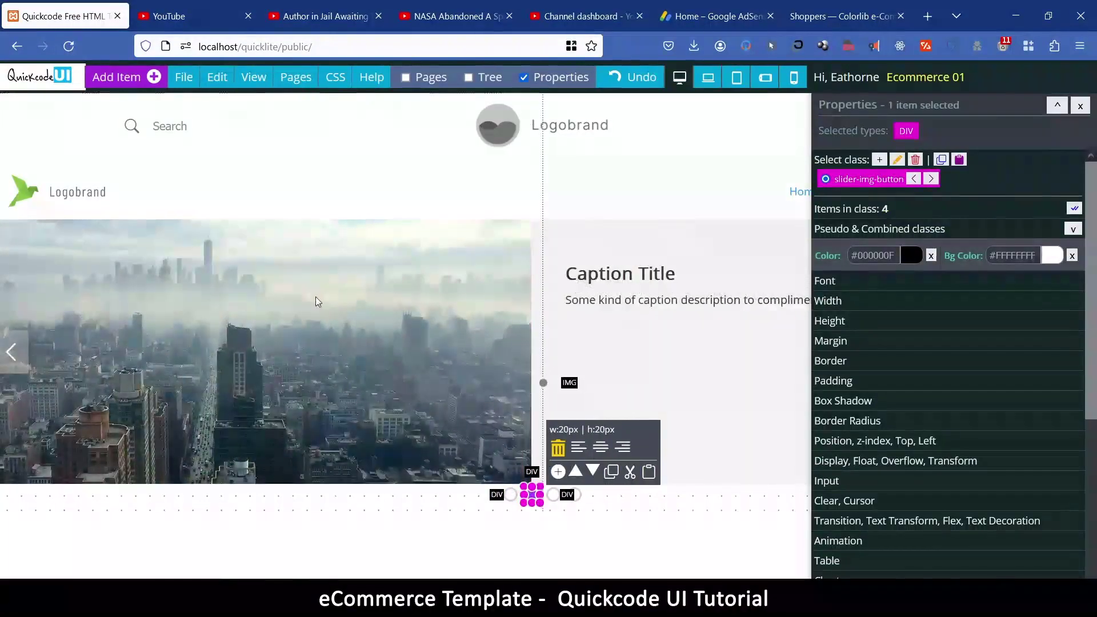
double_click(317, 297)
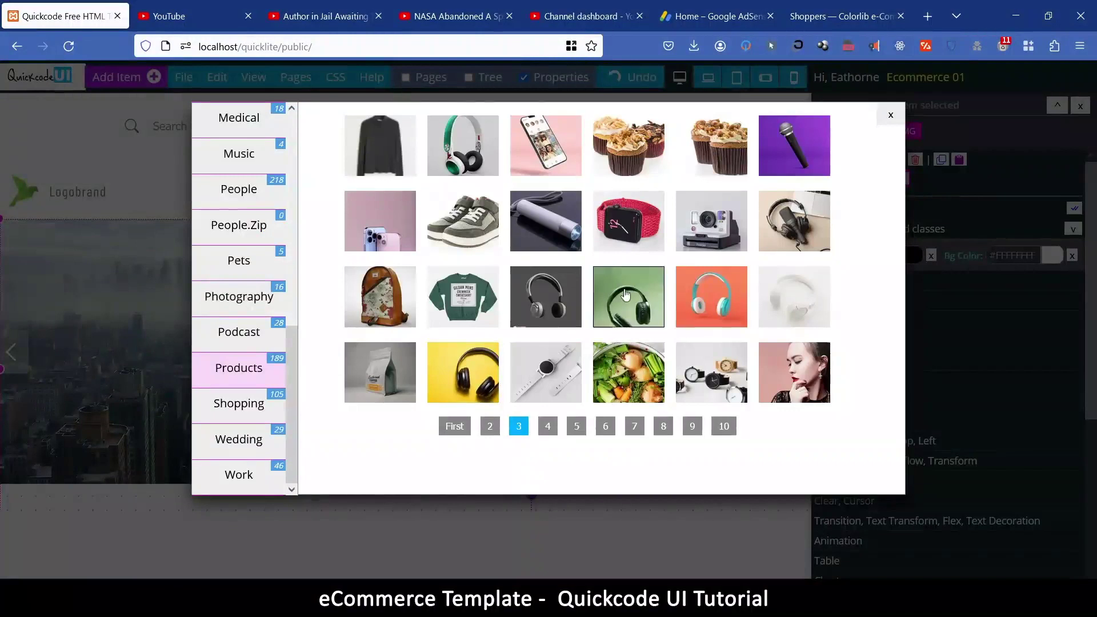
left_click(635, 226)
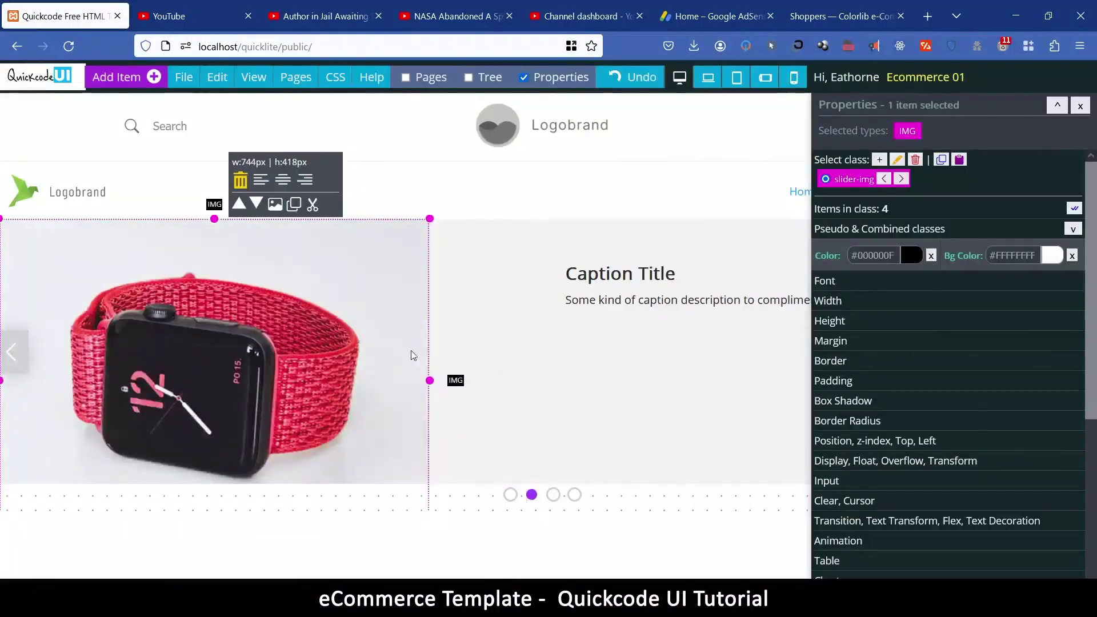
double_click(382, 335)
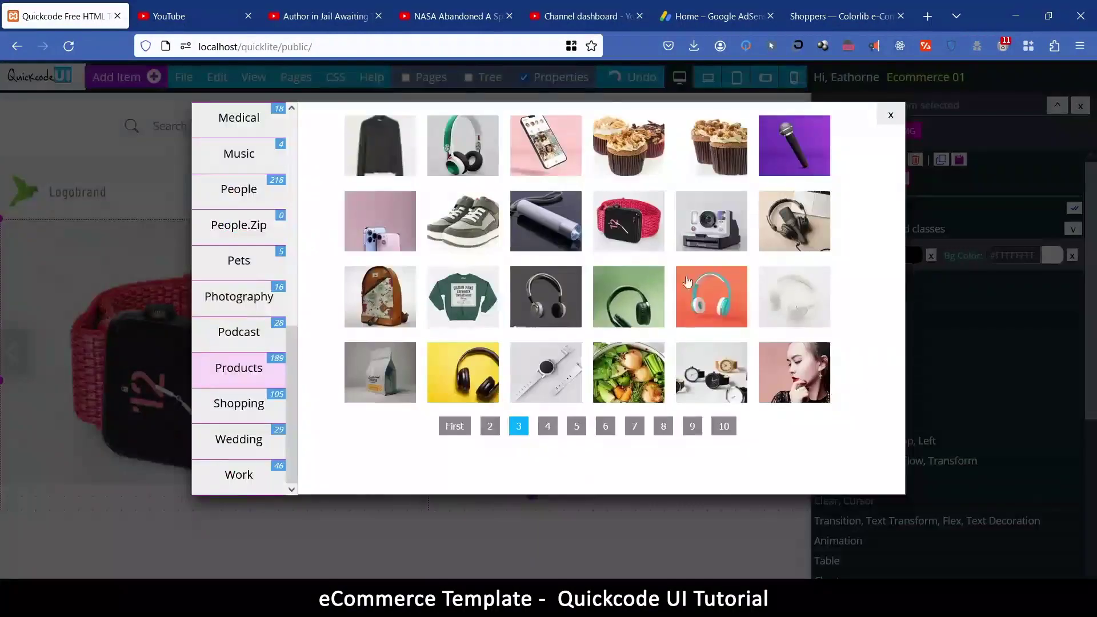
left_click(711, 221)
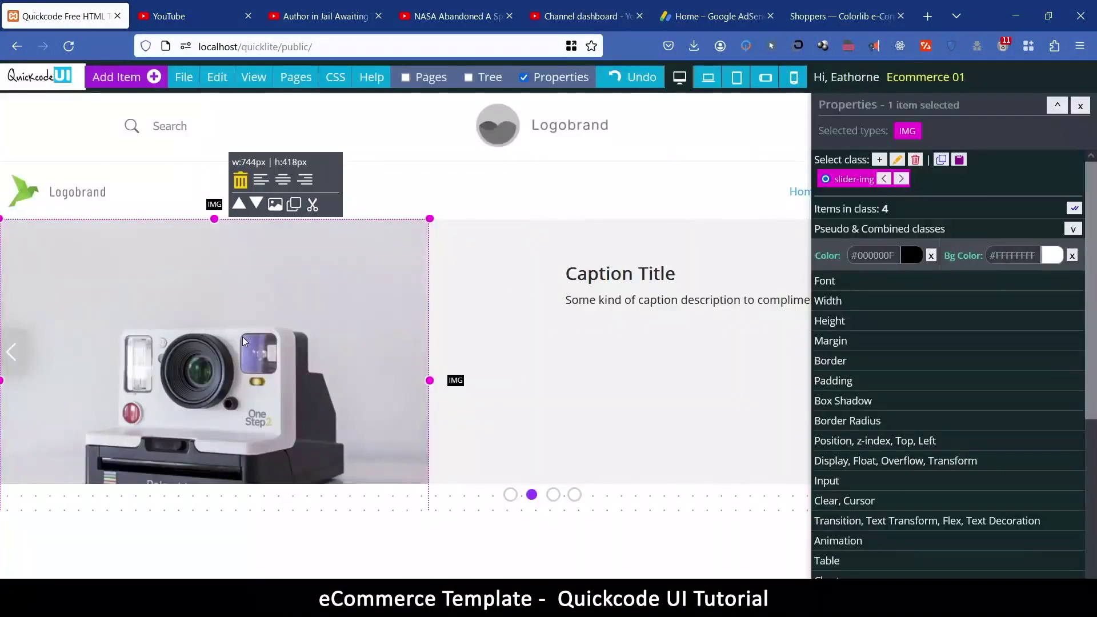
Replace the third slide's image with the tan leather handbag photo from page 4 of the Products images
left_click(553, 494)
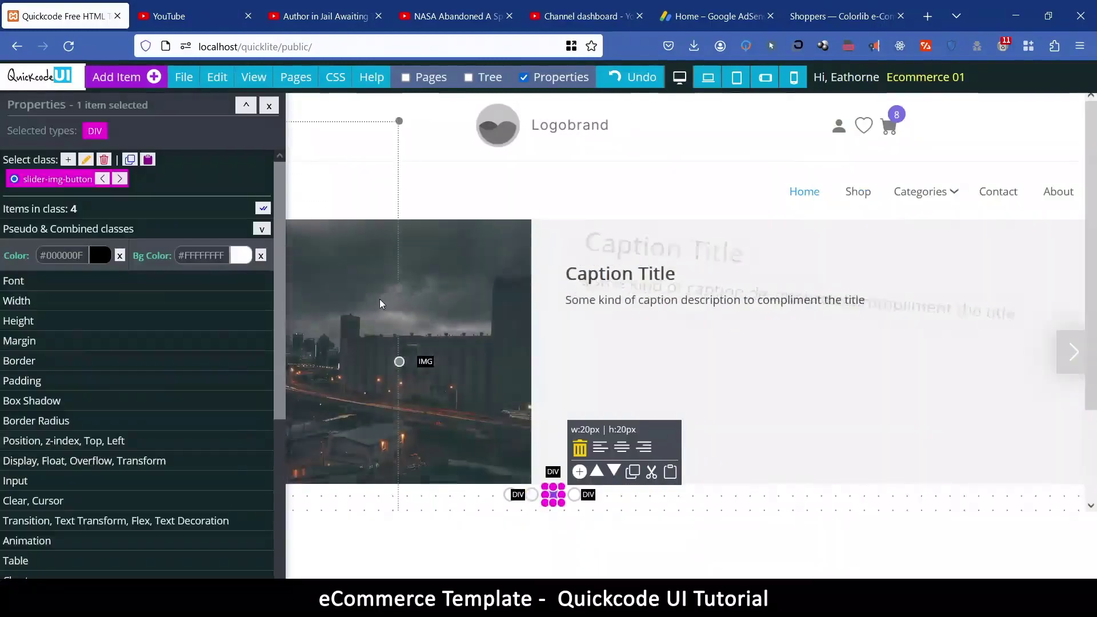
left_click(380, 300)
double_click(438, 280)
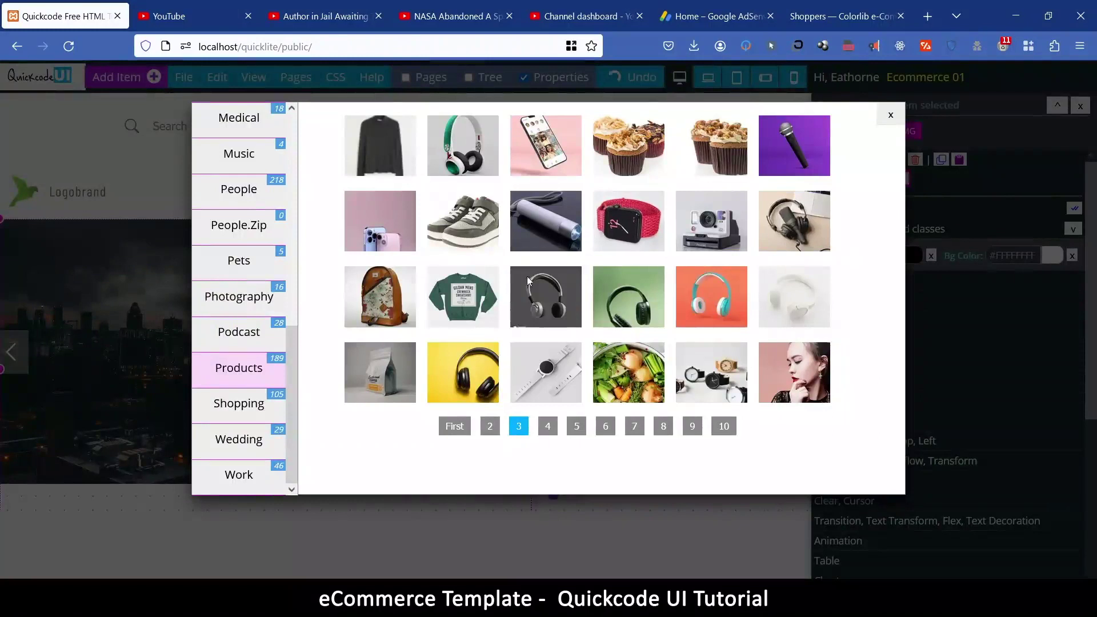
left_click(549, 428)
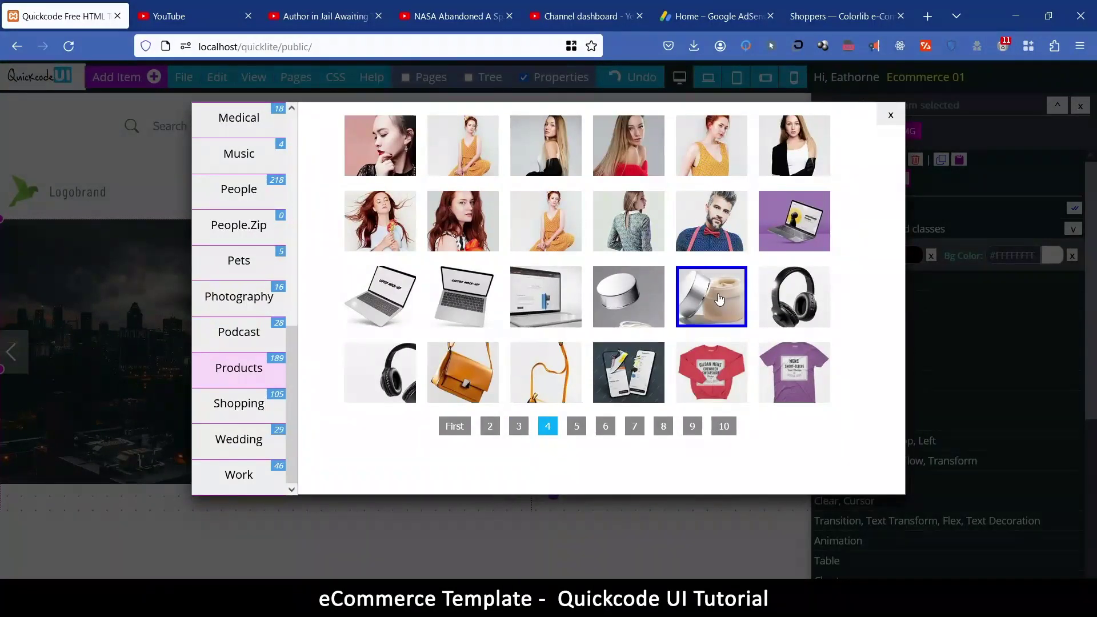
left_click(460, 373)
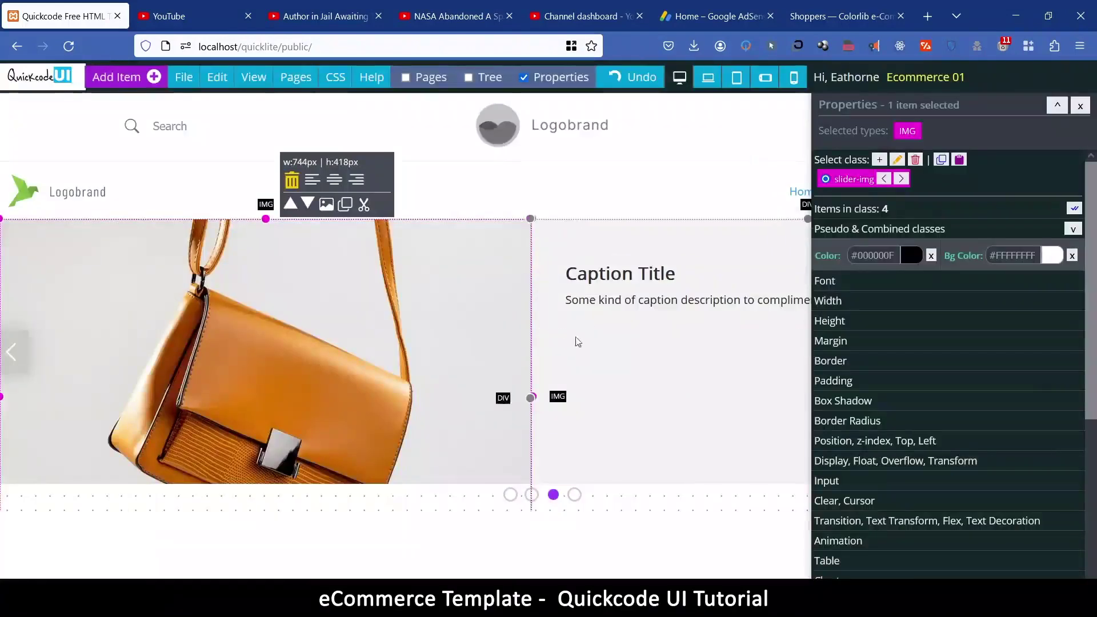
Show the fourth slide with its image selected, move the Properties panel clear of the header icons, and deselect the image
left_click(574, 497)
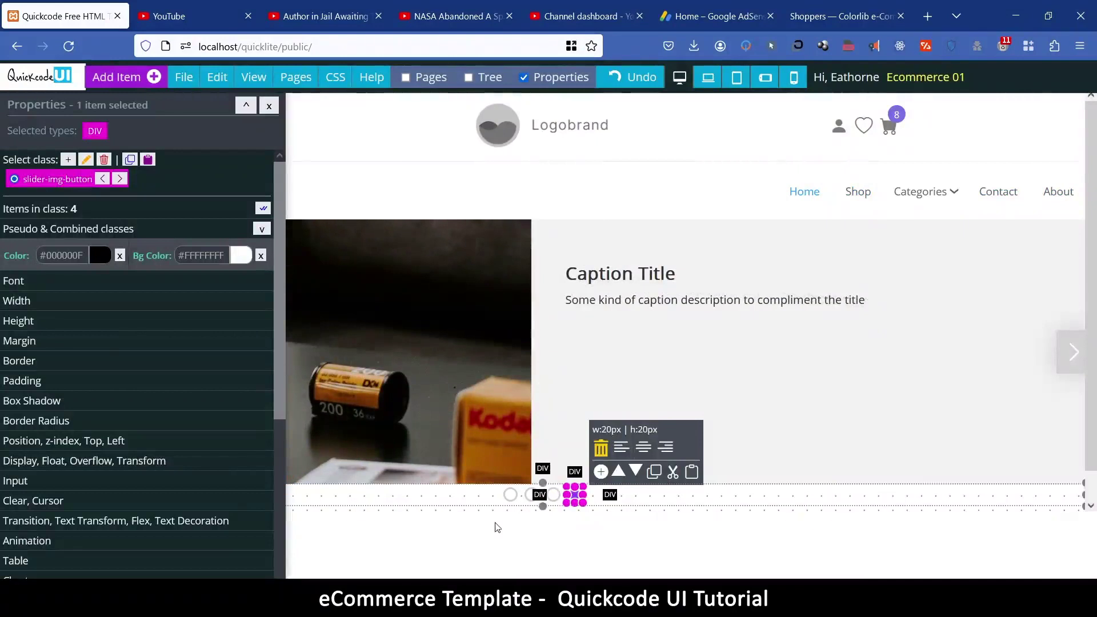
left_click(377, 340)
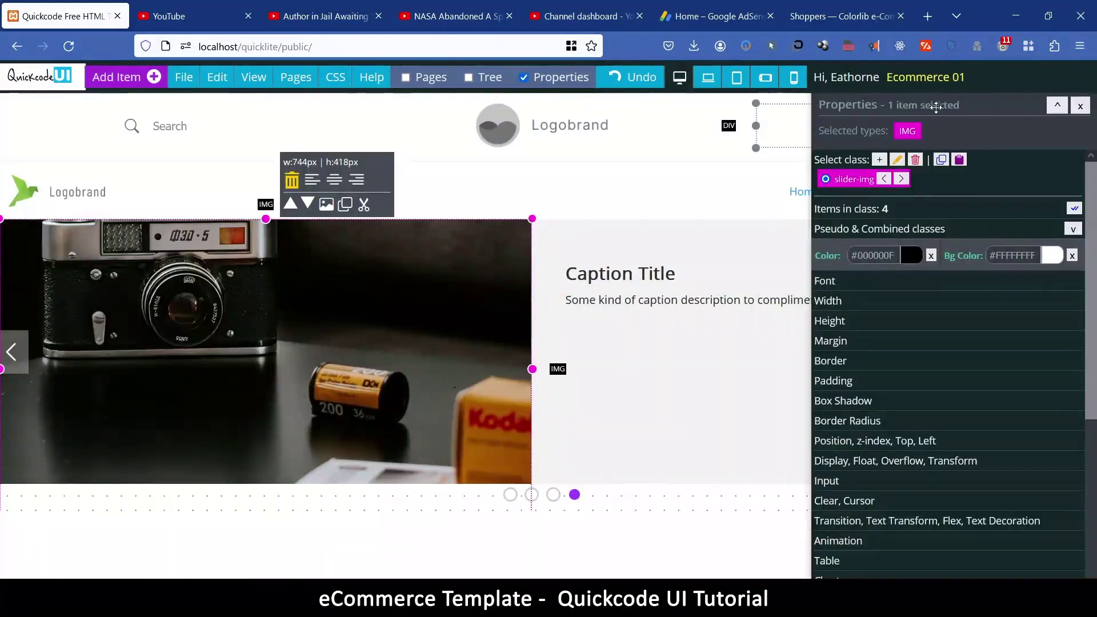
left_click_drag(937, 107, 813, 324)
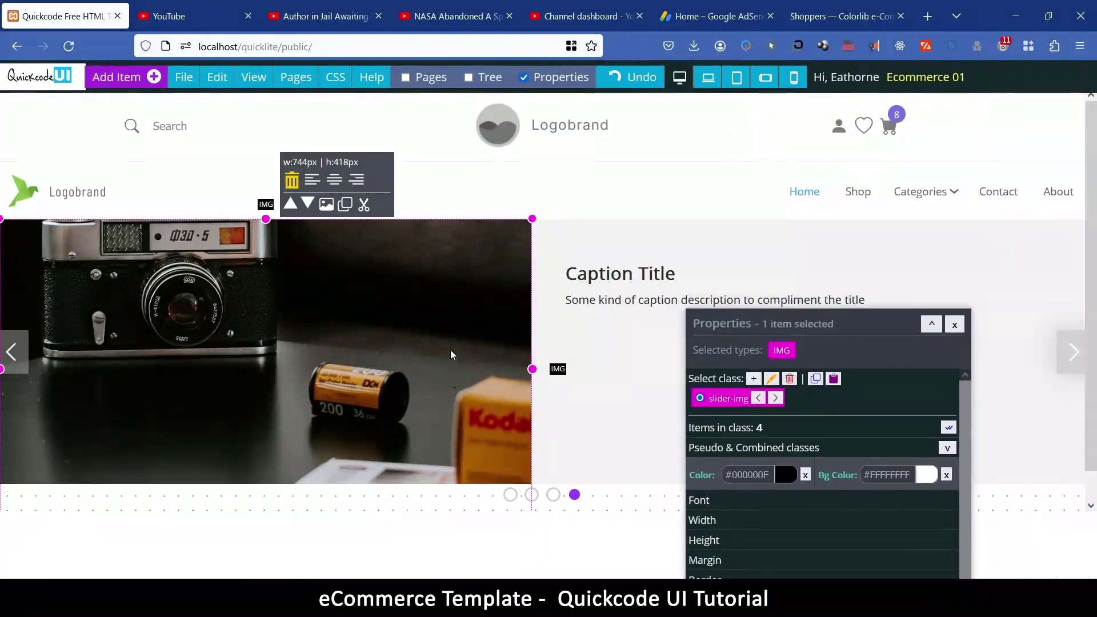
left_click(379, 510)
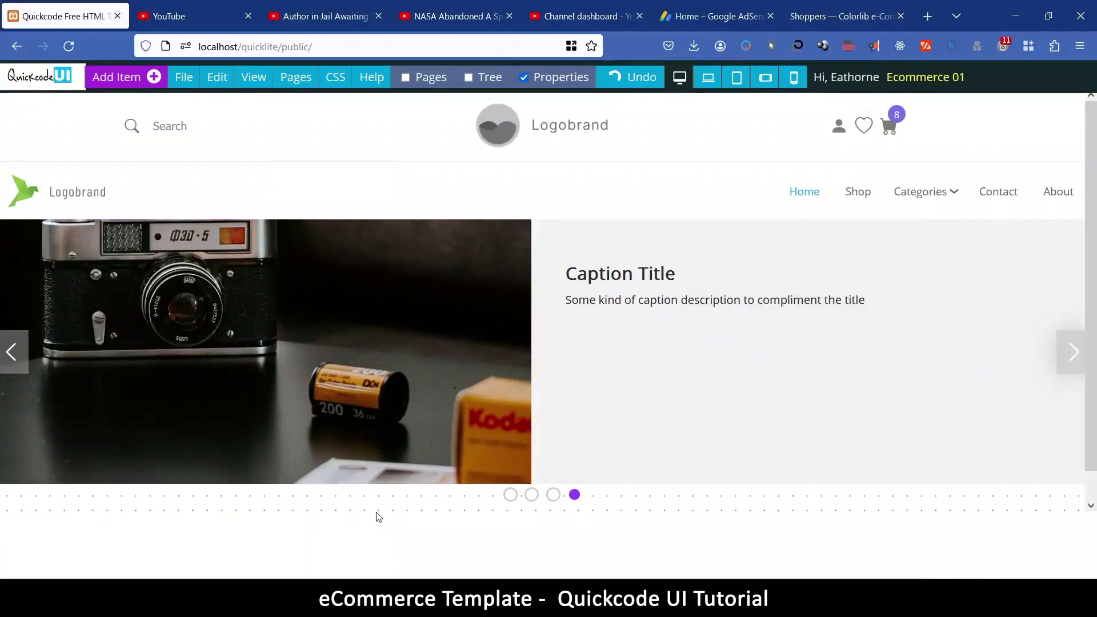
Preview the page in a new tab to check the header, navigation bar and slider, and close the preview
left_click(183, 77)
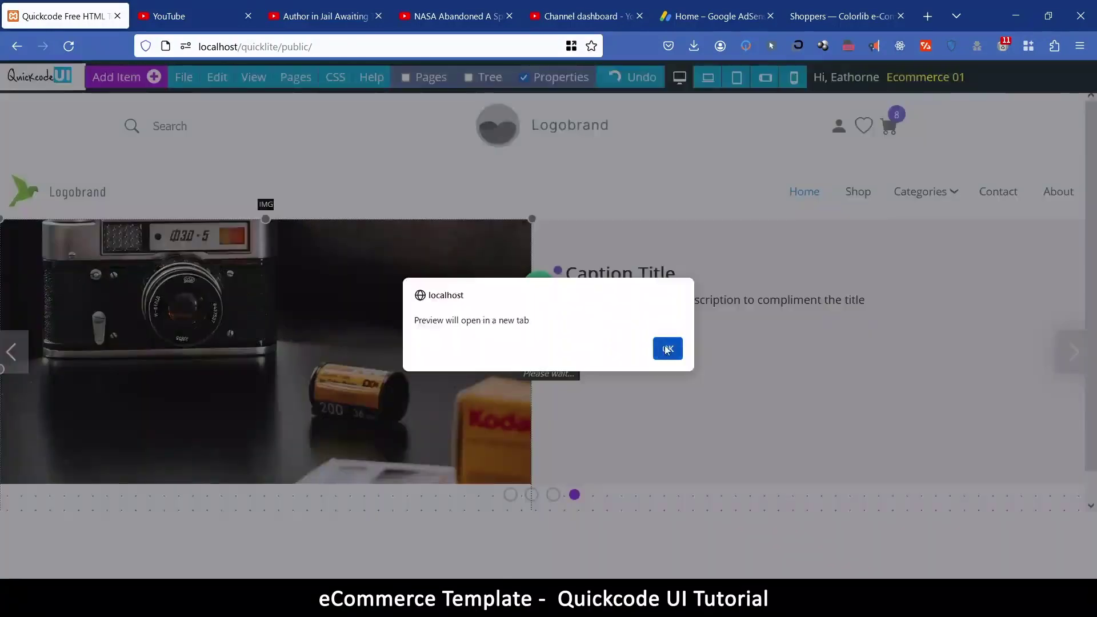
left_click(666, 347)
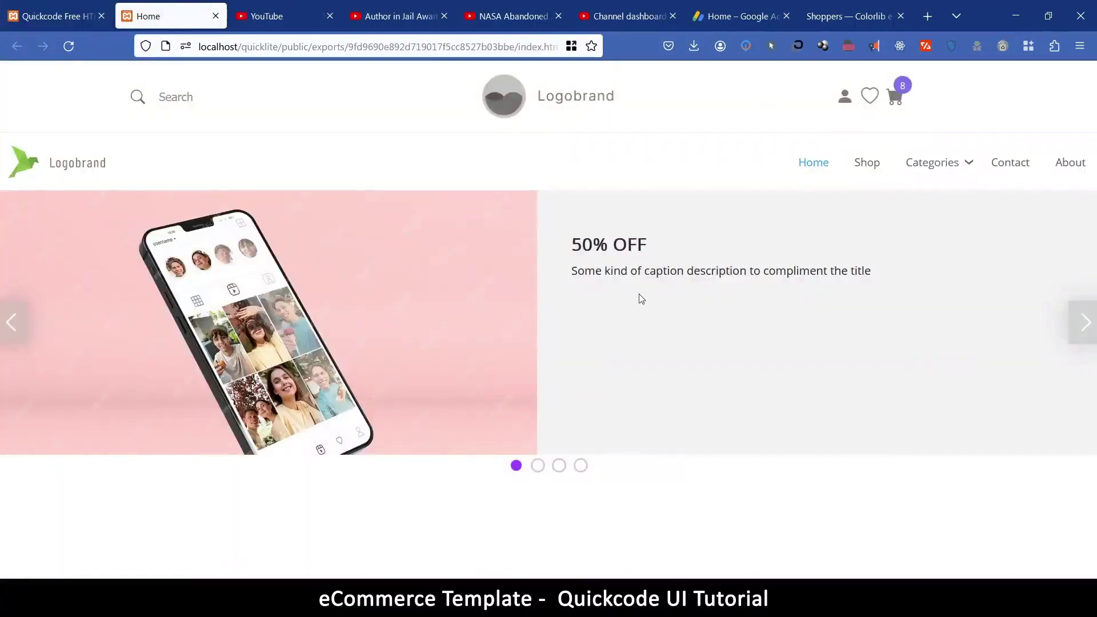
left_click(949, 154)
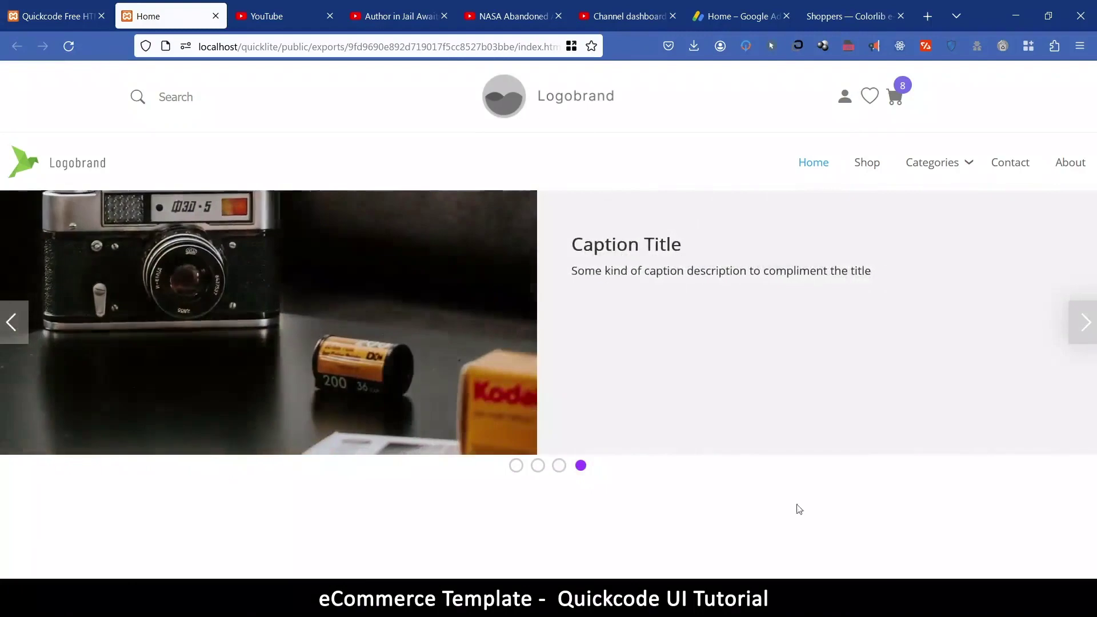
left_click(216, 16)
Add an empty Section element below the product slider
scroll(327, 335, "down", 1)
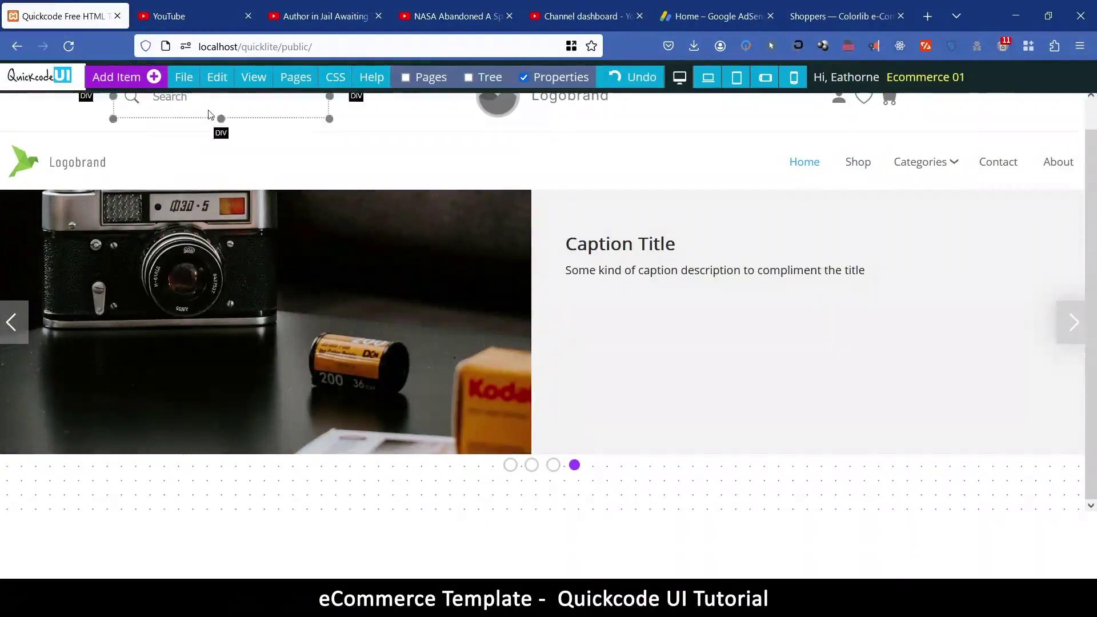
left_click(146, 81)
scroll(240, 182, "up", 10)
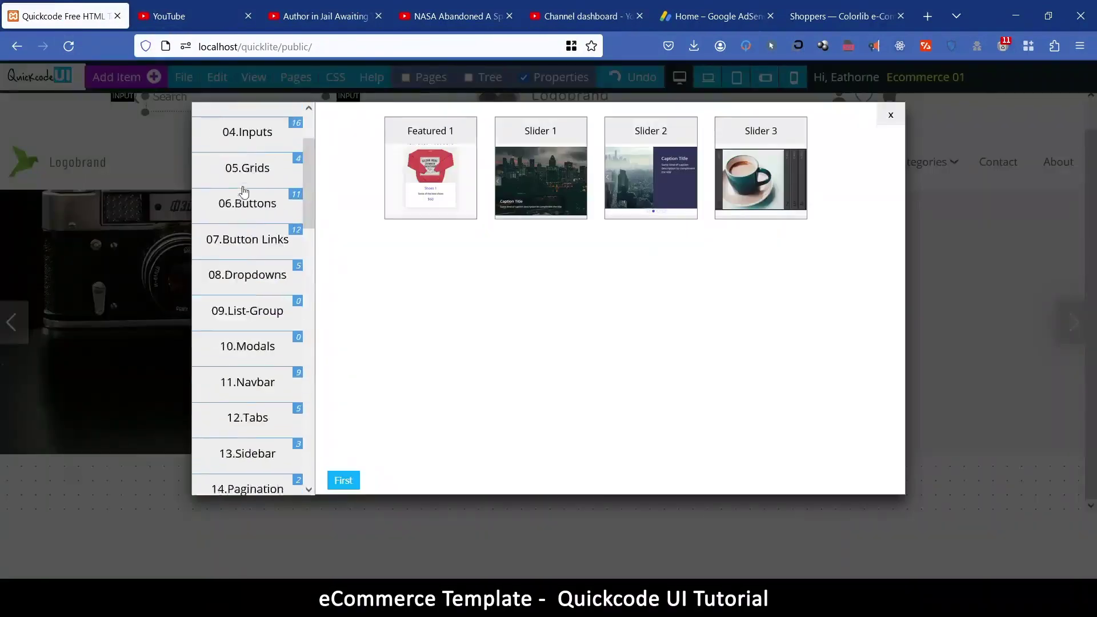
left_click(248, 157)
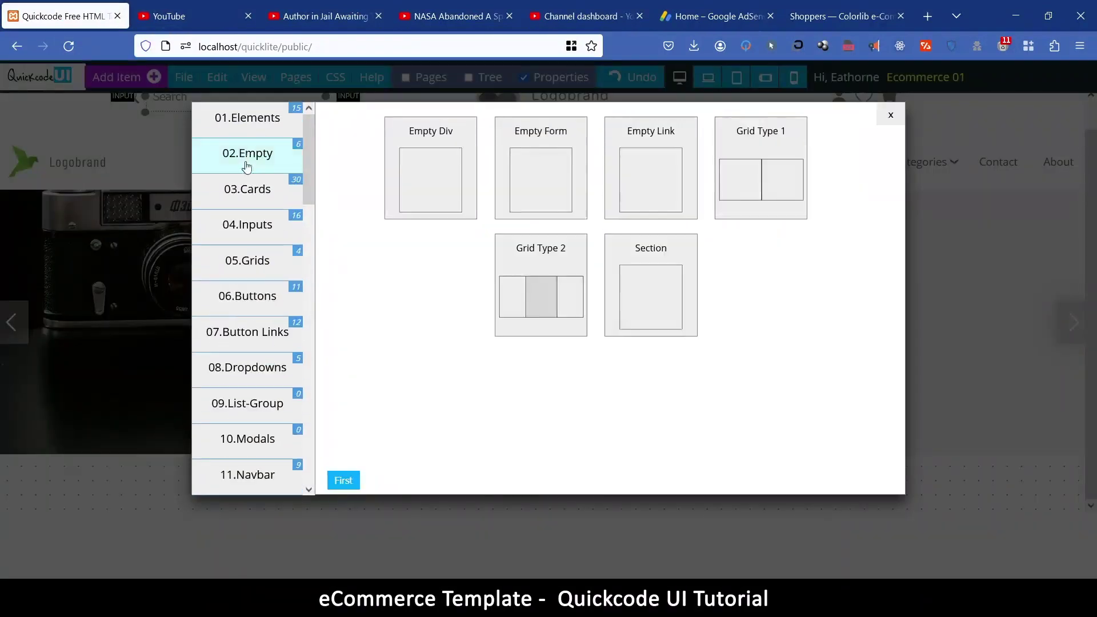
left_click(667, 261)
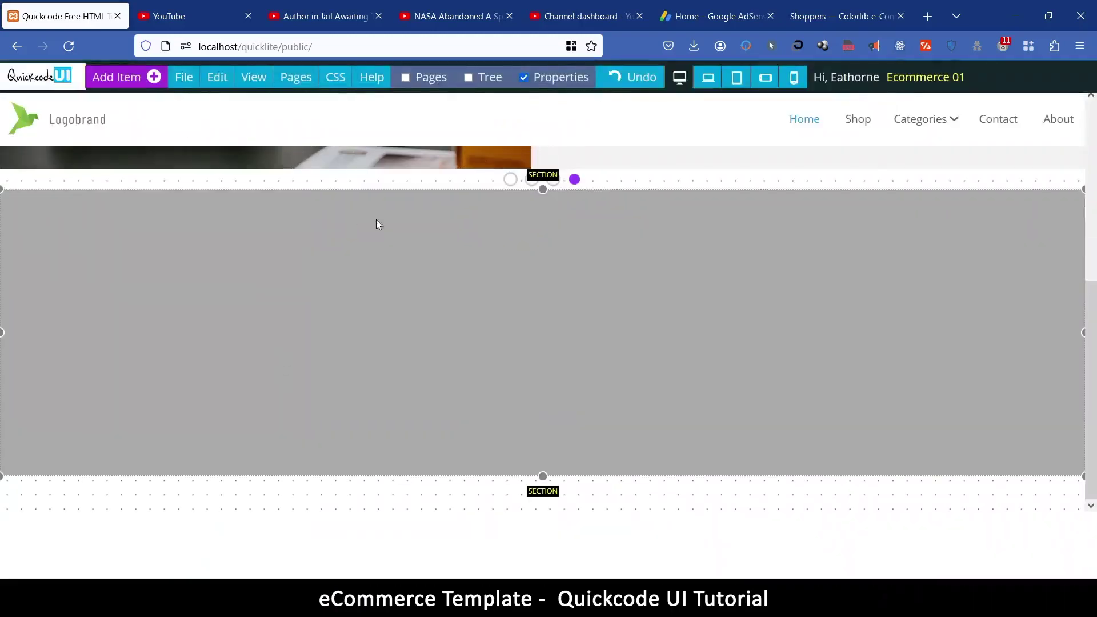
Insert the Title Text 1 card from page 2 of the Cards category into the new section and select the card
left_click(473, 239)
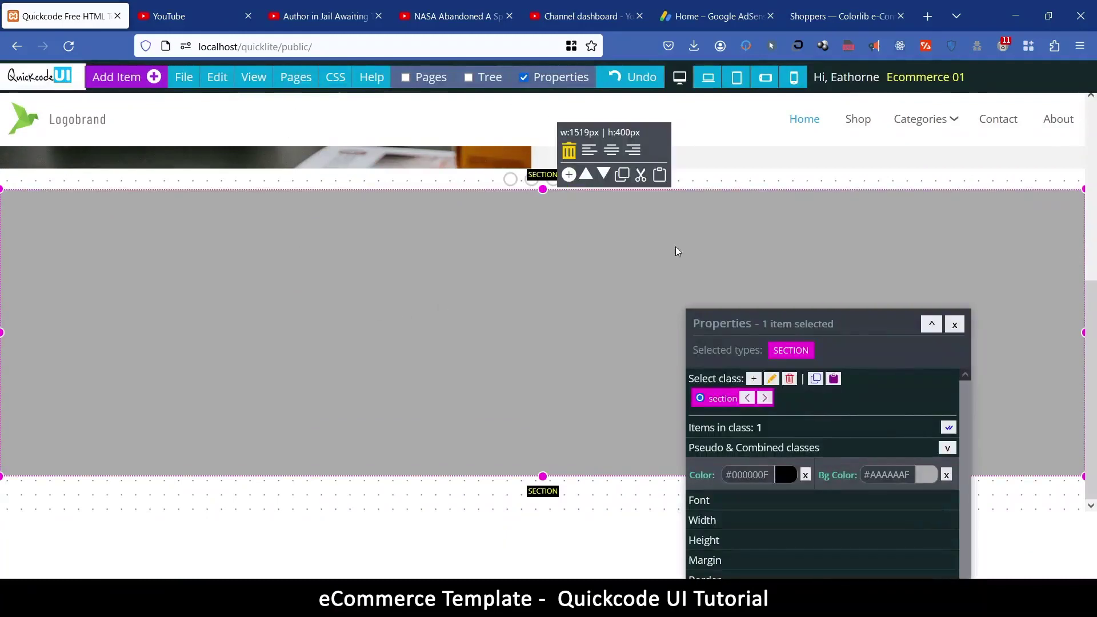
left_click_drag(847, 326, 823, 136)
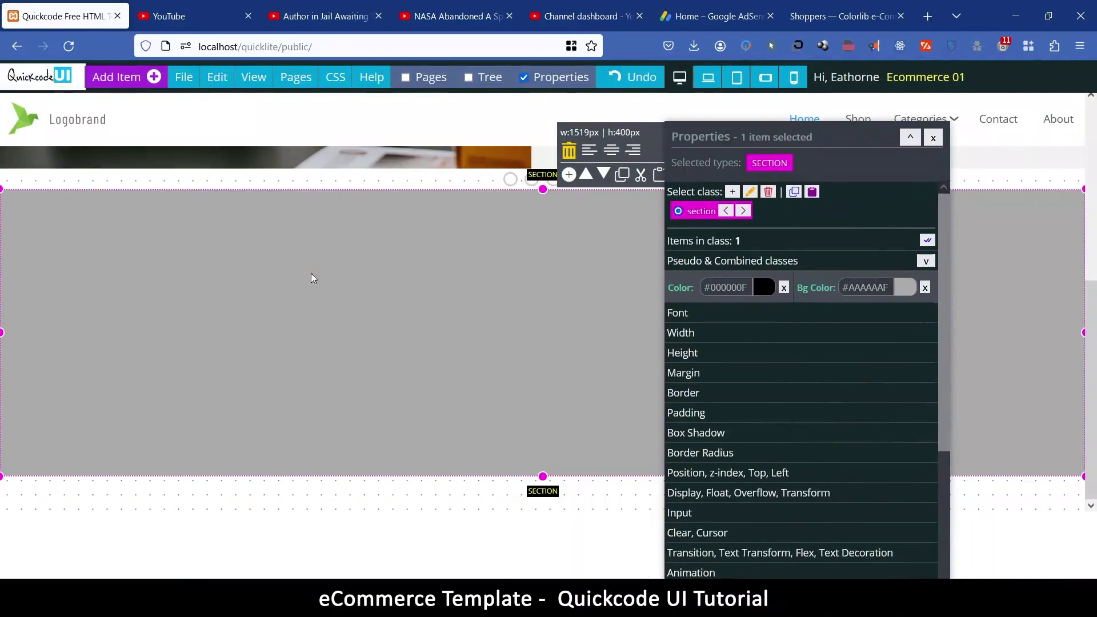
left_click(117, 80)
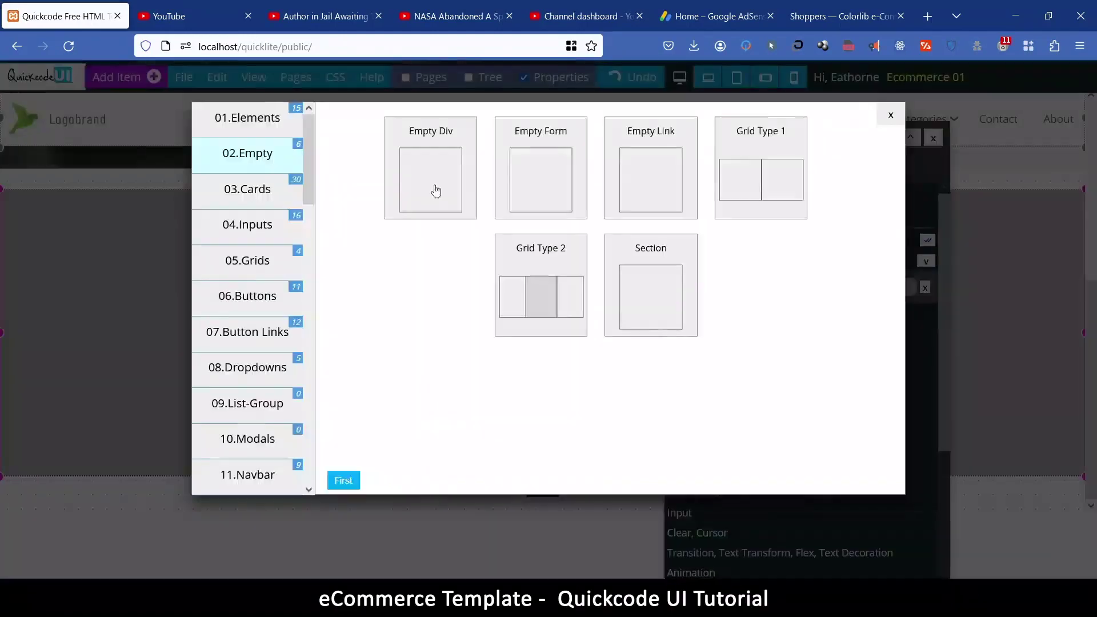
left_click(263, 191)
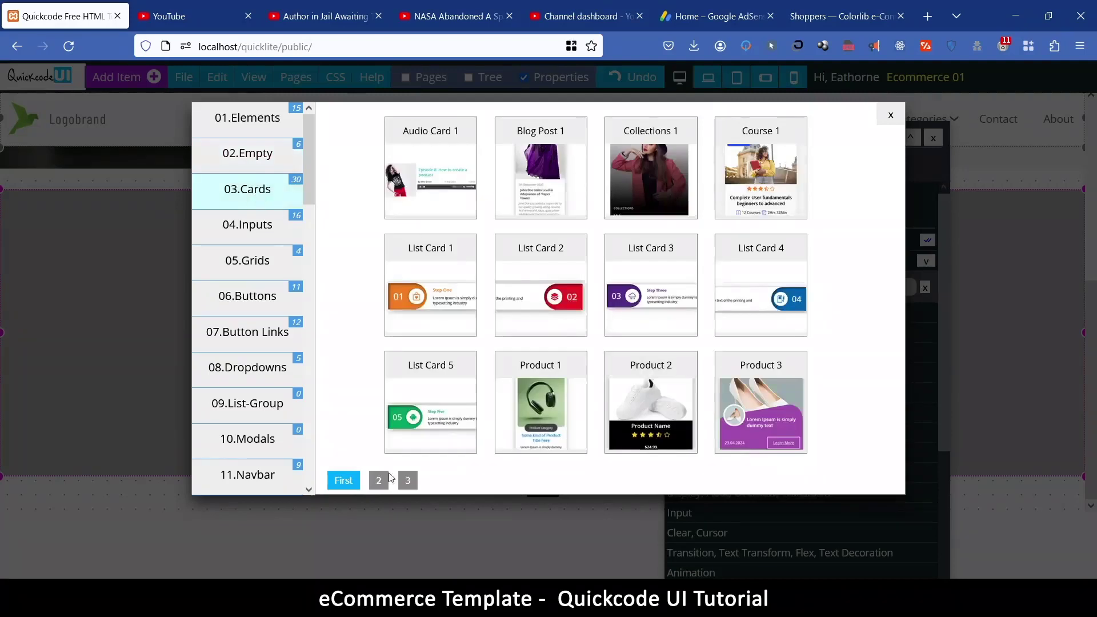
left_click(379, 482)
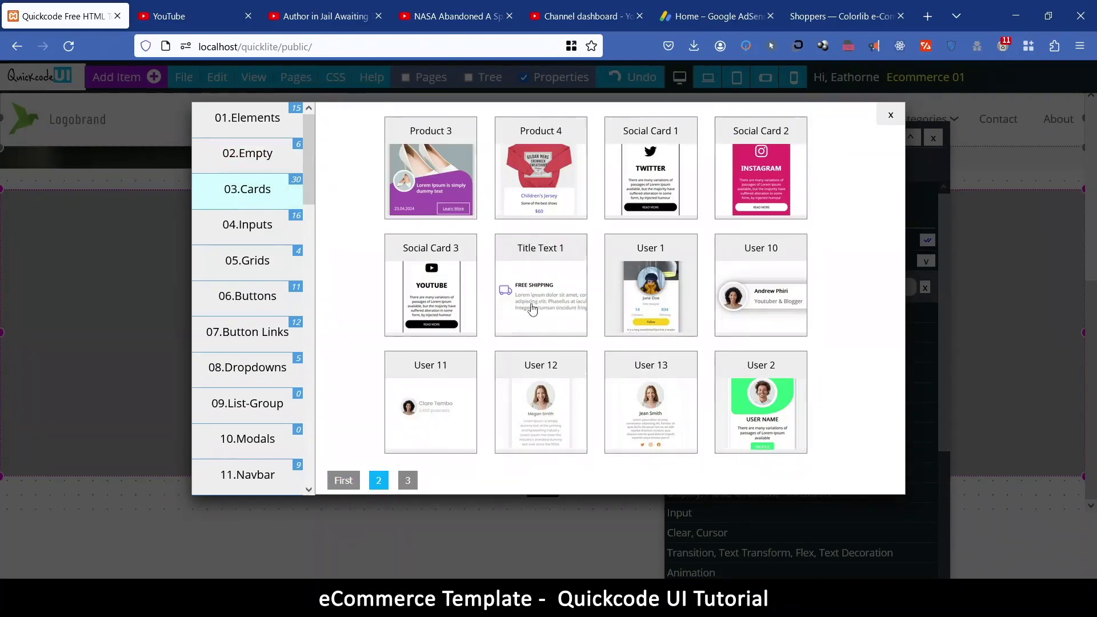
left_click(539, 251)
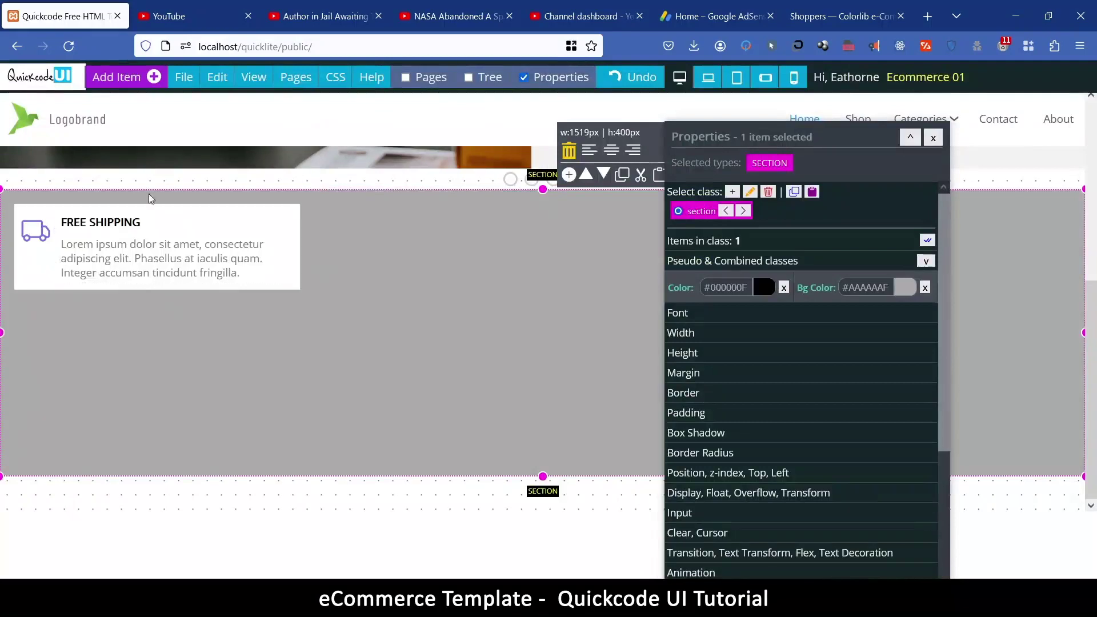
left_click(67, 208)
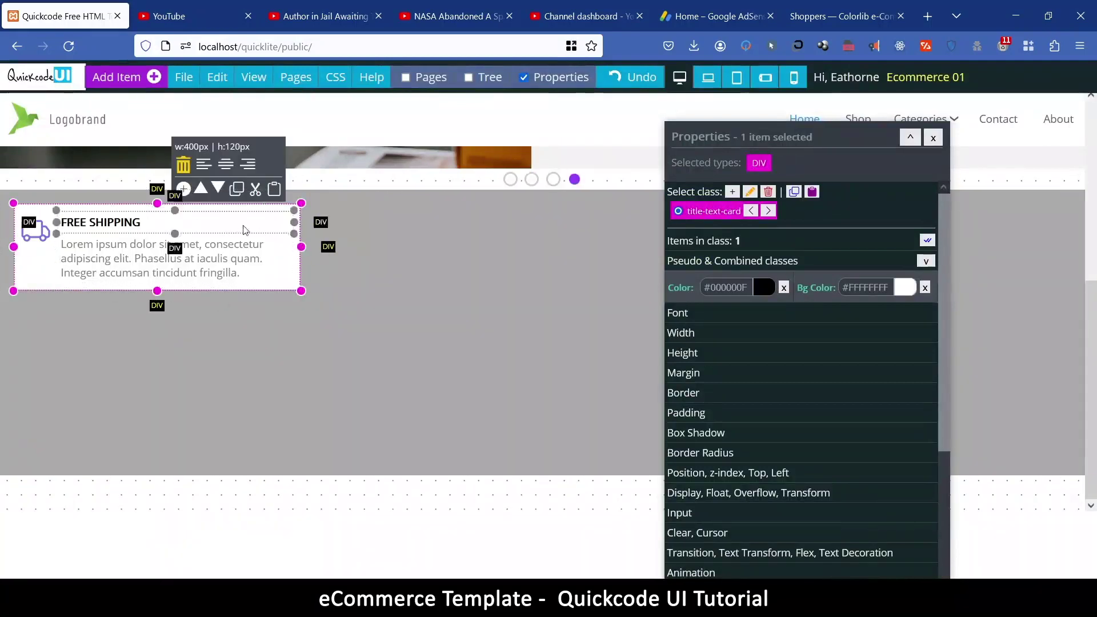
Clone the Free Shipping card twice so the section holds three identical cards
left_click(219, 76)
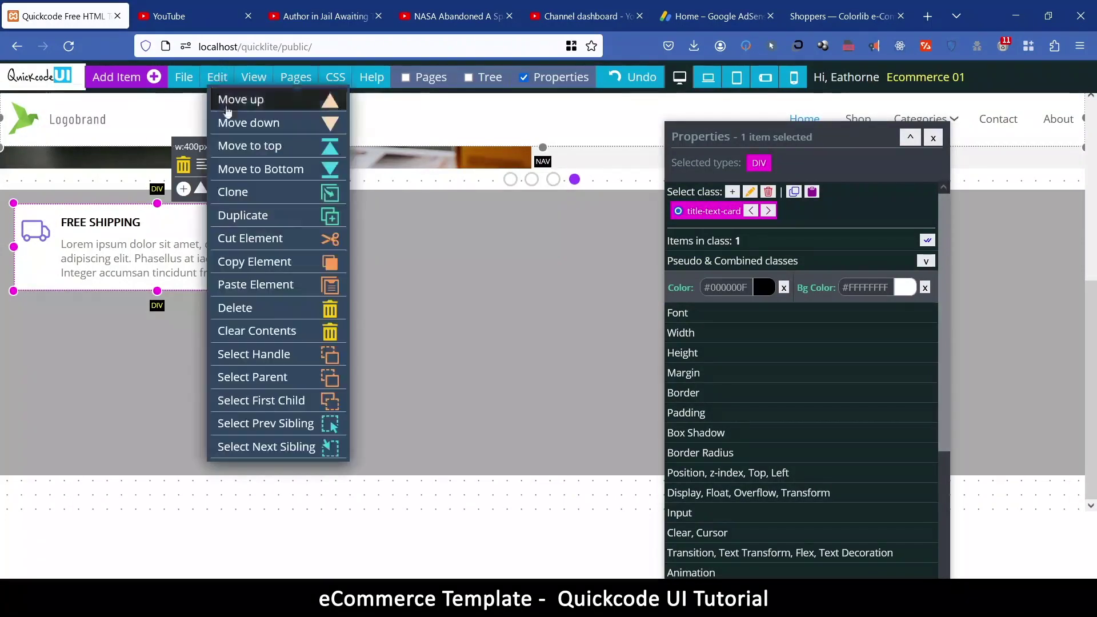
left_click(252, 195)
left_click(252, 198)
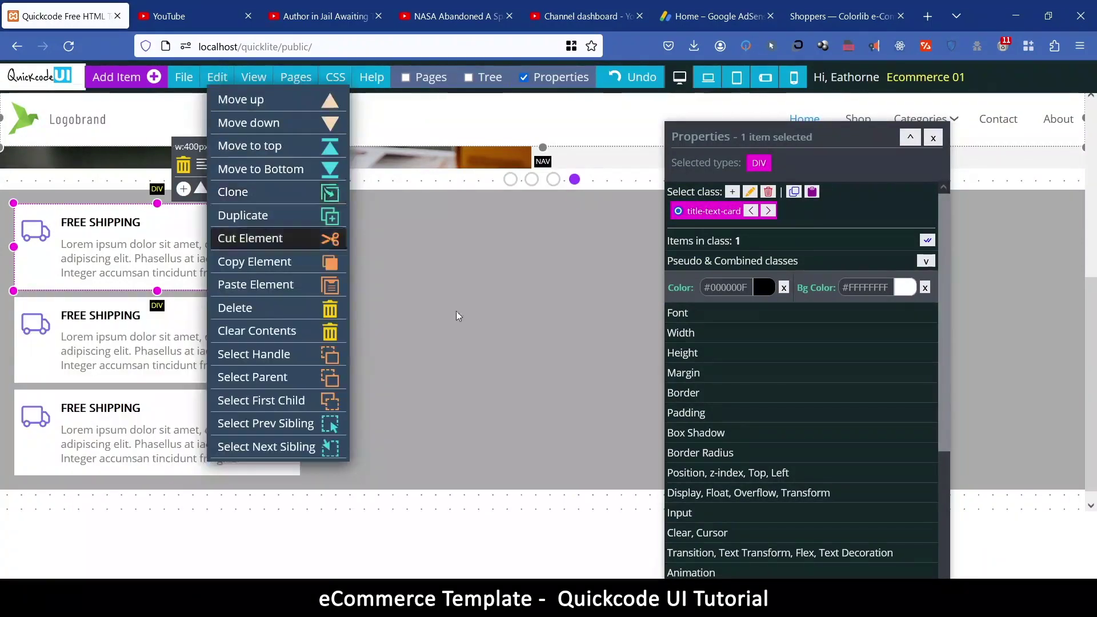
Set the card section's display to Flex and clear its minimum height
left_click(525, 261)
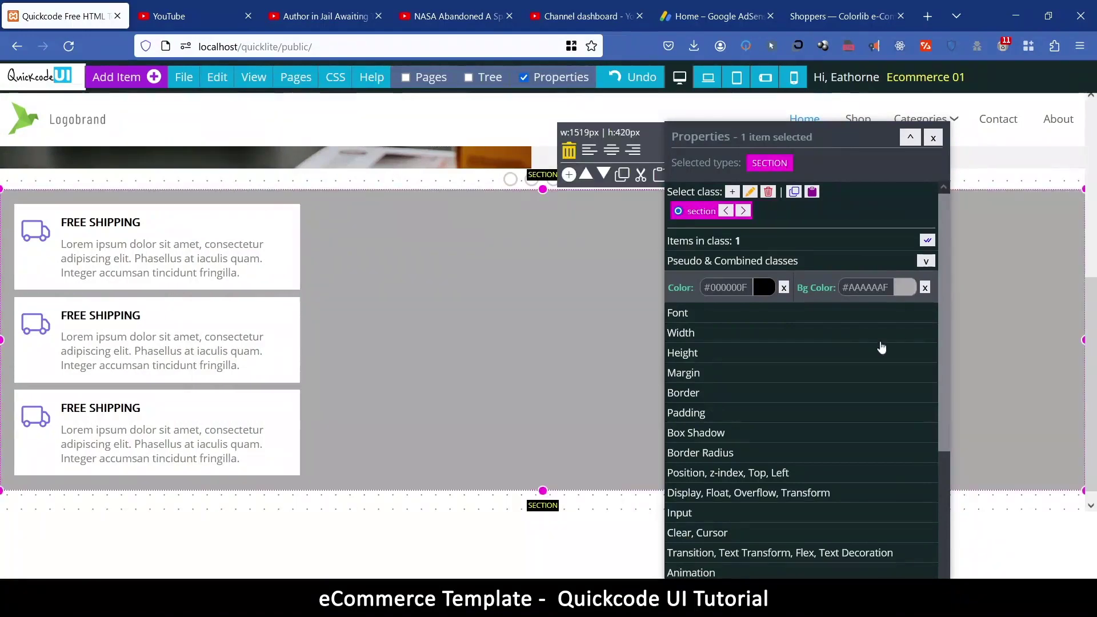
scroll(690, 362, "down", 3)
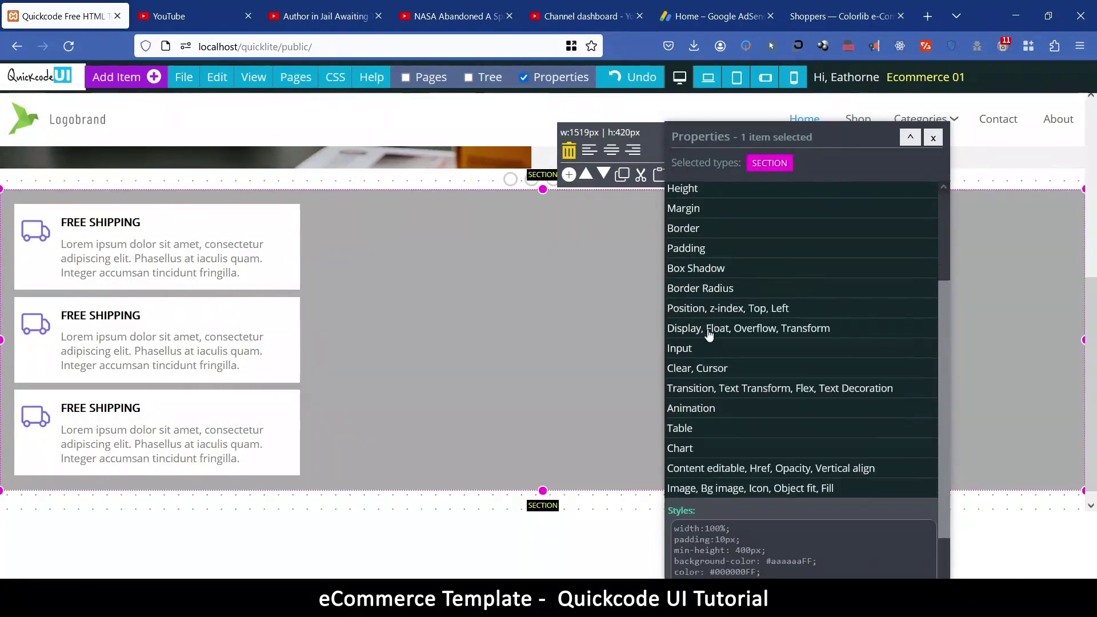
left_click(712, 328)
left_click(725, 366)
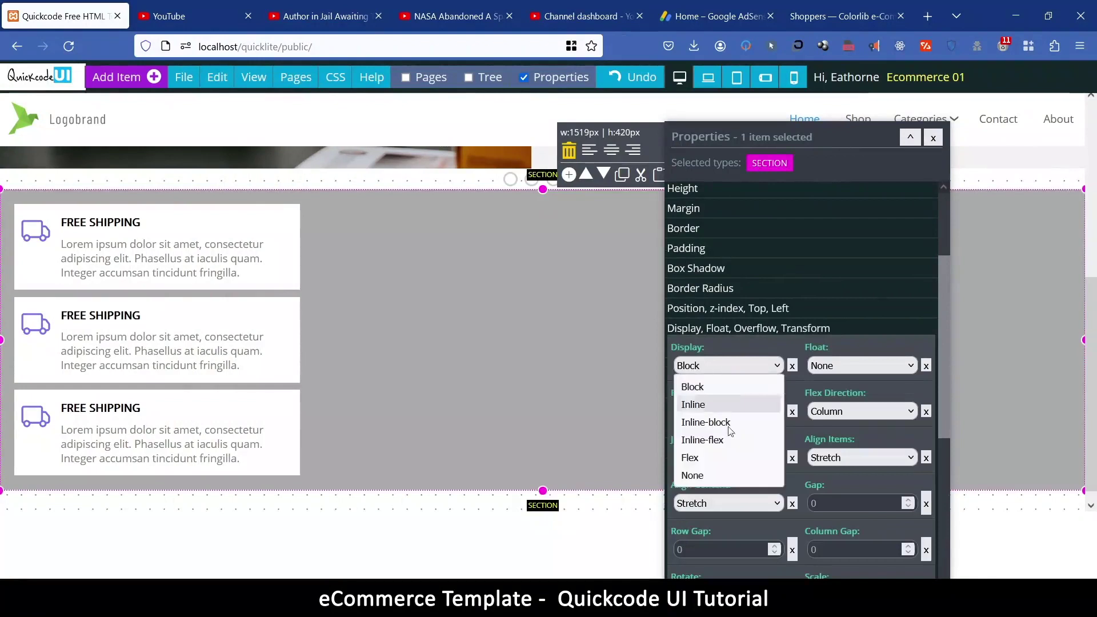
left_click(724, 456)
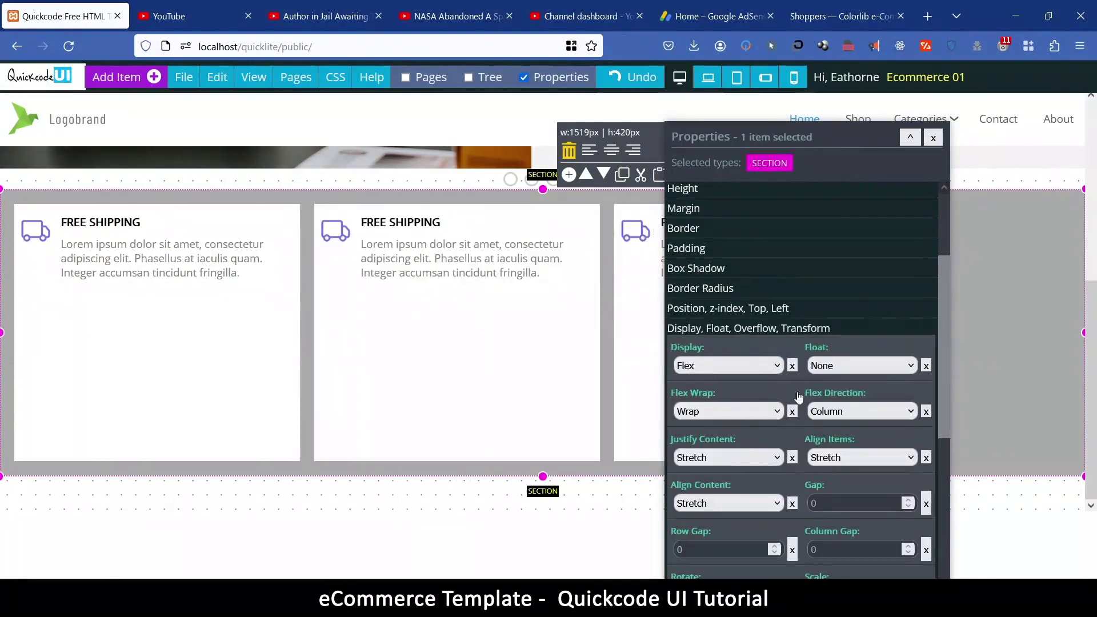
left_click(698, 195)
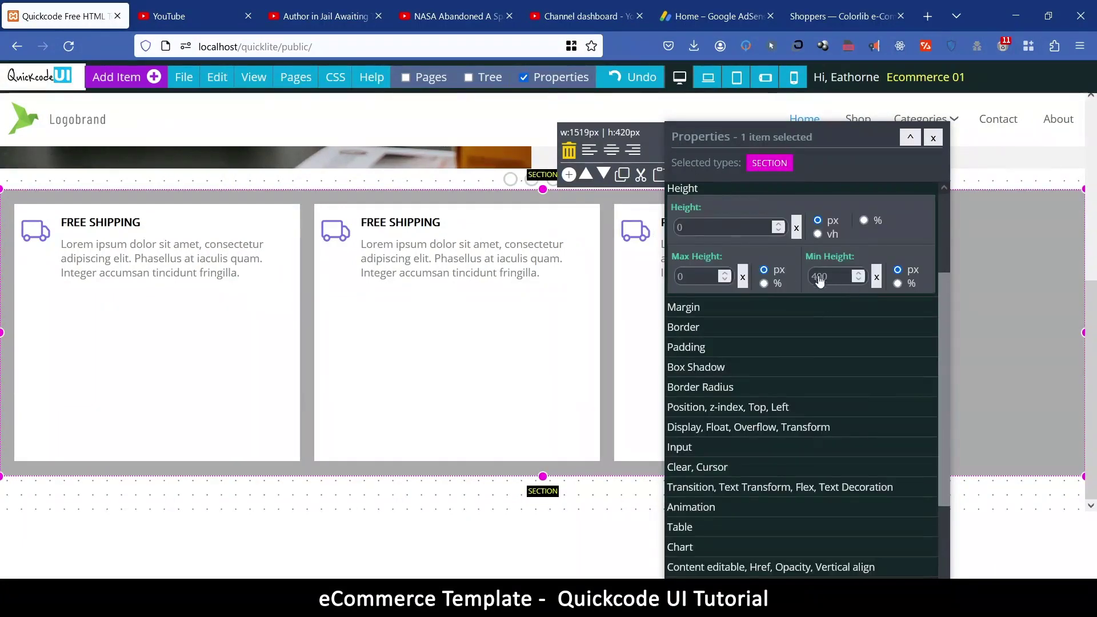
left_click(877, 278)
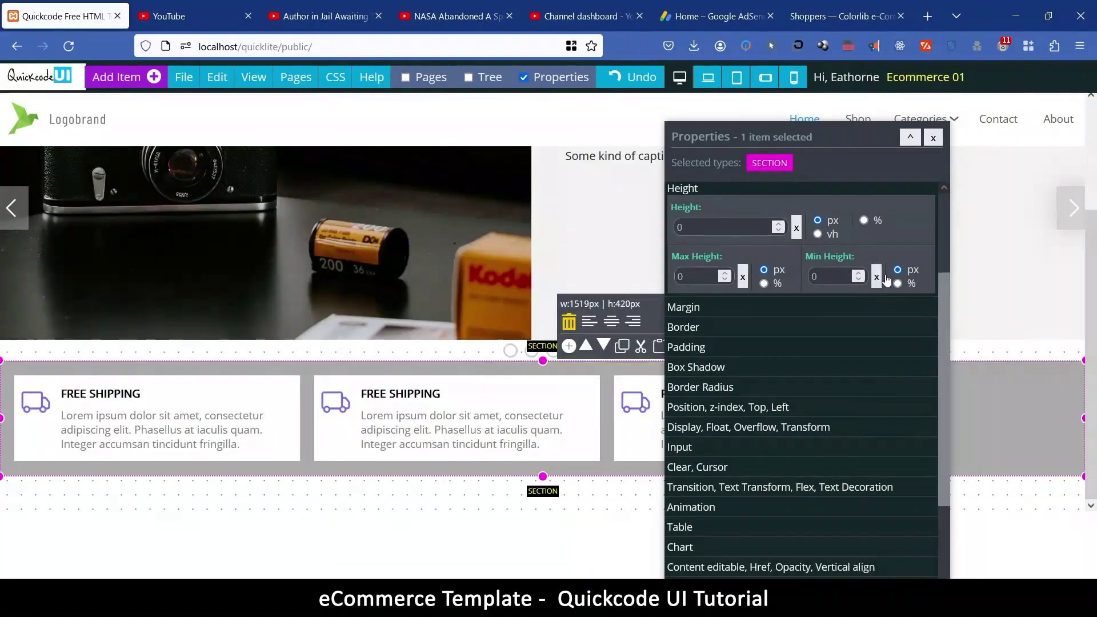
Set the card section's background color to #f2f2f2, close the color picker and deselect the section
left_click_drag(738, 138, 859, 137)
scroll(914, 317, "up", 3)
left_click(1029, 287)
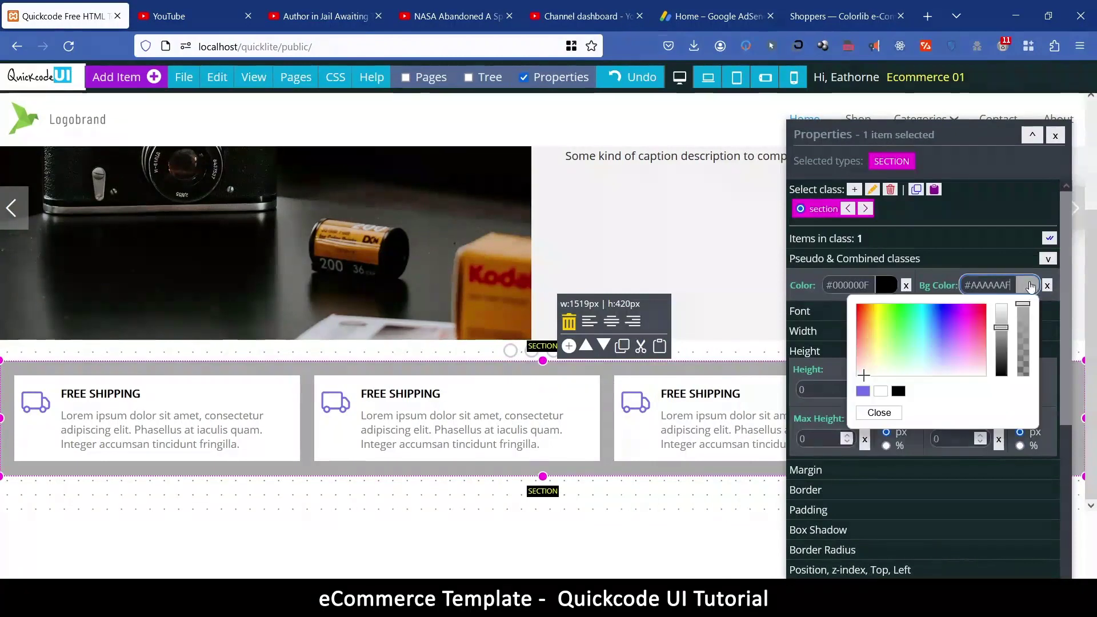
left_click_drag(1005, 325, 1006, 312)
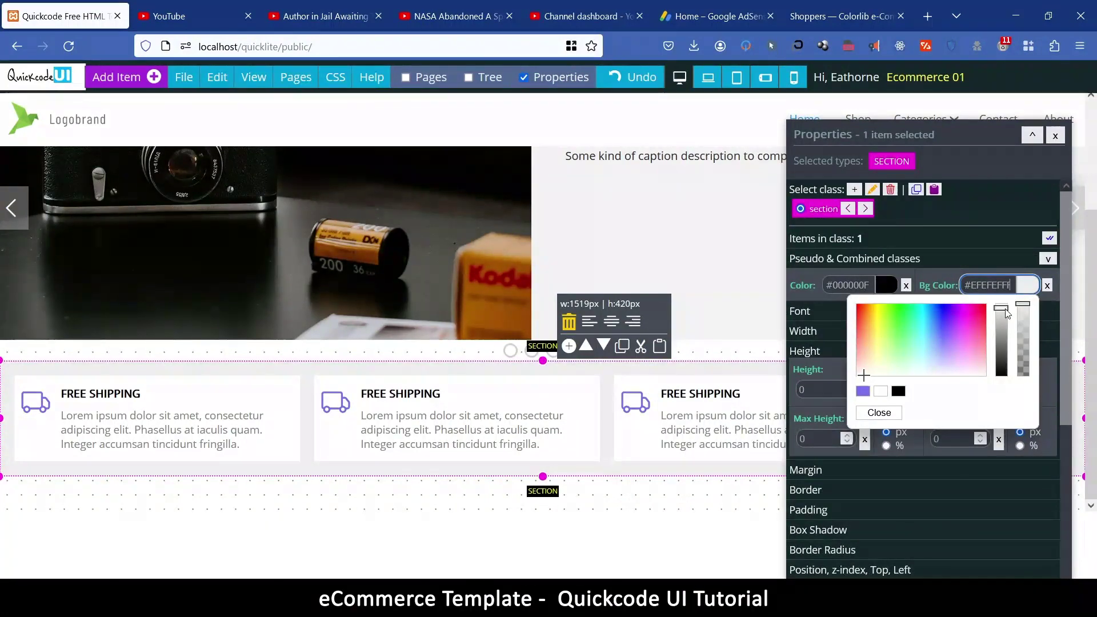
key("ctrl+a")
type("#f2f2f2")
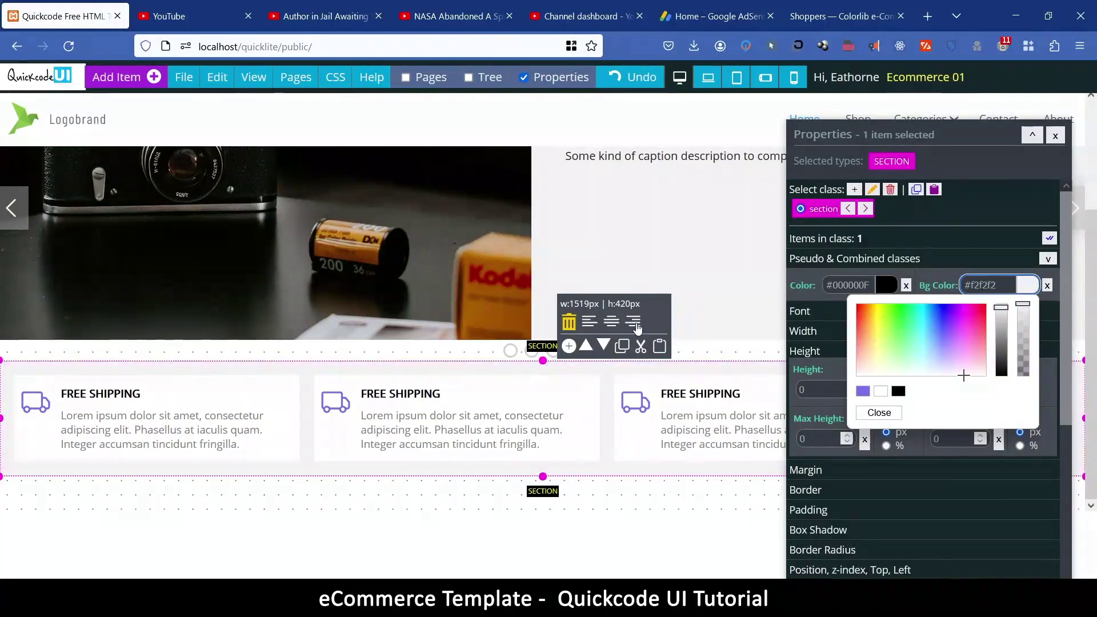
left_click(388, 493)
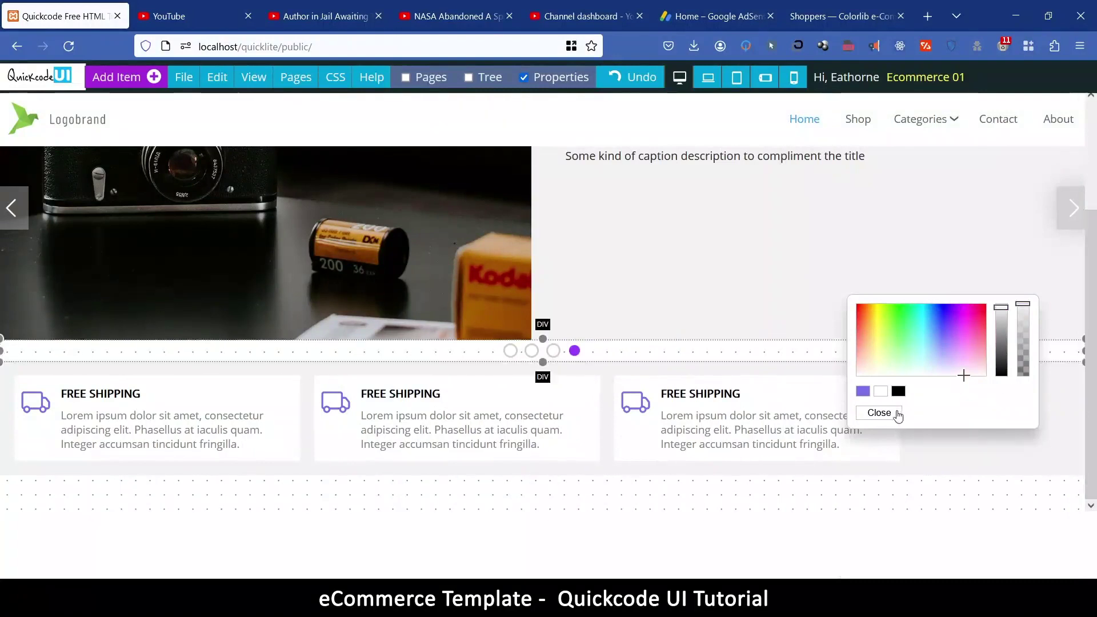
left_click(897, 415)
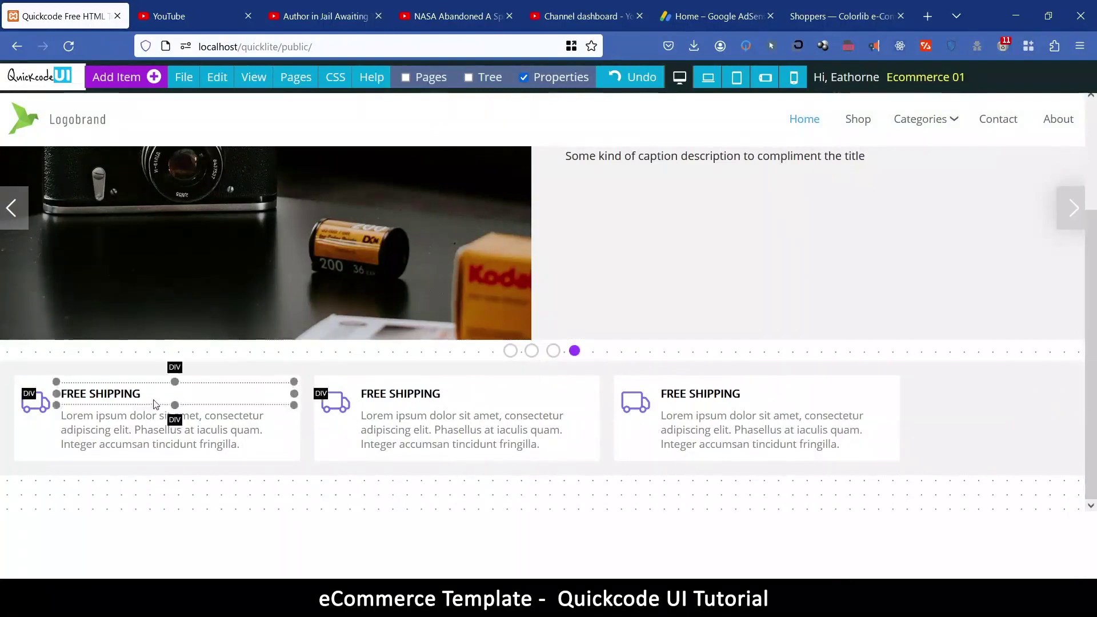
left_click(335, 78)
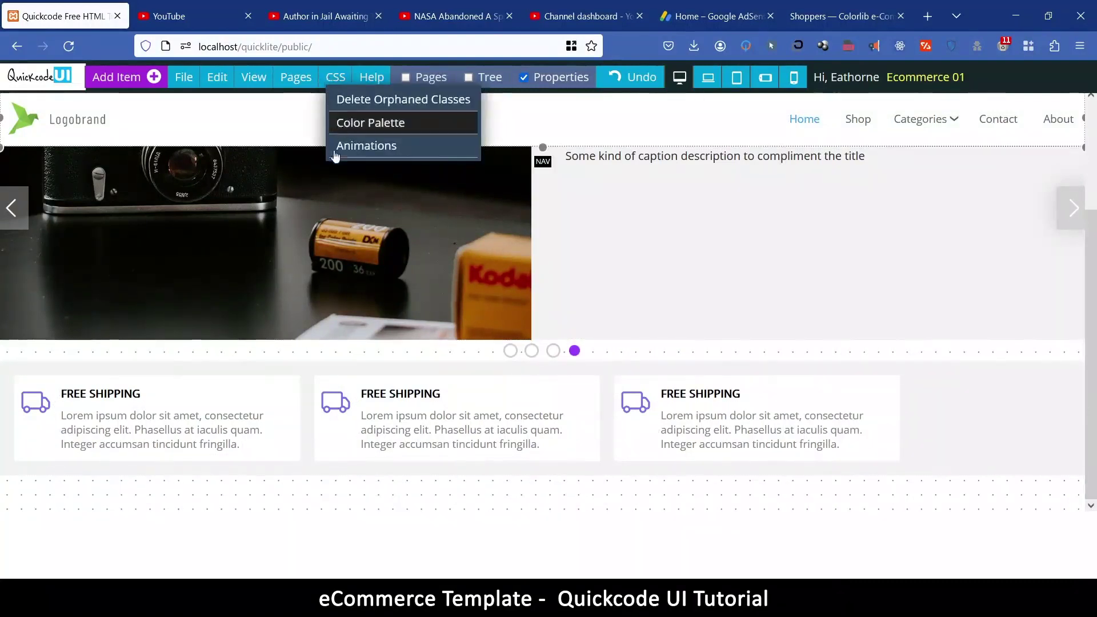
left_click(180, 78)
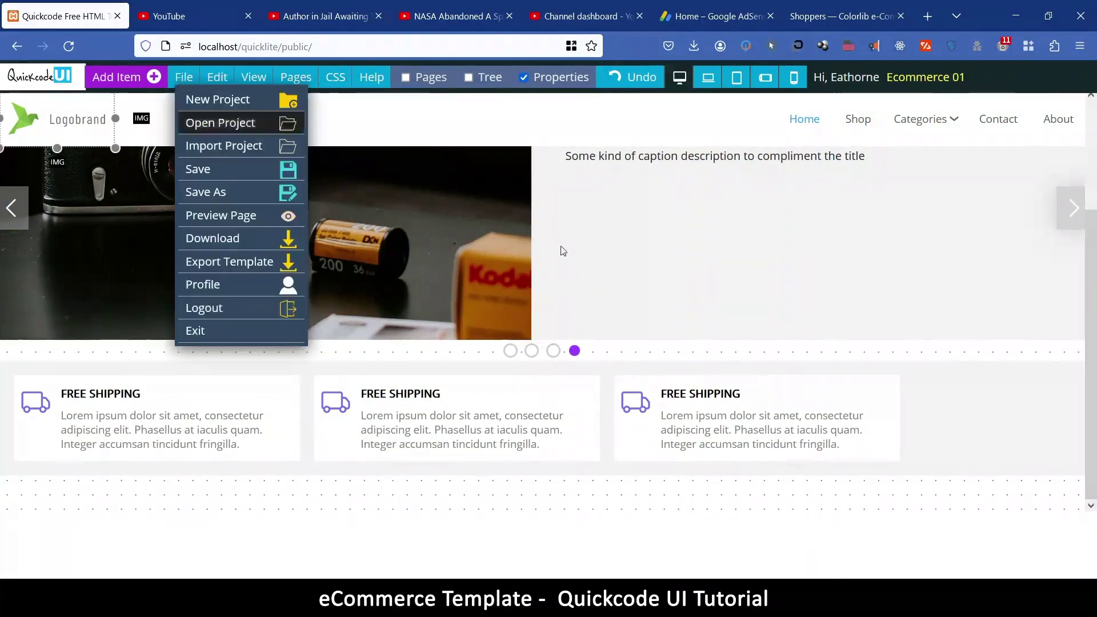
Set the card section's Justify Content to Center
left_click(970, 396)
scroll(822, 480, "down", 3)
left_click(823, 426)
scroll(858, 376, "down", 3)
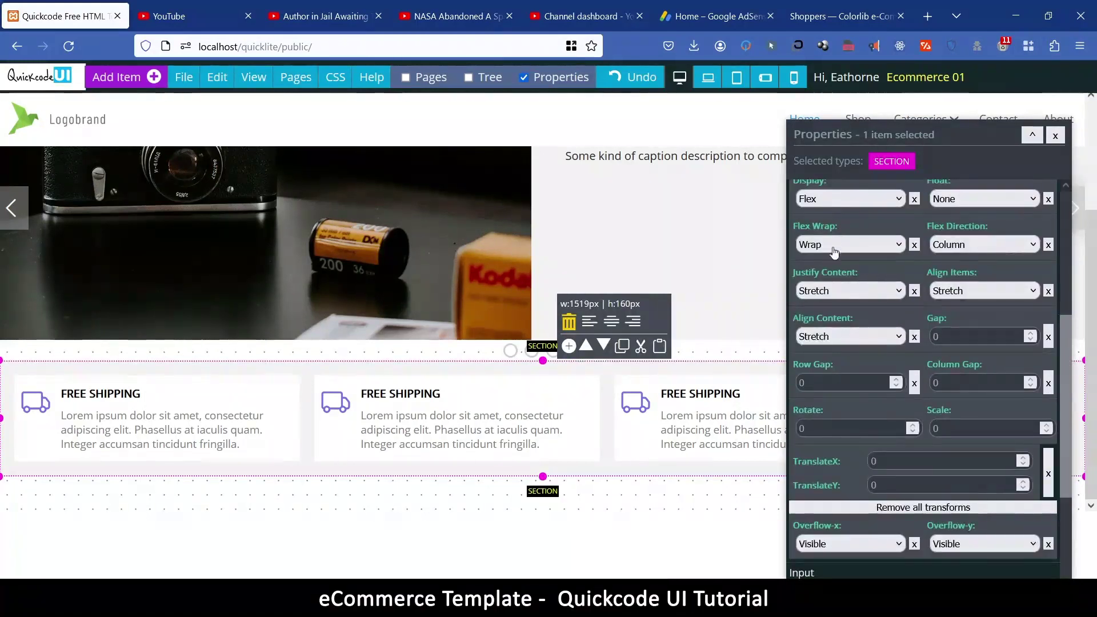
left_click(850, 291)
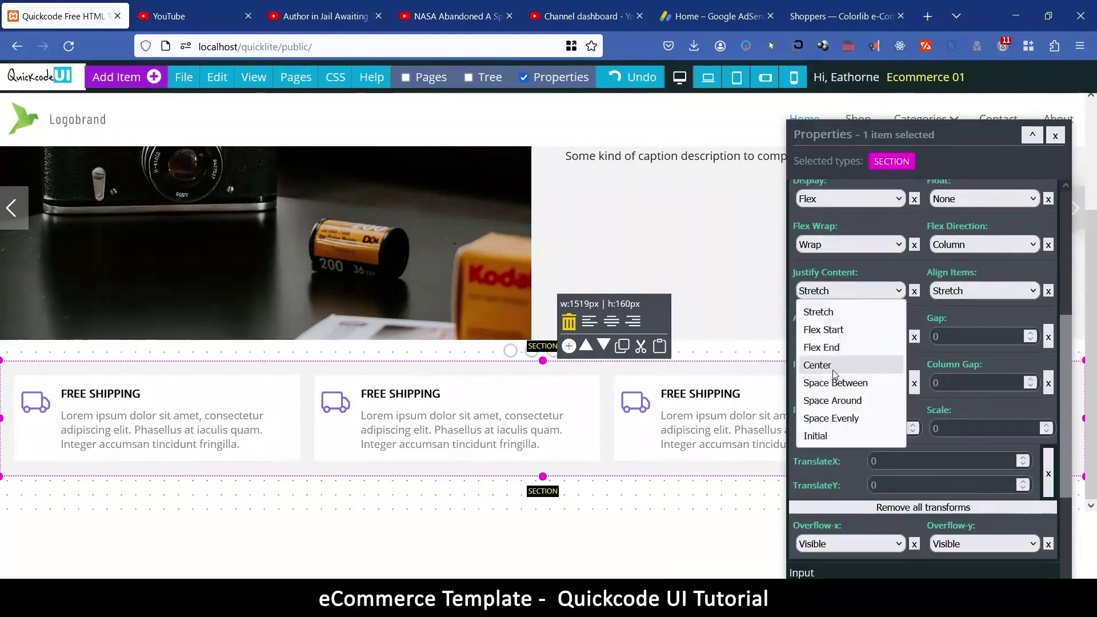
left_click(836, 365)
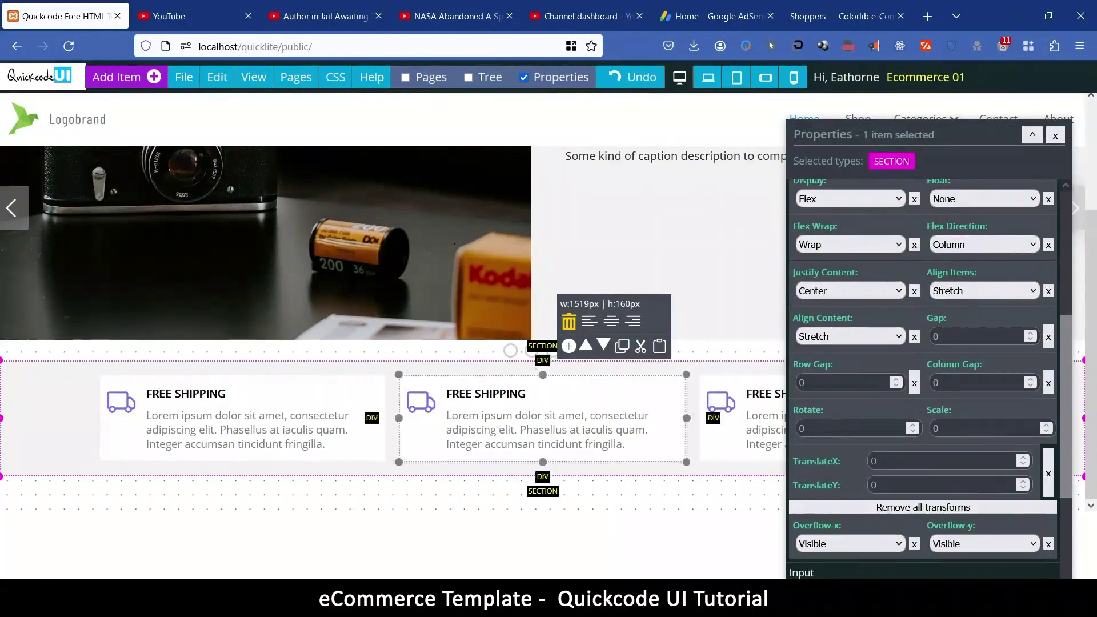
Change the middle card's title to "Free Returns"
double_click(490, 396)
left_click(476, 397)
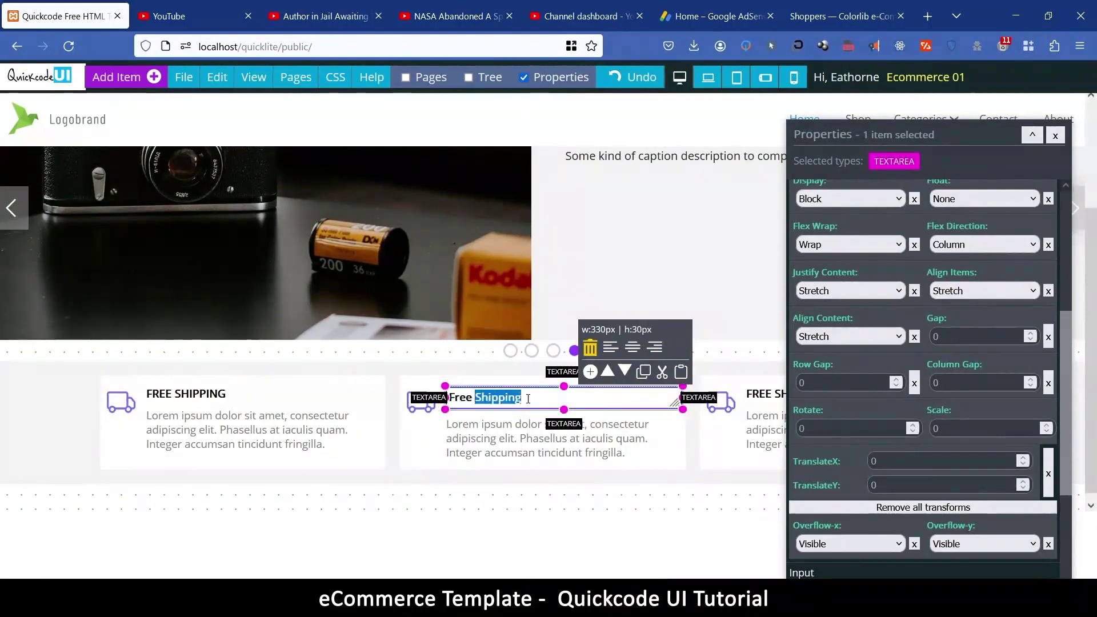
type("Retu")
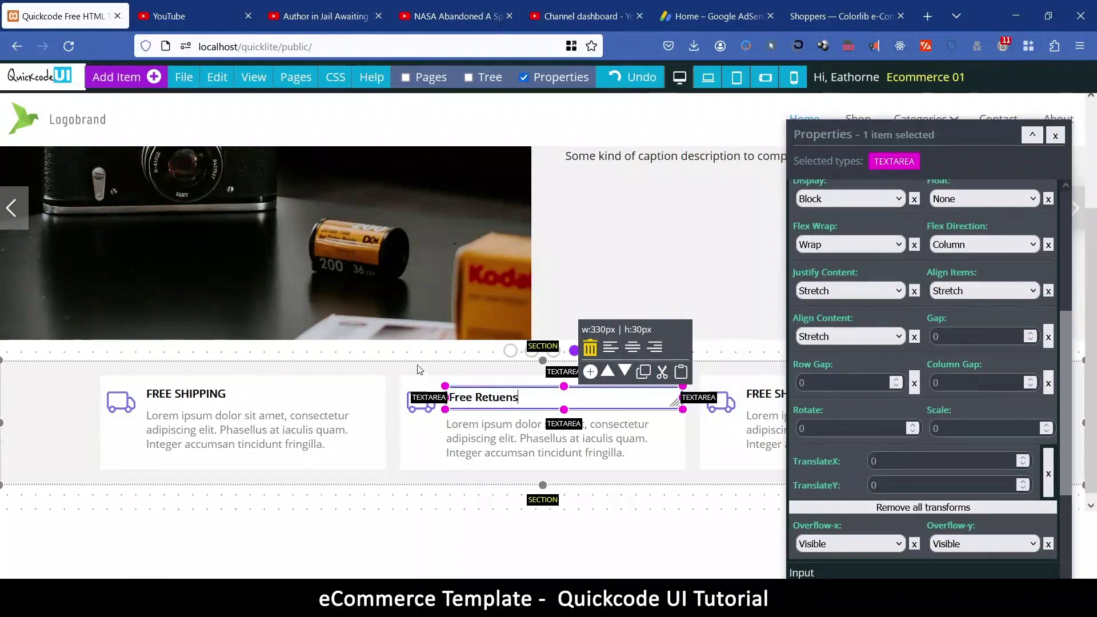
type("rn")
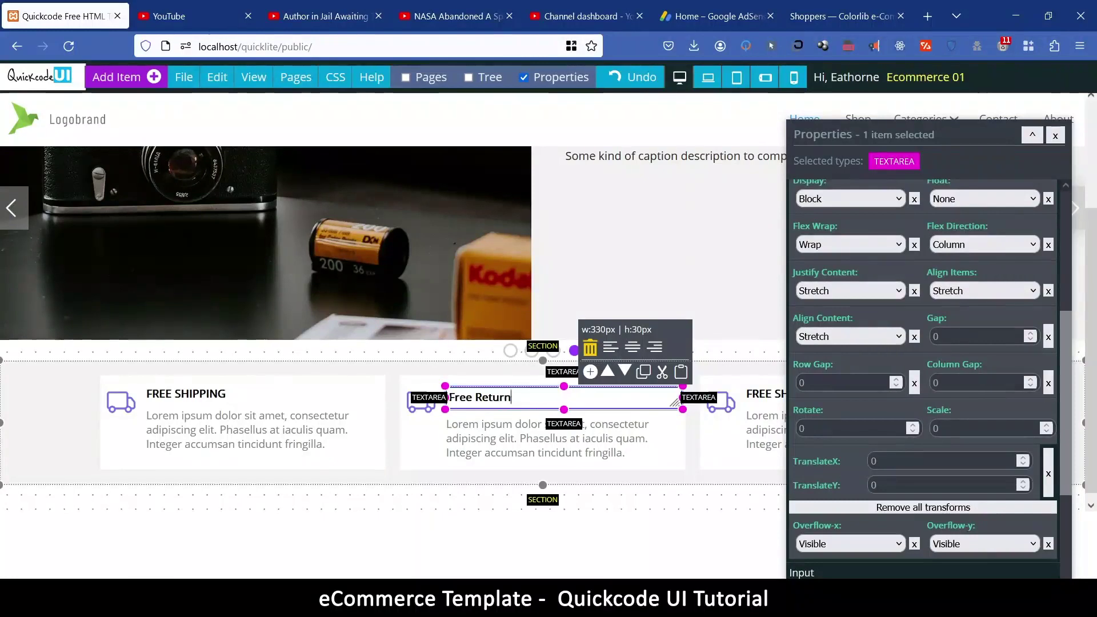
Change the third card's title to "Customer Support", move the Properties panel clear of the card, and deselect the title
left_click(772, 396)
type("Custom")
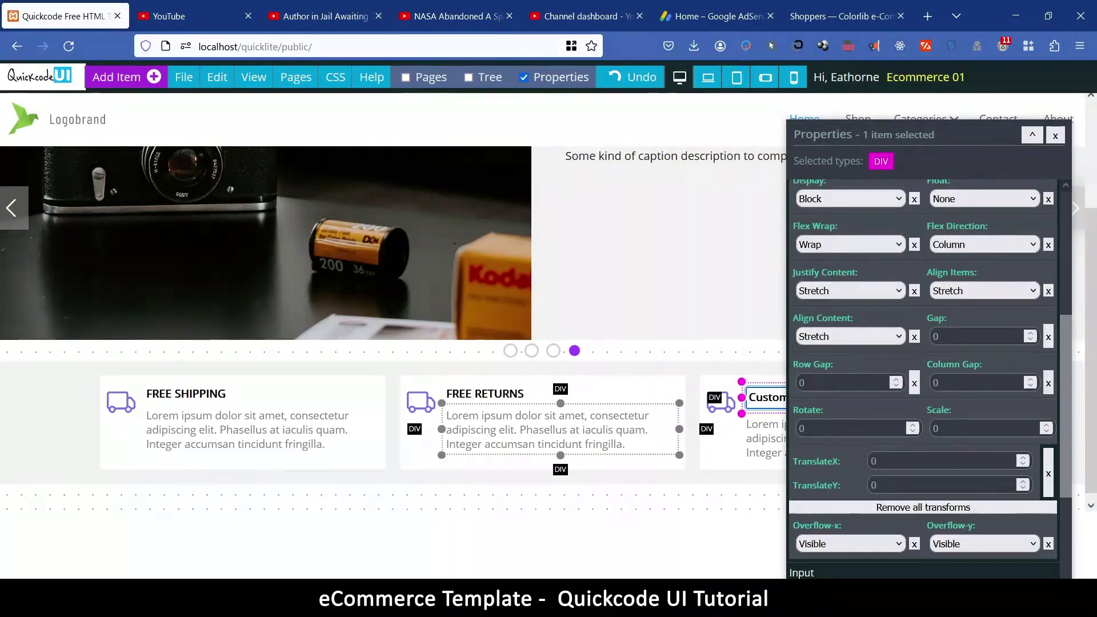
left_click(1056, 135)
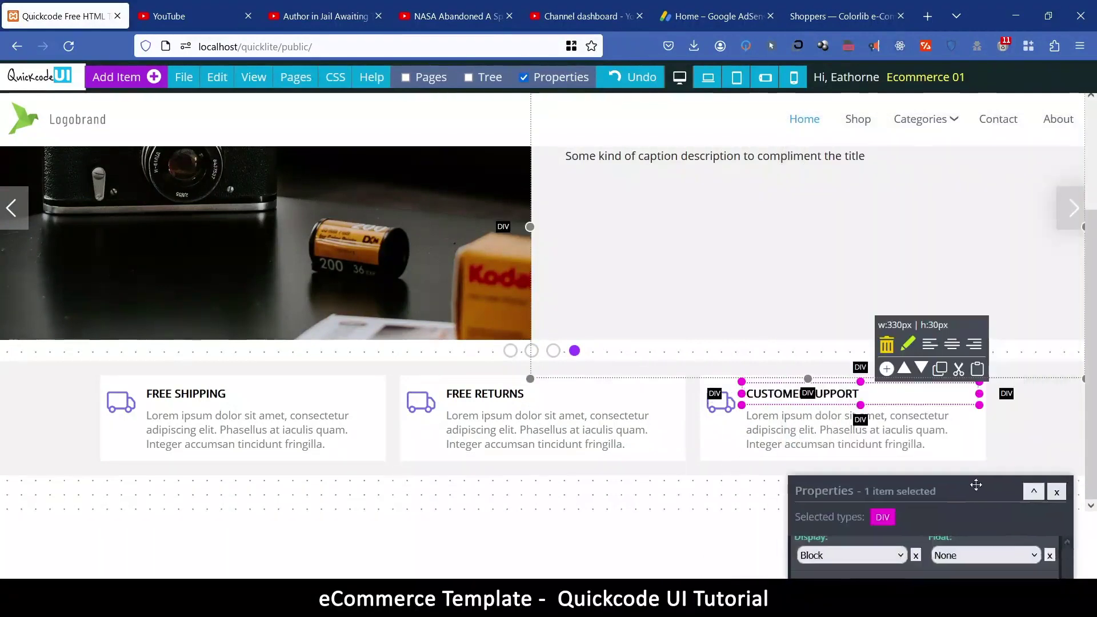
left_click(698, 493)
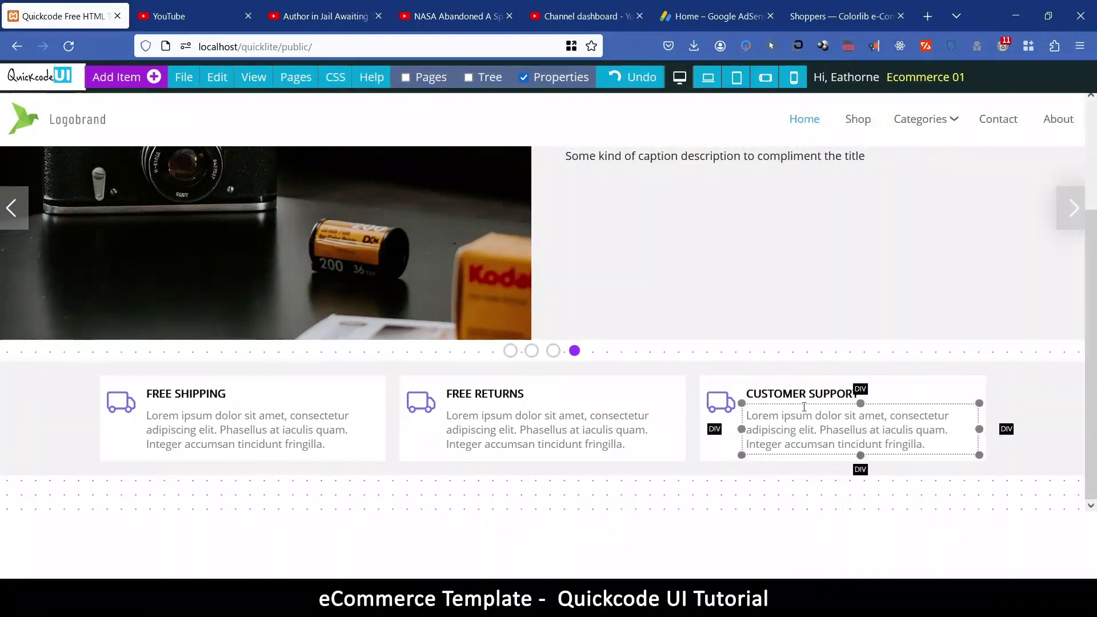
Replace the Customer Support card's truck icon with the filled circular question mark found by searching the icons for "help"
left_click(721, 400)
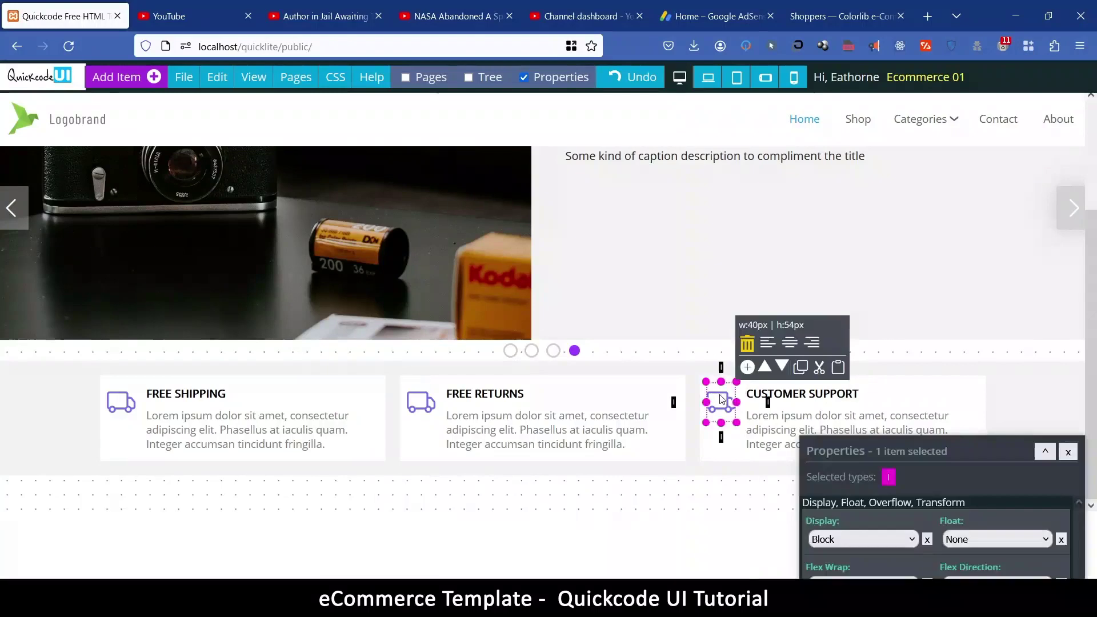
left_click_drag(939, 453, 366, 126)
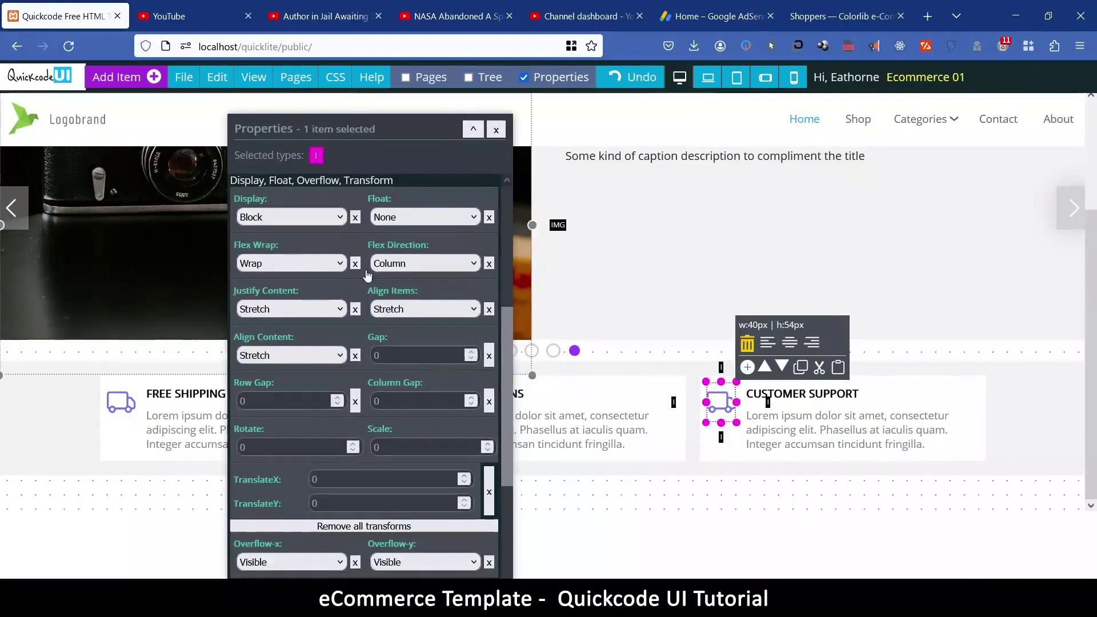
scroll(343, 360, "down", 5)
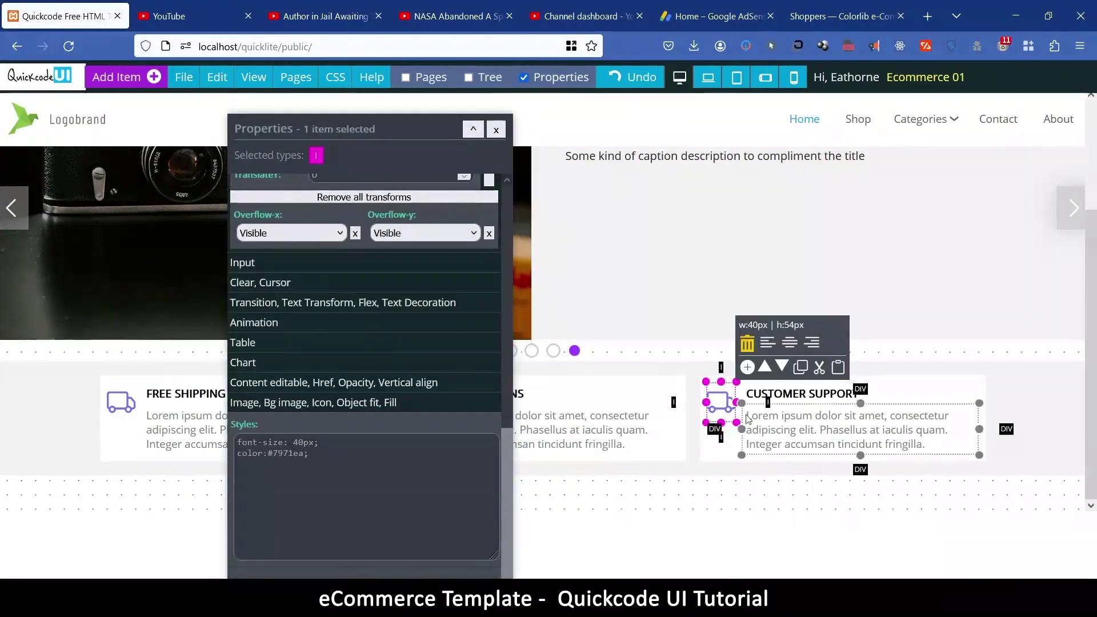
left_click(295, 403)
scroll(347, 371, "down", 3)
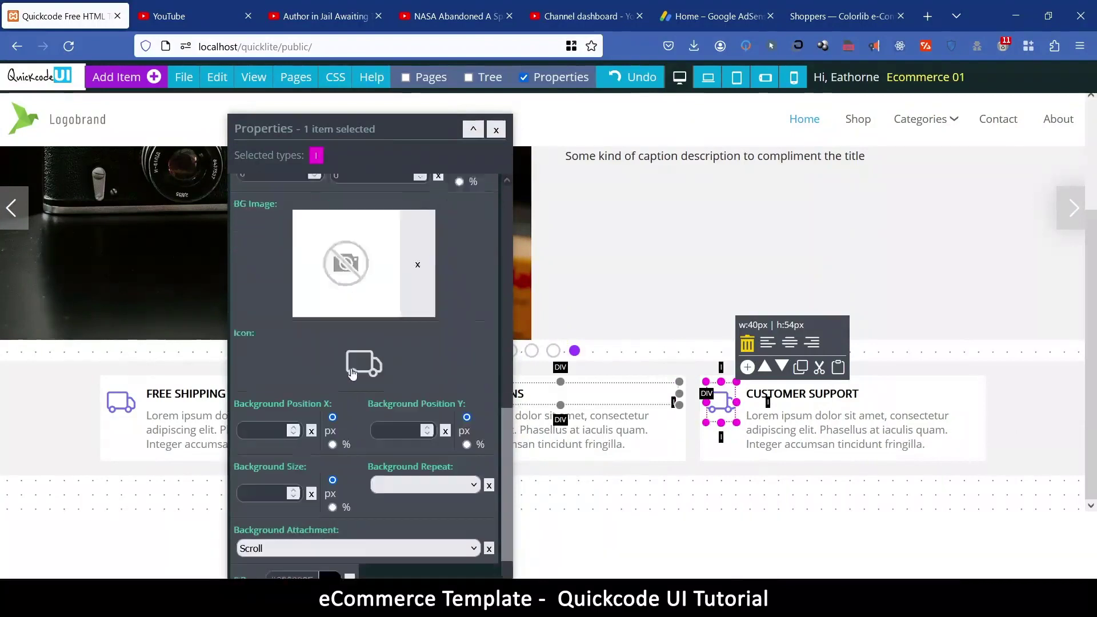
left_click(370, 337)
left_click(369, 135)
type("help")
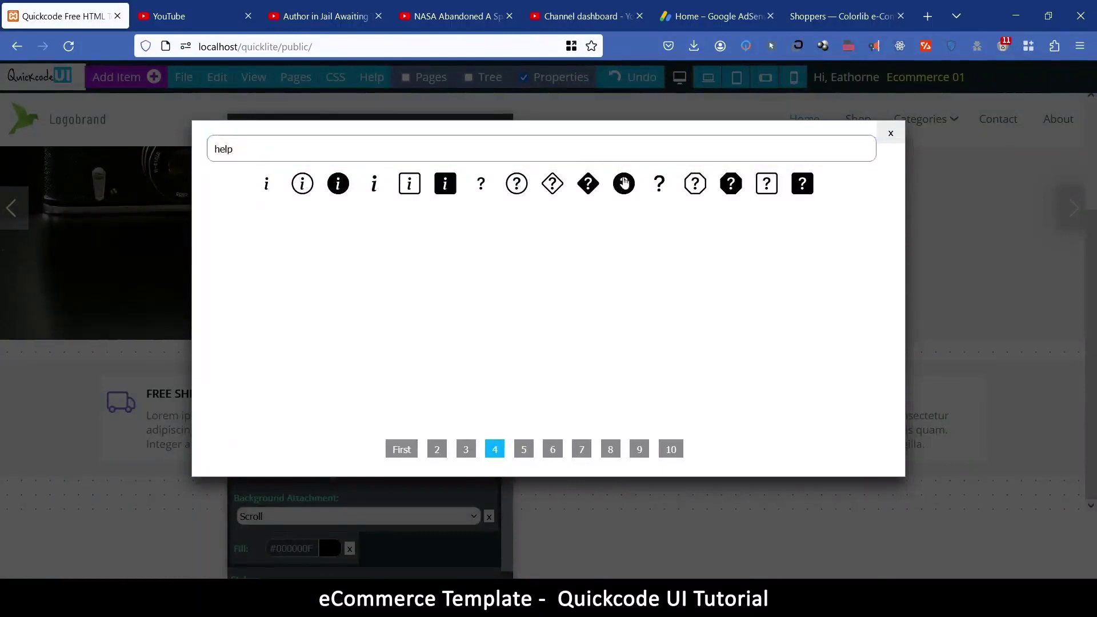
left_click(624, 183)
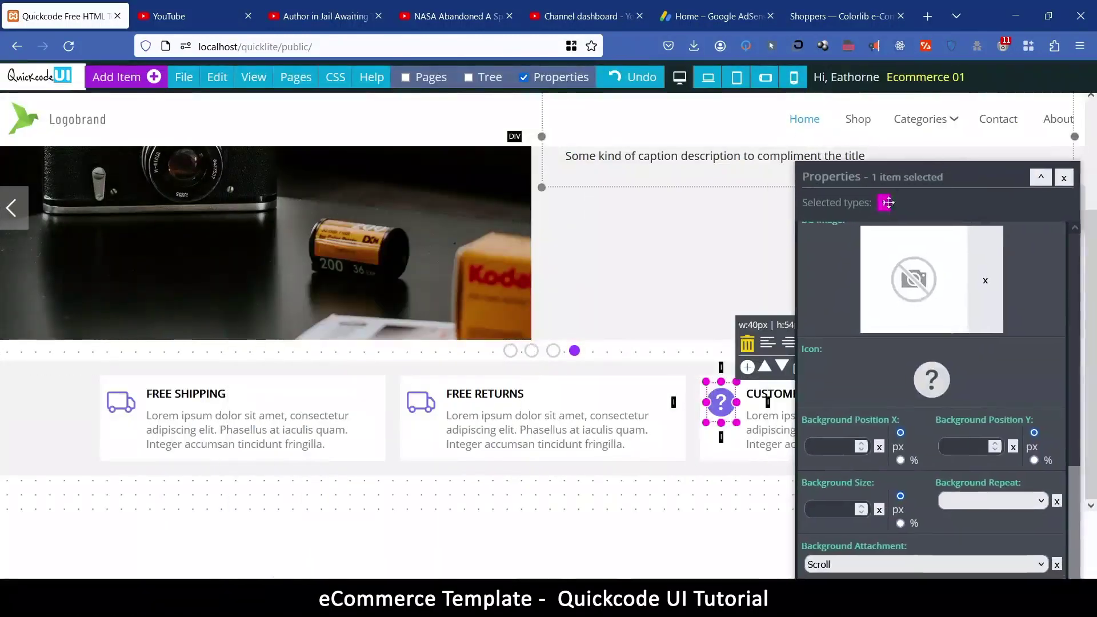
Replace the Free Returns card's truck icon with the counterclockwise circular arrow found by searching the icons for "arrow"
left_click(421, 402)
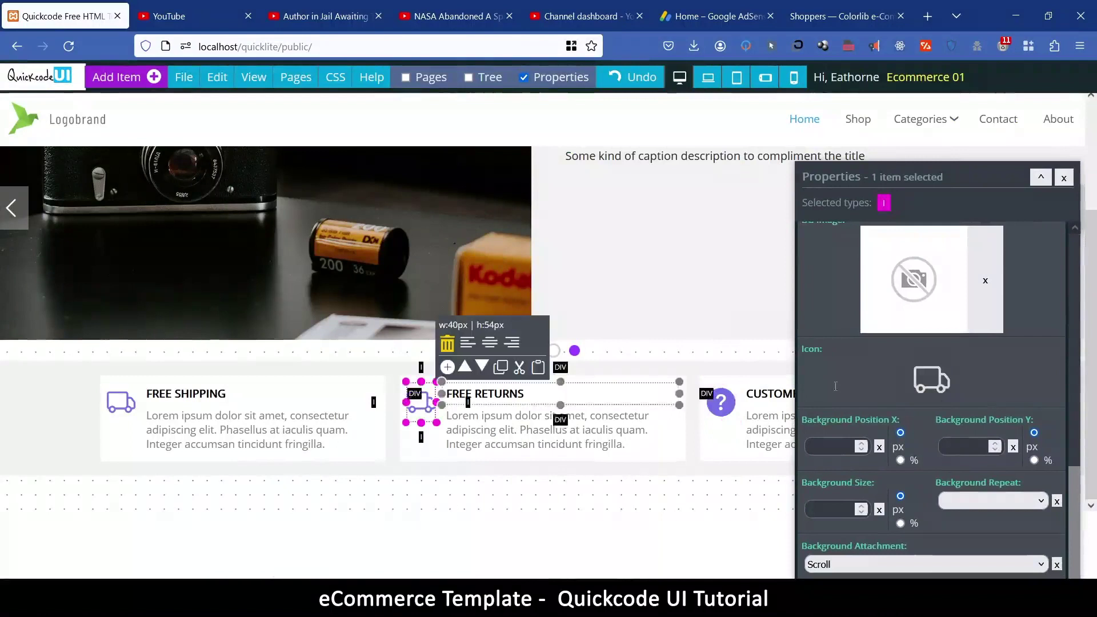
left_click(932, 380)
left_click(403, 135)
type("arrow")
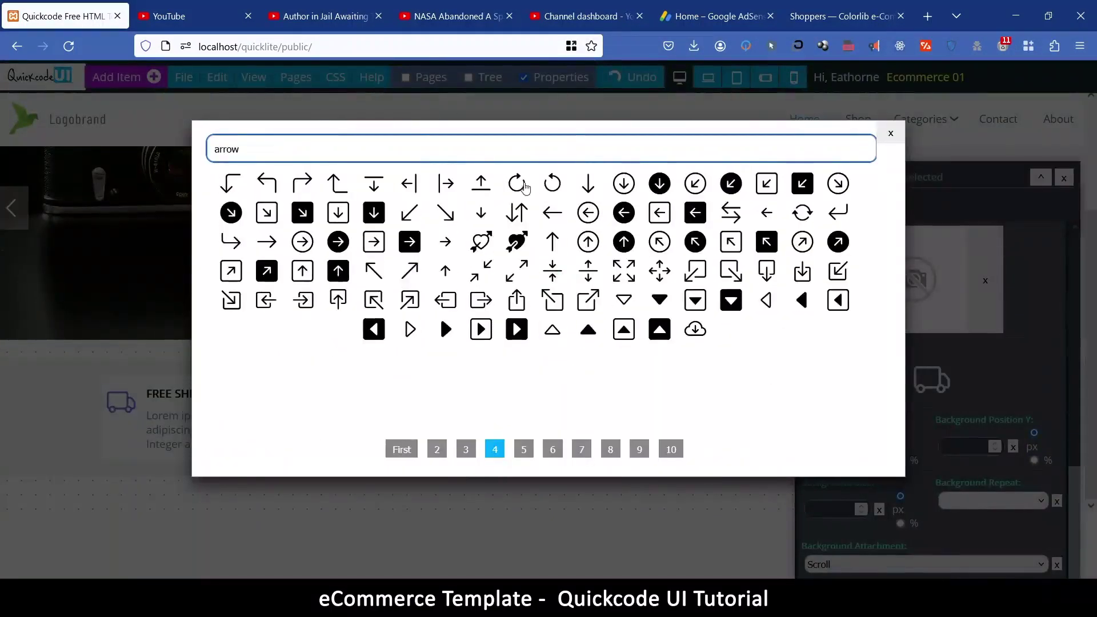
left_click(552, 184)
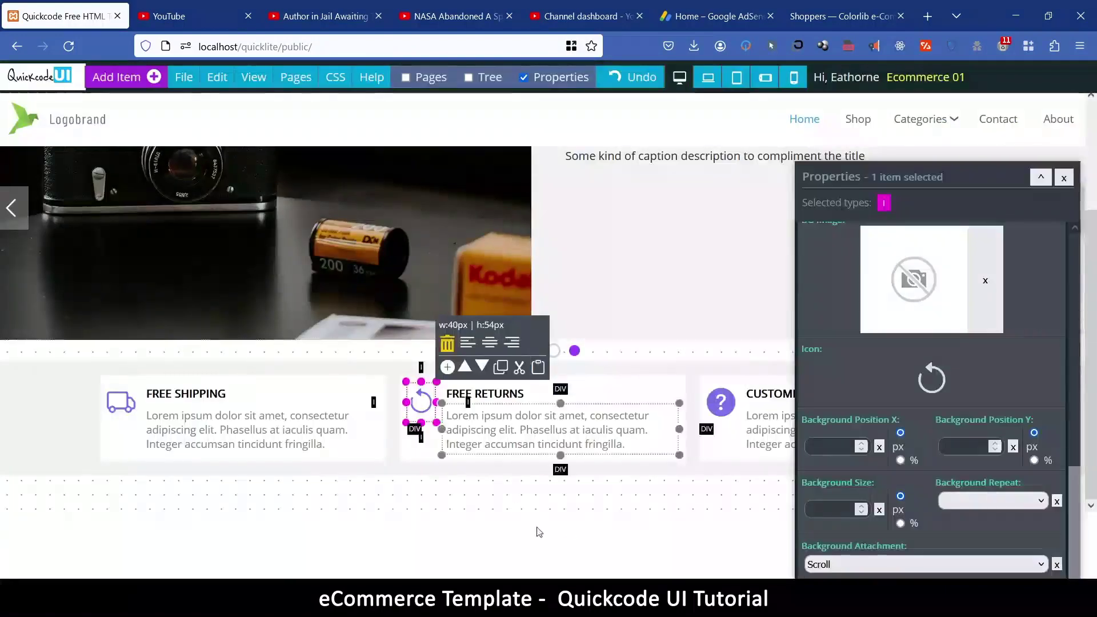
Preview the current page in a new browser tab and return to the editor
left_click(514, 506)
scroll(464, 222, "up", 3)
left_click(184, 77)
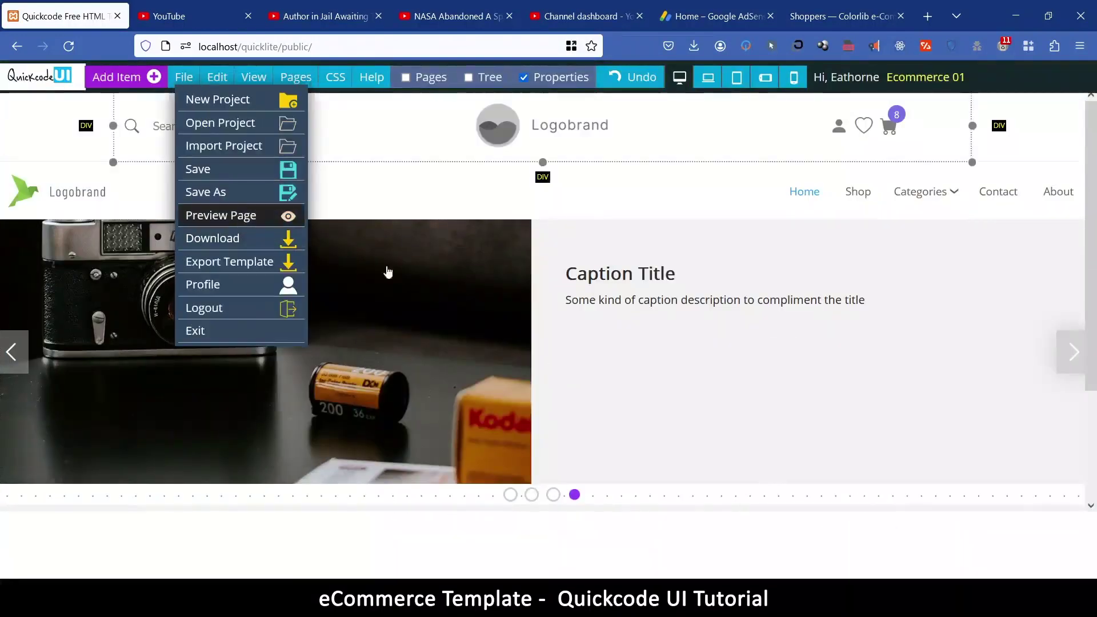
left_click(545, 328)
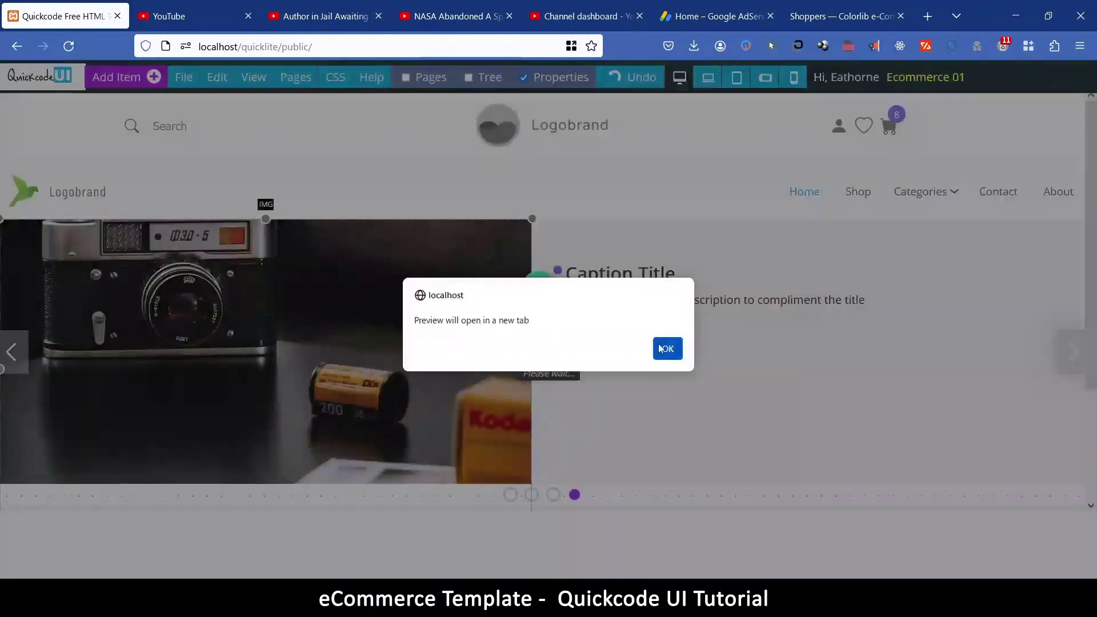
left_click(664, 348)
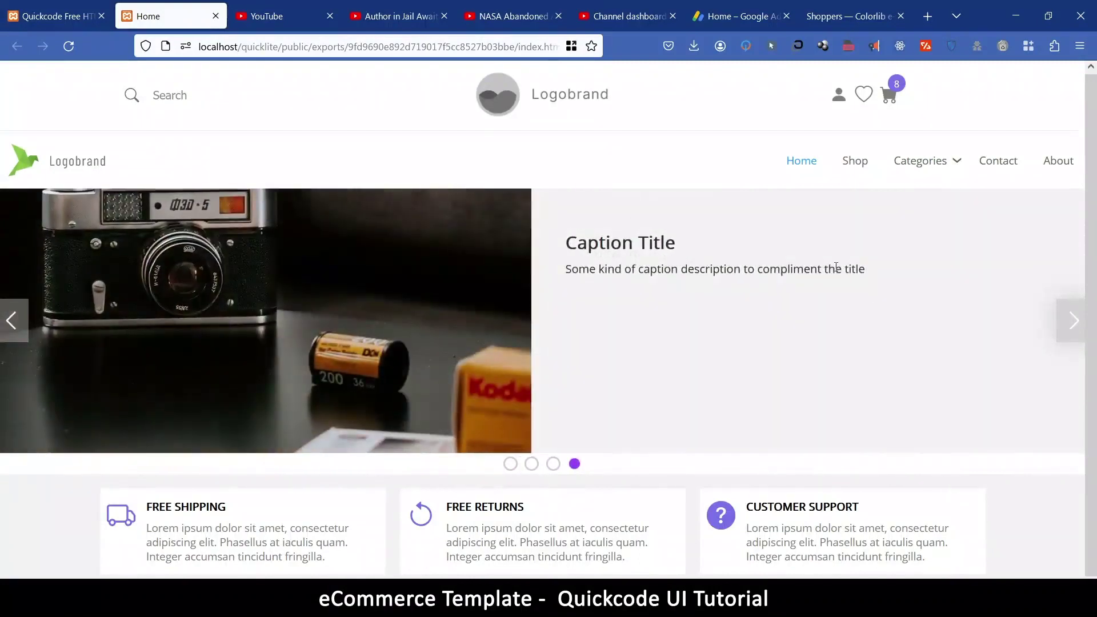
left_click(60, 5)
Add the Featured 1 product slider from the Sliders category below the three feature cards
scroll(358, 313, "down", 3)
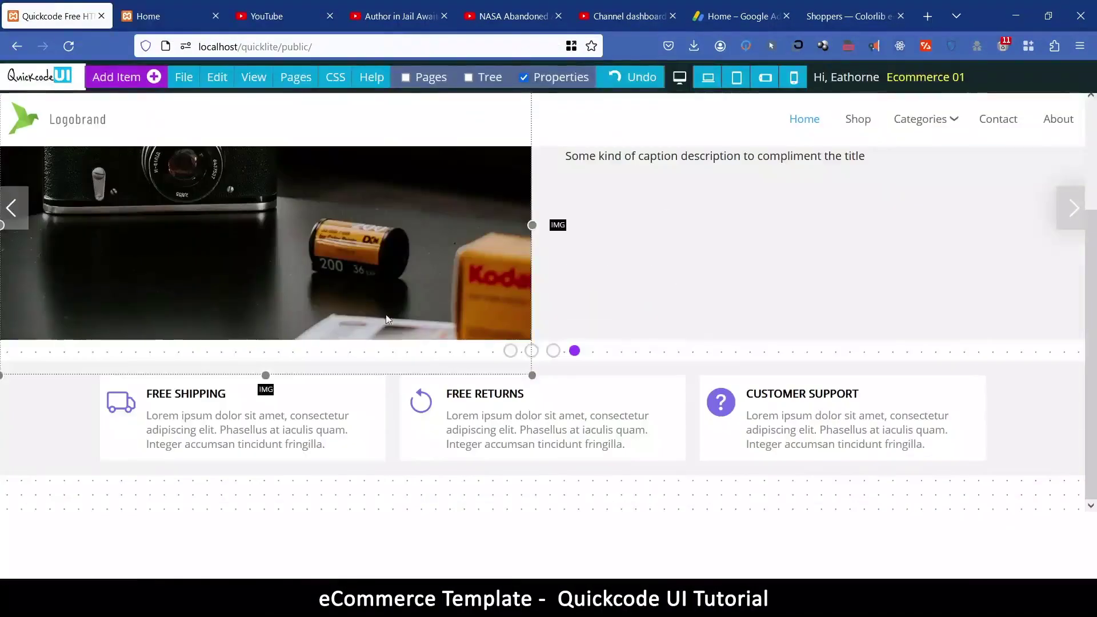
left_click(229, 439)
left_click(306, 500)
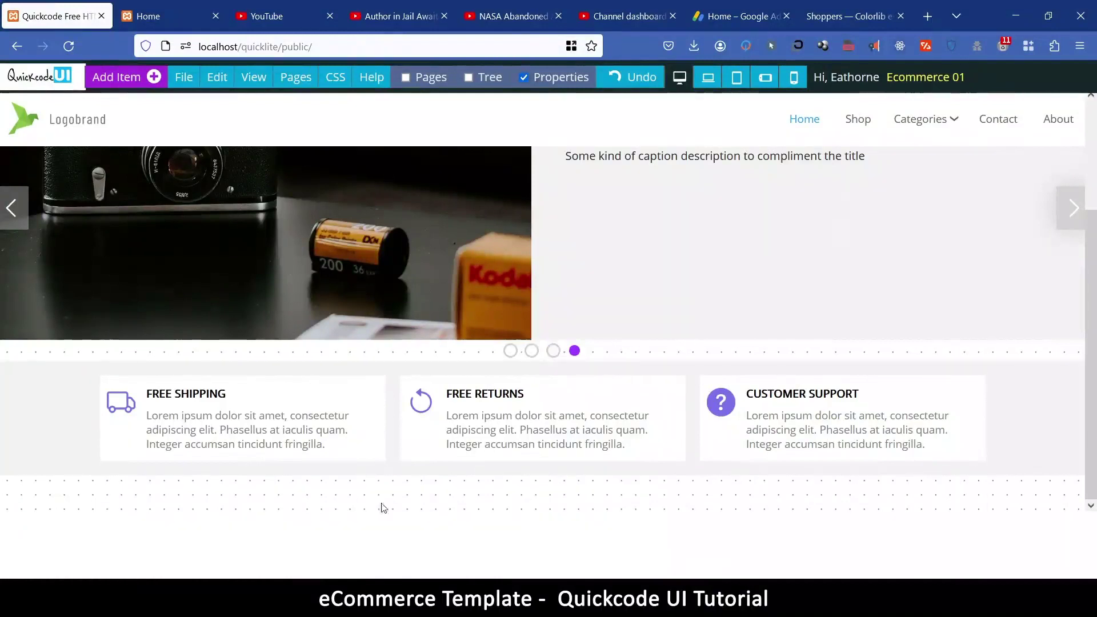
left_click(115, 78)
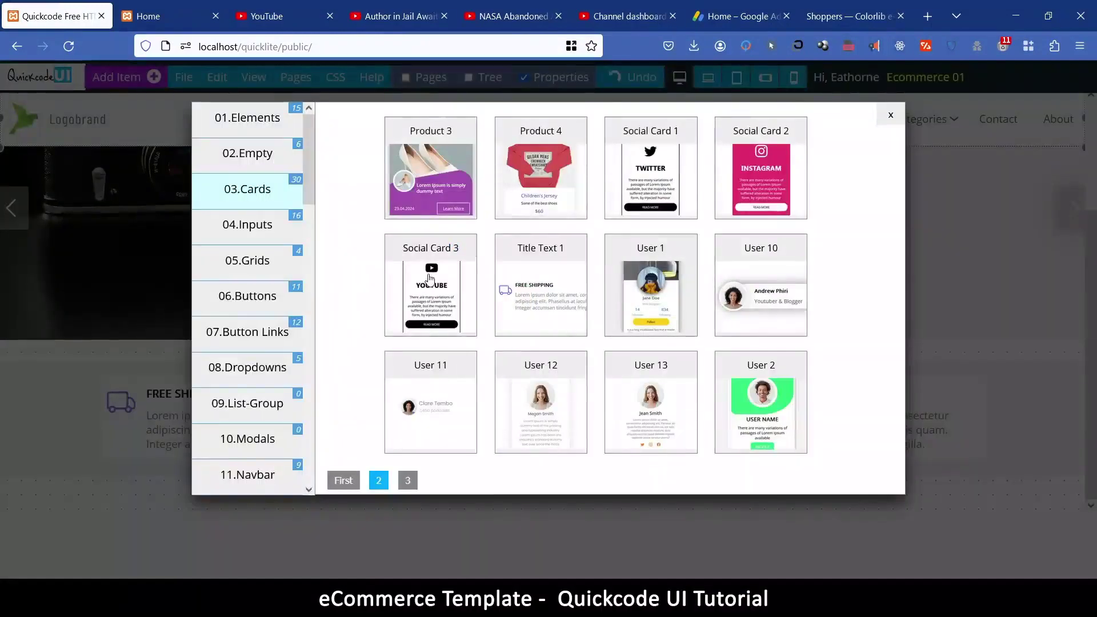
scroll(231, 270, "down", 5)
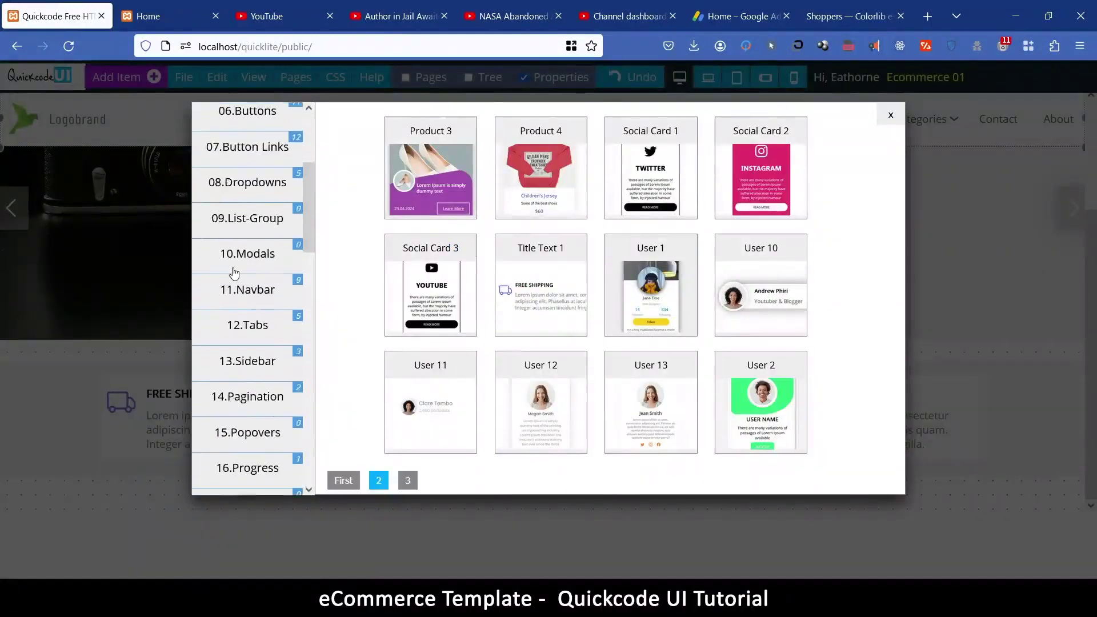
scroll(237, 287, "down", 2)
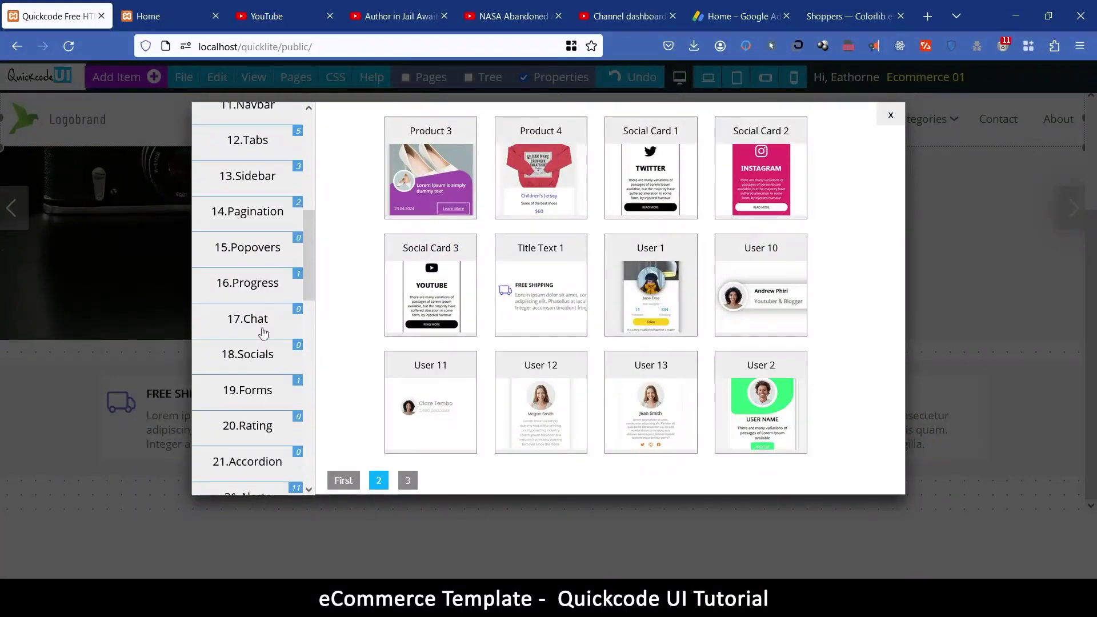
scroll(254, 309, "down", 5)
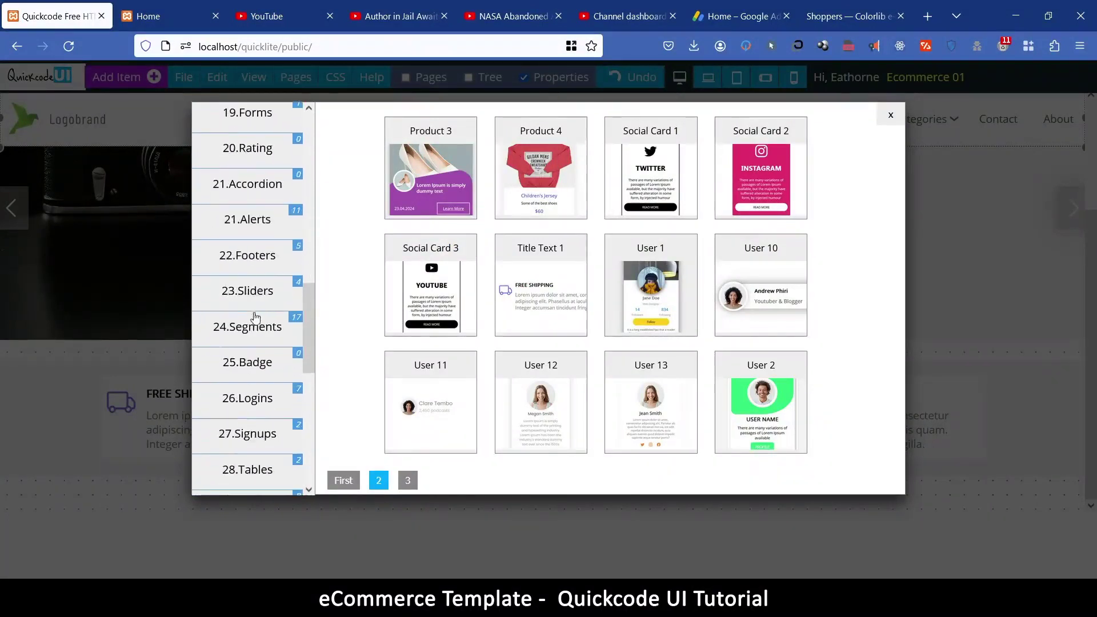
left_click(254, 297)
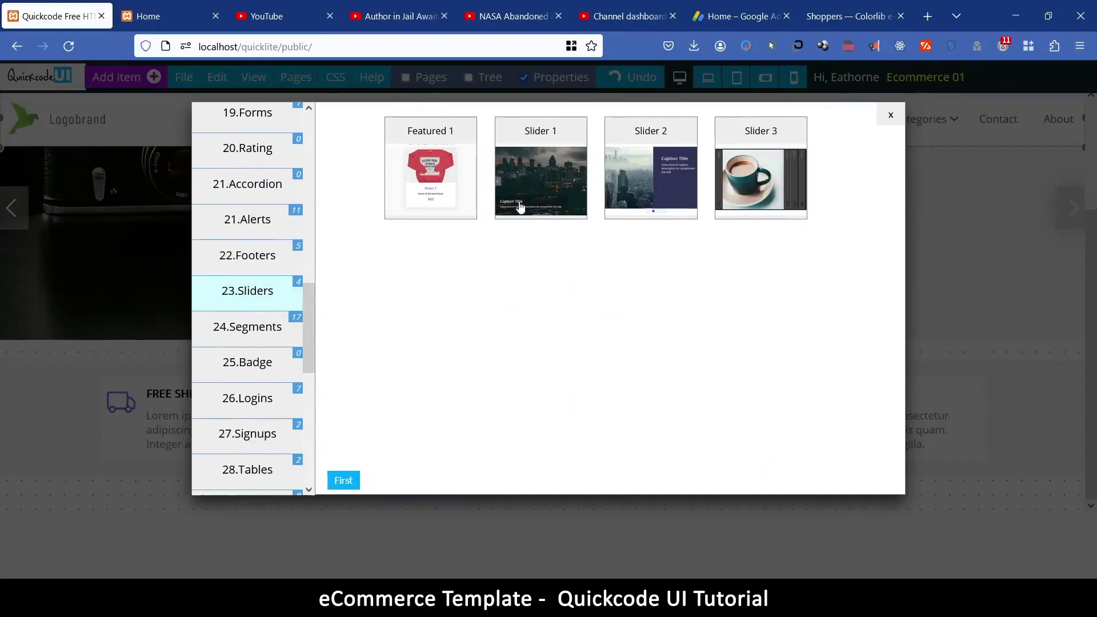
left_click(442, 131)
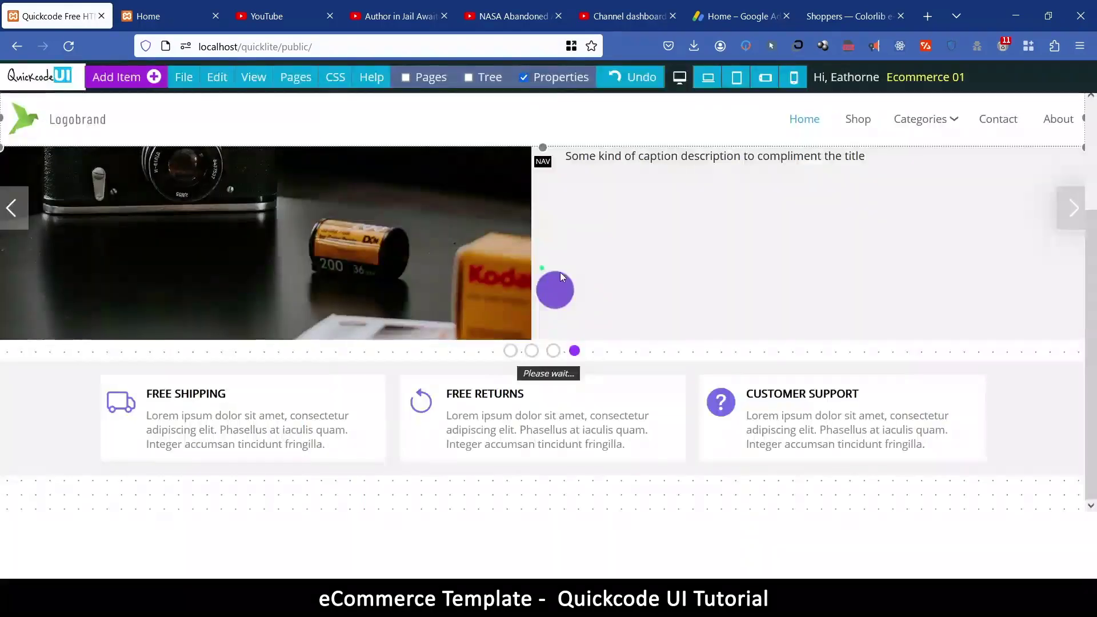
scroll(553, 270, "down", 5)
scroll(528, 284, "up", 2)
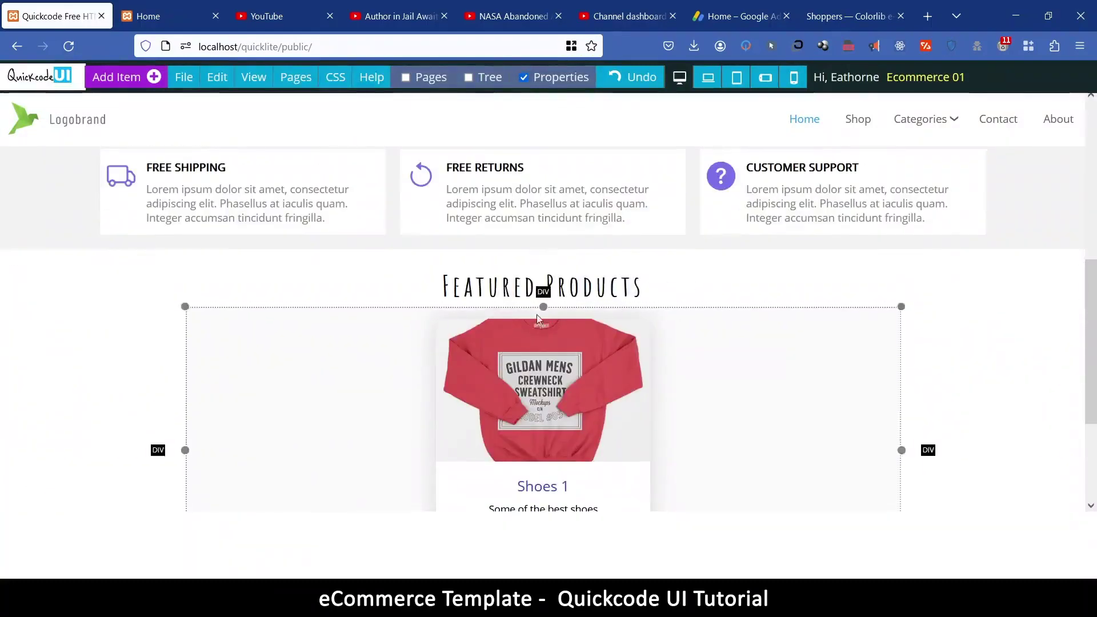
Examine the new slider's Featured Products heading, product card and slides by paging forward through them and back to Shoes 2
left_click(583, 300)
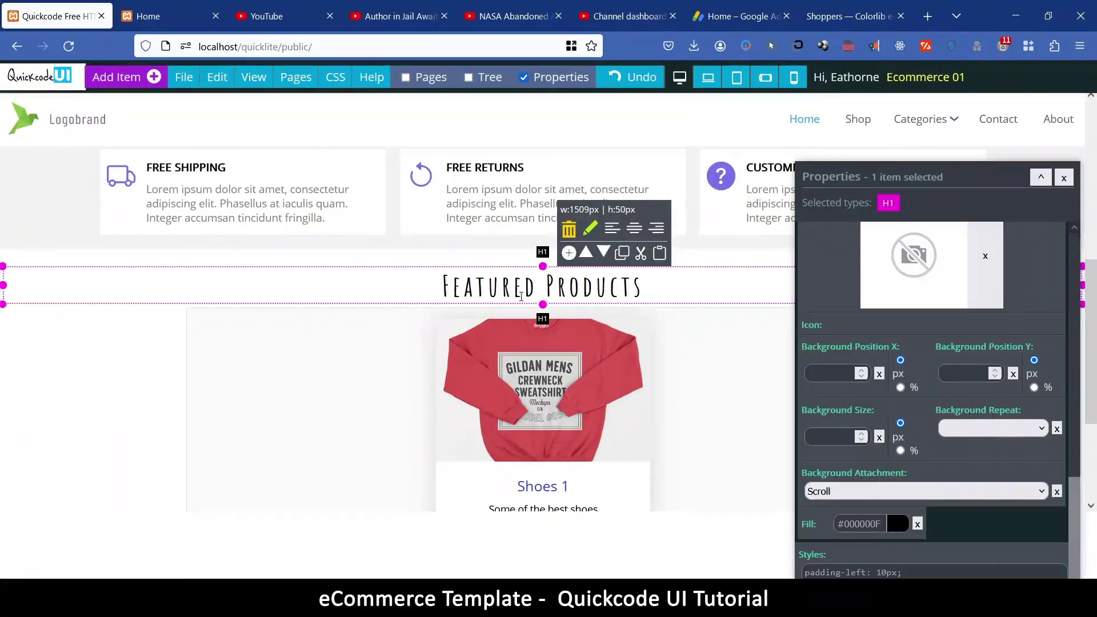
scroll(517, 289, "up", 5)
scroll(523, 301, "down", 7)
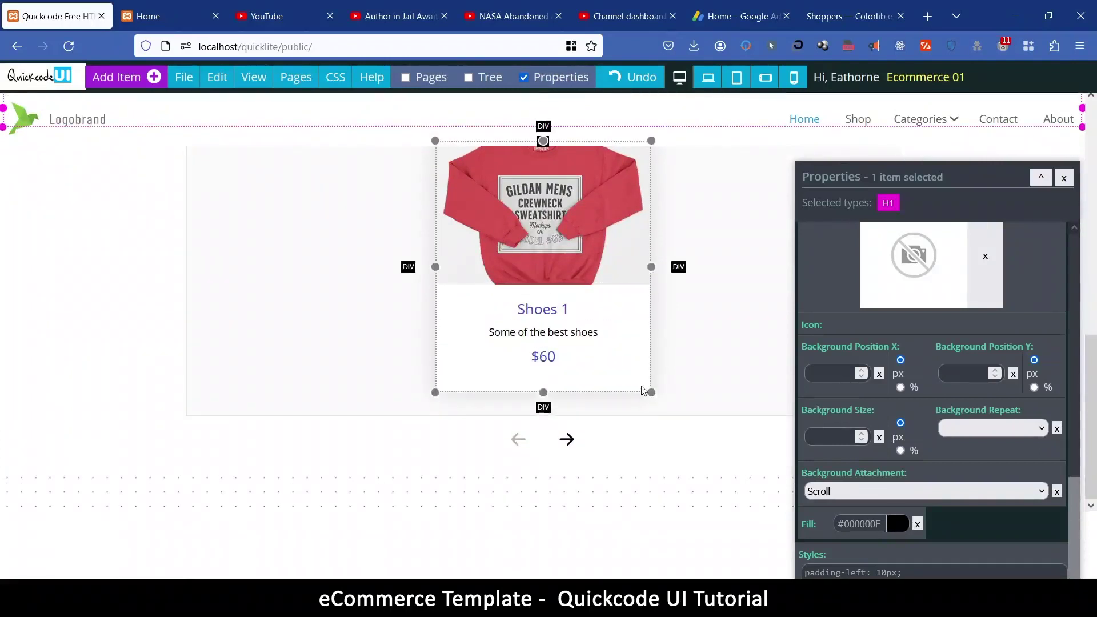
left_click(644, 390)
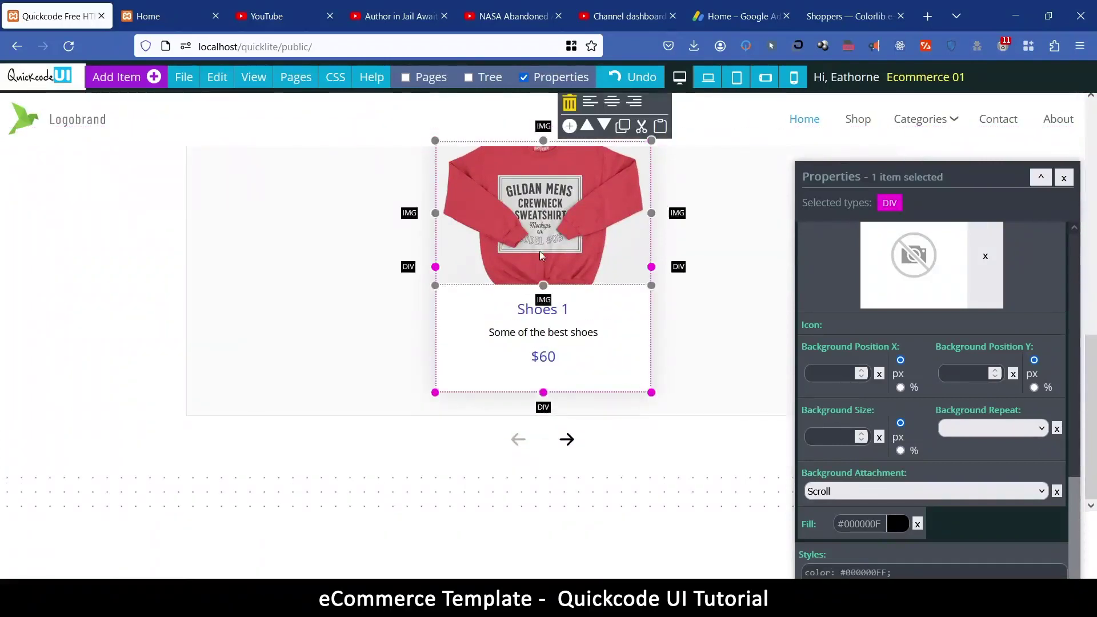
left_click(568, 445)
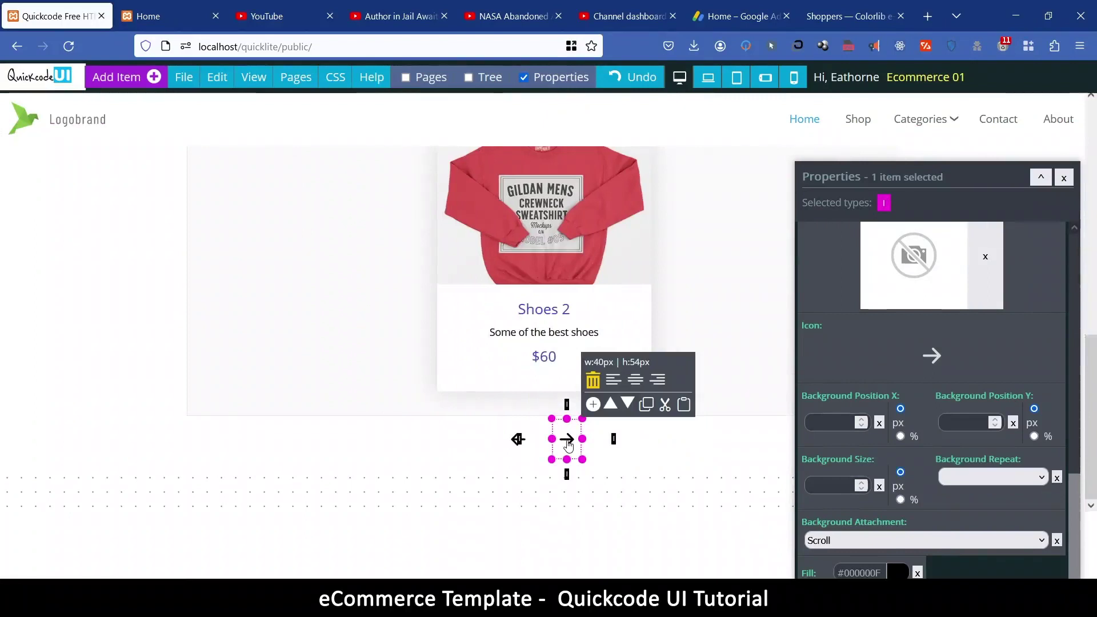
left_click(568, 445)
left_click(568, 445)
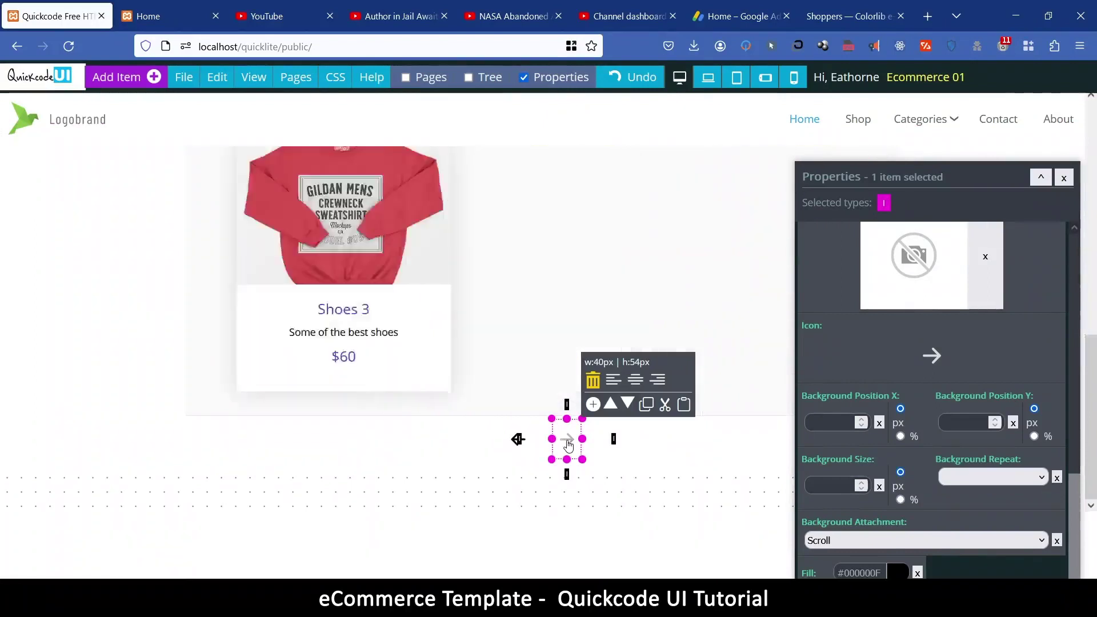
left_click(516, 441)
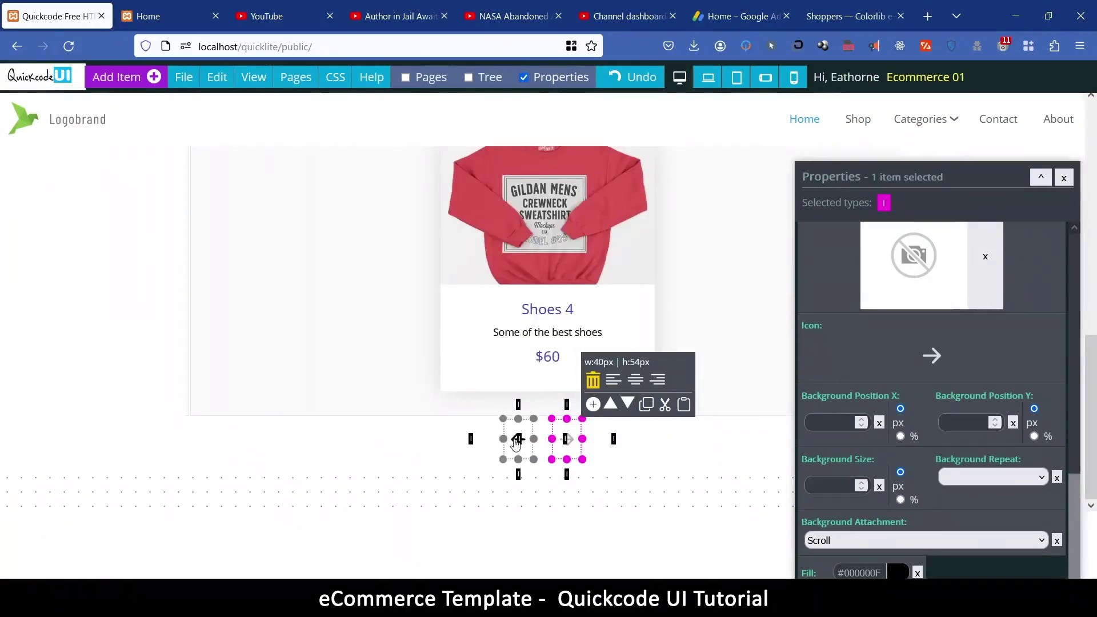
left_click(516, 444)
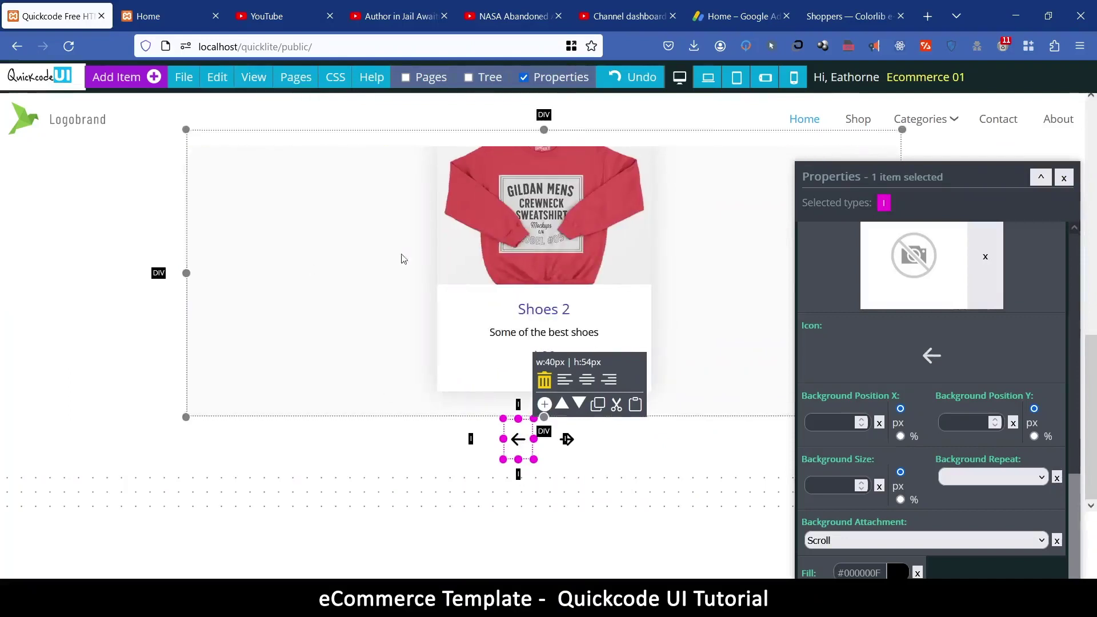
Clone the Shoes 2 product card twice to put three cards on its slide
left_click(335, 179)
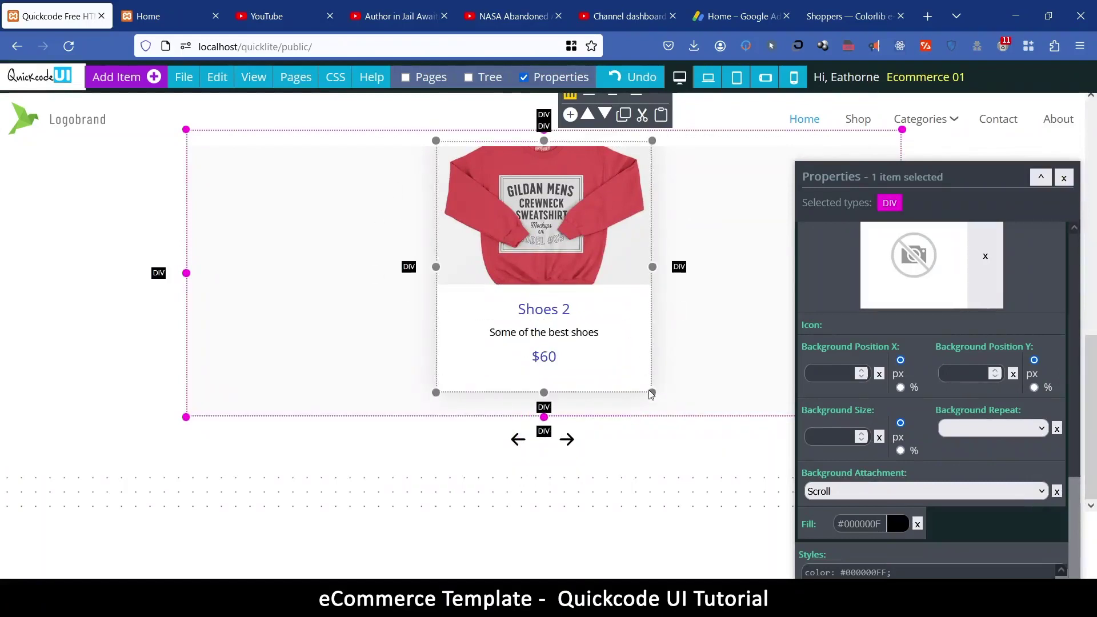
left_click(651, 393)
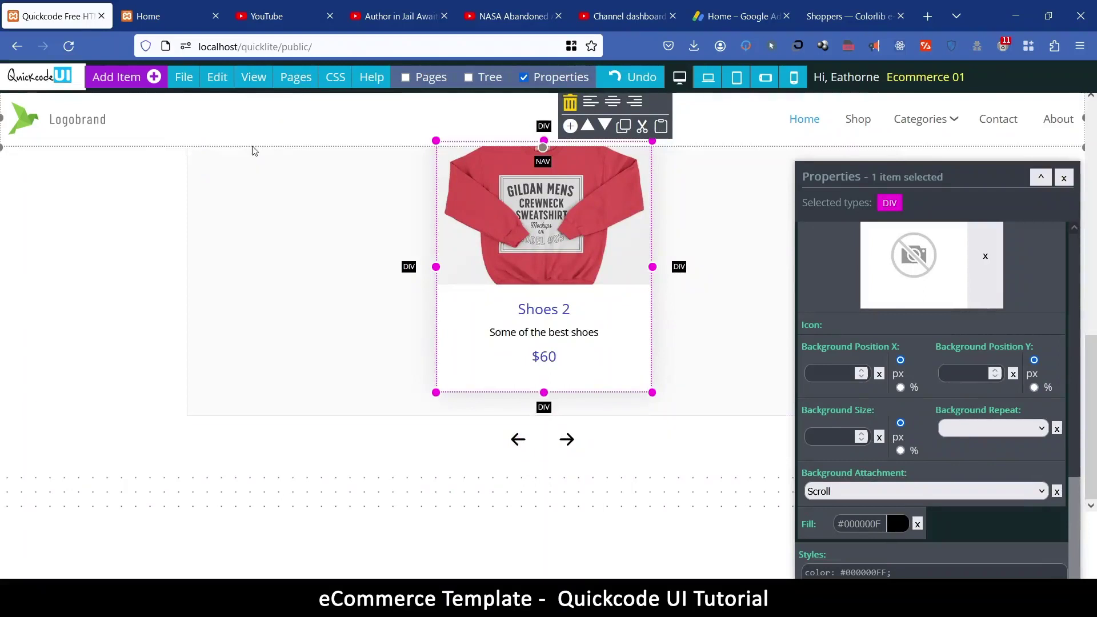
left_click(217, 78)
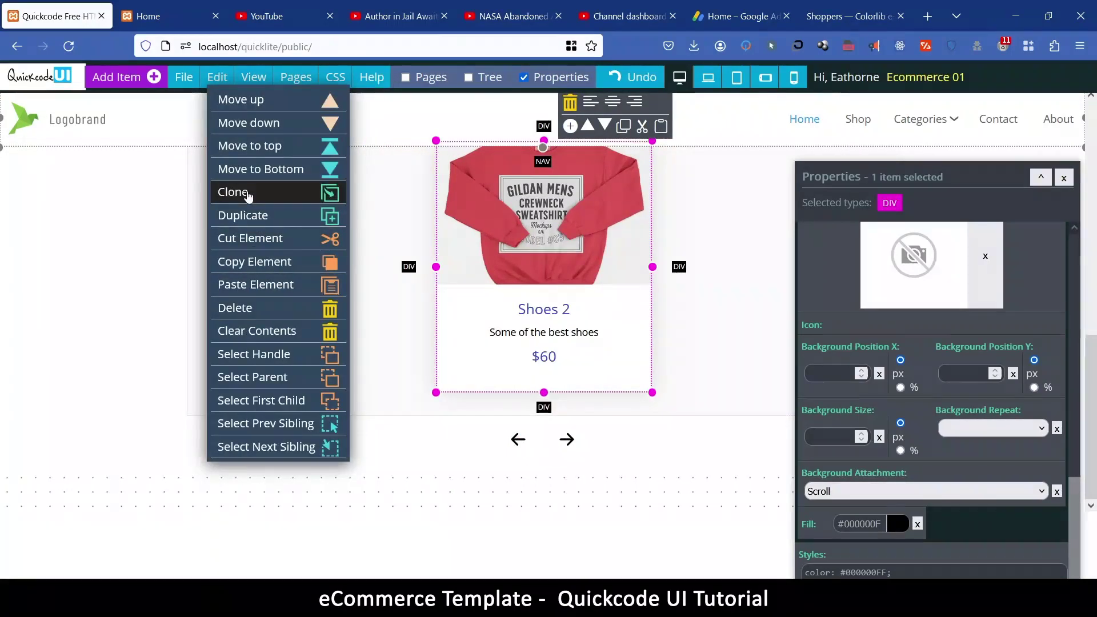
left_click(248, 194)
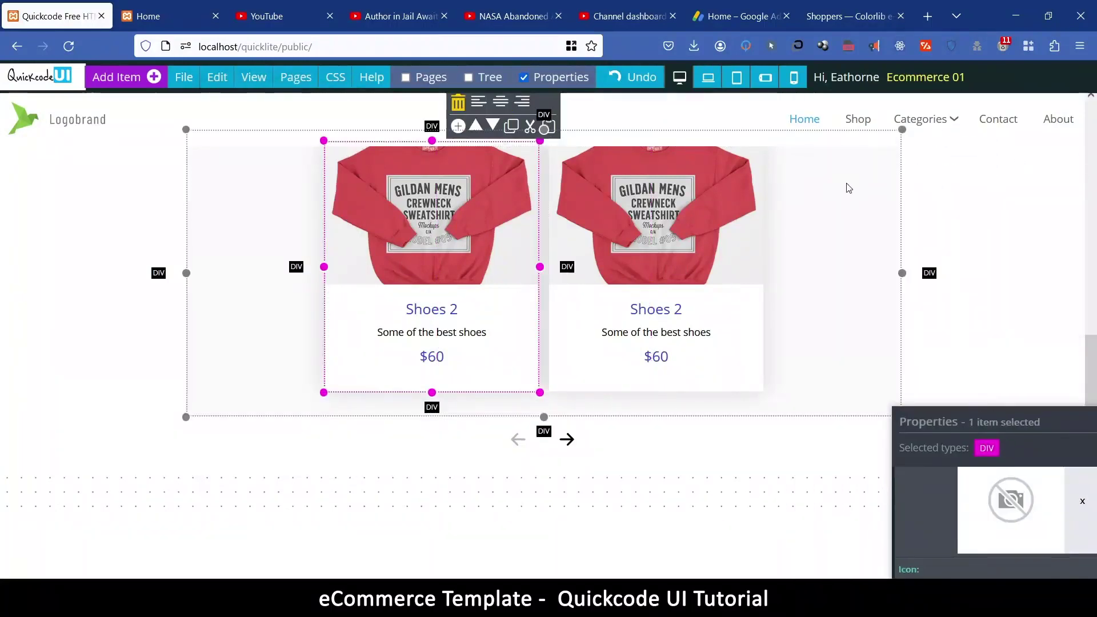
left_click(220, 80)
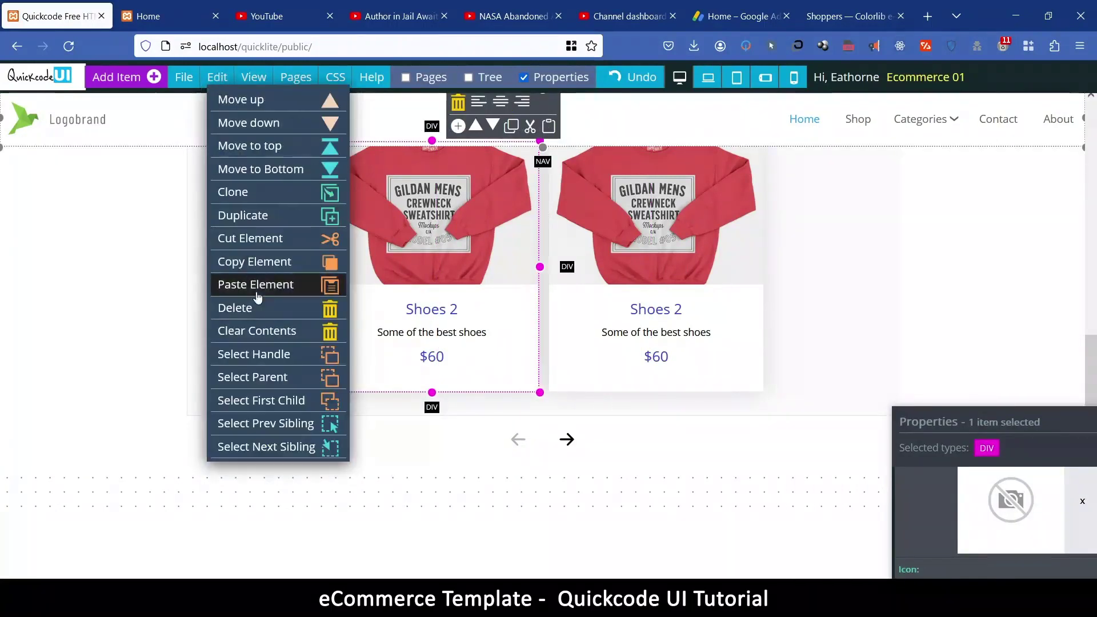
left_click(258, 202)
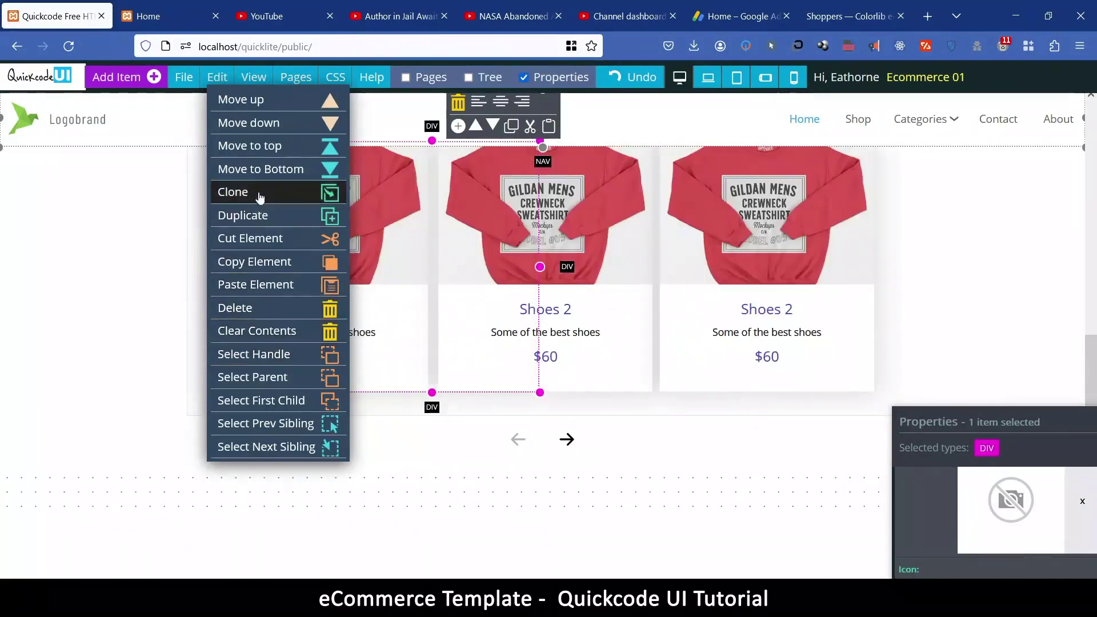
Go to the Shoes 3 slide and clone its product card twice to make a row of three
left_click(565, 440)
left_click(567, 442)
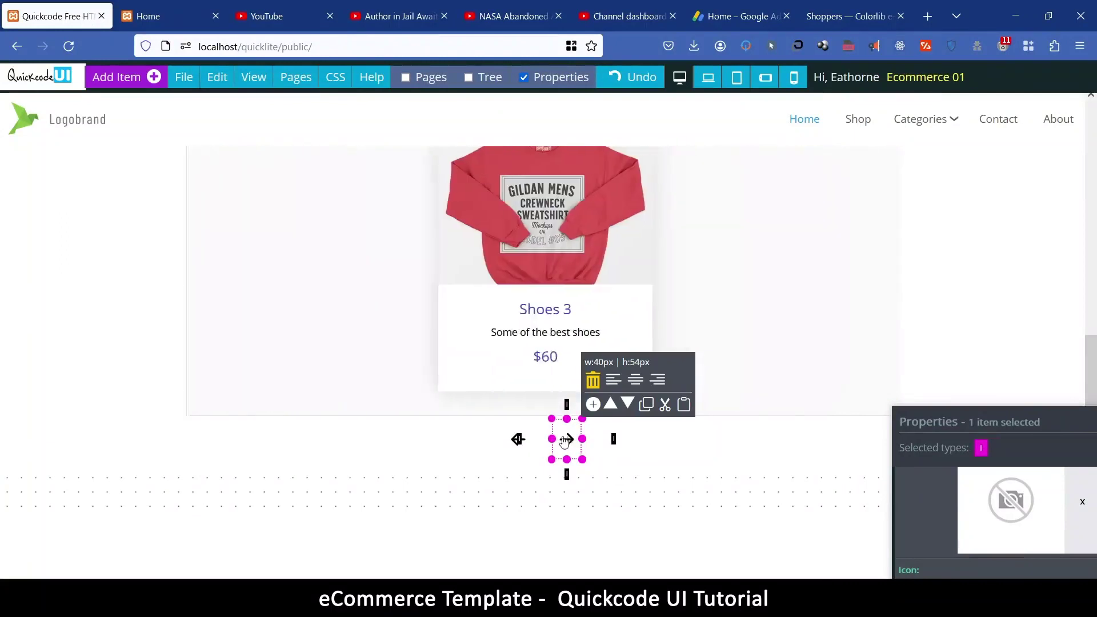
left_click(452, 391)
left_click(217, 76)
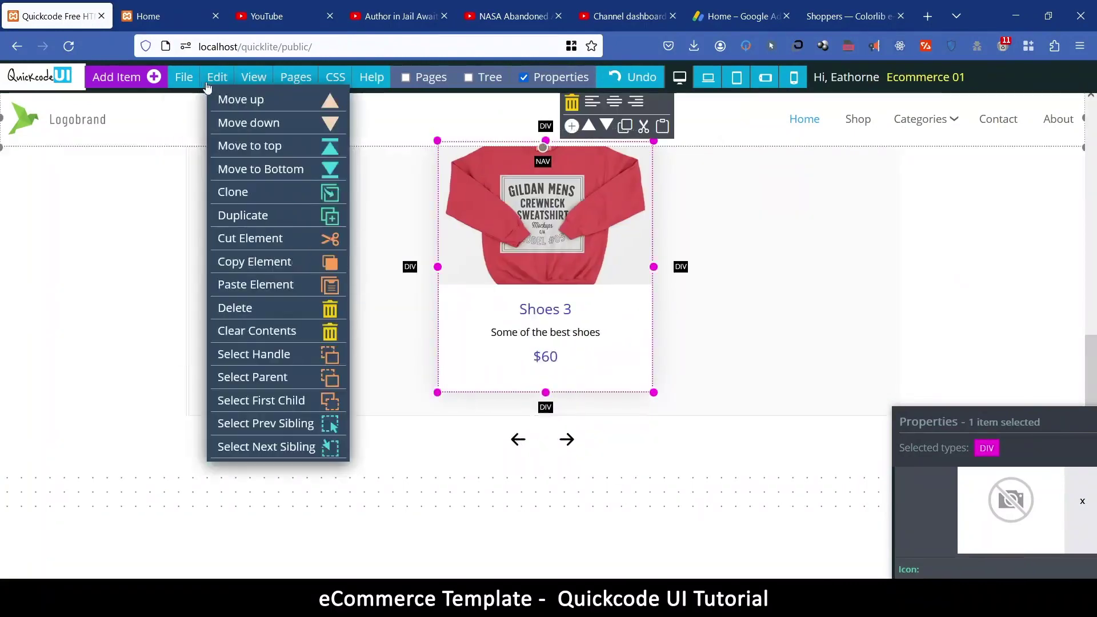
left_click(236, 195)
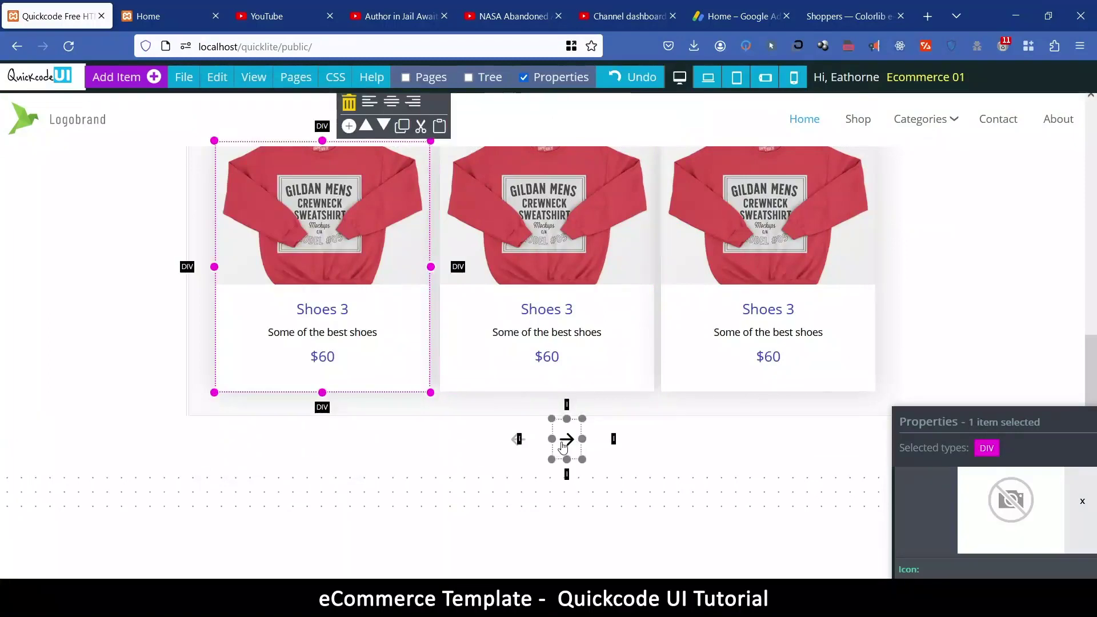
Go to the Shoes 4 slide and clone its product card twice to make a row of three
left_click(566, 440)
left_click(565, 446)
left_click(566, 445)
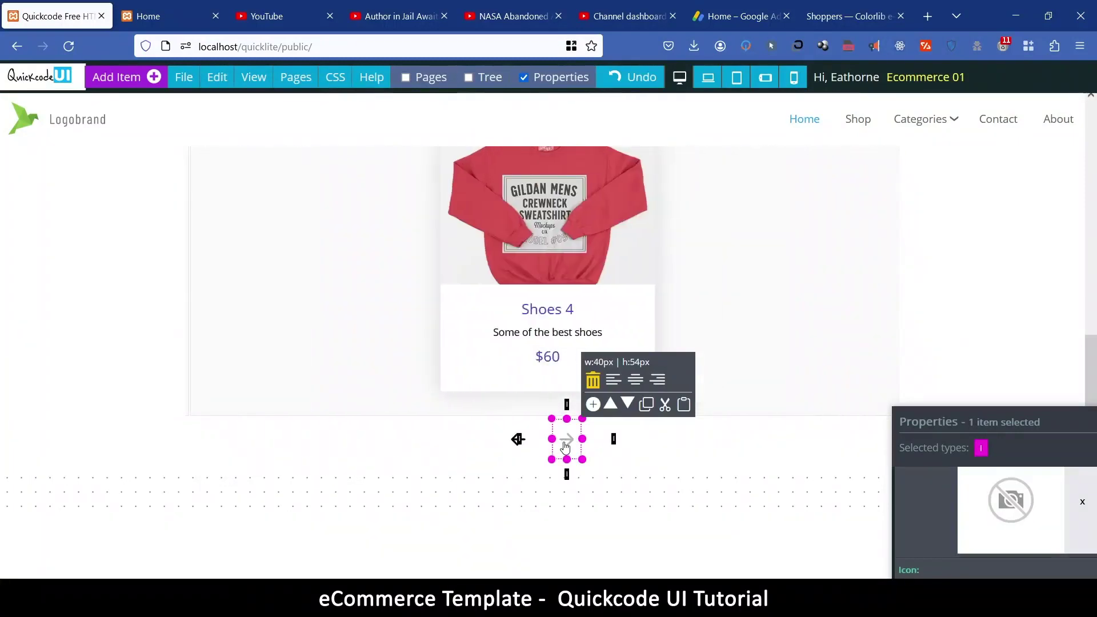
left_click(456, 386)
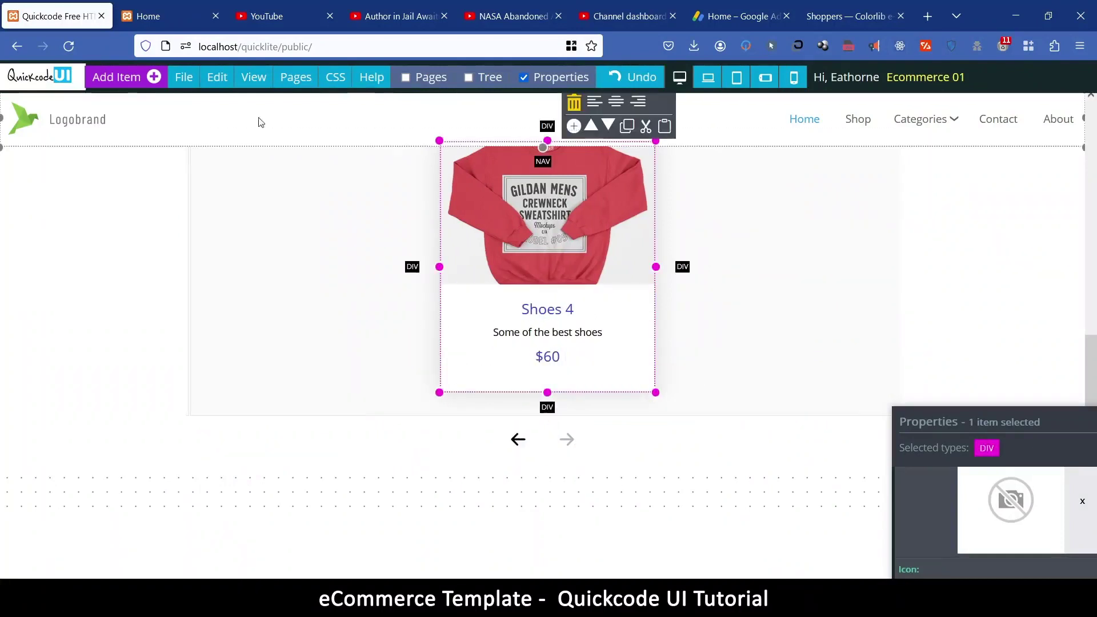
left_click(217, 76)
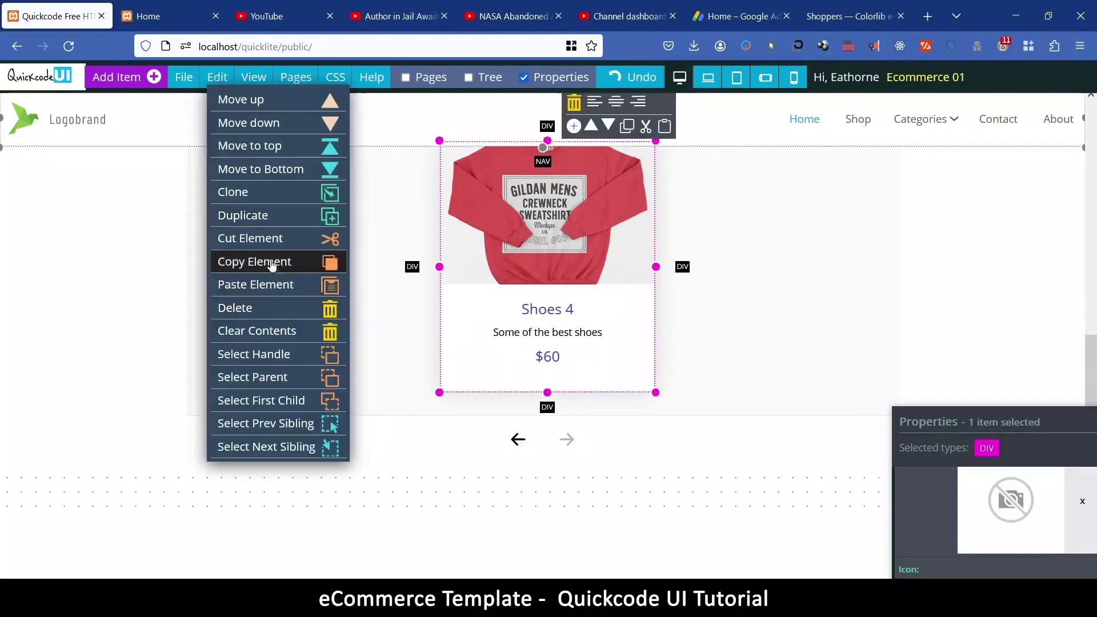
left_click(260, 196)
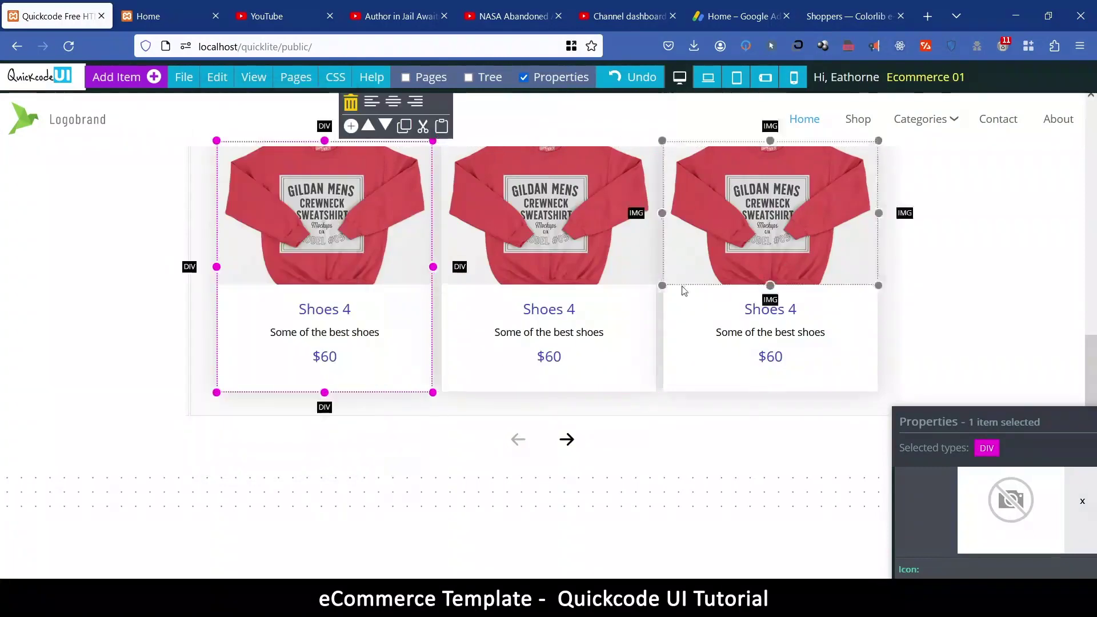
Go to the Shoes 1 slide and clone its product card twice to make a row of three
left_click(566, 440)
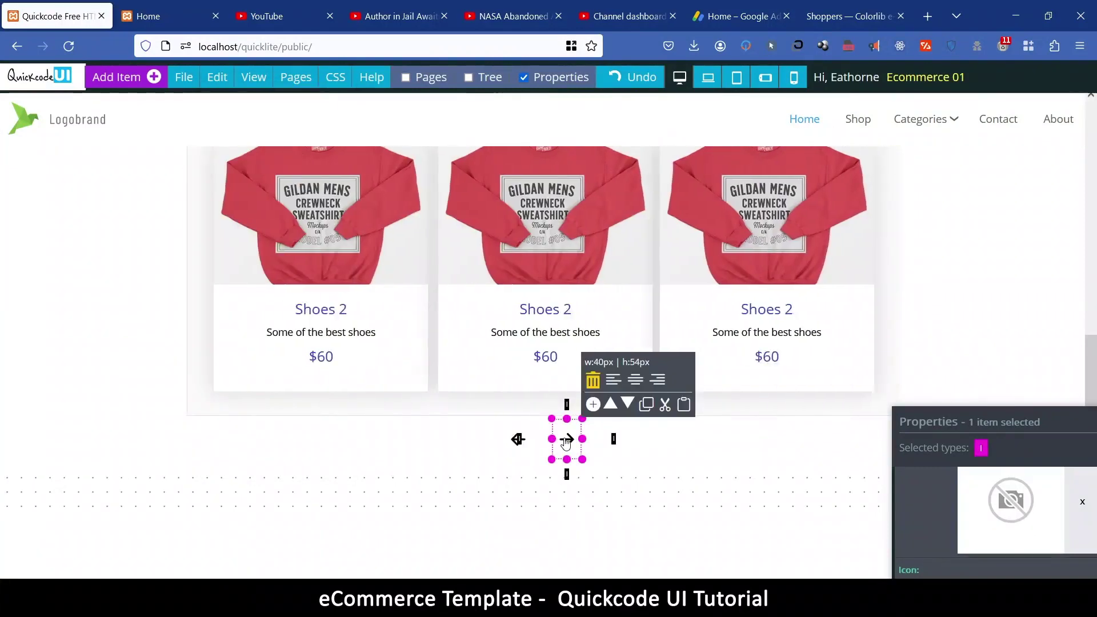
left_click(514, 440)
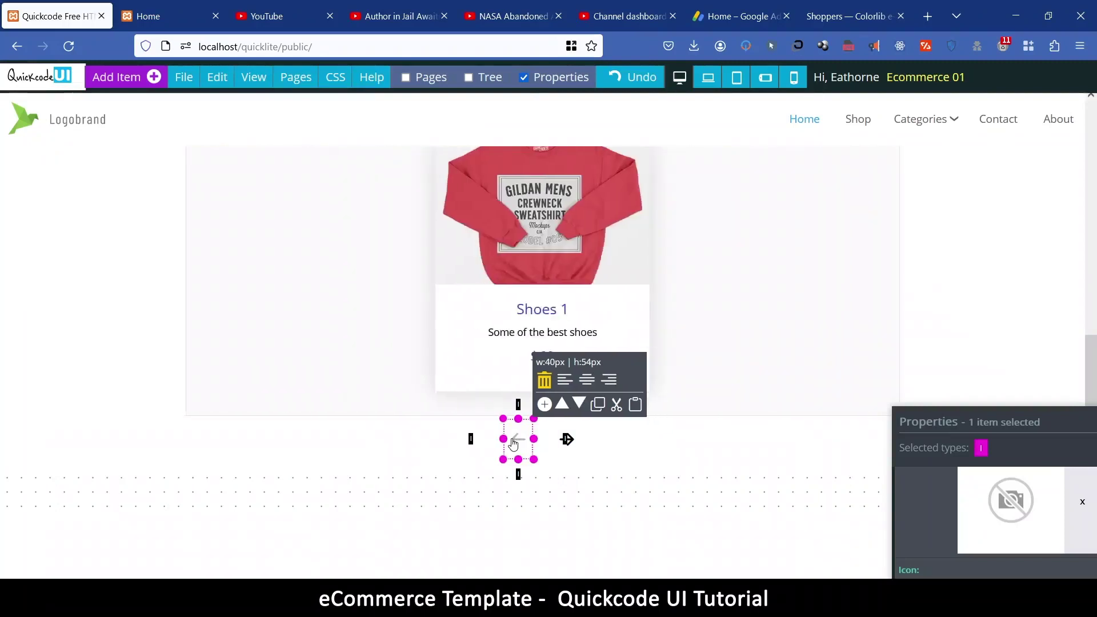
left_click(441, 383)
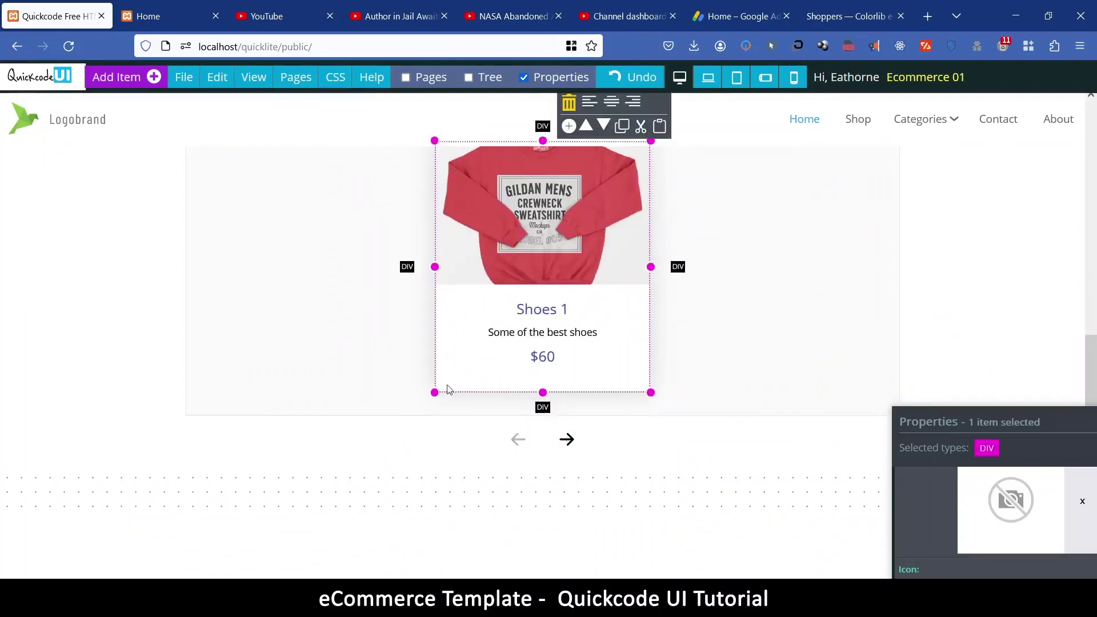
left_click(218, 78)
left_click(245, 192)
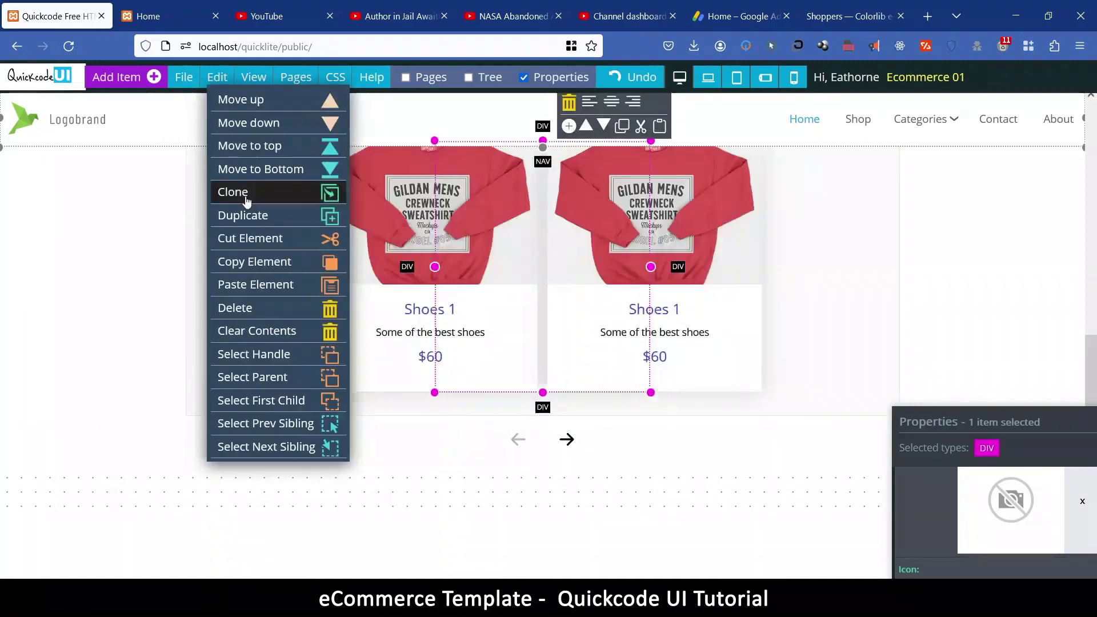
Replace the image of the first Shoes 1 card with the black headphones from the Products image category
left_click(343, 203)
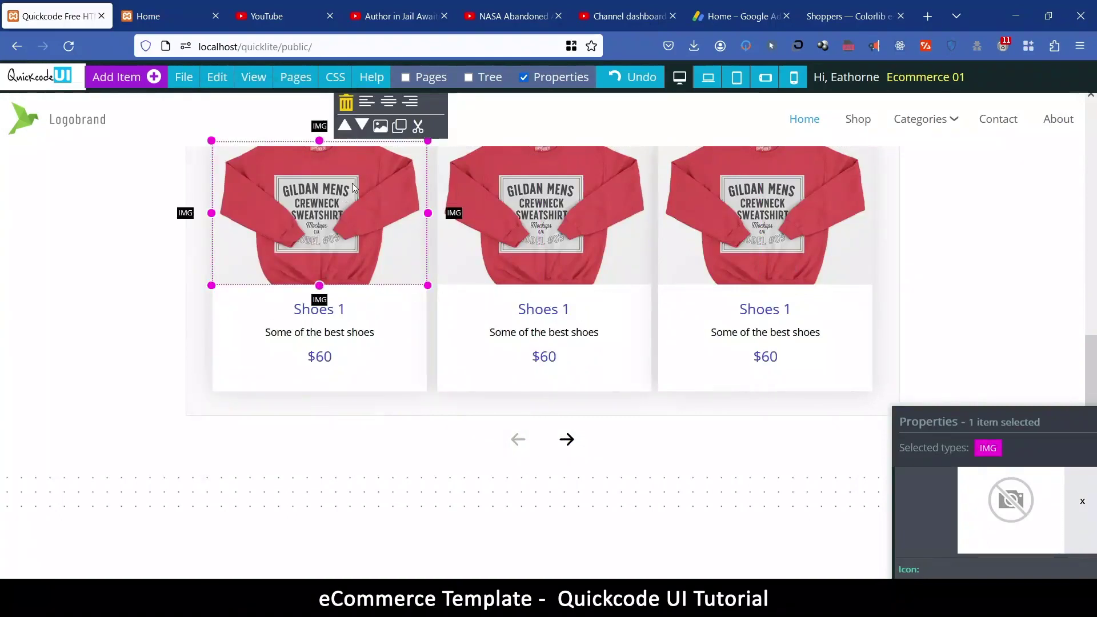
double_click(352, 183)
scroll(247, 287, "down", 2)
scroll(247, 288, "down", 5)
scroll(252, 357, "down", 3)
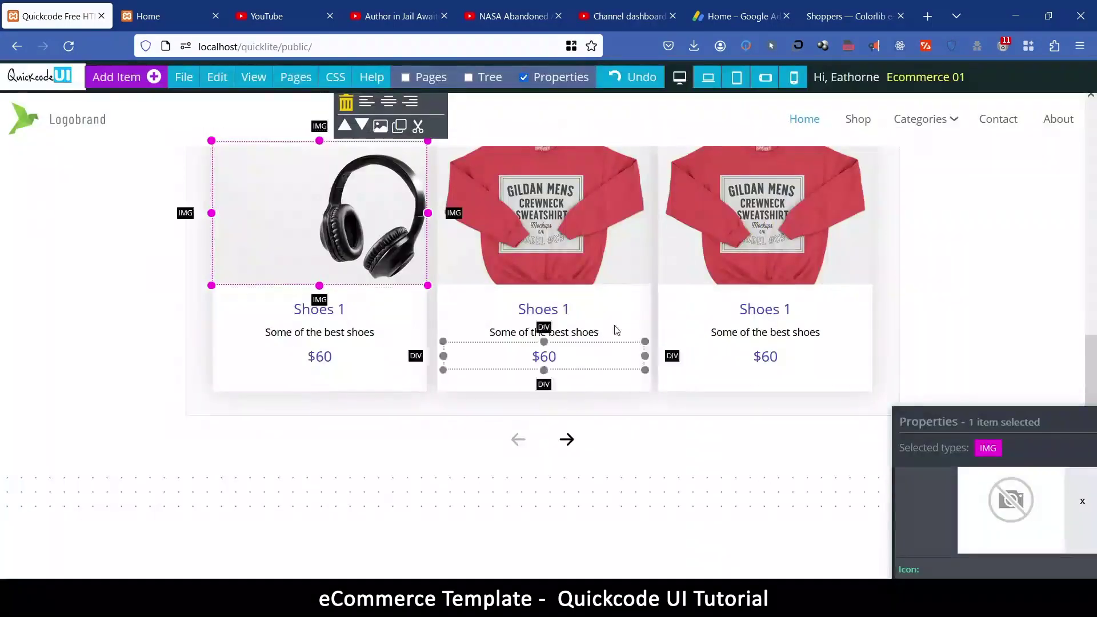
Replace the three Shoes 1 card images with the red smartwatch, the Polaroid camera and the green-and-white headphones from Products page 3
double_click(308, 203)
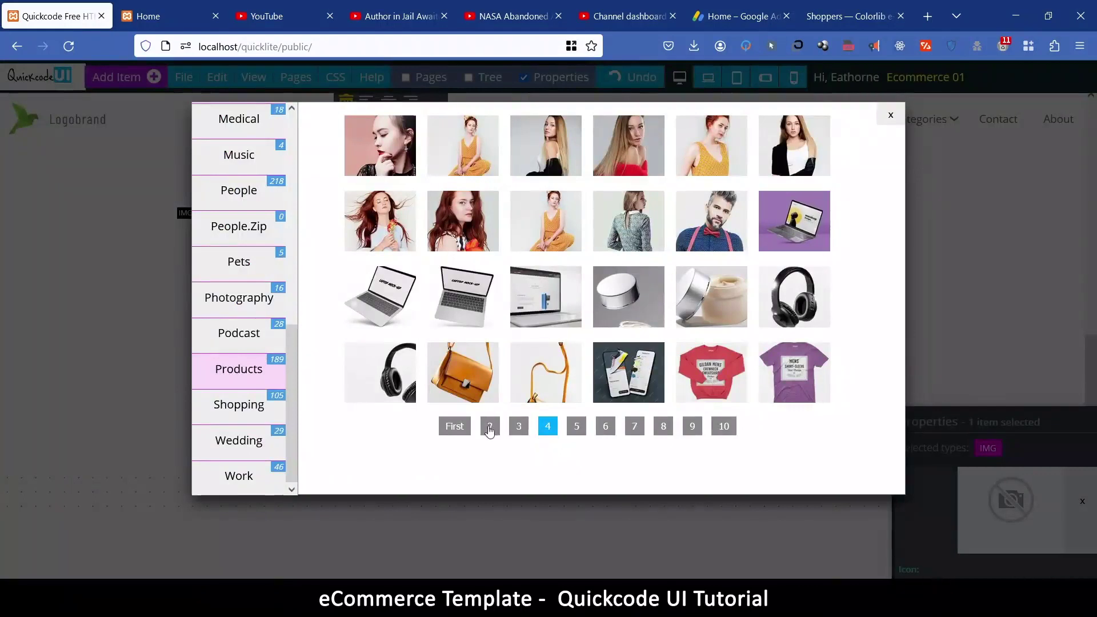
left_click(519, 427)
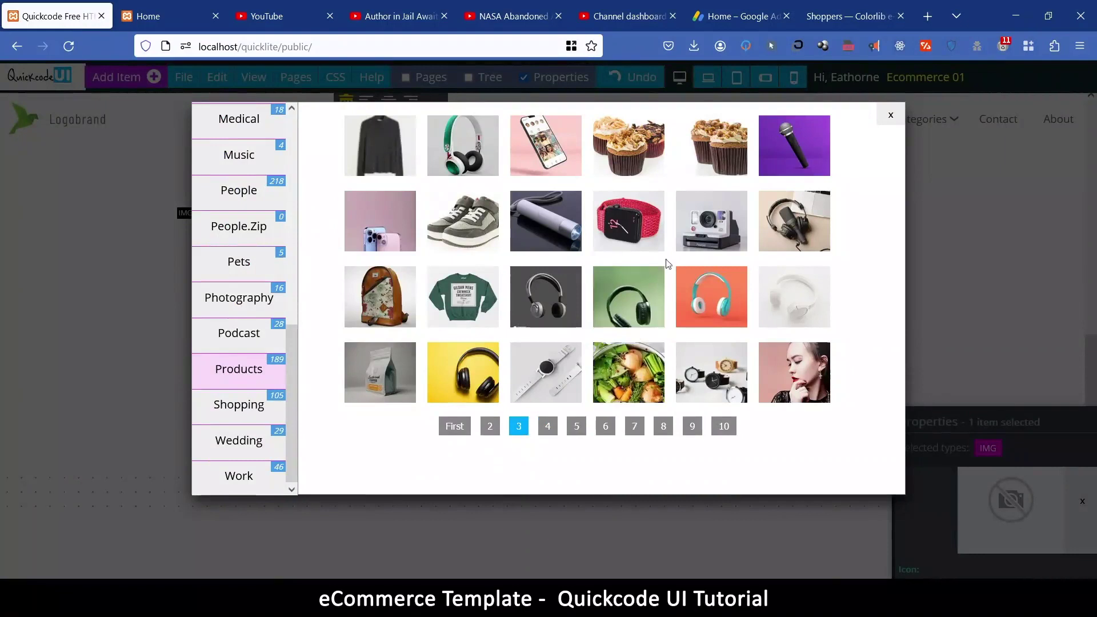
left_click(634, 218)
double_click(513, 164)
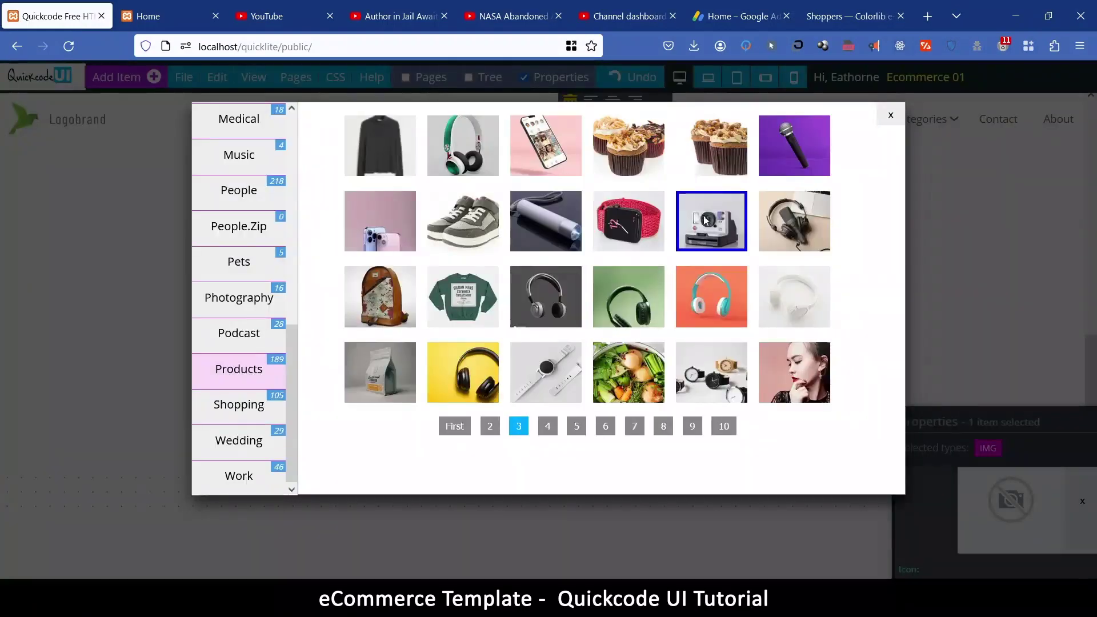
left_click(706, 221)
double_click(532, 273)
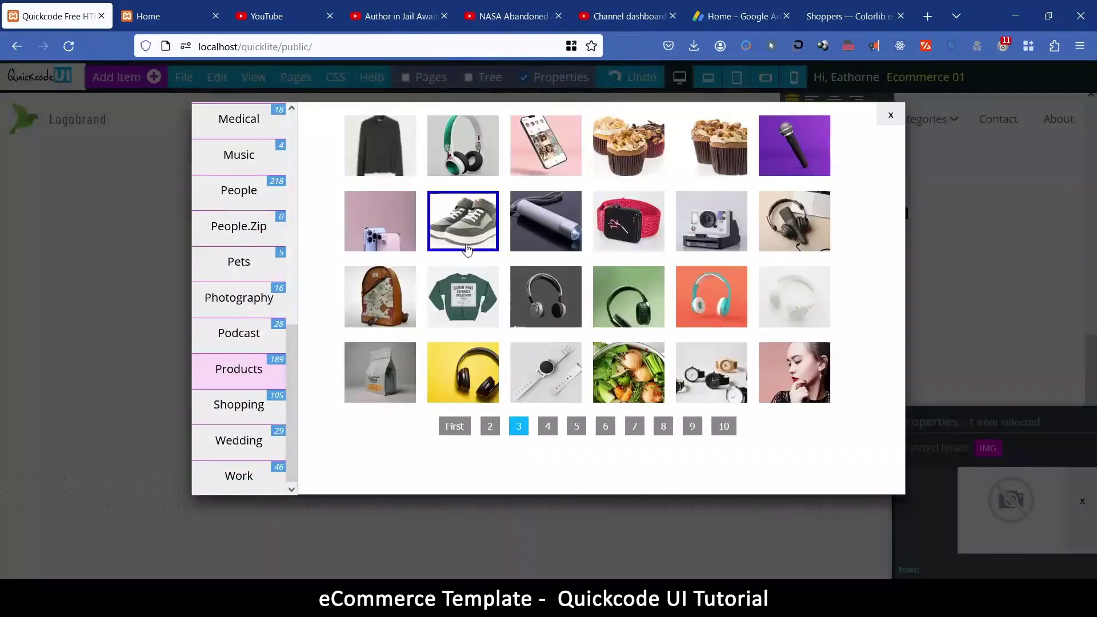
left_click(464, 149)
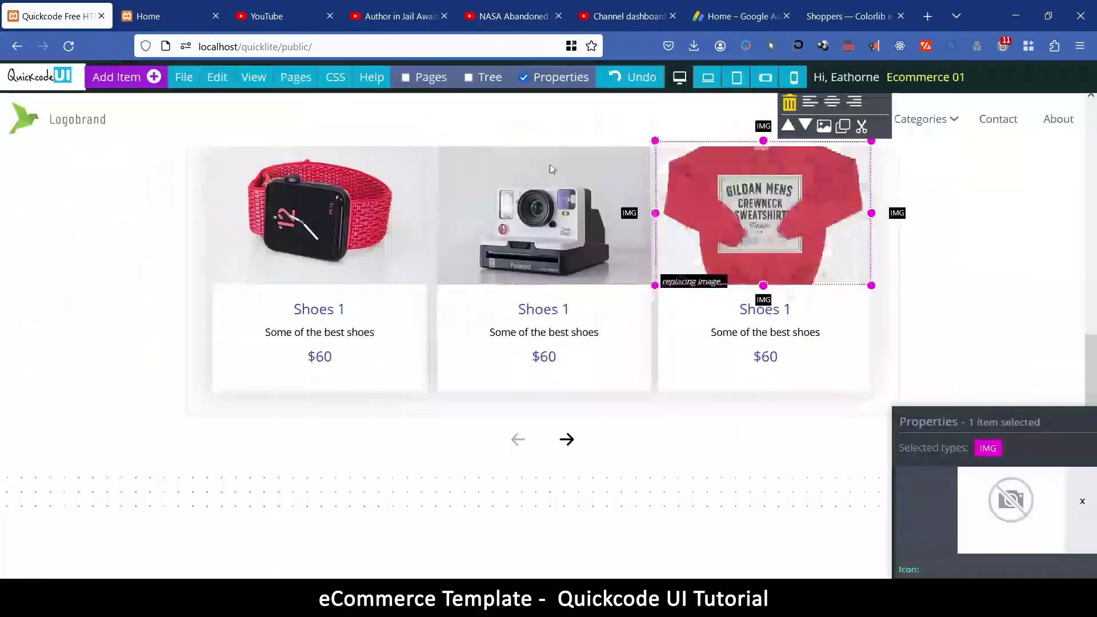
On the Shoes 2 slide, replace the first card's image with the grey headphones and the third's with the green sweatshirt
left_click(567, 451)
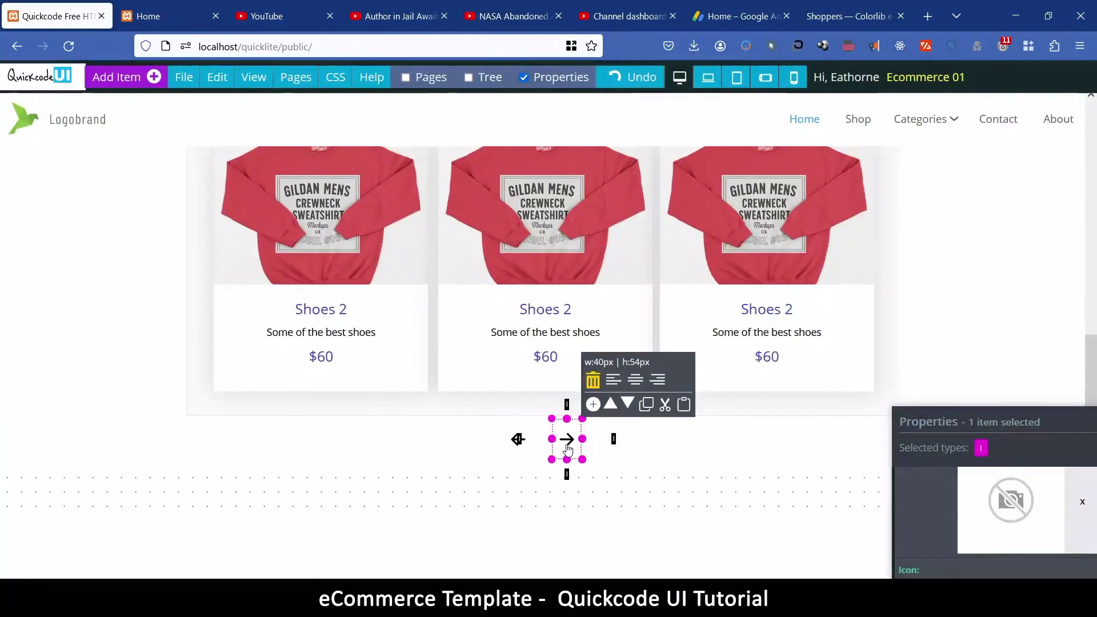
double_click(324, 196)
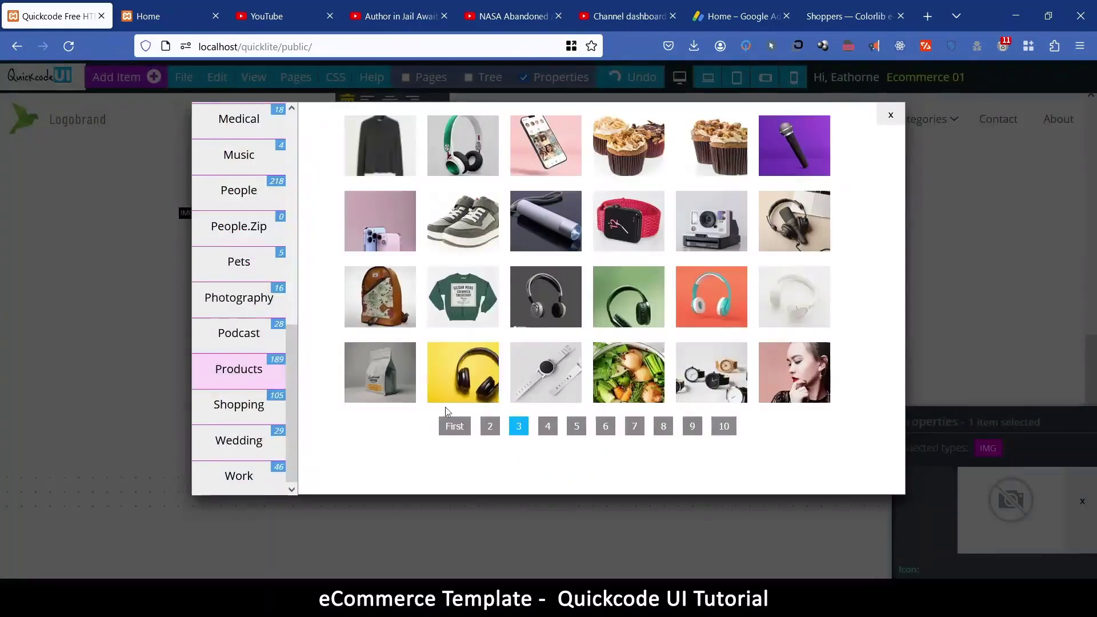
left_click(544, 305)
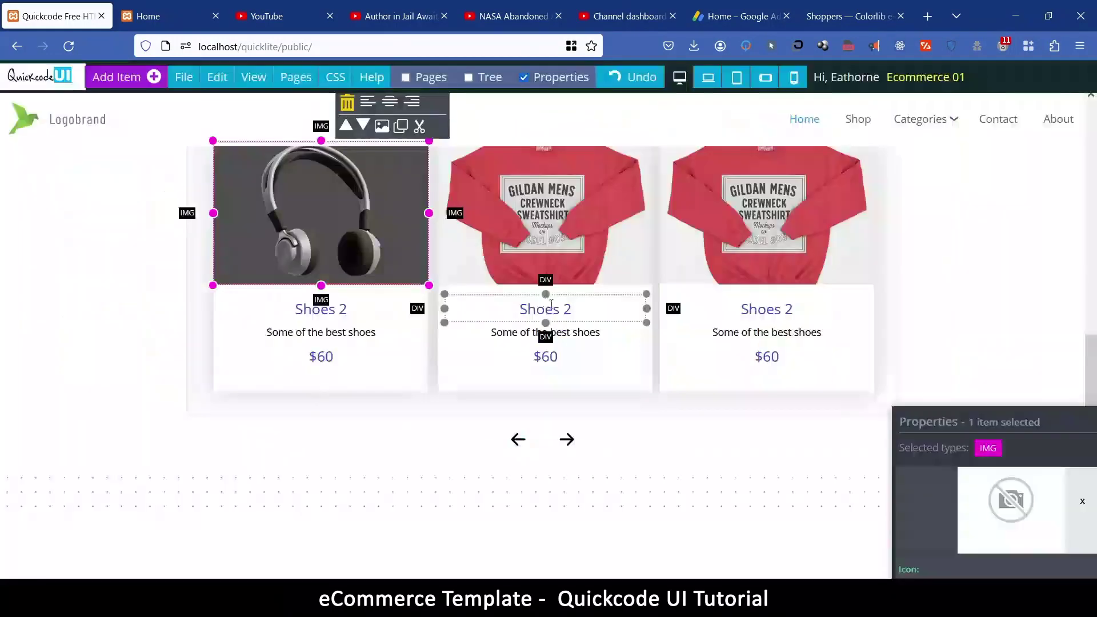
double_click(781, 193)
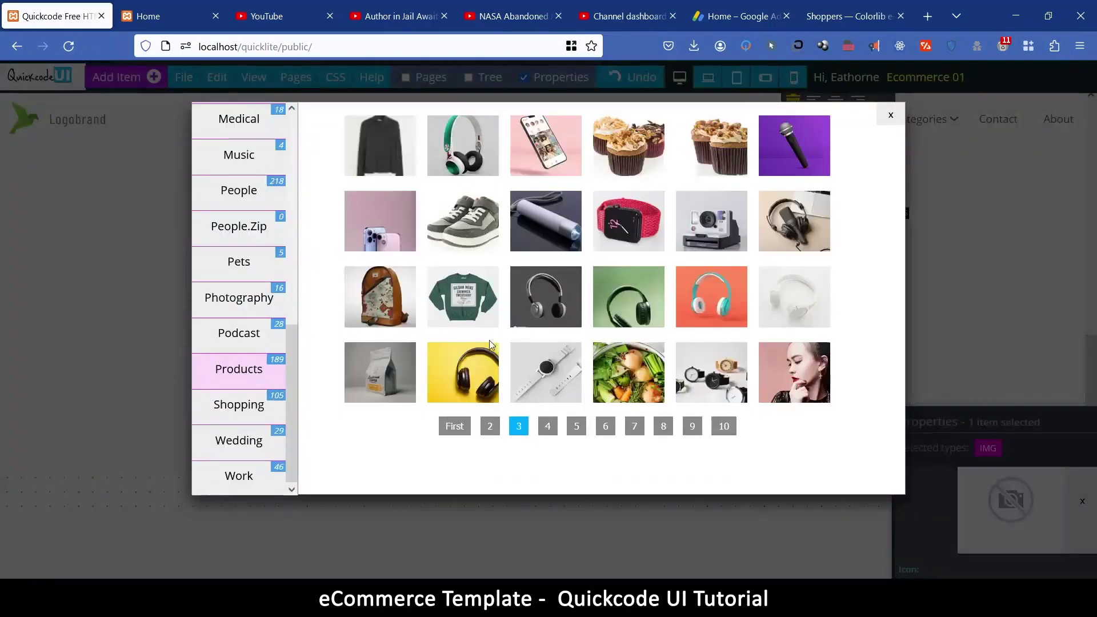
left_click(466, 309)
On the Shoes 3 slide, replace the first card's image with the white sneaker from the first page of Products images
left_click(567, 439)
left_click(388, 250)
double_click(362, 220)
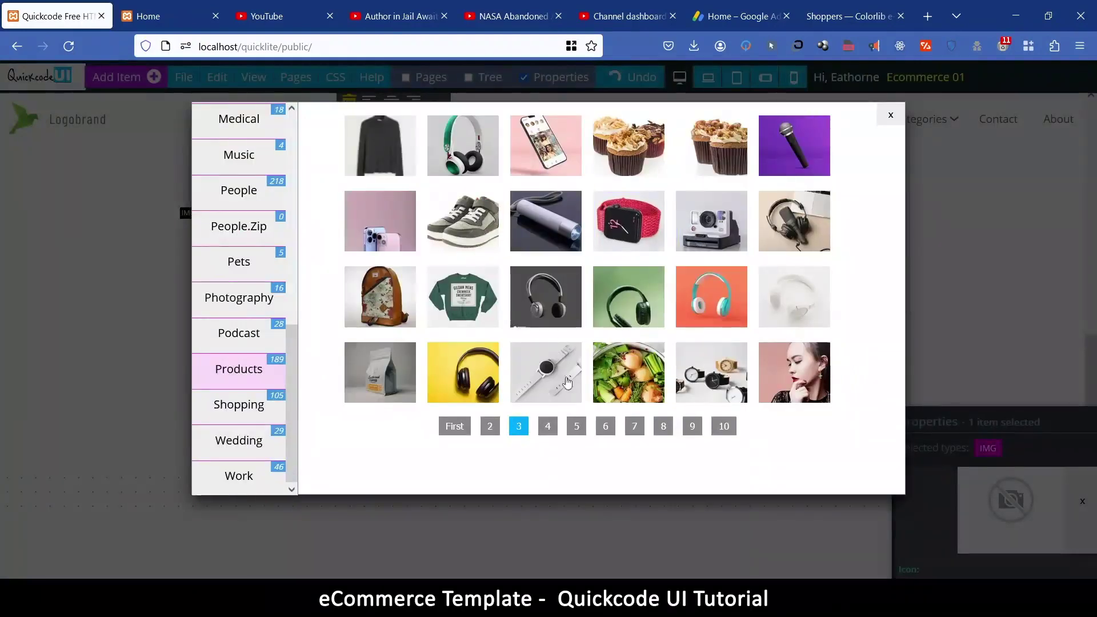
left_click(490, 426)
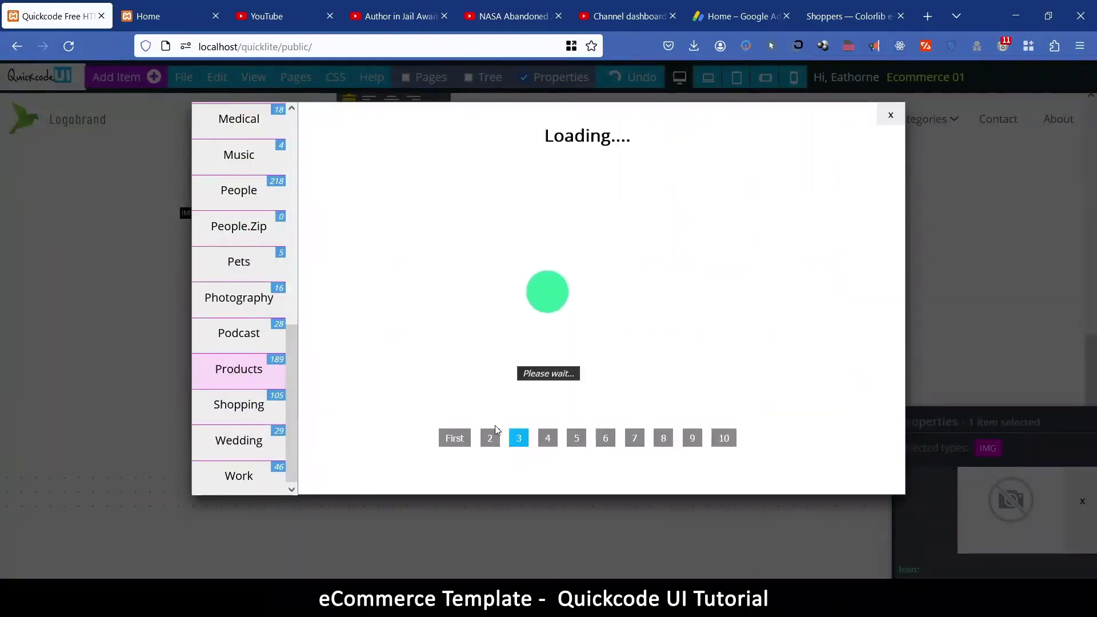
left_click(454, 426)
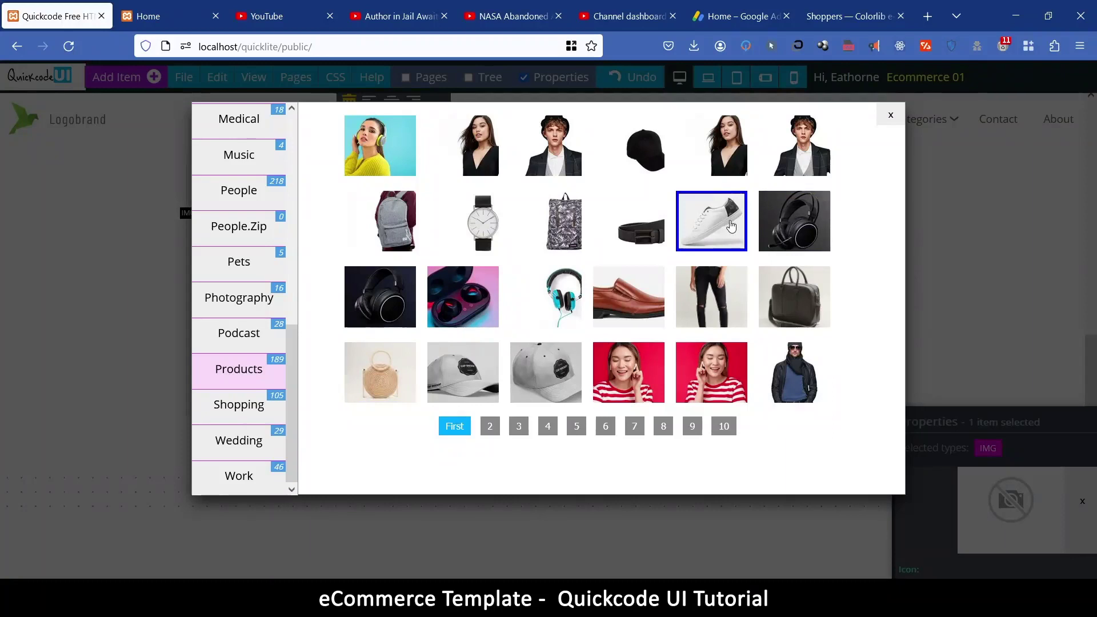
left_click(732, 226)
Replace the second Shoes 3 card's image with the black-strap wristwatch and the third card's image with the grey cap
double_click(581, 207)
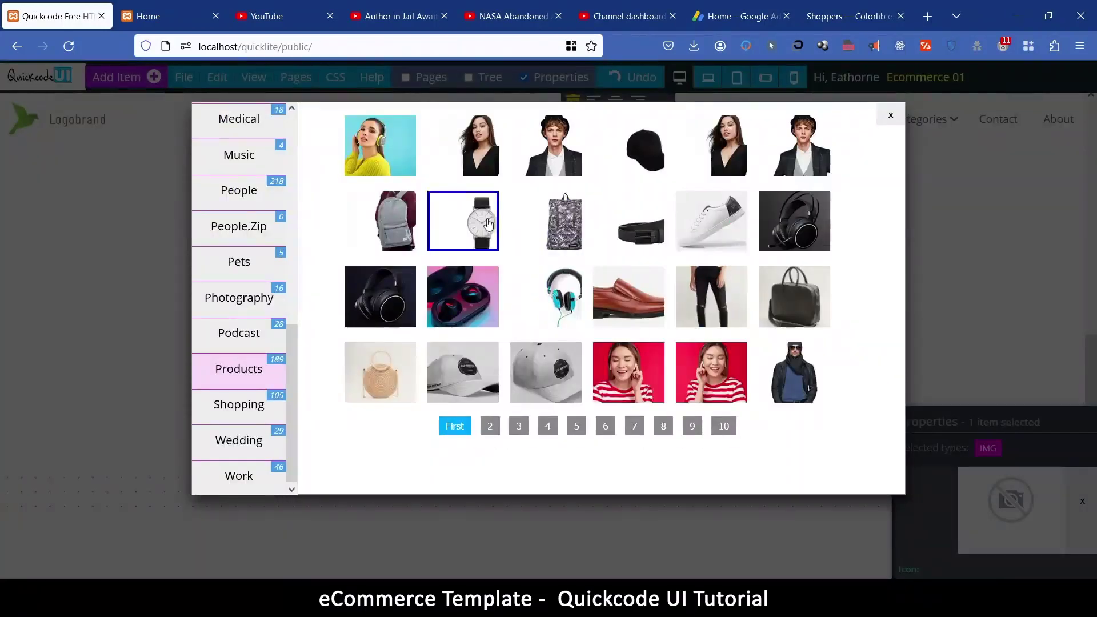
left_click(474, 222)
double_click(764, 213)
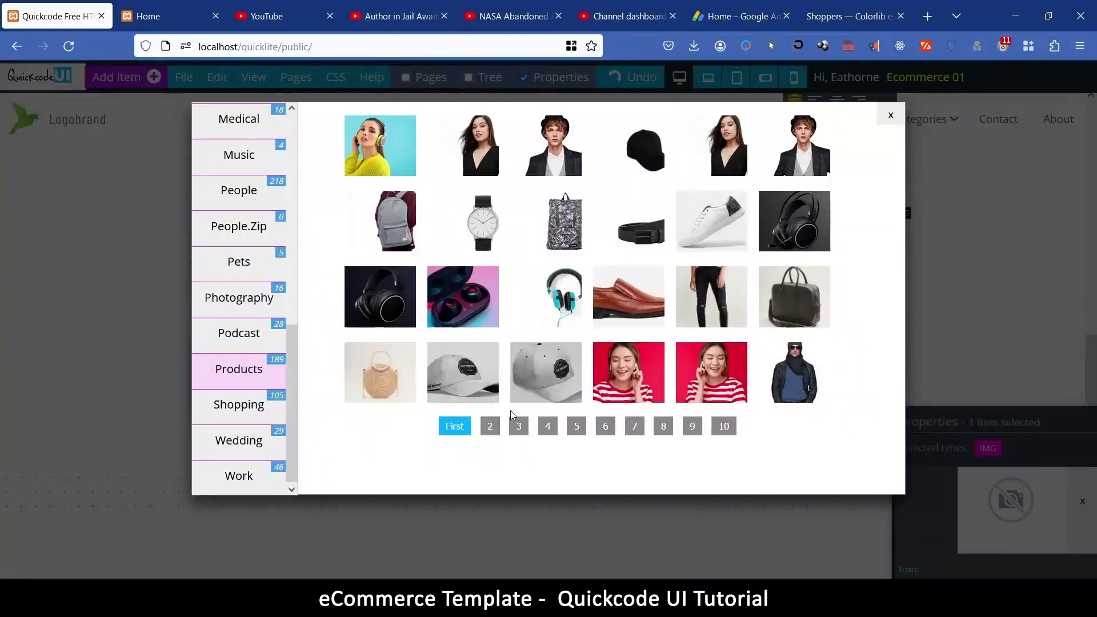
left_click(810, 301)
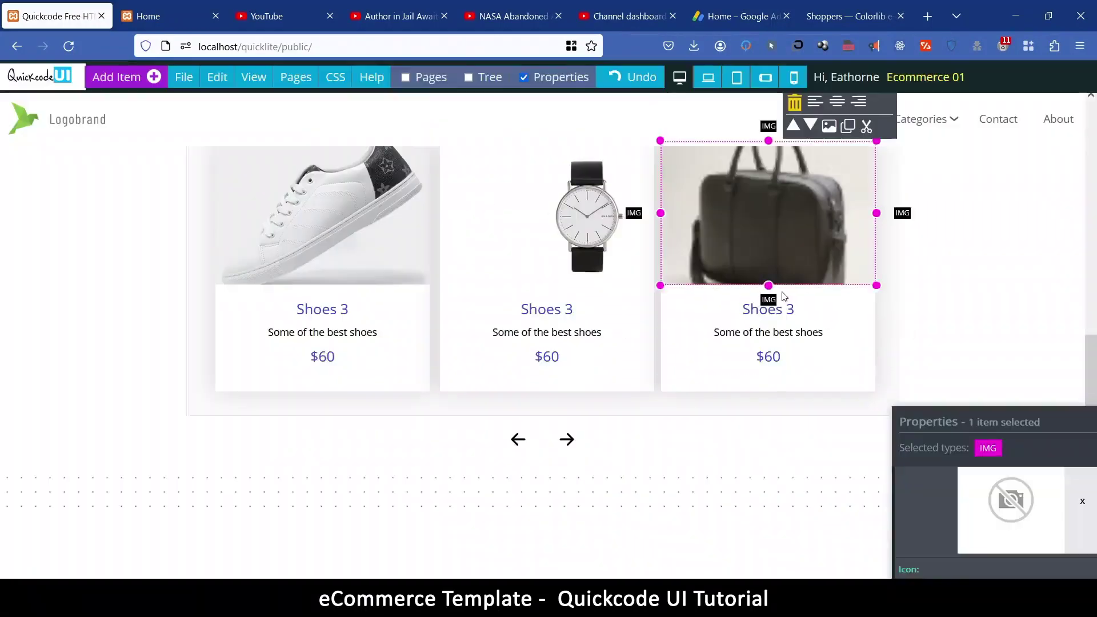
double_click(779, 215)
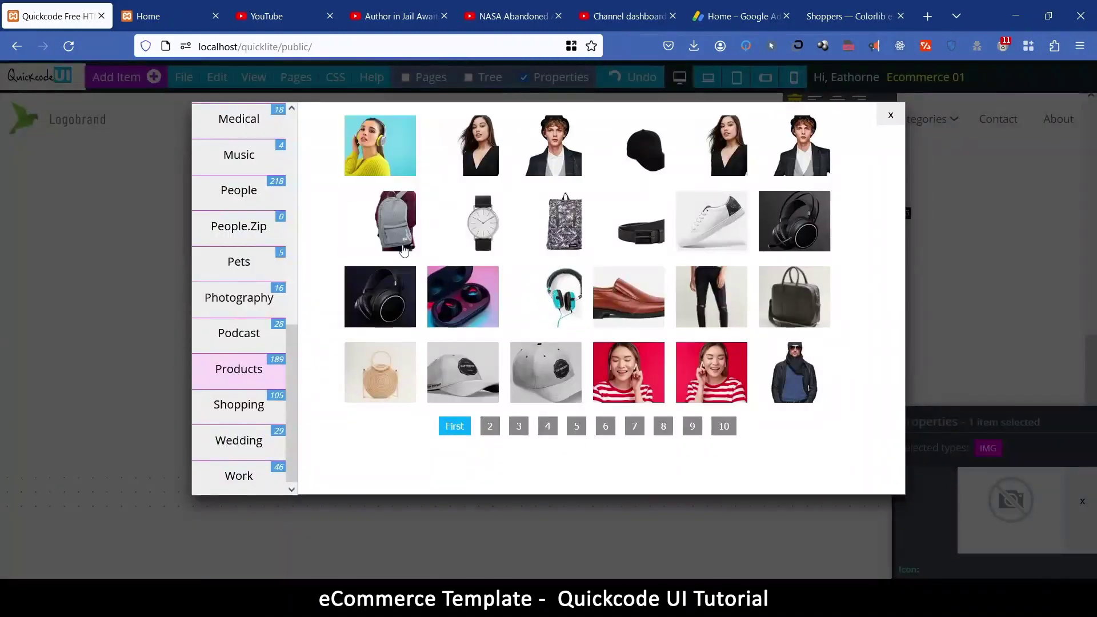
left_click(474, 393)
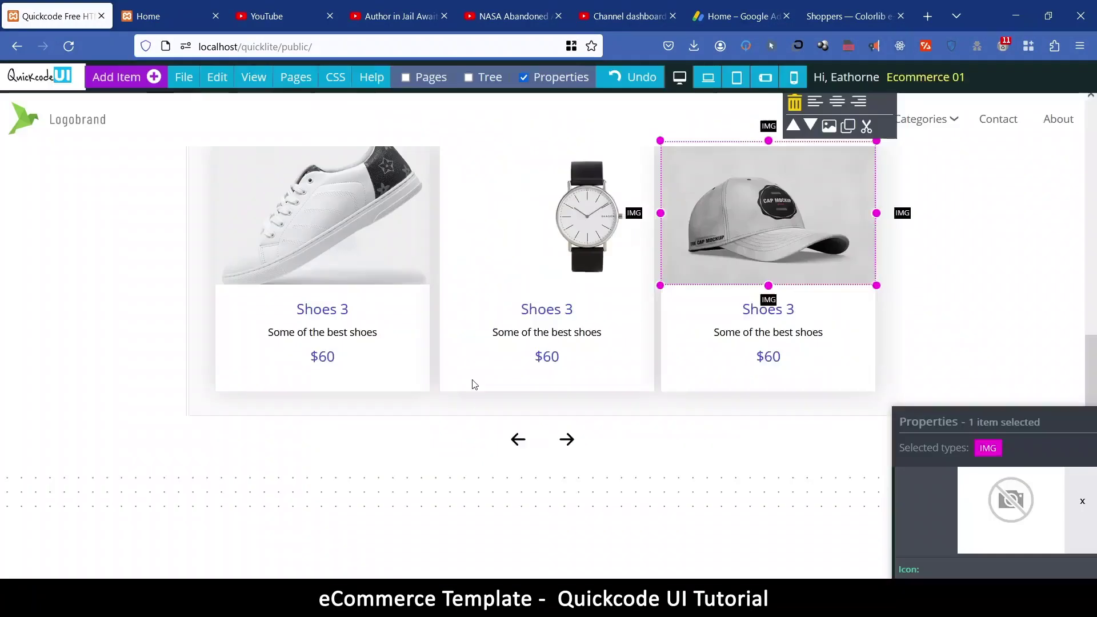
Replace the three Shoes 4 card images with the wireless earbuds, the teal headphones and the brown leather shoe, and return to the Shoes 1 slide
left_click(567, 439)
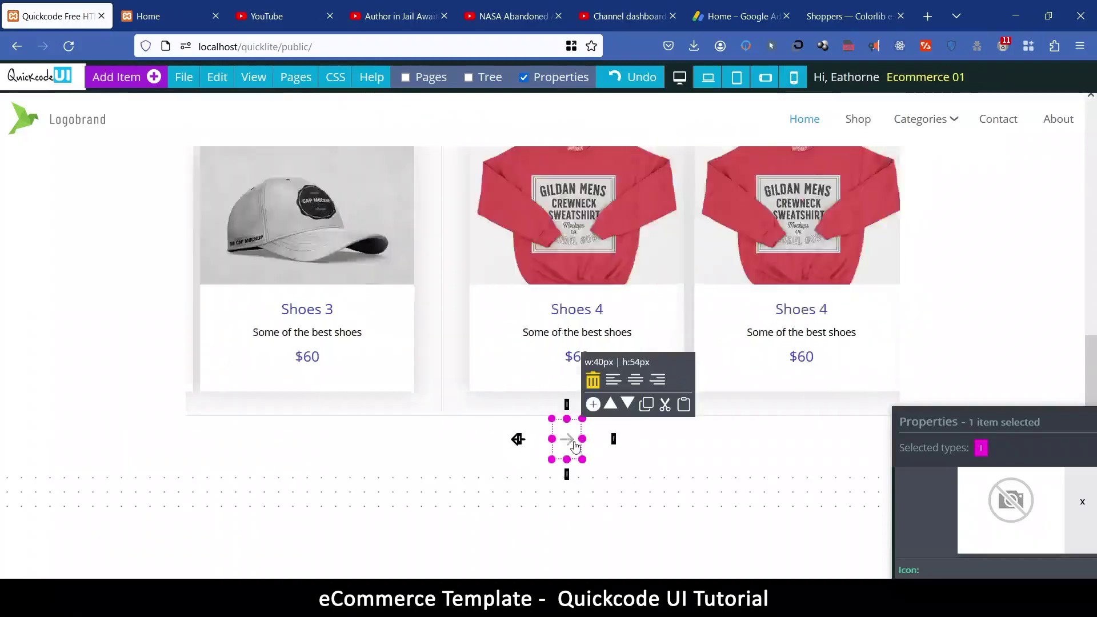
double_click(426, 260)
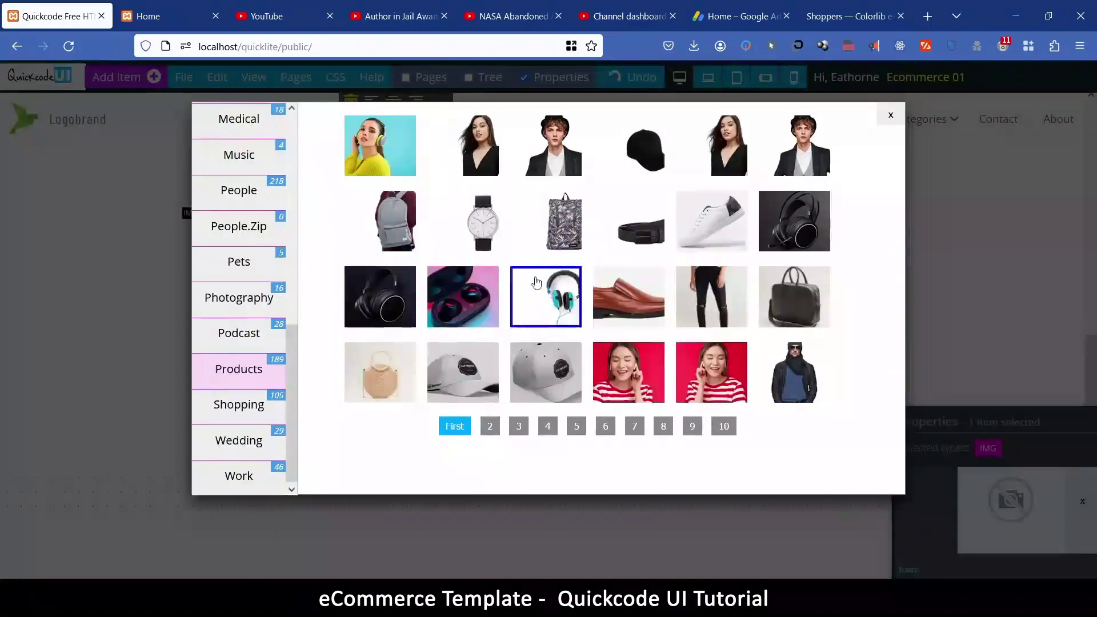
left_click(471, 301)
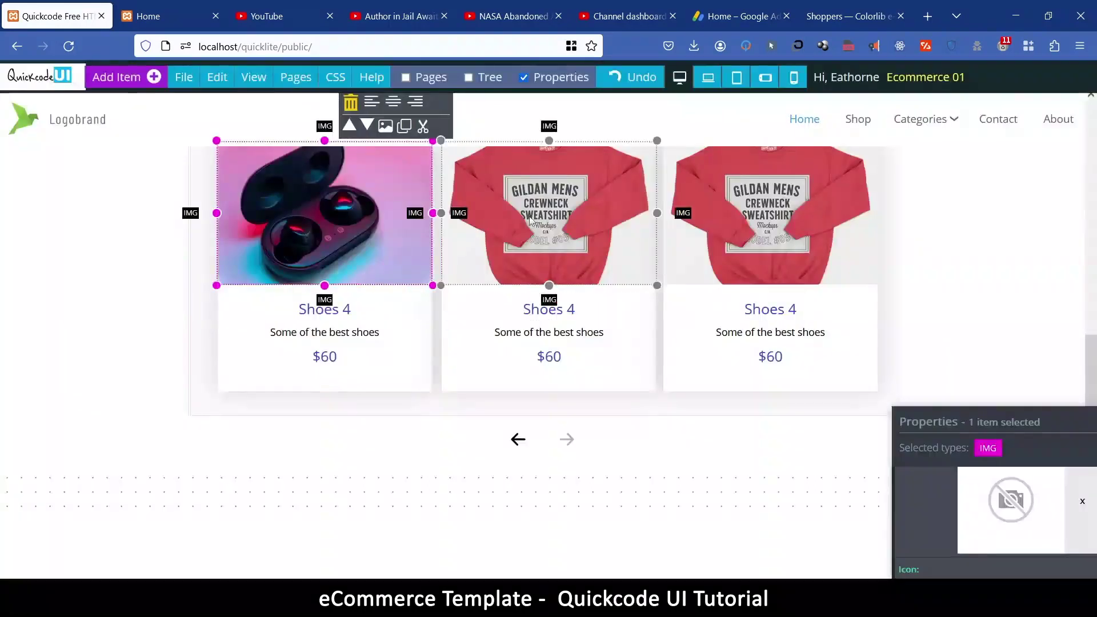
double_click(537, 213)
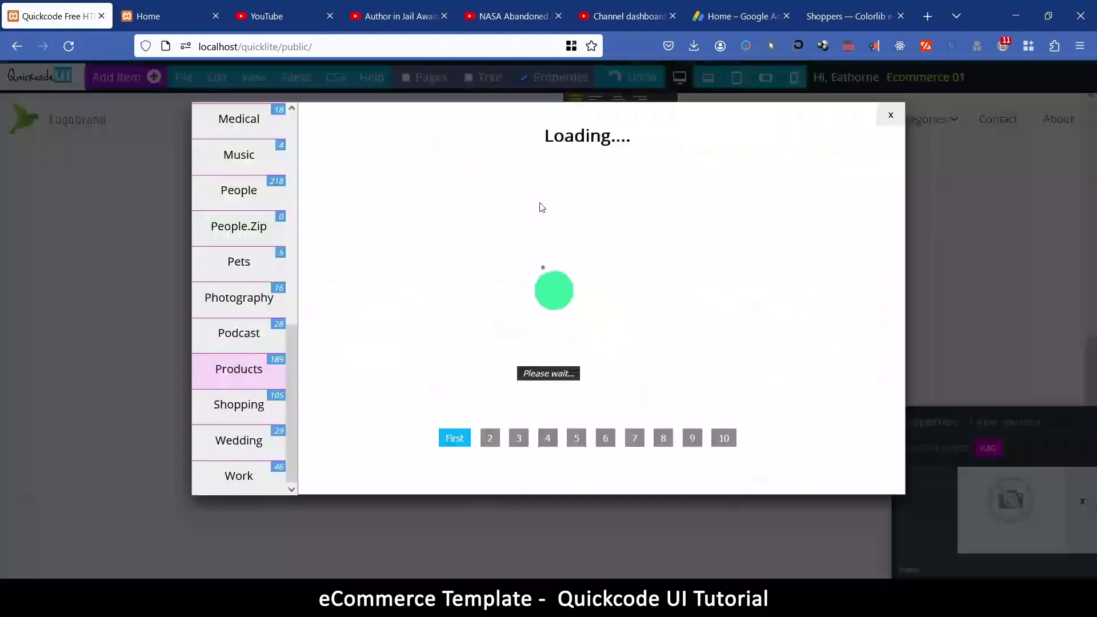
left_click(546, 297)
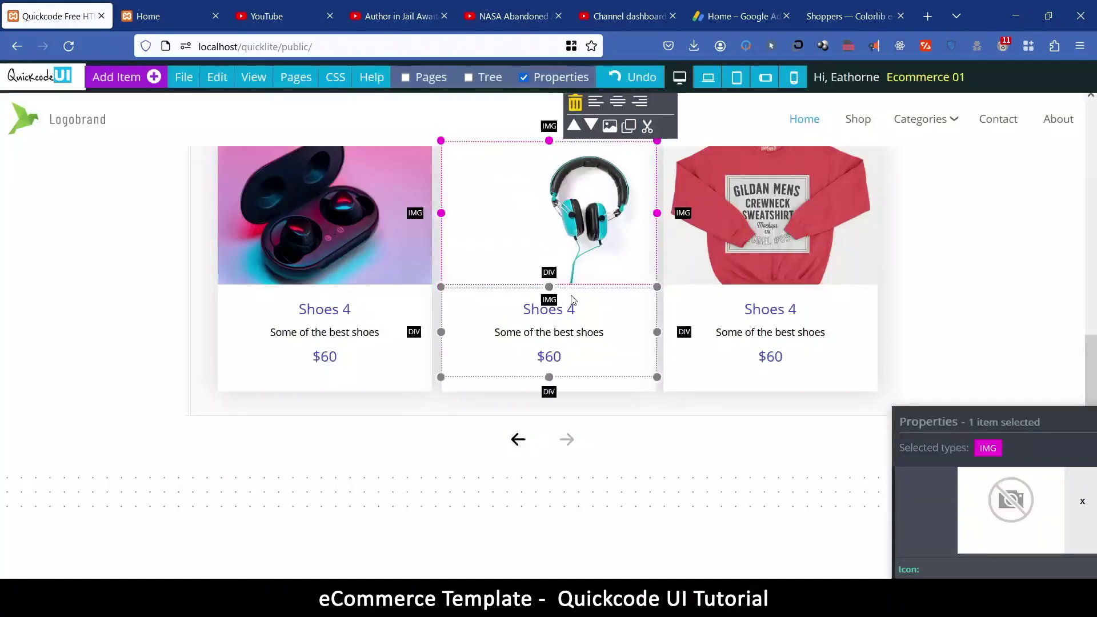
double_click(758, 207)
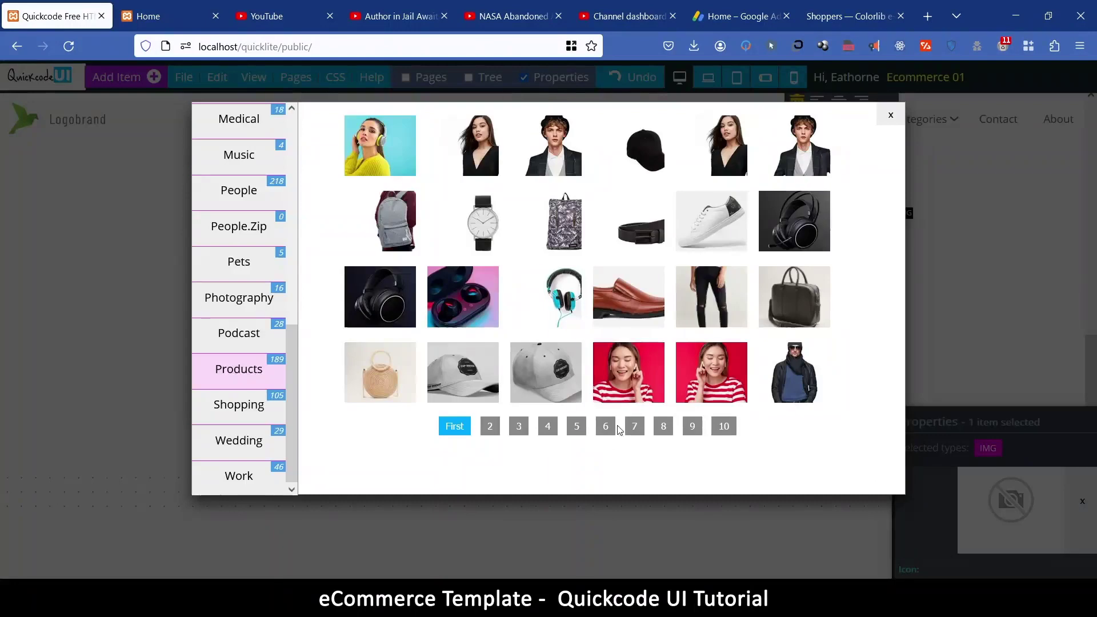
left_click(629, 297)
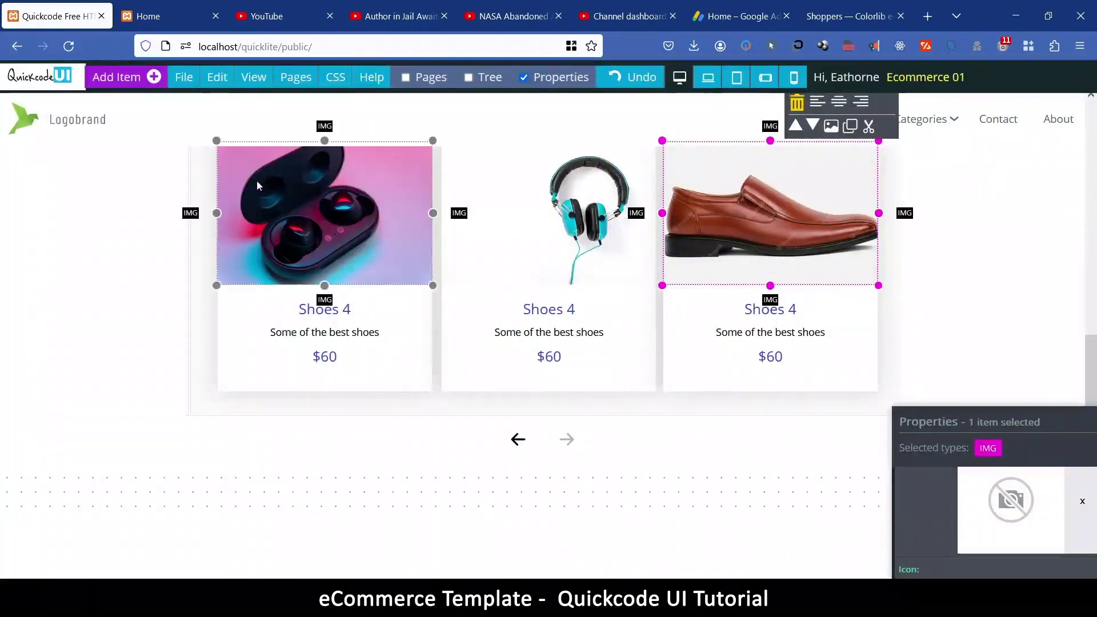
left_click(518, 440)
left_click(517, 444)
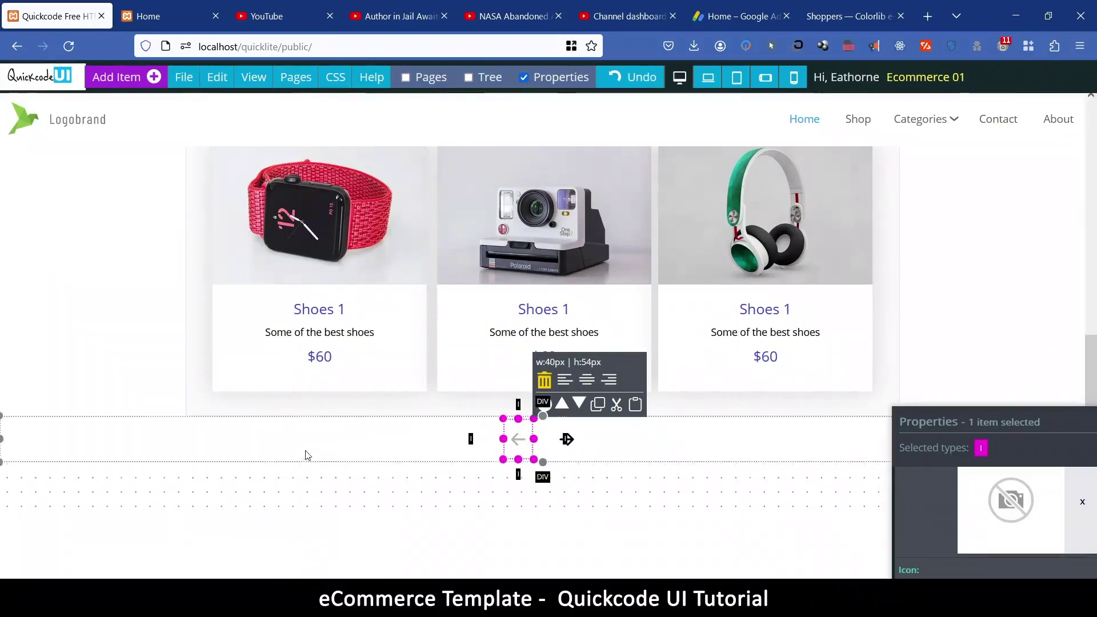
Add the Light Footer 1 footer block below the Featured Products slider
left_click(298, 487)
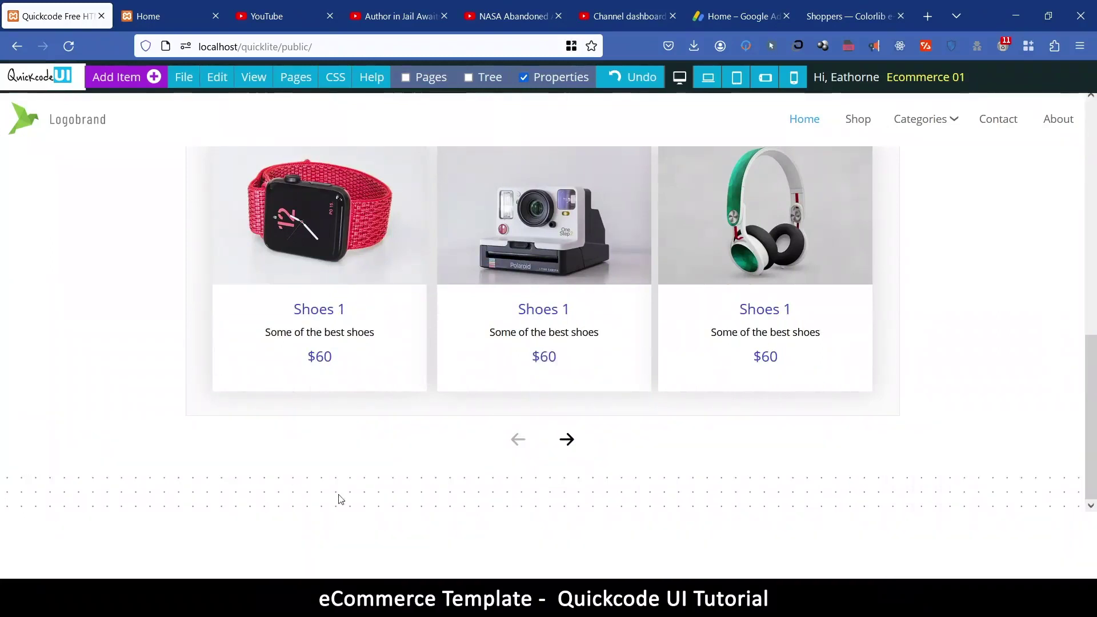
left_click(126, 84)
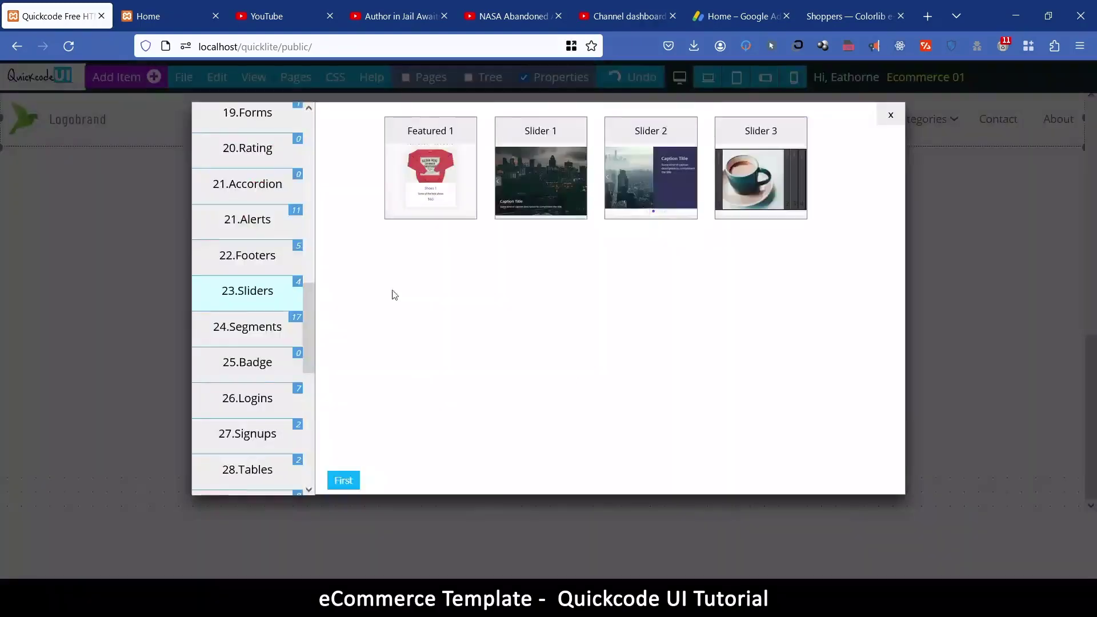
left_click(264, 259)
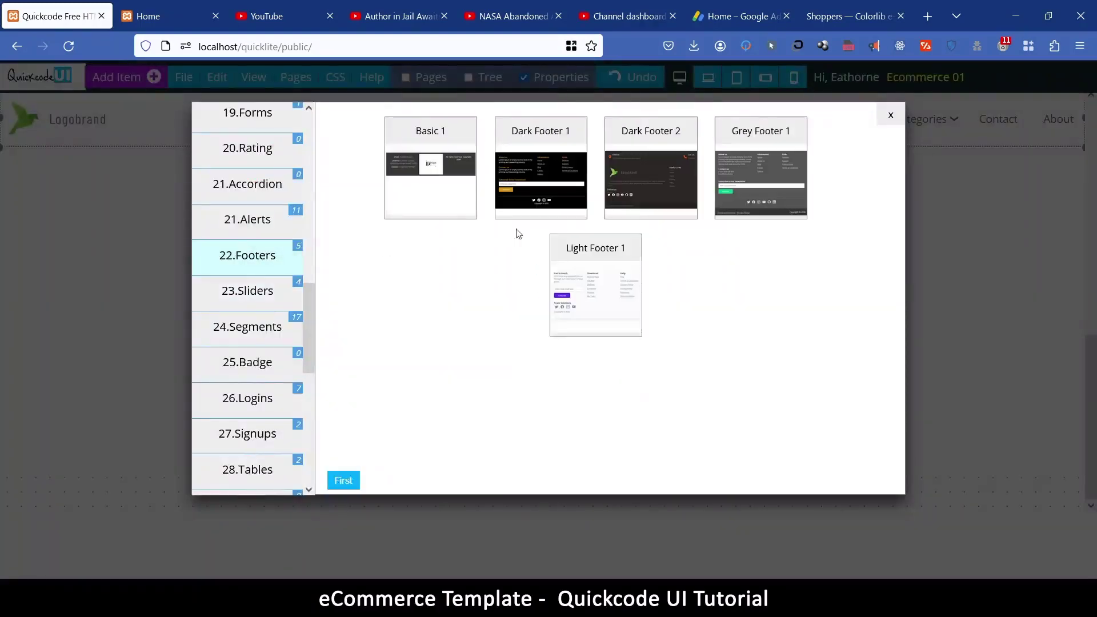
left_click(614, 255)
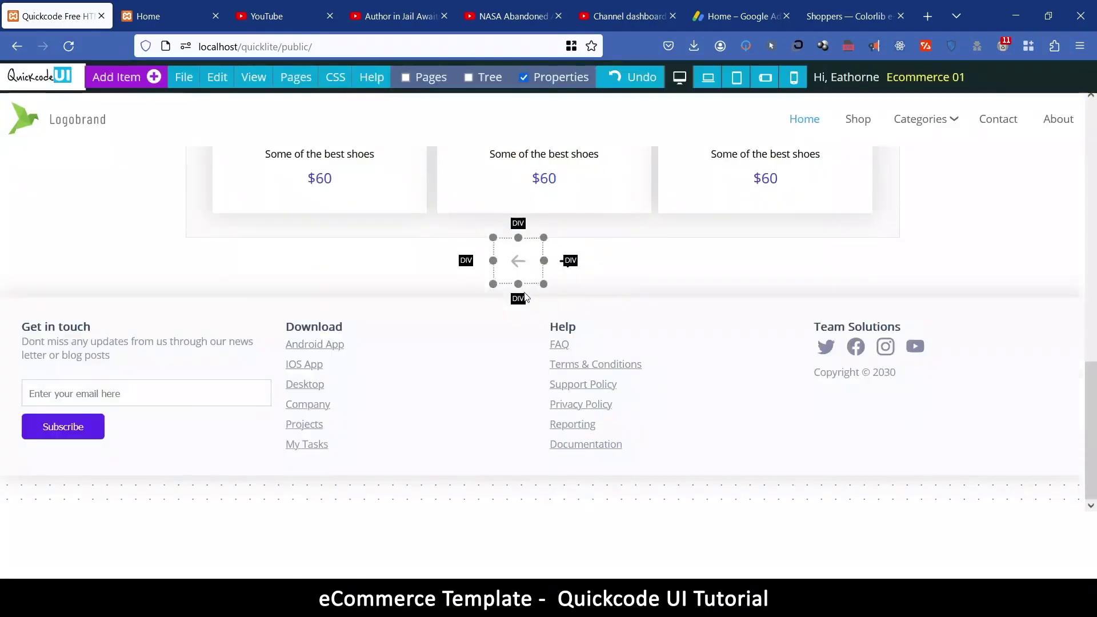
Remove the box shadow from the footer block and close its properties
left_click(252, 476)
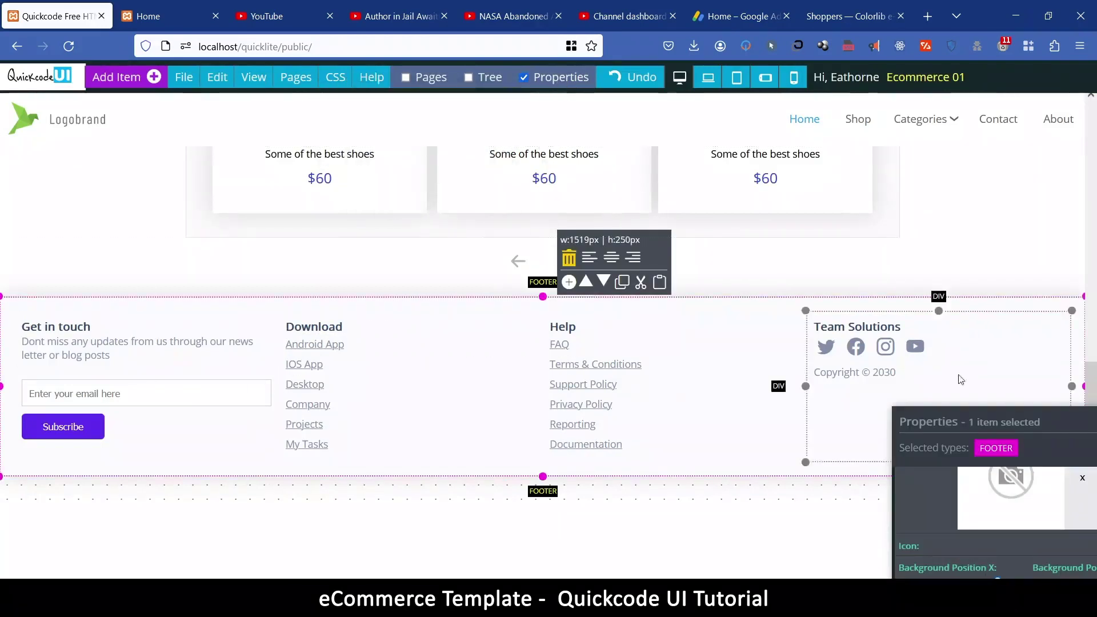
left_click_drag(958, 418, 753, 161)
scroll(839, 384, "up", 2)
scroll(839, 384, "down", 5)
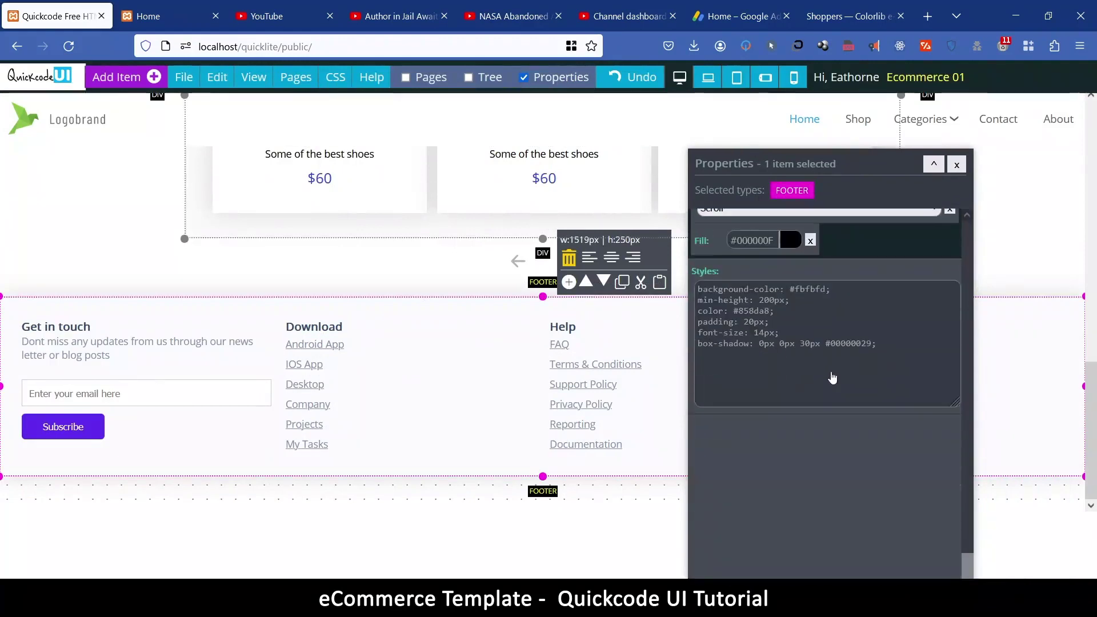
left_click(706, 351)
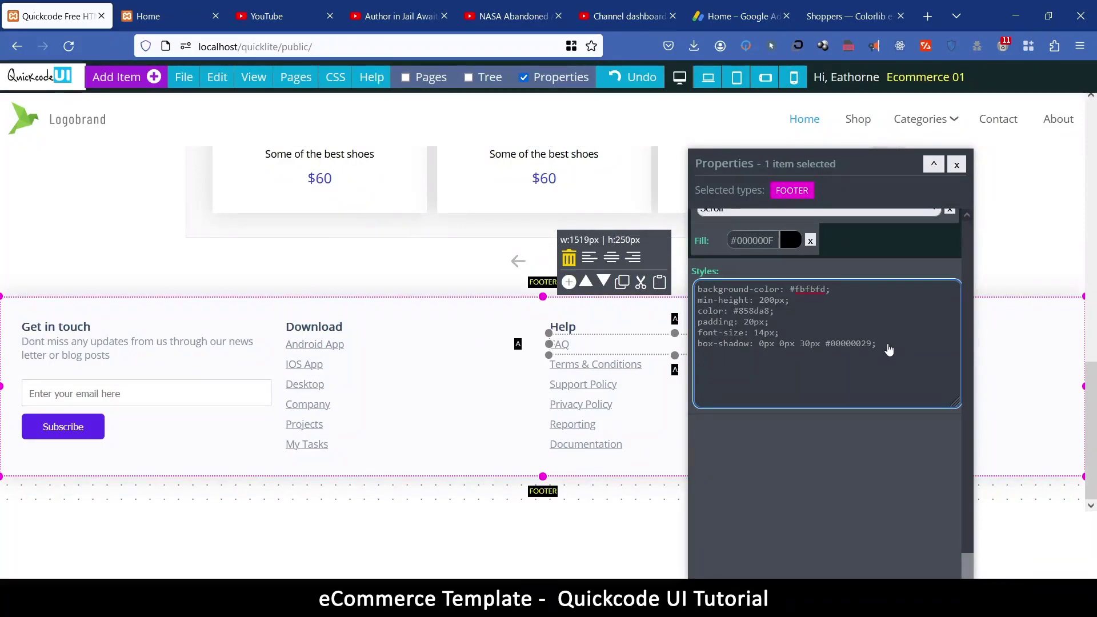
left_click_drag(889, 350, 691, 349)
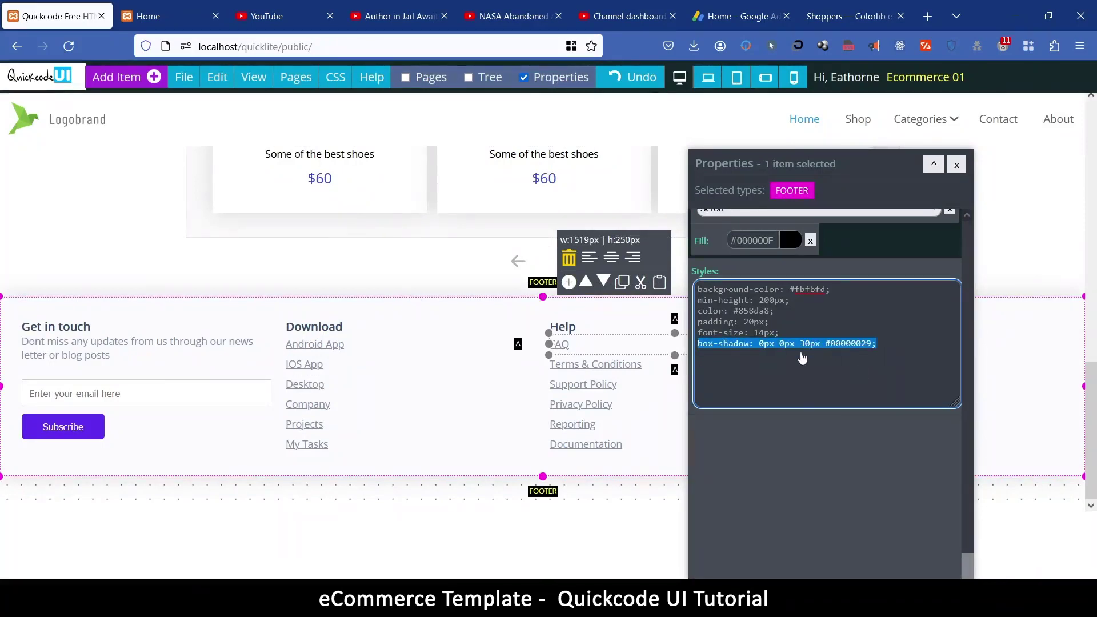
scroll(858, 337, "up", 10)
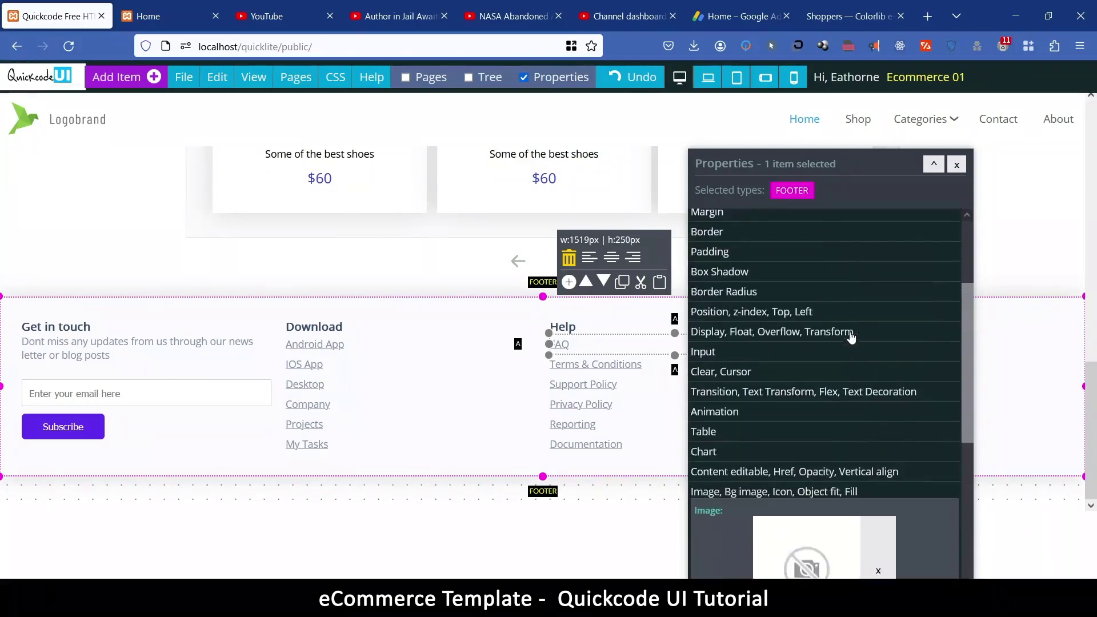
left_click(731, 272)
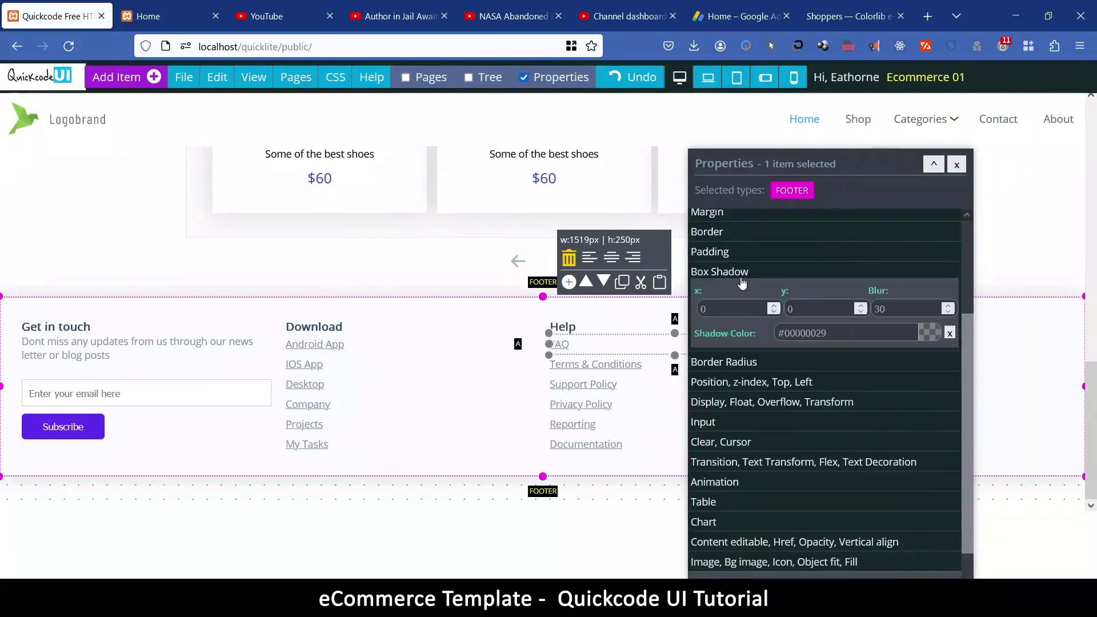
left_click(950, 333)
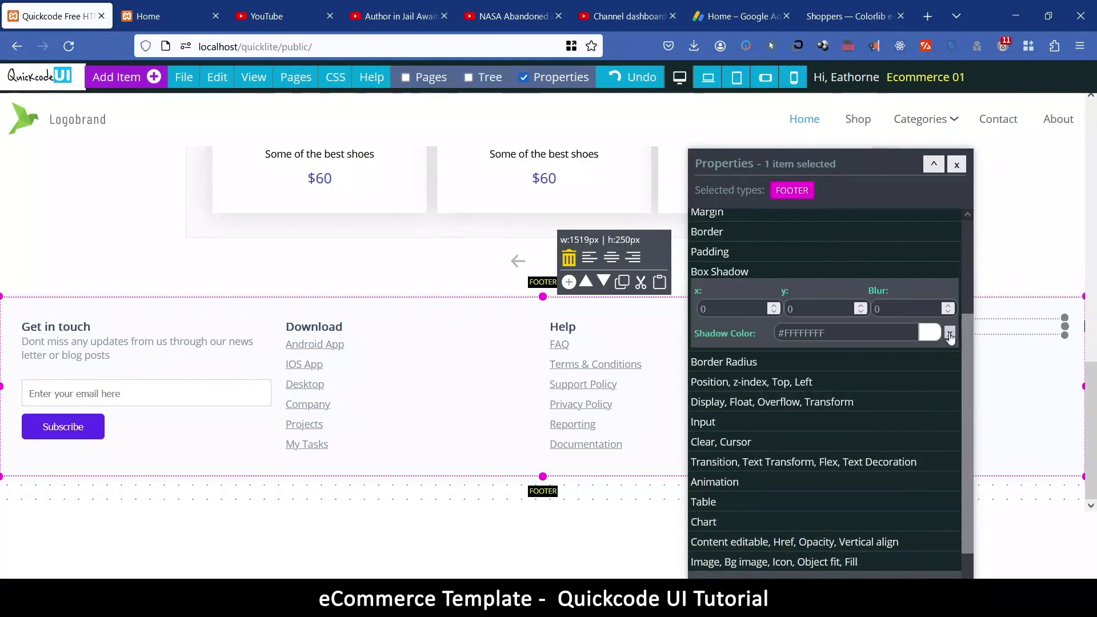
left_click(957, 165)
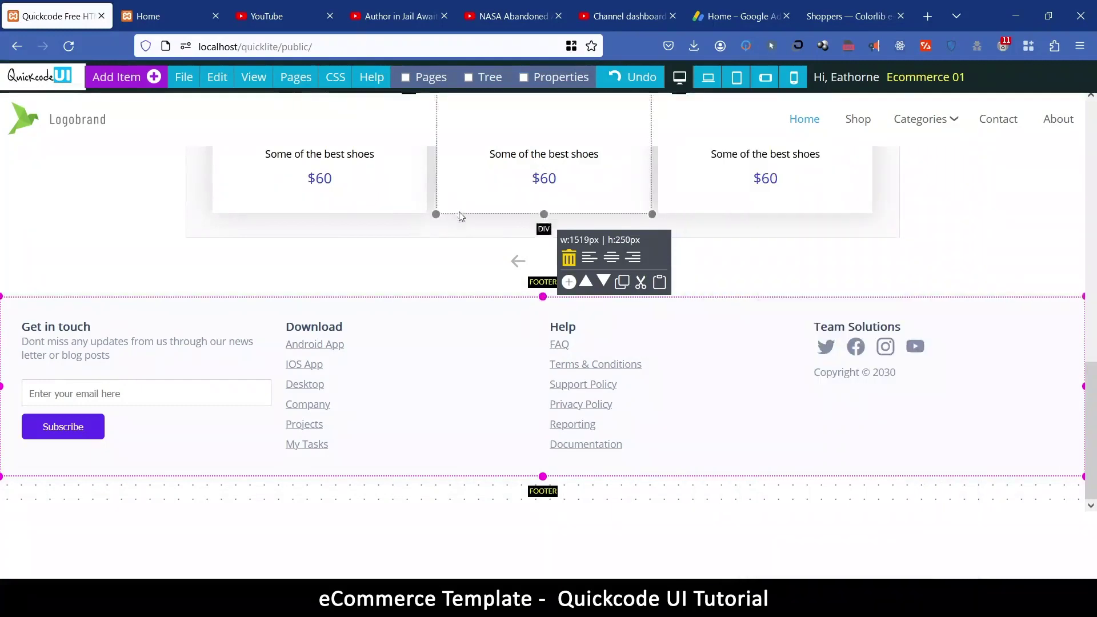
Save the project and open a preview of the page in a new browser tab
left_click(184, 77)
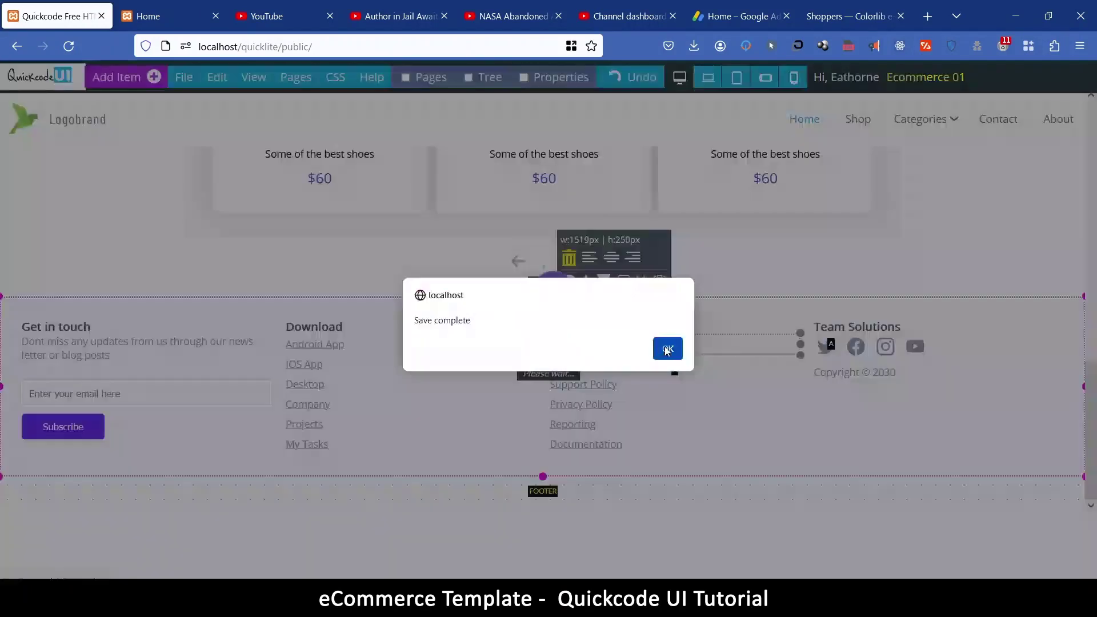
left_click(665, 350)
mouse_move(184, 76)
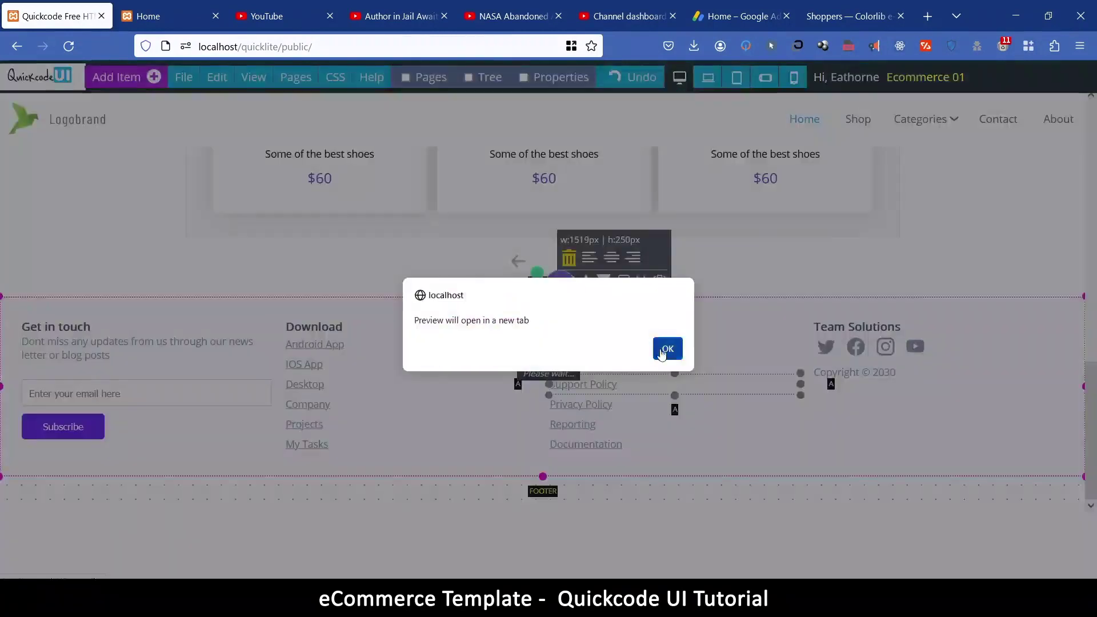
left_click(665, 349)
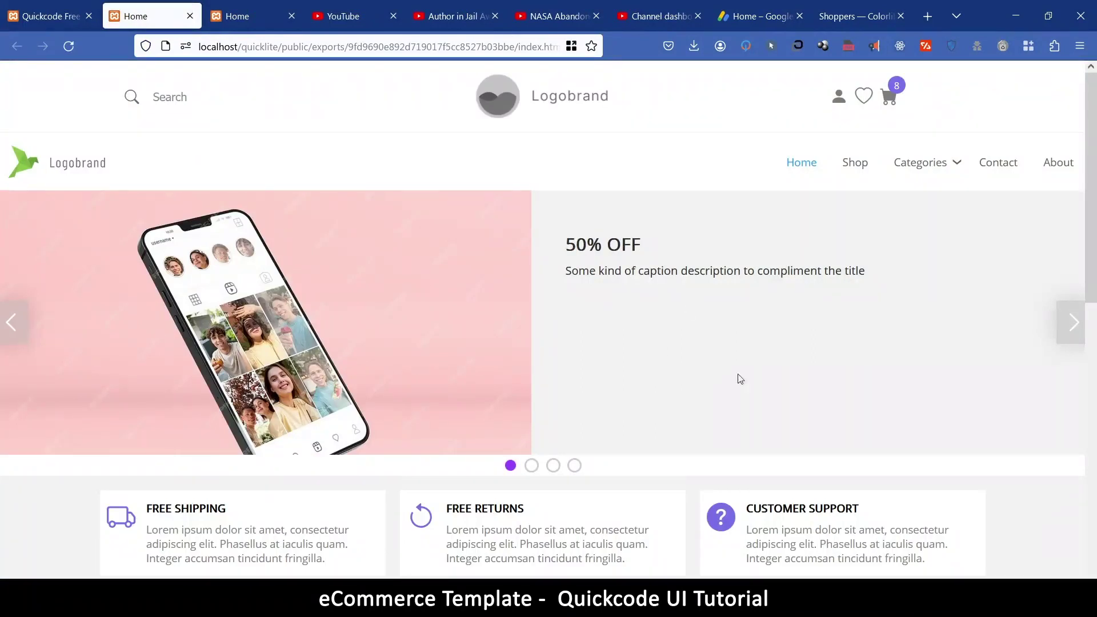
Examine the previewed home page from the header and product slider through the feature cards and Featured Products down to the footer
scroll(635, 200, "down", 3)
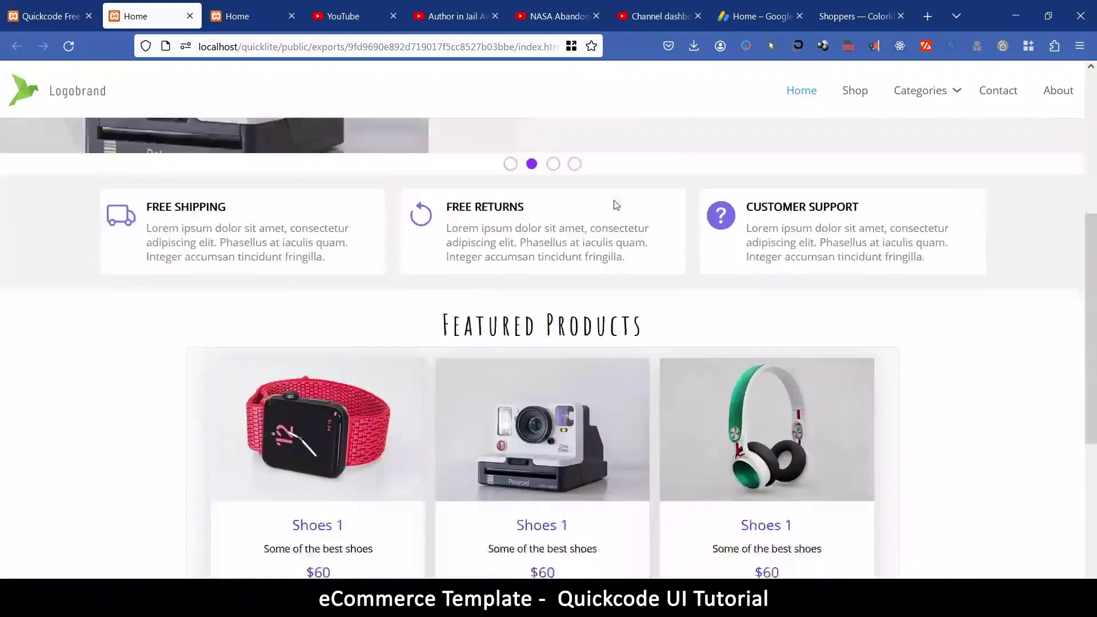
scroll(614, 207, "up", 3)
scroll(586, 308, "down", 6)
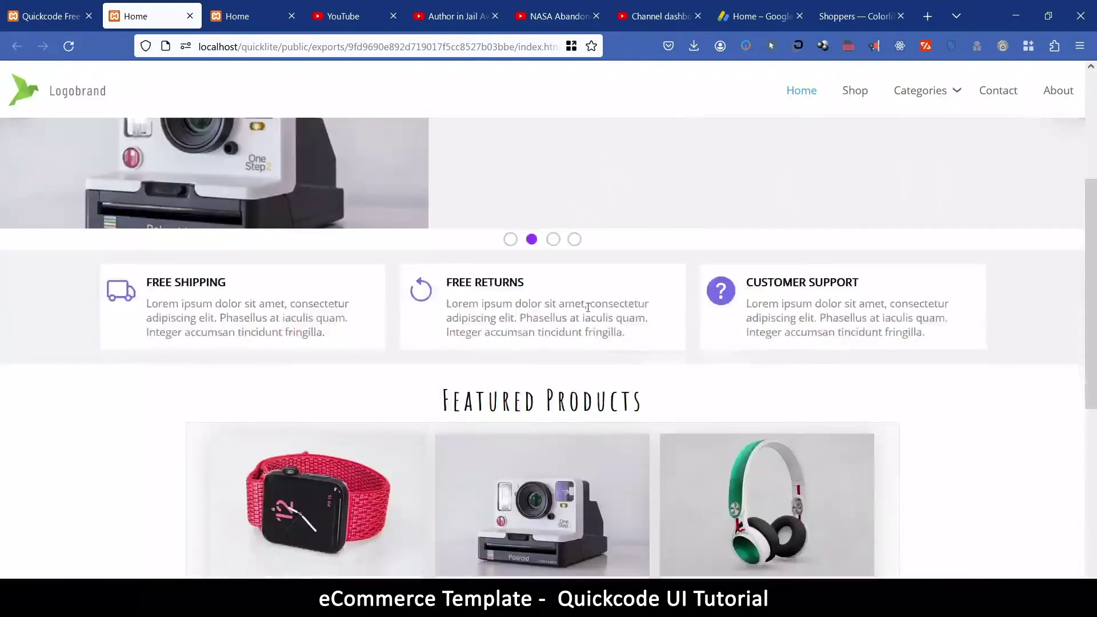
scroll(587, 307, "down", 4)
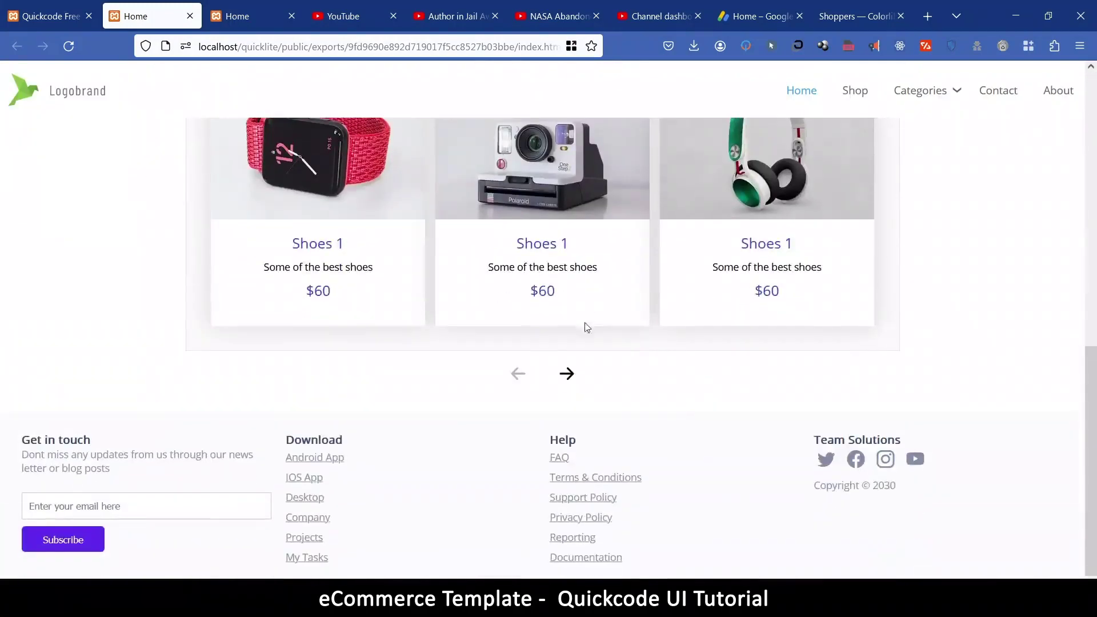
scroll(600, 428, "up", 10)
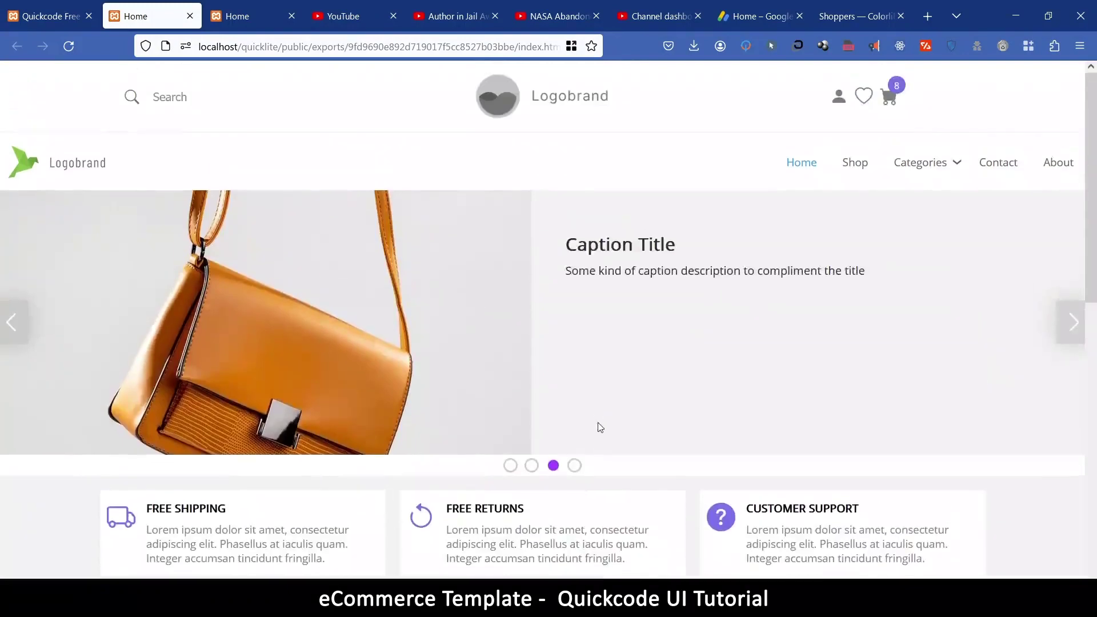
scroll(566, 272, "down", 10)
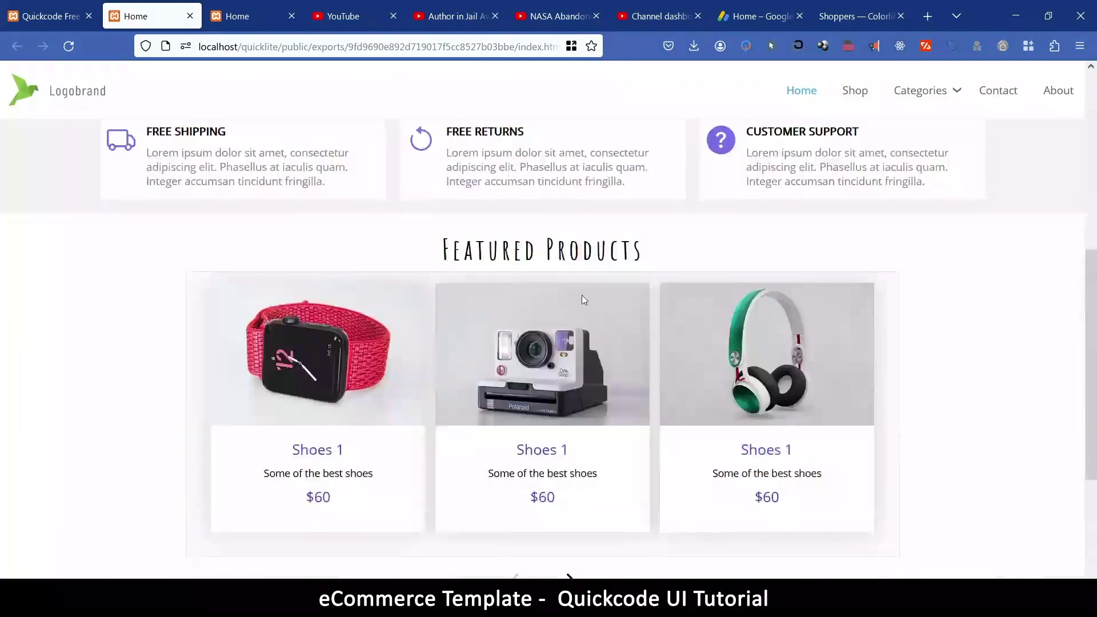
scroll(581, 362, "up", 3)
scroll(581, 366, "down", 3)
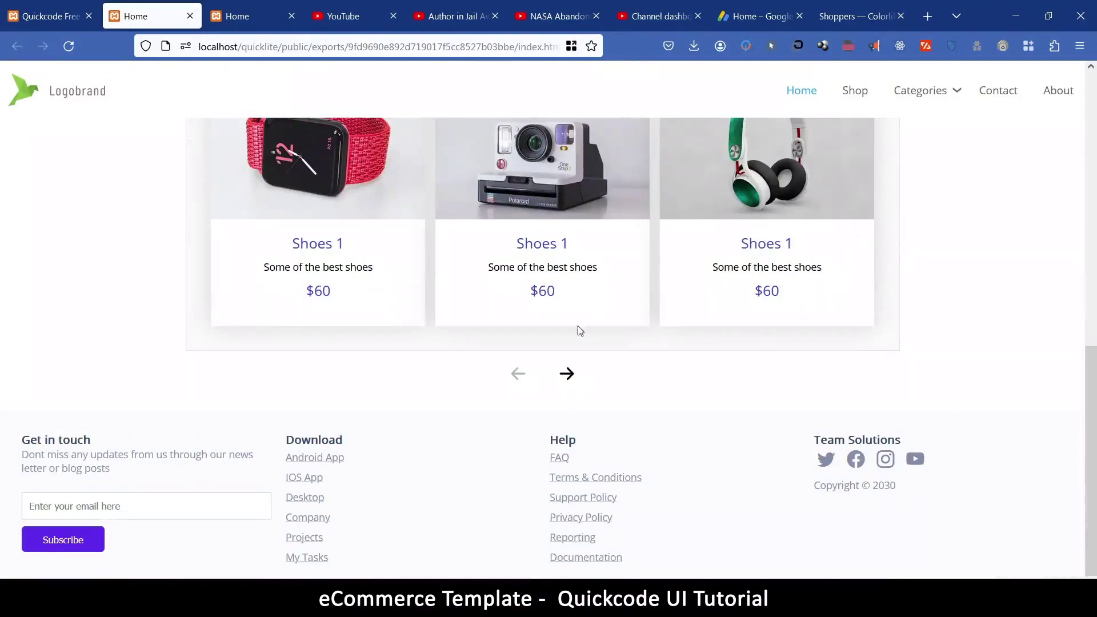
scroll(598, 321, "up", 10)
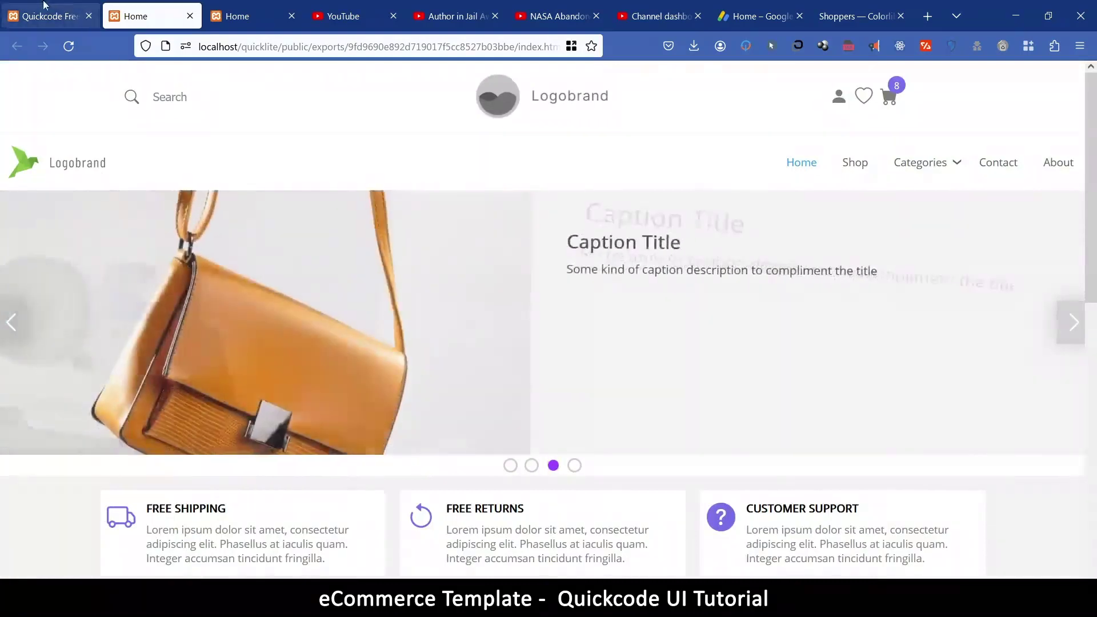
Back in the editor, replace the image on the product slider's 50% OFF slide with the Fashion portrait of the man in a hat against a stone wall
left_click(46, 6)
scroll(411, 200, "up", 10)
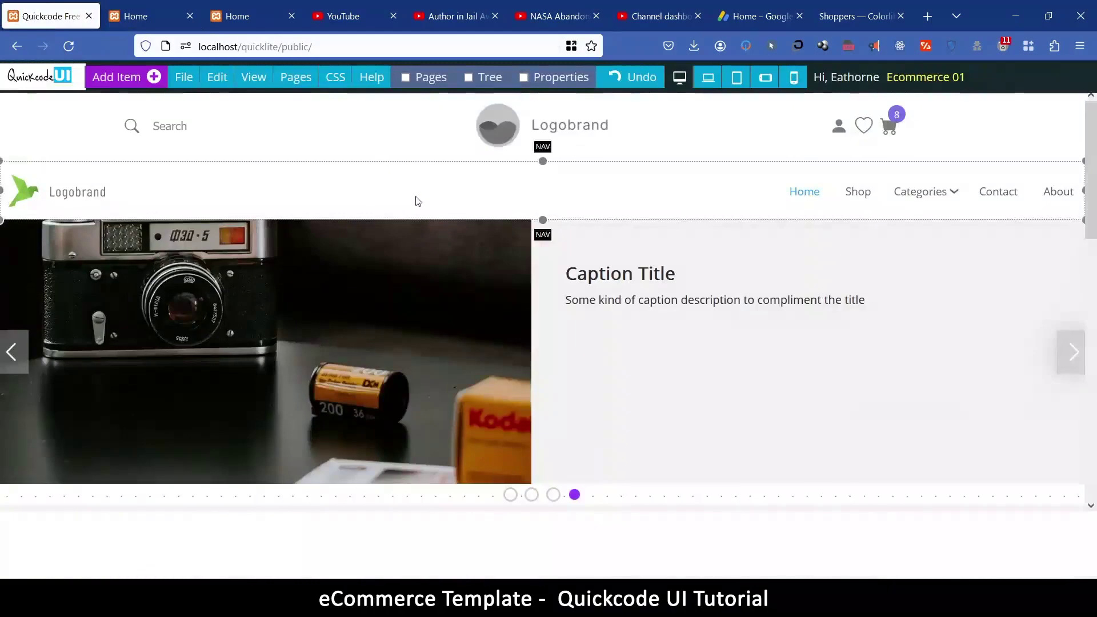
left_click(514, 499)
left_click(272, 306)
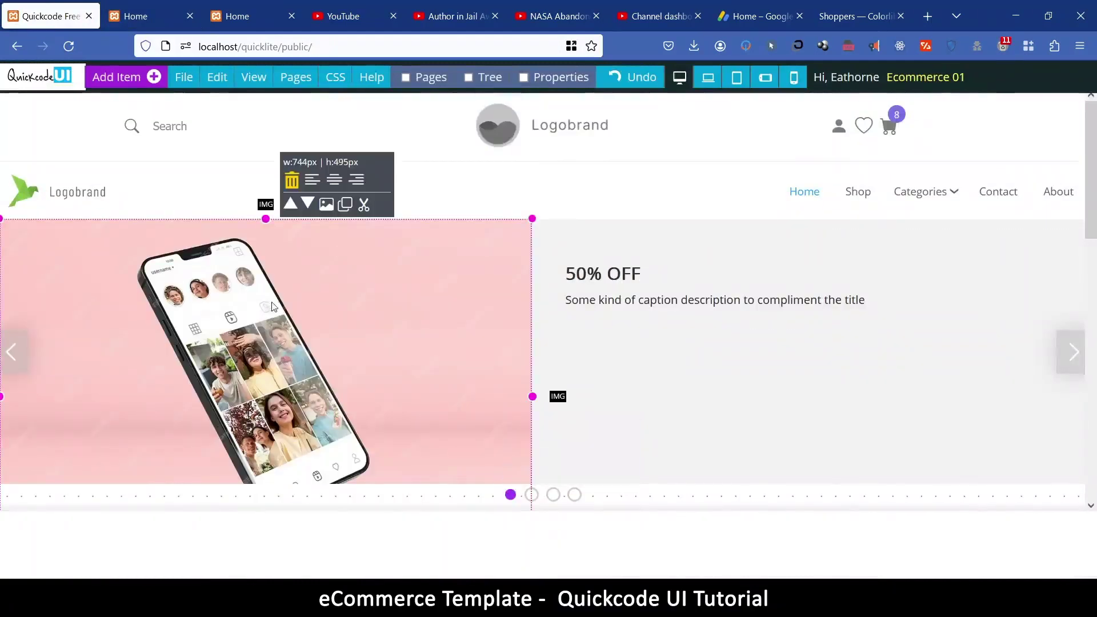
double_click(346, 302)
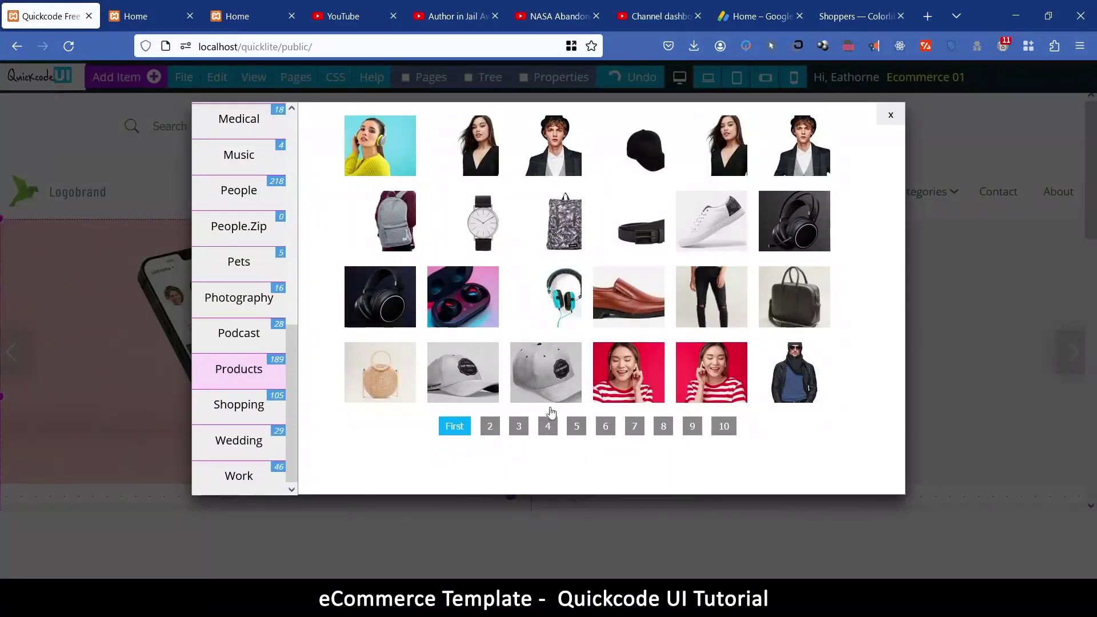
left_click(250, 340)
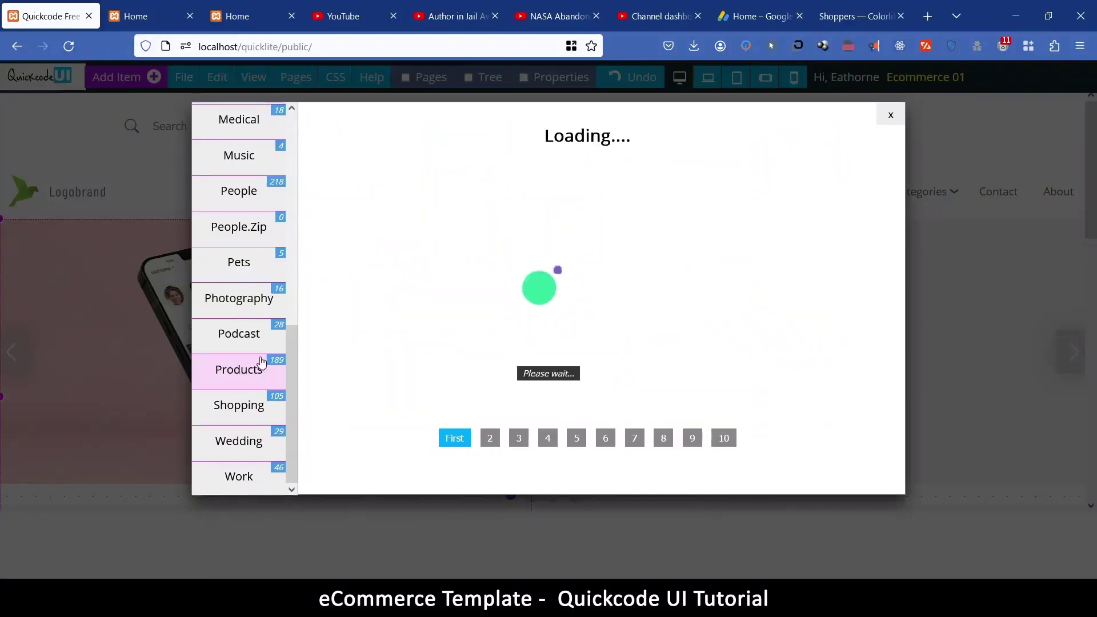
scroll(251, 343, "up", 3)
scroll(251, 220, "up", 3)
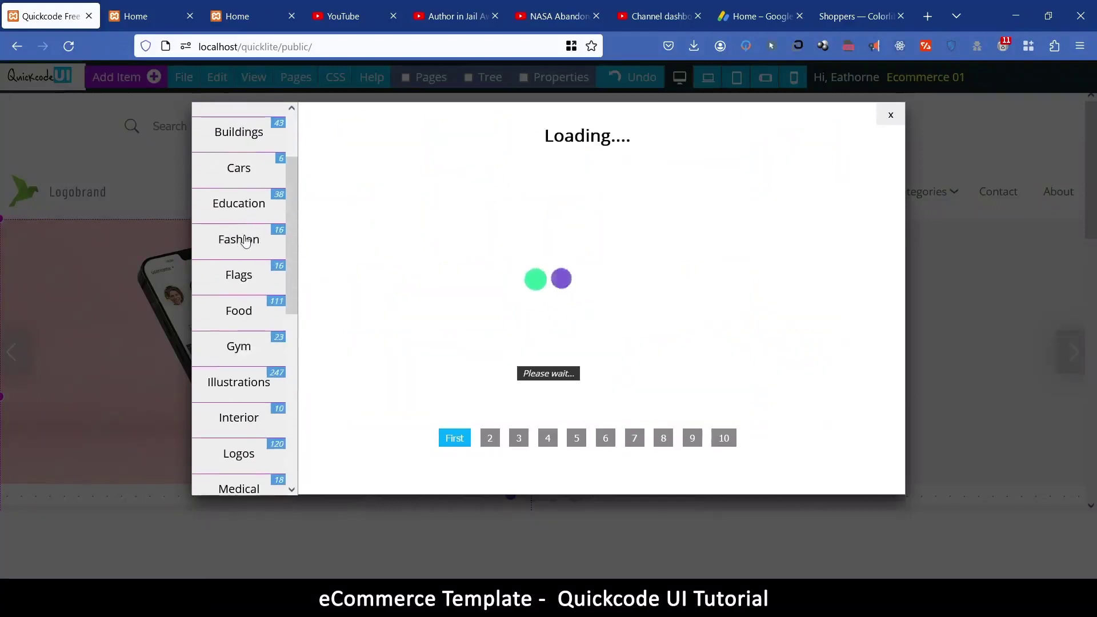
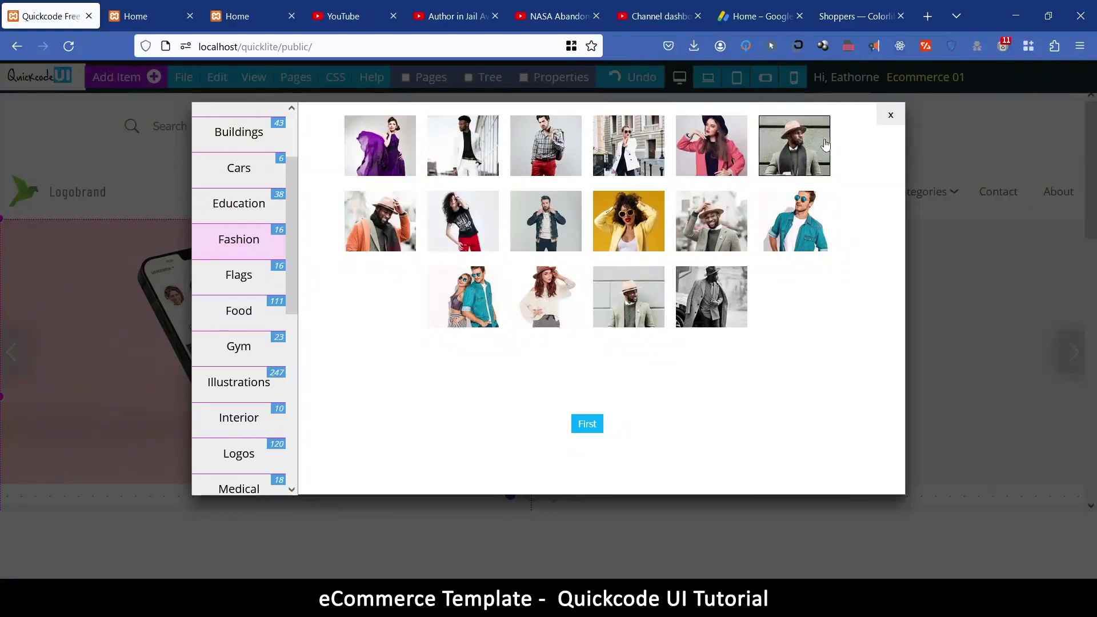
left_click(798, 149)
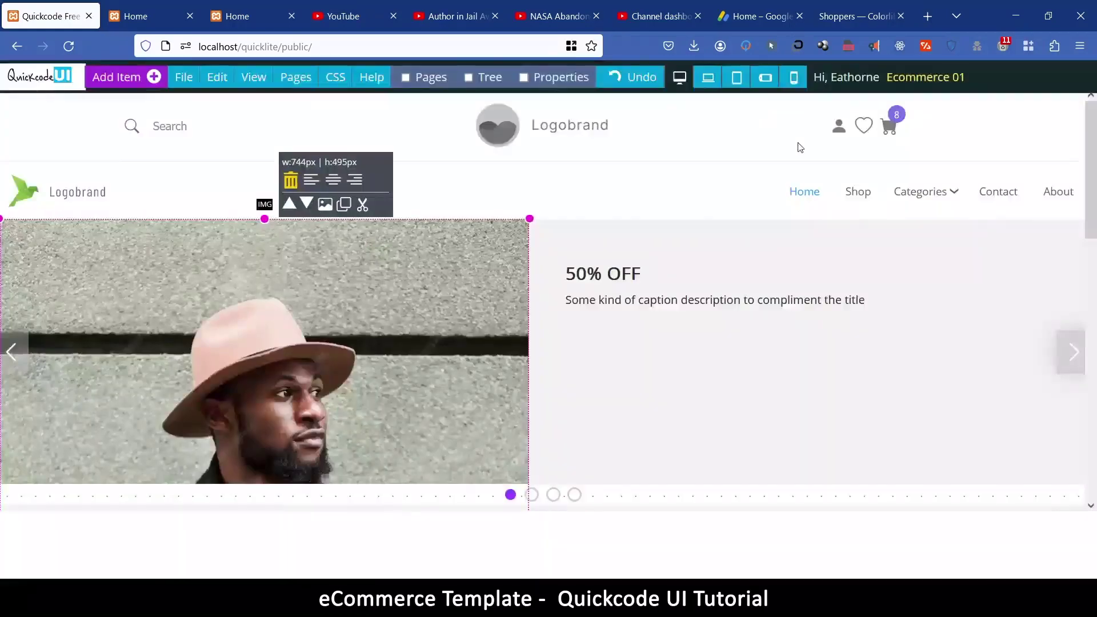
double_click(337, 325)
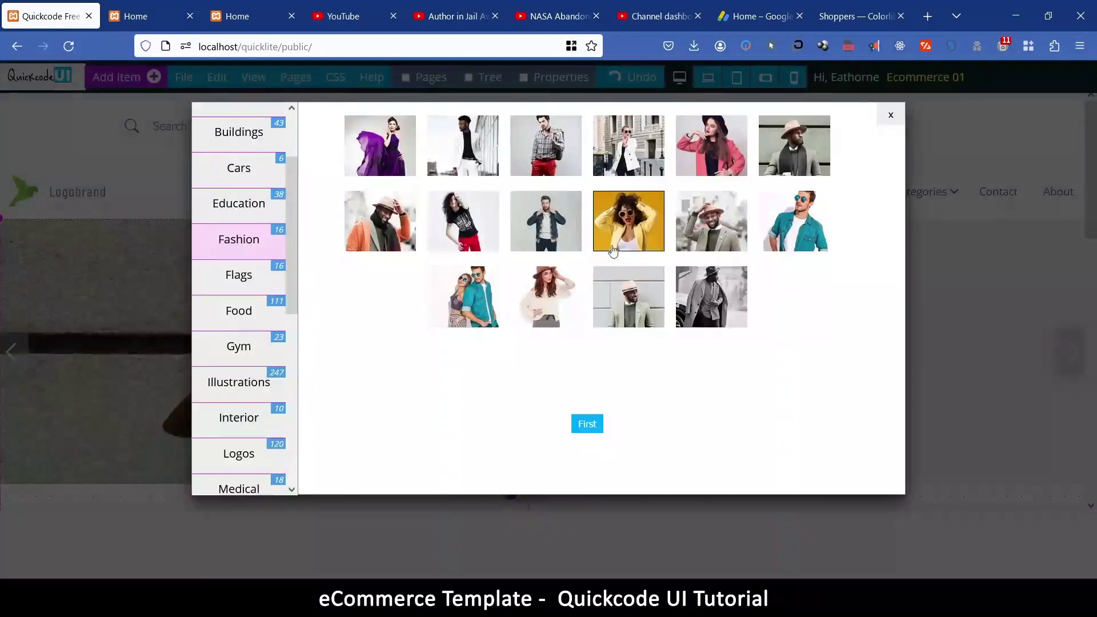
left_click(886, 115)
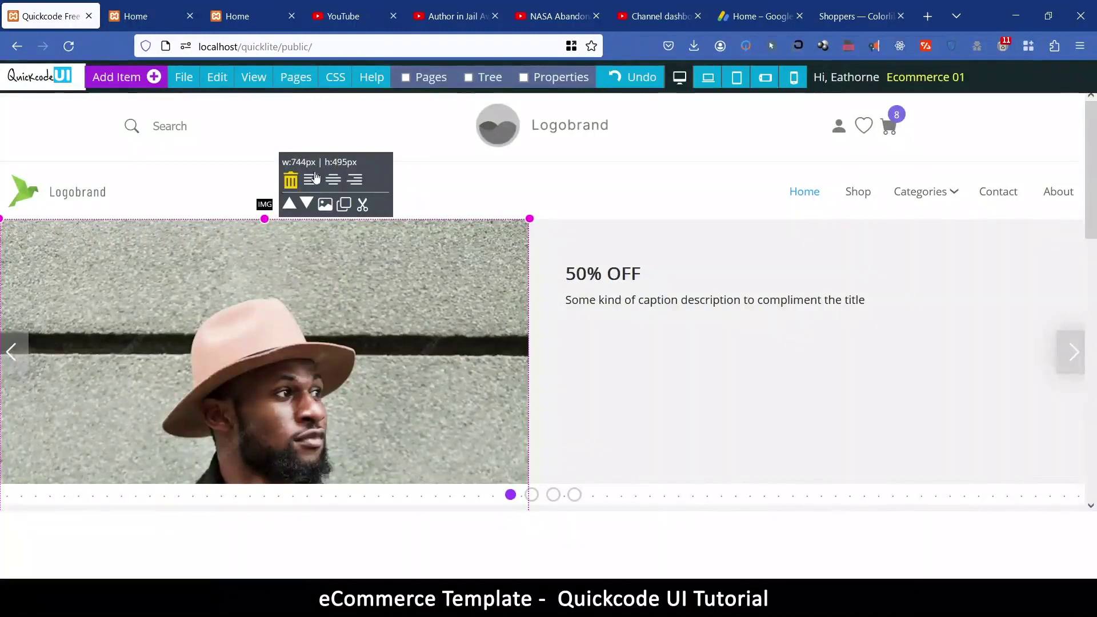
Try an Object Position Y of -92 px on the 50% OFF slide's image, and clear the position value
left_click(565, 85)
scroll(800, 418, "down", 5)
scroll(800, 418, "up", 2)
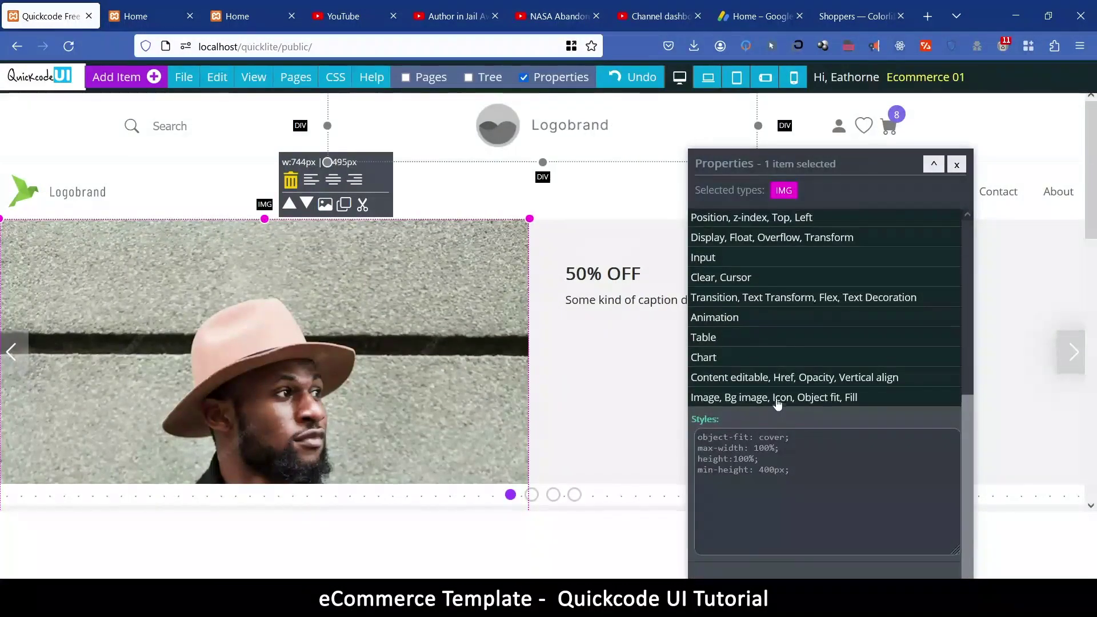
left_click(777, 398)
scroll(799, 331, "down", 4)
scroll(812, 241, "up", 2)
scroll(859, 338, "down", 2)
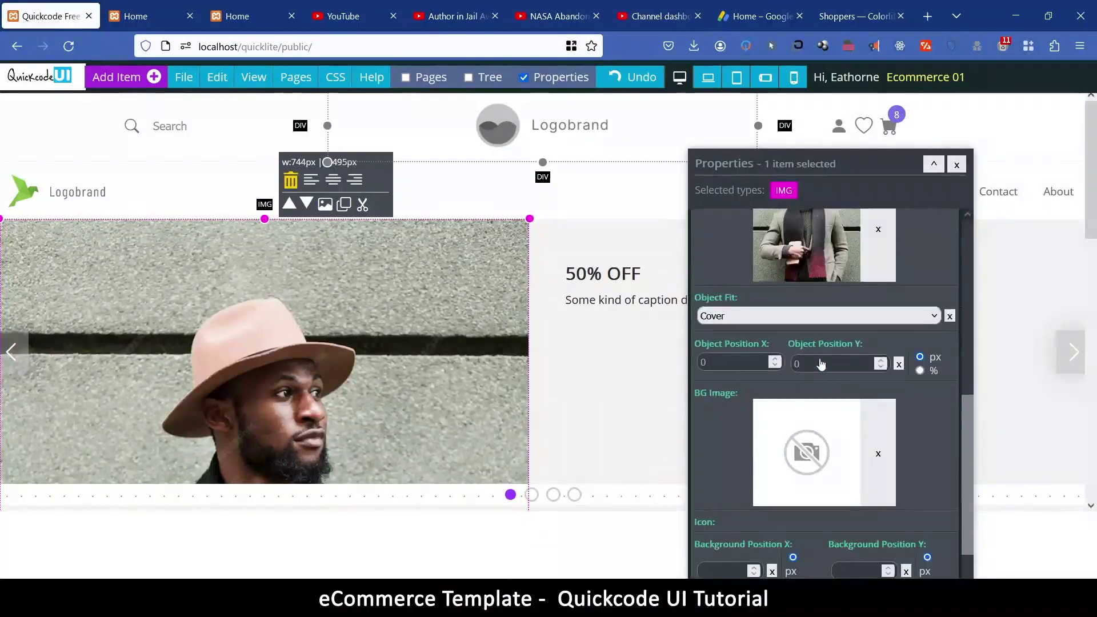
left_click(886, 365)
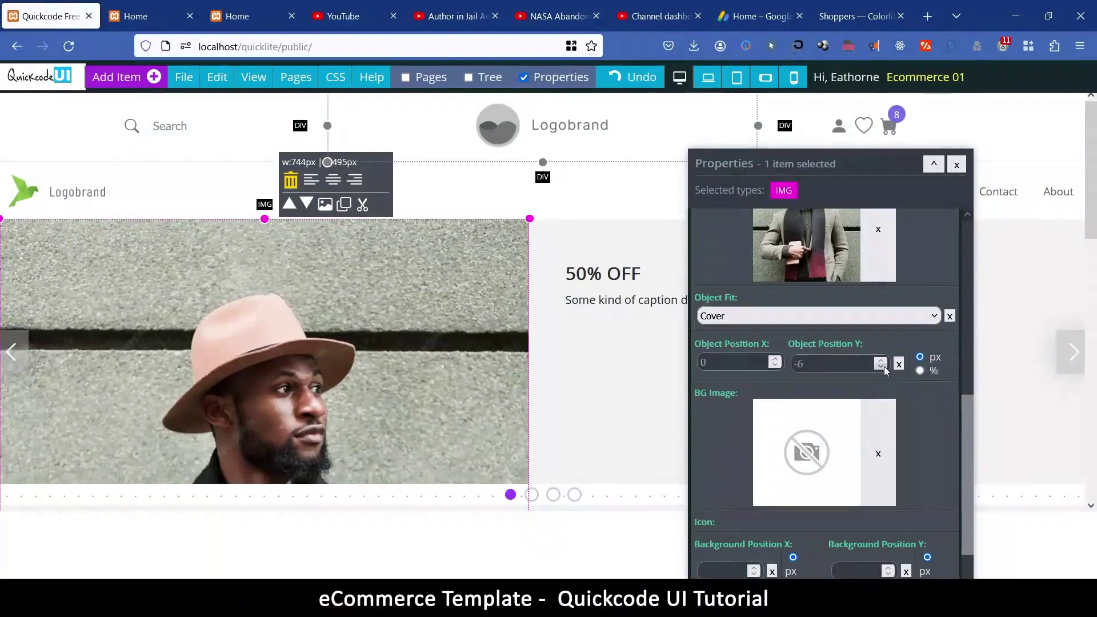
left_click(884, 366)
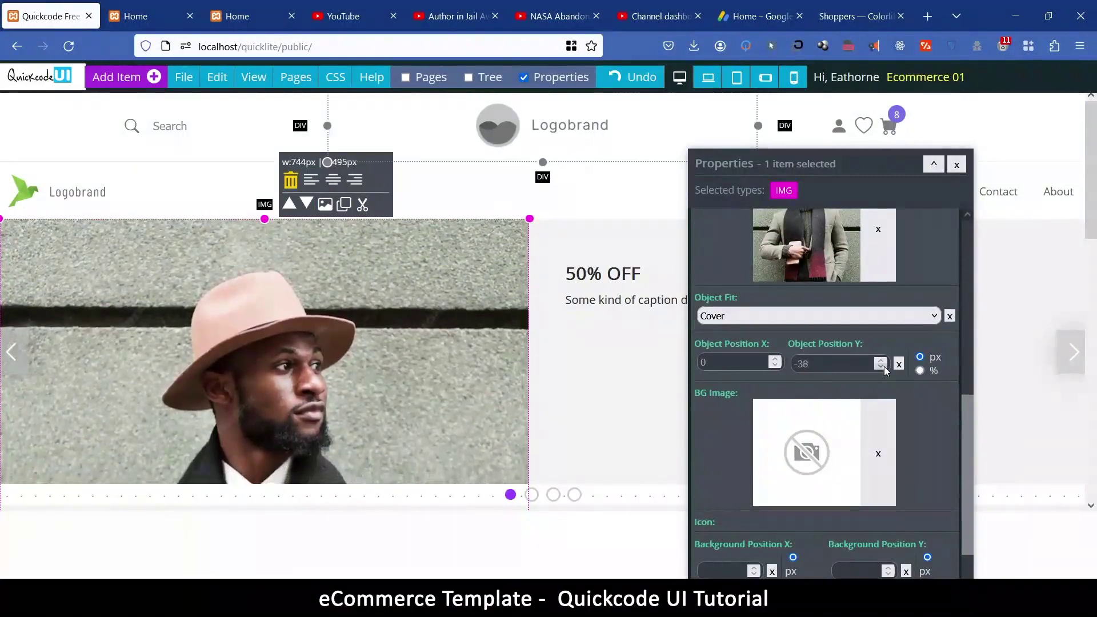
left_click(884, 365)
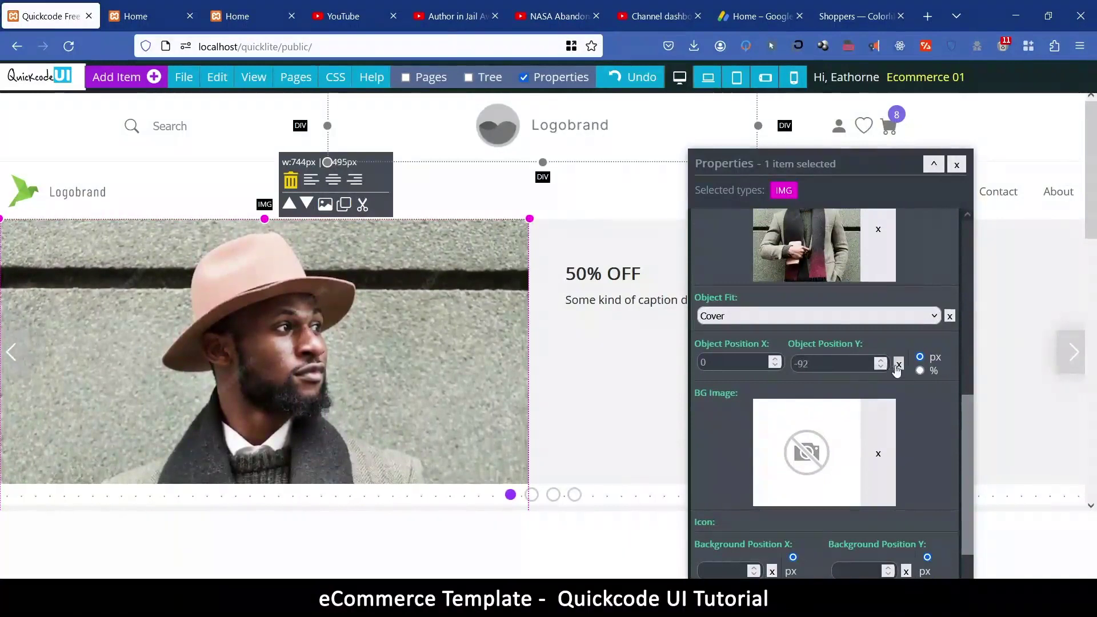
left_click(898, 366)
Replace the 50% OFF slide's image, trying the Shopping category's woman in pink with bags and settling on the gift bags and cart on lilac
left_click(826, 249)
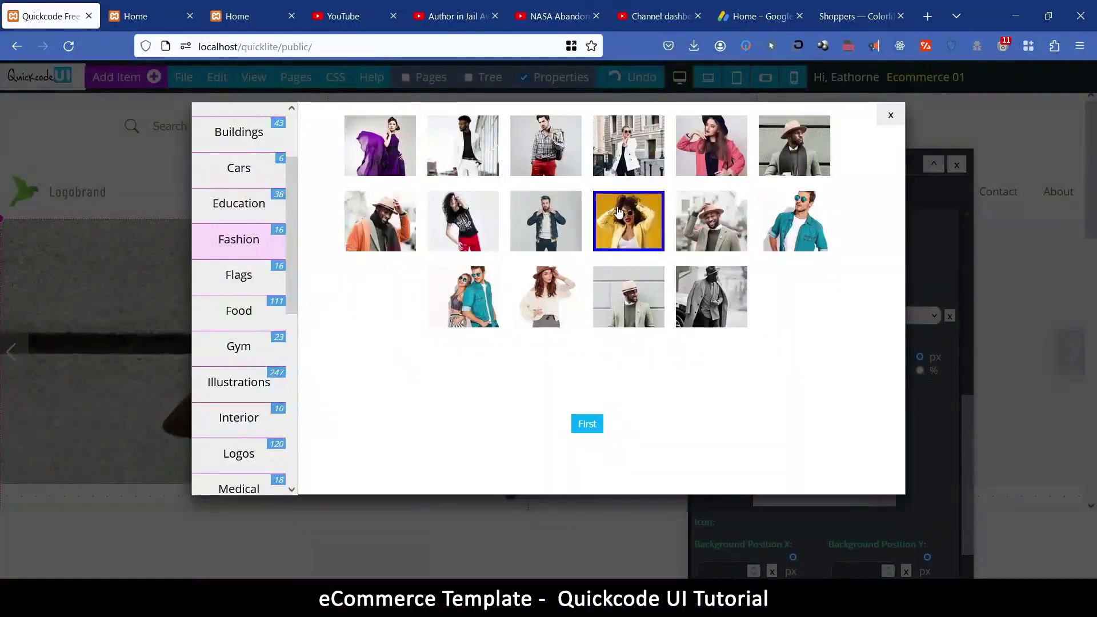
left_click(244, 318)
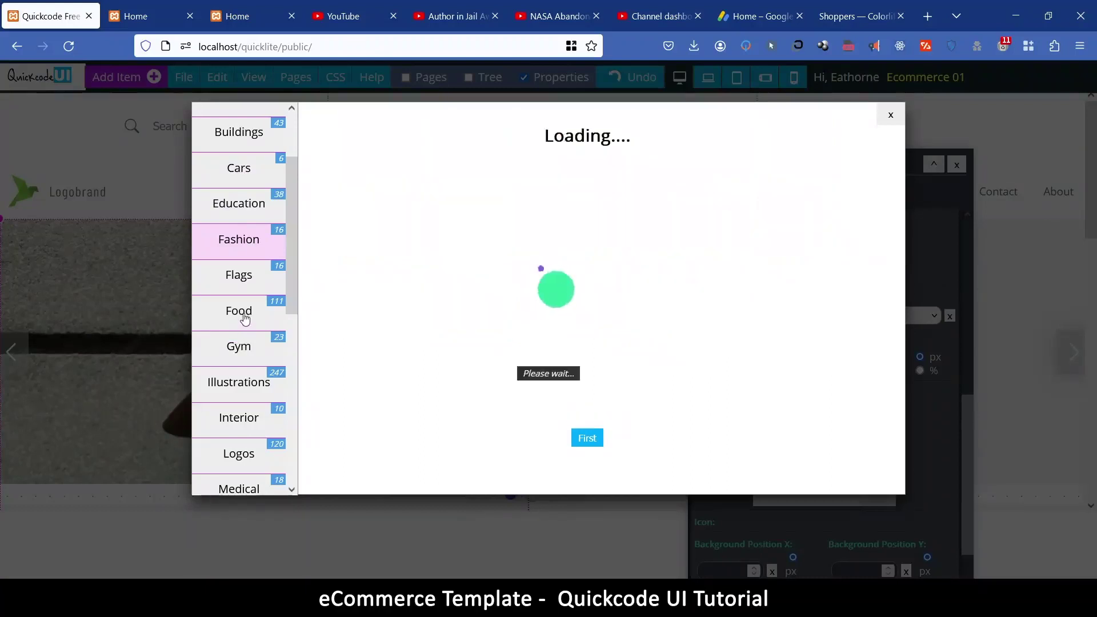
left_click(243, 178)
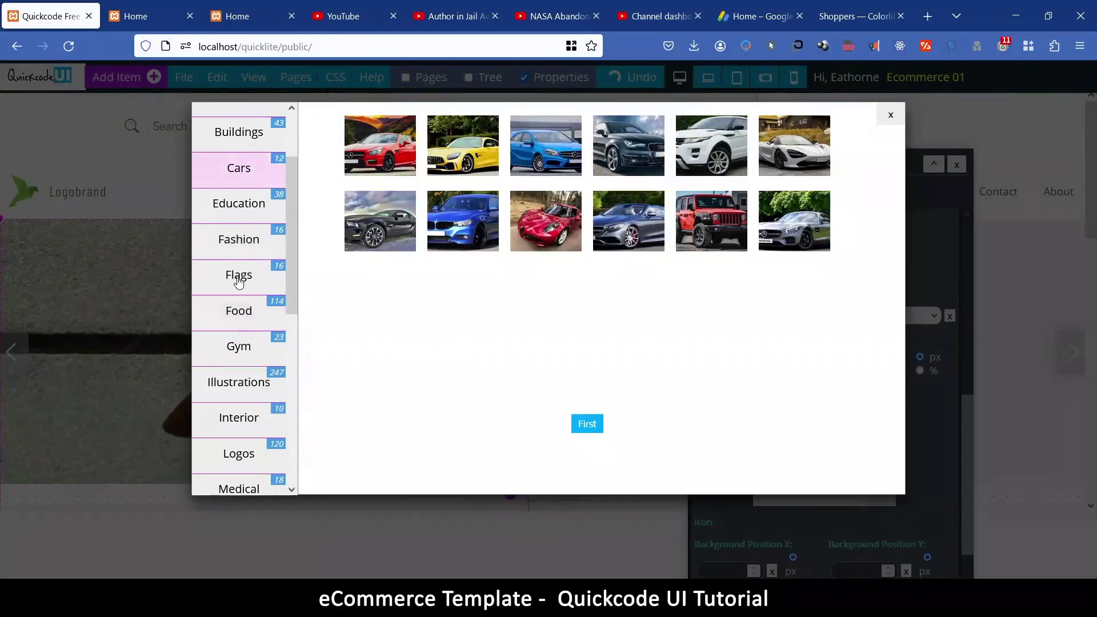
scroll(238, 282, "down", 5)
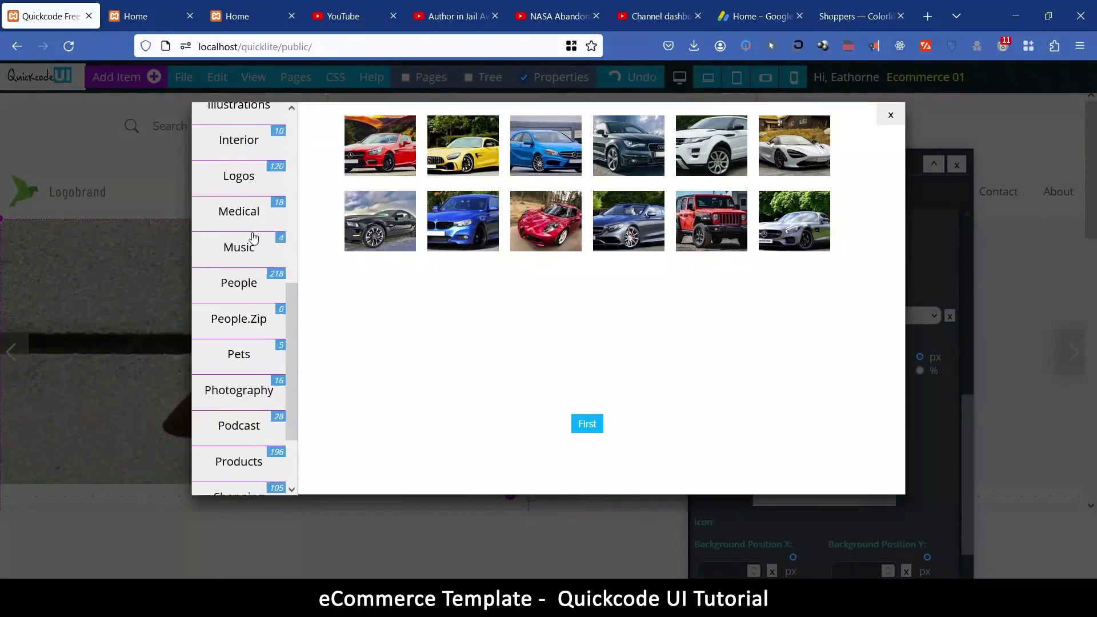
scroll(253, 238, "down", 3)
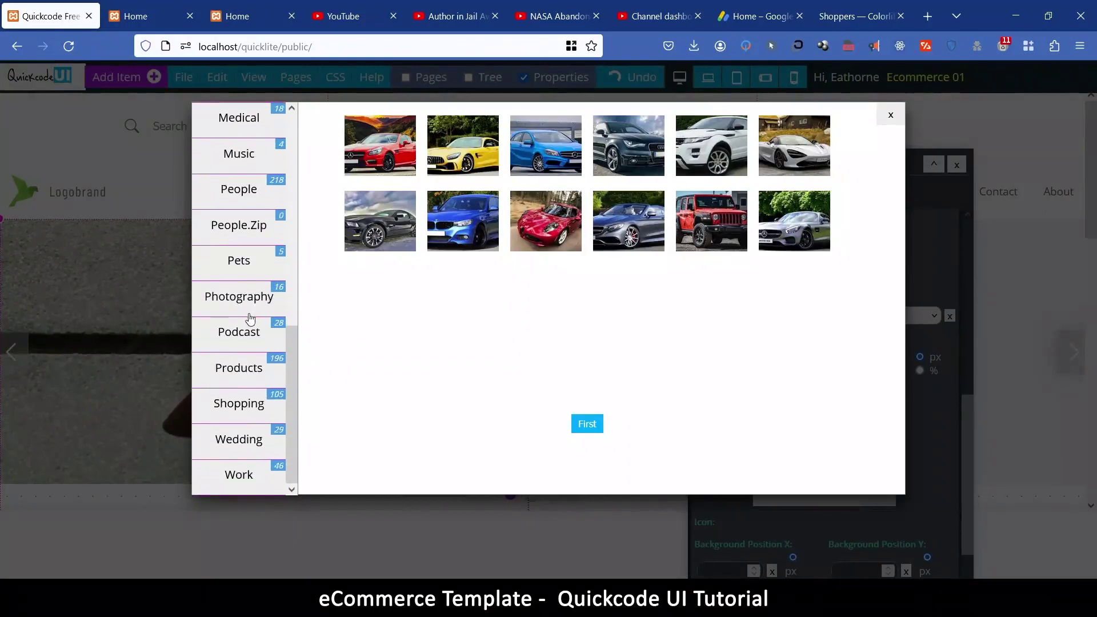
left_click(250, 301)
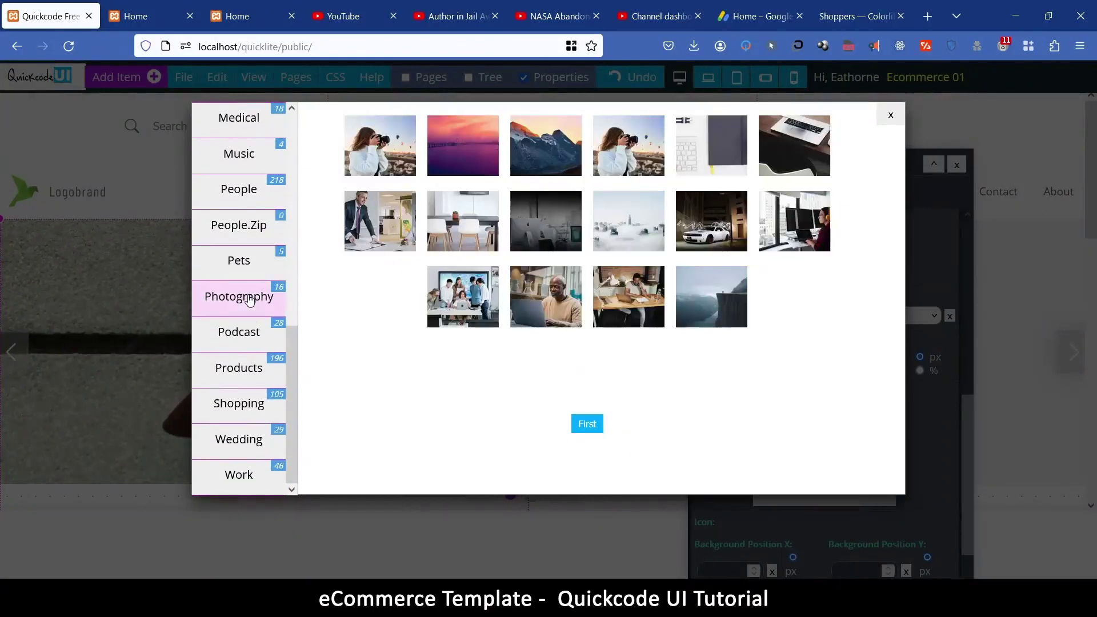
left_click(261, 361)
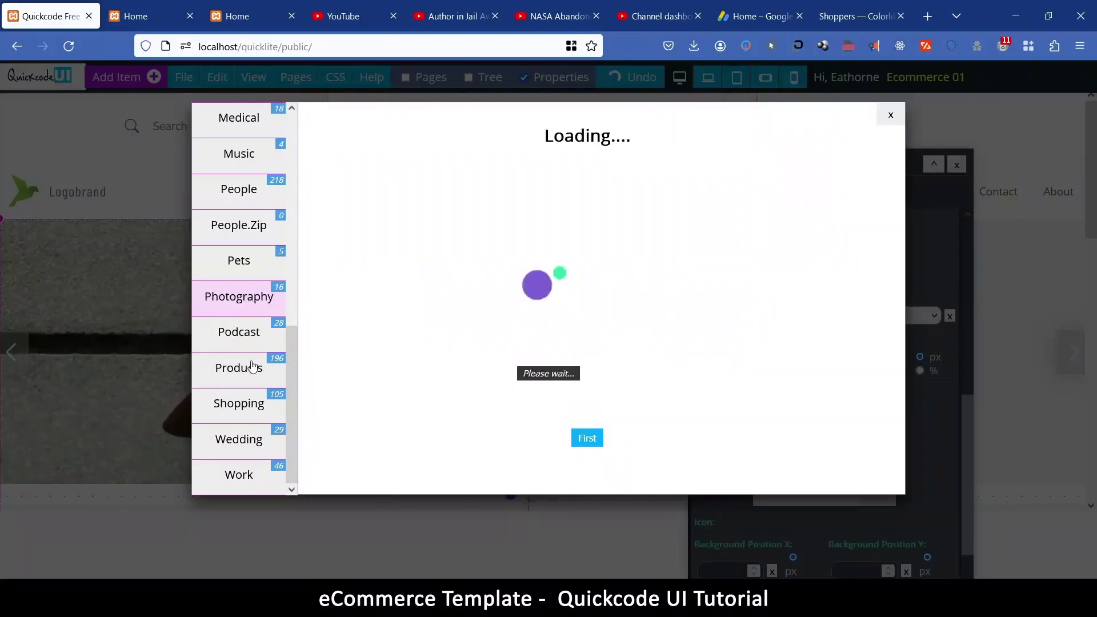
left_click(238, 407)
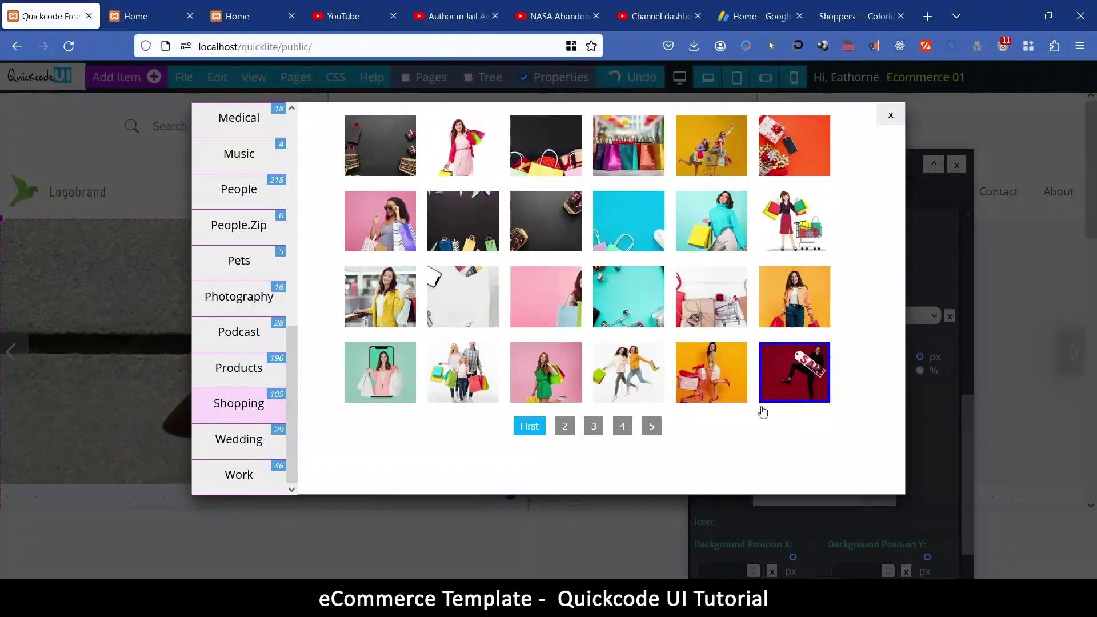
left_click(606, 394)
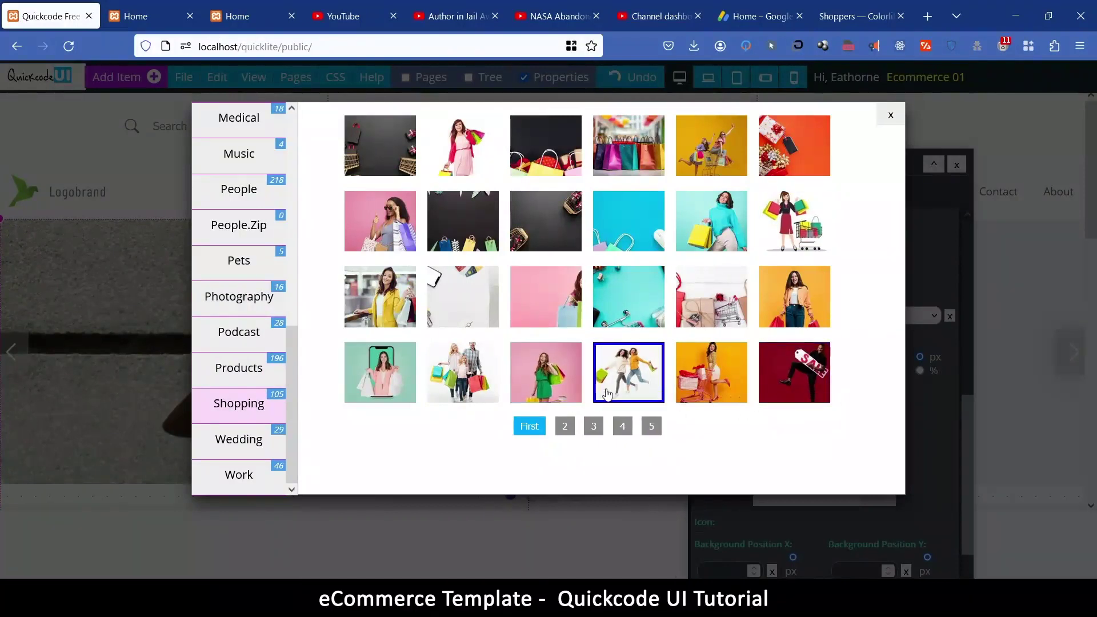
left_click(570, 429)
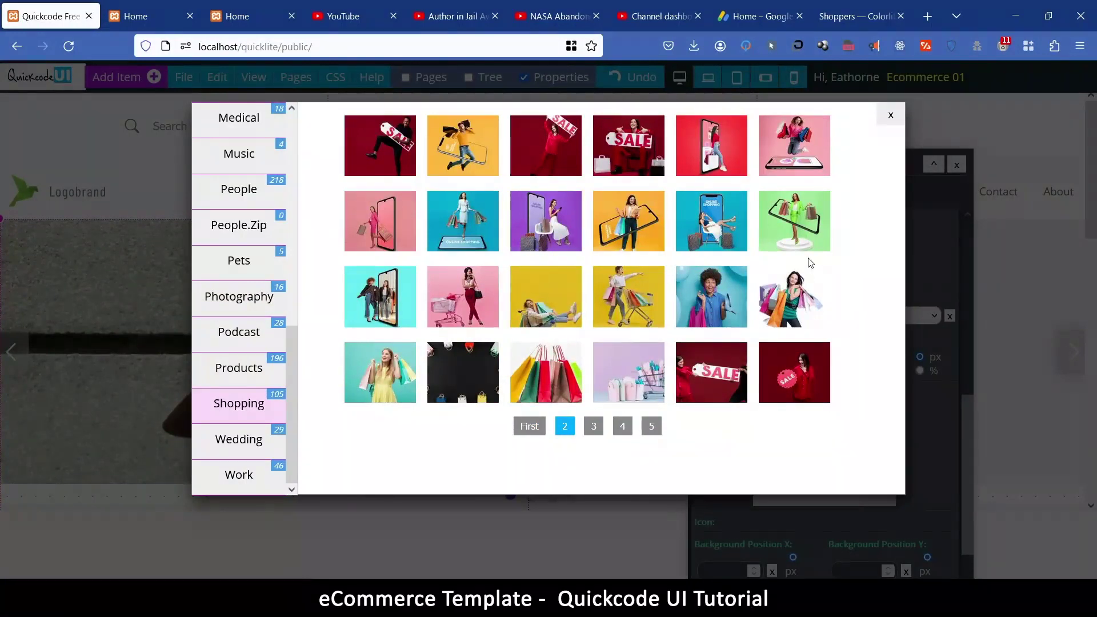
left_click(802, 143)
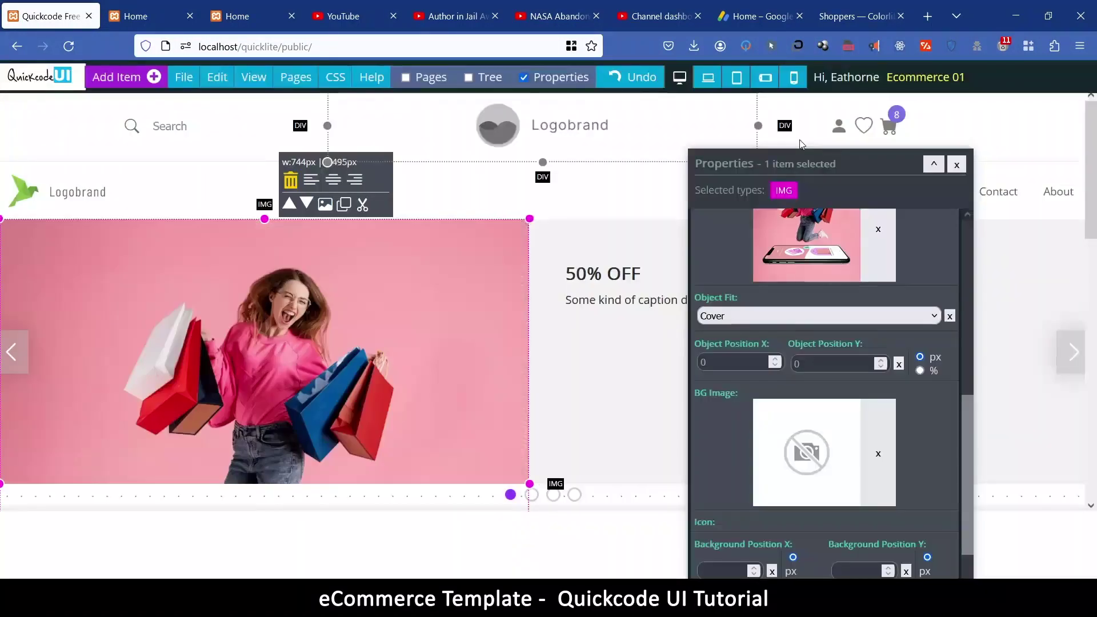
left_click(808, 244)
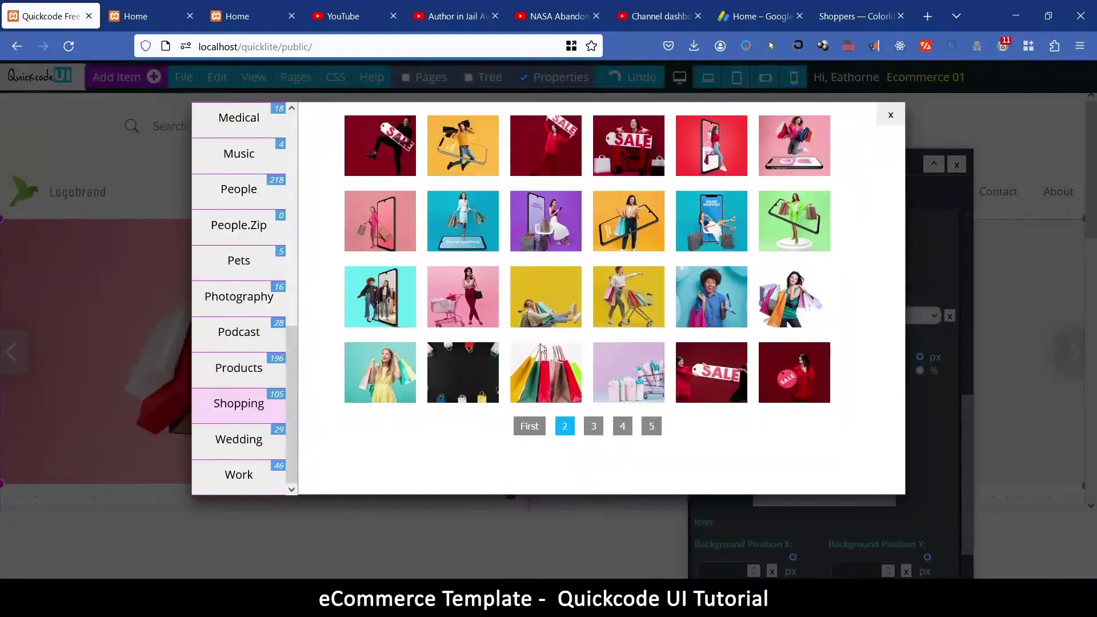
left_click(639, 364)
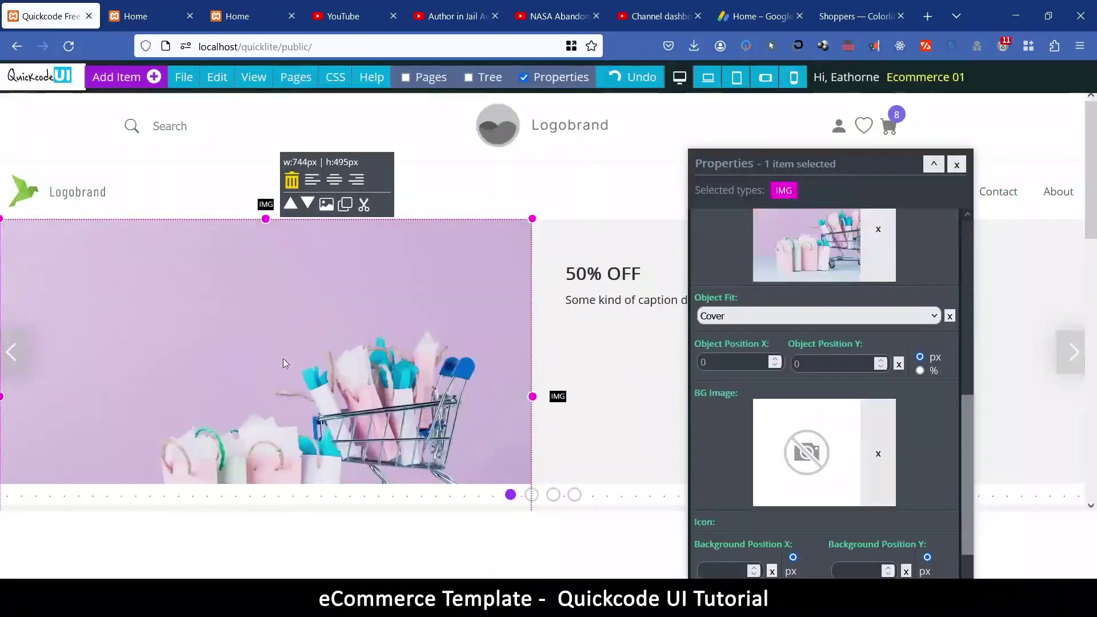
Set the Object Position Y of the 50% OFF slide's image to -120 px
left_click(882, 367)
left_click(882, 367)
left_click(883, 366)
left_click(883, 366)
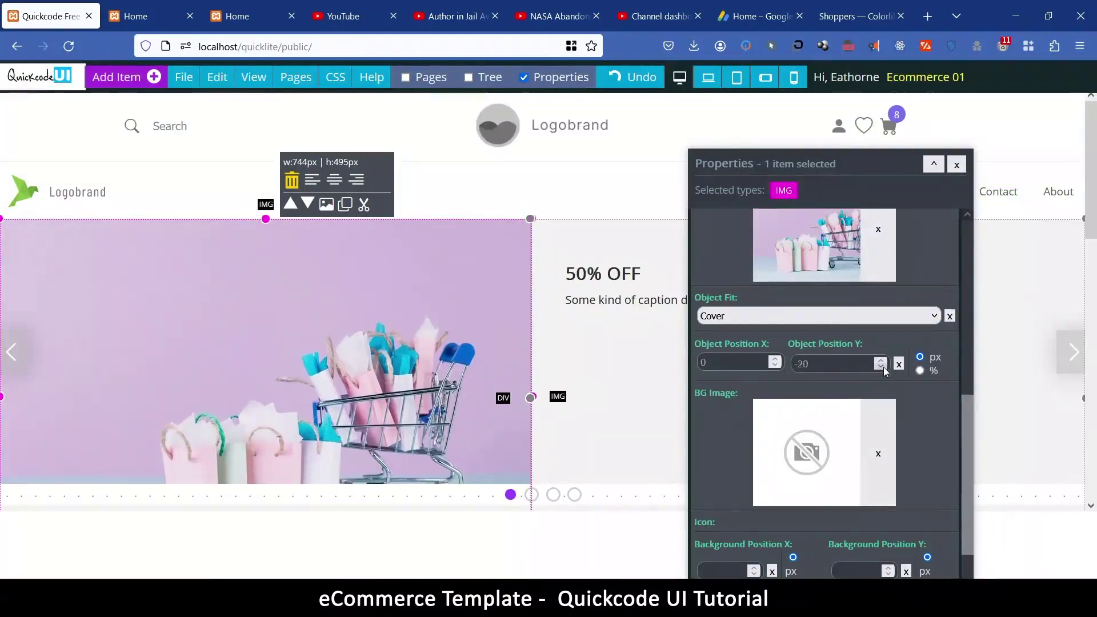
left_click(882, 366)
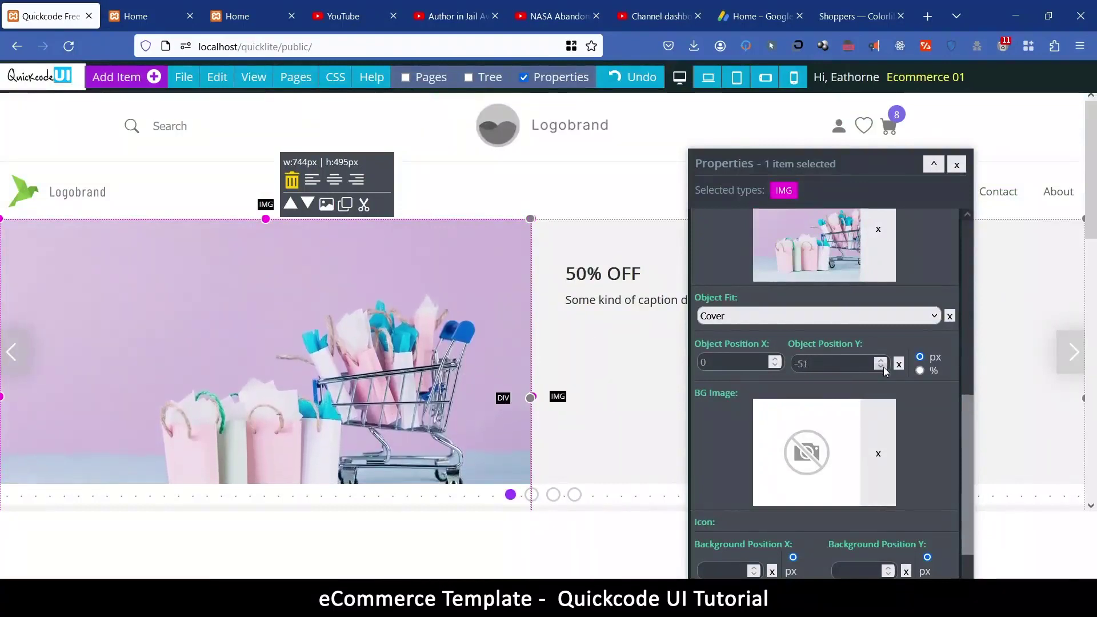
left_click(883, 366)
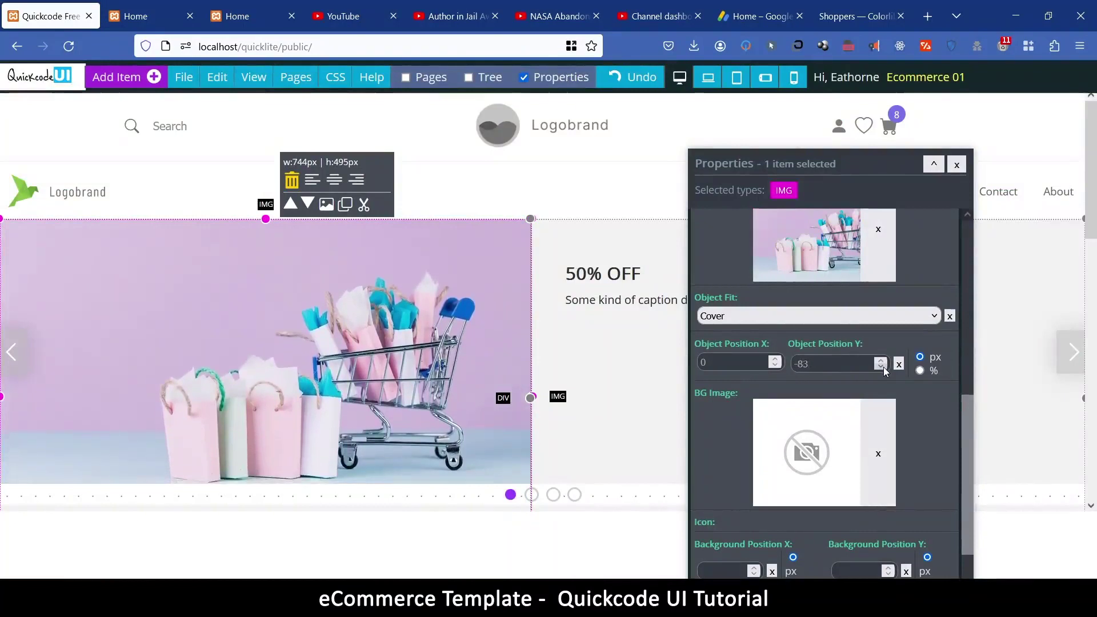
left_click(882, 366)
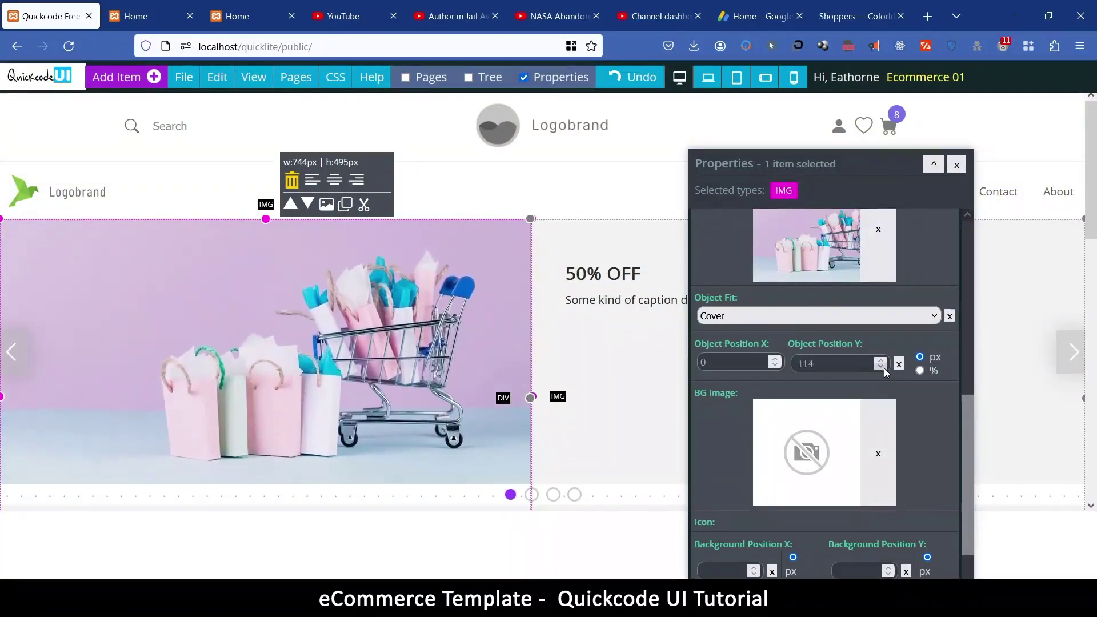
Replace the Polaroid camera image on the second slide with the Shopping picture of the woman in a yellow dress on turquoise
scroll(537, 347, "down", 3)
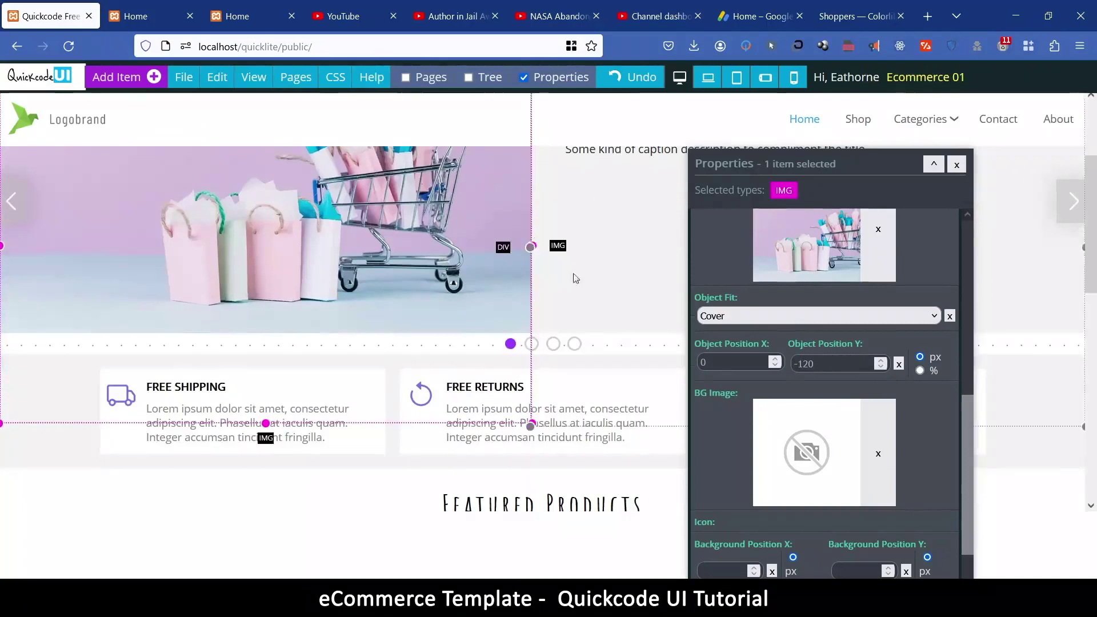
left_click(537, 347)
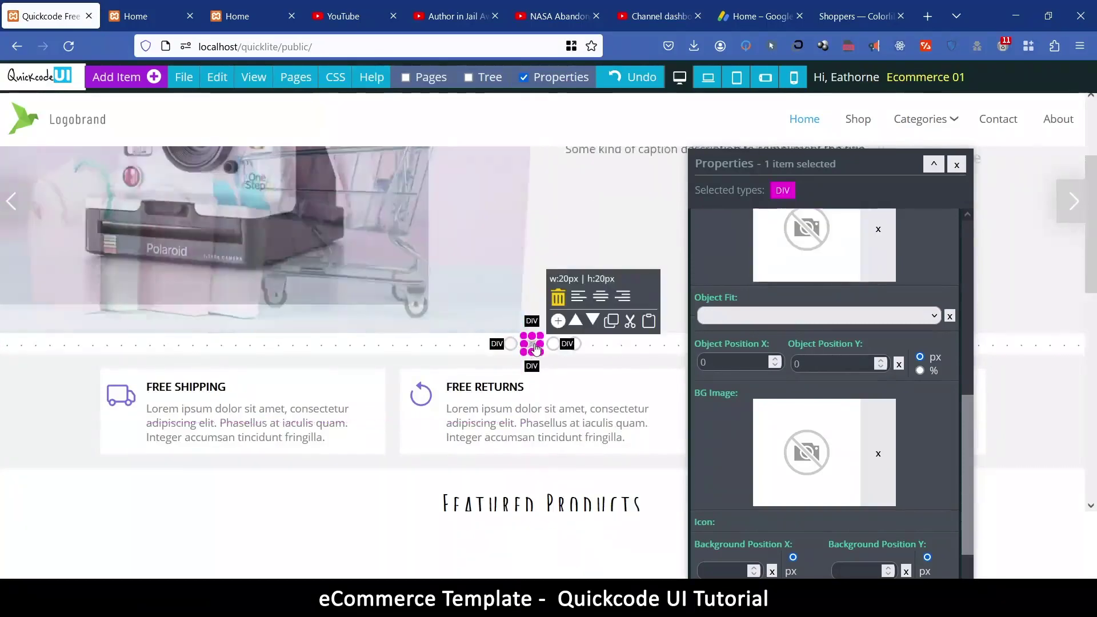
scroll(427, 331, "up", 3)
left_click(262, 304)
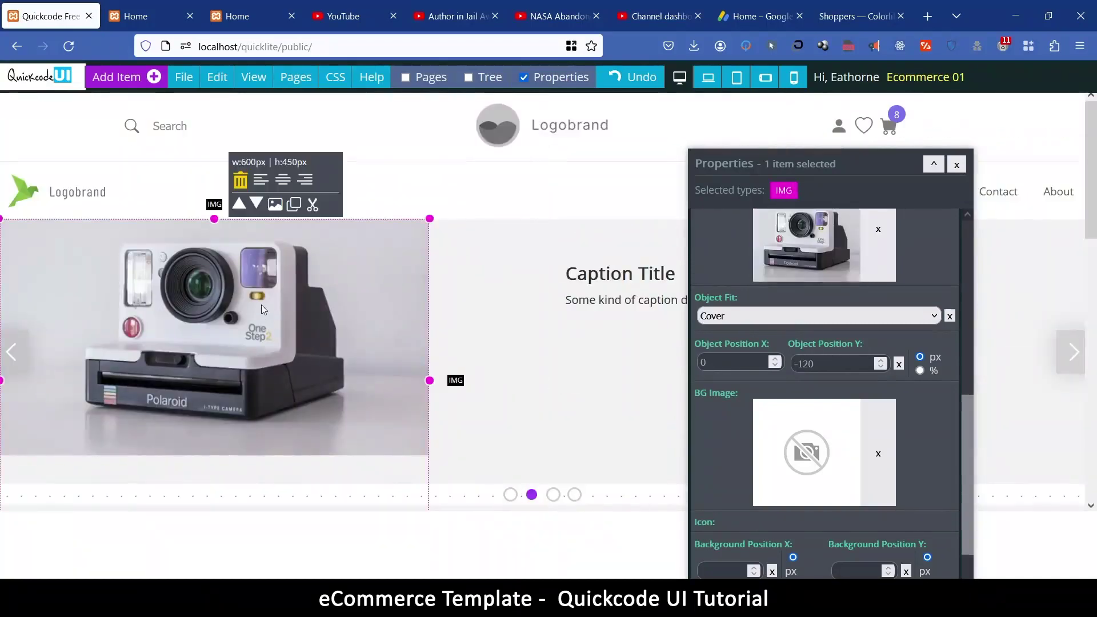
left_click(803, 243)
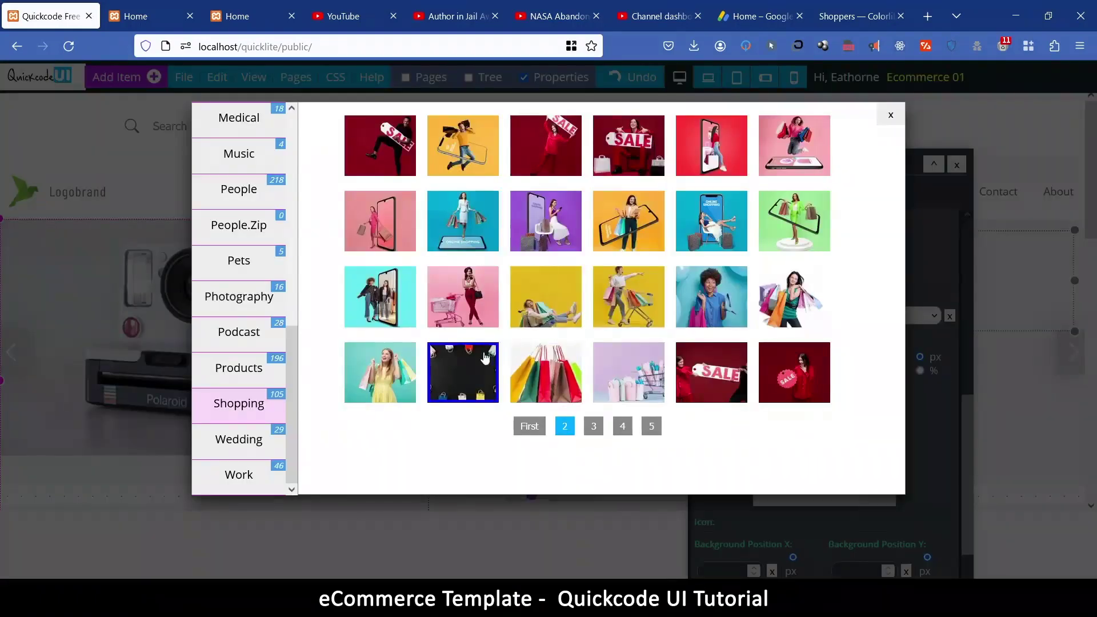
left_click(389, 374)
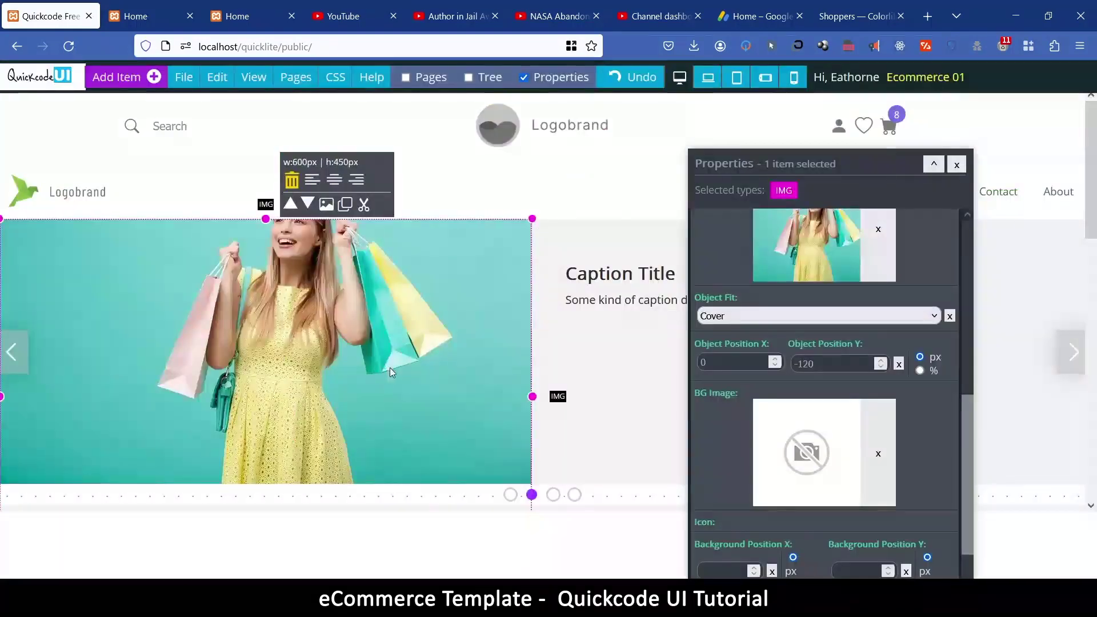
Set the Object Position Y of the slider-img class to -70 px and check the image placement on the first three slides
left_click(881, 367)
left_click(880, 360)
left_click(881, 364)
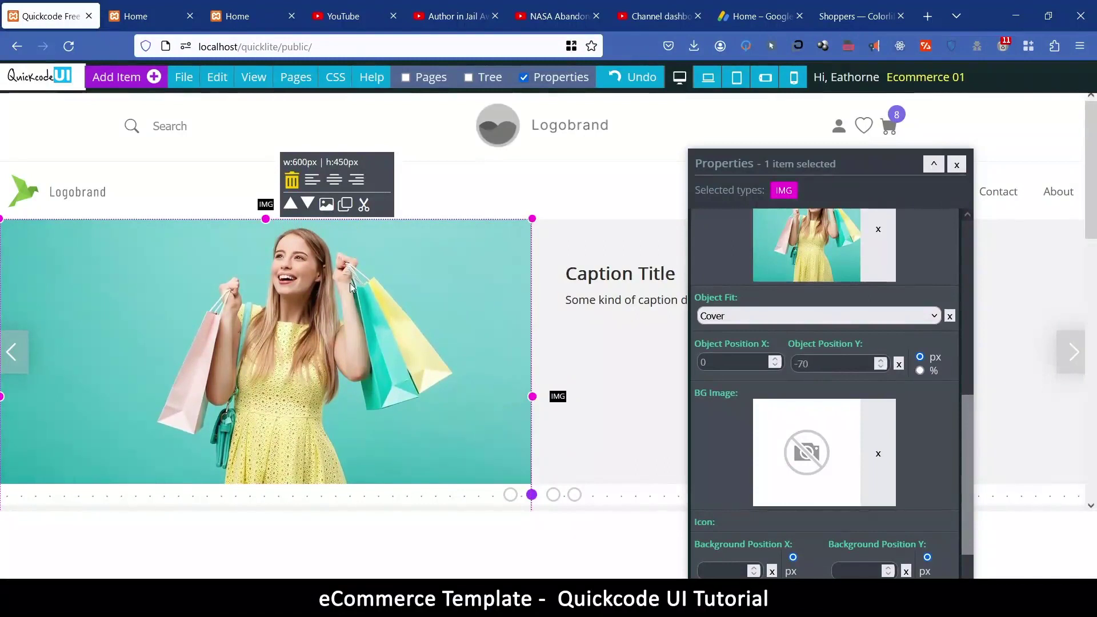
scroll(818, 327, "up", 10)
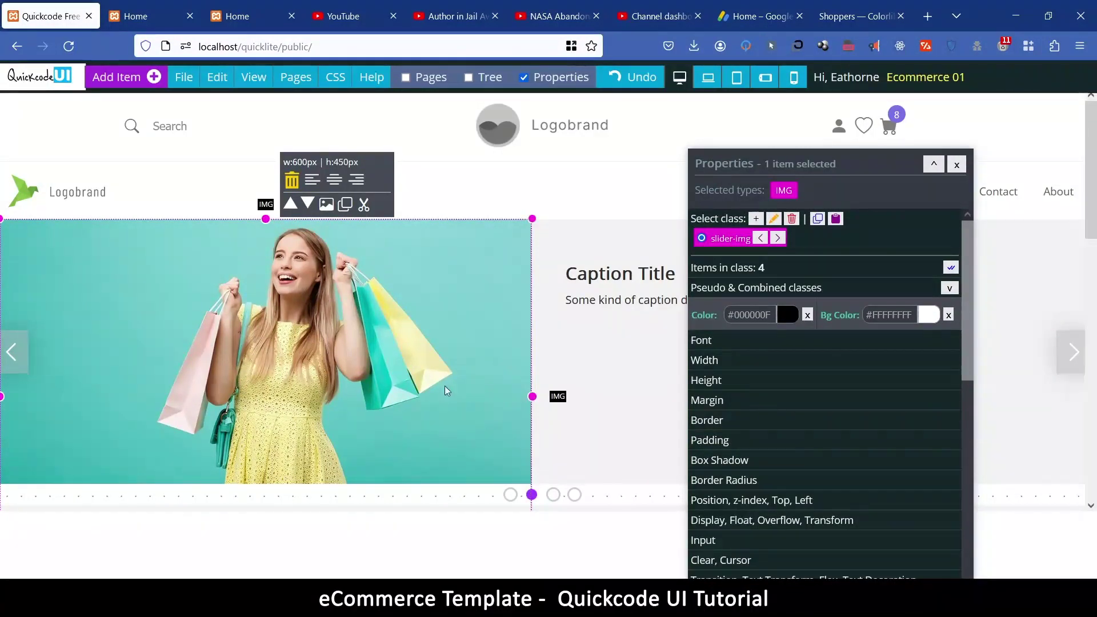
left_click(509, 499)
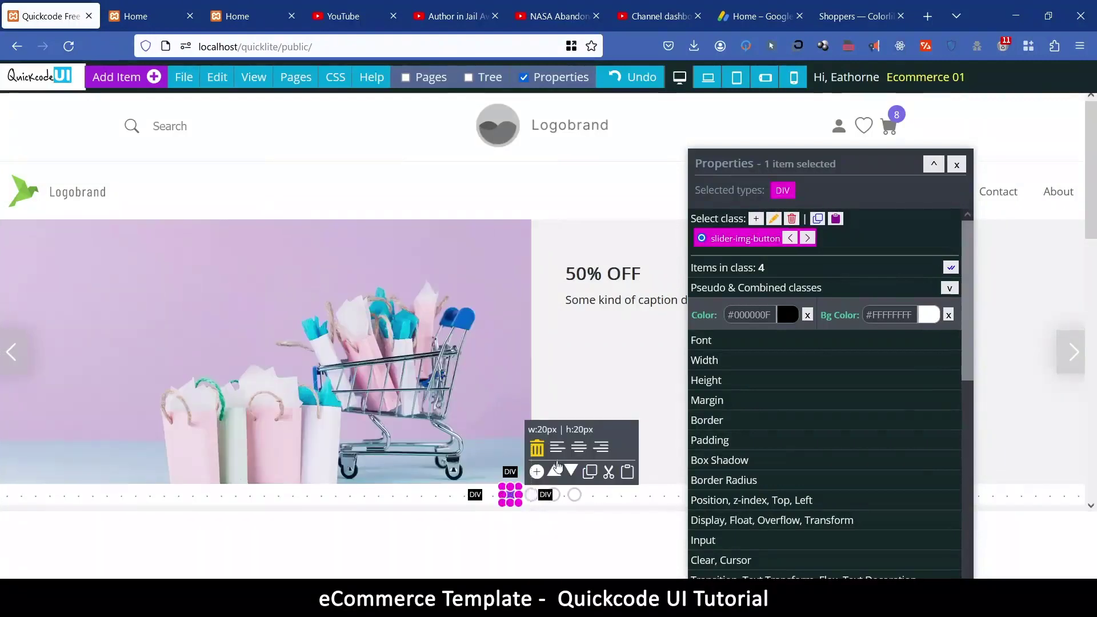
left_click(533, 494)
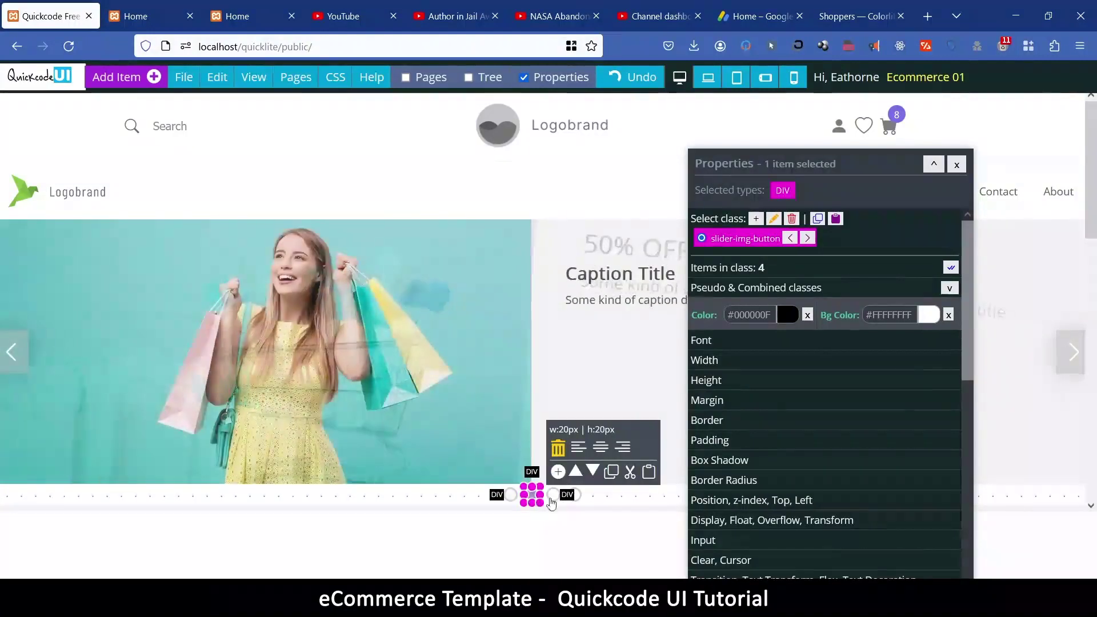
left_click(561, 499)
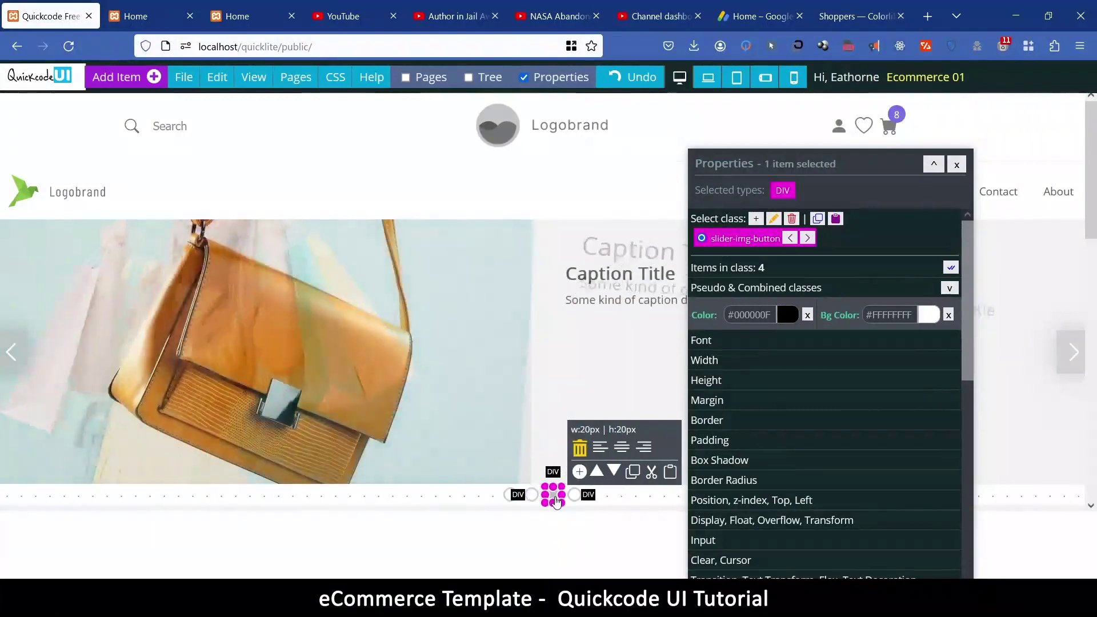
Replace the fourth slide's Kodak film image, trying several Shopping pictures and settling on the woman in red holding a white SALE tag
left_click(575, 495)
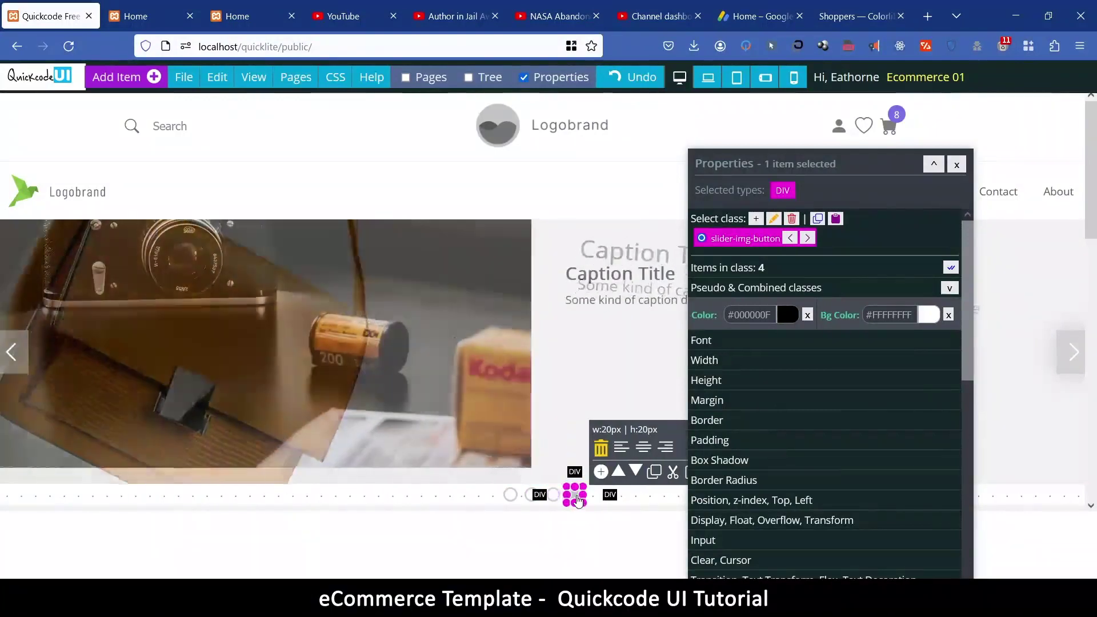
left_click(359, 273)
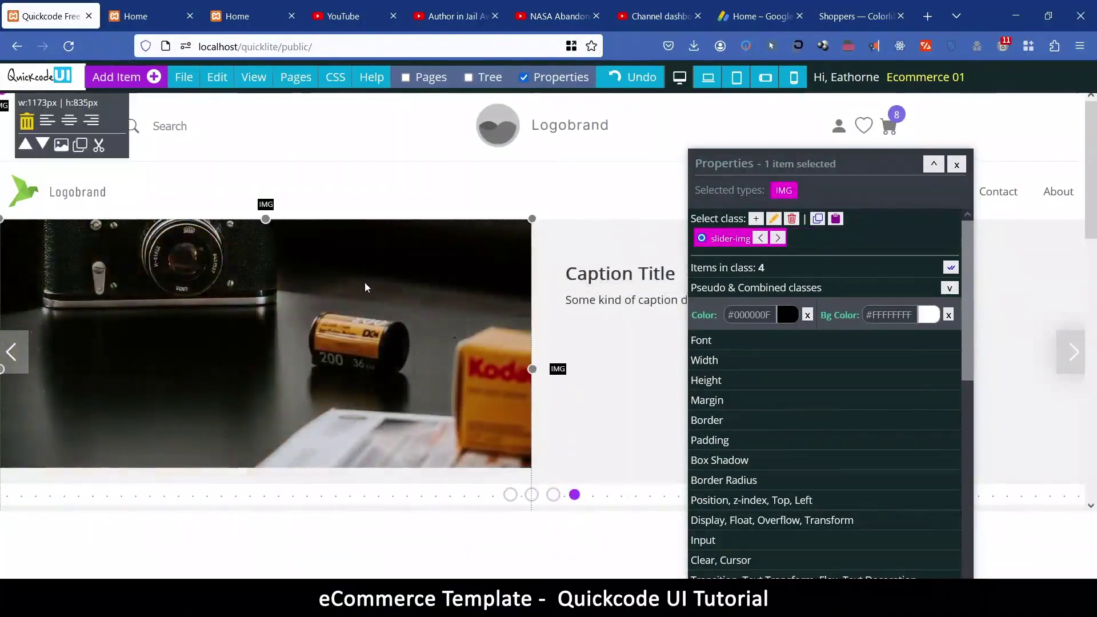
double_click(365, 282)
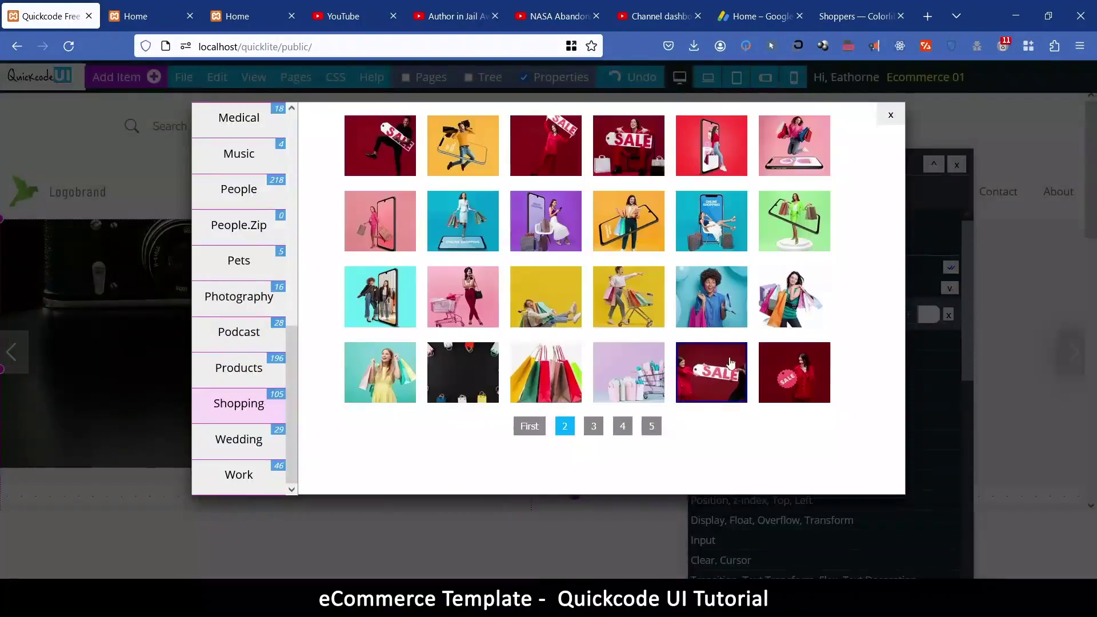
left_click(804, 299)
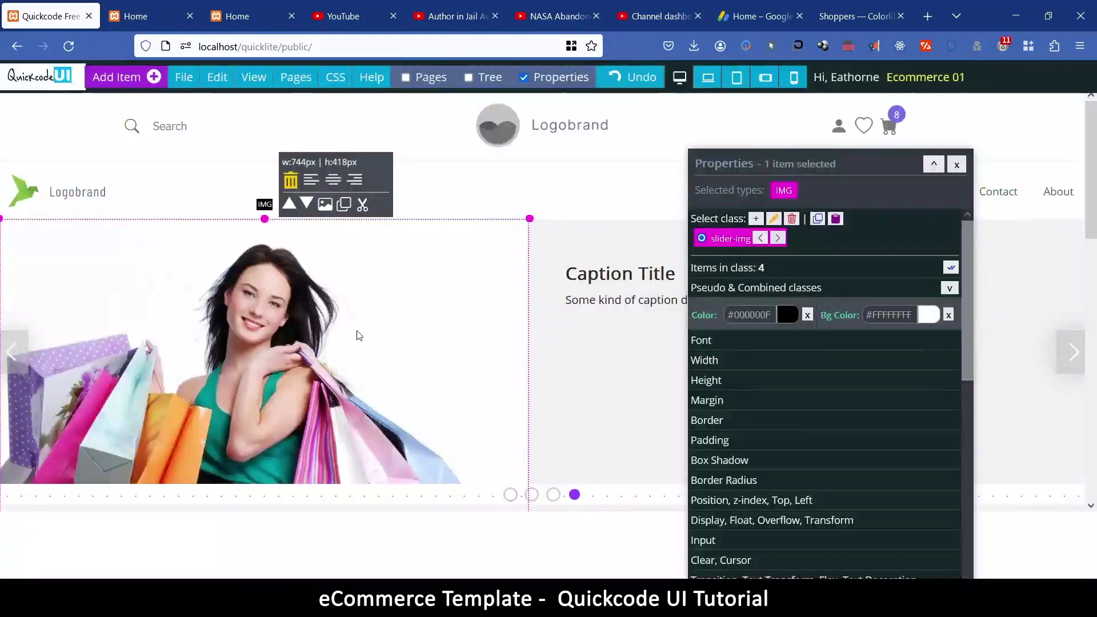
double_click(317, 335)
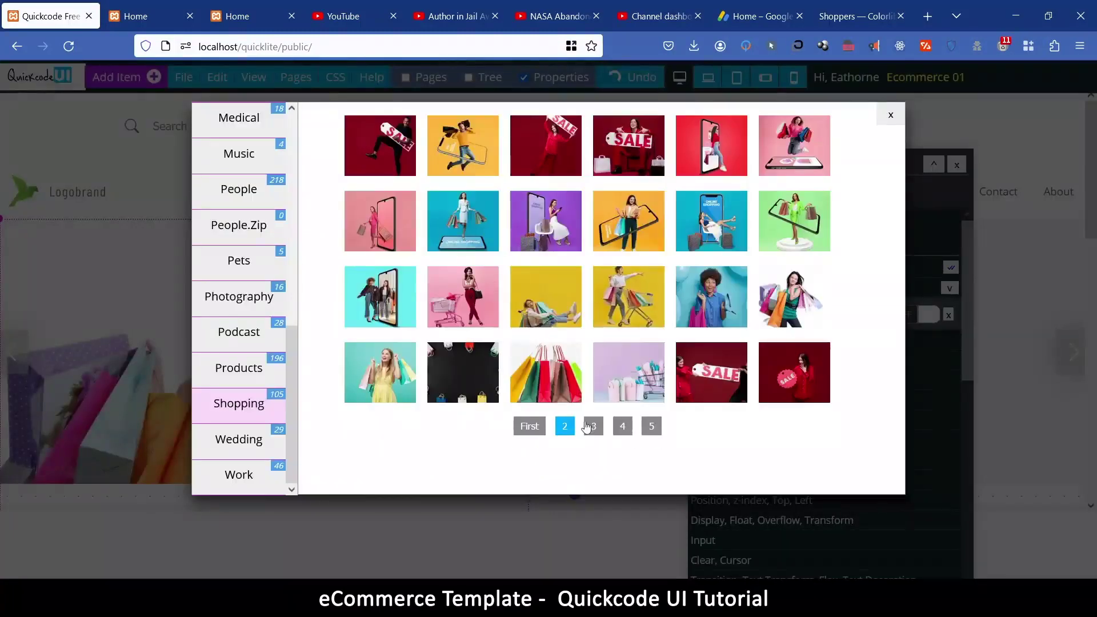
left_click(592, 427)
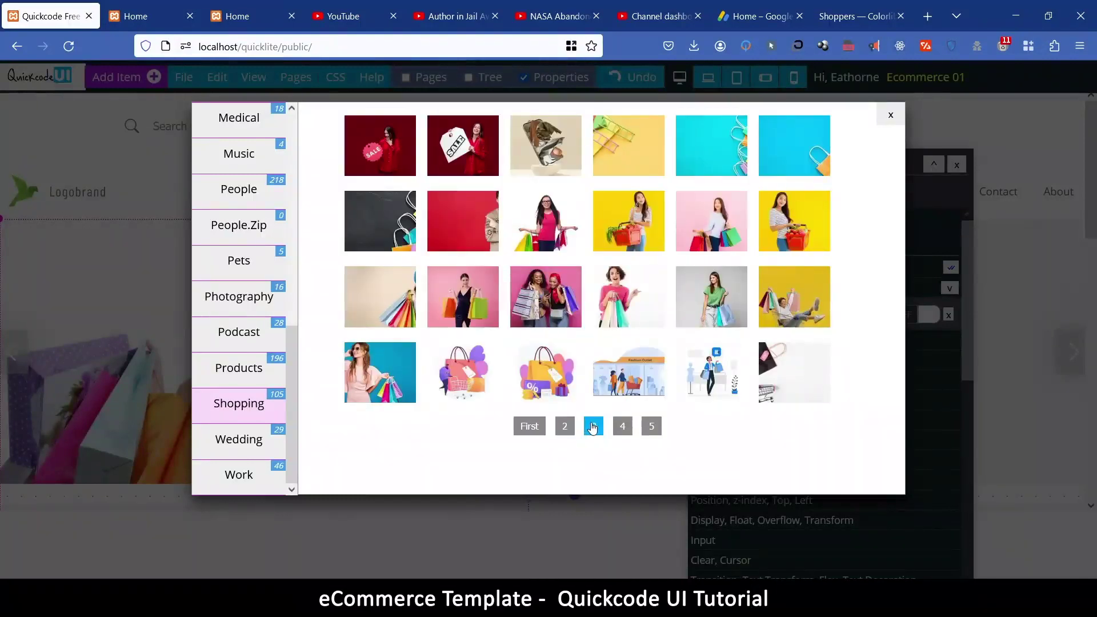
left_click(473, 295)
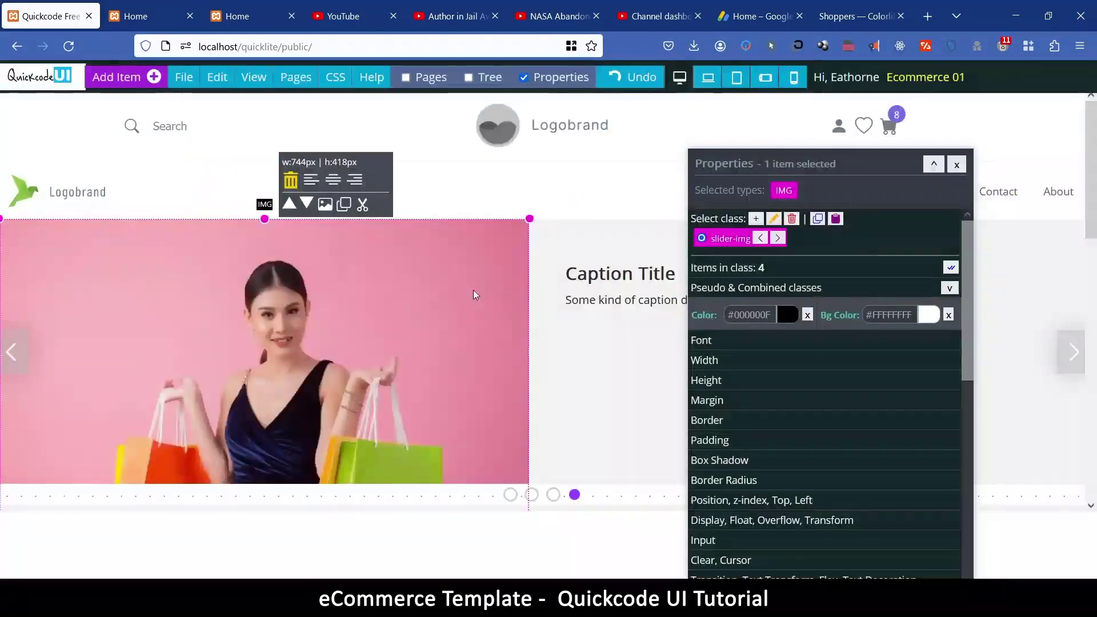
double_click(430, 366)
left_click(458, 147)
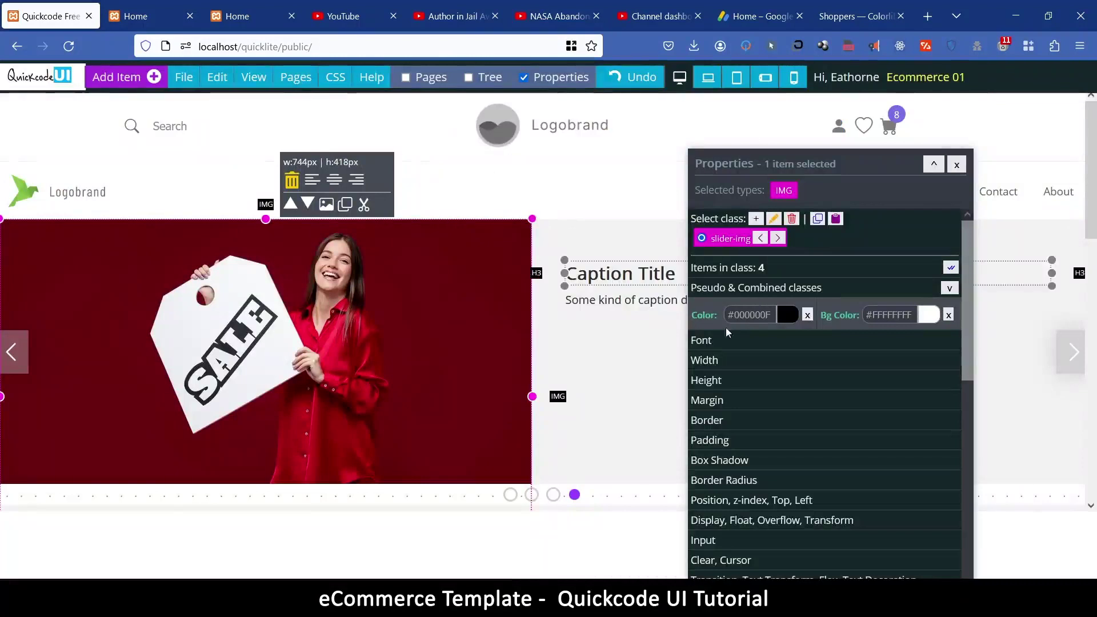
Close the image's properties and save the project with the new slider pictures
left_click(957, 165)
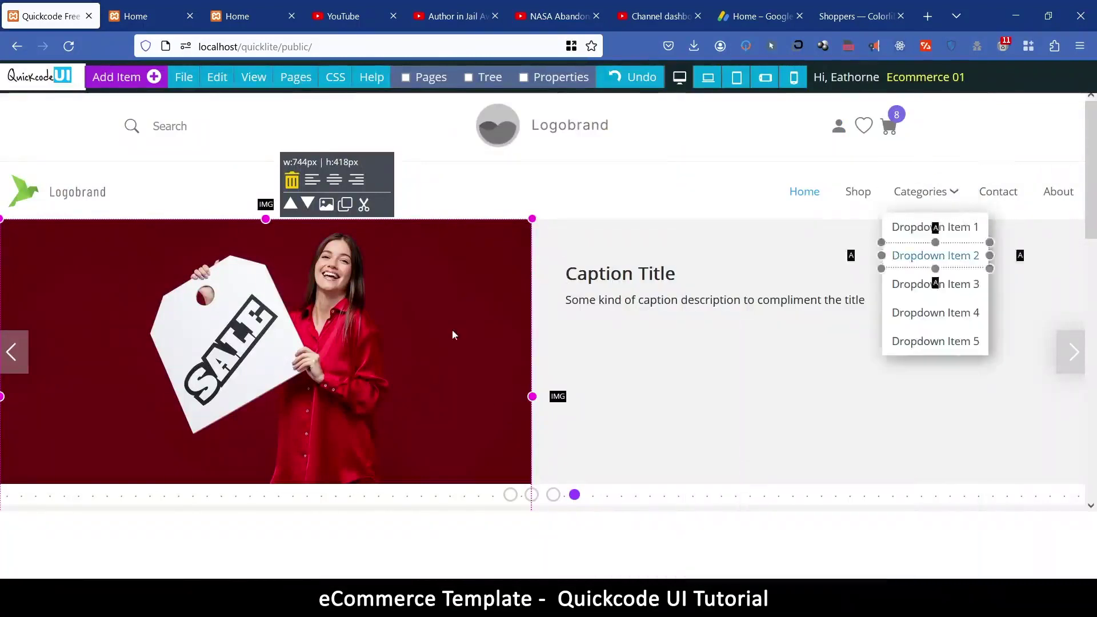
left_click(510, 495)
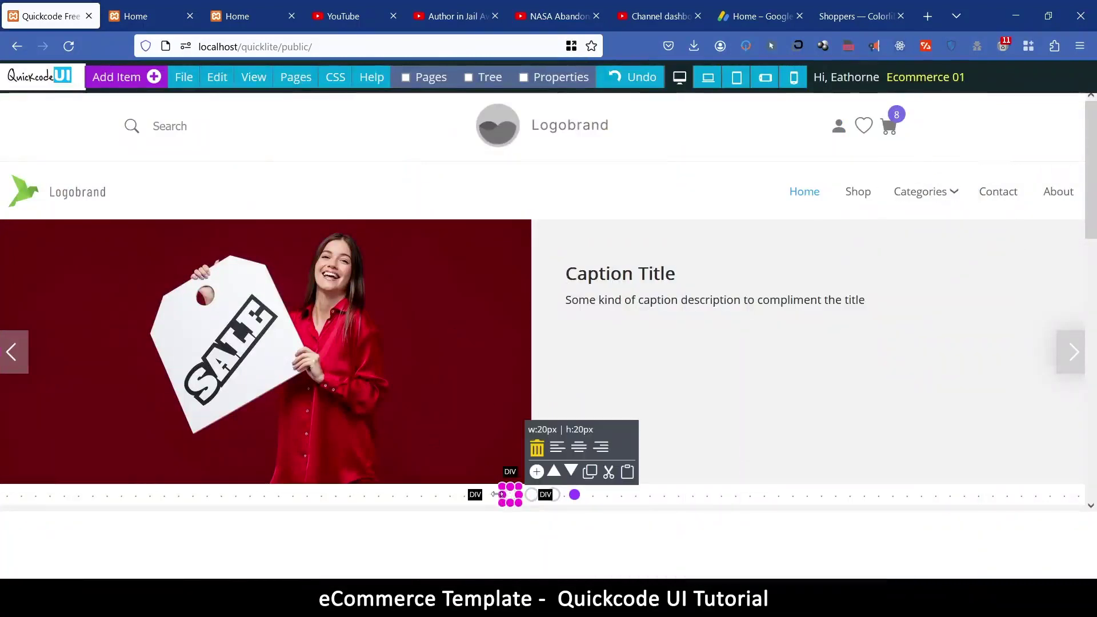
left_click(181, 81)
left_click(211, 170)
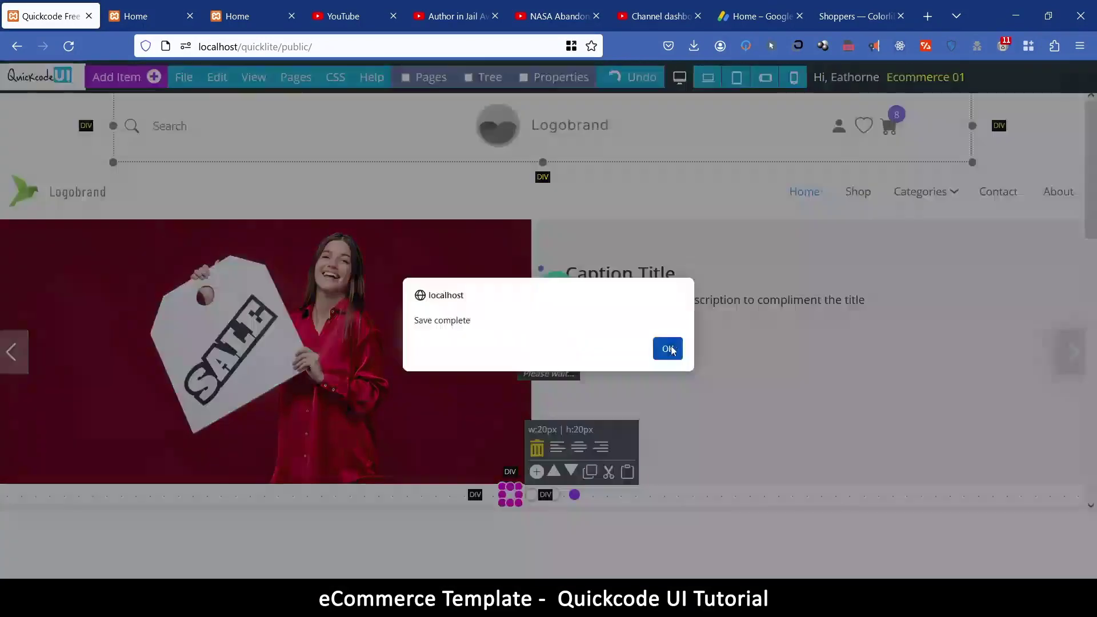
left_click(670, 347)
Preview the page in a new tab and look over the slider, the service cards and the Featured Products section
left_click(185, 83)
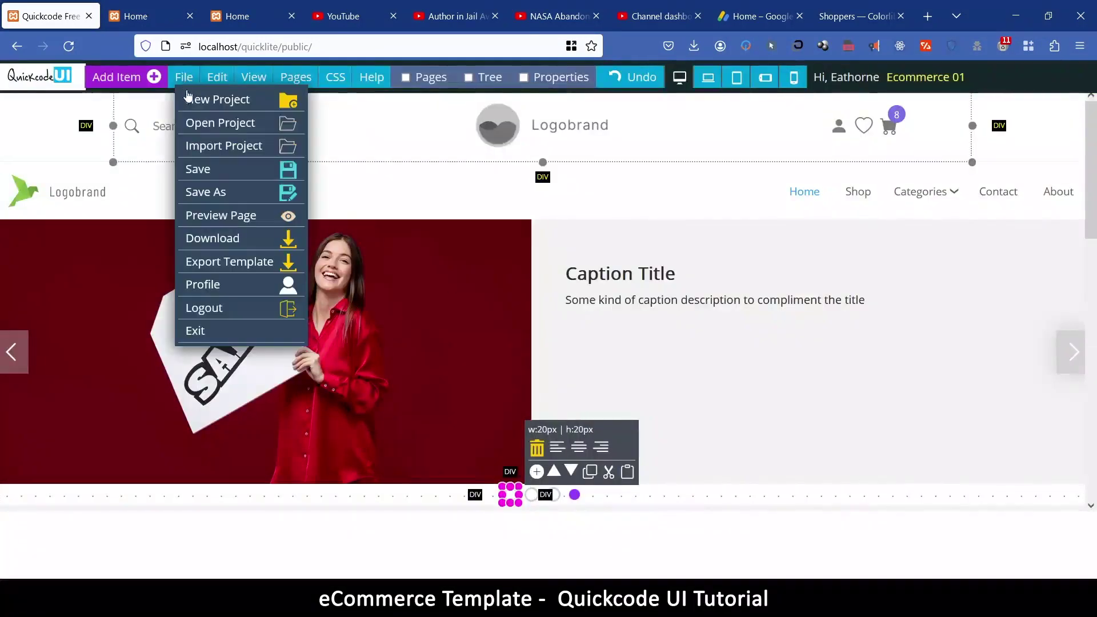
left_click(679, 351)
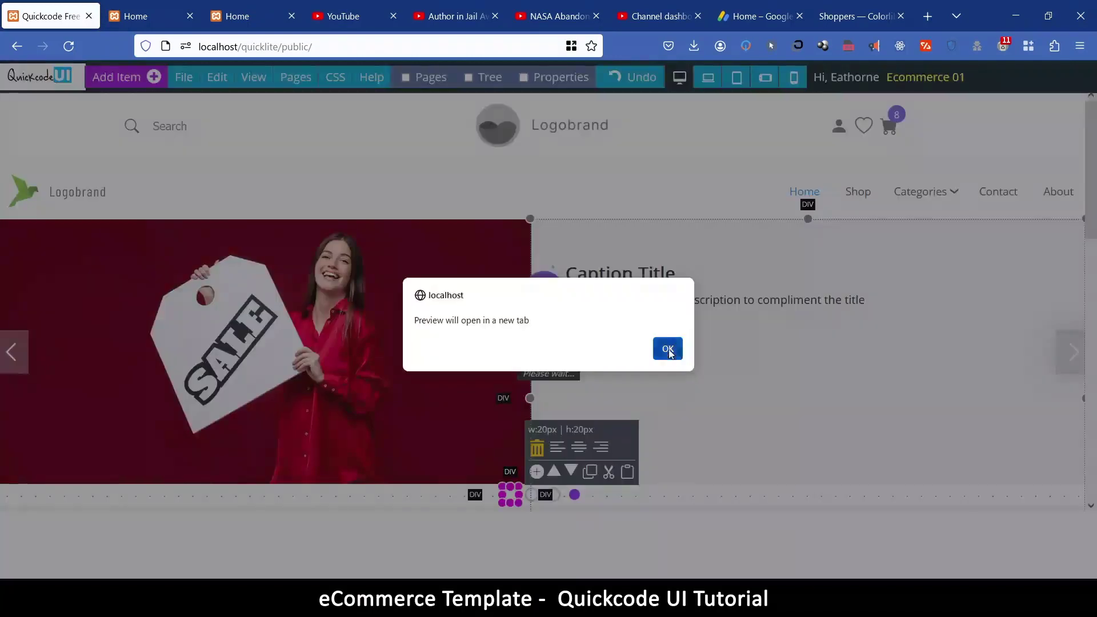
left_click(668, 350)
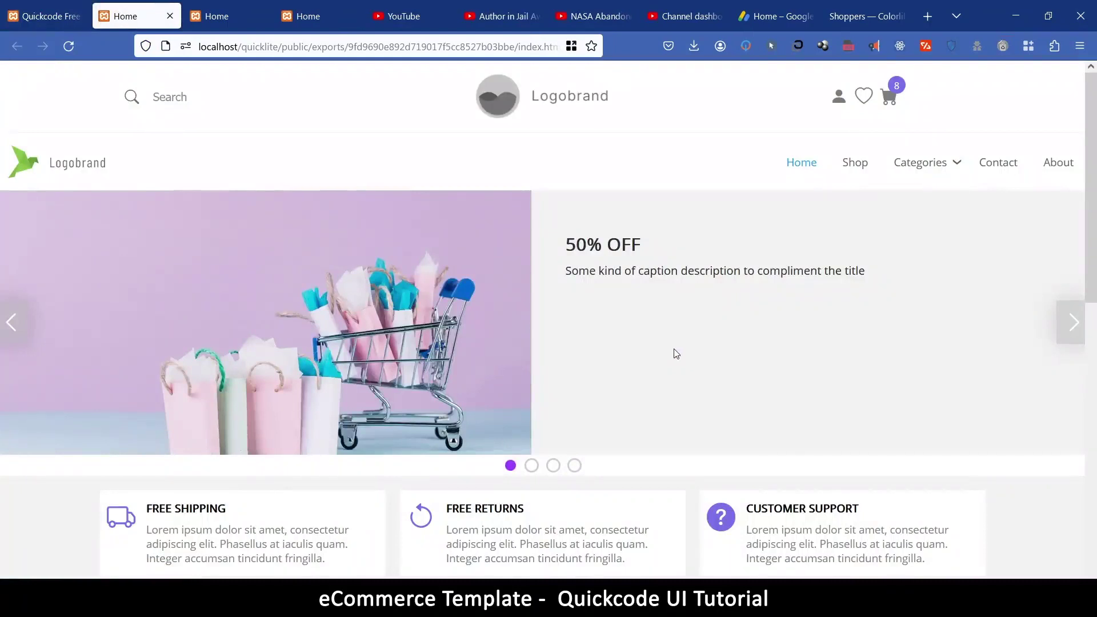
scroll(556, 338, "down", 6)
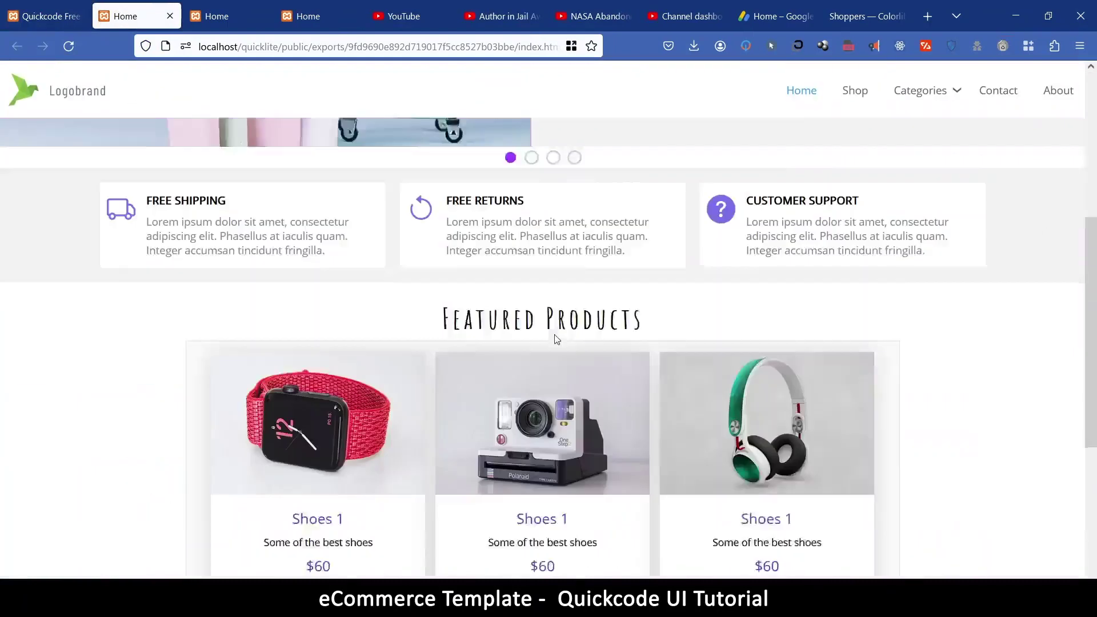
scroll(557, 338, "up", 5)
scroll(557, 332, "up", 1)
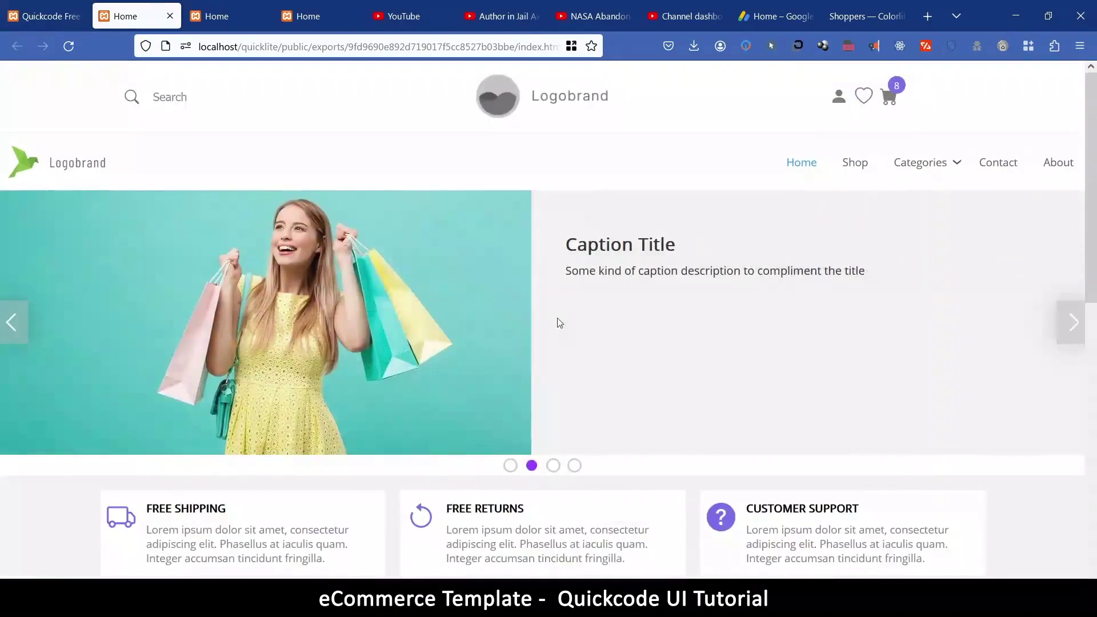
scroll(574, 321, "down", 10)
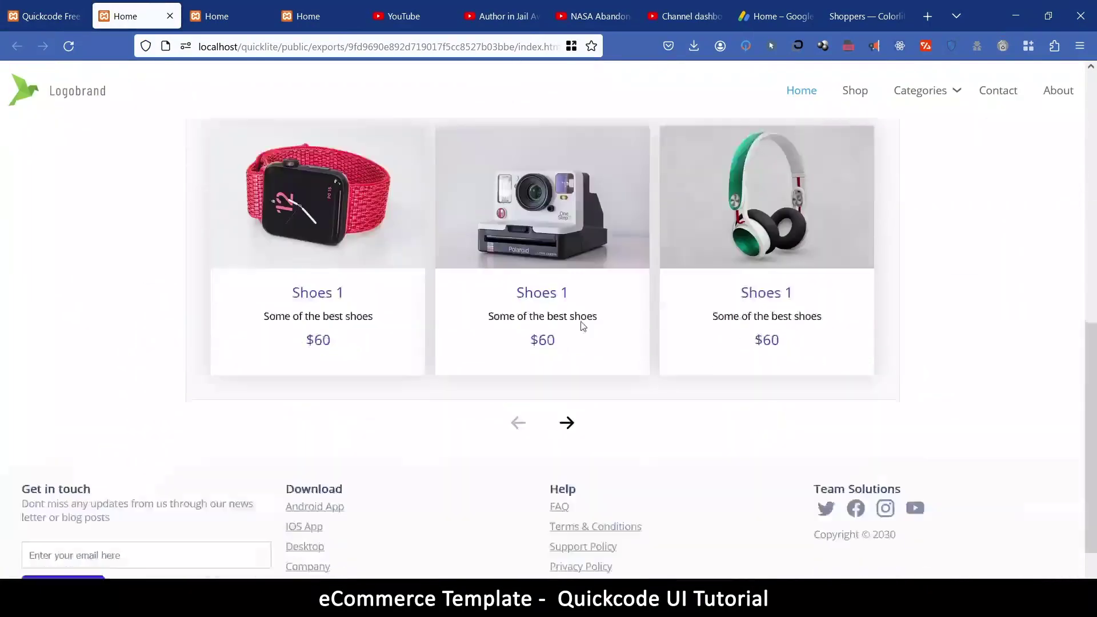
scroll(586, 329, "up", 2)
scroll(594, 371, "down", 2)
scroll(546, 337, "down", 1)
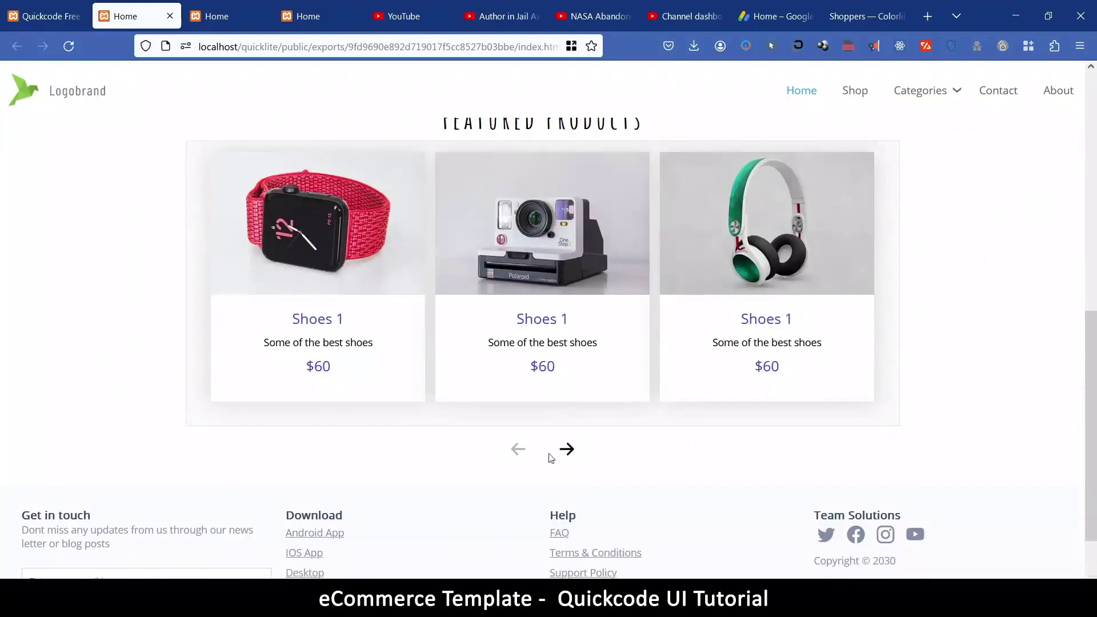
Test the Featured Products carousel by moving forward through its products and back to the start, and check the footer
left_click(568, 450)
left_click(568, 450)
left_click(567, 450)
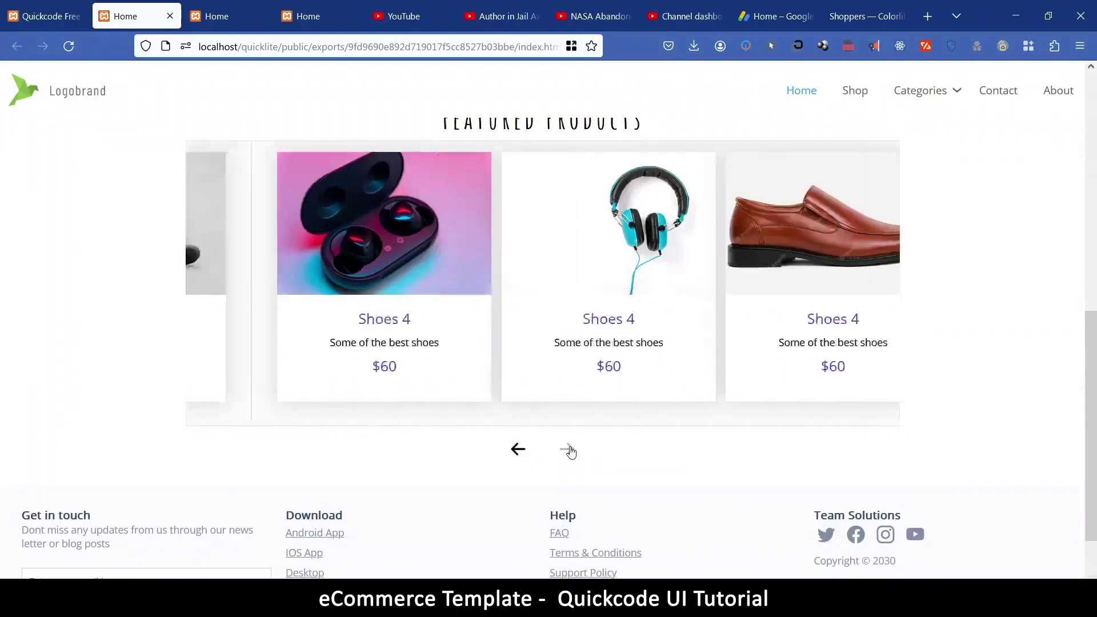
left_click(517, 449)
left_click(517, 449)
left_click(517, 449)
scroll(611, 413, "down", 2)
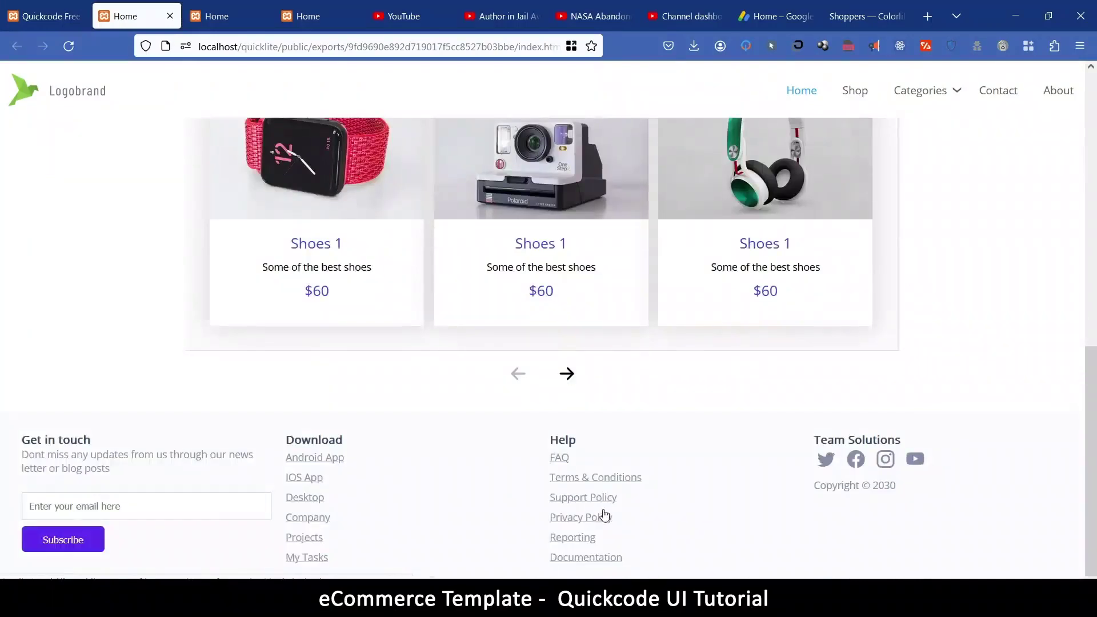
Review the previewed page again from footer to header, examining the Featured Products heading and the area around it
scroll(617, 511, "up", 15)
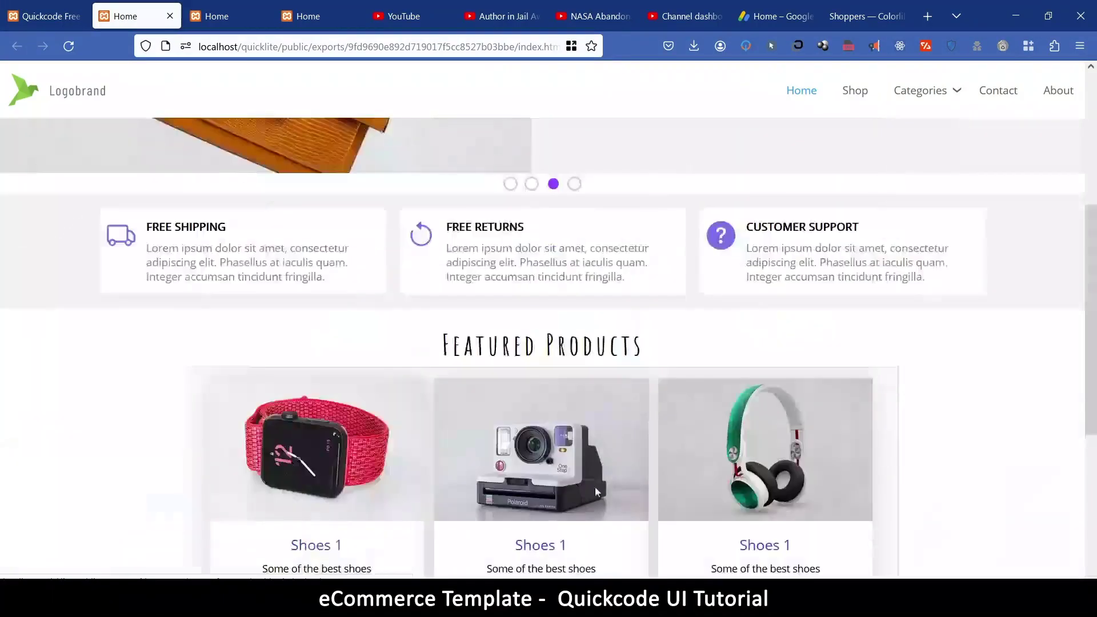
scroll(525, 407, "down", 6)
scroll(526, 415, "down", 4)
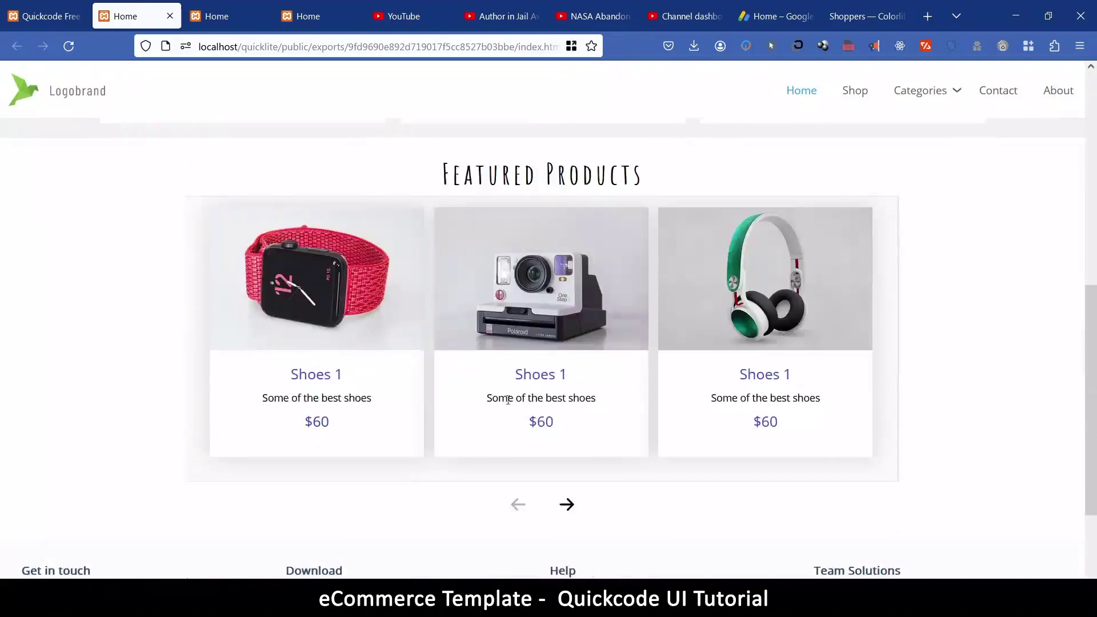
scroll(451, 296, "up", 3)
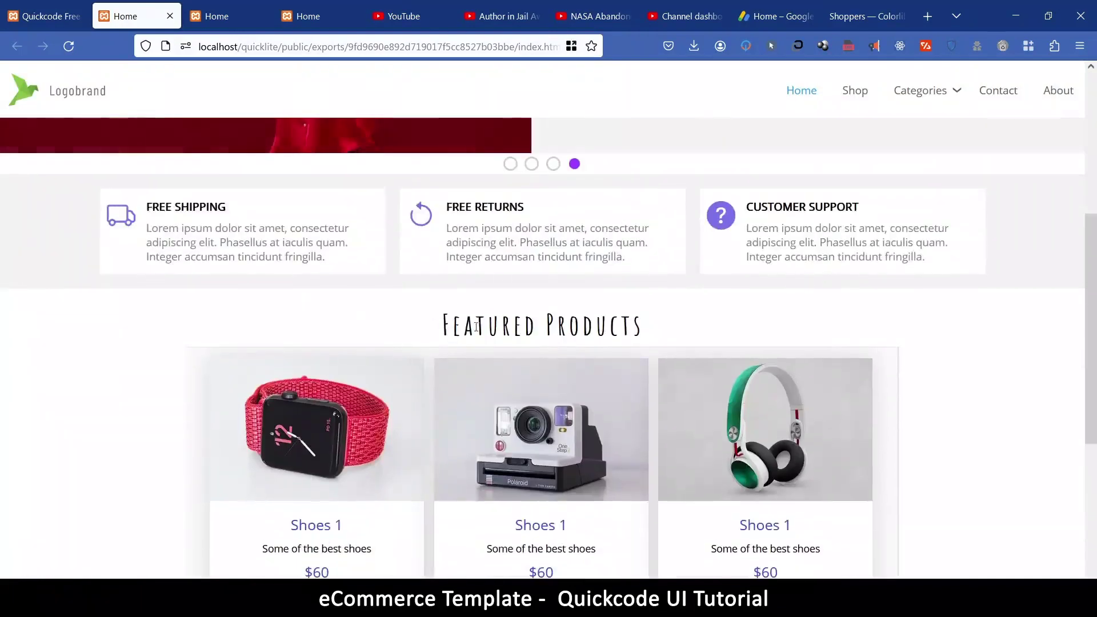
left_click_drag(443, 327, 767, 333)
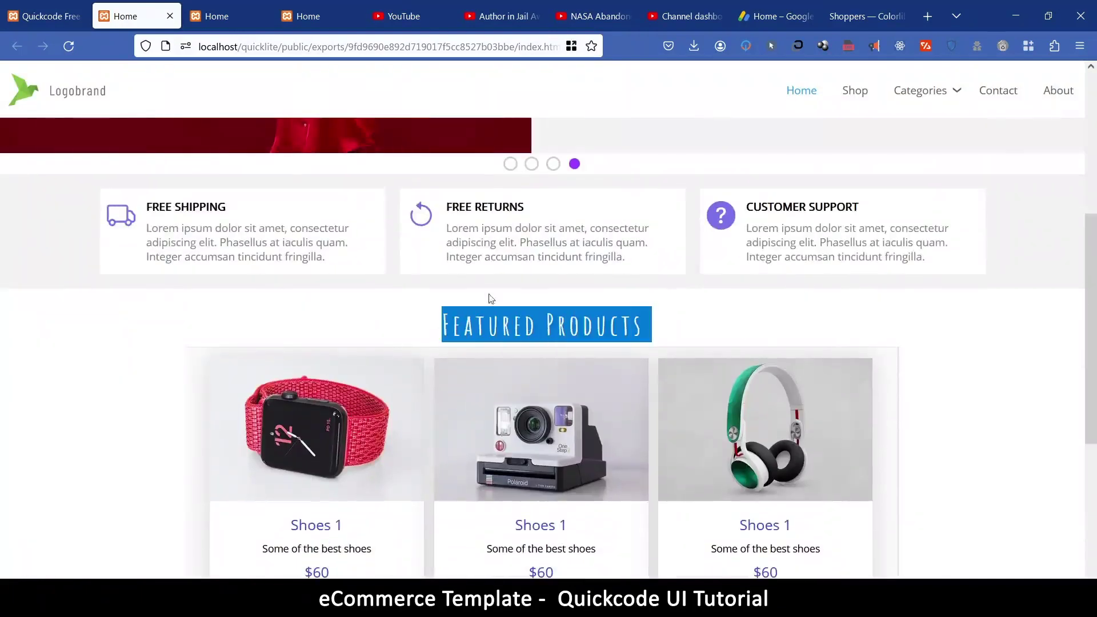
left_click(712, 297)
scroll(600, 350, "up", 5)
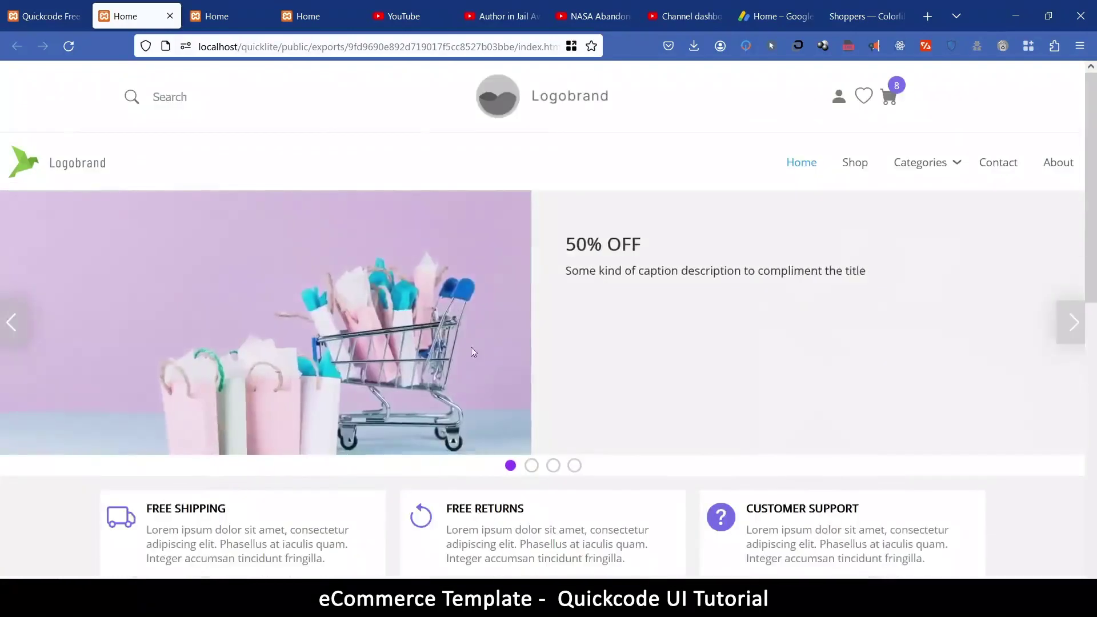
scroll(396, 287, "down", 3)
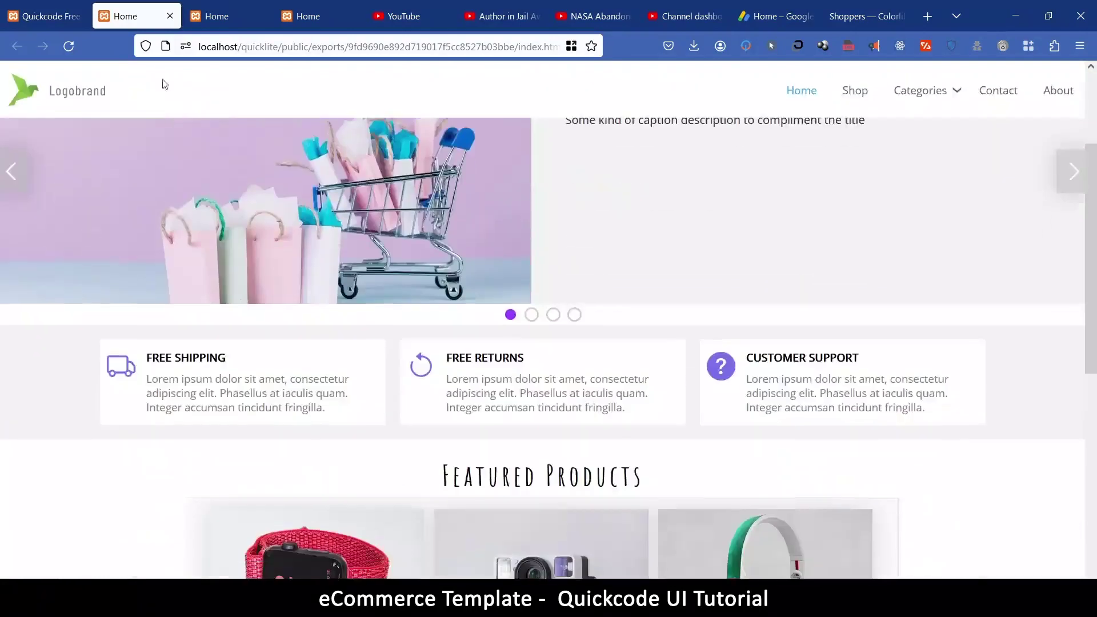
Close the two outdated page preview tabs and return to the Quickcode UI editor
left_click(225, 10)
left_click(261, 16)
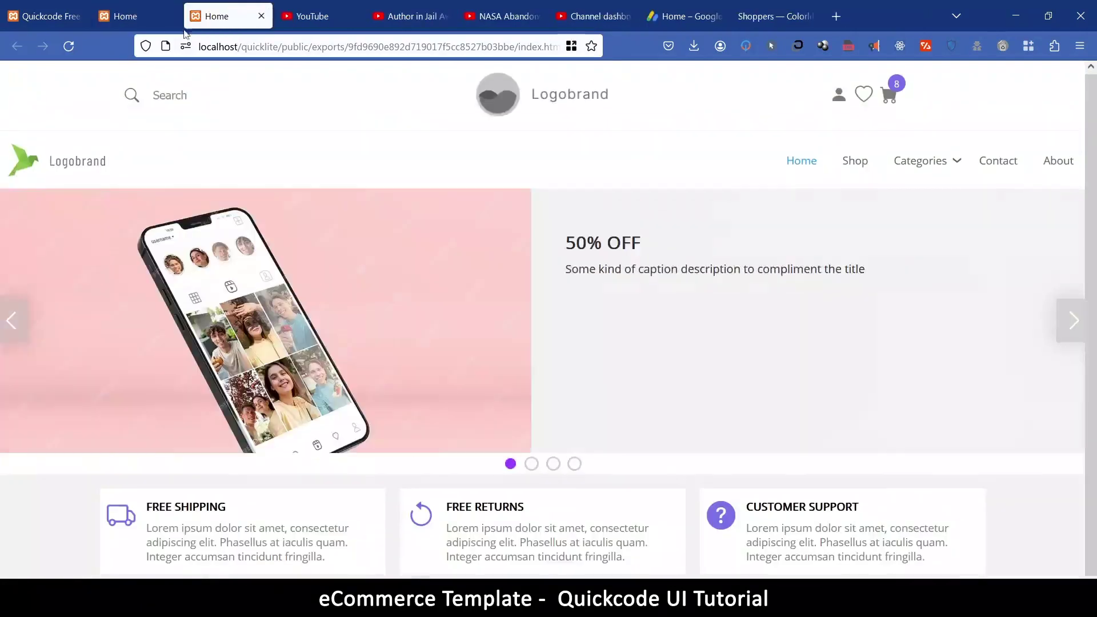
left_click(261, 16)
left_click(38, 10)
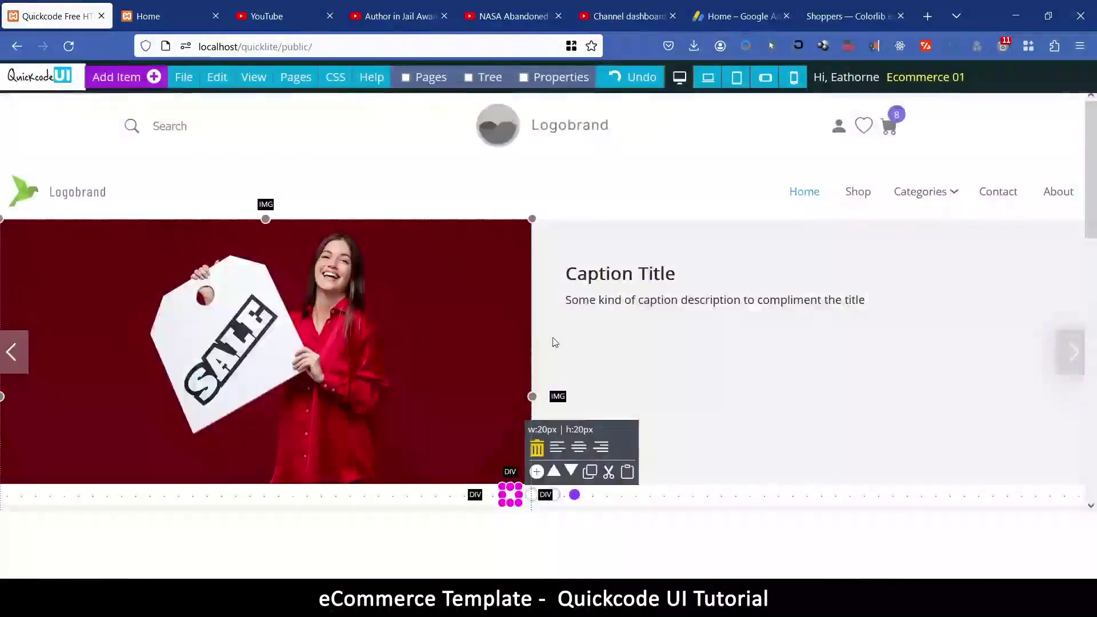
Add an empty Section from the Empty category to the end of the page
scroll(553, 342, "down", 5)
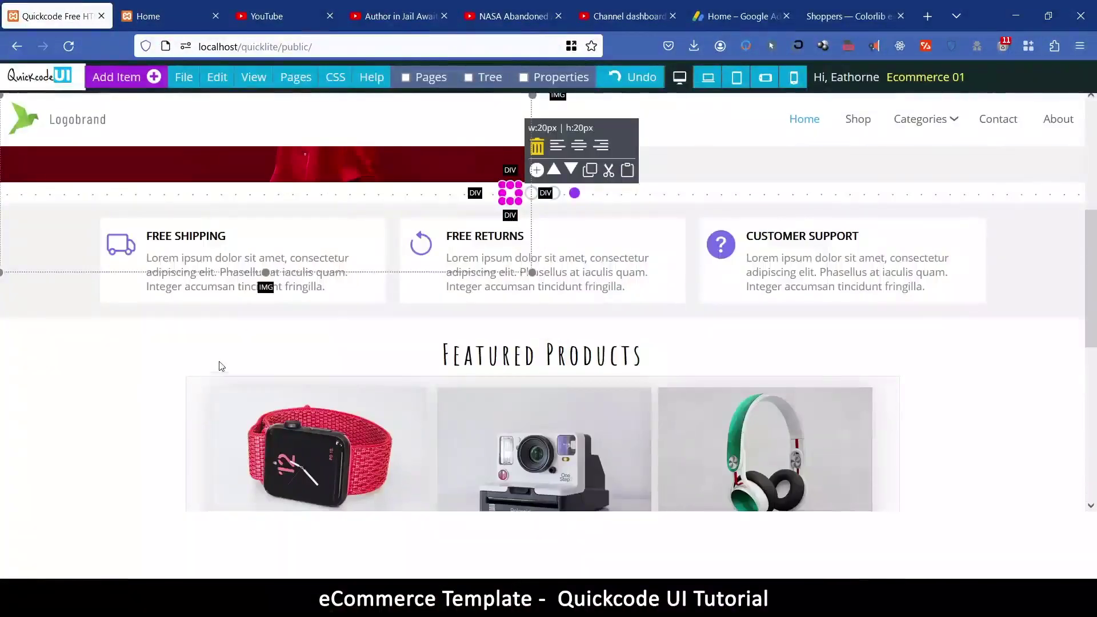
scroll(220, 342, "down", 9)
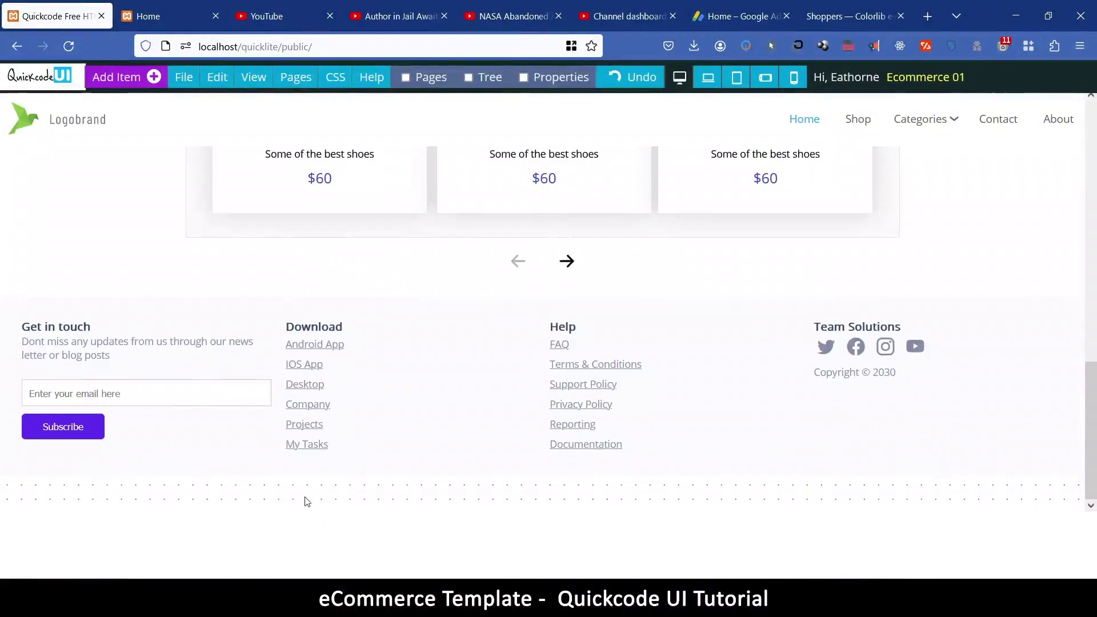
left_click(117, 78)
scroll(241, 192, "up", 10)
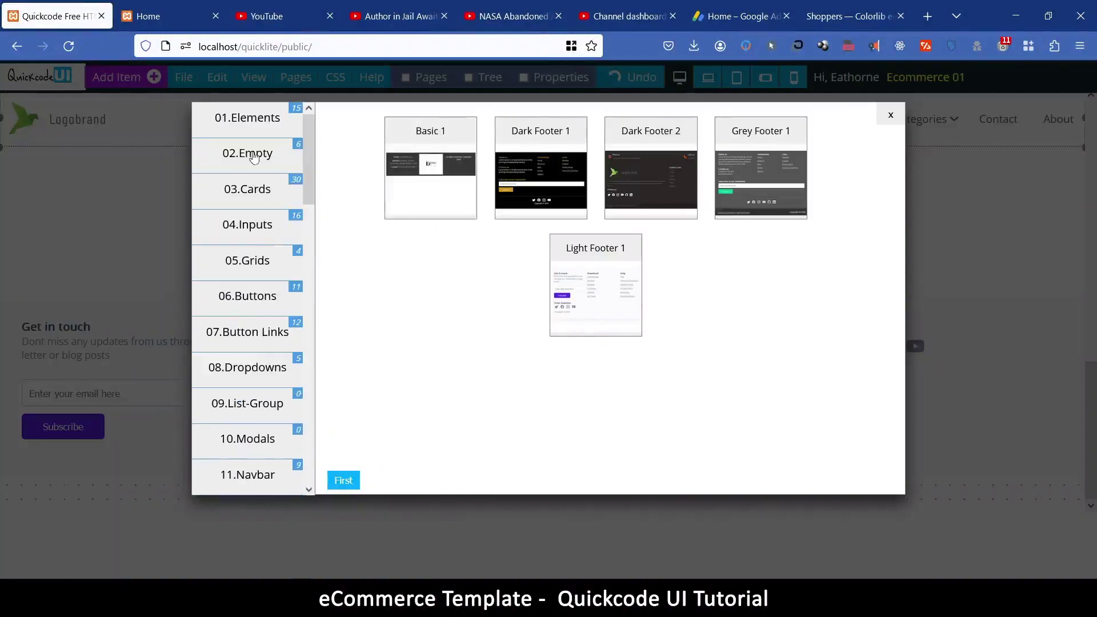
left_click(248, 168)
left_click(654, 258)
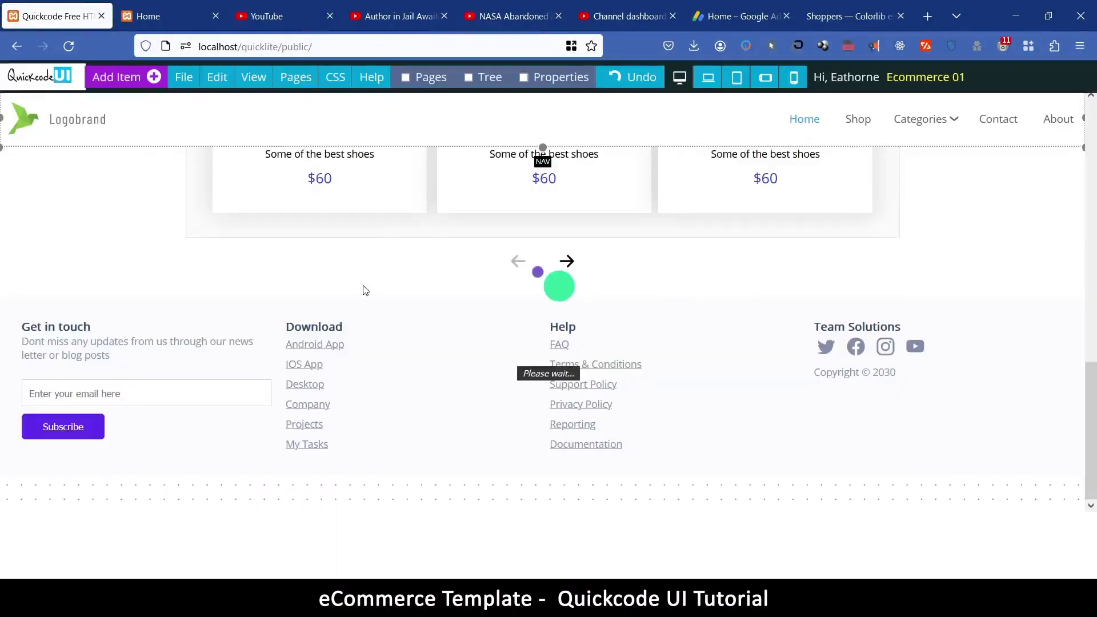
Move the new grey section up past the footer and Featured Products, placing it directly below the service cards
scroll(367, 293, "down", 3)
left_click(193, 309)
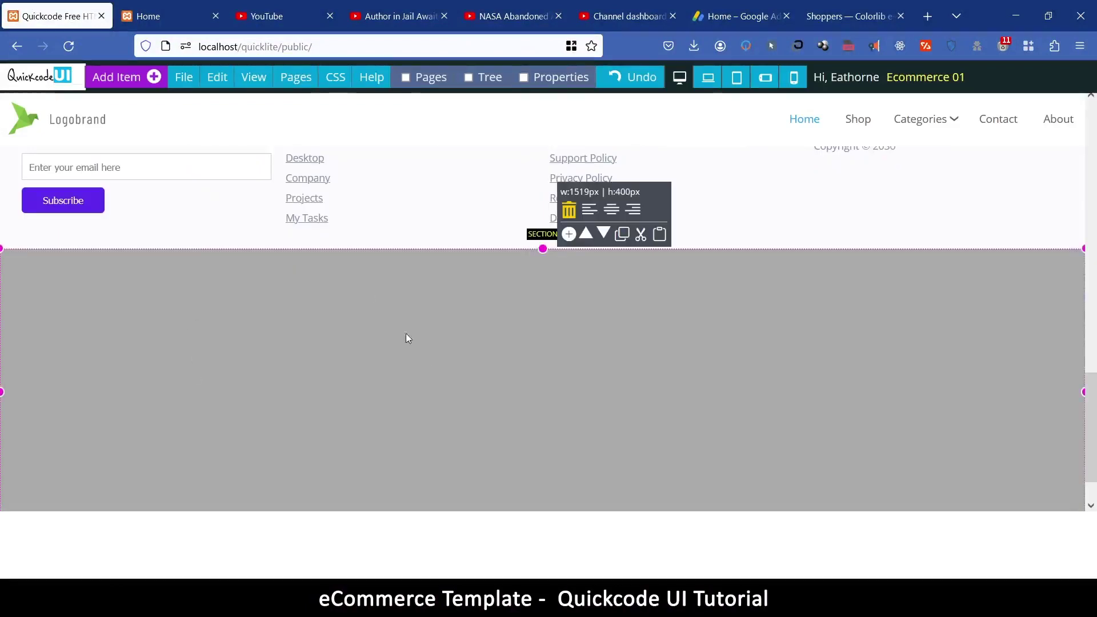
left_click(586, 234)
scroll(518, 307, "up", 4)
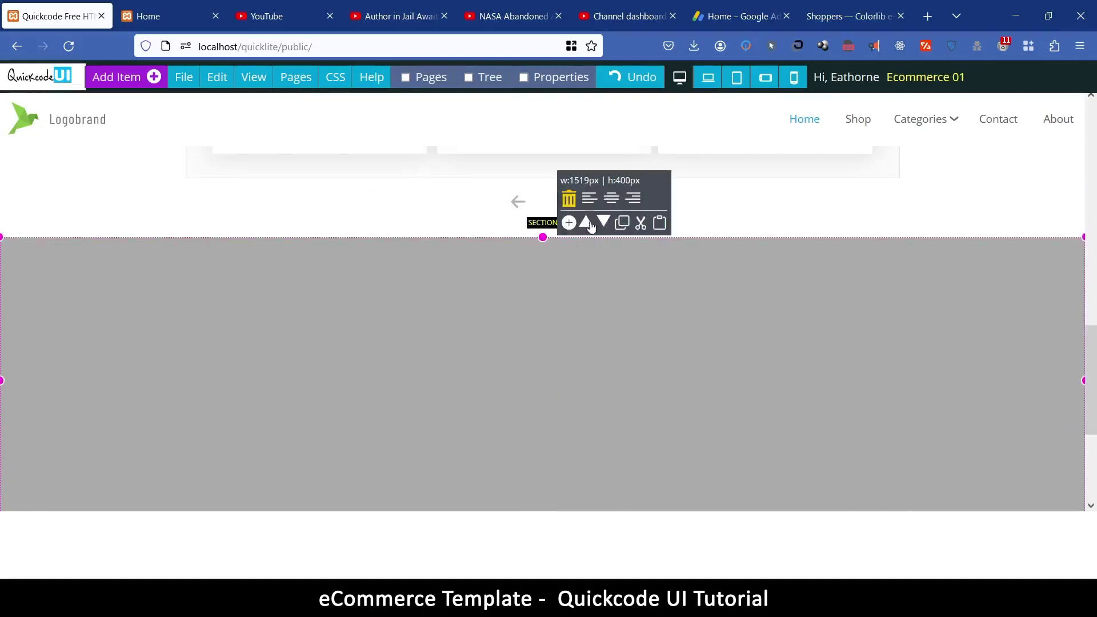
left_click(587, 224)
scroll(561, 302, "up", 6)
scroll(562, 300, "up", 2)
scroll(406, 269, "down", 4)
scroll(432, 315, "up", 1)
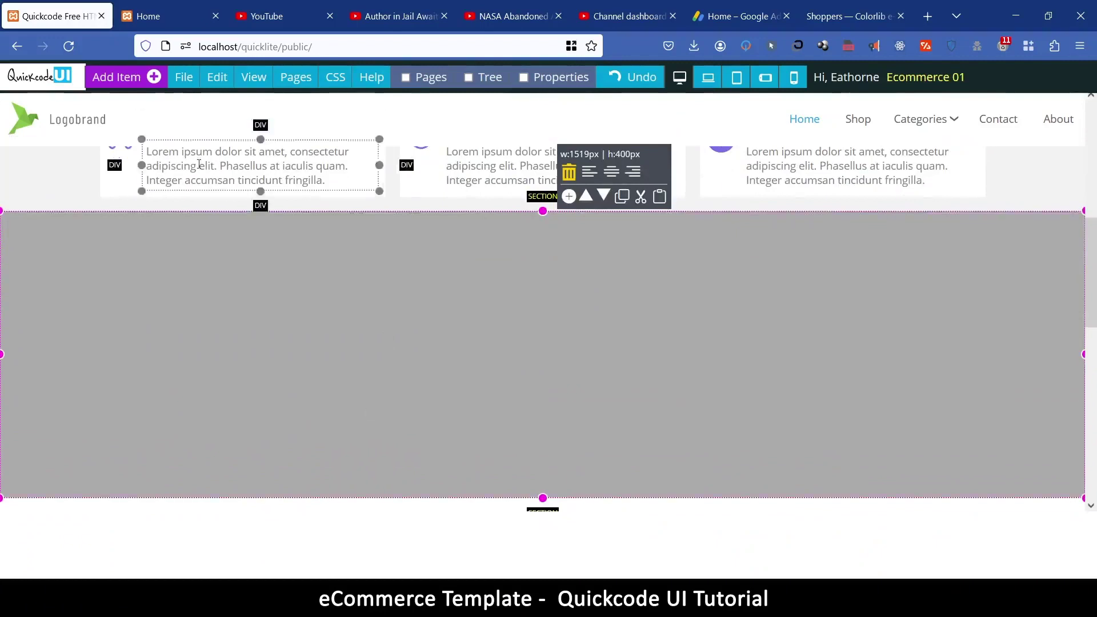
Insert the Collections 1 card from the Cards category into the grey section
left_click(113, 79)
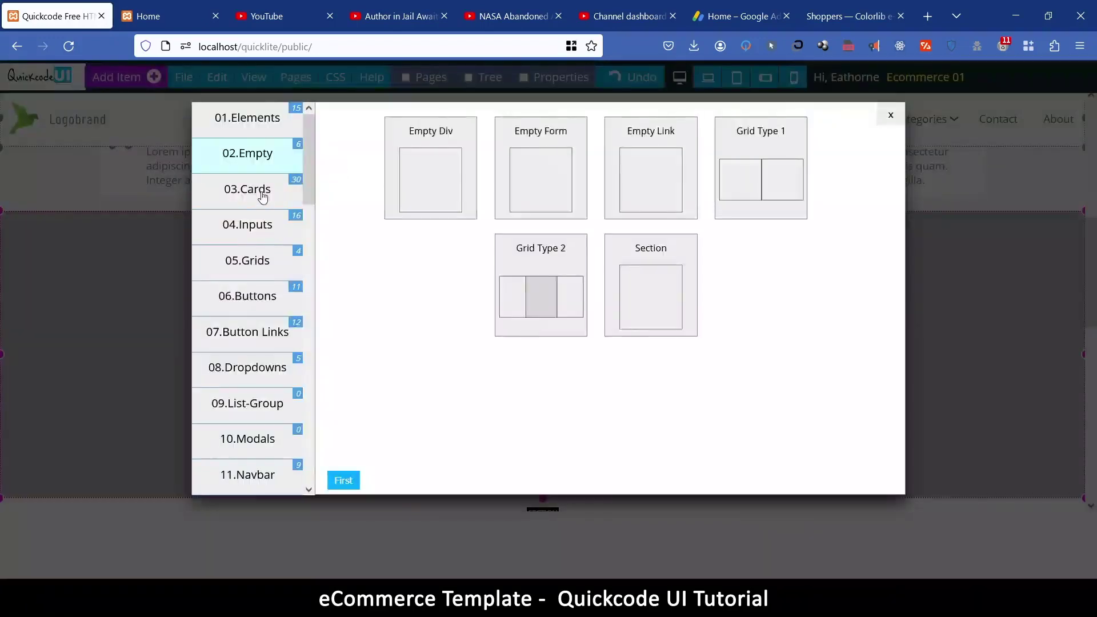
left_click(262, 196)
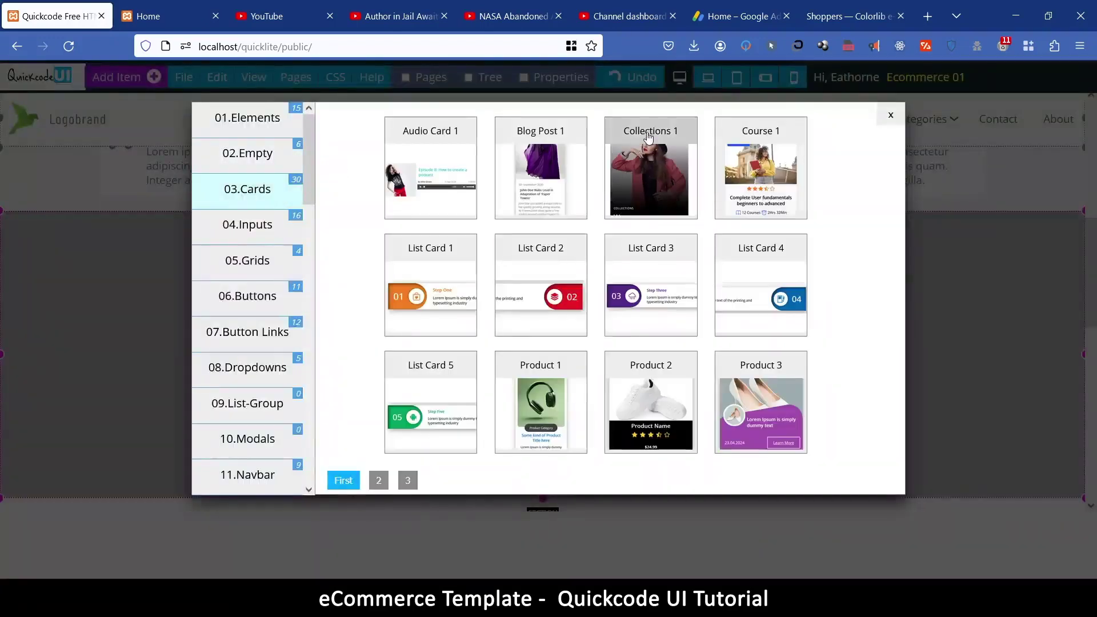
left_click(647, 136)
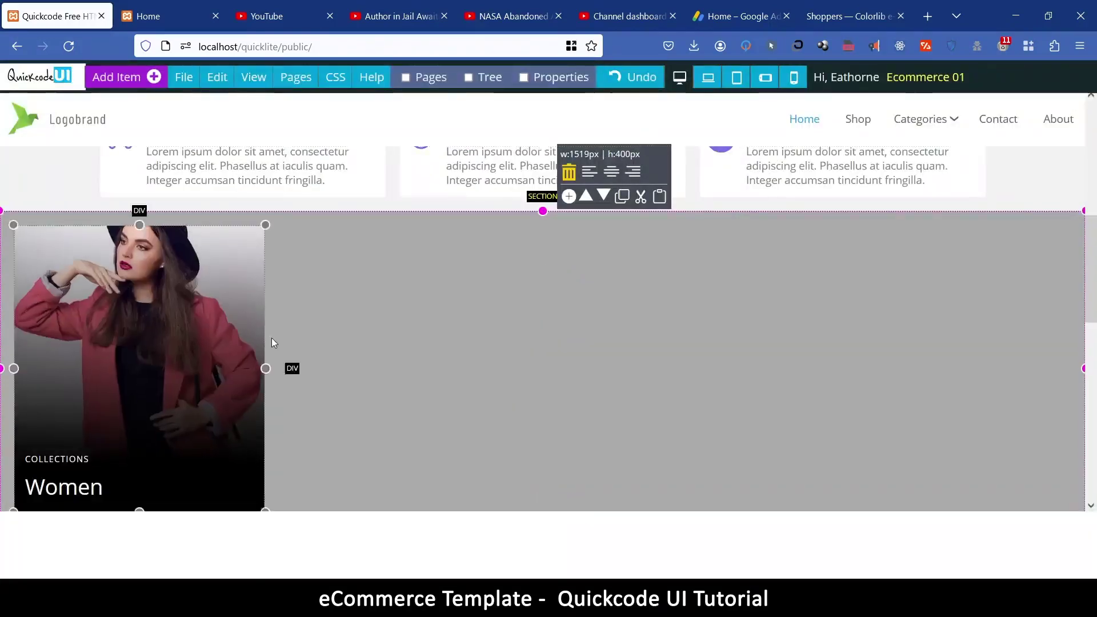
scroll(251, 337, "down", 3)
scroll(302, 358, "up", 3)
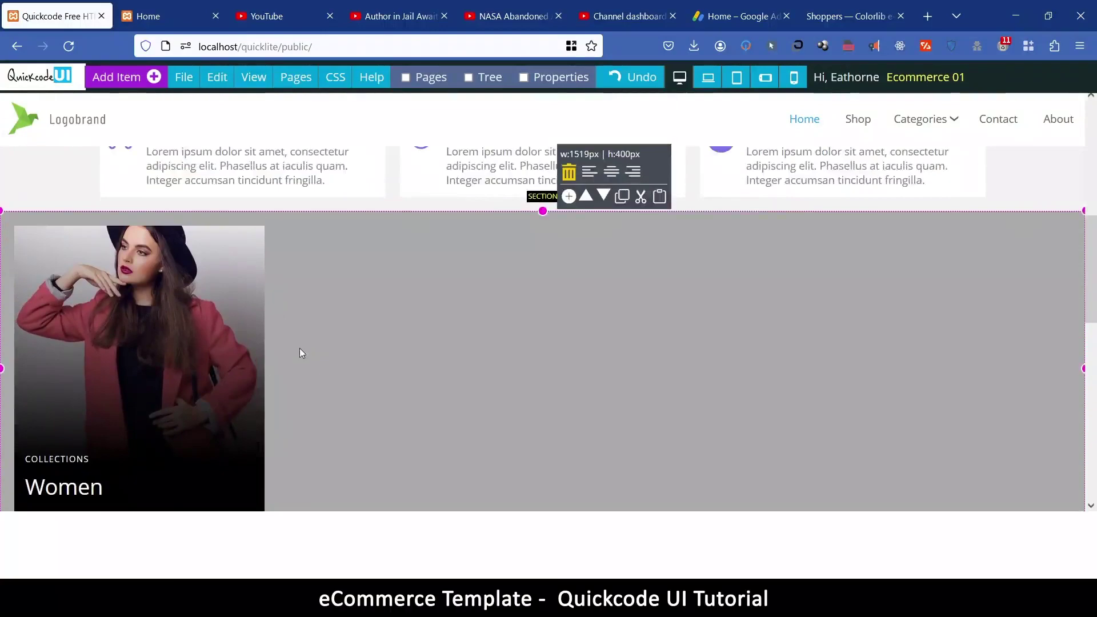
scroll(297, 350, "down", 1)
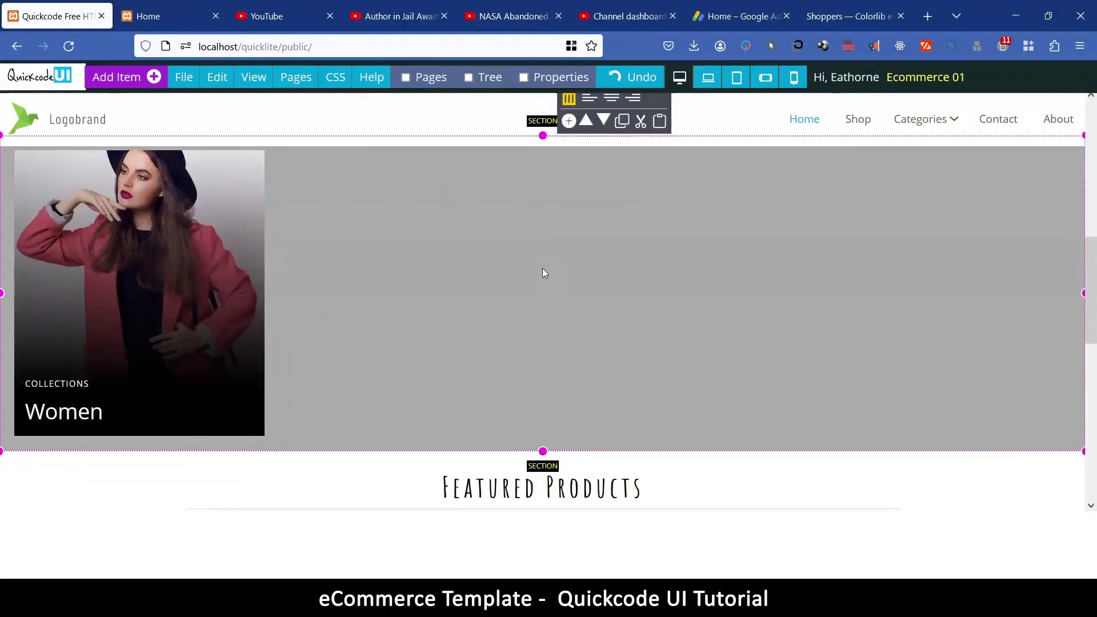
Set the grey section's Display to Flex and its Justify Content to Center so the collection card is centred
left_click(554, 80)
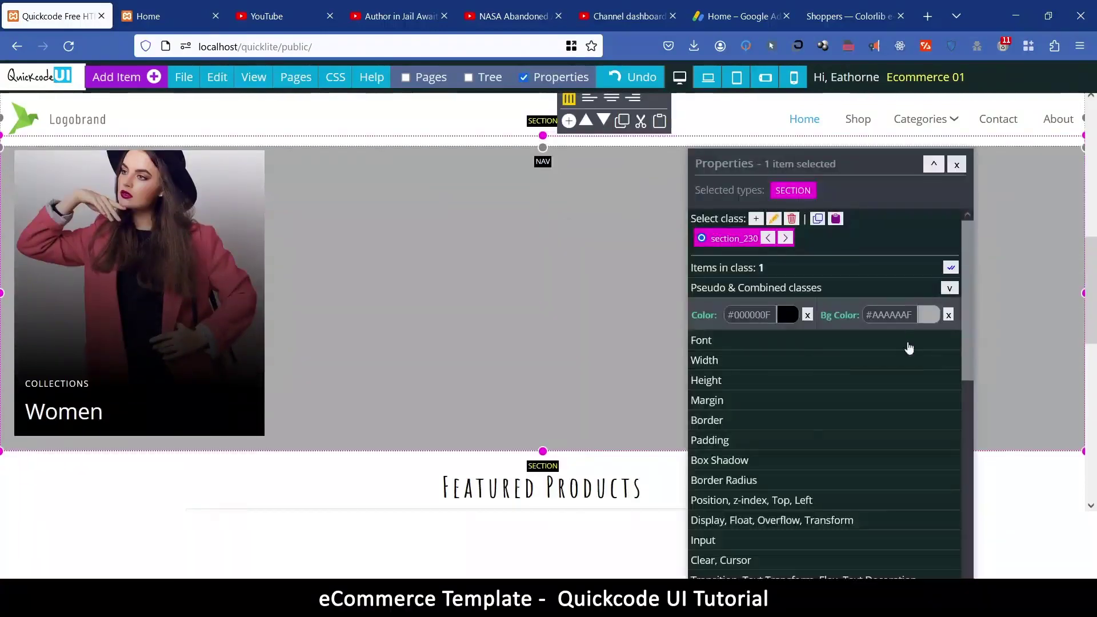
left_click(733, 384)
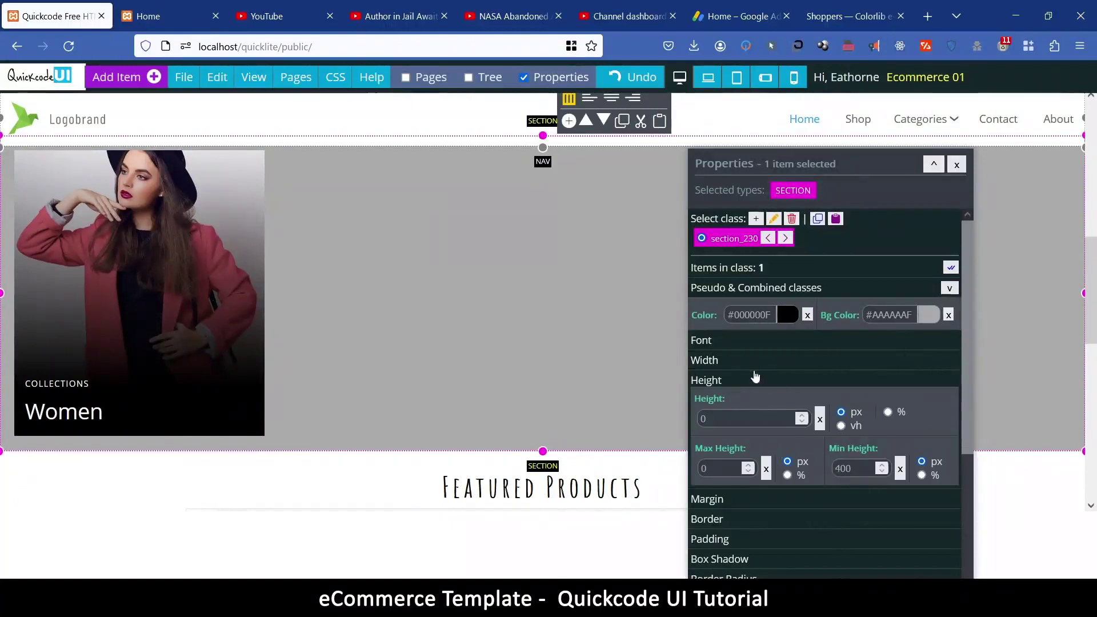
scroll(783, 389, "down", 3)
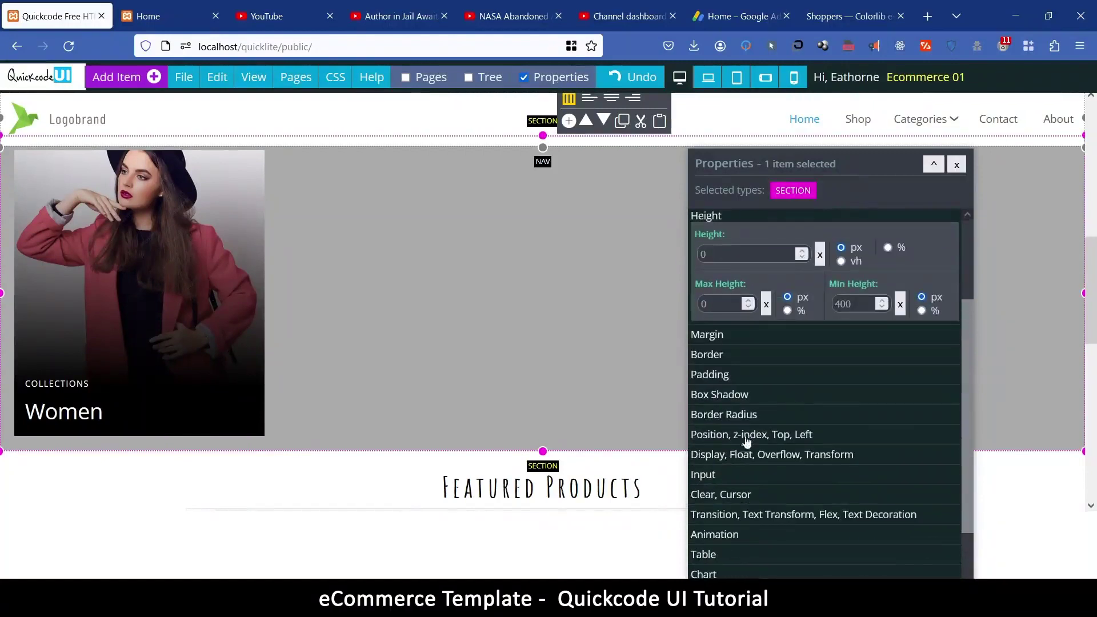
left_click(739, 461)
scroll(766, 395, "down", 3)
left_click(725, 228)
left_click(734, 320)
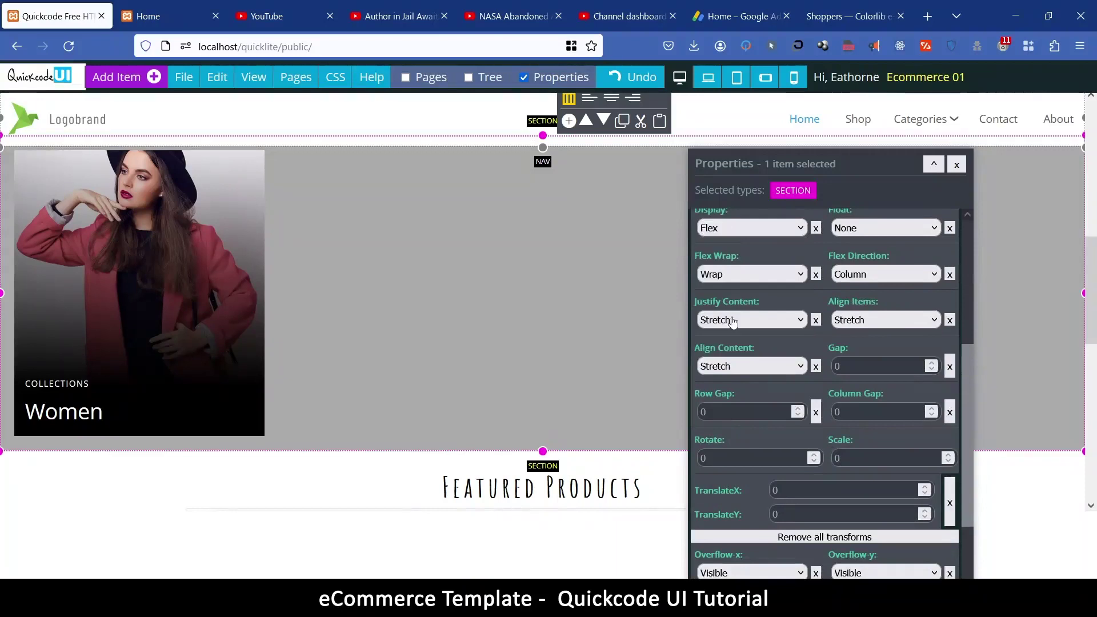
left_click(749, 321)
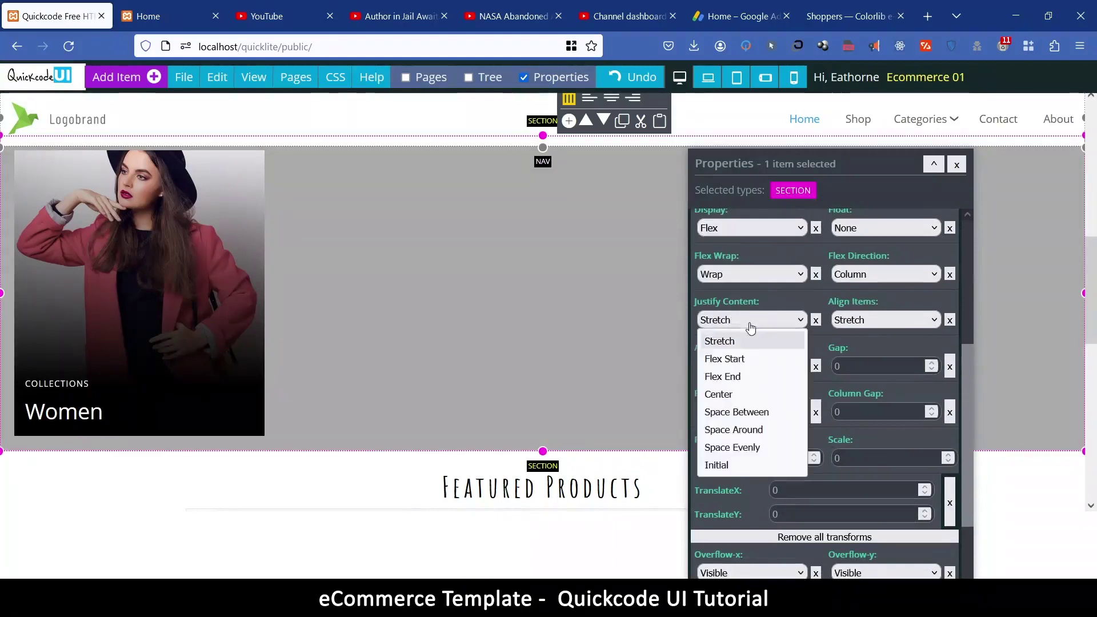
left_click(743, 392)
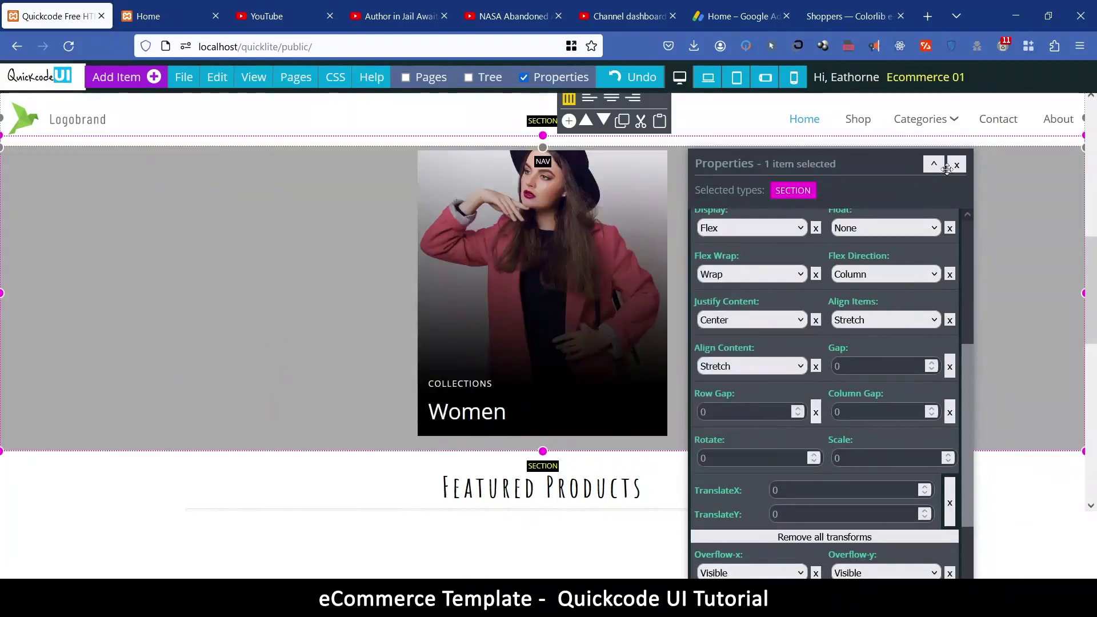
left_click(957, 165)
Select the Women collection card, switch to its parent section with Select Parent, and return to the card with Select First Child
left_click(535, 242)
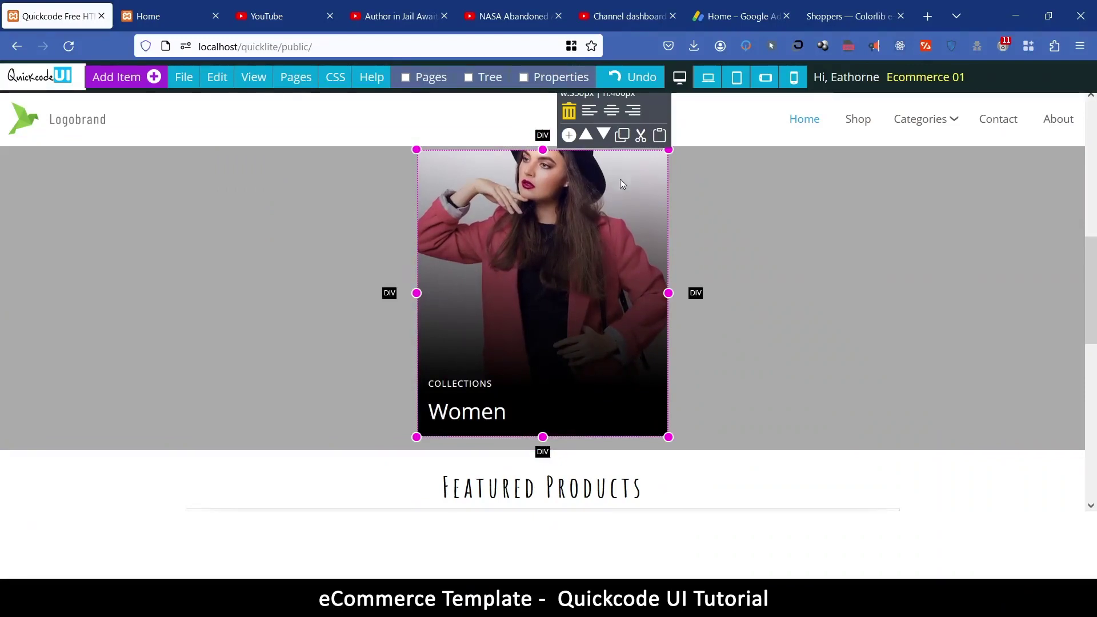
left_click(218, 80)
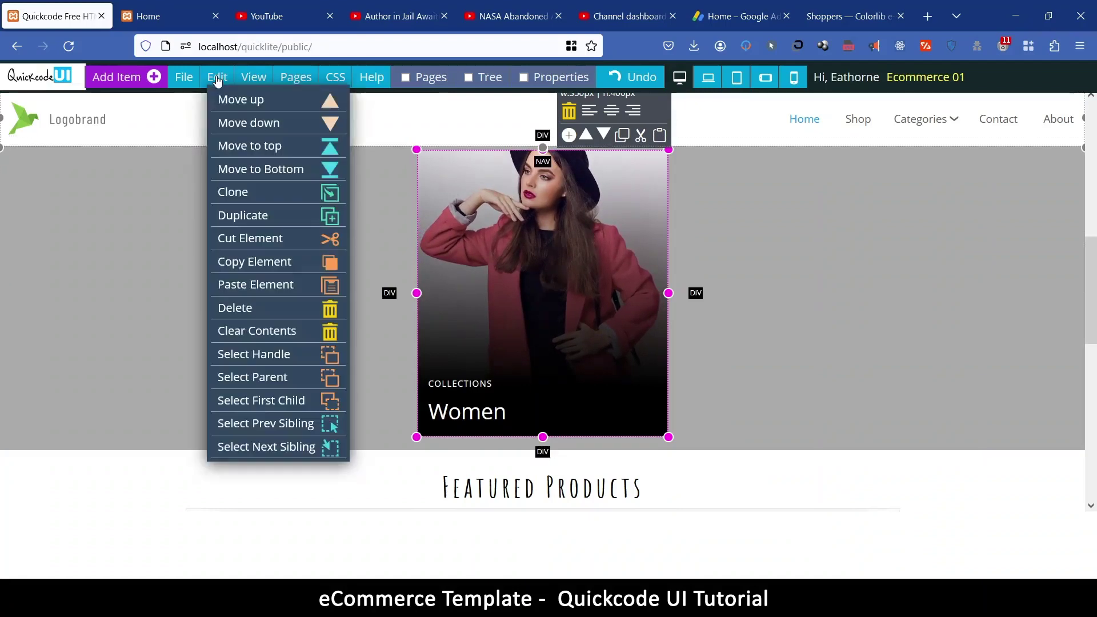
left_click(278, 385)
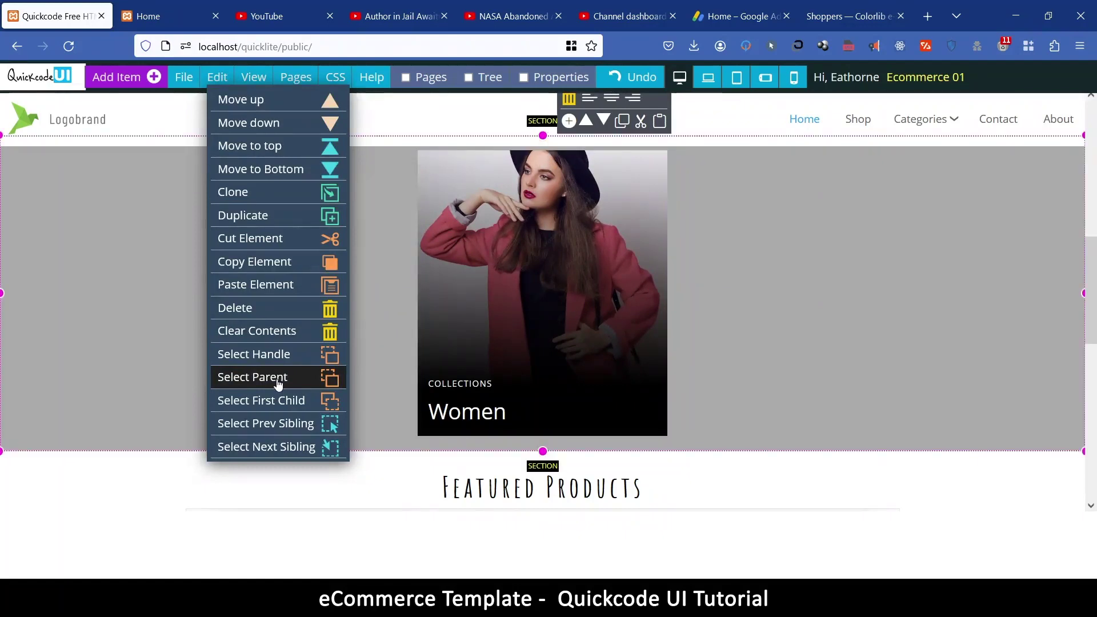
left_click(279, 403)
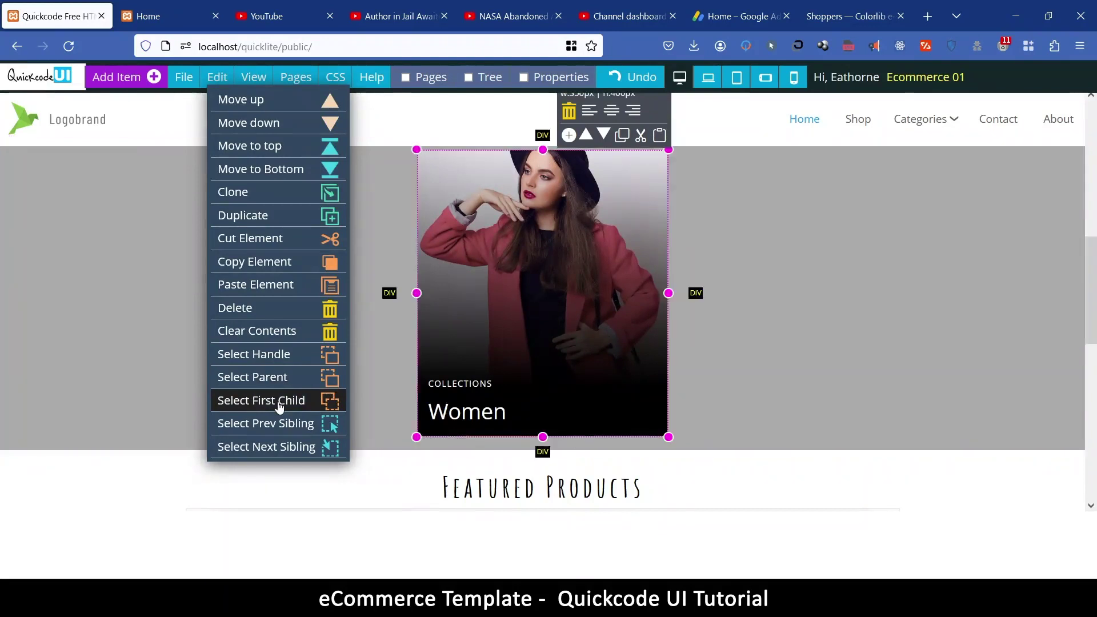
left_click(759, 242)
left_click(644, 286)
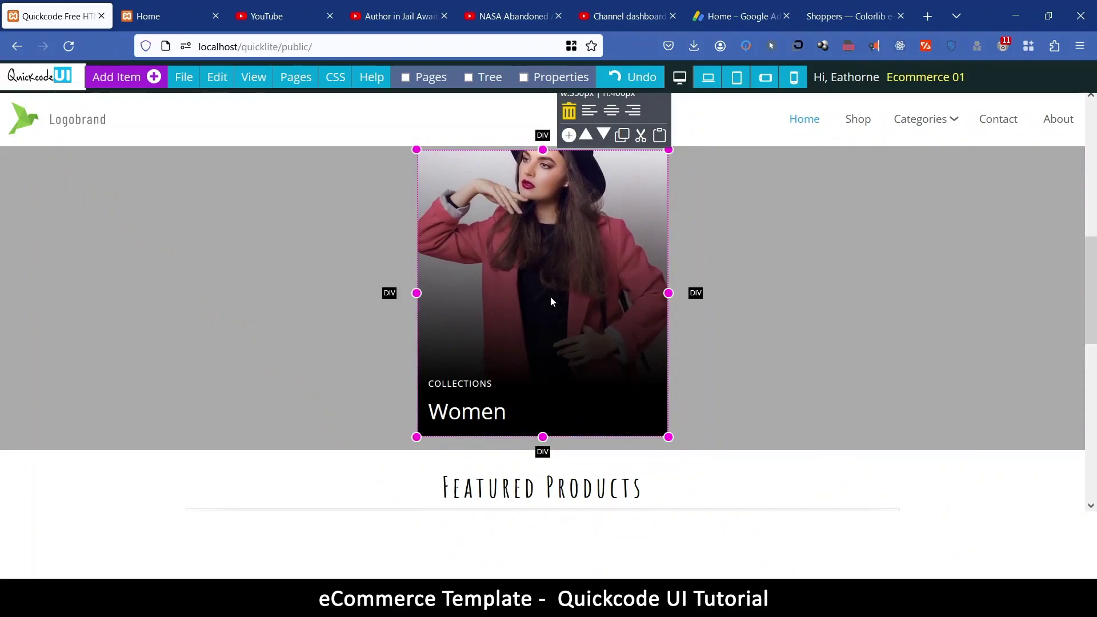
Clone the Women collections card twice to make a row of three cards
left_click(217, 77)
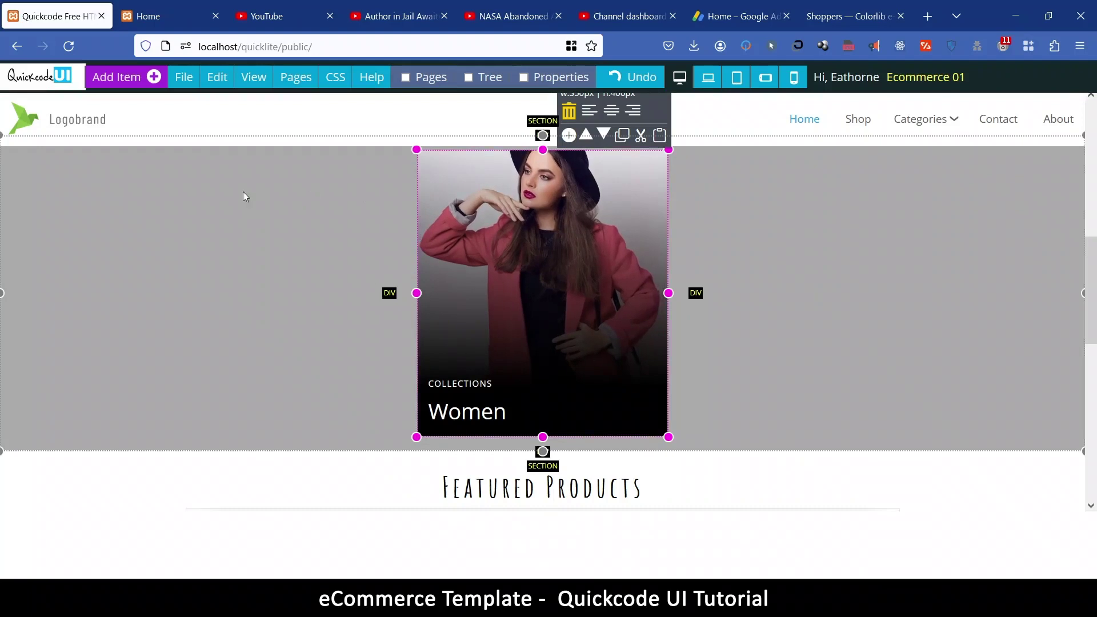
left_click(218, 79)
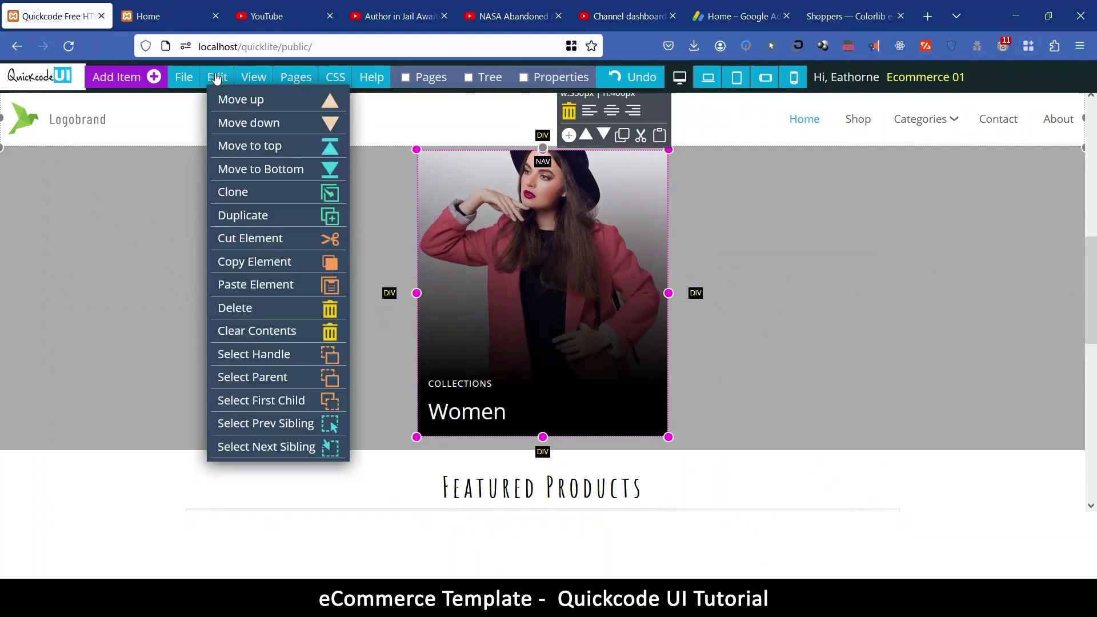
left_click(245, 192)
left_click(245, 192)
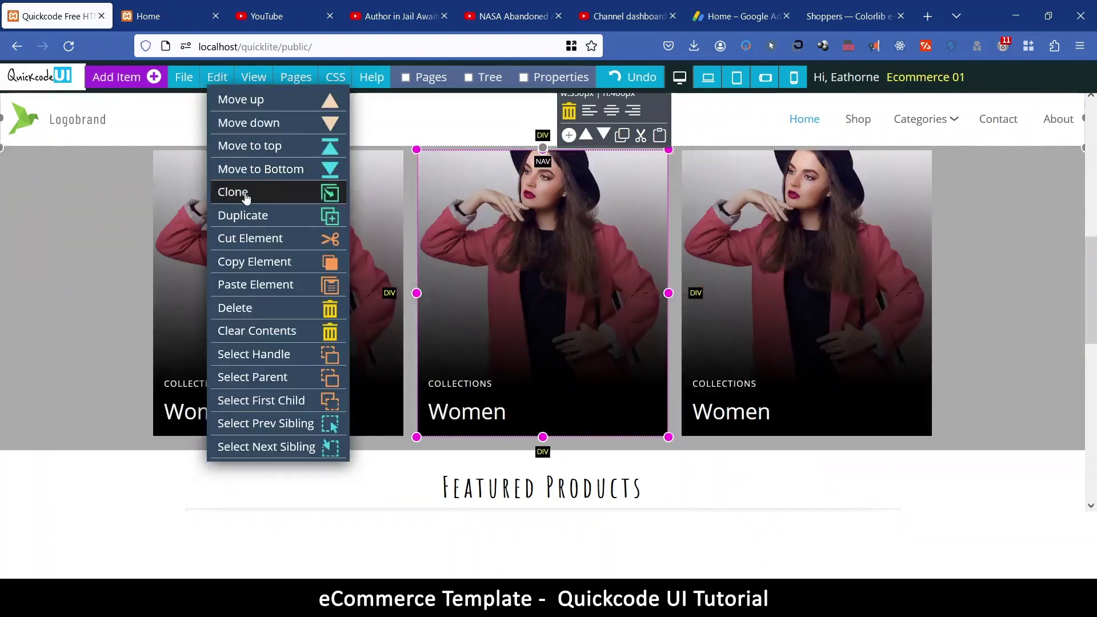
scroll(440, 394, "up", 4)
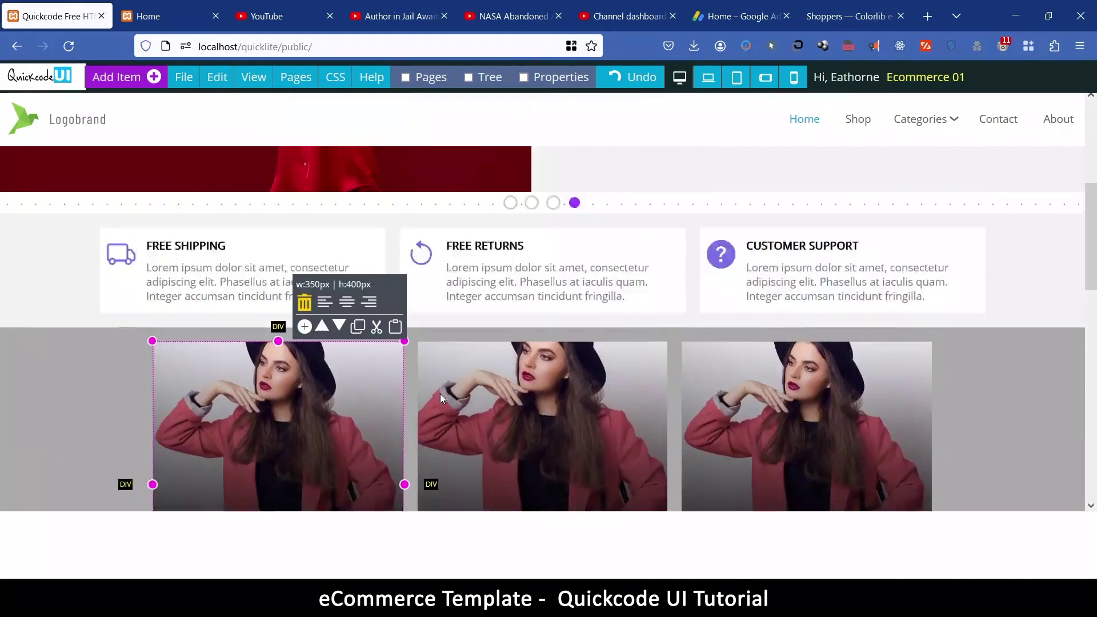
scroll(439, 392, "down", 4)
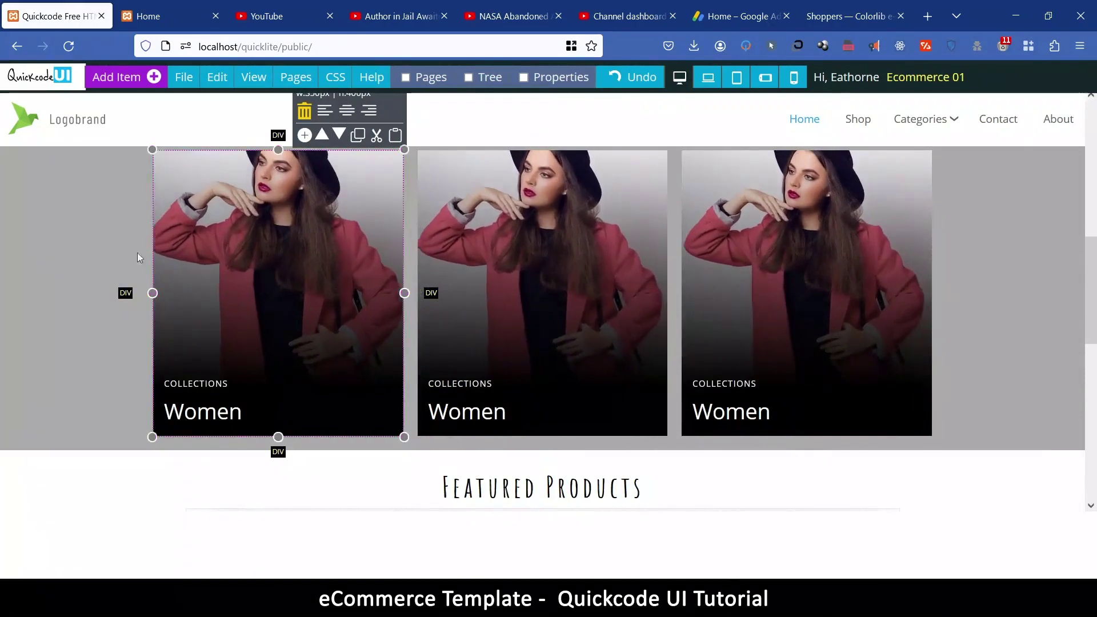
Set the background color of the section holding the collection cards to white
left_click(36, 166)
left_click(543, 77)
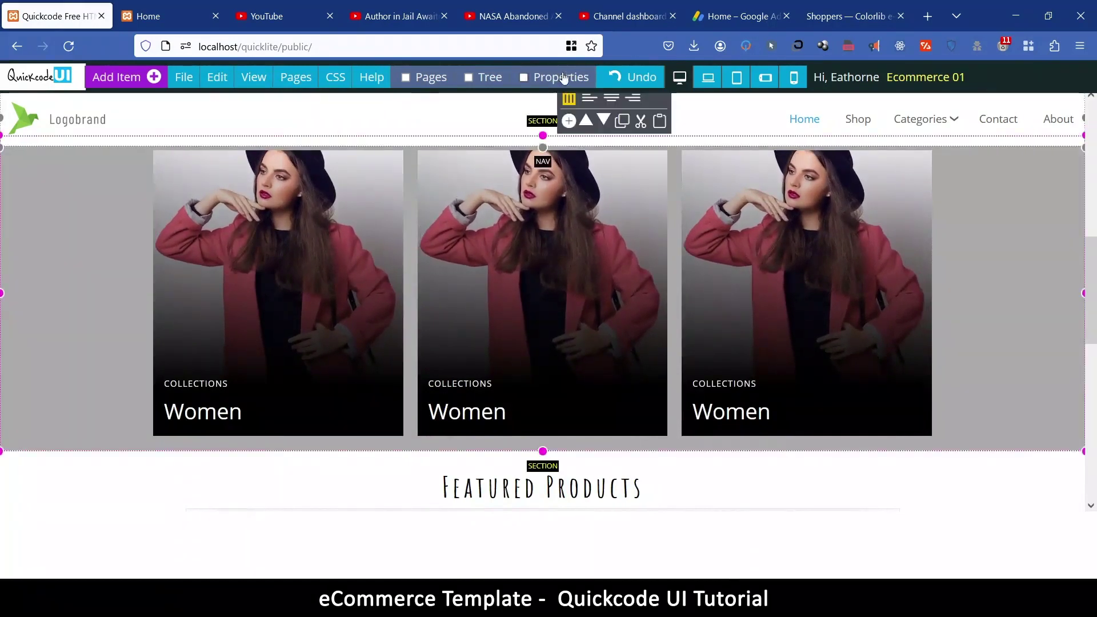
scroll(857, 311, "up", 5)
left_click(922, 316)
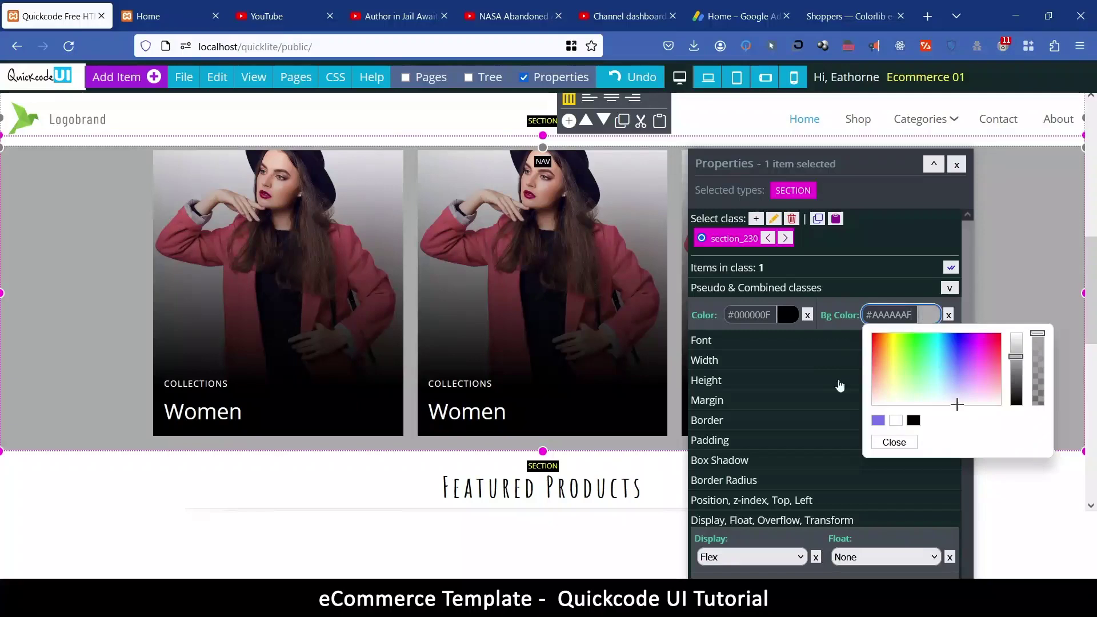
left_click(877, 417)
left_click(895, 442)
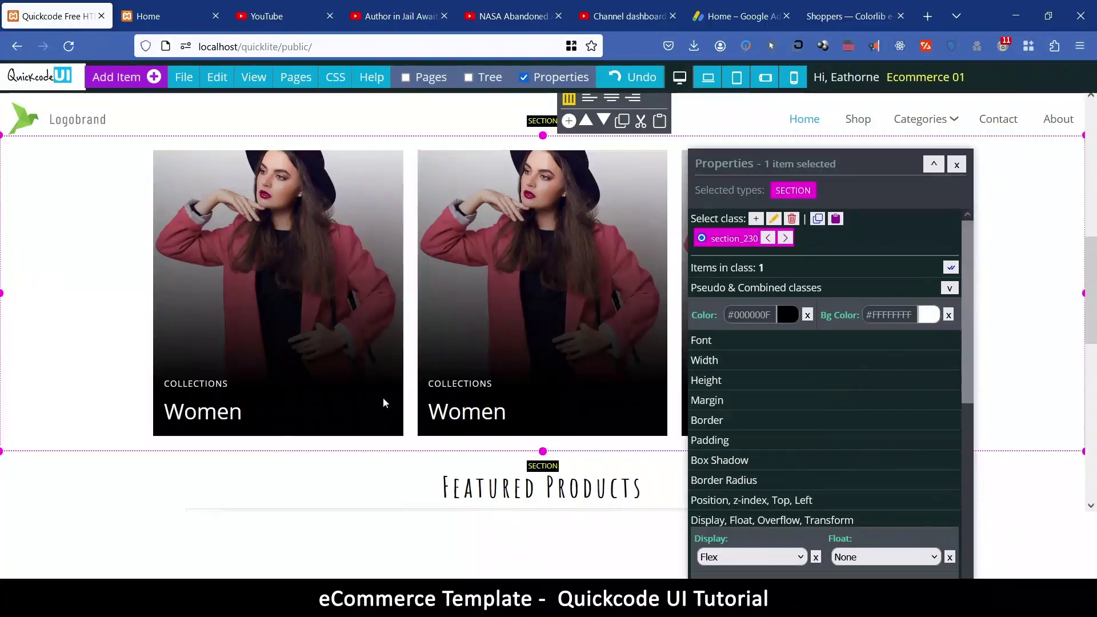
left_click(957, 165)
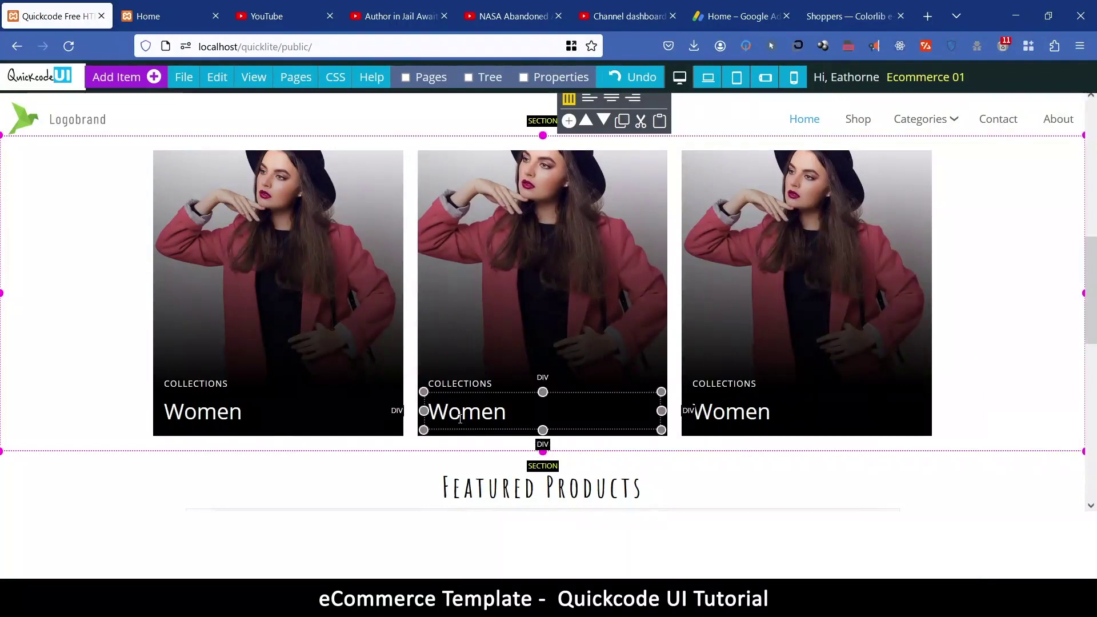
Change the first card's title to Men and the third card's title to Children
double_click(196, 409)
type("Men")
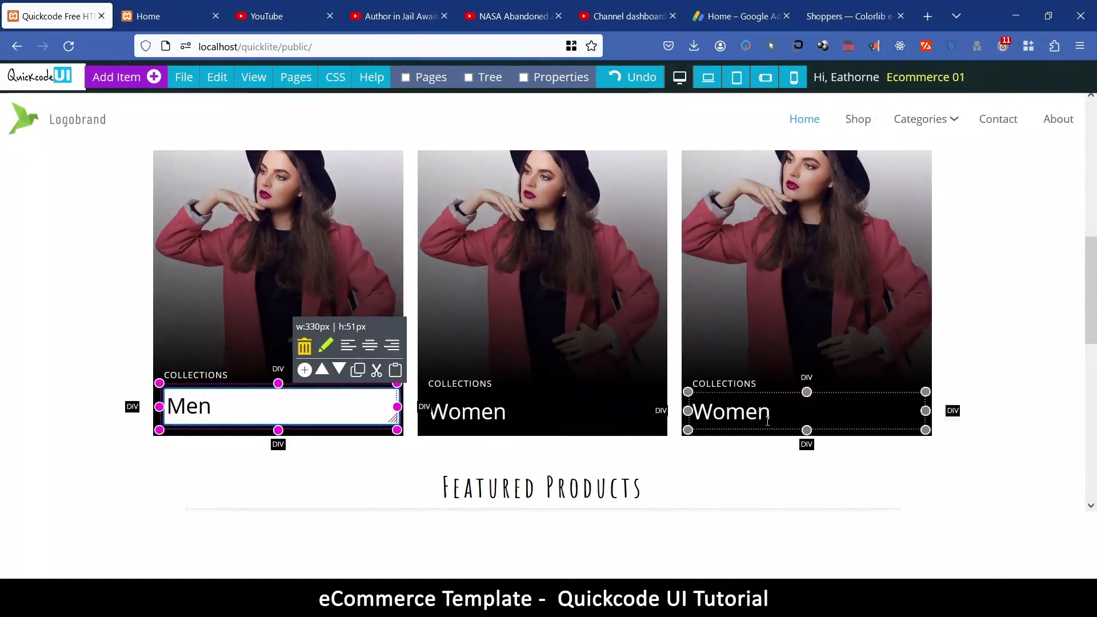
double_click(734, 412)
type("Children")
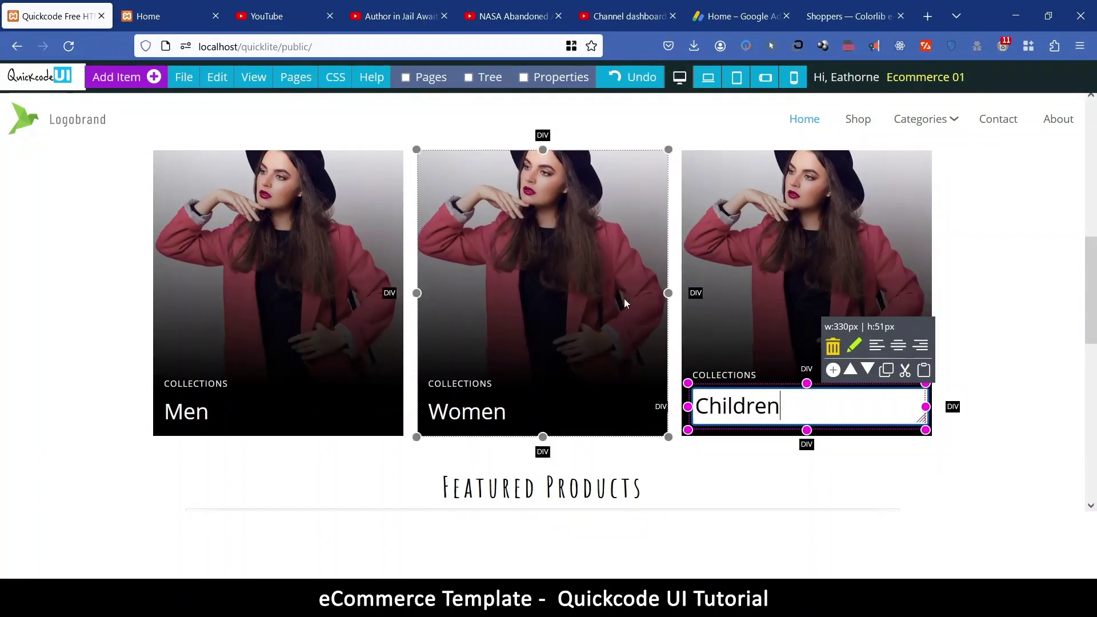
left_click(976, 252)
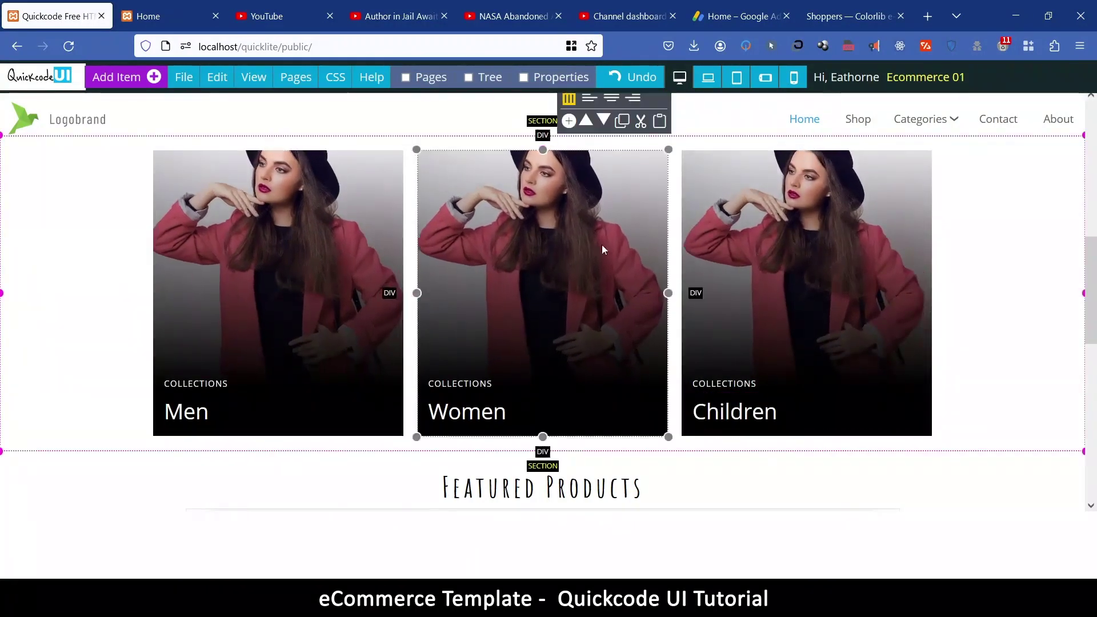
left_click(515, 197)
left_click(209, 78)
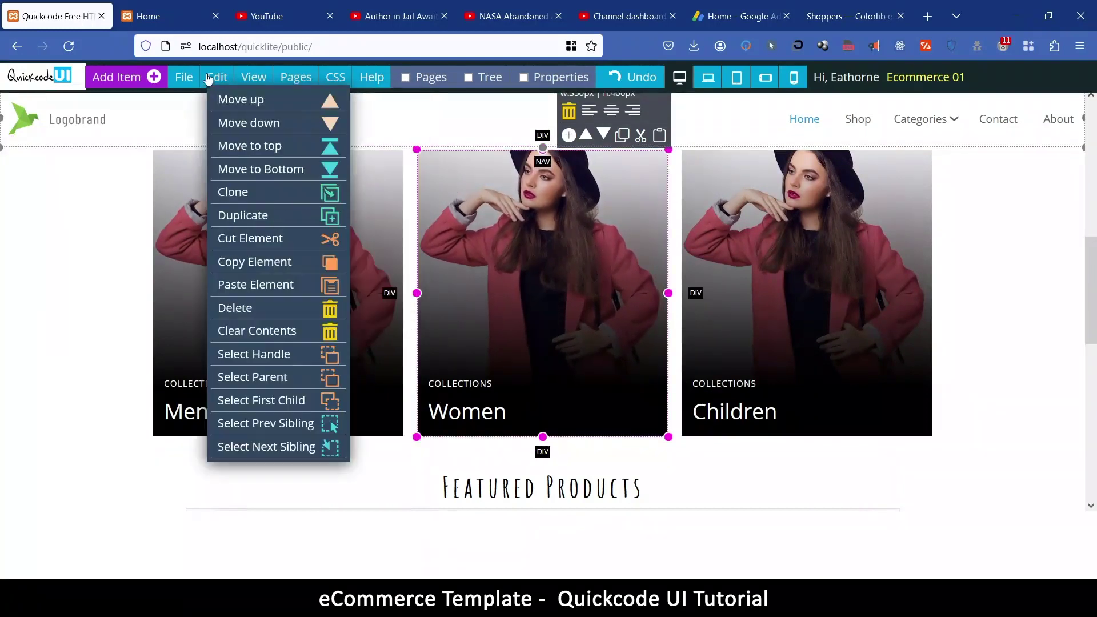
left_click(281, 357)
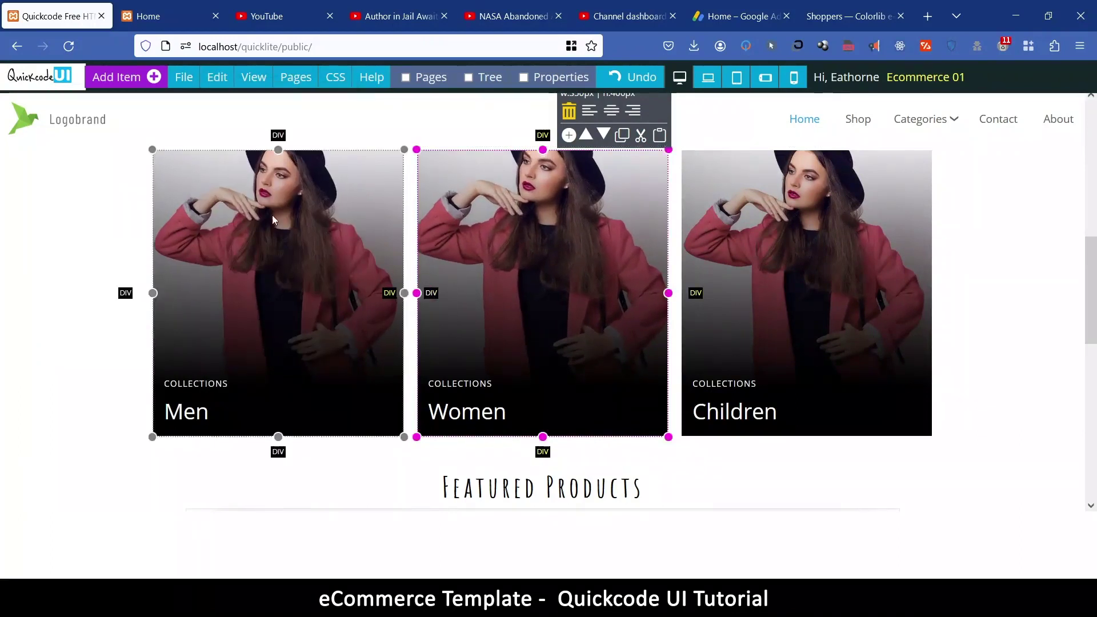
Show the properties of the Men card and switch the selection to its collections-card handle
left_click(247, 177)
left_click(543, 78)
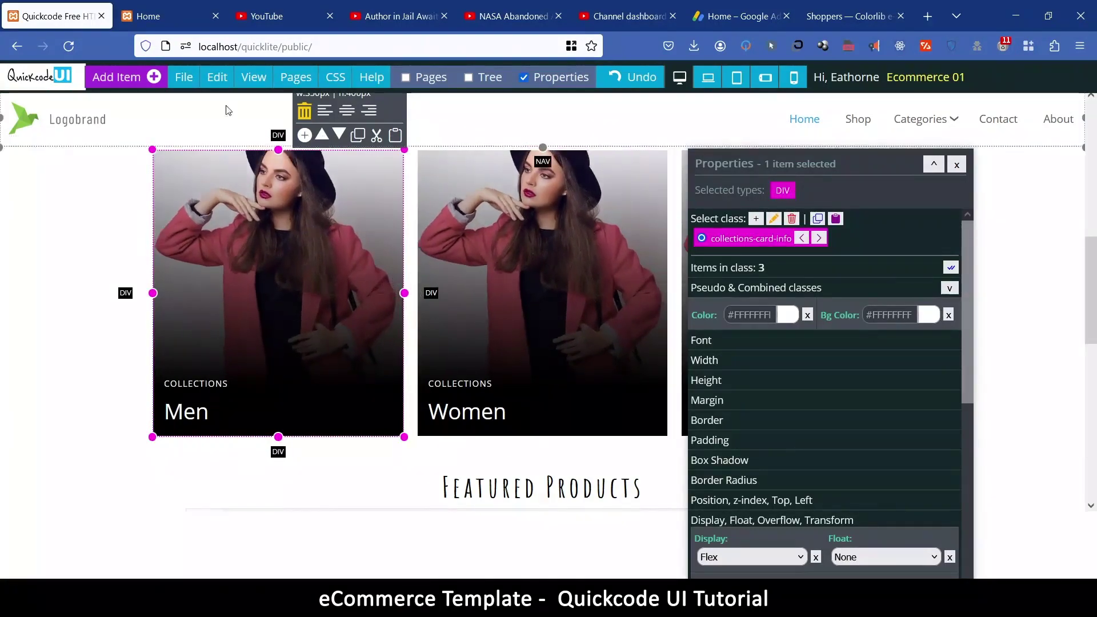
left_click(217, 78)
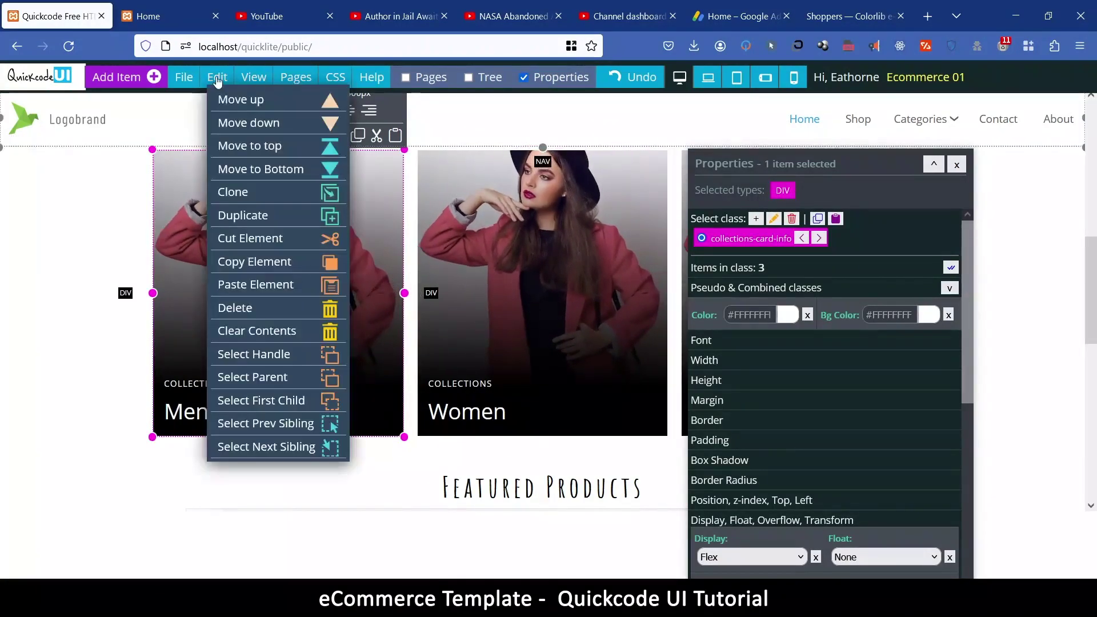
left_click(291, 364)
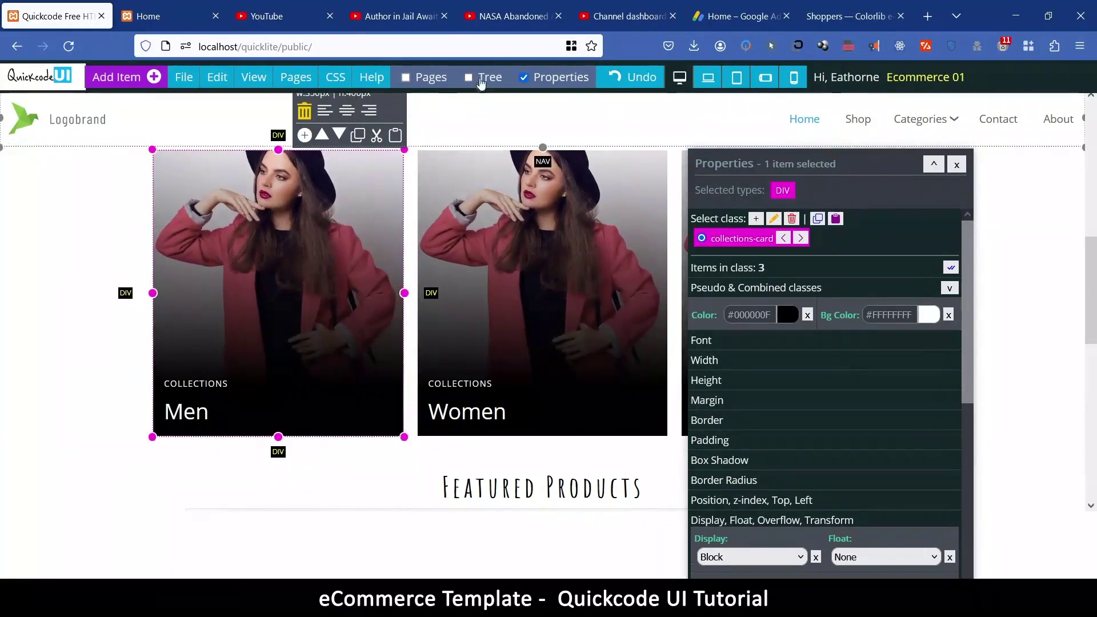
Show the element tree of the Men card and select its child image
left_click(490, 78)
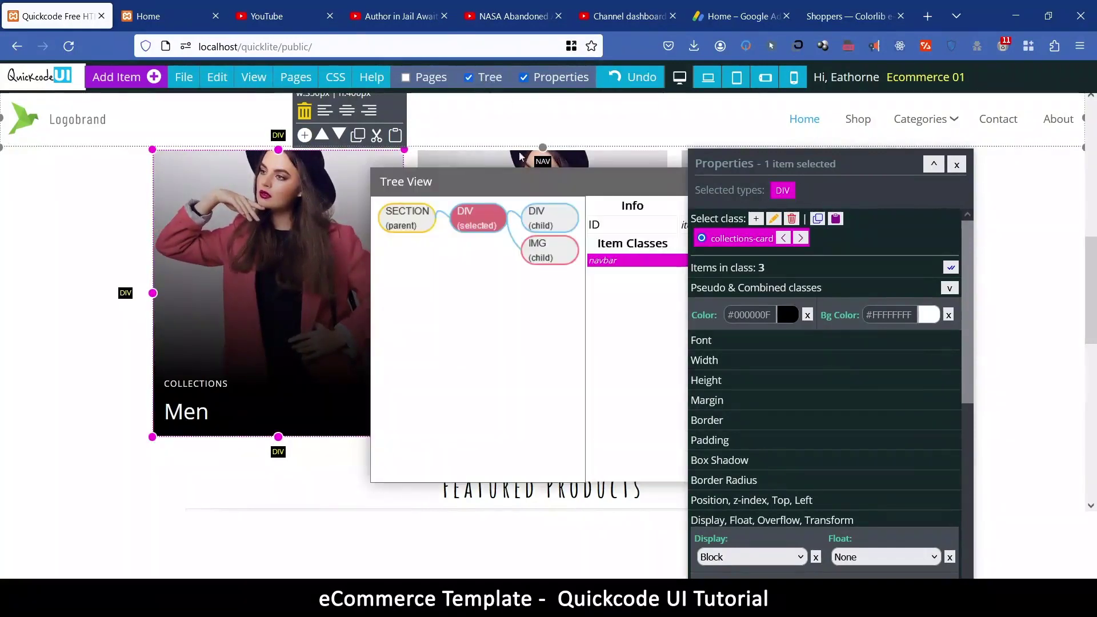
left_click_drag(485, 186, 504, 116)
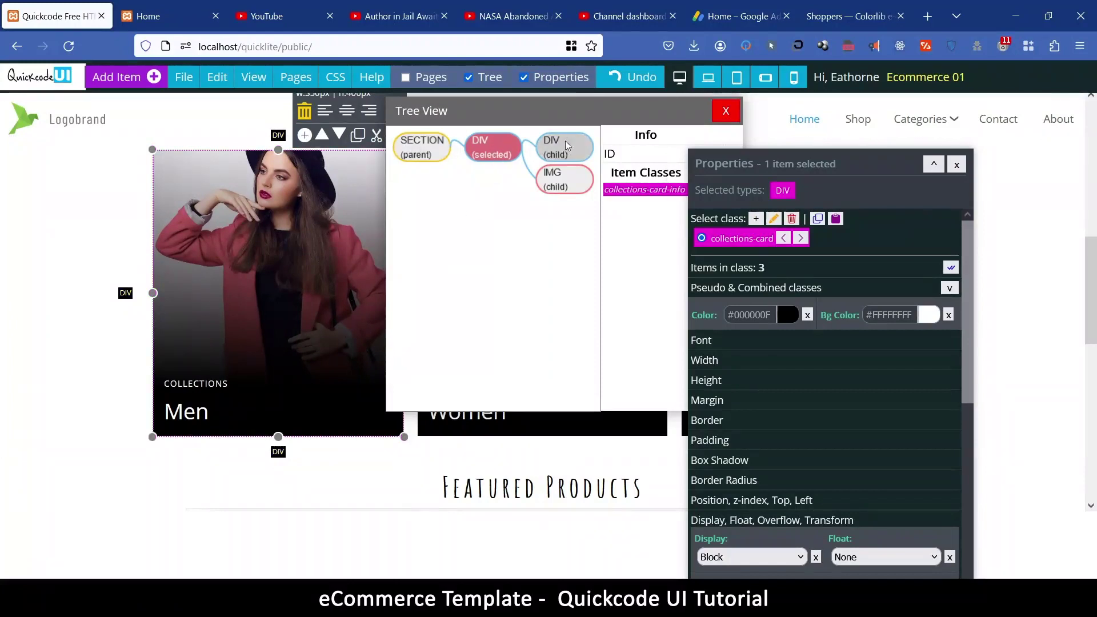
mouse_move(568, 184)
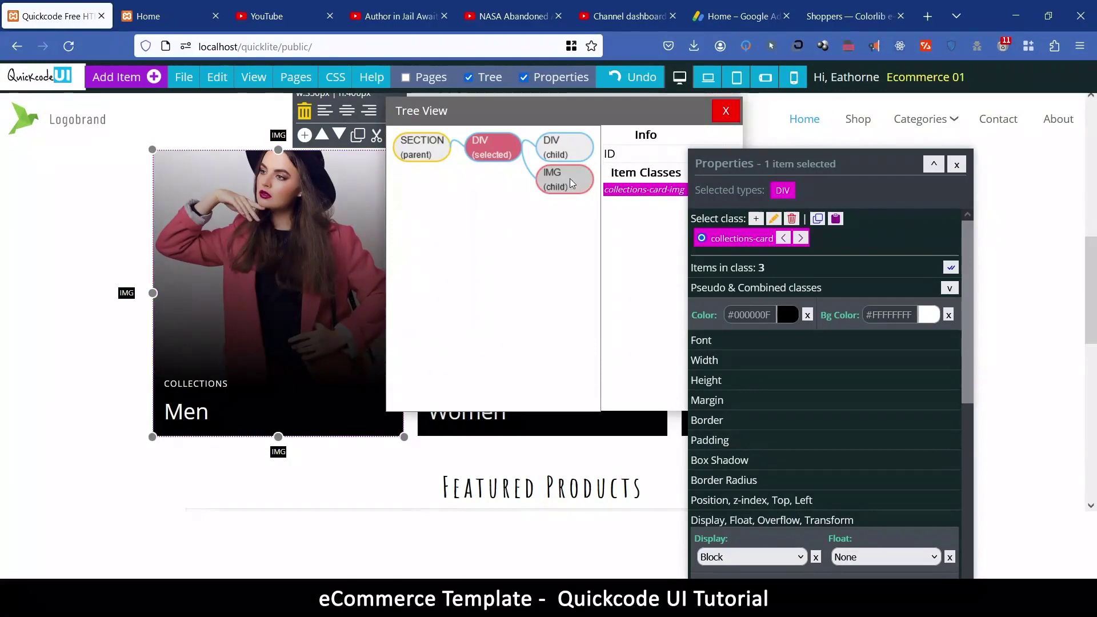
left_click(570, 178)
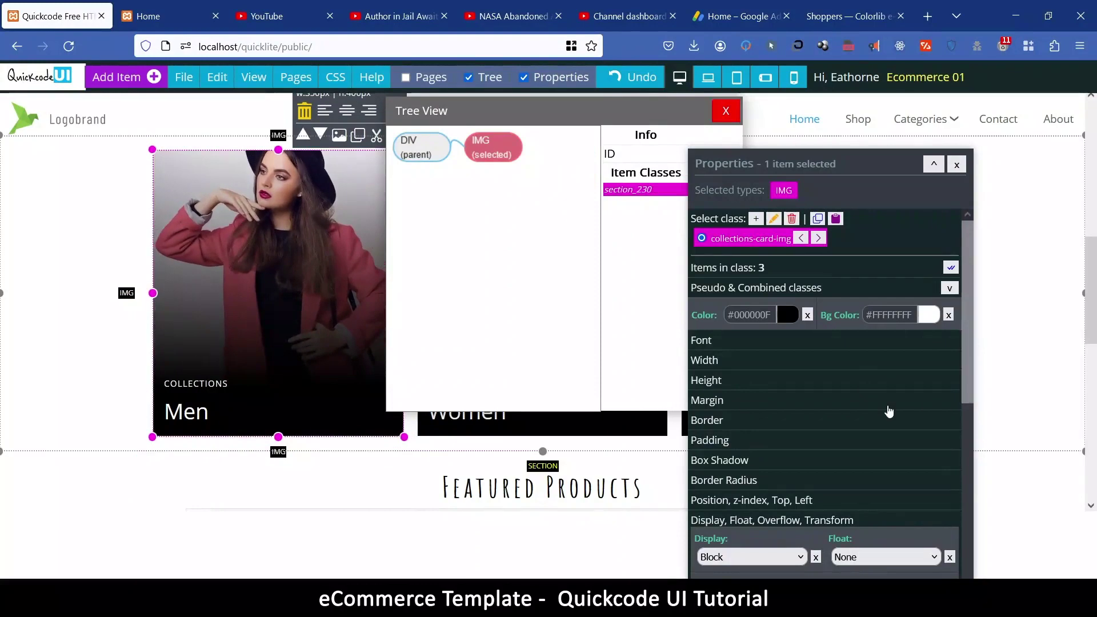
Replace the Men card's image with the Fashion gallery photo of the man in a plaid shirt and red trousers
scroll(857, 354, "down", 5)
scroll(769, 286, "down", 5)
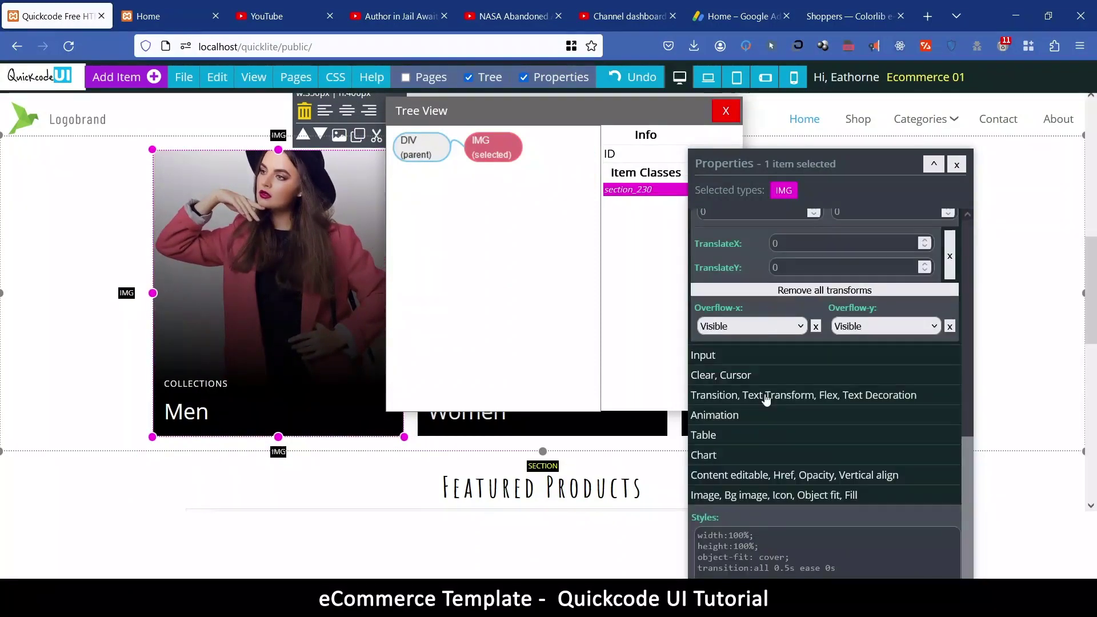
scroll(774, 417, "down", 3)
left_click(791, 335)
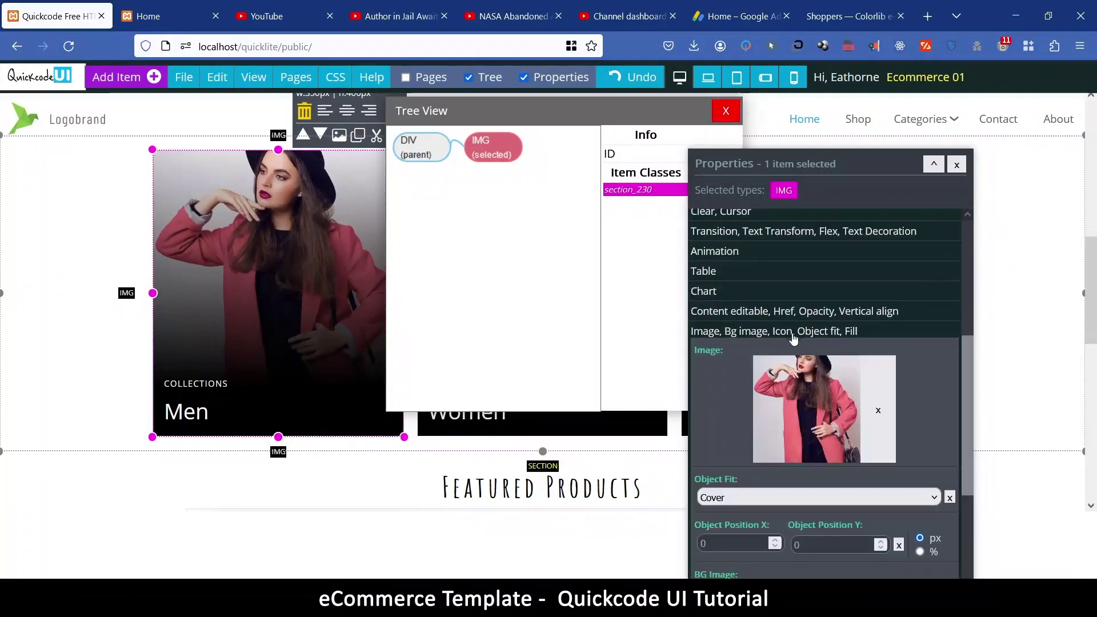
left_click(823, 395)
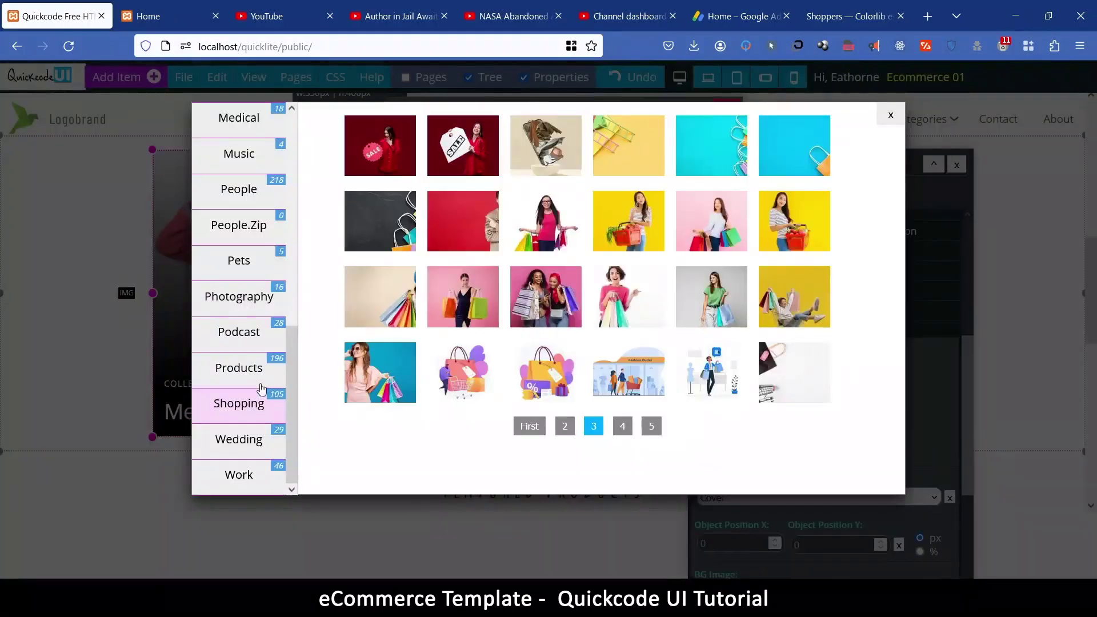
scroll(246, 409, "up", 10)
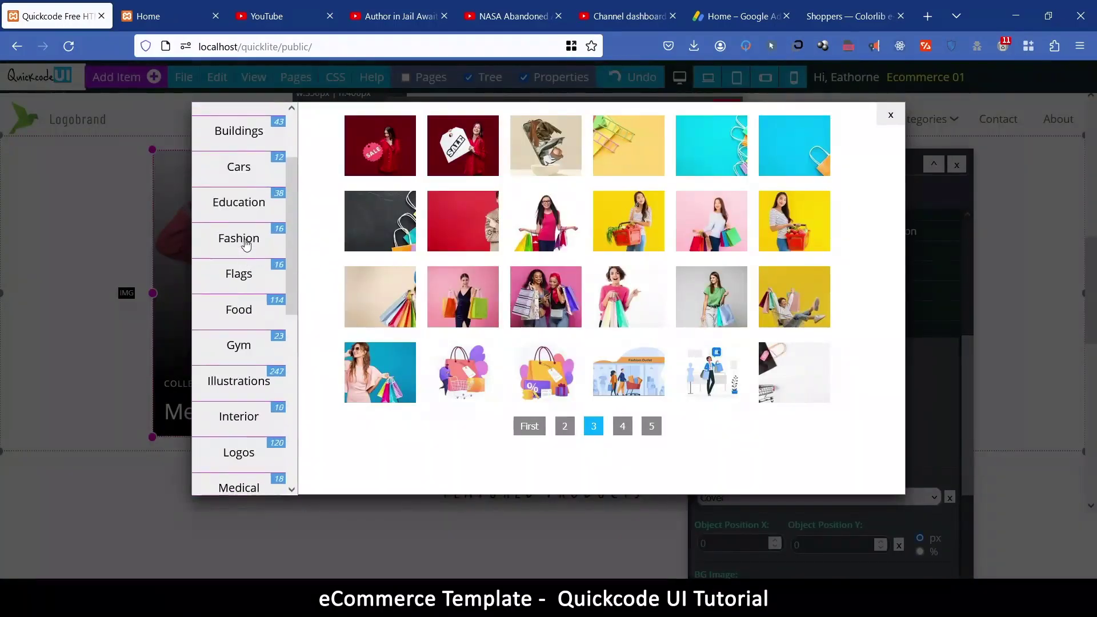
left_click(239, 238)
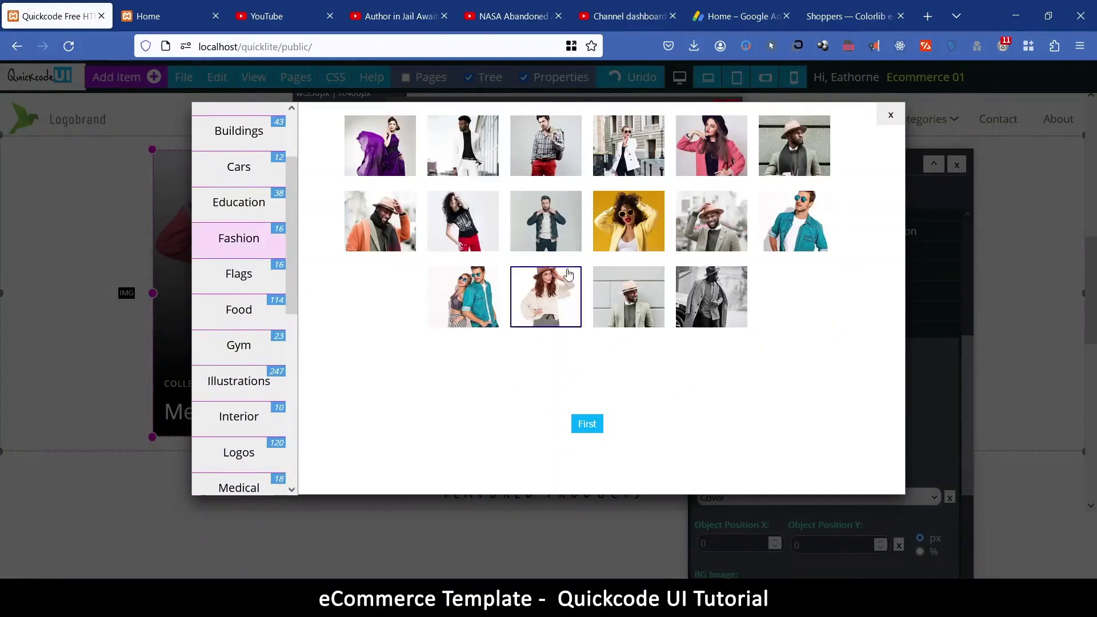
left_click(556, 132)
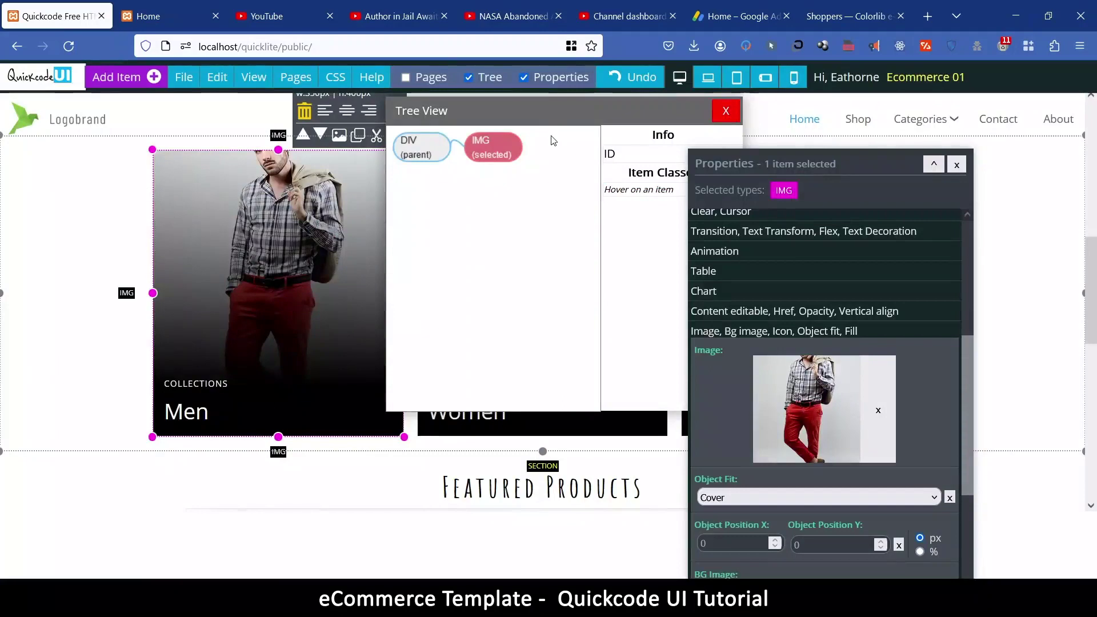
Change the Men card's image to the Fashion photo of the man in a denim jacket, and move the tree and properties windows aside
left_click(826, 394)
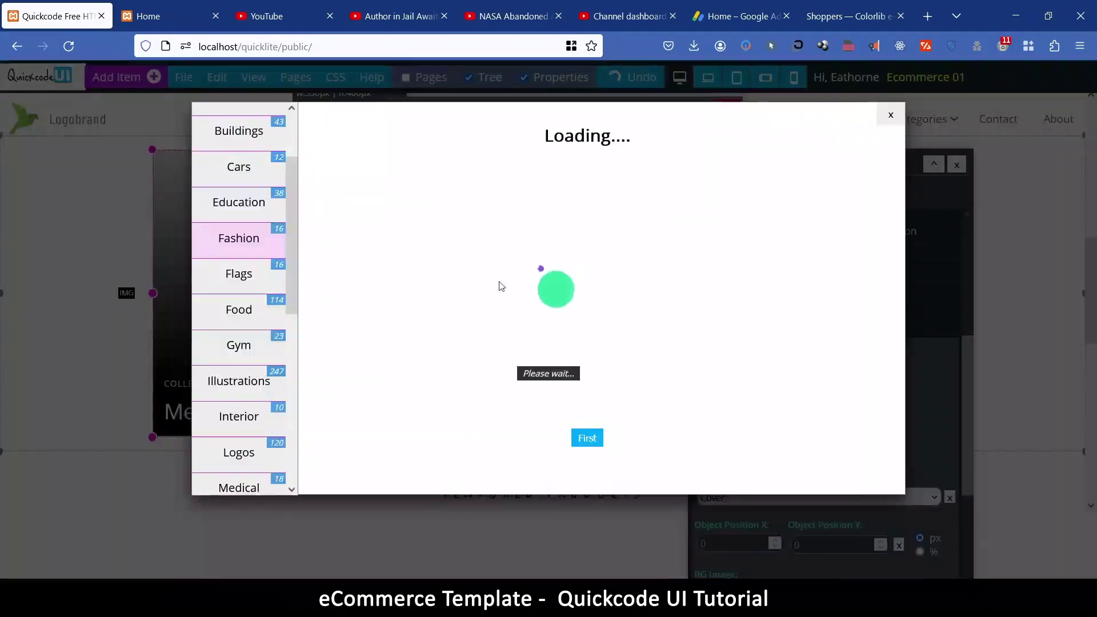
left_click(547, 218)
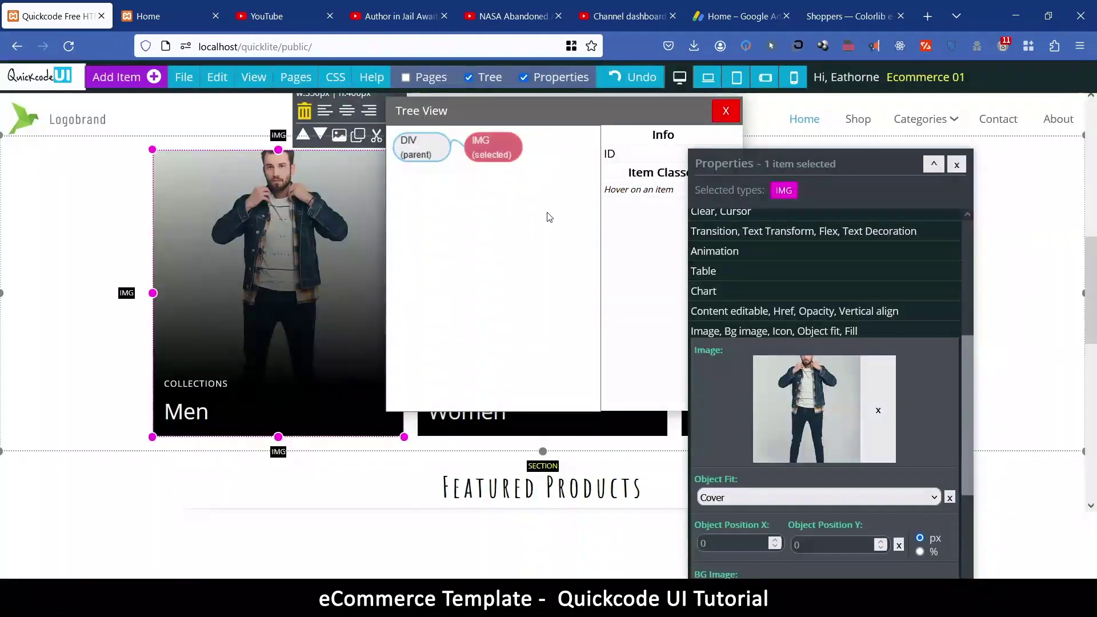
left_click_drag(560, 120, 220, 201)
left_click_drag(764, 169, 919, 226)
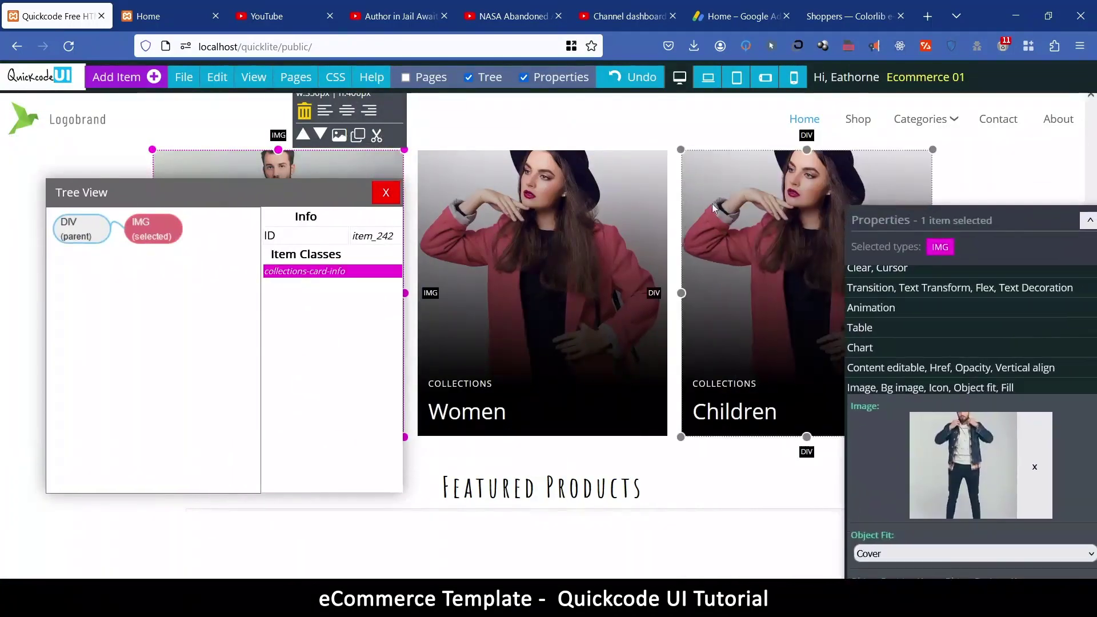
Select the image inside the Children card through the element tree
left_click(707, 180)
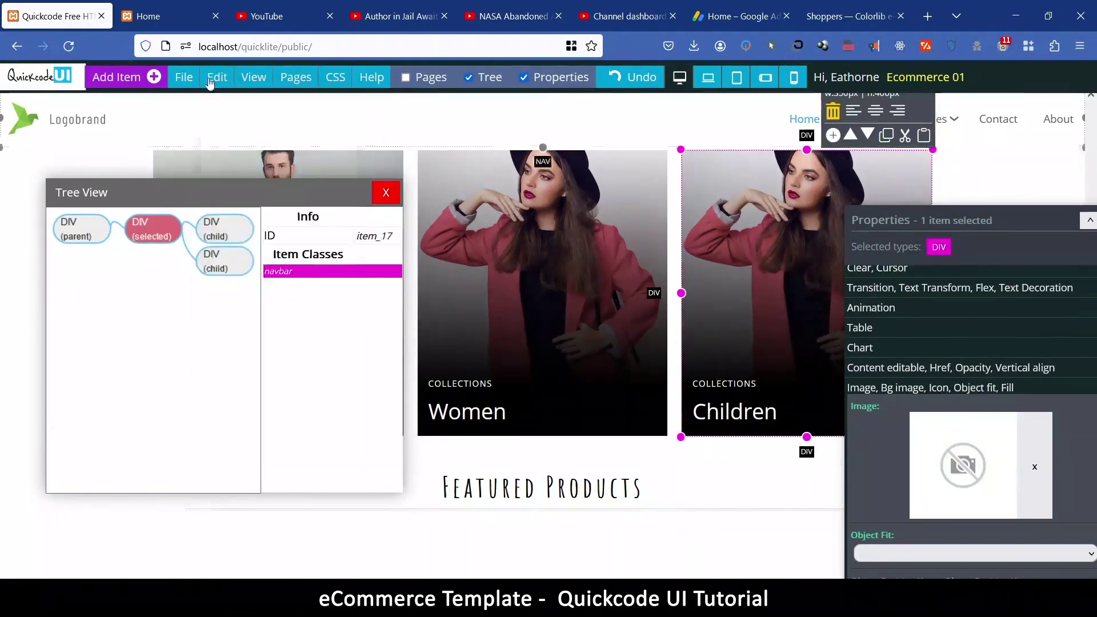
left_click(77, 227)
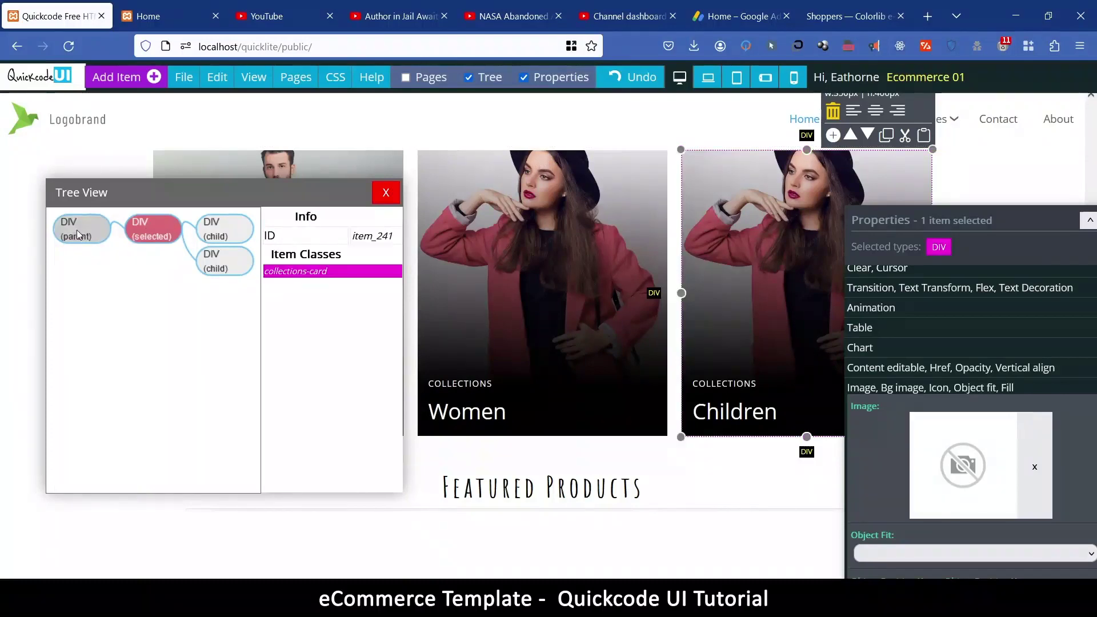
left_click(78, 229)
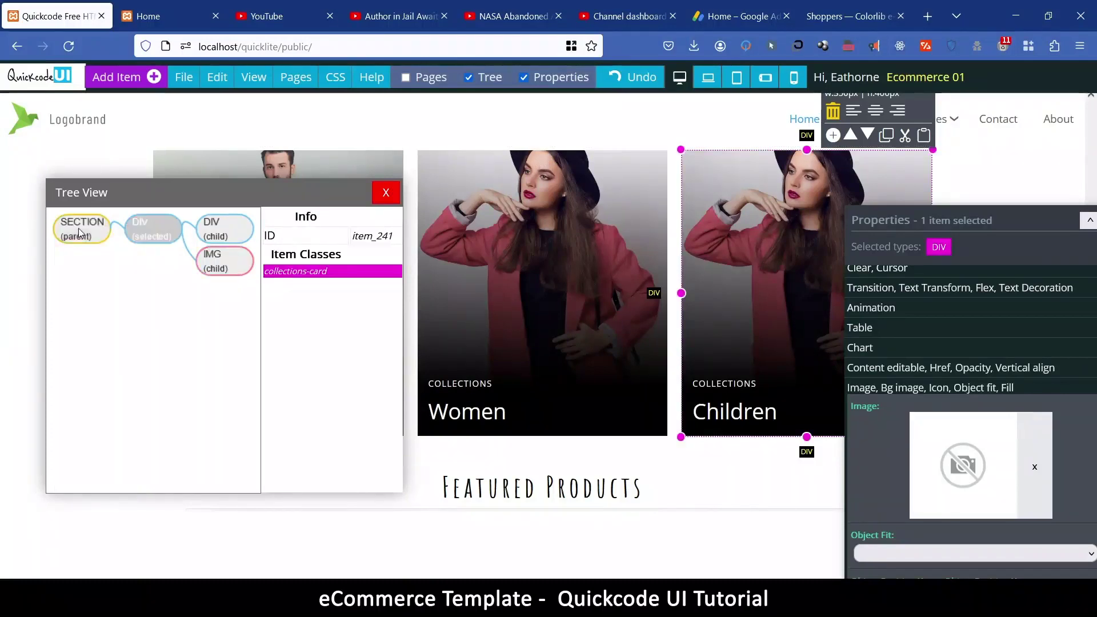
left_click(222, 262)
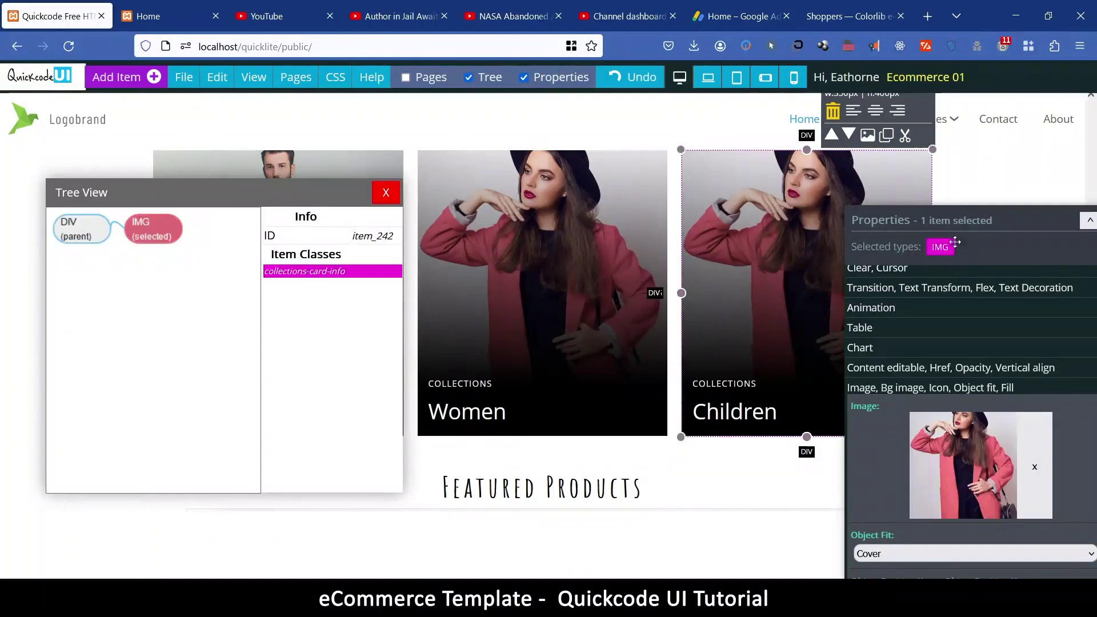
Replace the Children card's image with the Fashion photo of the woman in a yellow jacket and sunglasses
left_click(958, 457)
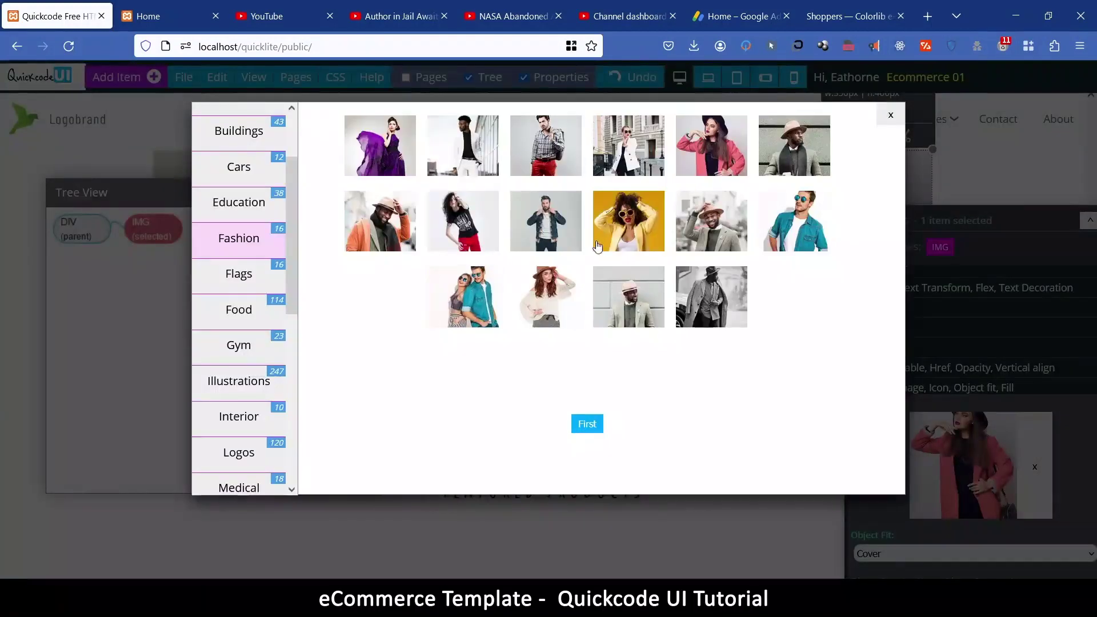
left_click(635, 222)
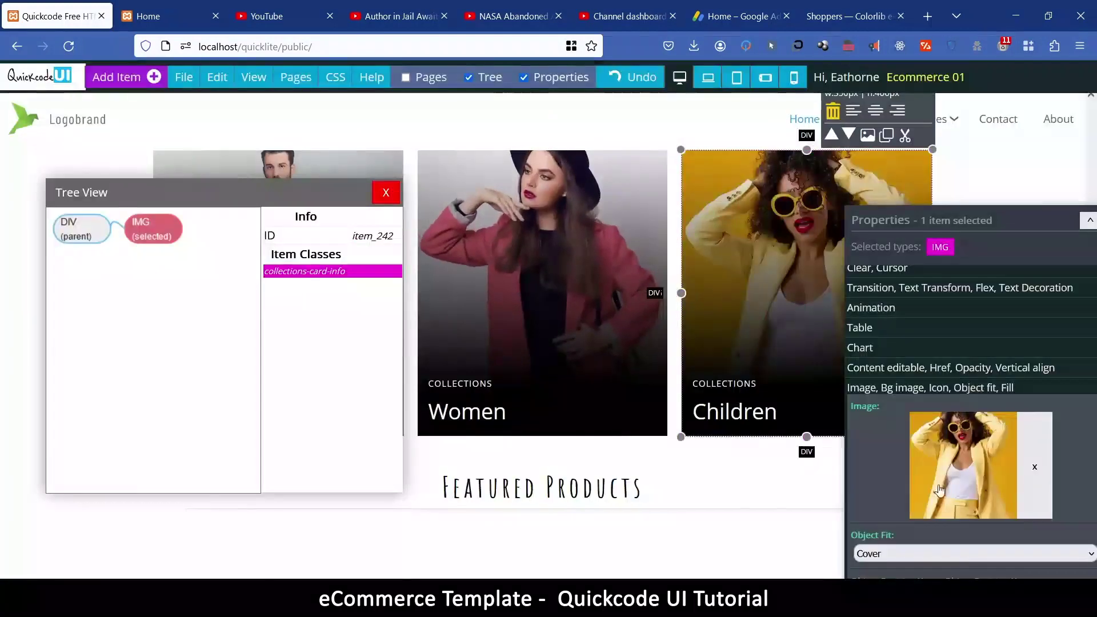
Browse the gallery's Photography category and Shopping pages 1 to 5 for a photo that suits the Children card
left_click(951, 457)
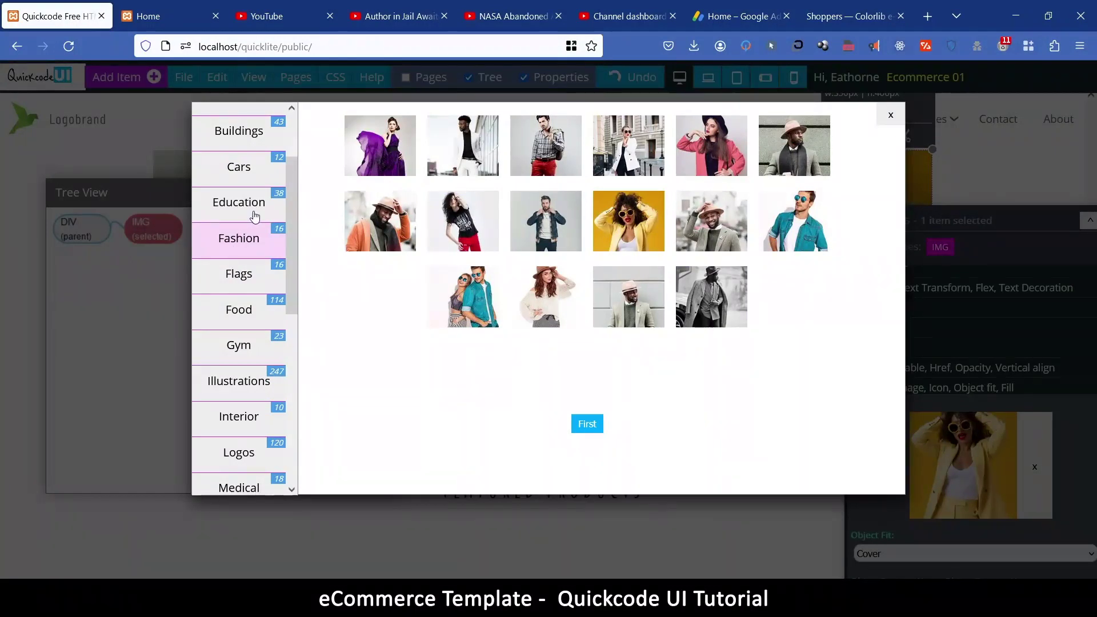
scroll(196, 377, "down", 5)
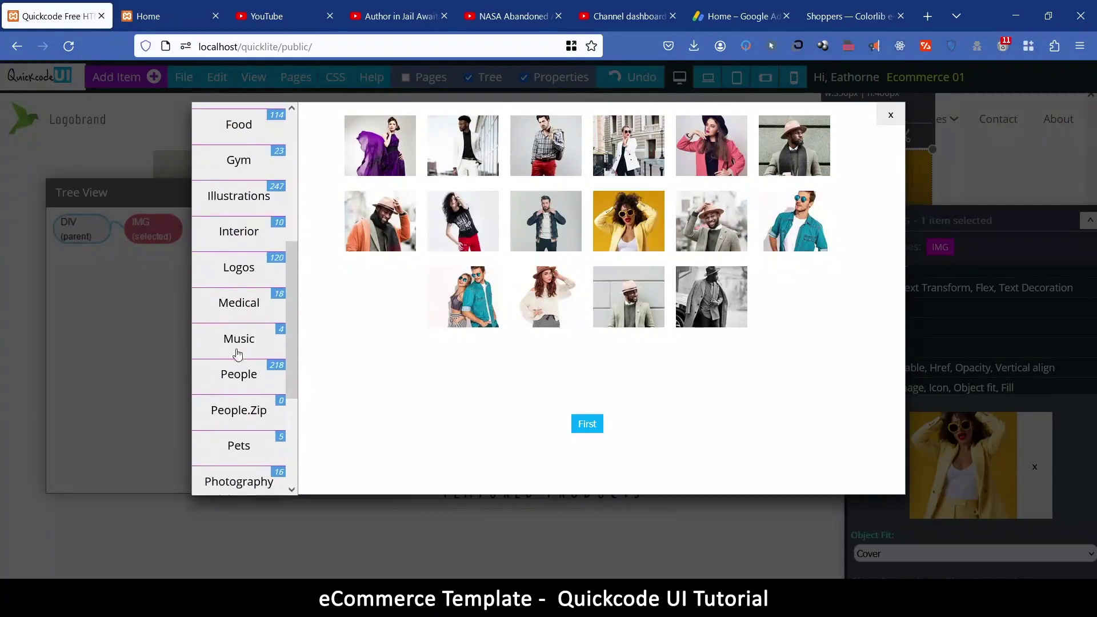
scroll(254, 350, "down", 5)
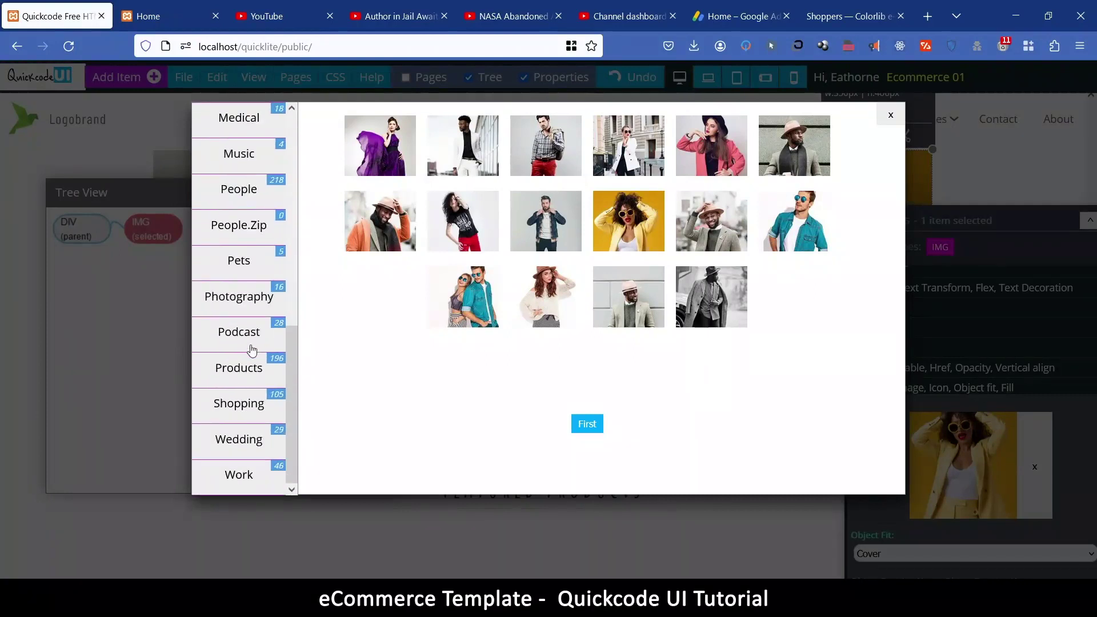
left_click(246, 302)
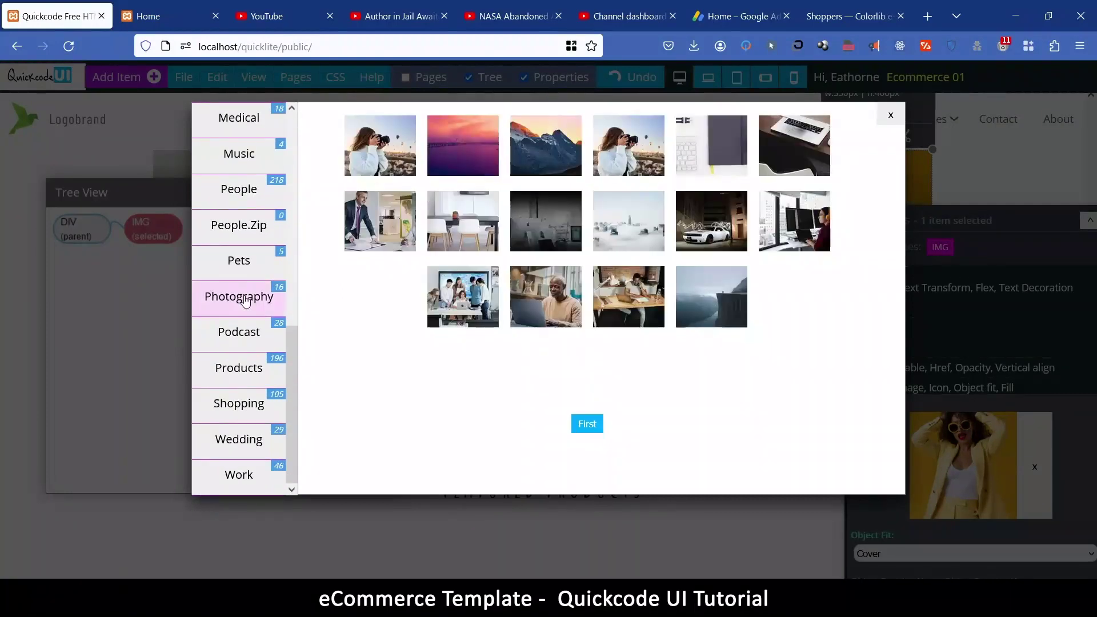
scroll(246, 302, "up", 2)
scroll(246, 303, "down", 2)
left_click(238, 405)
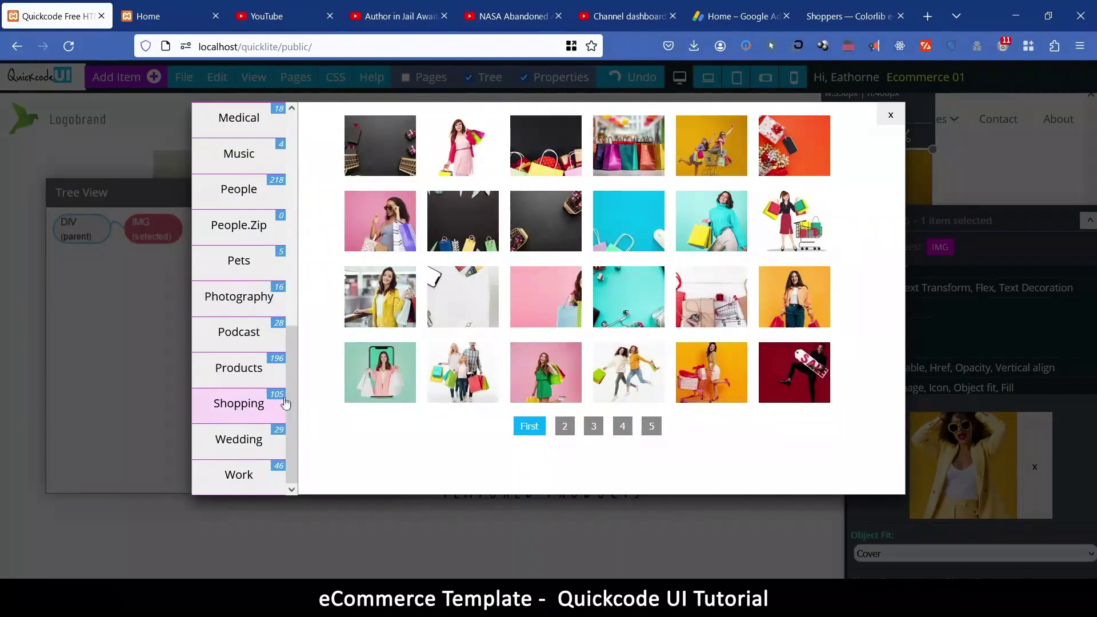
left_click(566, 427)
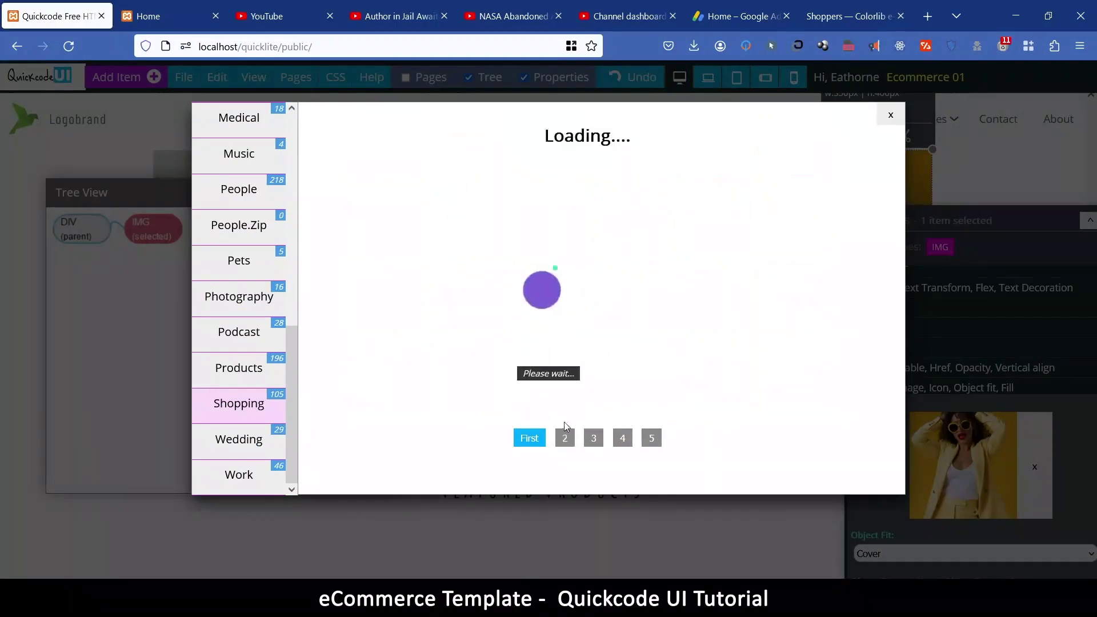
left_click(595, 429)
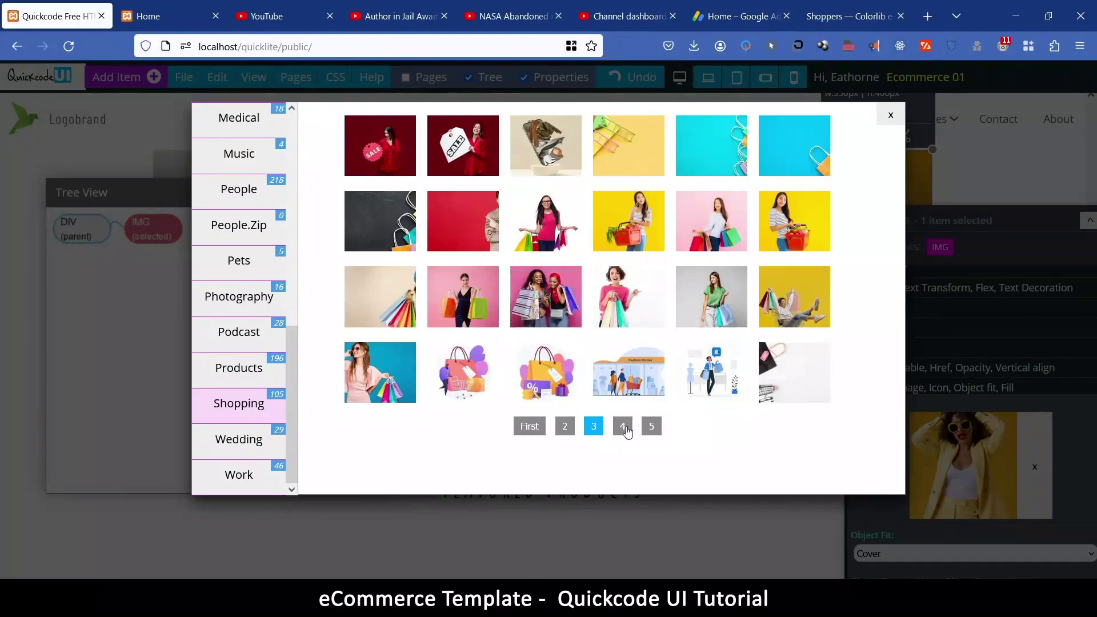
left_click(625, 430)
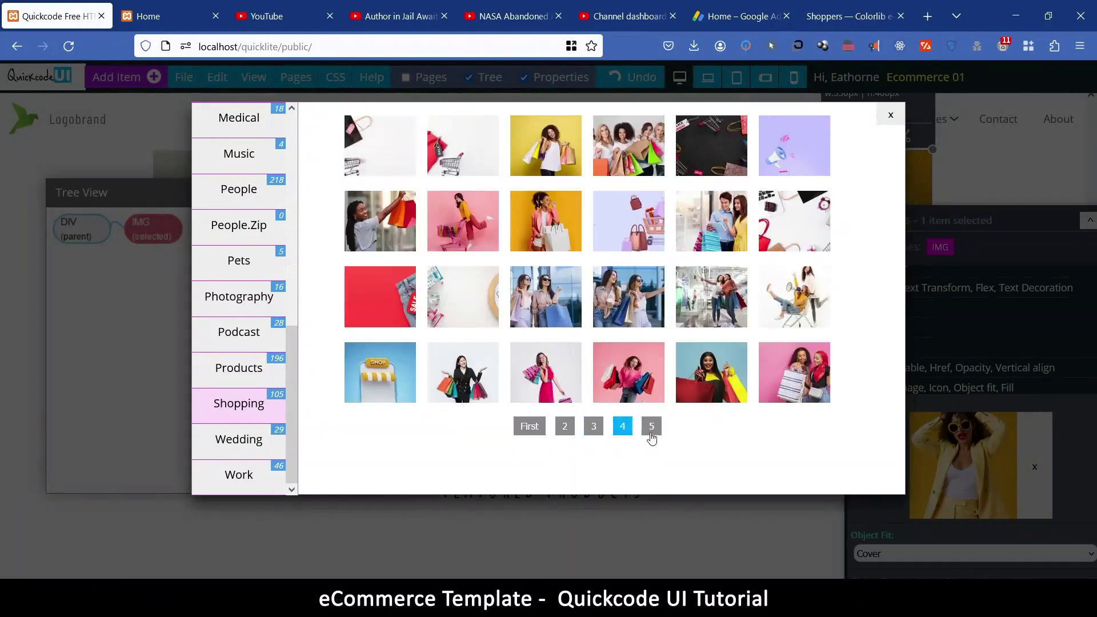
left_click(652, 428)
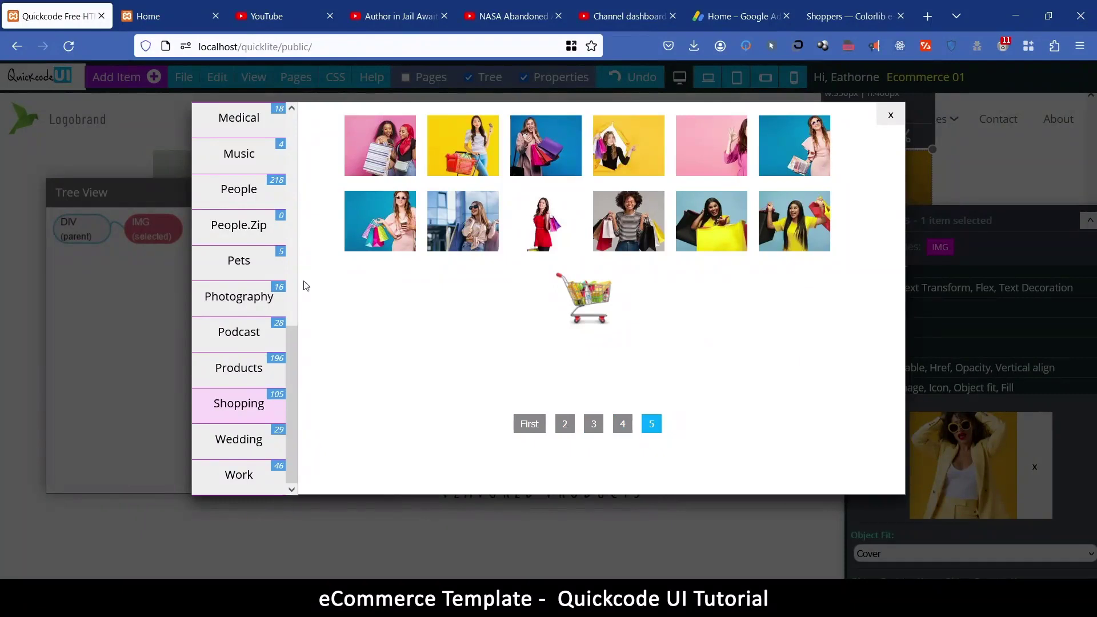
Look through the first four People pages and the Music and Custom categories for a children's photo
left_click(247, 196)
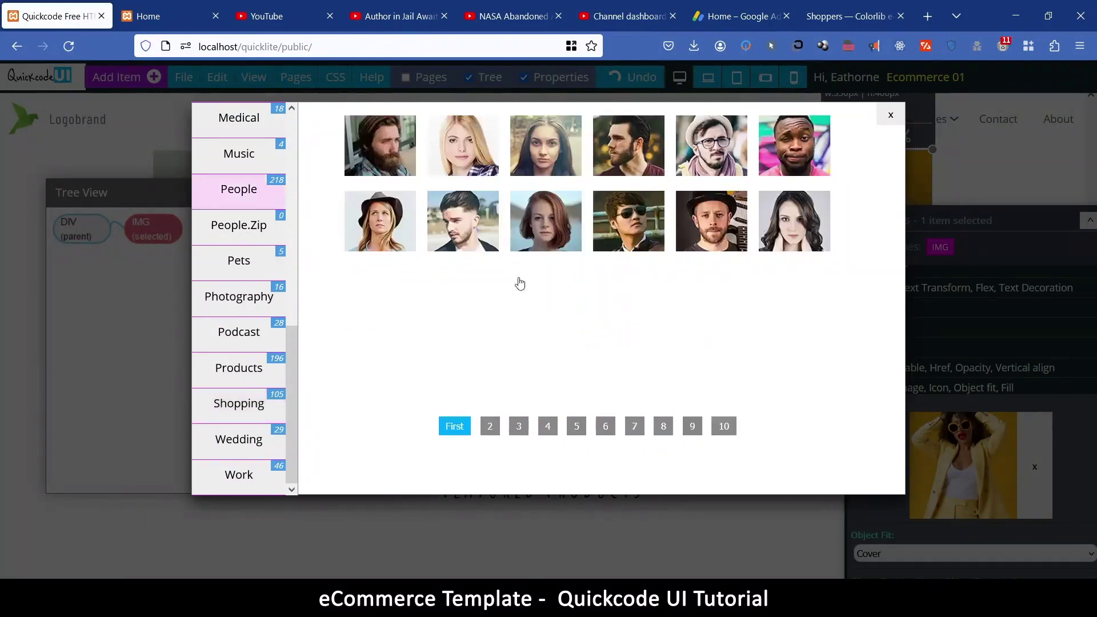
left_click(490, 425)
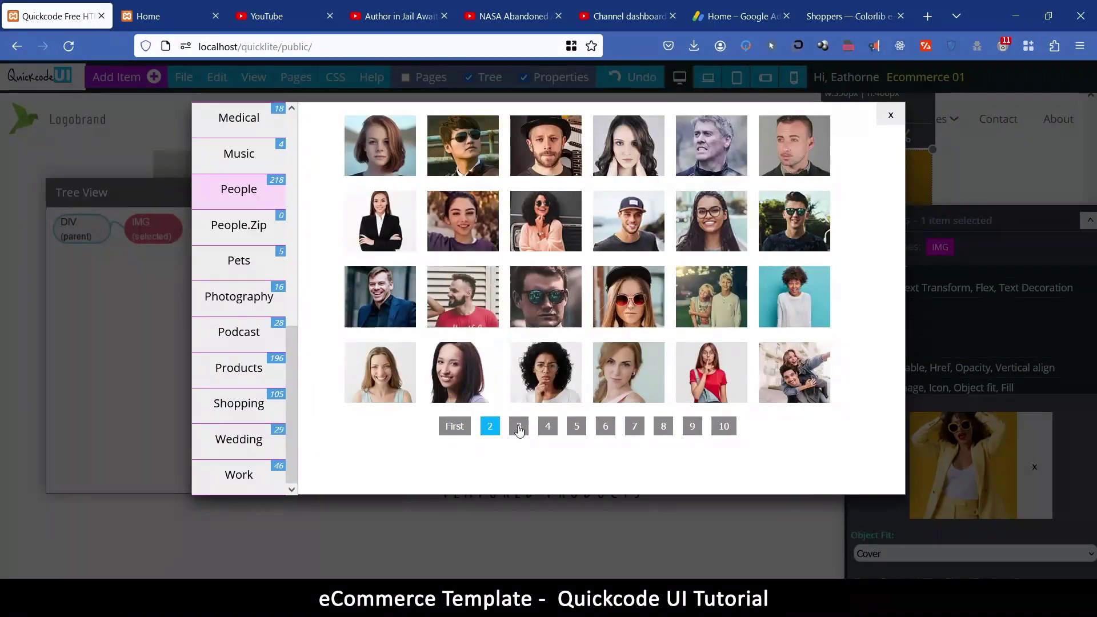
left_click(519, 427)
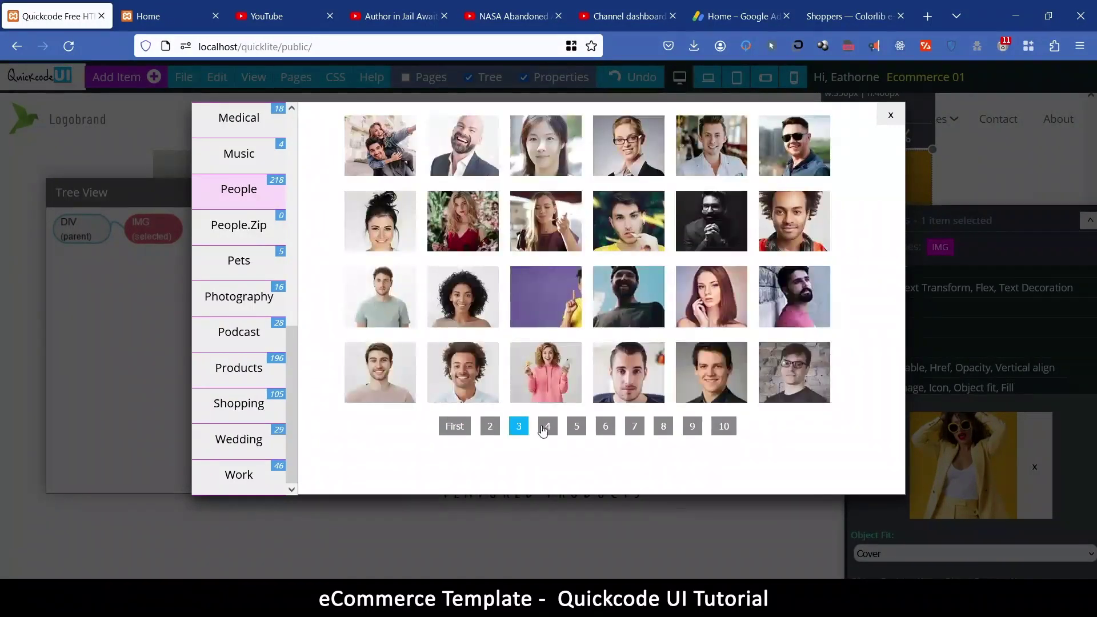
left_click(546, 428)
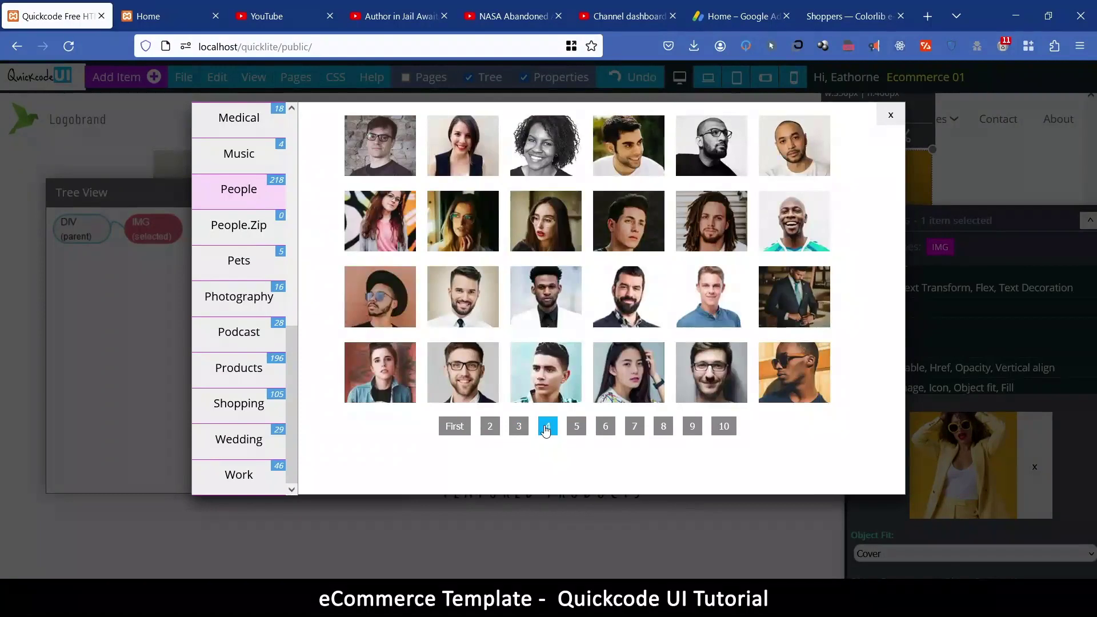
left_click(247, 154)
scroll(255, 215, "up", 8)
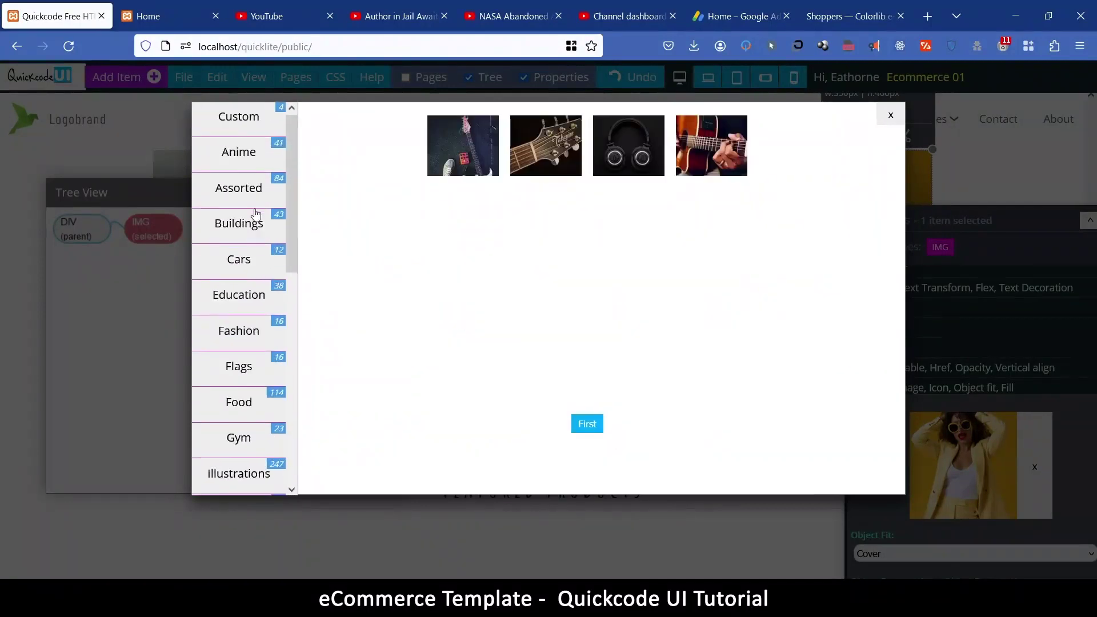
left_click(244, 123)
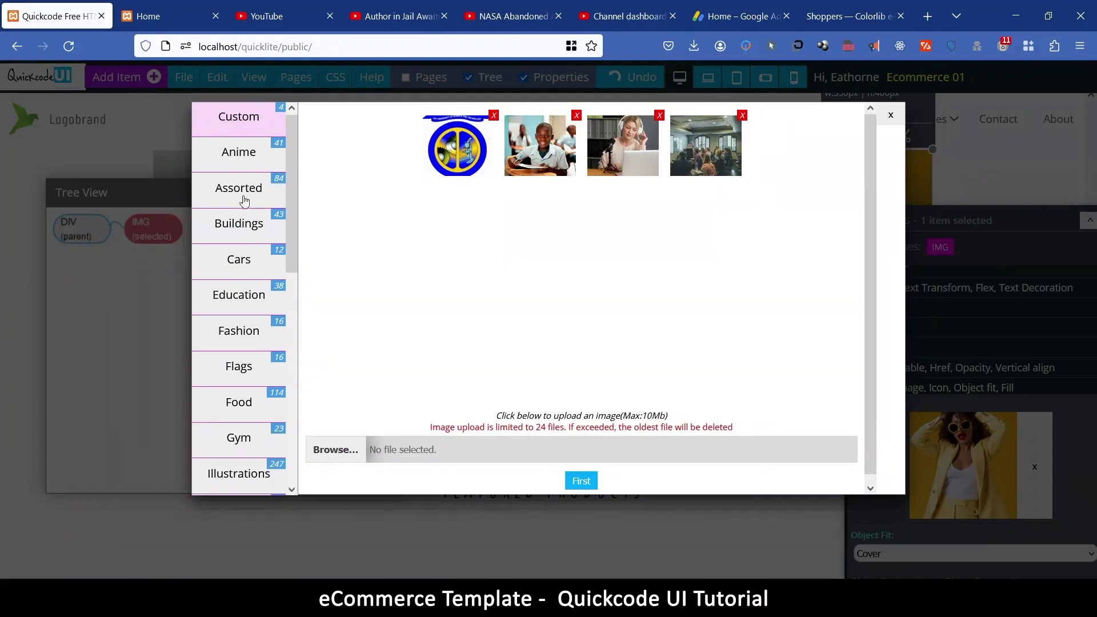
Set the Children card's image to the Education photo of the boy reading a book on the grass
left_click(248, 264)
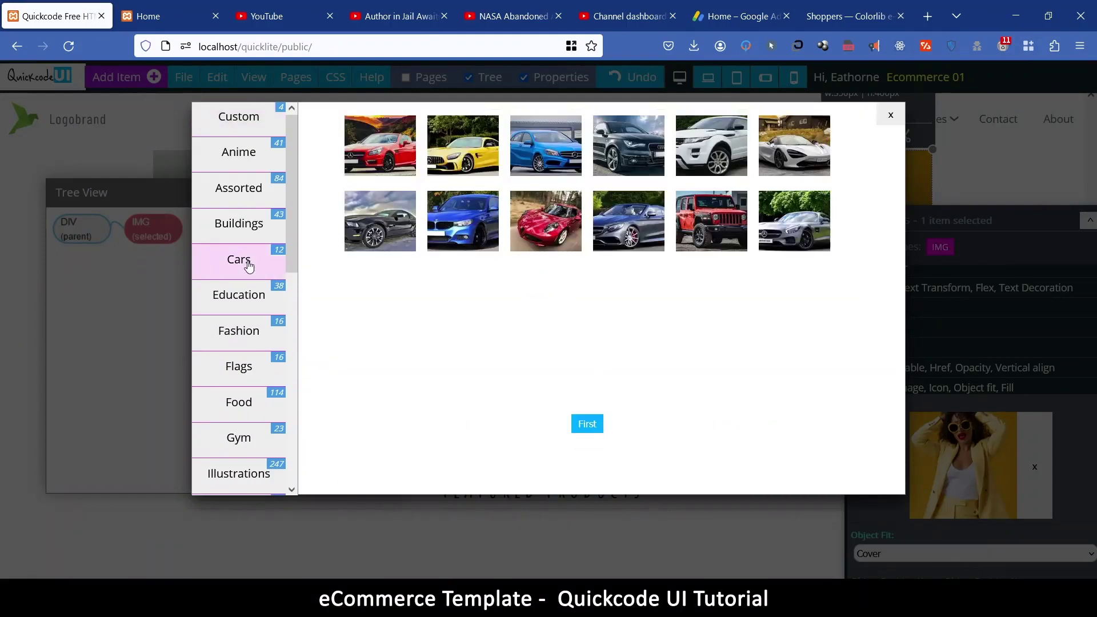
left_click(257, 300)
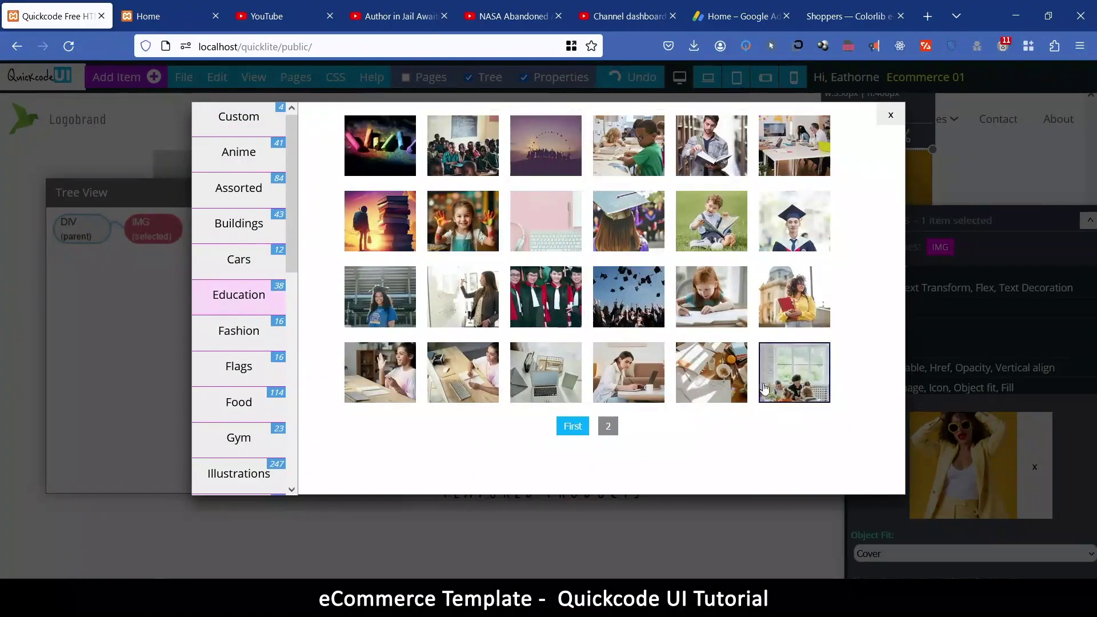
left_click(714, 217)
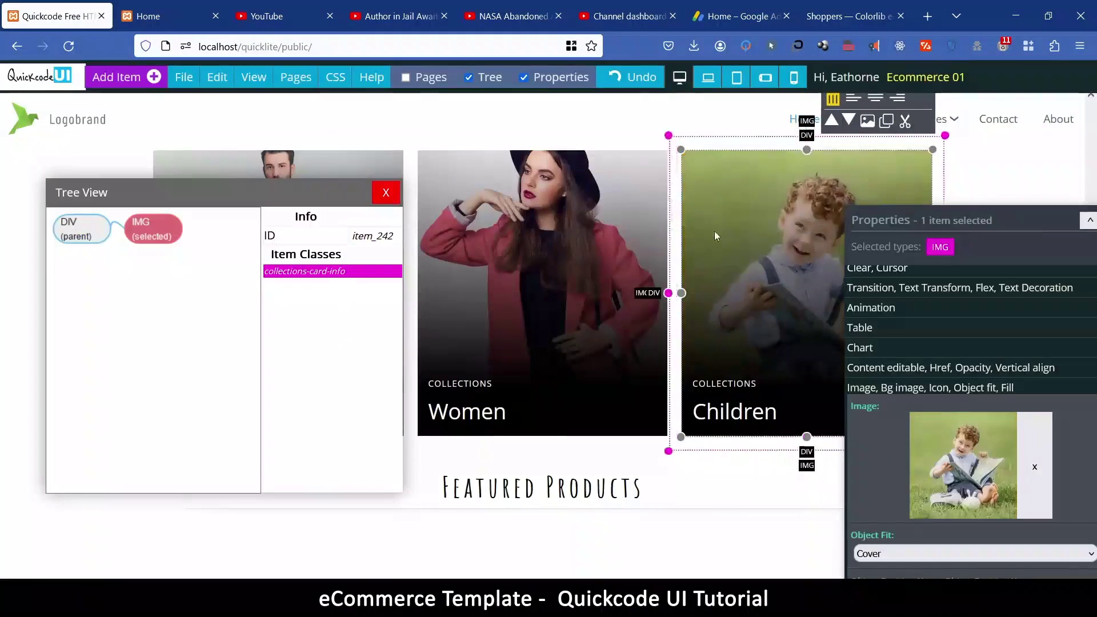
Move the properties window off the page edge, close the tree window, and save the template
left_click(1088, 220)
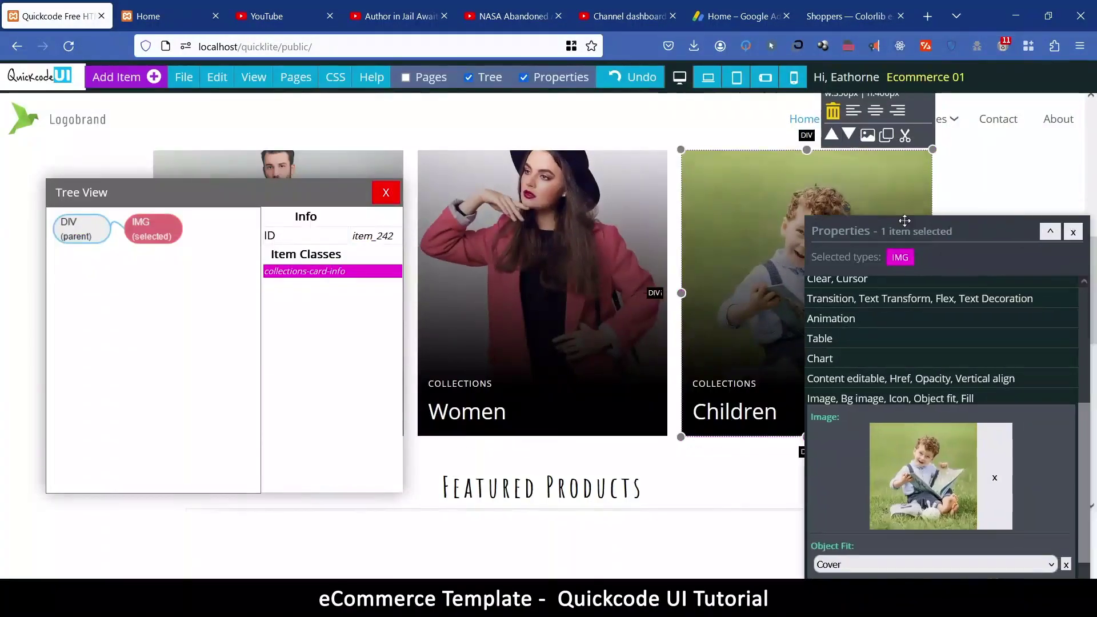
left_click(386, 192)
scroll(523, 334, "down", 5)
scroll(401, 257, "up", 6)
left_click(184, 78)
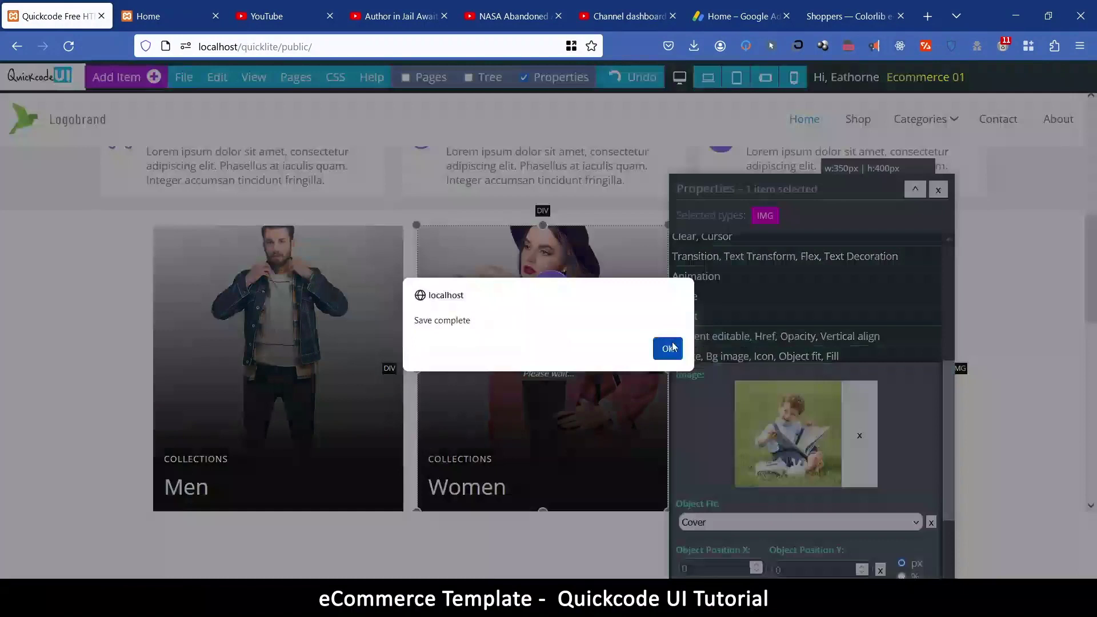
left_click(668, 347)
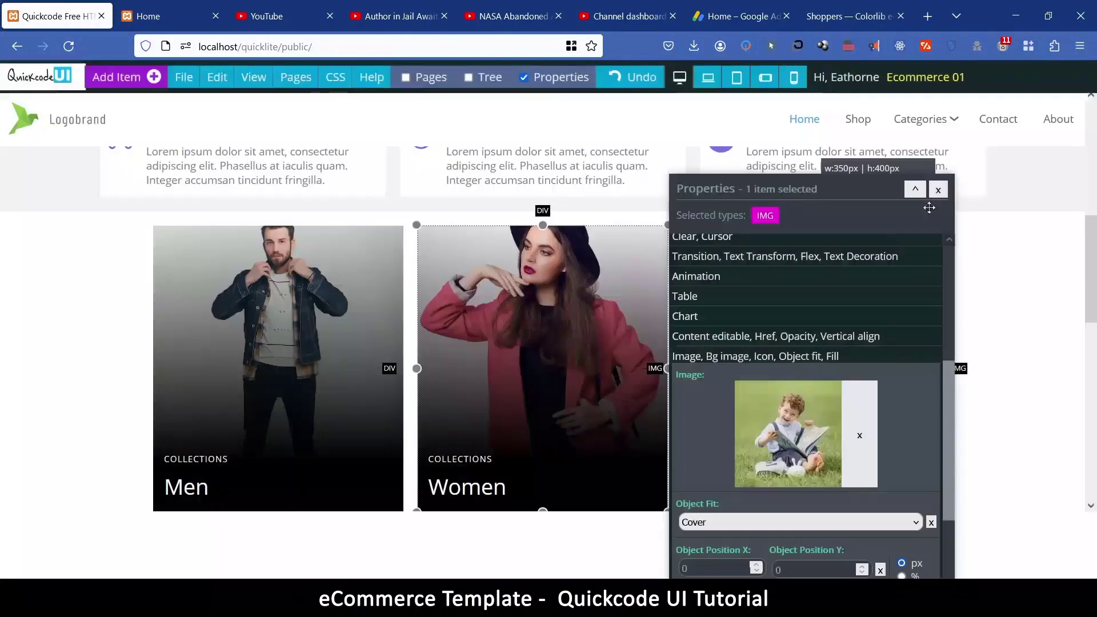
Select the Free Shipping card container and place the properties window clear of it
left_click_drag(789, 189, 868, 389)
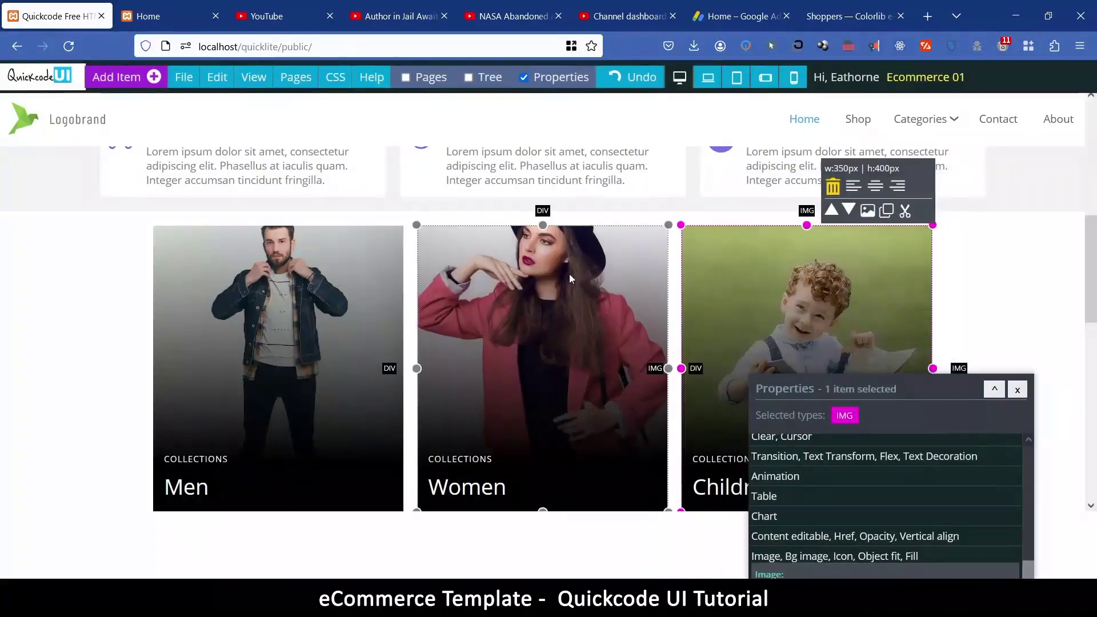
scroll(565, 275, "up", 4)
scroll(567, 280, "down", 1)
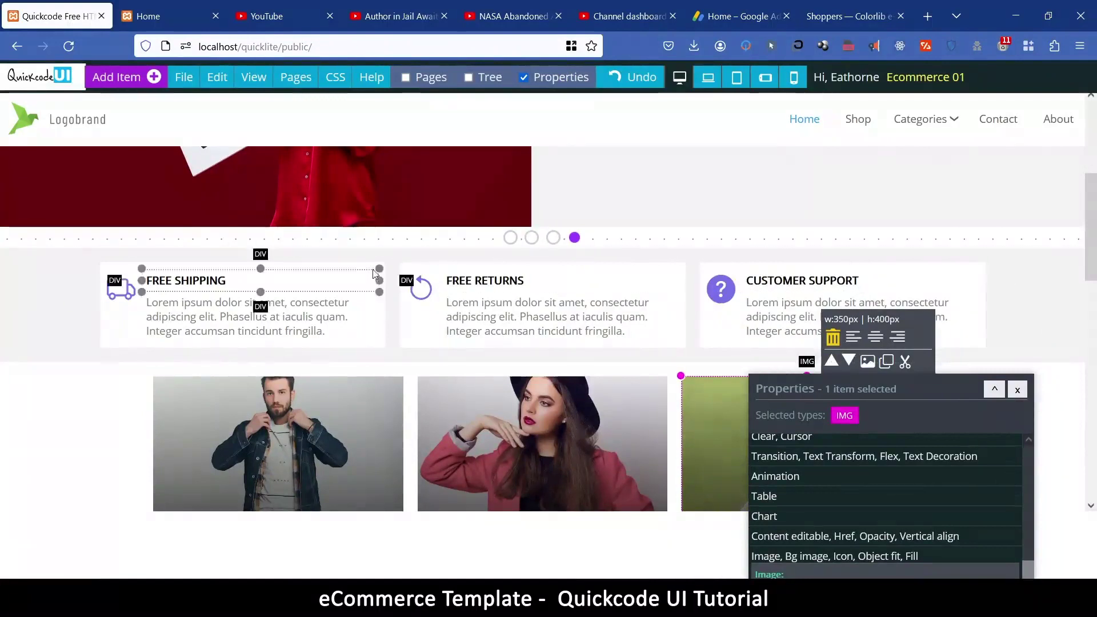
left_click(377, 271)
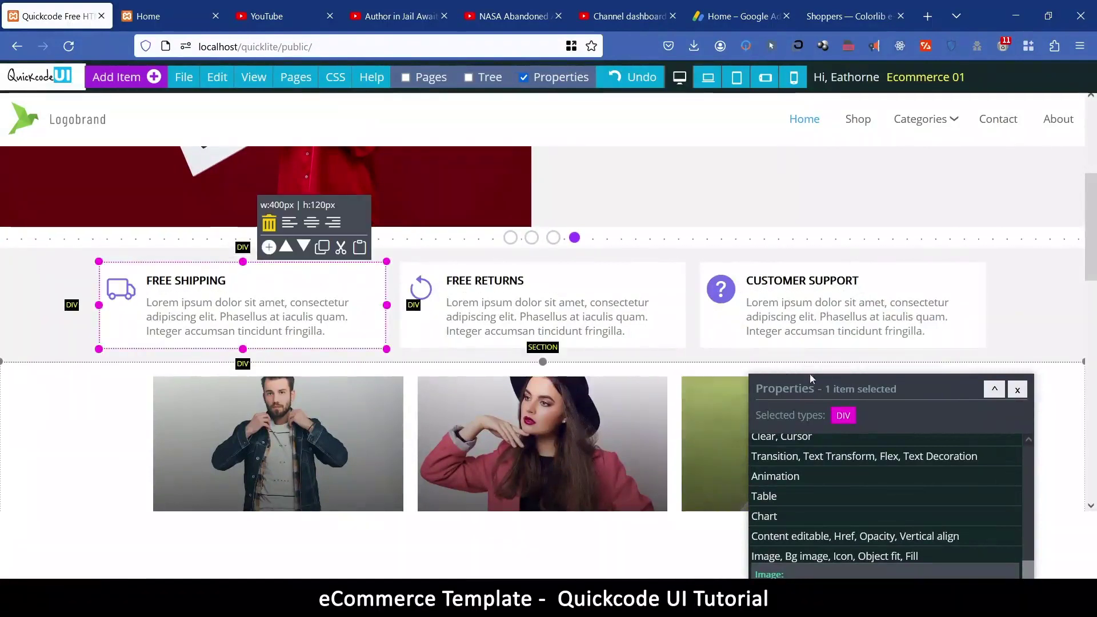
left_click_drag(804, 390, 736, 167)
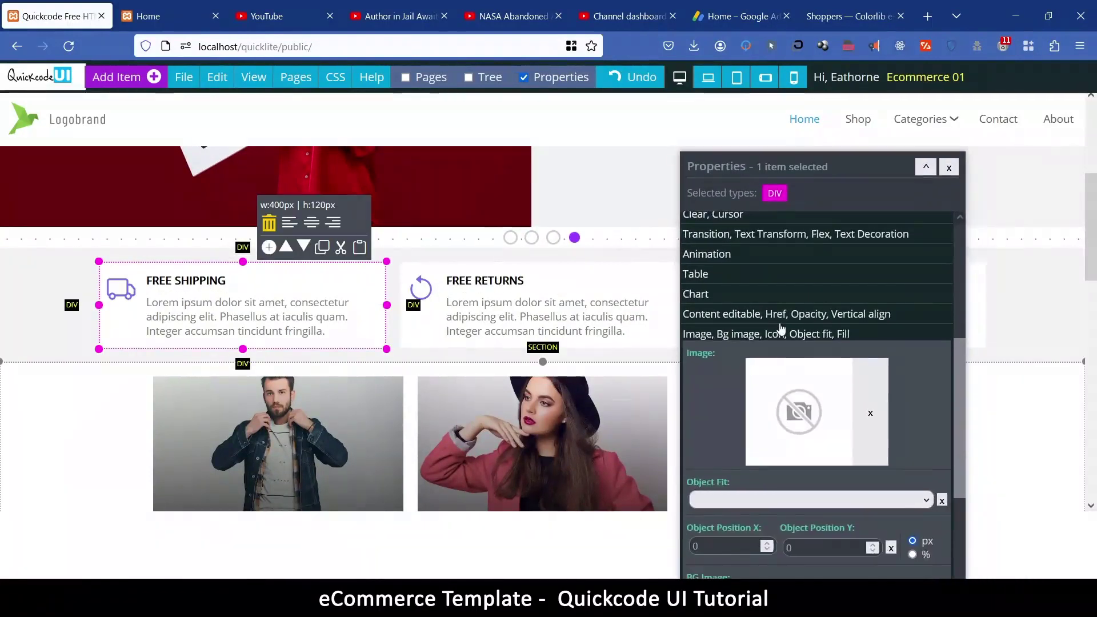
Set the Free Shipping card's animation to Fade Rotate From Bottom
scroll(782, 329, "up", 3)
scroll(766, 355, "down", 2)
left_click(732, 343)
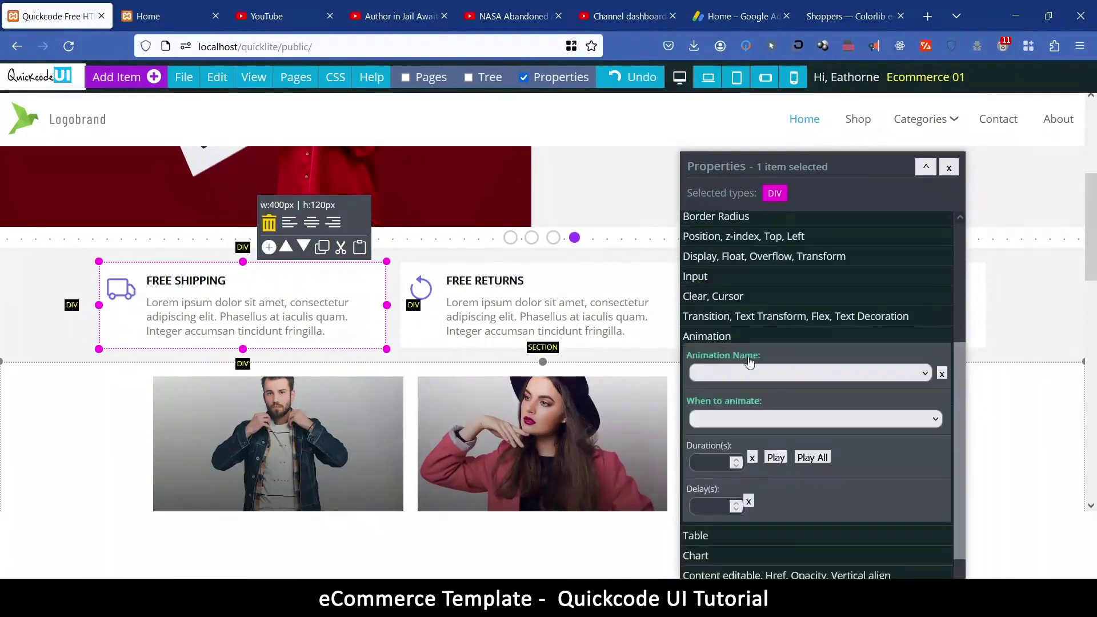
scroll(743, 354, "down", 2)
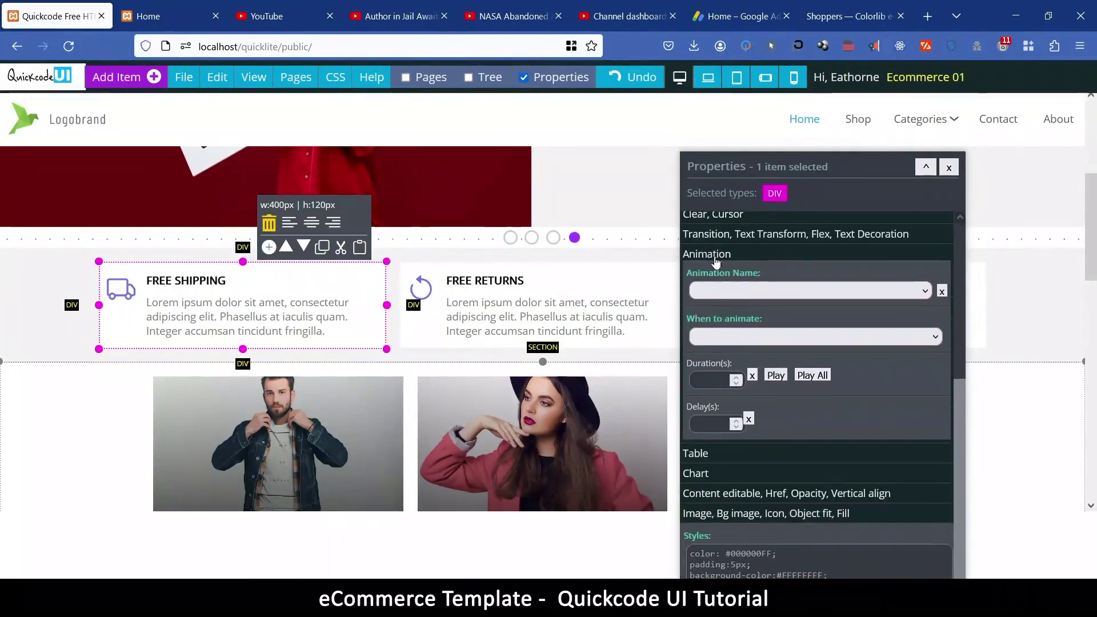
left_click(744, 293)
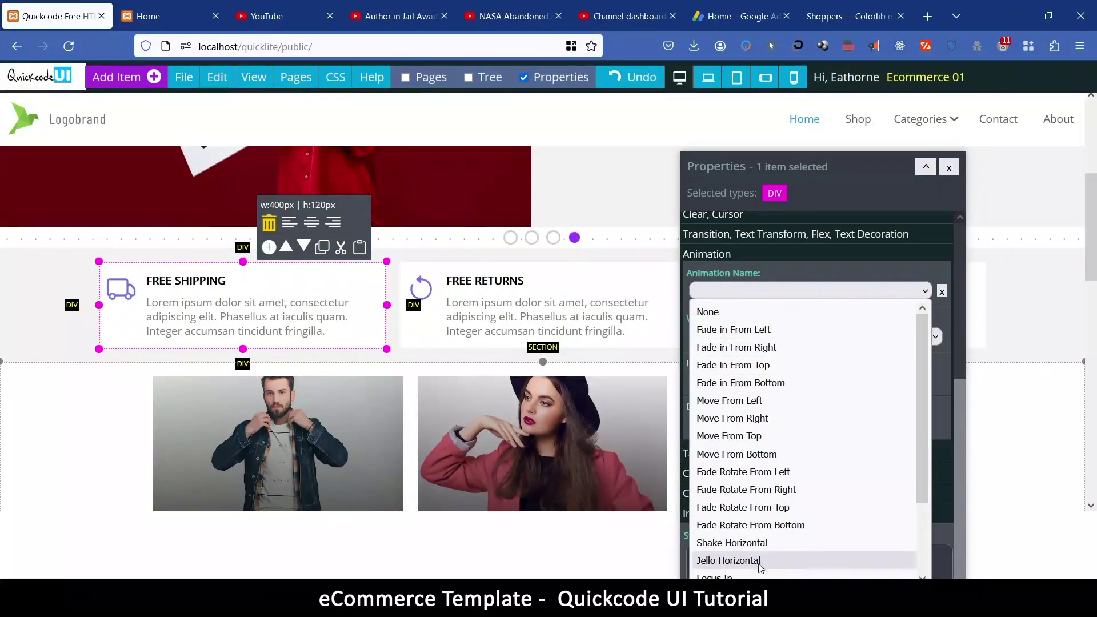
left_click(756, 526)
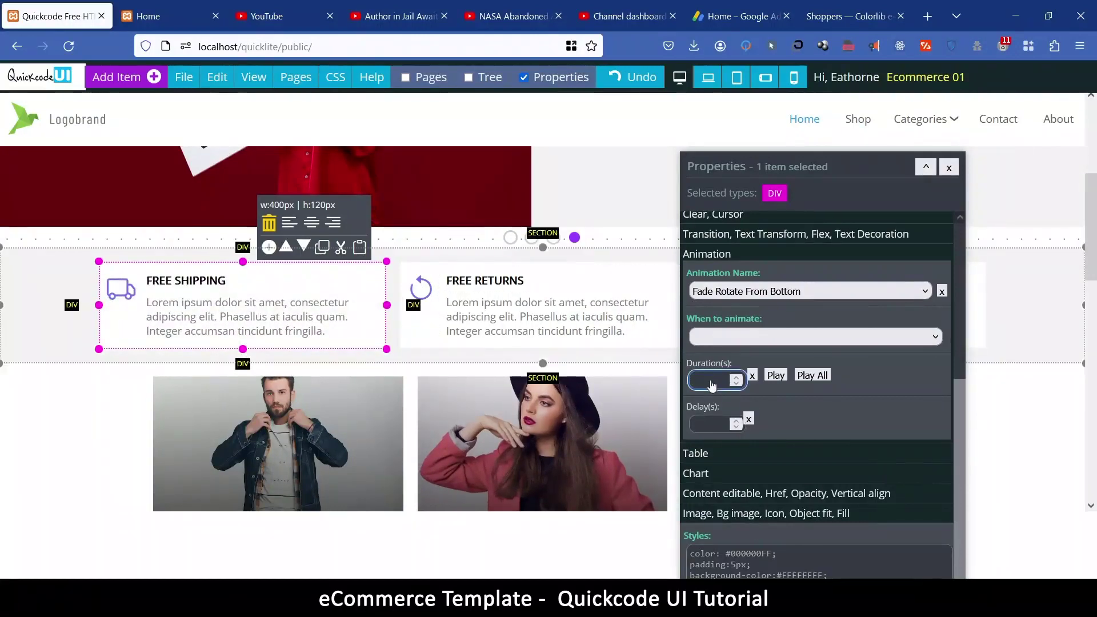
Set the Free Shipping card's animation duration to 2 seconds
left_click(717, 416)
left_click_drag(710, 383, 681, 387)
type("2")
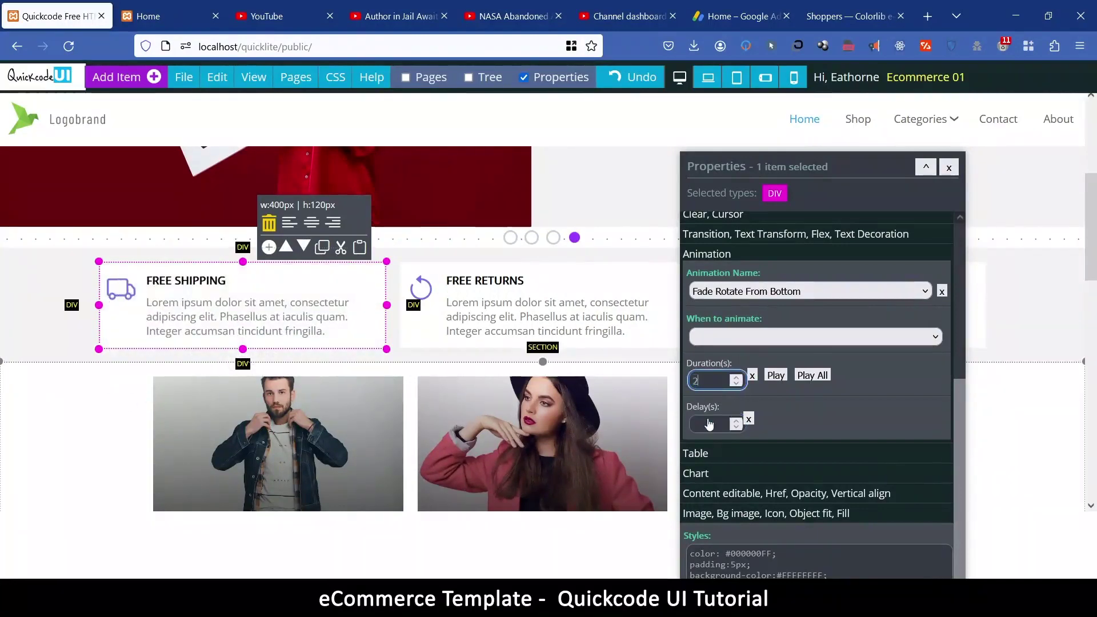
left_click(710, 432)
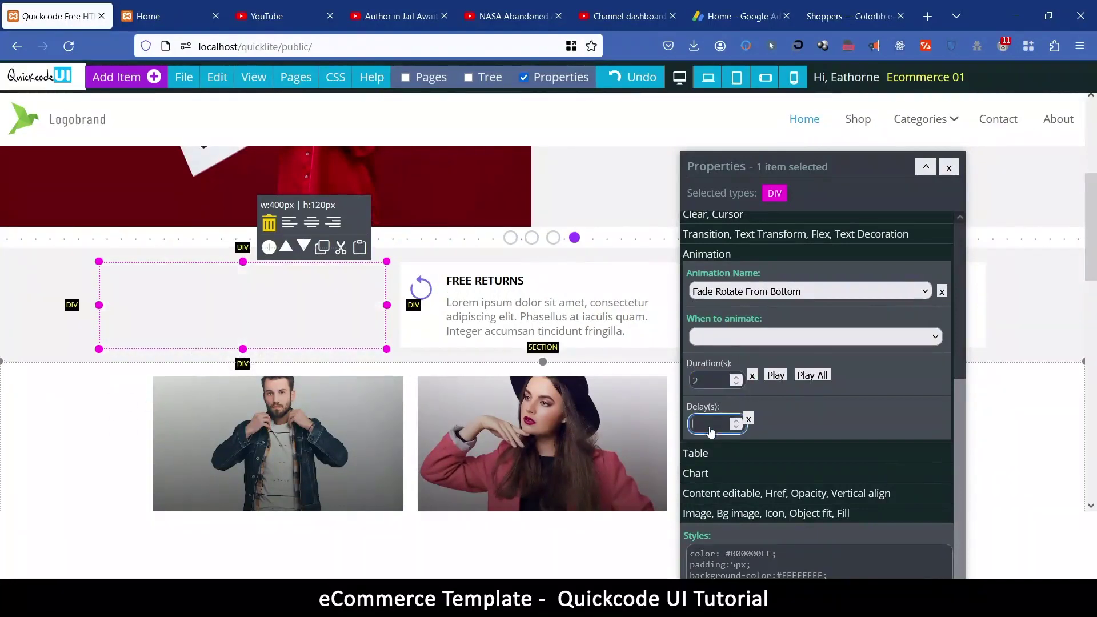
Give the Free Returns card the Fade Rotate From Bottom animation with a duration of 3 seconds
left_click(467, 269)
left_click(709, 382)
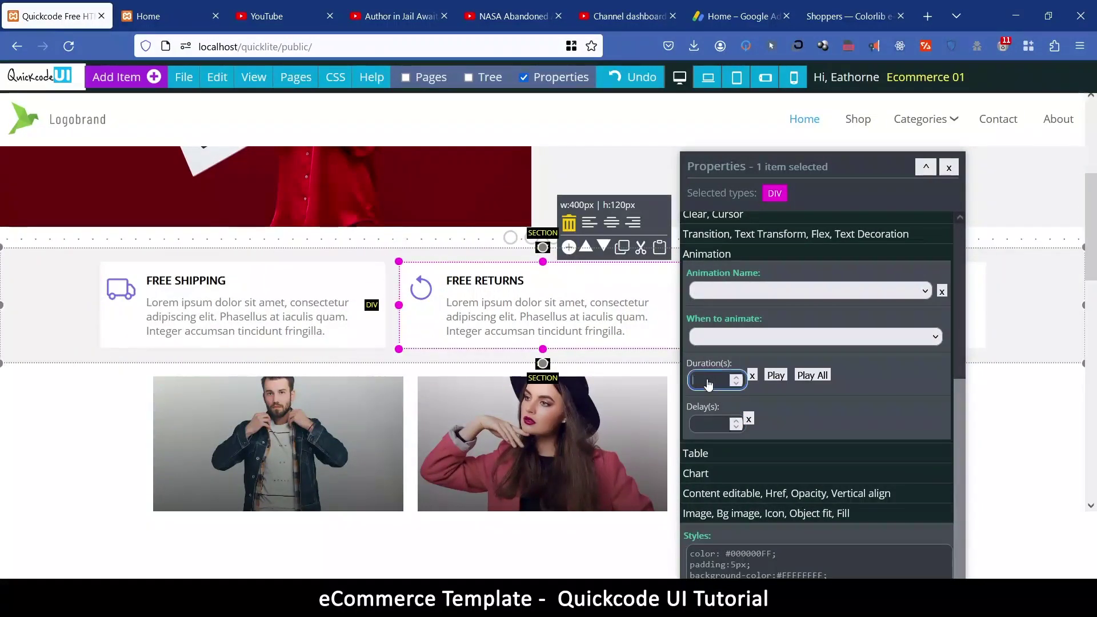
left_click(733, 293)
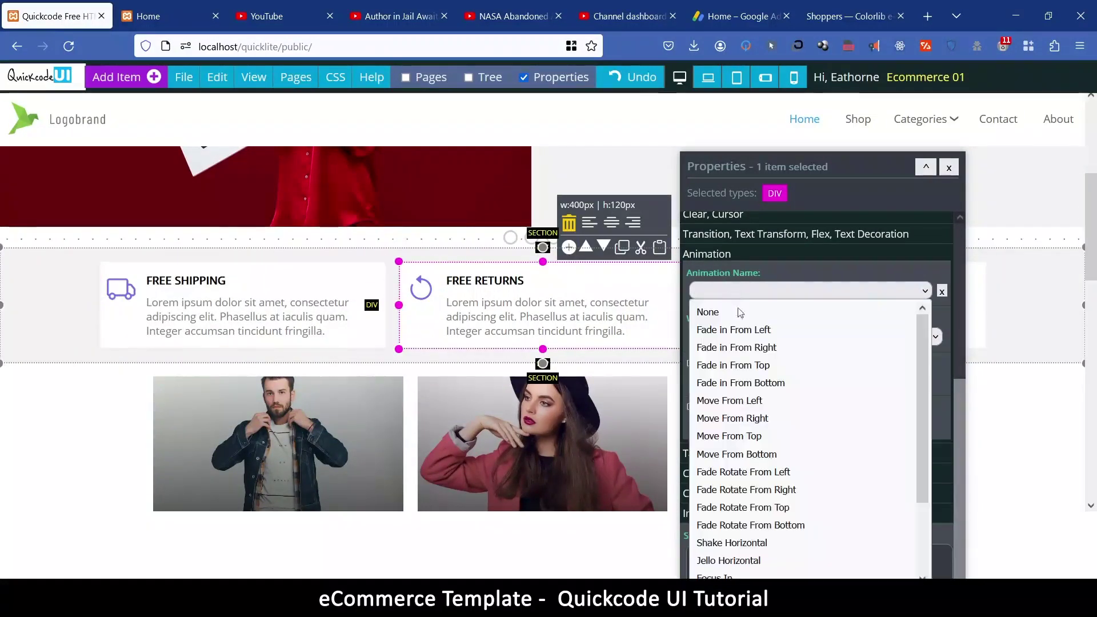
left_click(774, 530)
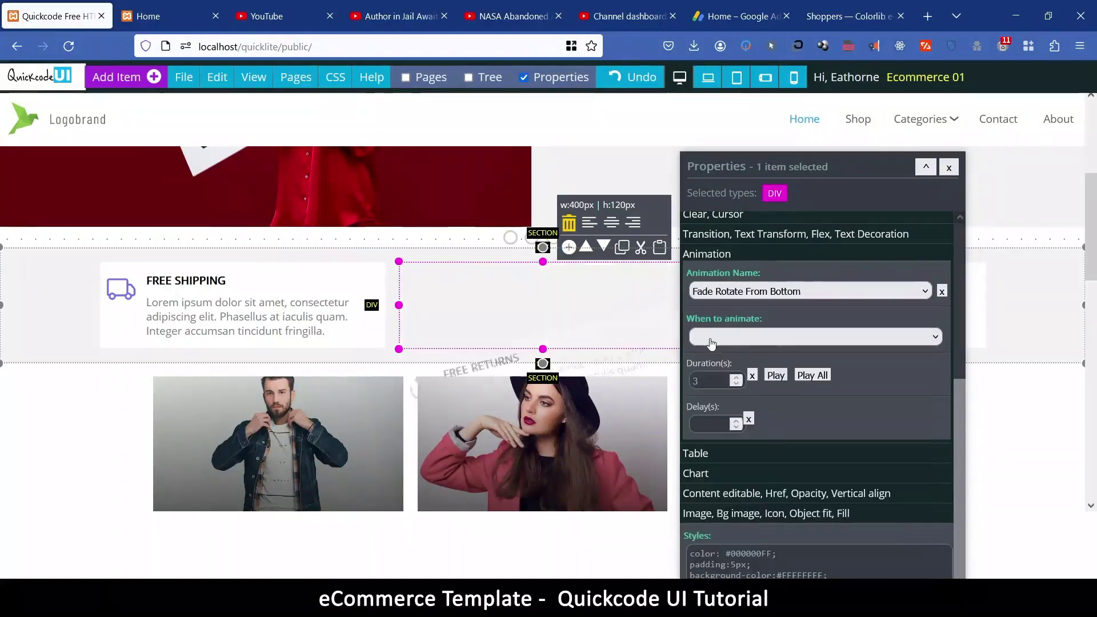
Give the Customer Support card the Fade Rotate From Bottom animation with a duration of 4 seconds, keeping the properties window clear of the card
left_click_drag(725, 189, 834, 331)
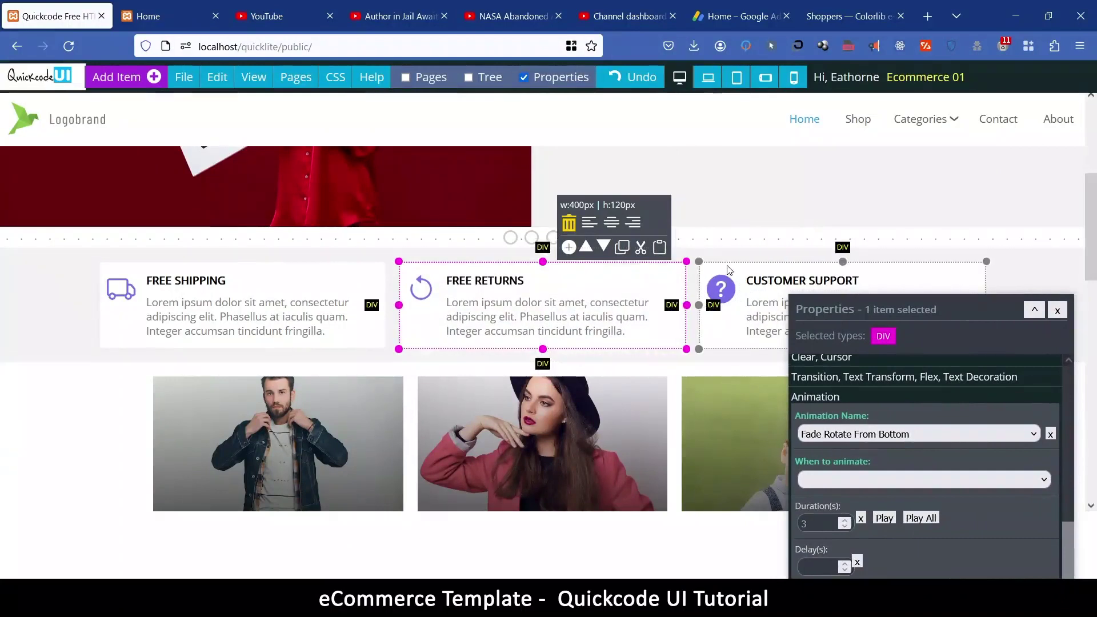
left_click(730, 270)
left_click_drag(882, 311, 342, 159)
left_click(378, 280)
left_click(357, 513)
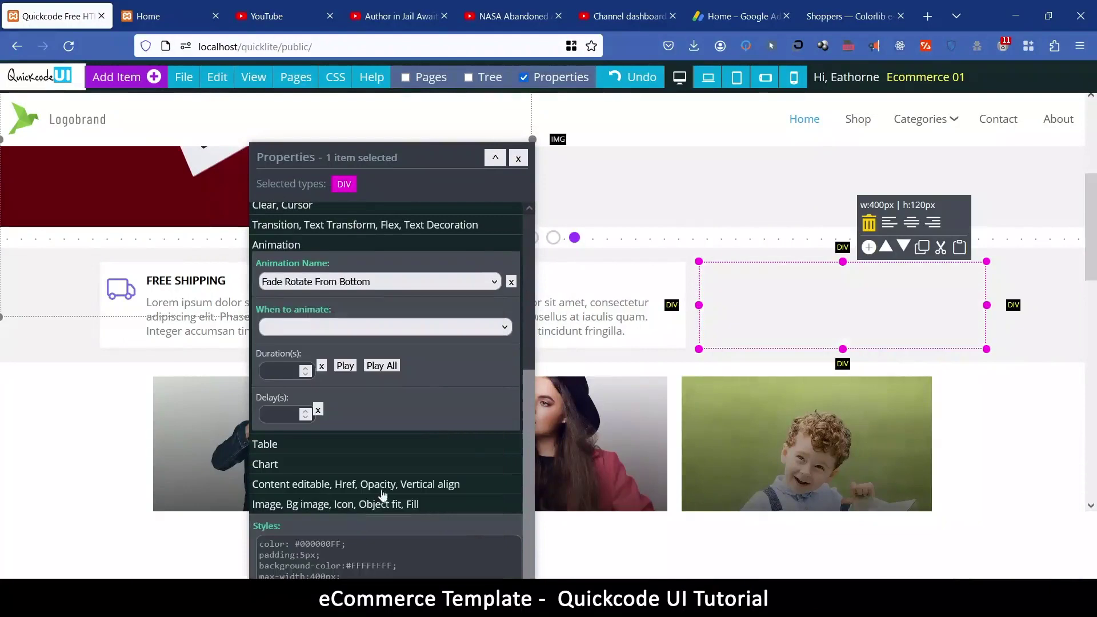
left_click(327, 327)
left_click(327, 327)
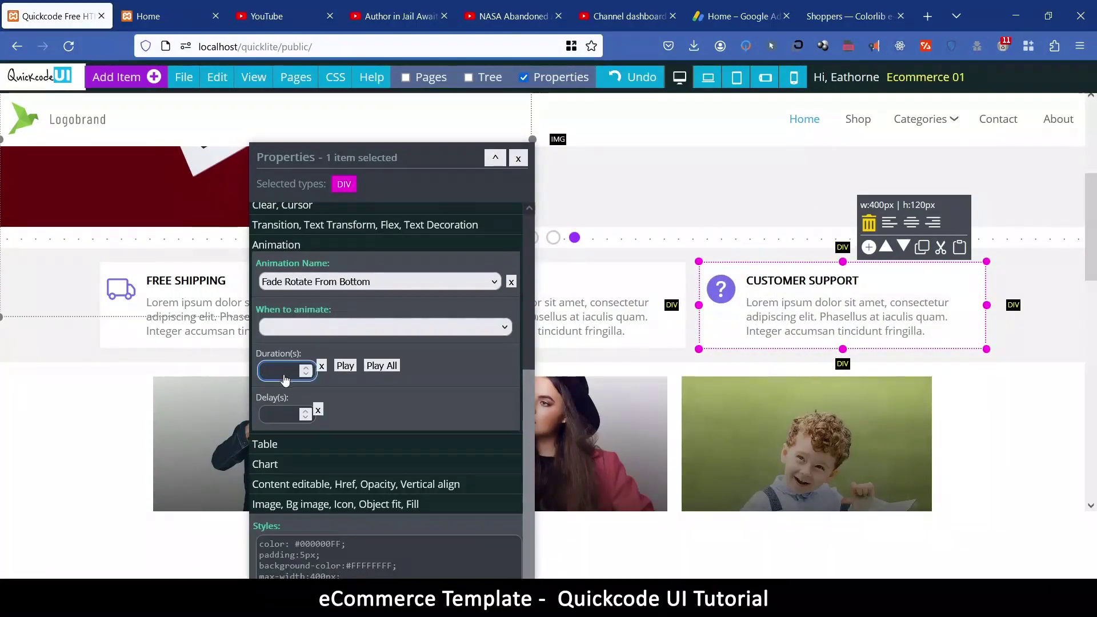
type("44")
Set the Customer Support, Free Returns and Free Shipping cards to animate when in view
left_click(314, 327)
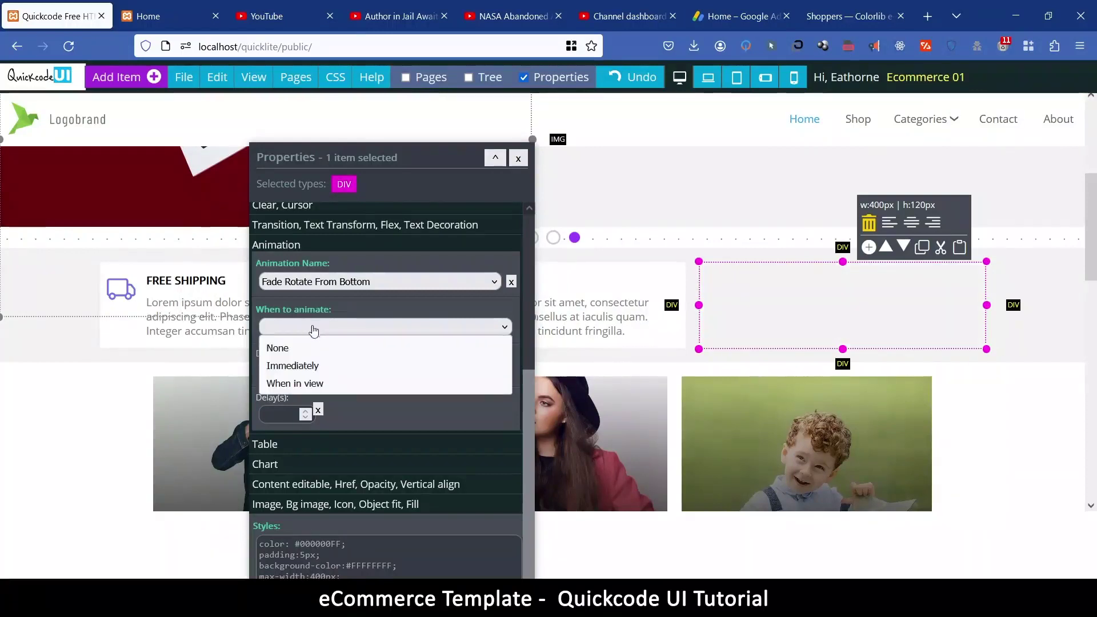
left_click(312, 383)
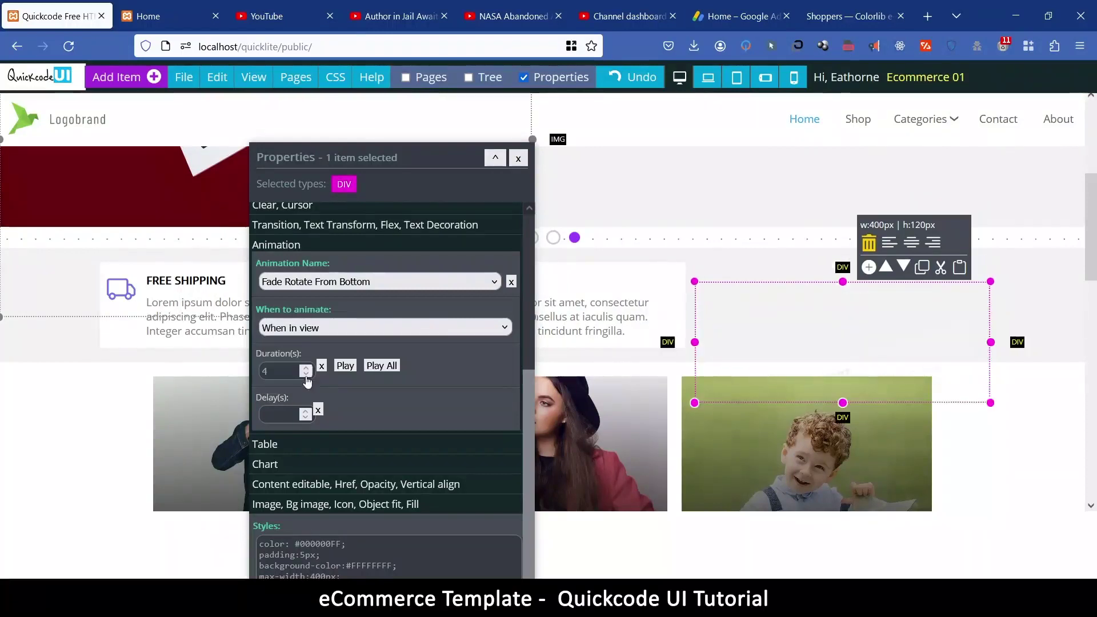
left_click(629, 272)
left_click(296, 328)
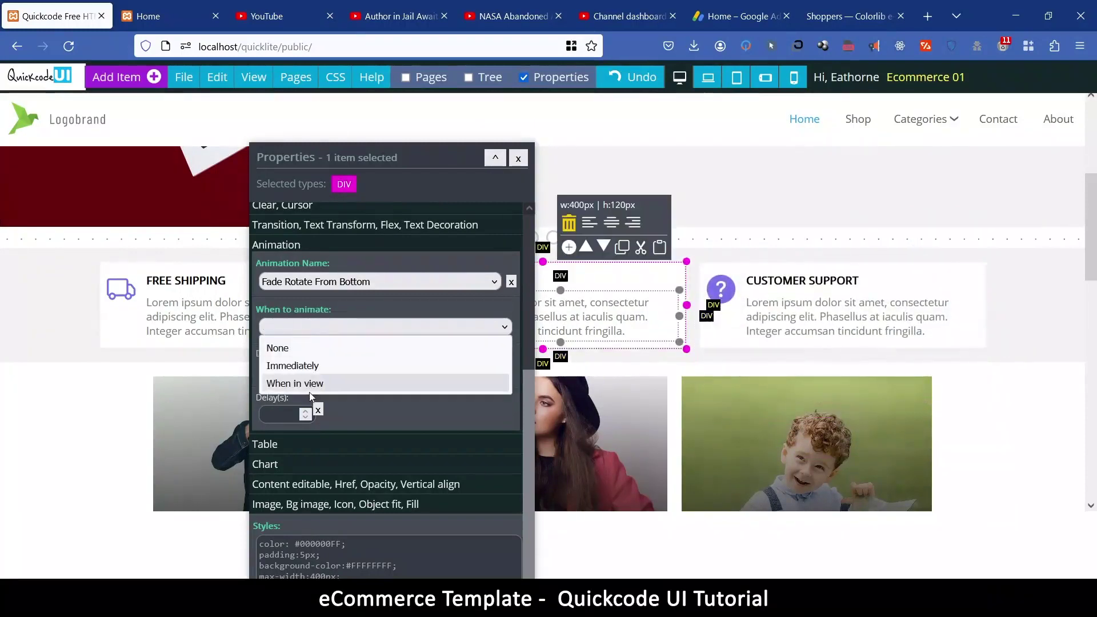
left_click(107, 343)
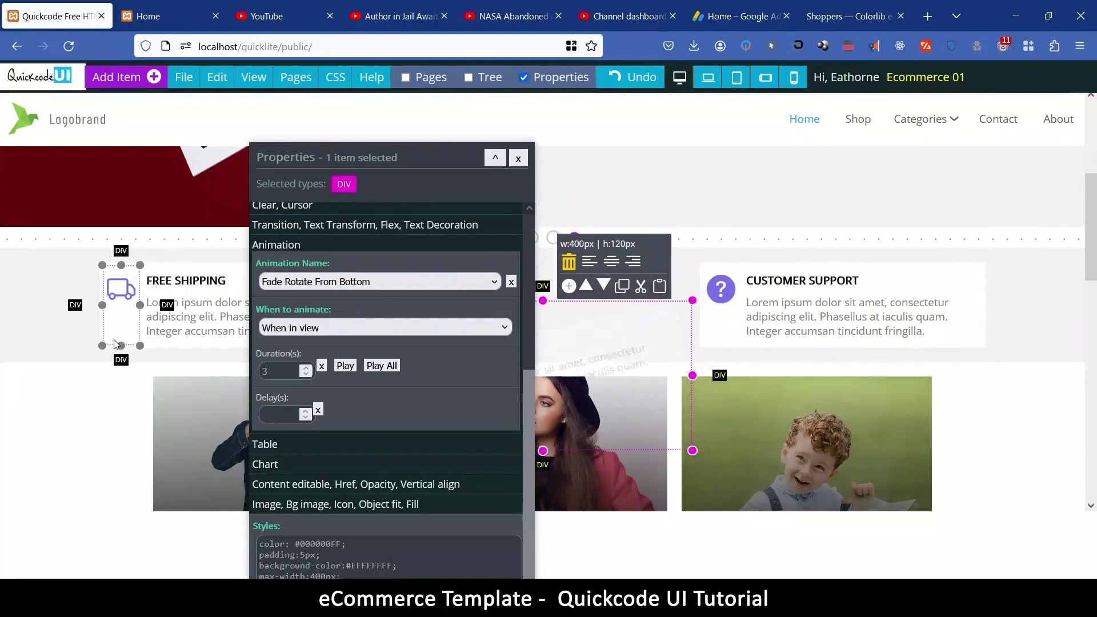
left_click(309, 327)
left_click(305, 383)
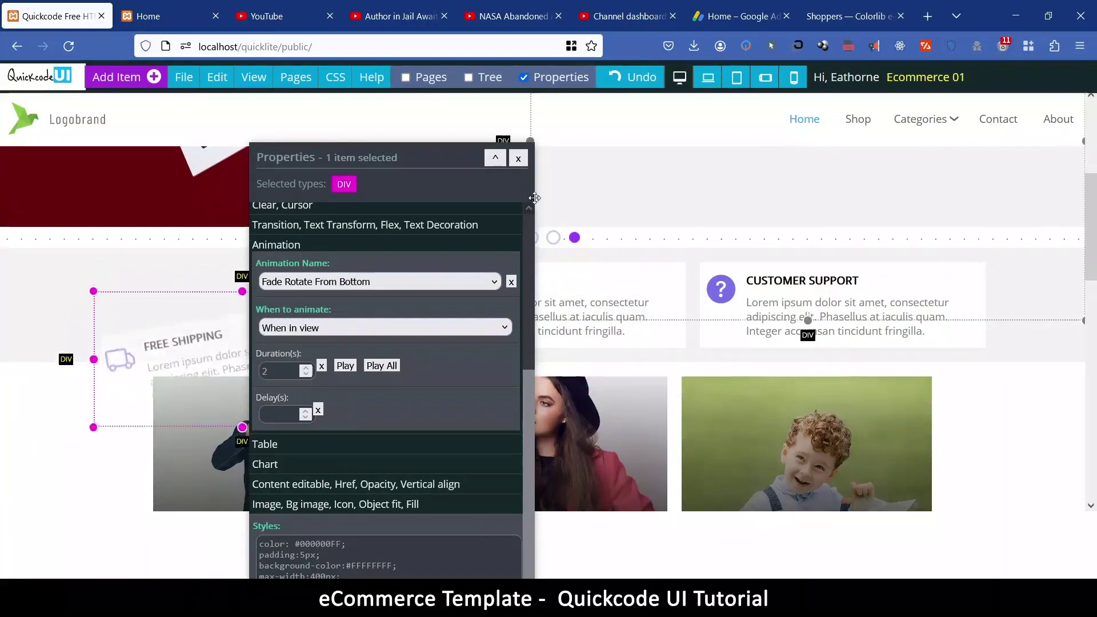
Close the properties window and save the template
left_click(518, 158)
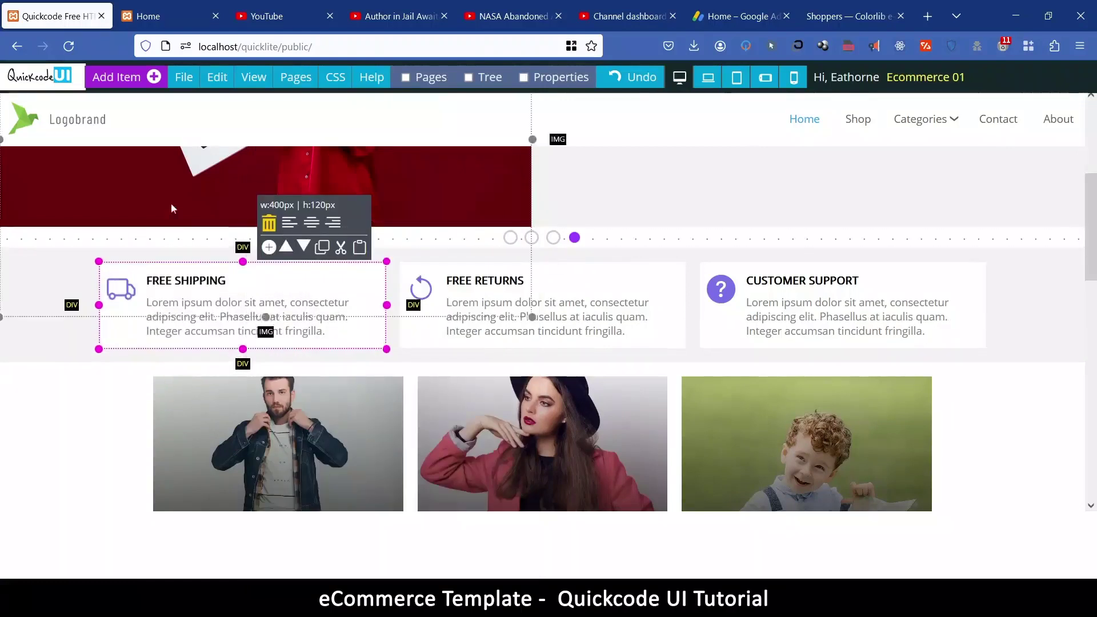
left_click(203, 265)
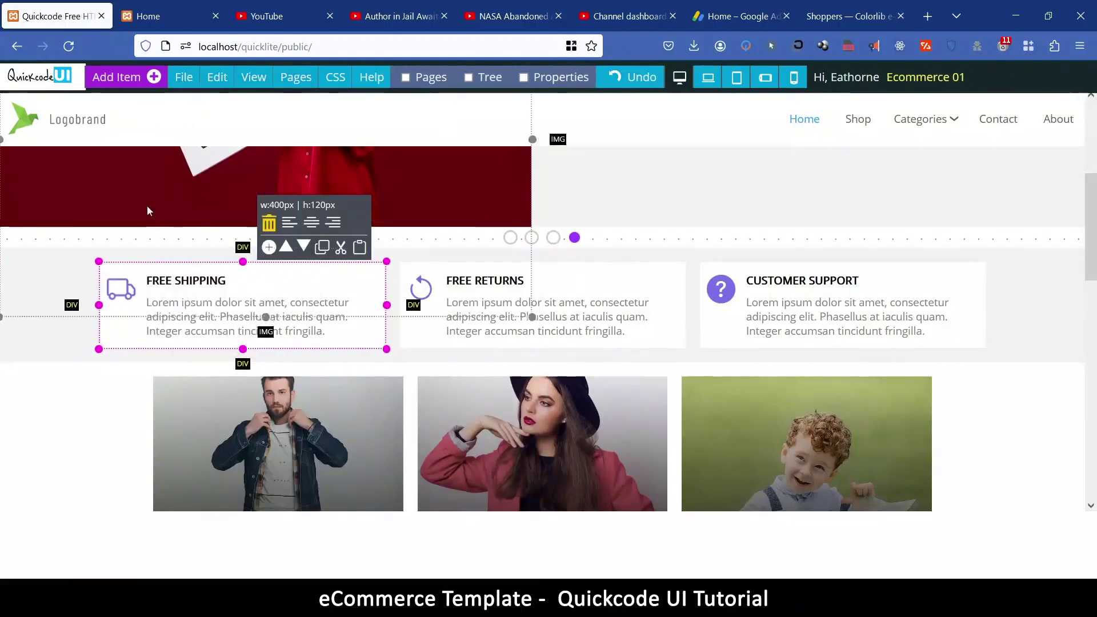
mouse_move(184, 77)
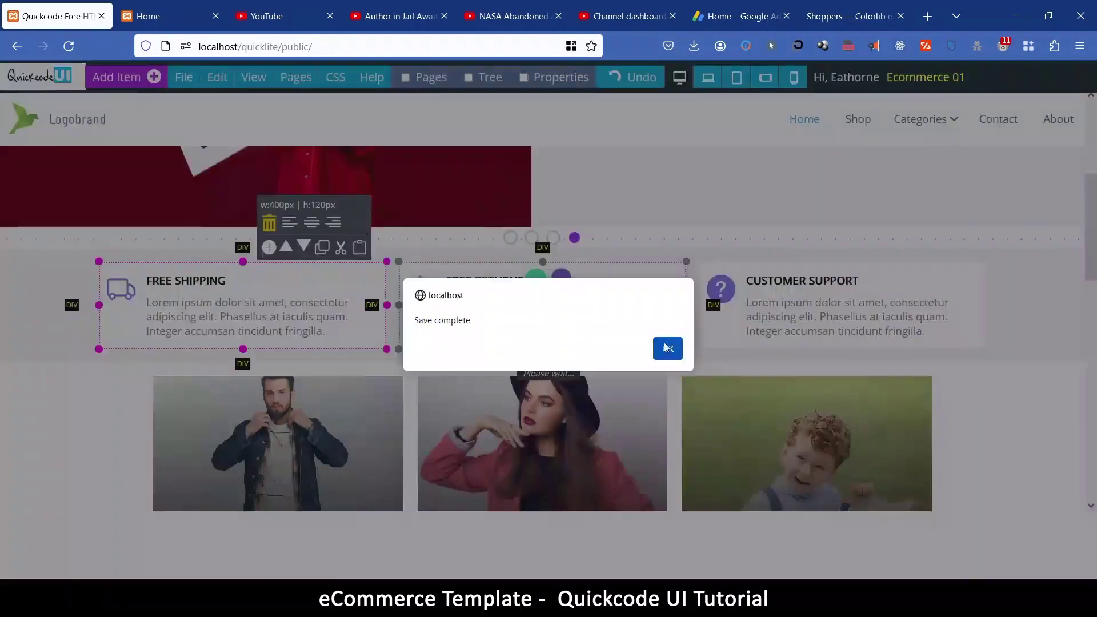
left_click(667, 347)
Open a preview of the page in a new browser tab
scroll(592, 367, "up", 5)
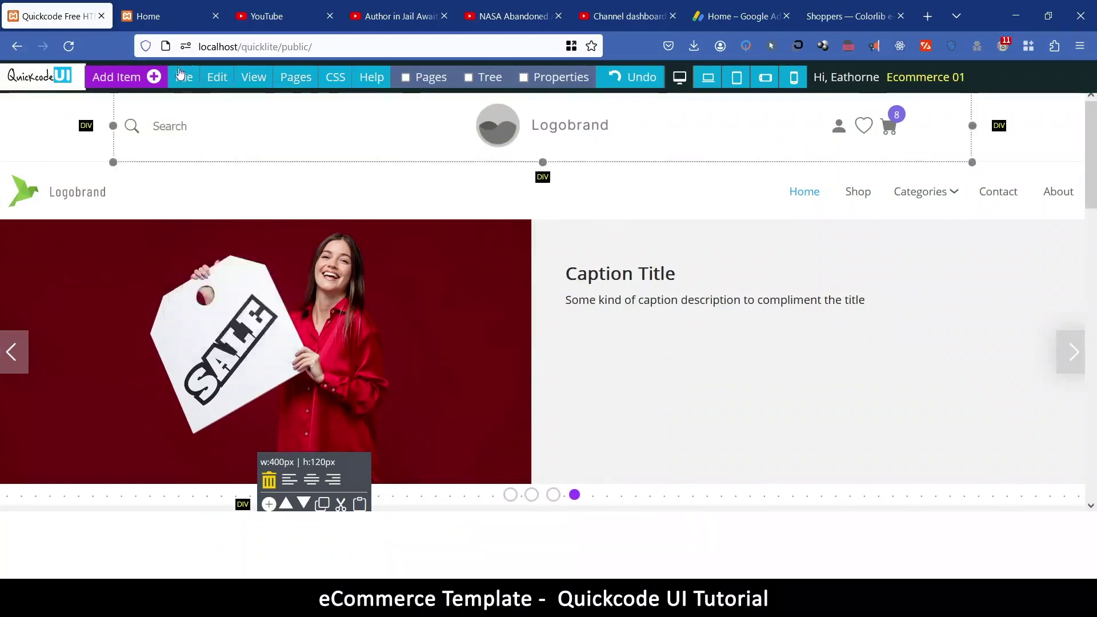
left_click(184, 77)
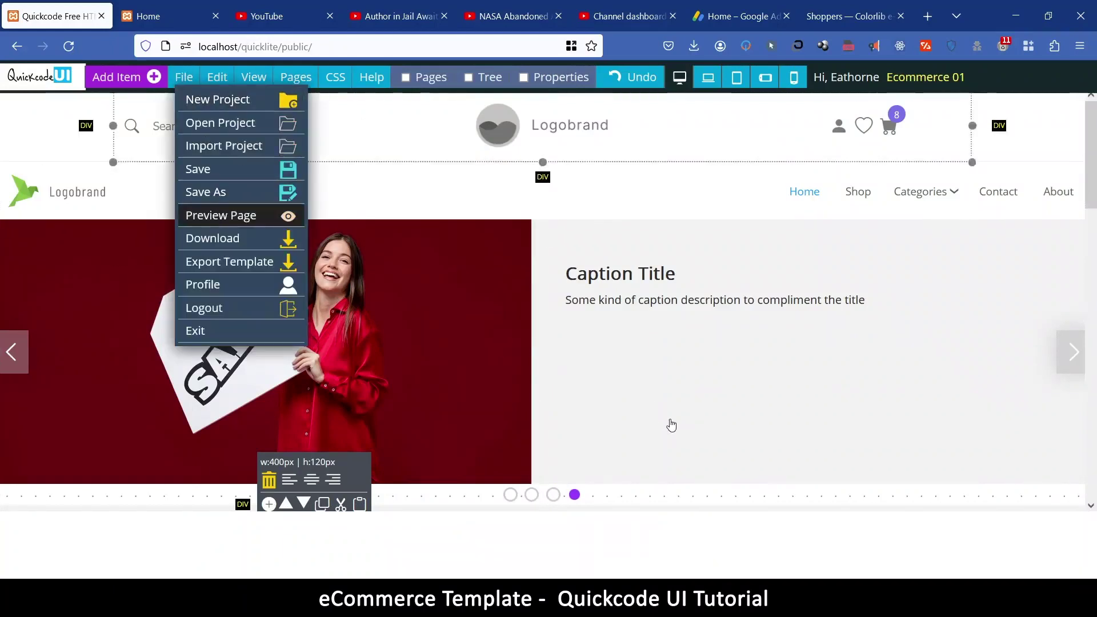
left_click(540, 470)
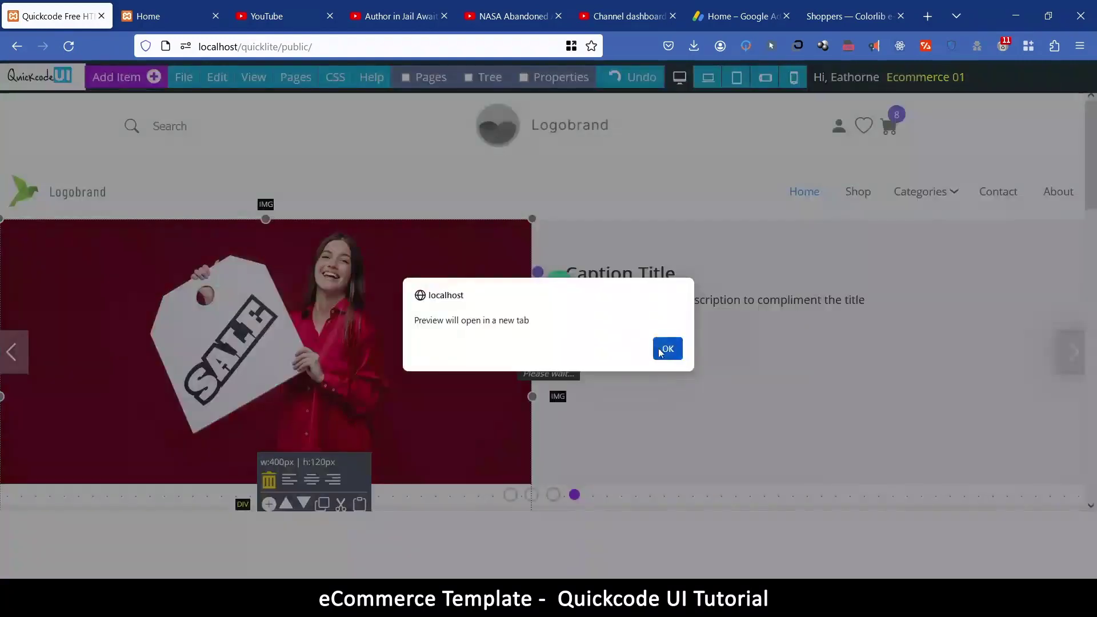
left_click(666, 348)
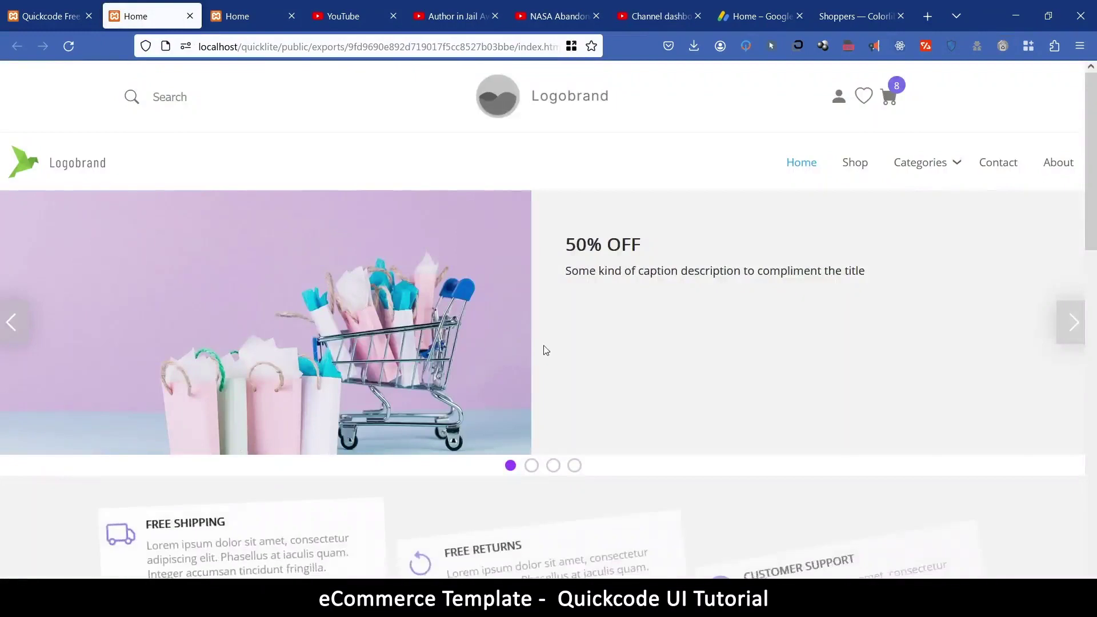
Examine the service card animations, collection cards, featured products and footer throughout the previewed page
scroll(557, 339, "down", 4)
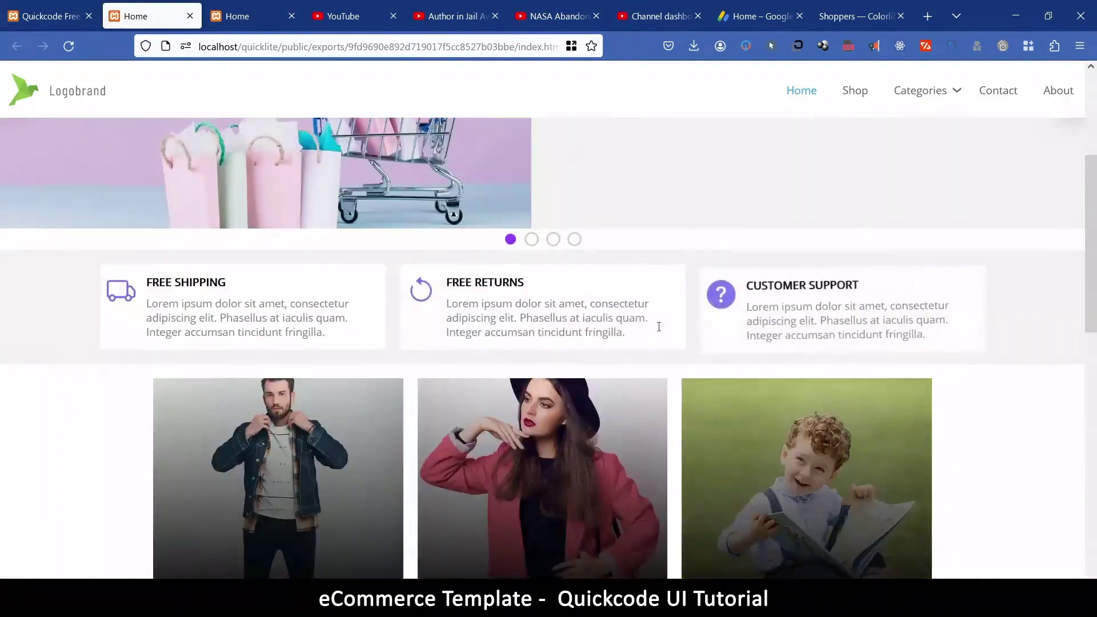
scroll(719, 332, "down", 12)
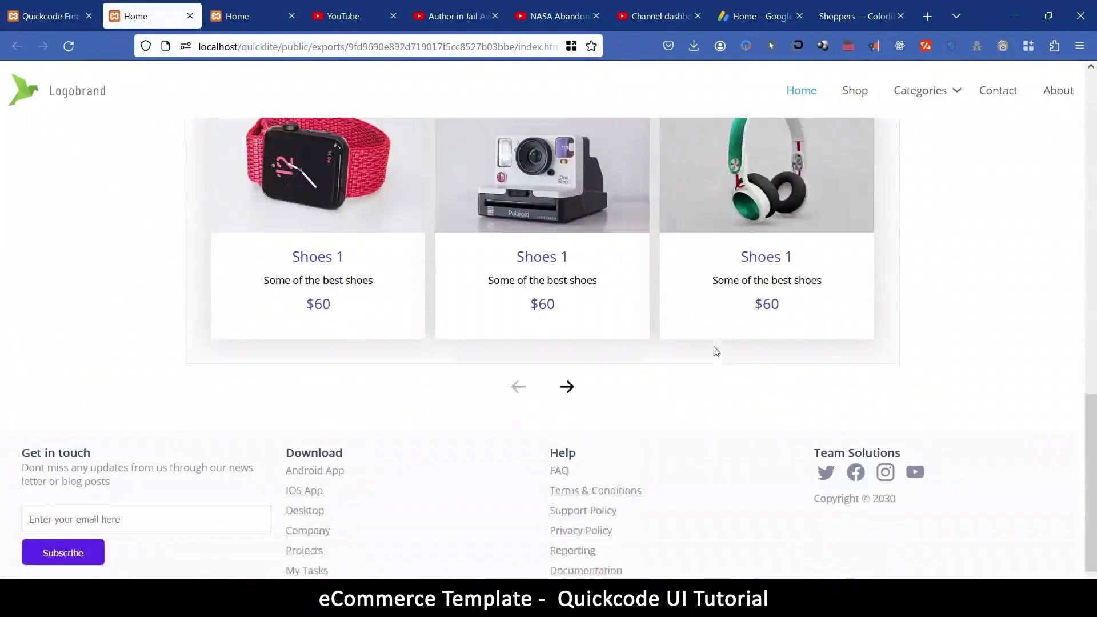
scroll(687, 396, "up", 8)
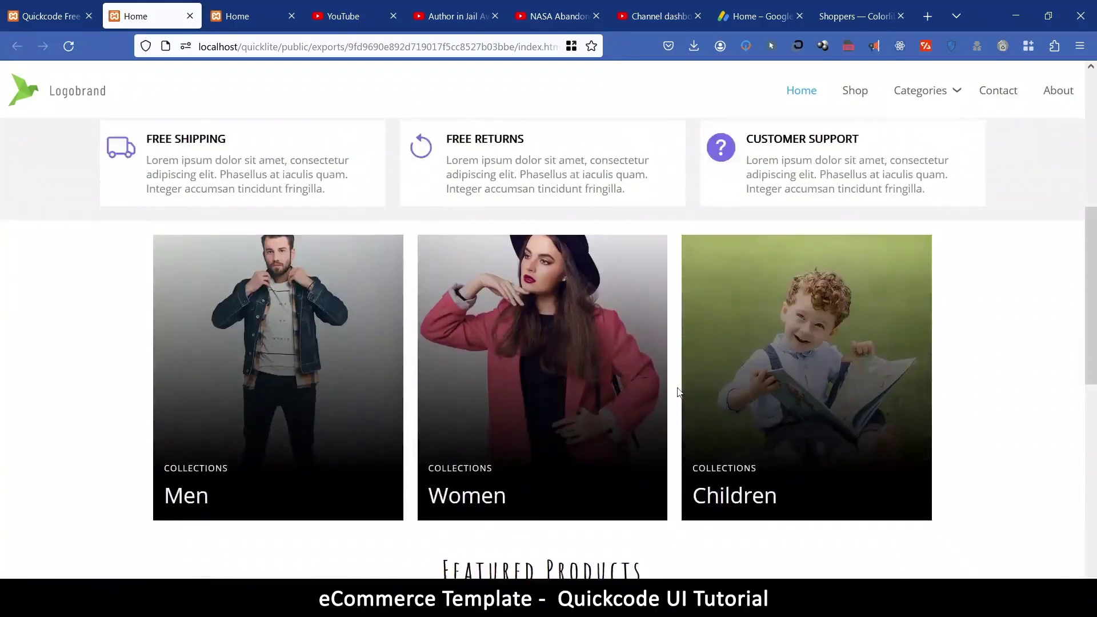
scroll(673, 384, "up", 4)
scroll(629, 297, "down", 4)
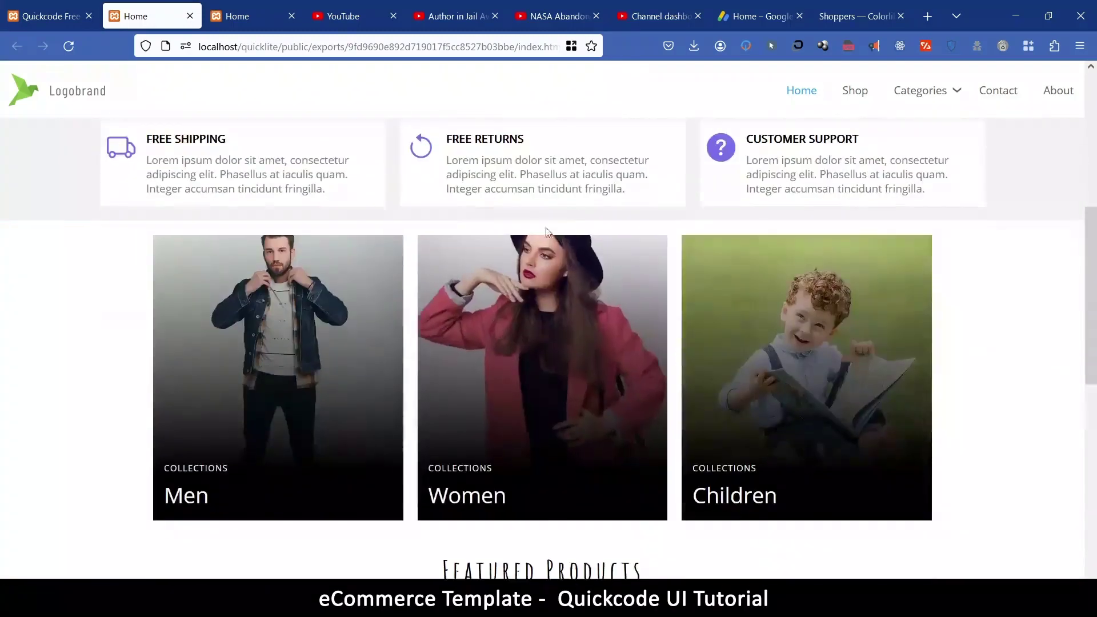
scroll(786, 223, "down", 8)
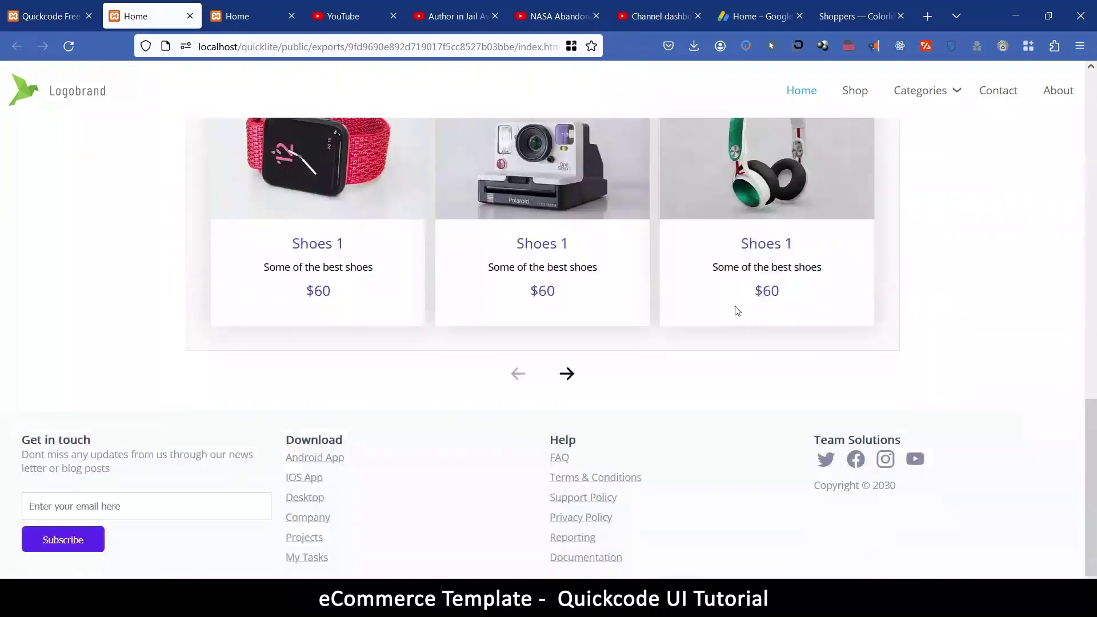
scroll(657, 297, "up", 8)
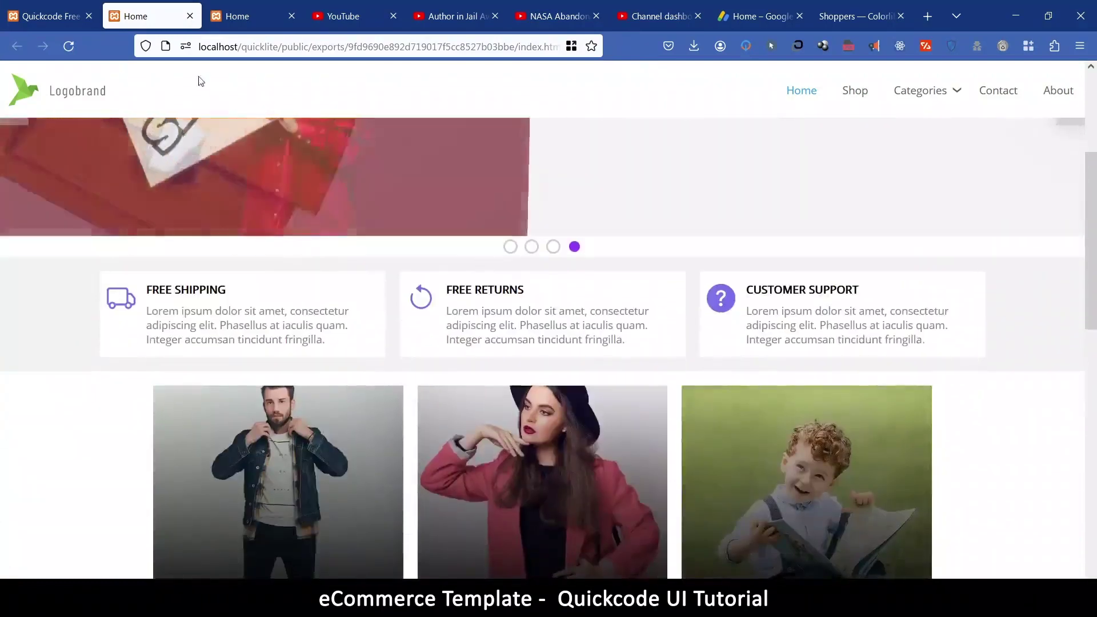
Return to the editor and select the whole hero slider by moving up through the parents of the sale image
left_click(49, 16)
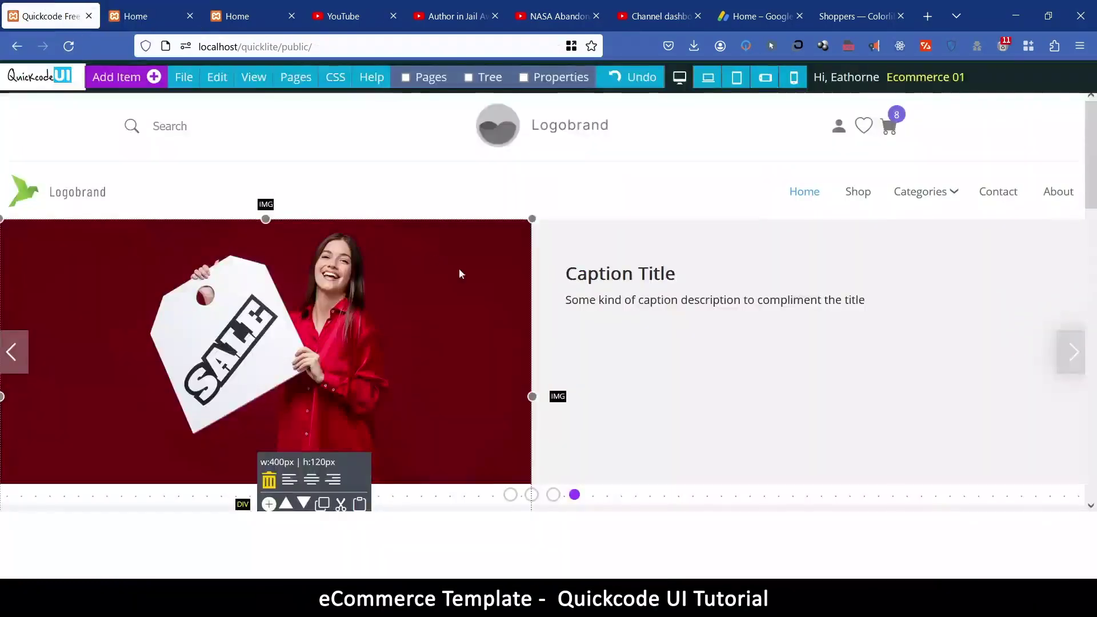
scroll(571, 326, "down", 3)
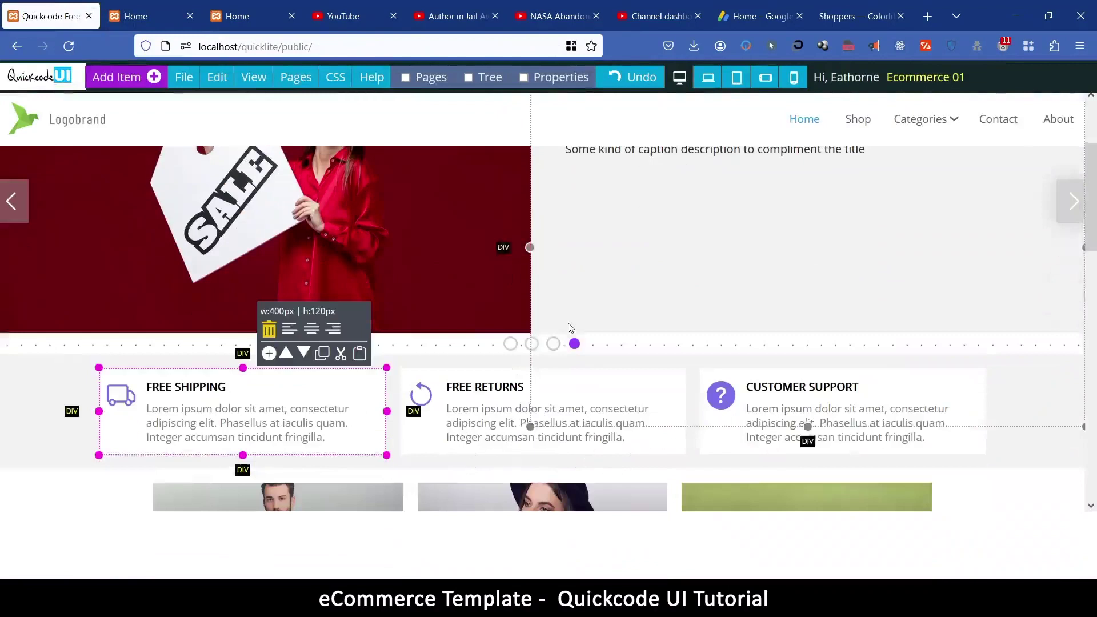
left_click(114, 346)
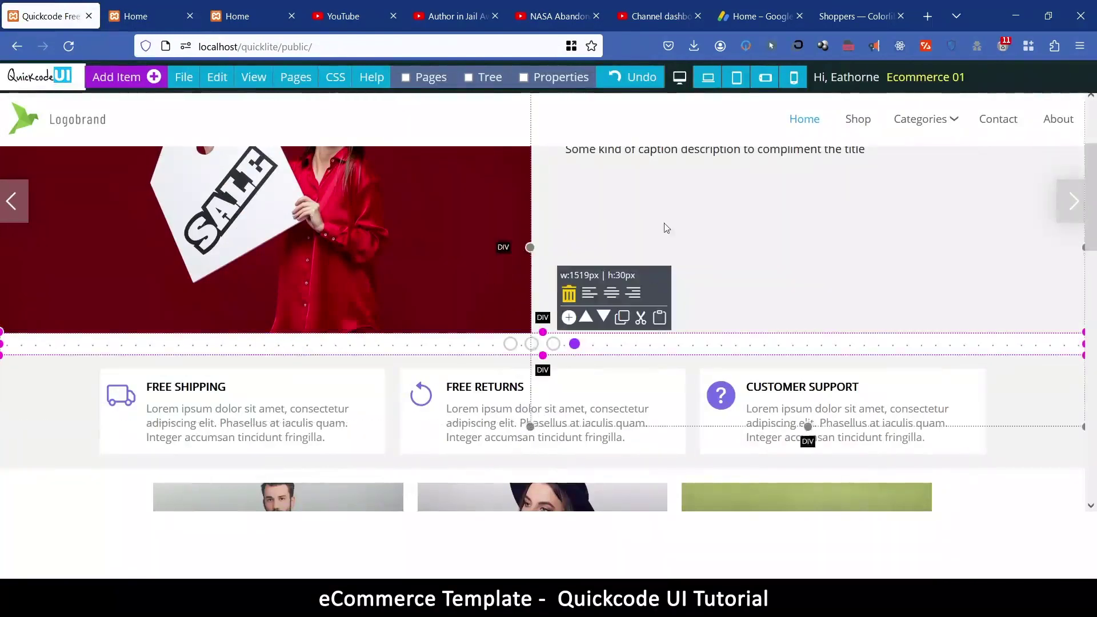
scroll(319, 250, "up", 3)
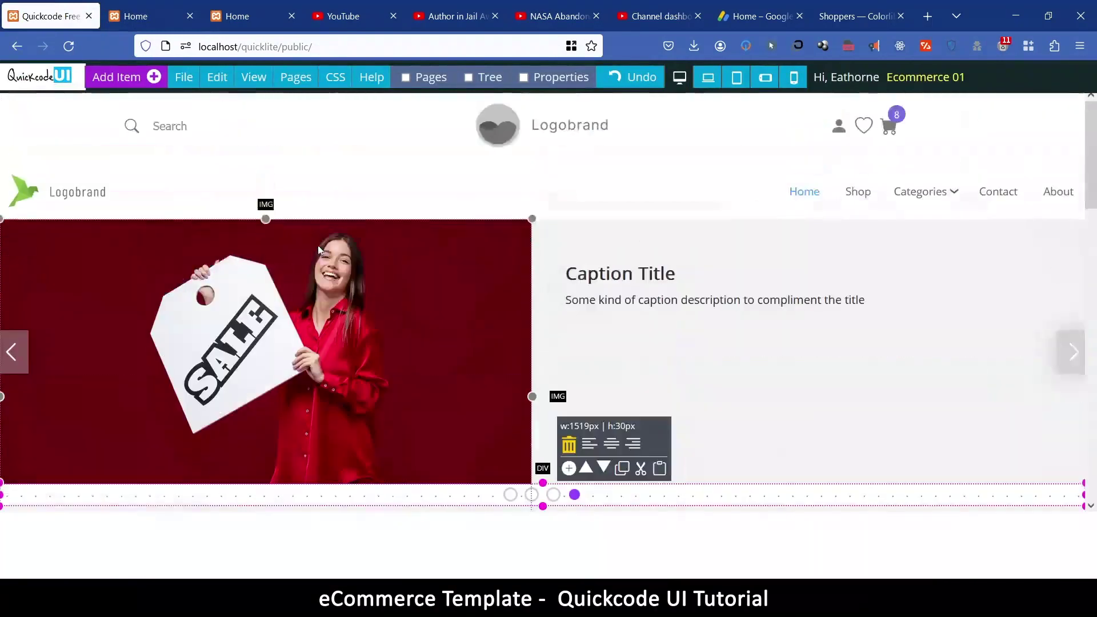
left_click(337, 278)
left_click(217, 77)
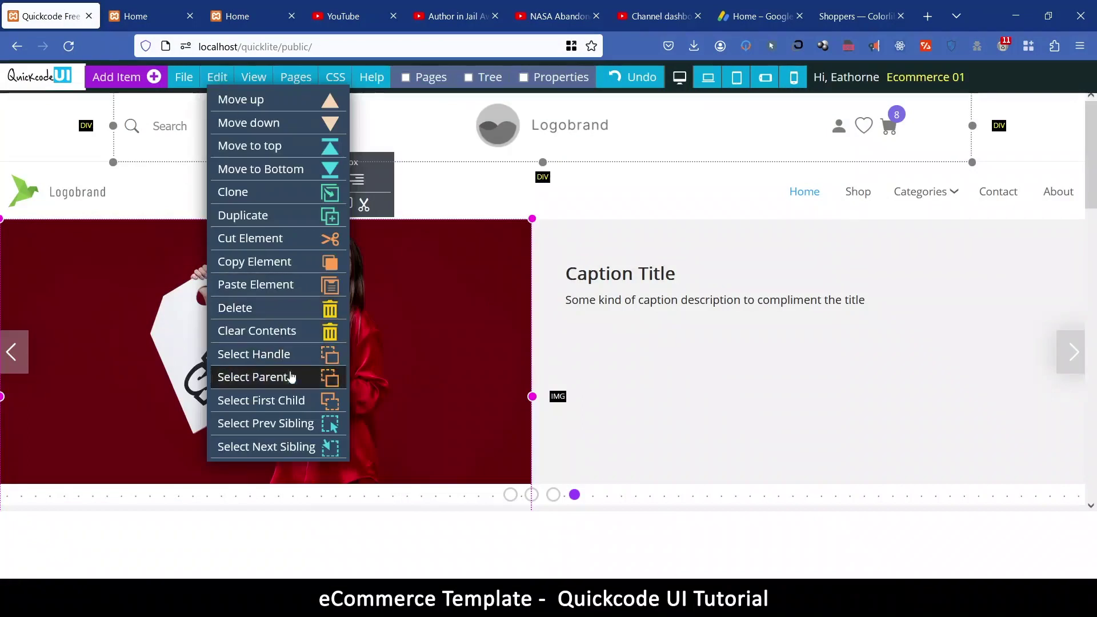
left_click(296, 363)
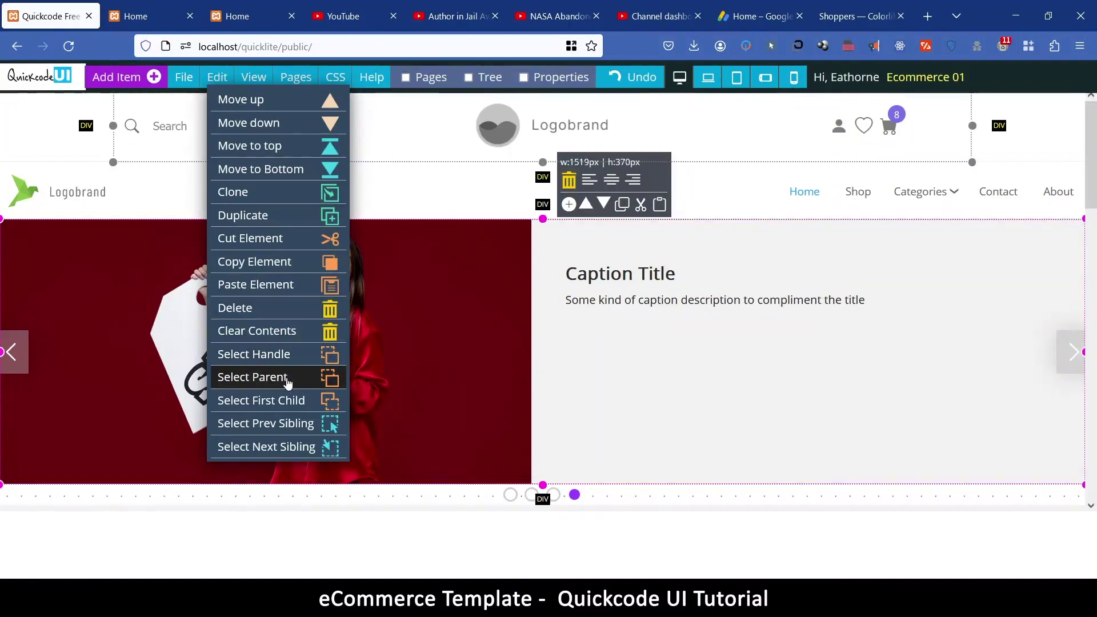
left_click(288, 382)
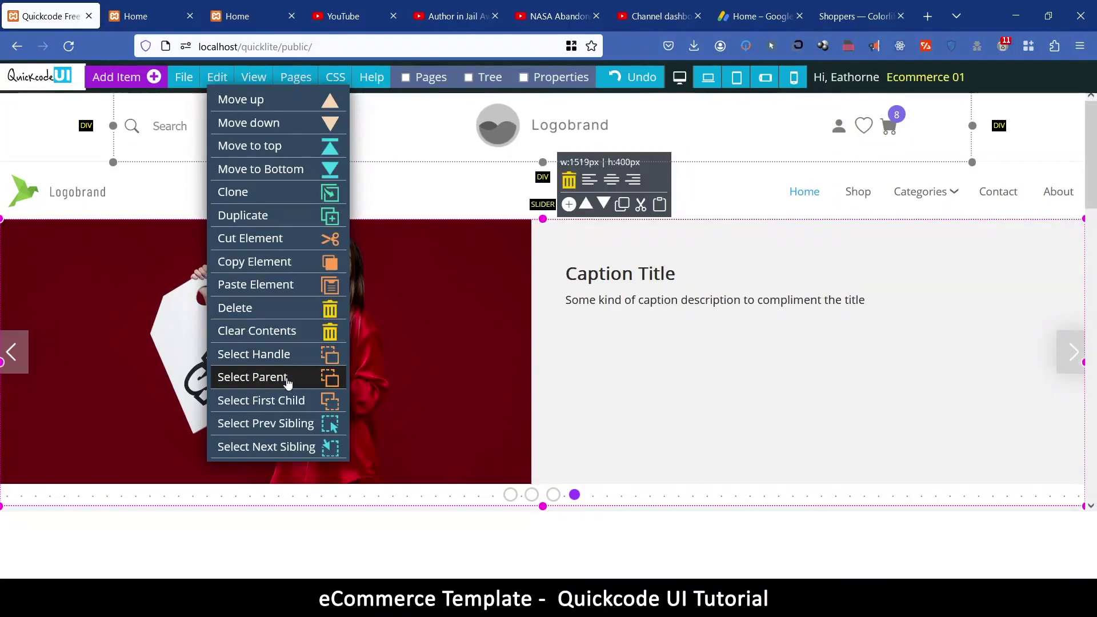
left_click(288, 382)
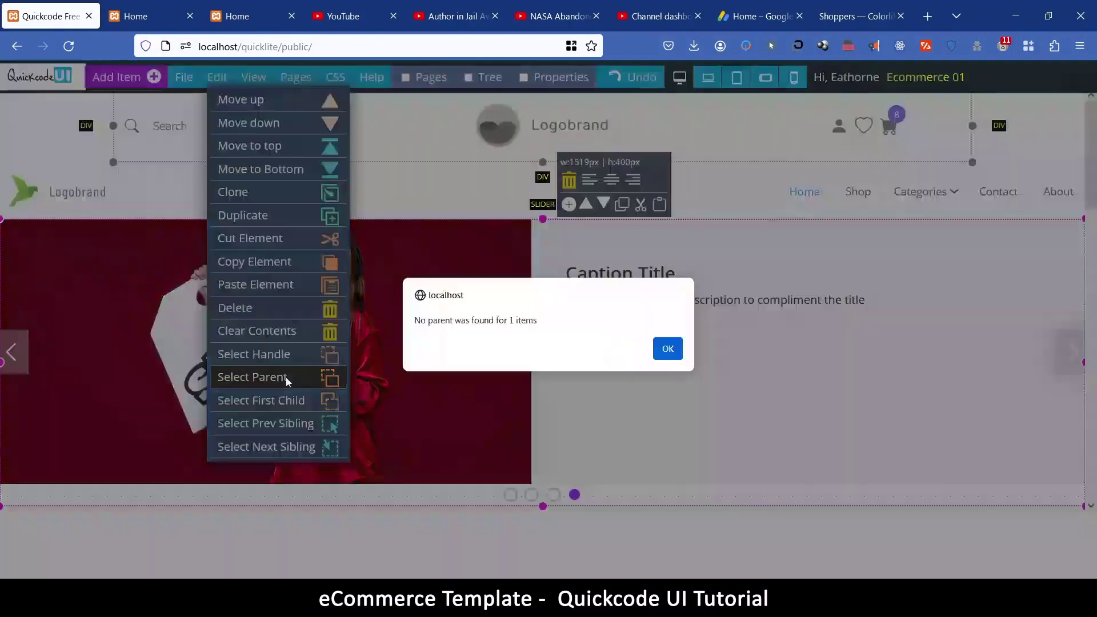
left_click(668, 350)
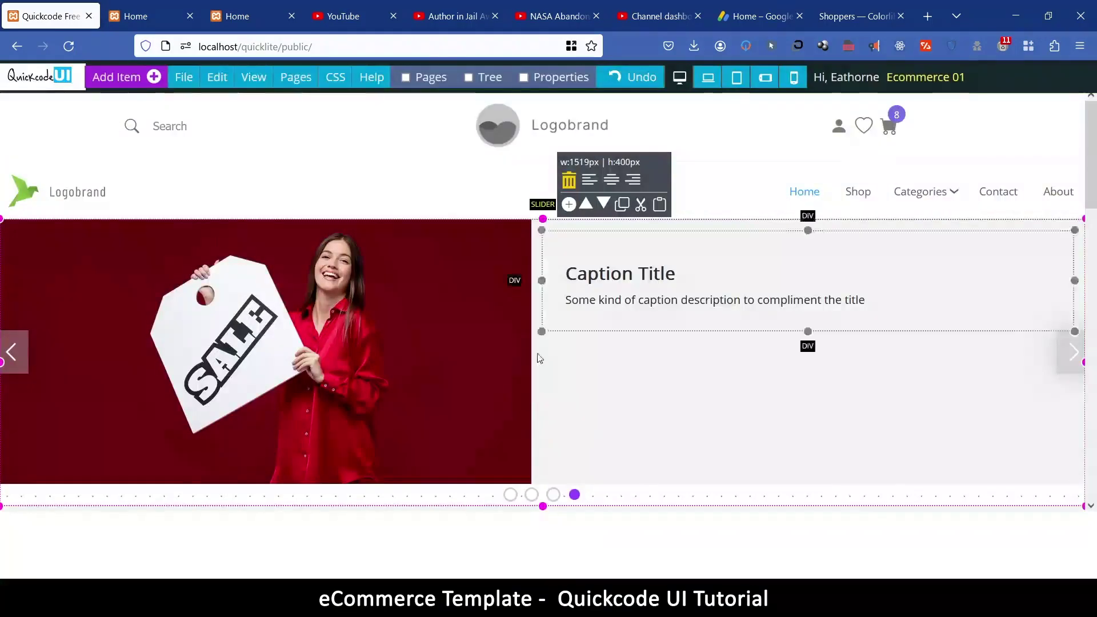
Set the hero slider's height to 500px in its styles and move the properties window off the sale image
left_click(547, 78)
scroll(453, 397, "down", 5)
scroll(440, 391, "up", 1)
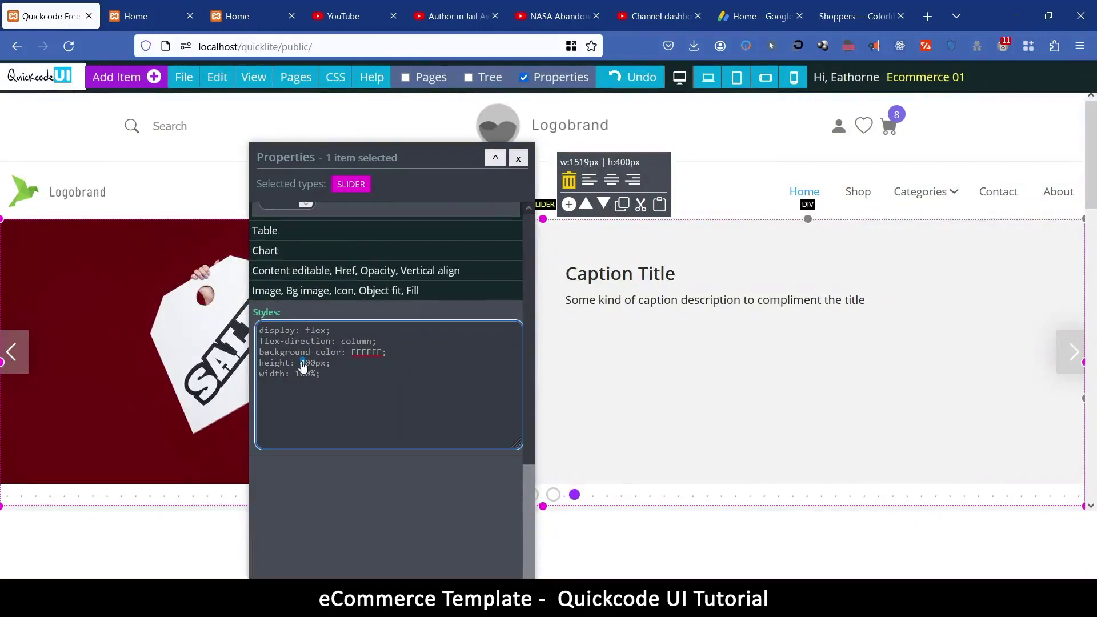
type("5")
scroll(656, 333, "down", 2)
left_click_drag(376, 154, 883, 262)
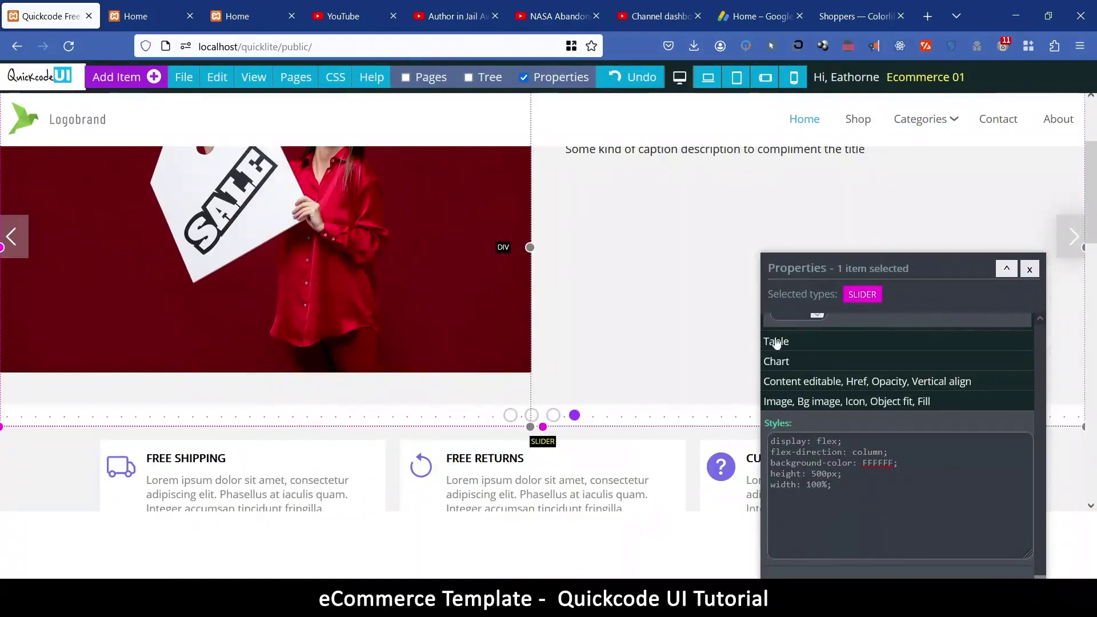
Set the hero slider's height to 450px in its styles
scroll(540, 371, "up", 2)
scroll(541, 372, "down", 2)
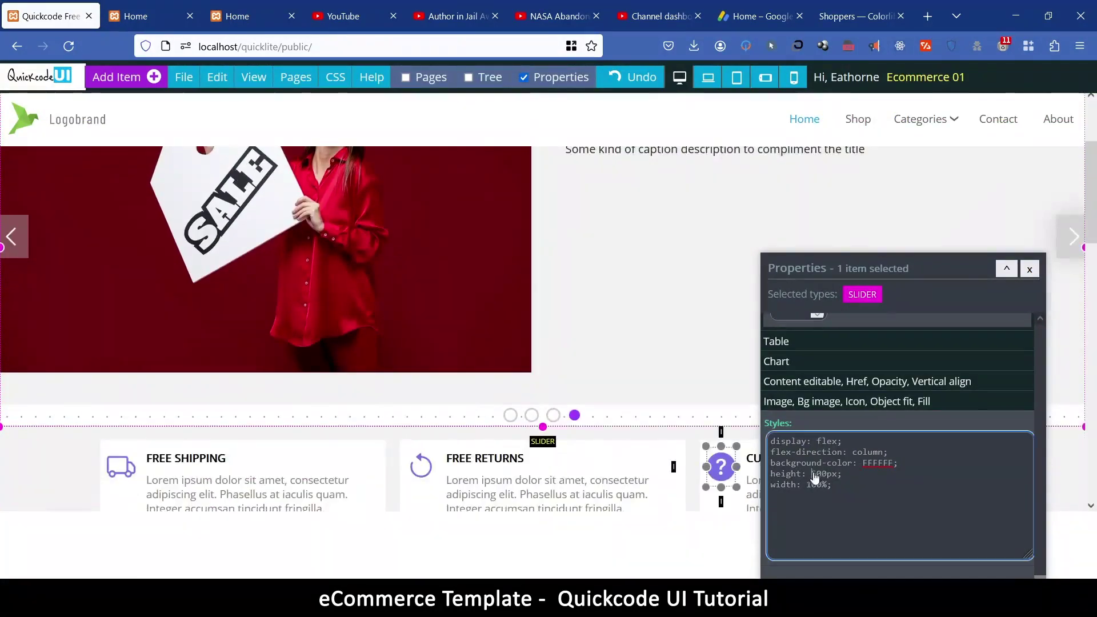
type("45")
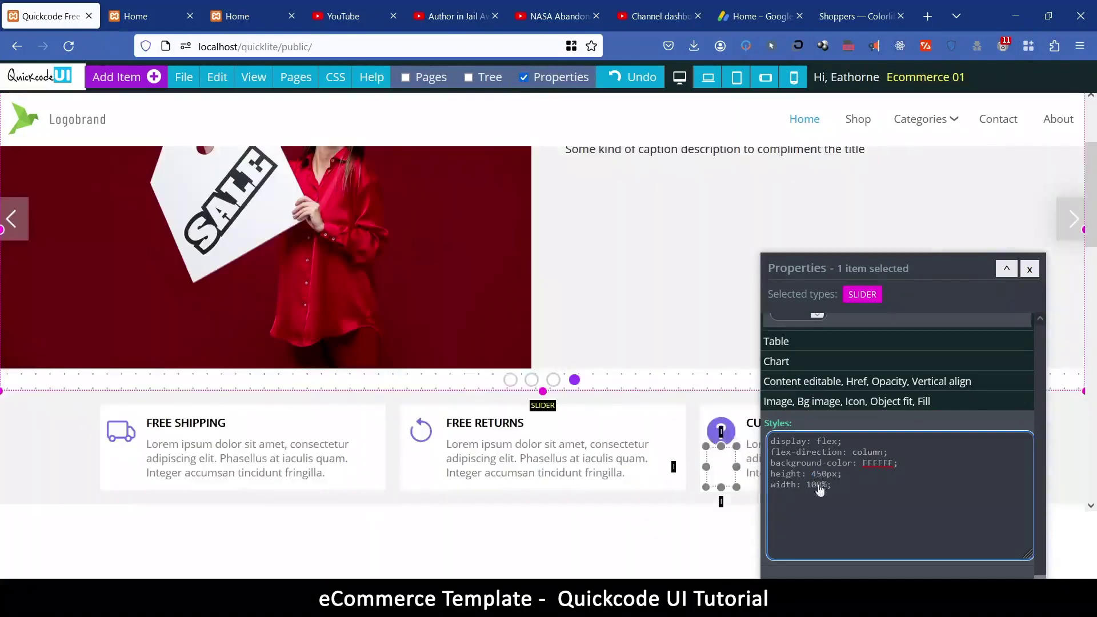
scroll(533, 354, "up", 3)
Give the Men collection card's outer container the Fade Rotate From Bottom animation, played When in view
scroll(534, 354, "down", 5)
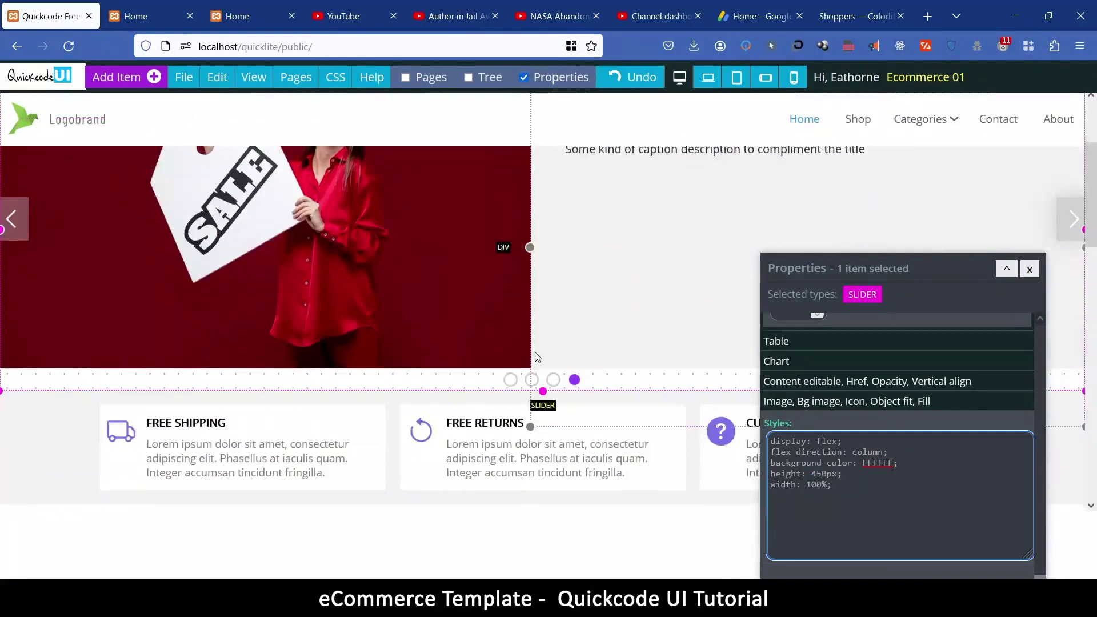
scroll(533, 355, "down", 3)
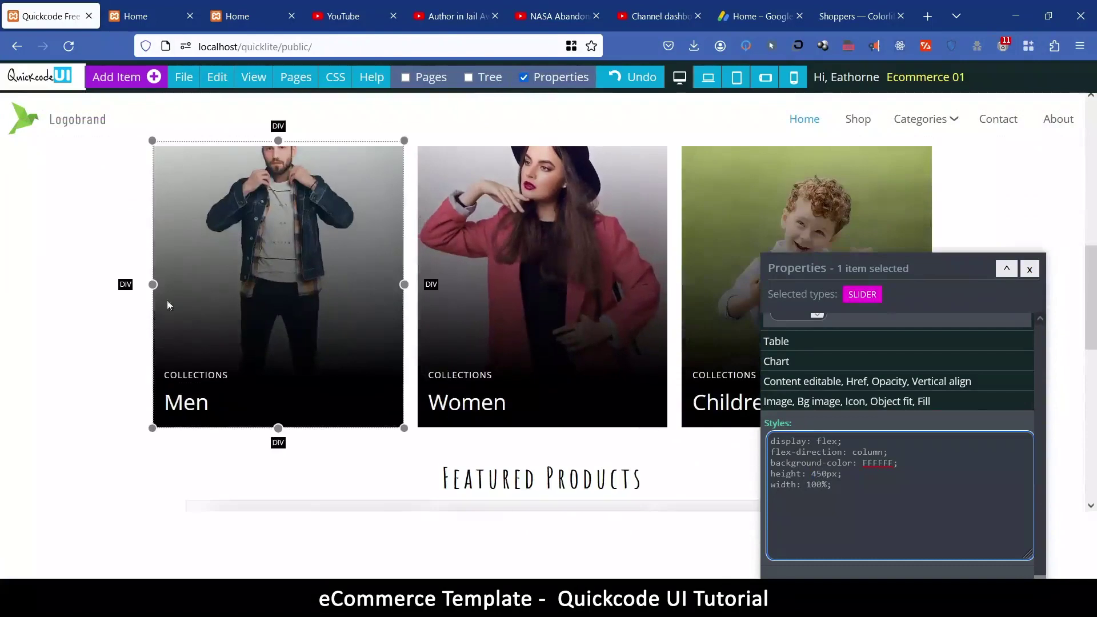
left_click(225, 248)
left_click(217, 78)
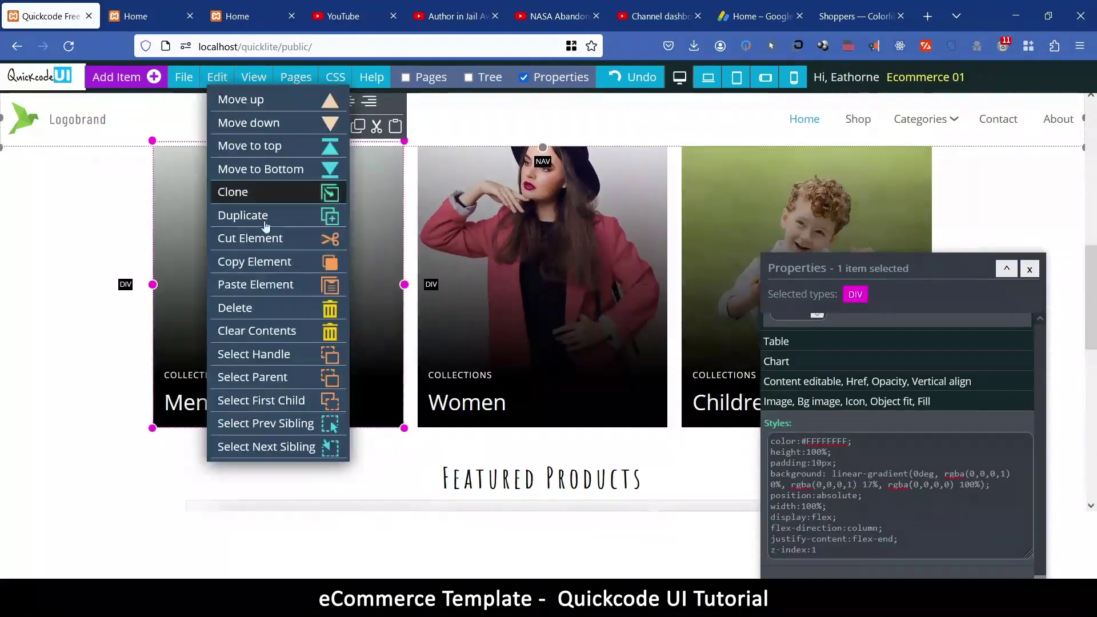
left_click(293, 355)
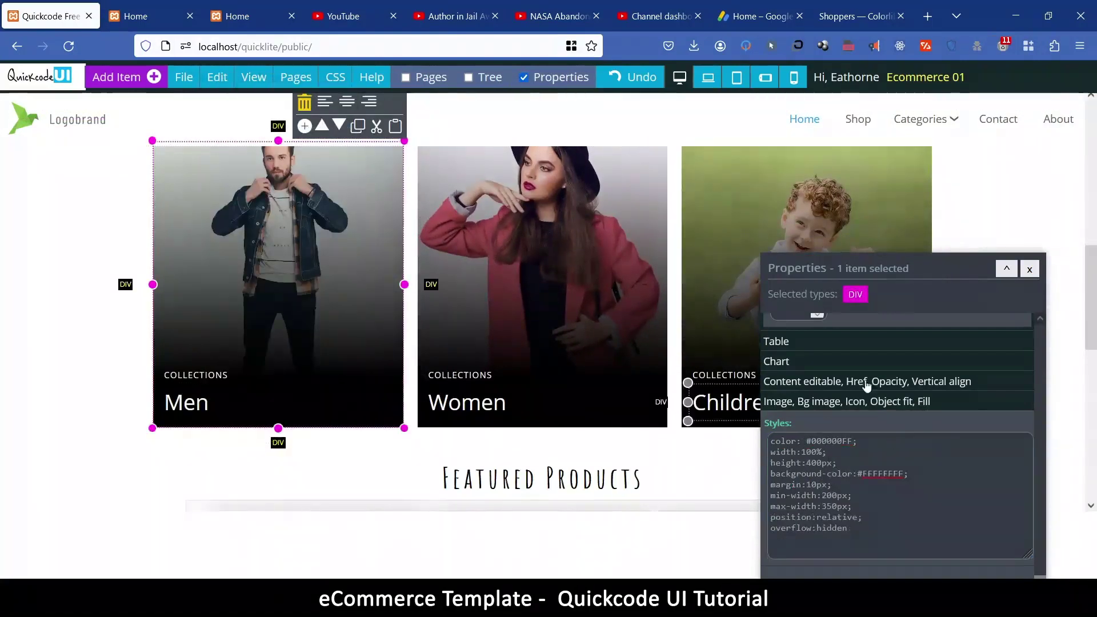
scroll(890, 423, "up", 6)
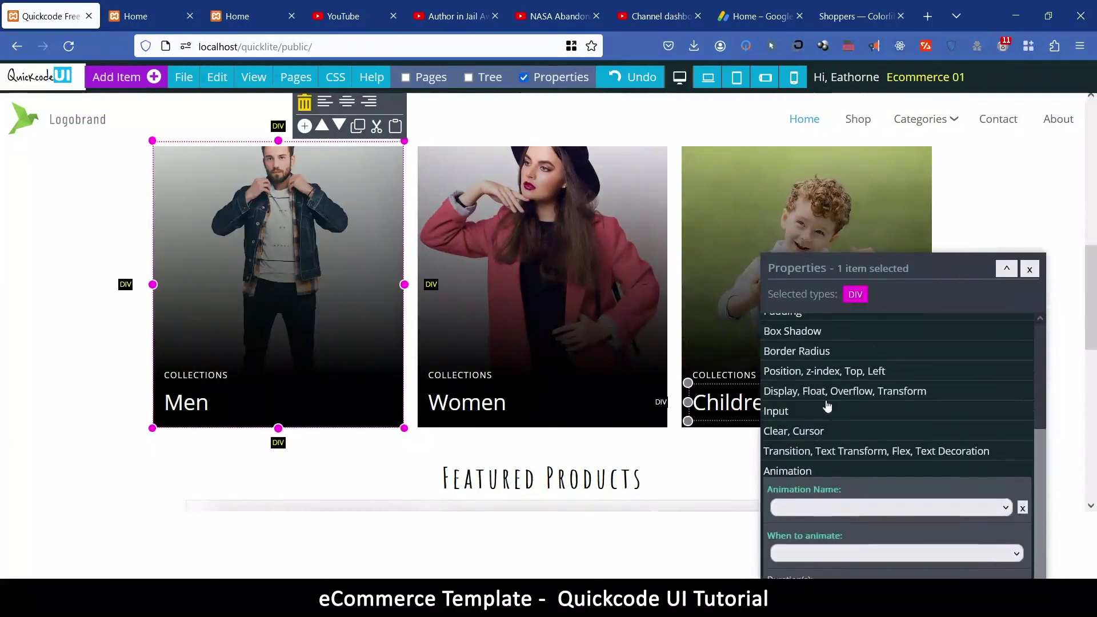
scroll(818, 432, "up", 2)
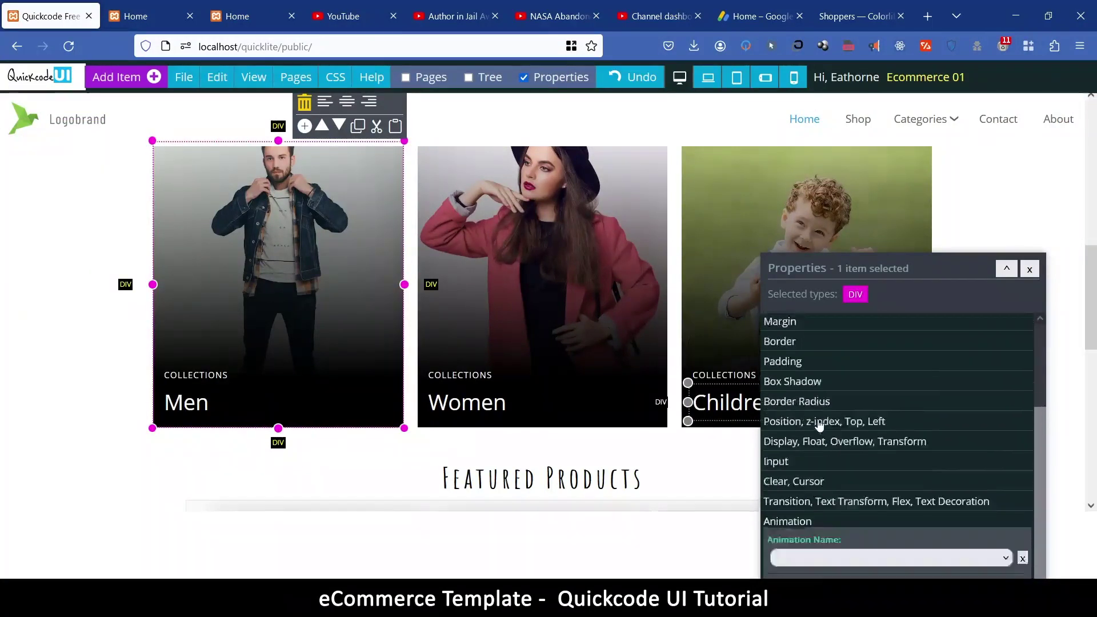
scroll(819, 429, "down", 8)
scroll(819, 426, "up", 2)
left_click(812, 343)
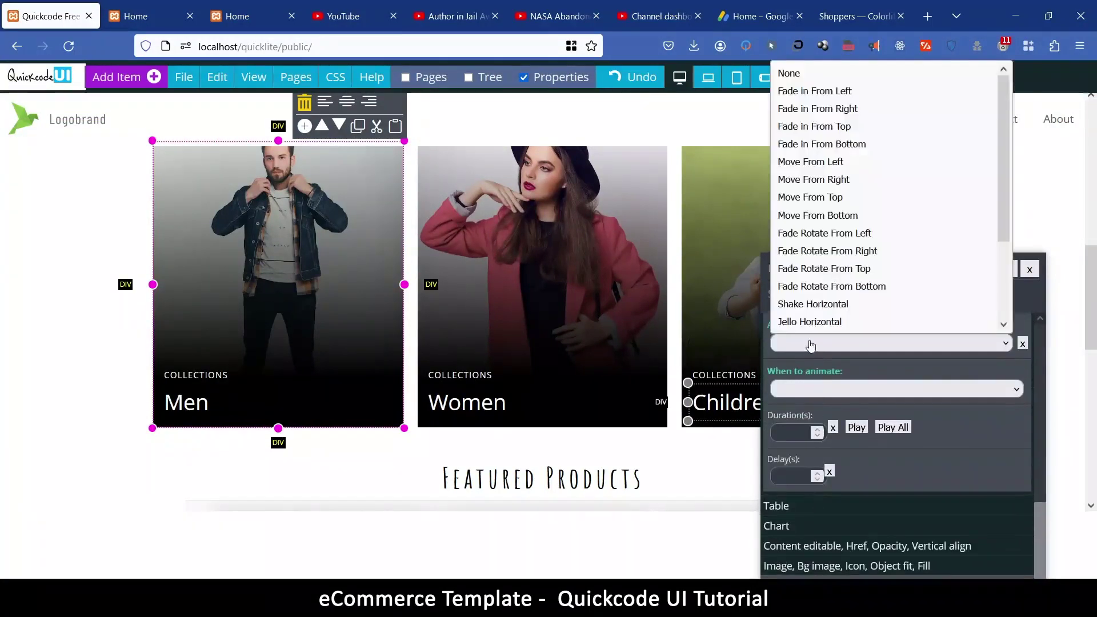
left_click(838, 284)
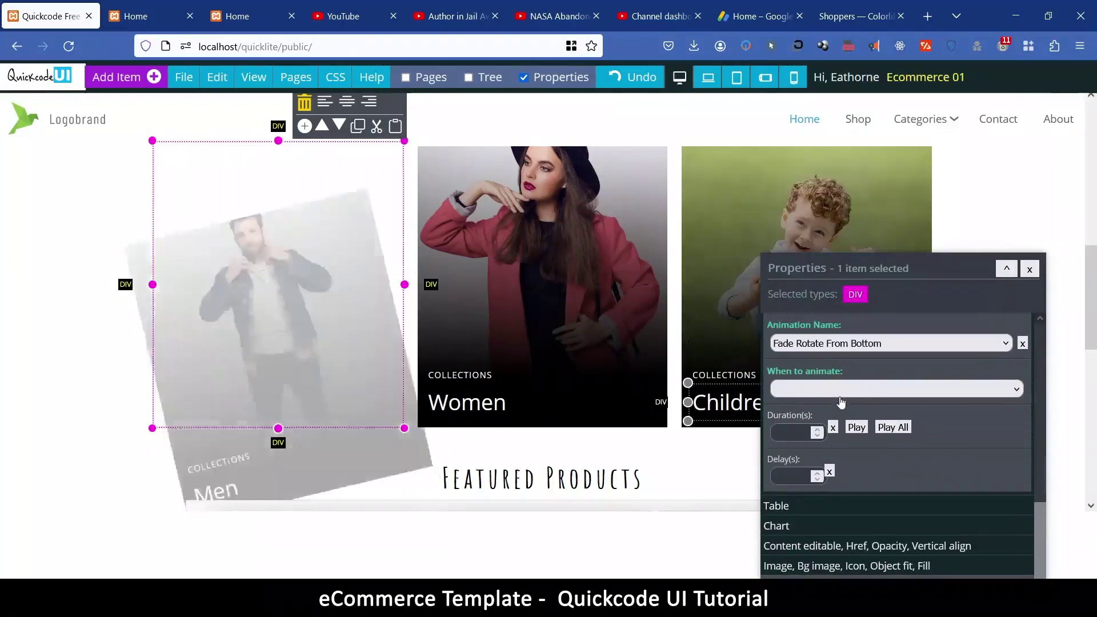
left_click(836, 391)
left_click(827, 445)
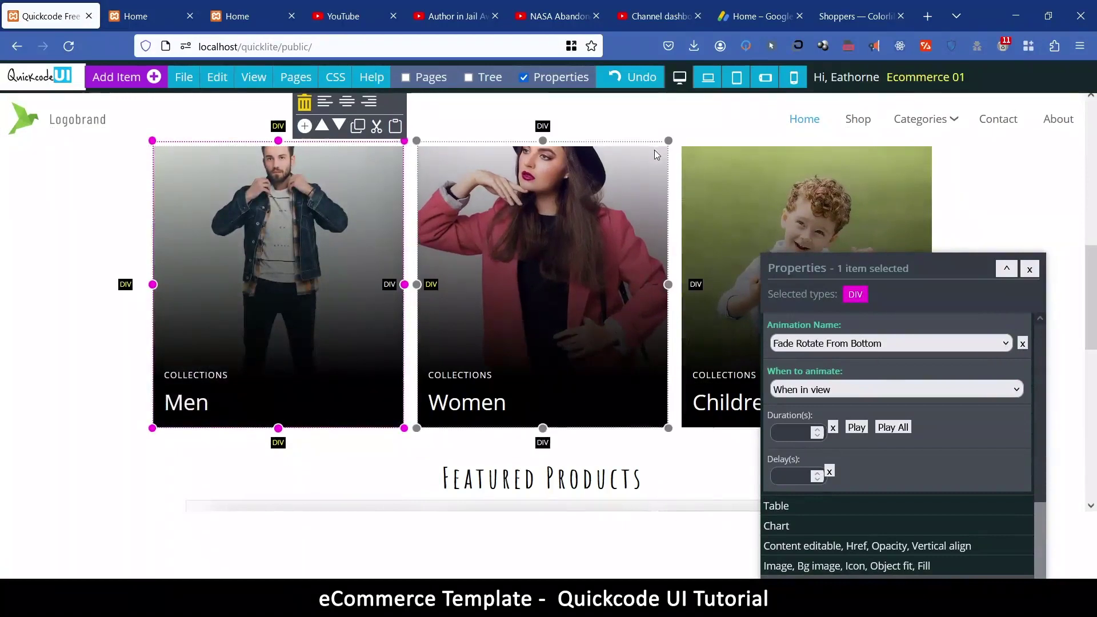
Give the Women collection card's outer container a 3-second Fade Rotate From Bottom animation, played When in view
left_click(654, 150)
left_click(217, 78)
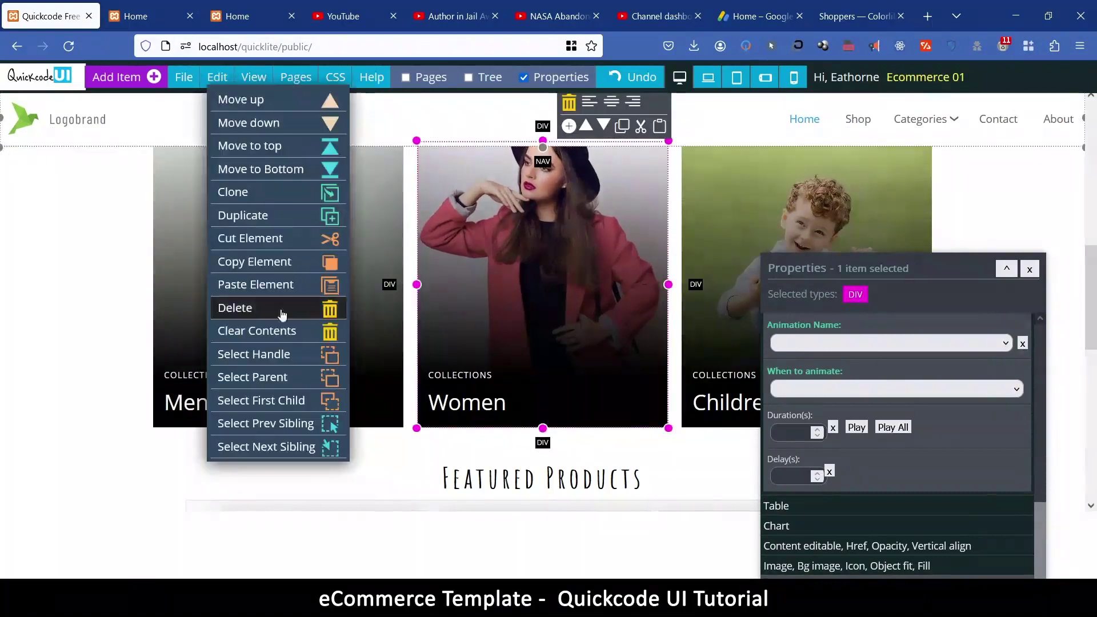
left_click(837, 343)
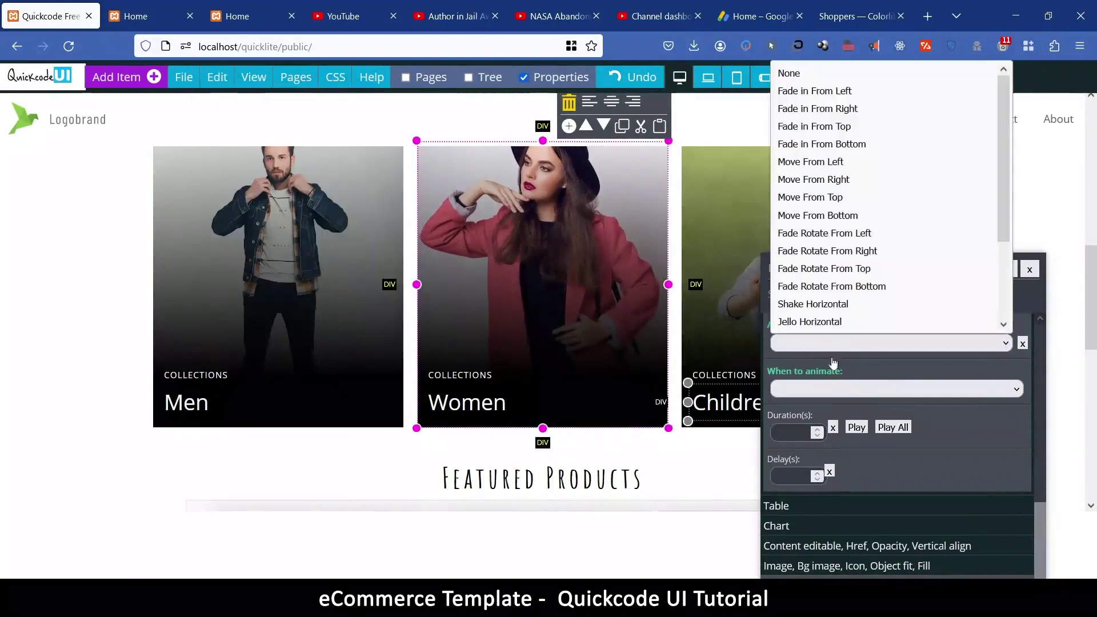
left_click(880, 286)
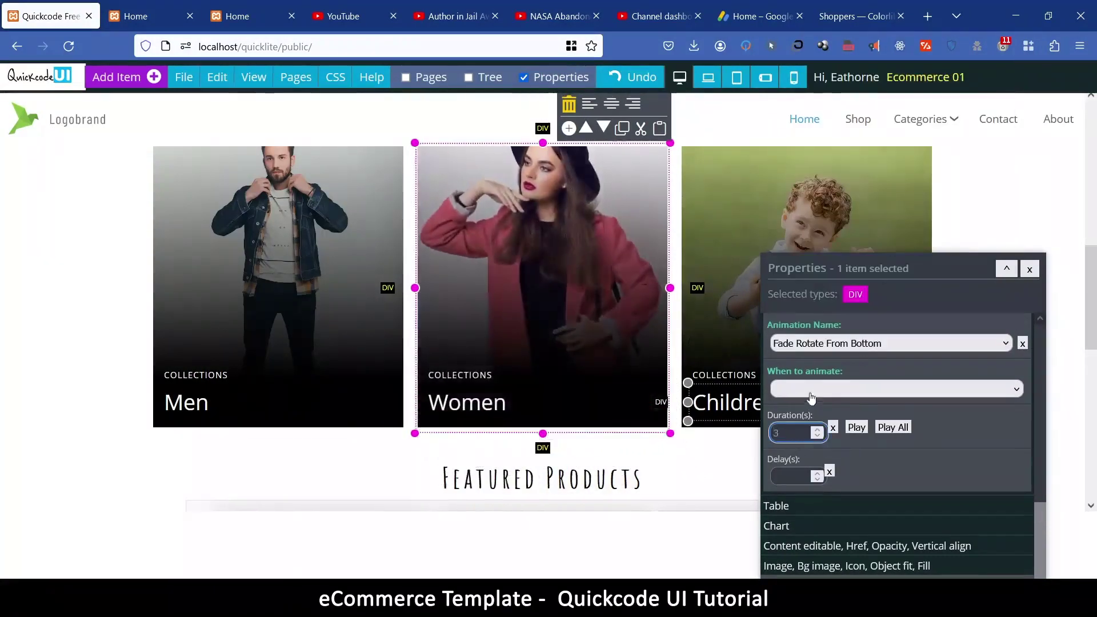
left_click(807, 389)
left_click(810, 445)
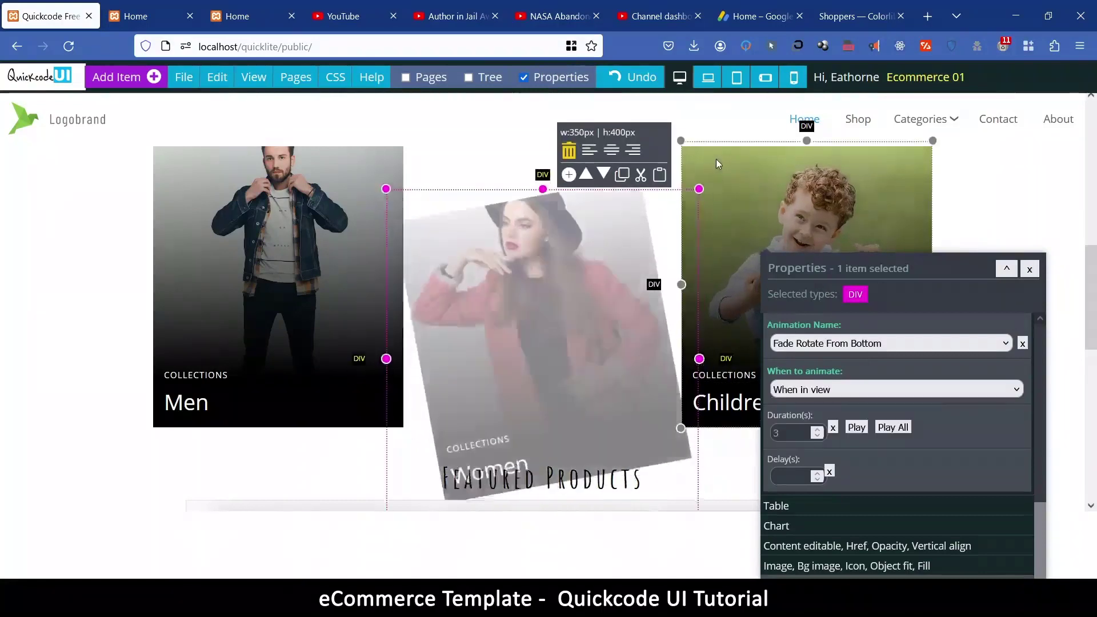
Give the Children collection card's outer container a 4-second Fade Rotate From Bottom animation, played When in view
left_click(715, 159)
right_click(335, 160)
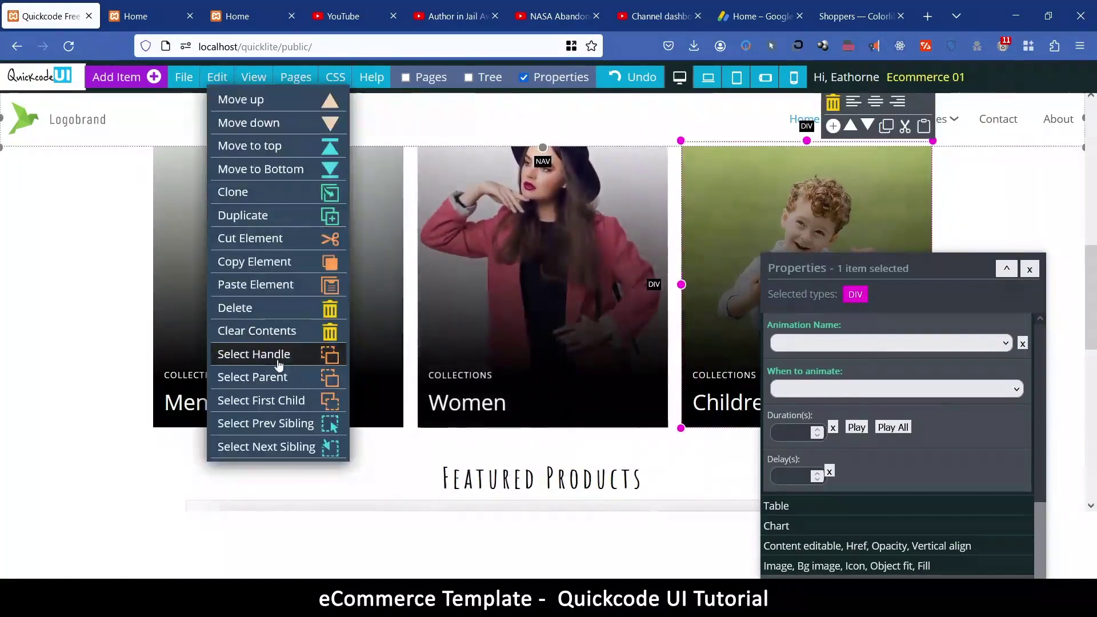
left_click(812, 344)
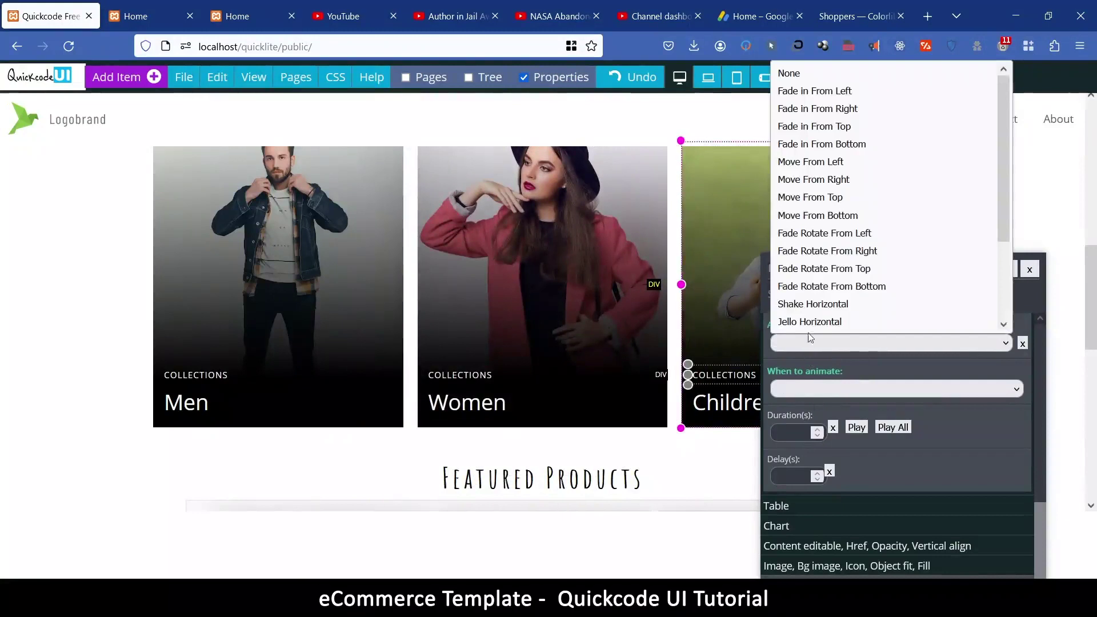
left_click(831, 286)
left_click(818, 389)
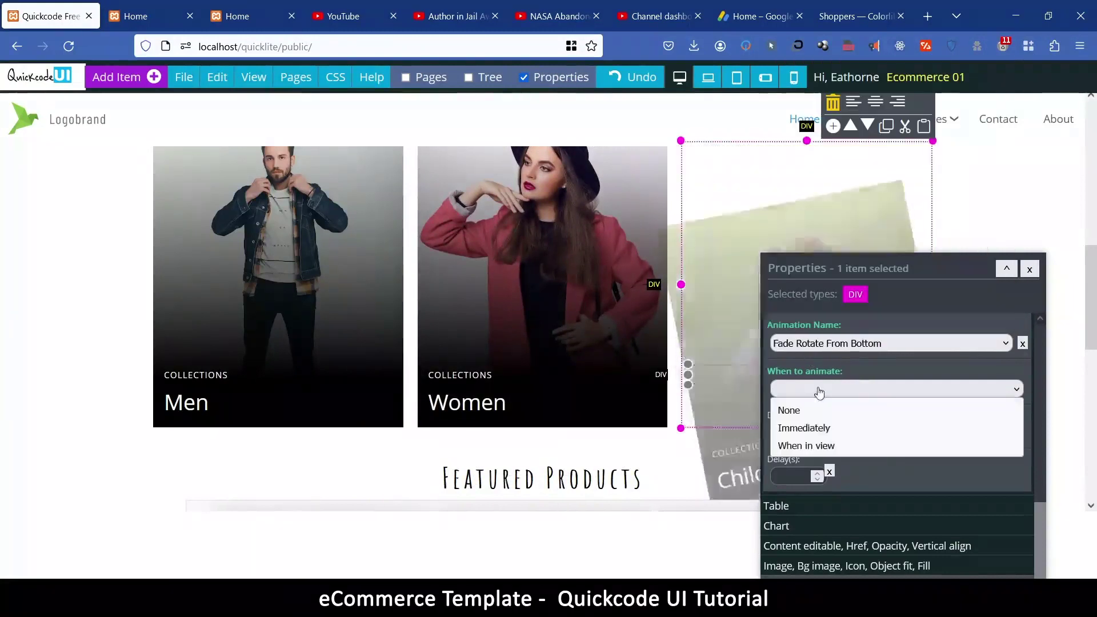
left_click(820, 446)
left_click(800, 433)
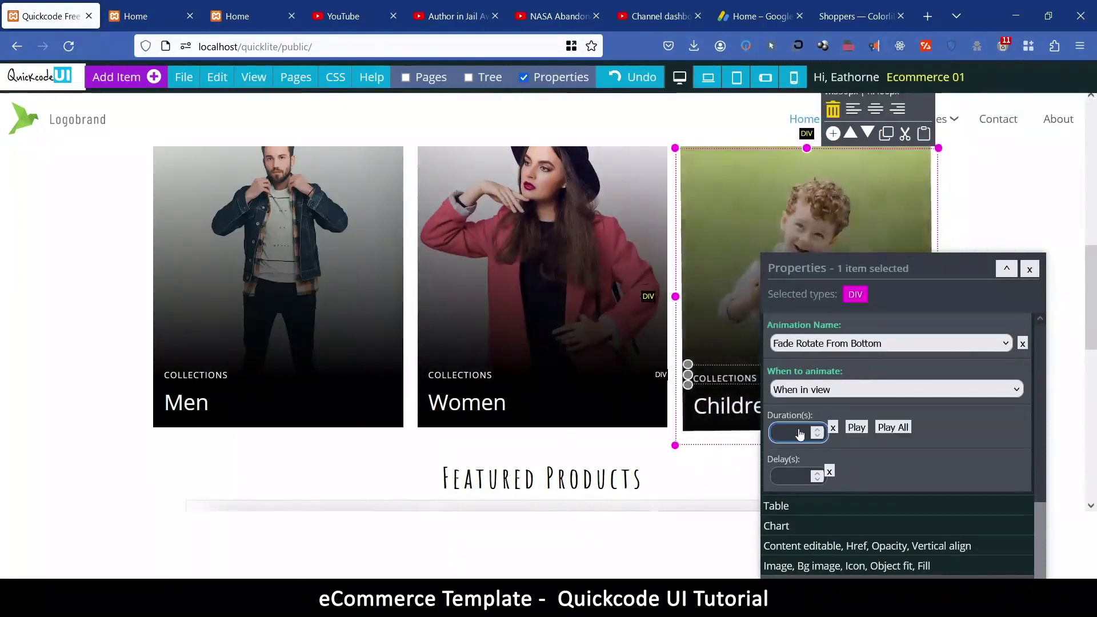
type("4")
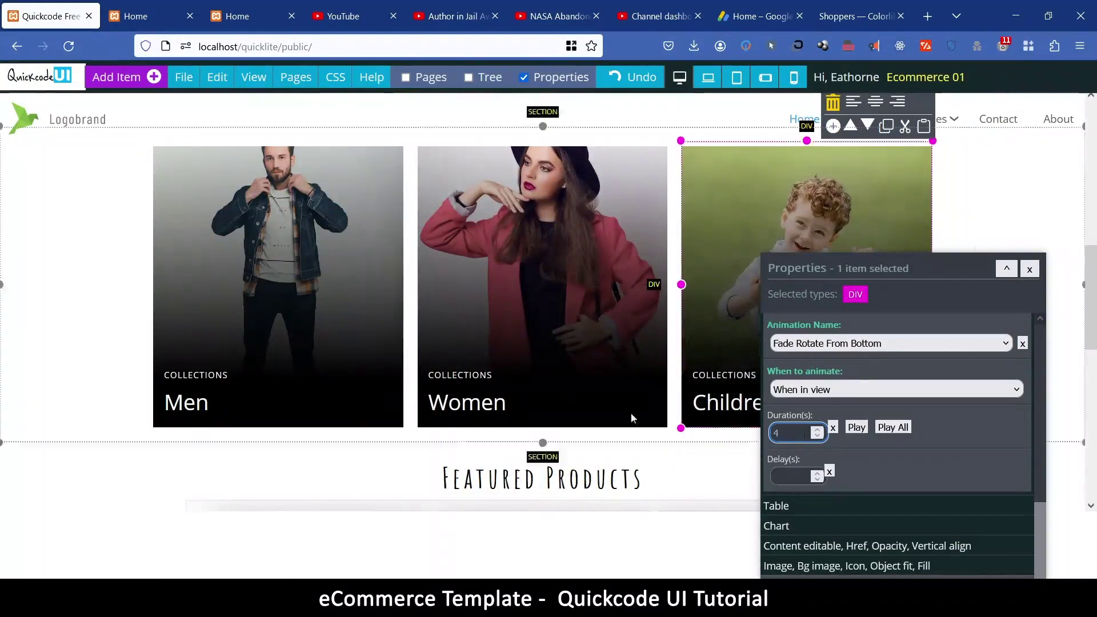
Save the template with the new collection card animations
left_click(451, 452)
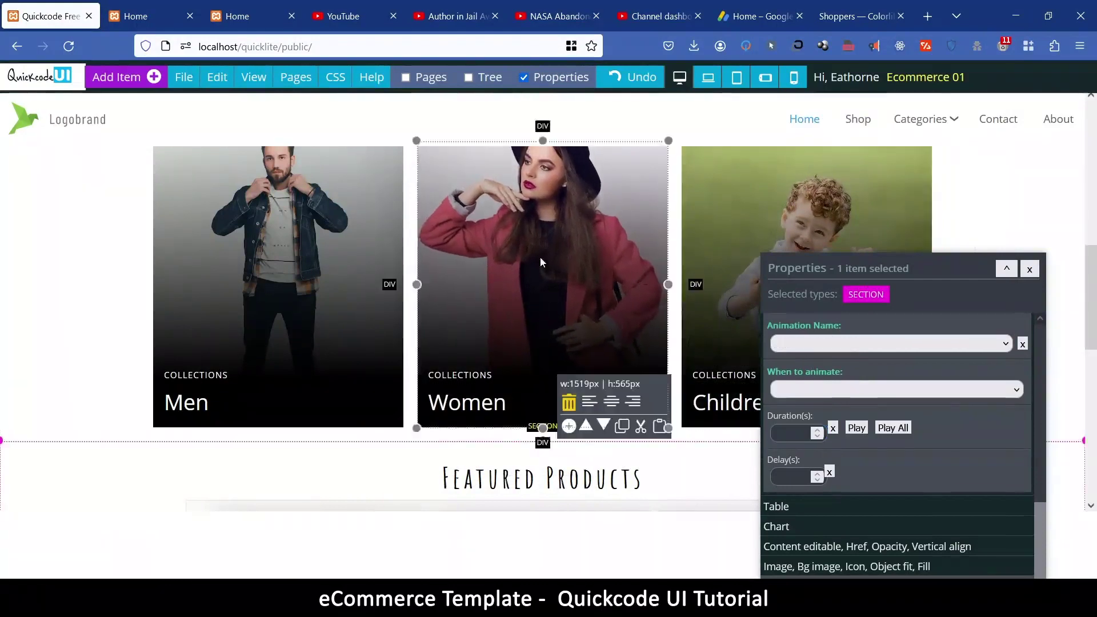
scroll(608, 324, "down", 5)
scroll(530, 255, "up", 5)
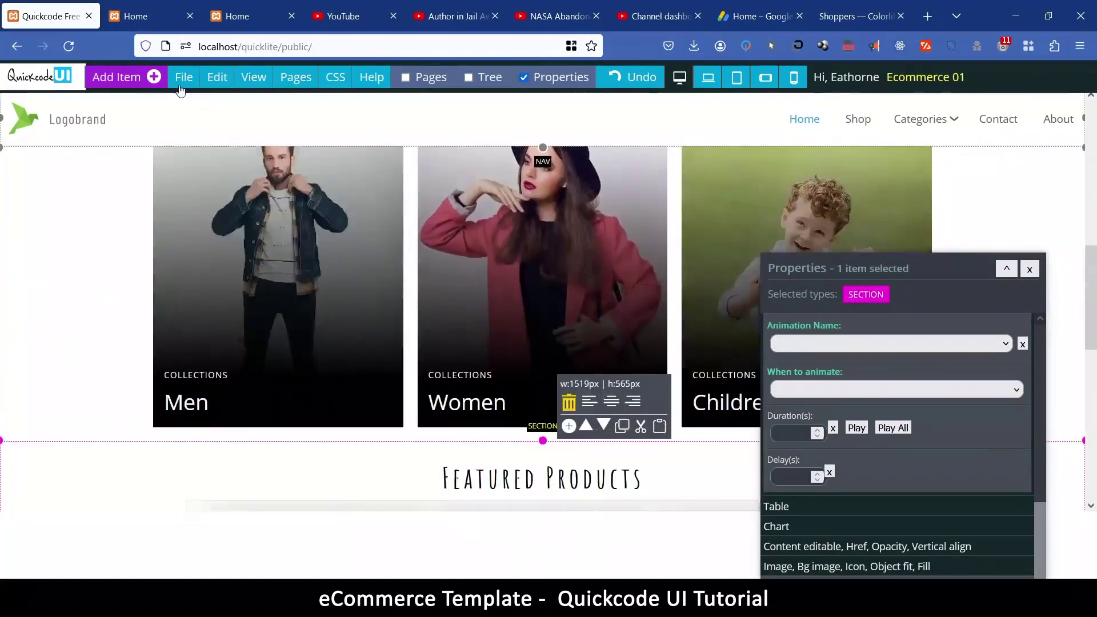
left_click(184, 79)
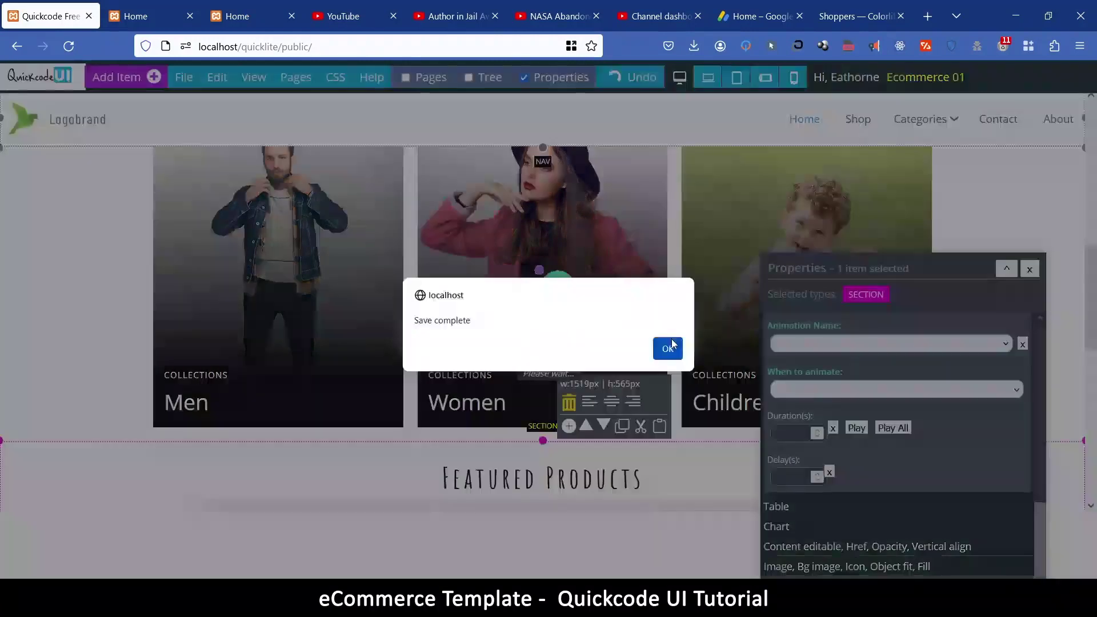
left_click(668, 347)
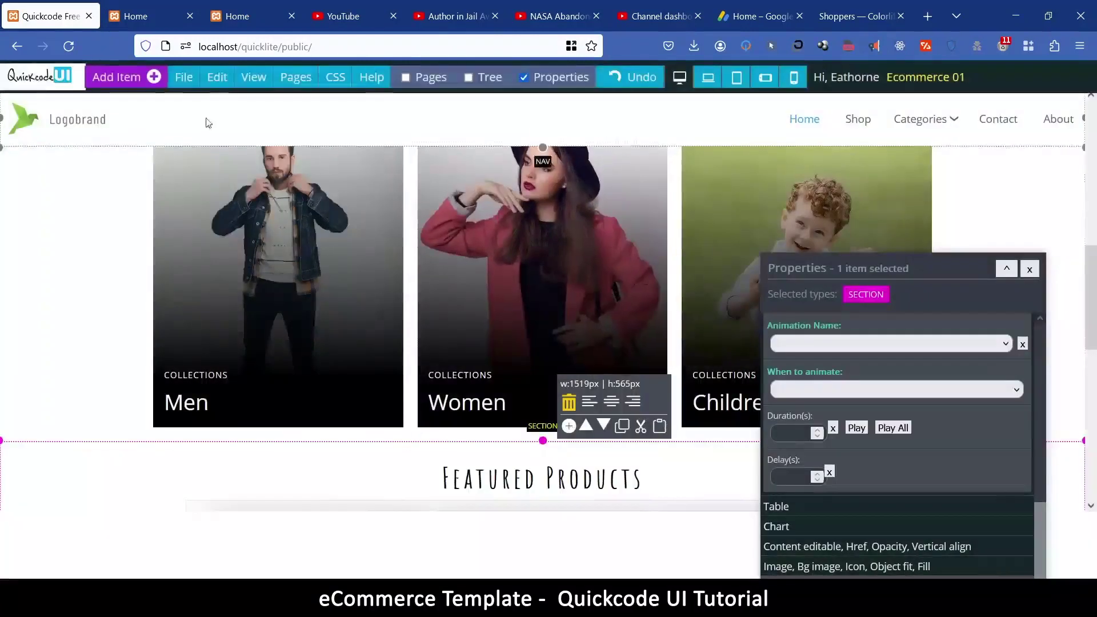
Open a fresh preview of the home page in a new browser tab
left_click(184, 77)
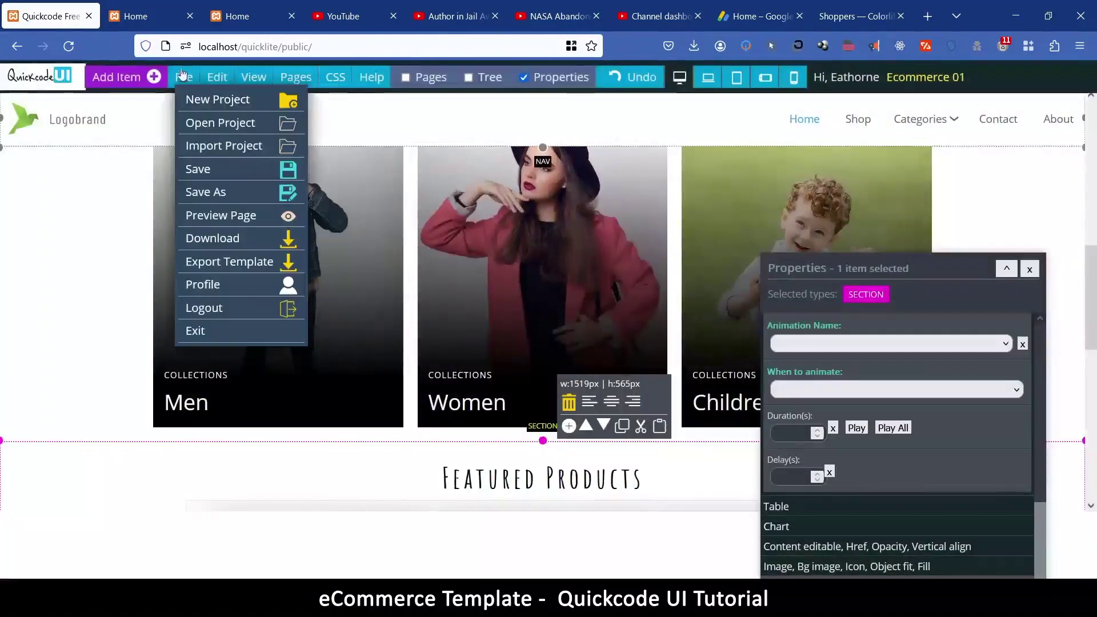
left_click(633, 365)
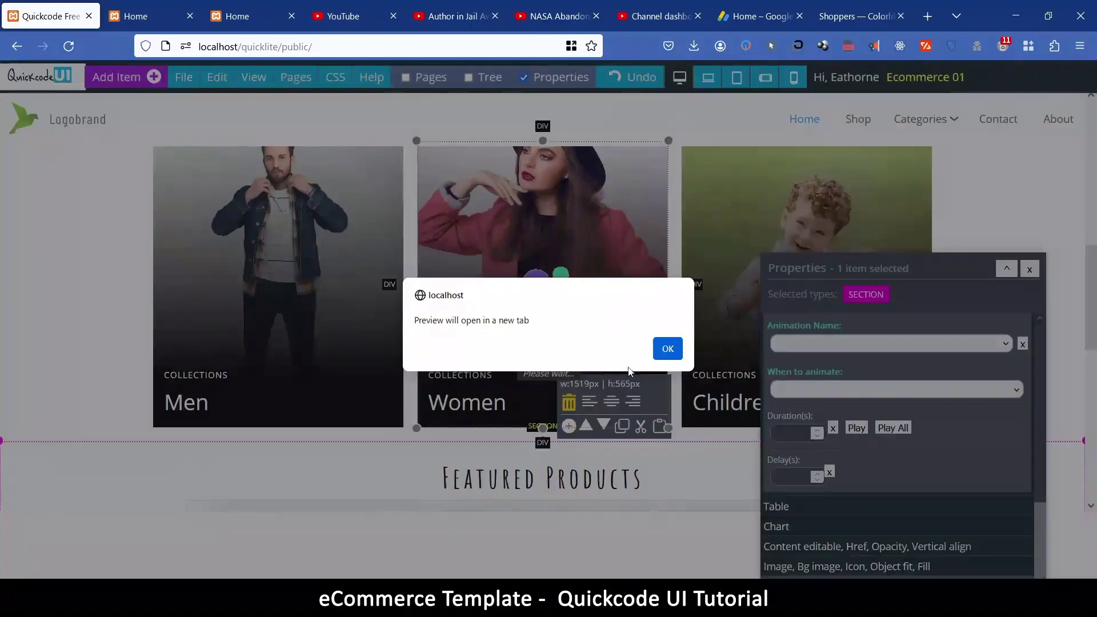
left_click(667, 348)
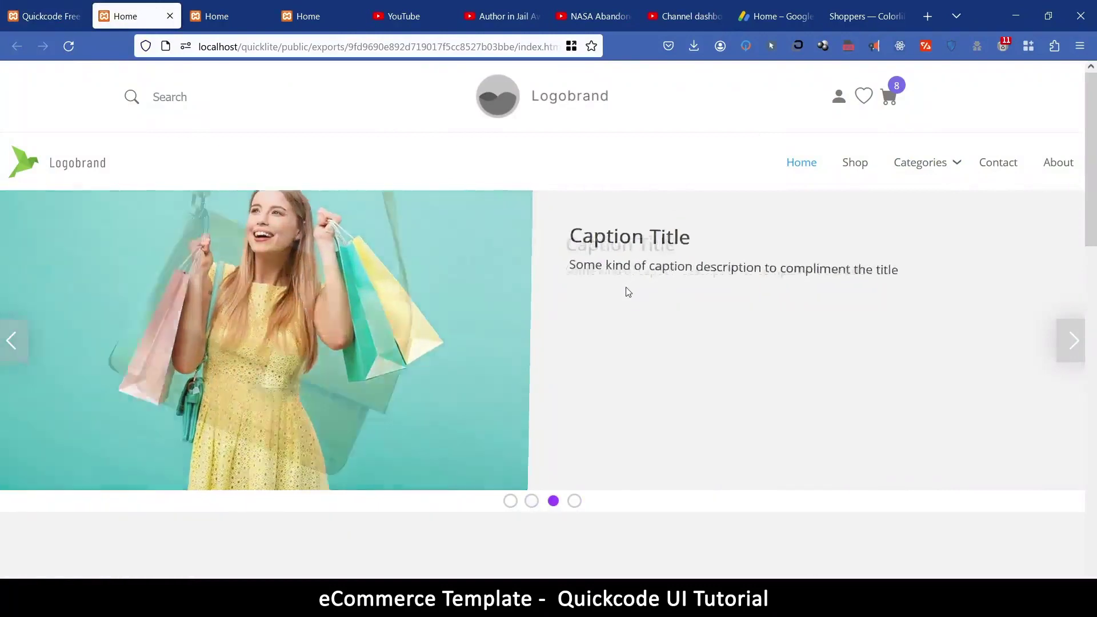
Examine the slider, the service and collection card animations, the featured products carousel and the footer in the preview
scroll(603, 297, "down", 4)
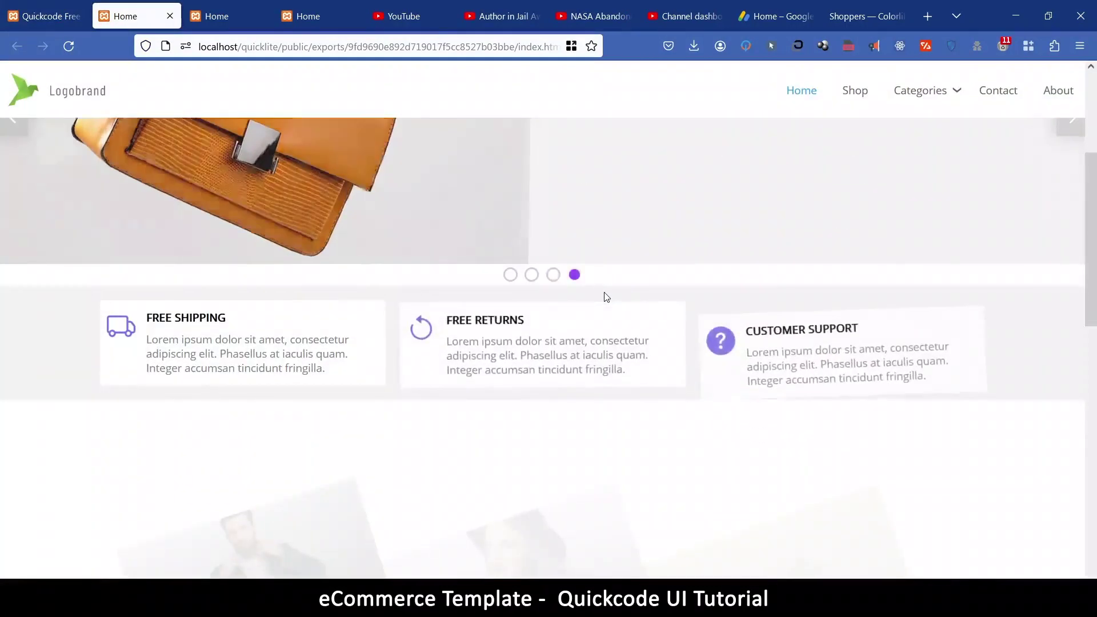
scroll(606, 296, "down", 4)
scroll(606, 294, "down", 1)
scroll(611, 380, "down", 7)
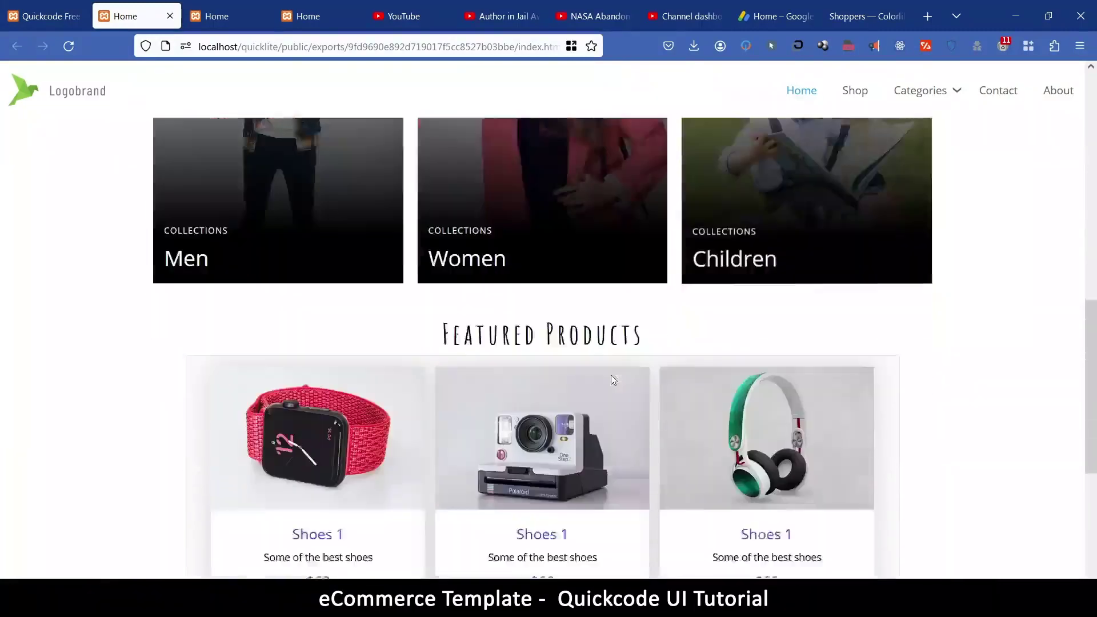
left_click(573, 380)
left_click(569, 377)
left_click(568, 377)
left_click(567, 378)
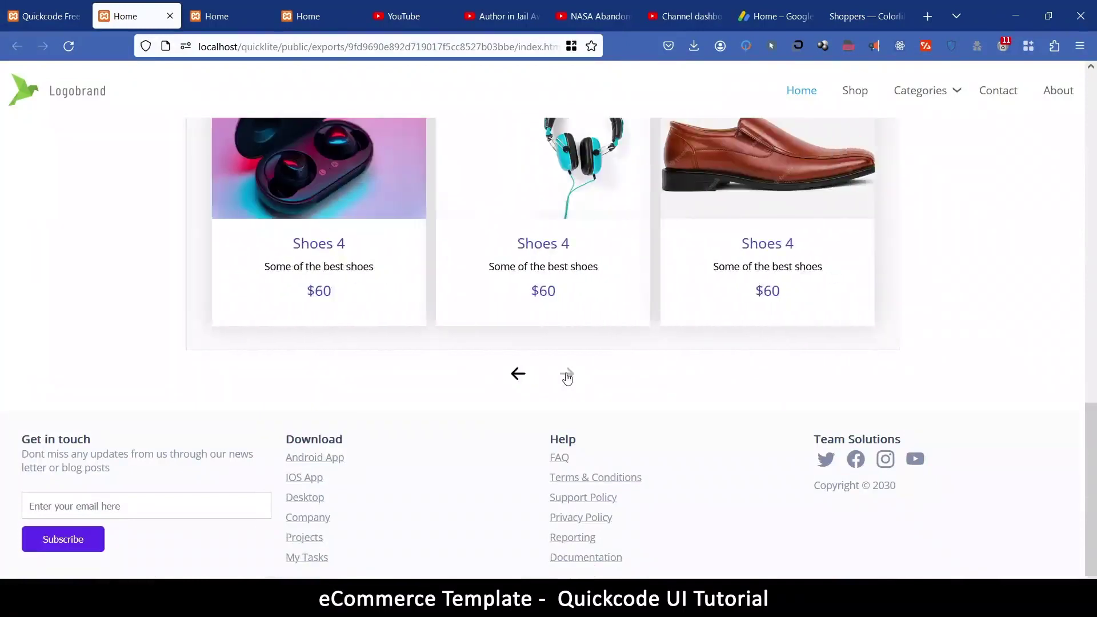
scroll(641, 482, "up", 15)
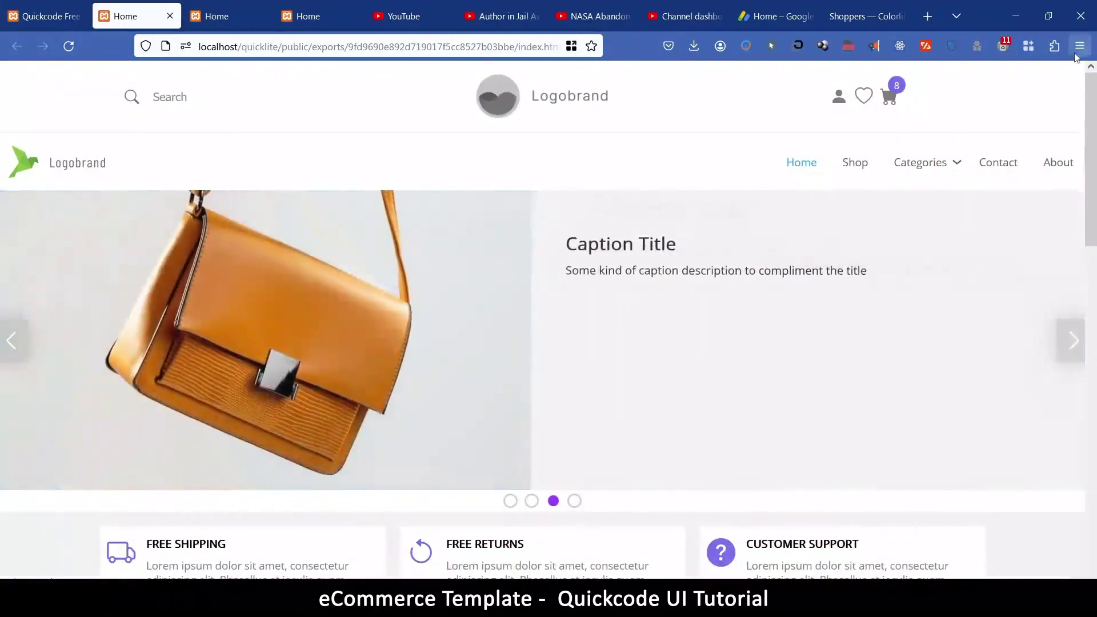
Turn on the browser's Responsive Design Mode for the home page preview
left_click(1079, 46)
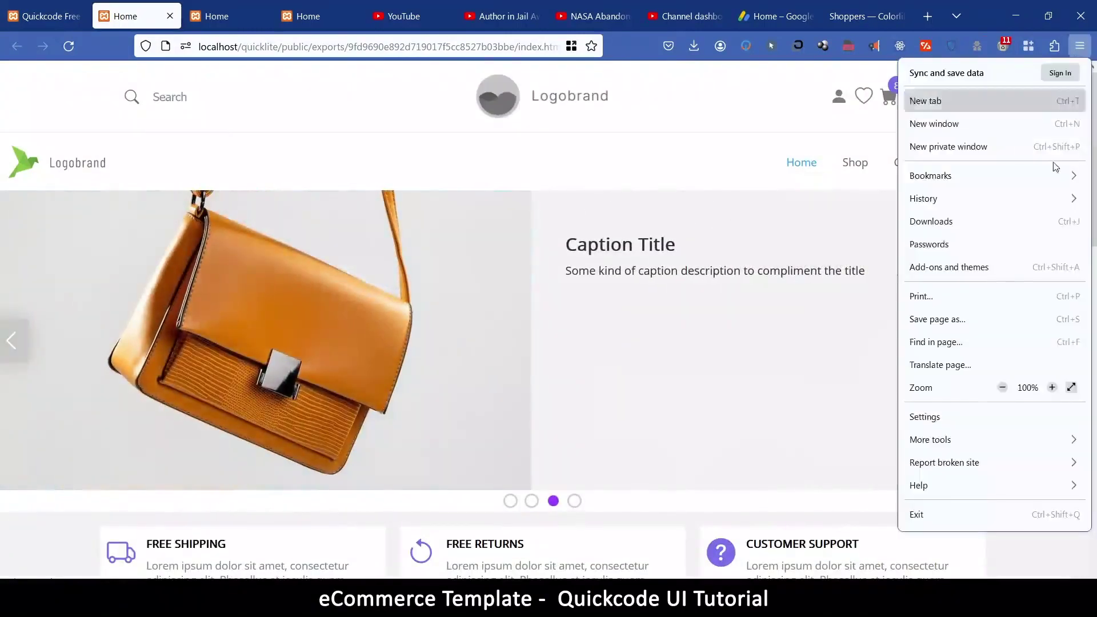
left_click(953, 440)
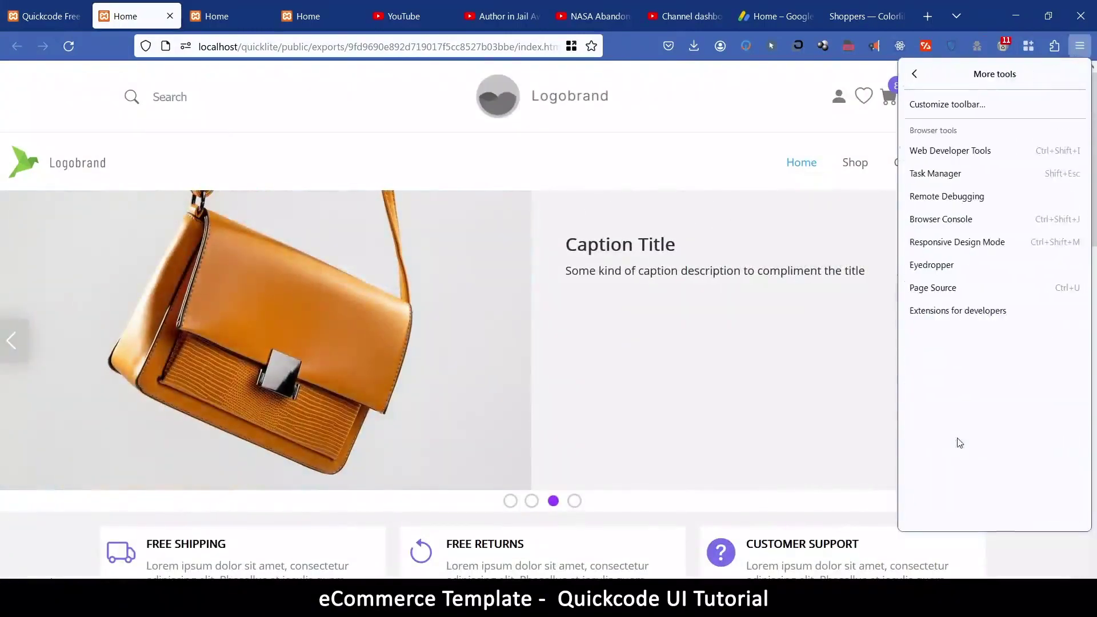
left_click(960, 249)
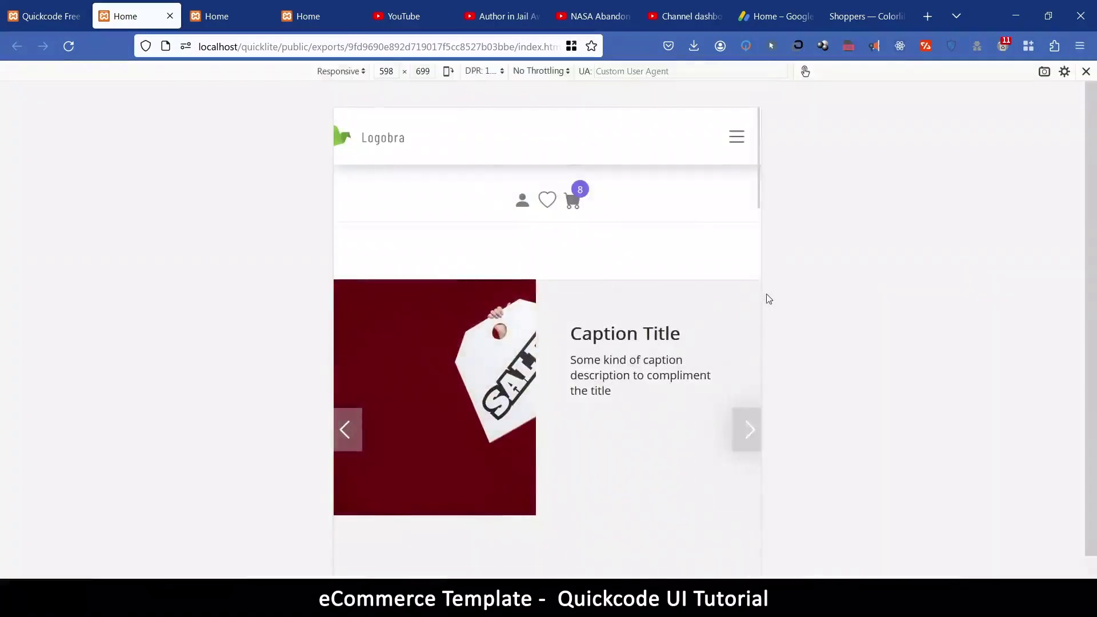
Check the collapsed navigation menu at viewport widths of about 788, 514 and 750 px, opening and closing it
left_click_drag(763, 295, 829, 305)
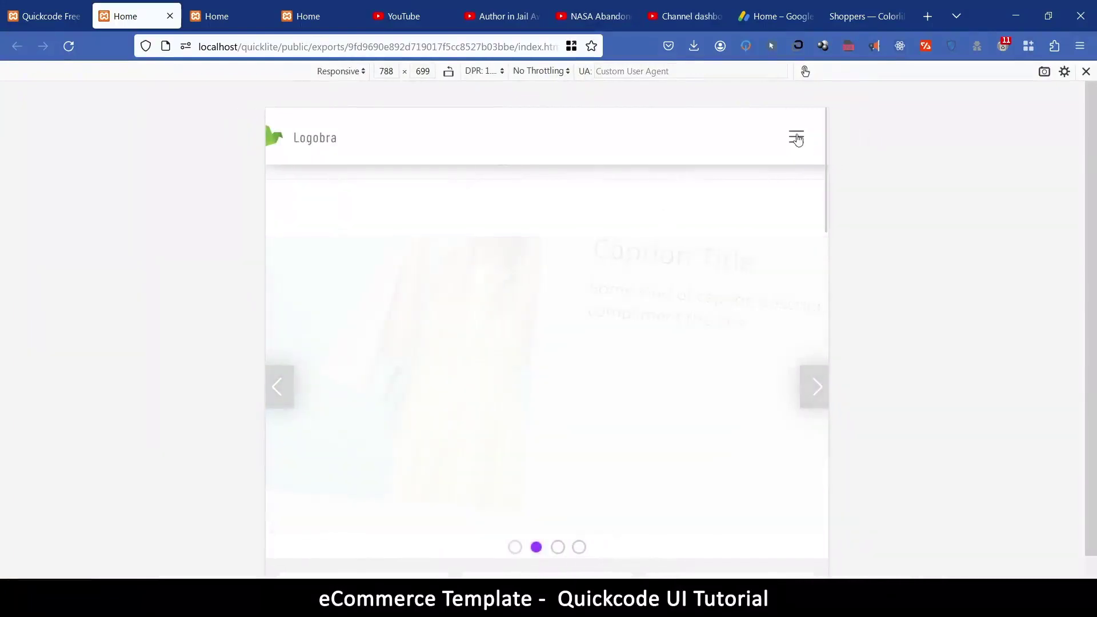
left_click_drag(828, 214, 925, 207)
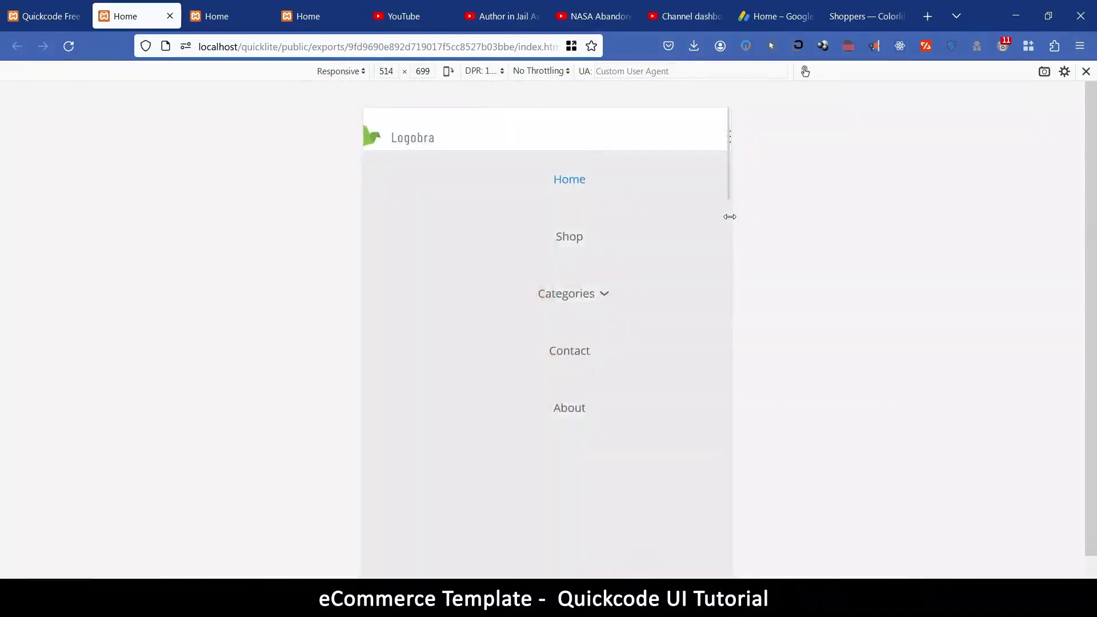
left_click_drag(730, 215, 814, 216)
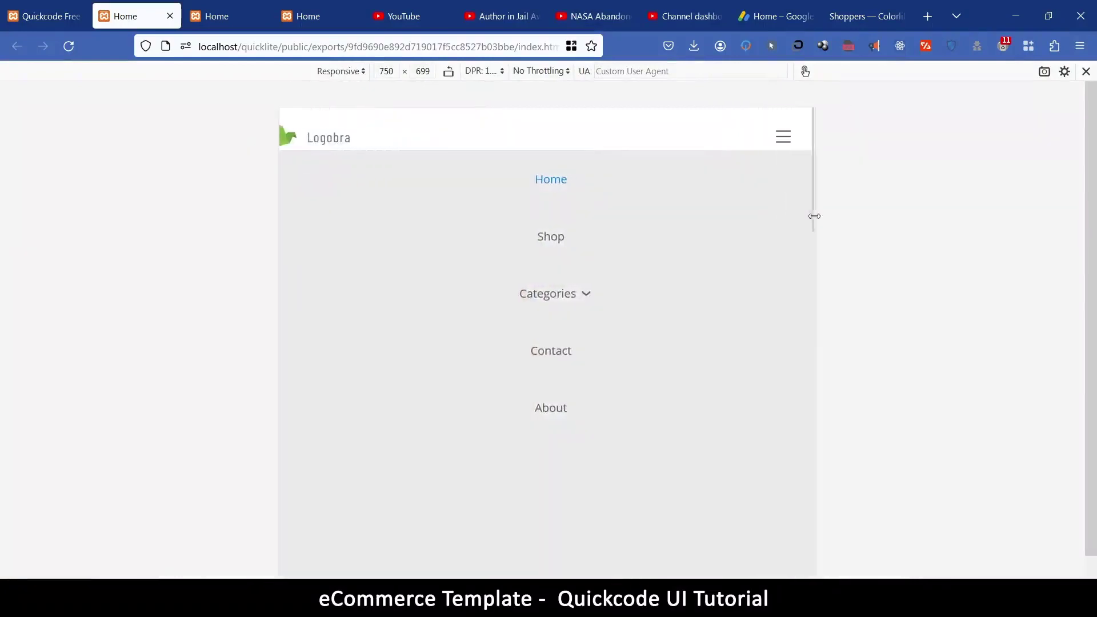
left_click(784, 140)
left_click(785, 137)
left_click(786, 137)
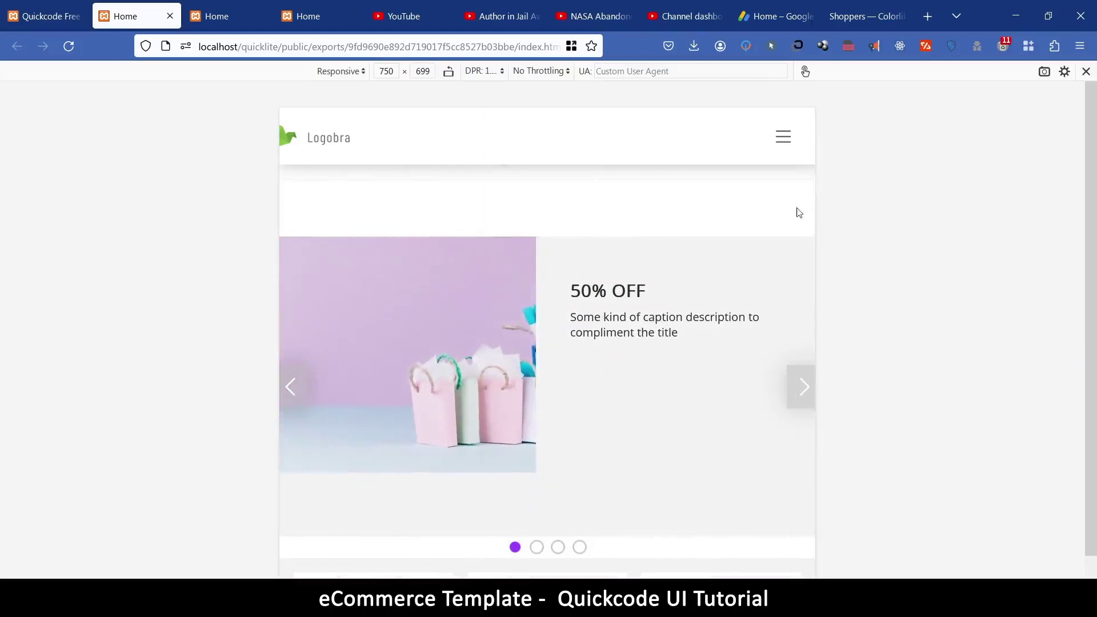
Widen the viewport to about 1108 px and examine the layout of the service and collection cards
left_click_drag(814, 202, 948, 204)
scroll(739, 296, "down", 4)
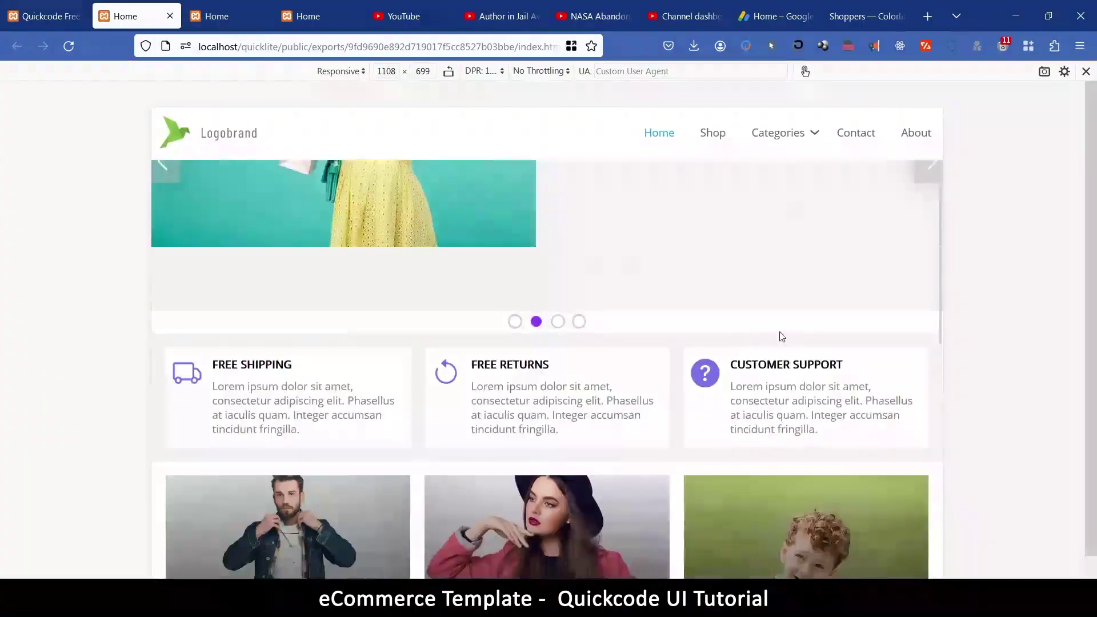
scroll(752, 347, "down", 5)
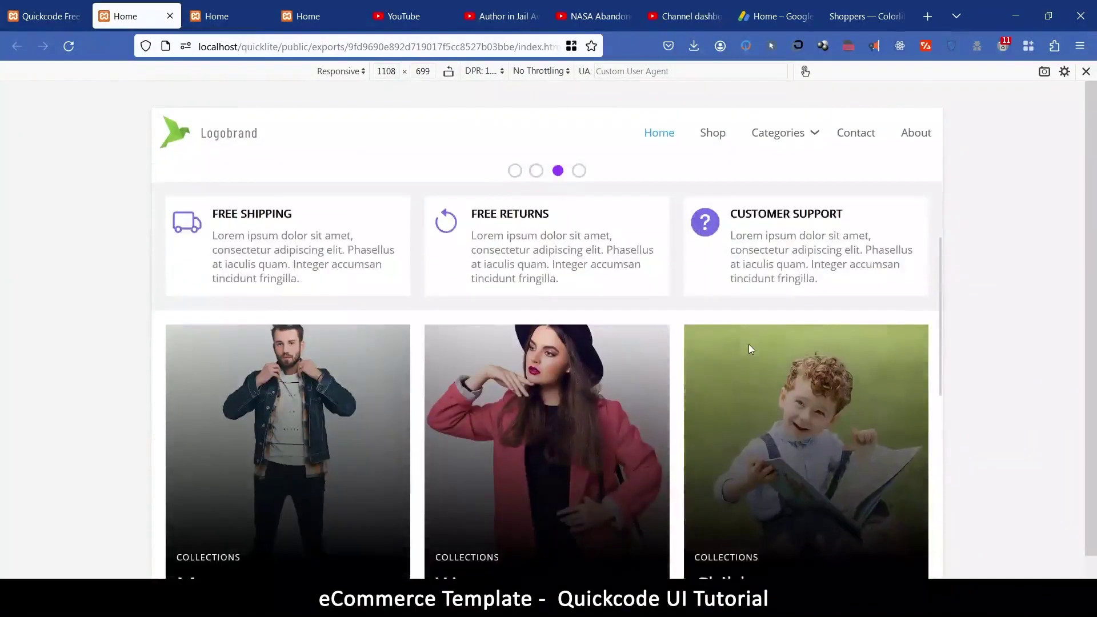
scroll(748, 349, "up", 3)
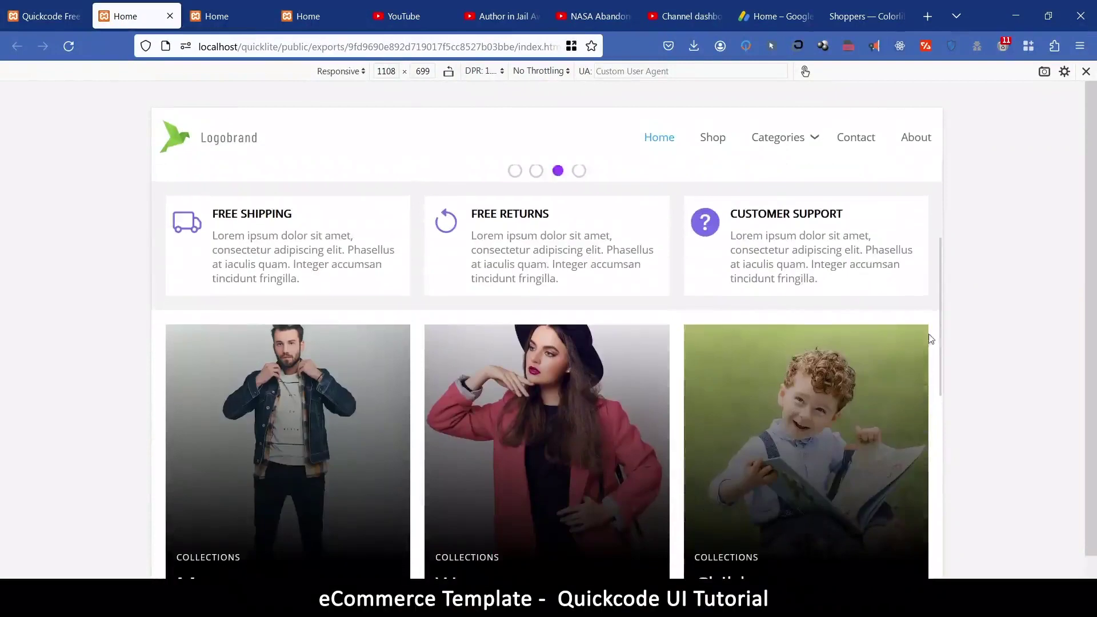
Narrow the viewport to about 546 px and examine the service cards, collection cards and featured products
left_click_drag(937, 337, 742, 360)
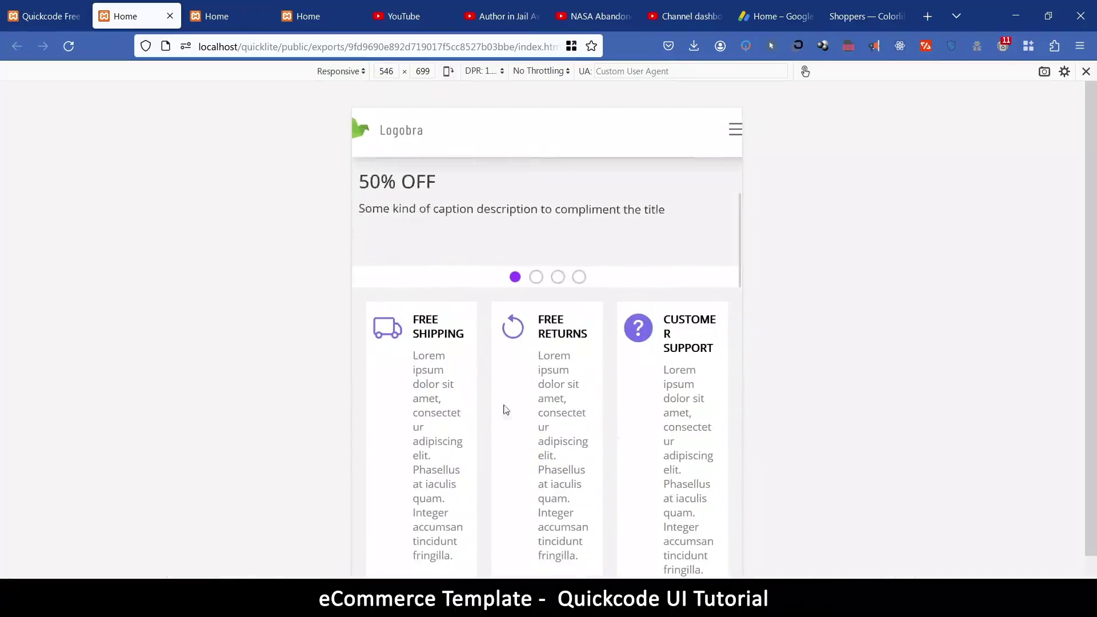
scroll(537, 489, "down", 10)
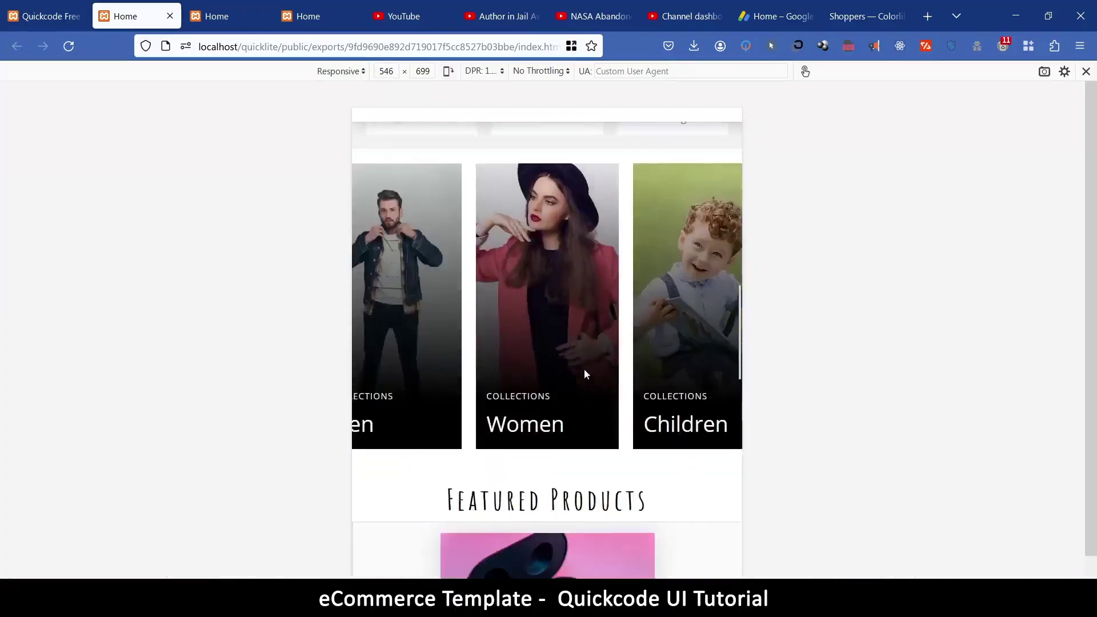
scroll(584, 368, "down", 5)
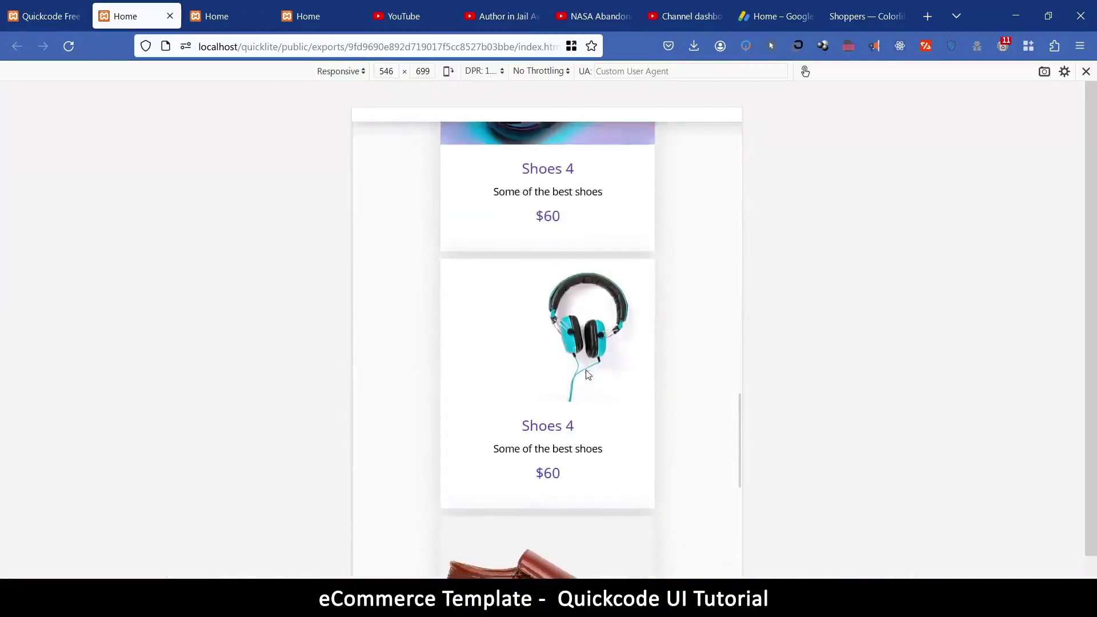
scroll(585, 370, "down", 4)
scroll(586, 373, "down", 3)
scroll(585, 372, "up", 4)
scroll(589, 388, "down", 4)
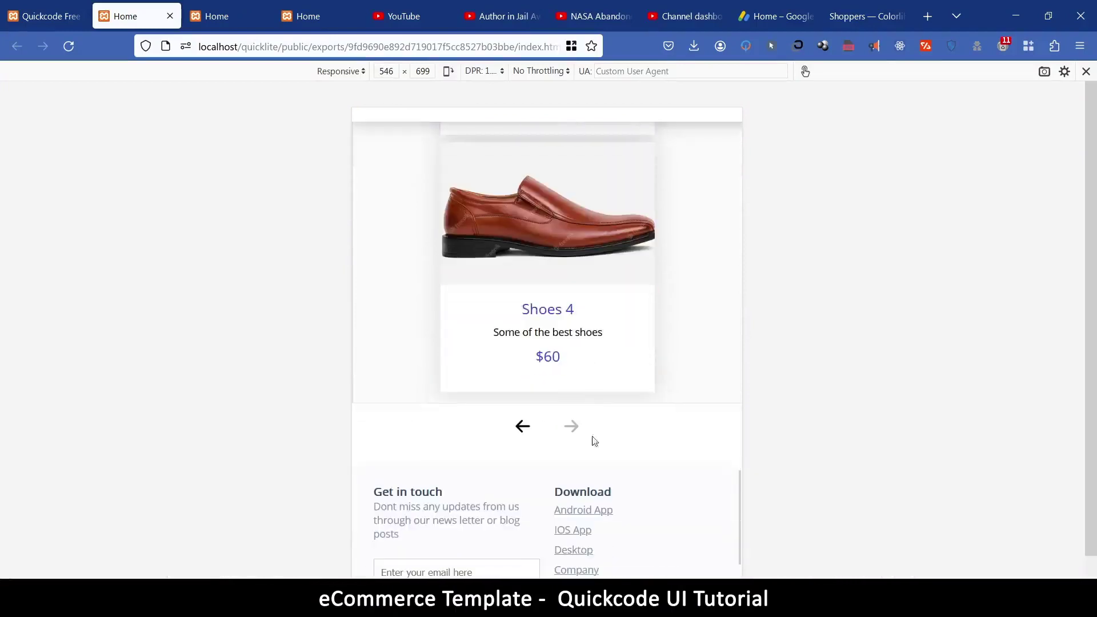
Go back two slides in the featured products carousel and check its stacked product cards and the footer
left_click(521, 433)
scroll(595, 296, "up", 1)
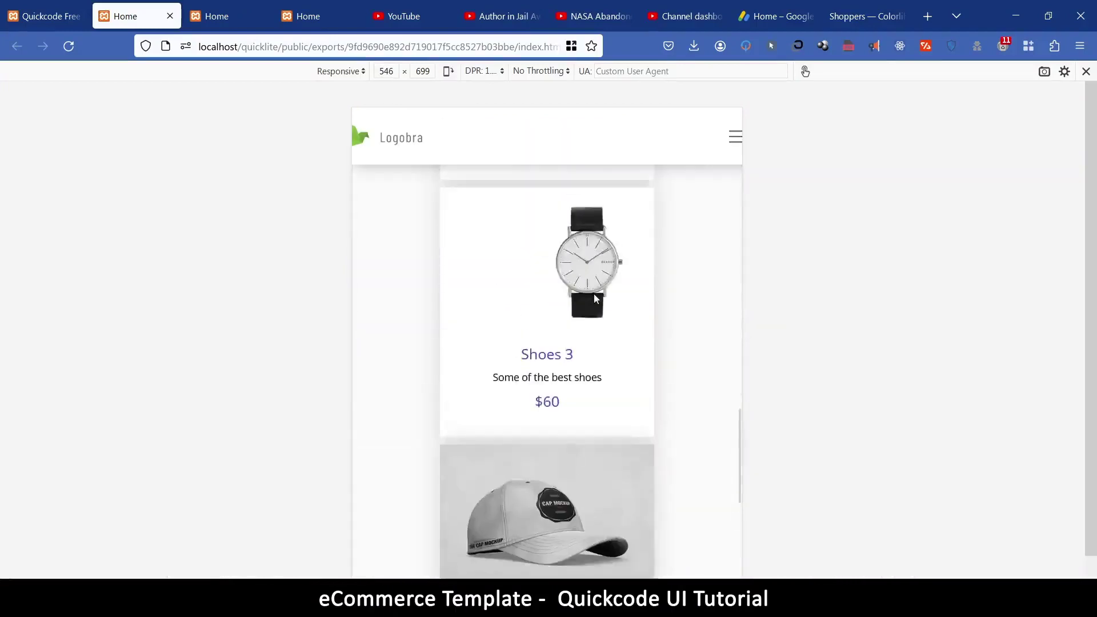
scroll(593, 297, "up", 5)
scroll(558, 410, "down", 8)
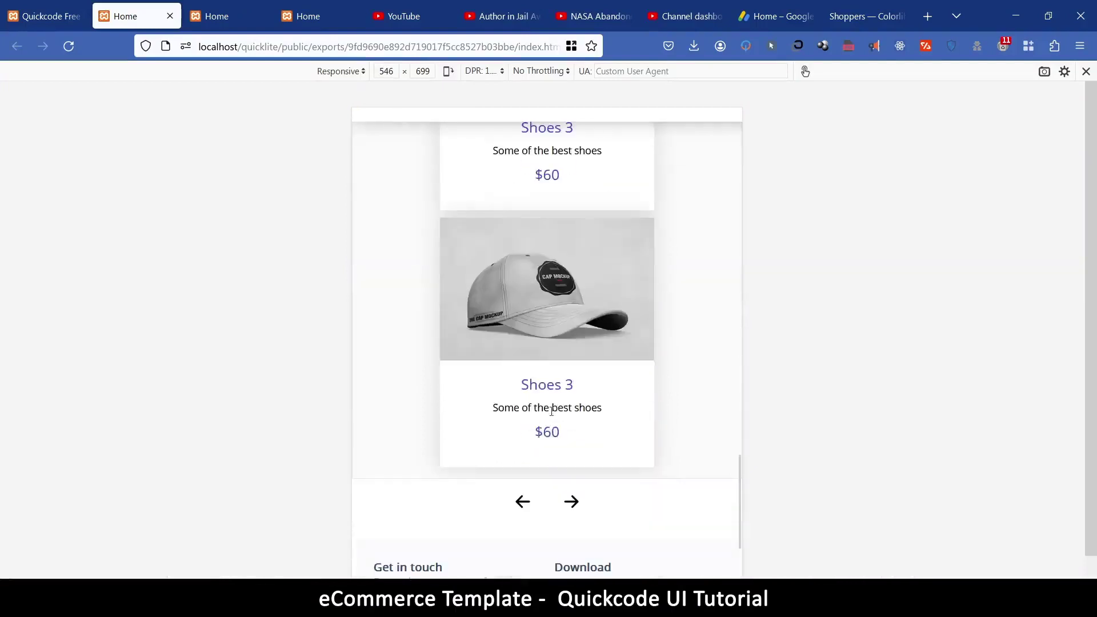
left_click(527, 502)
scroll(594, 371, "up", 5)
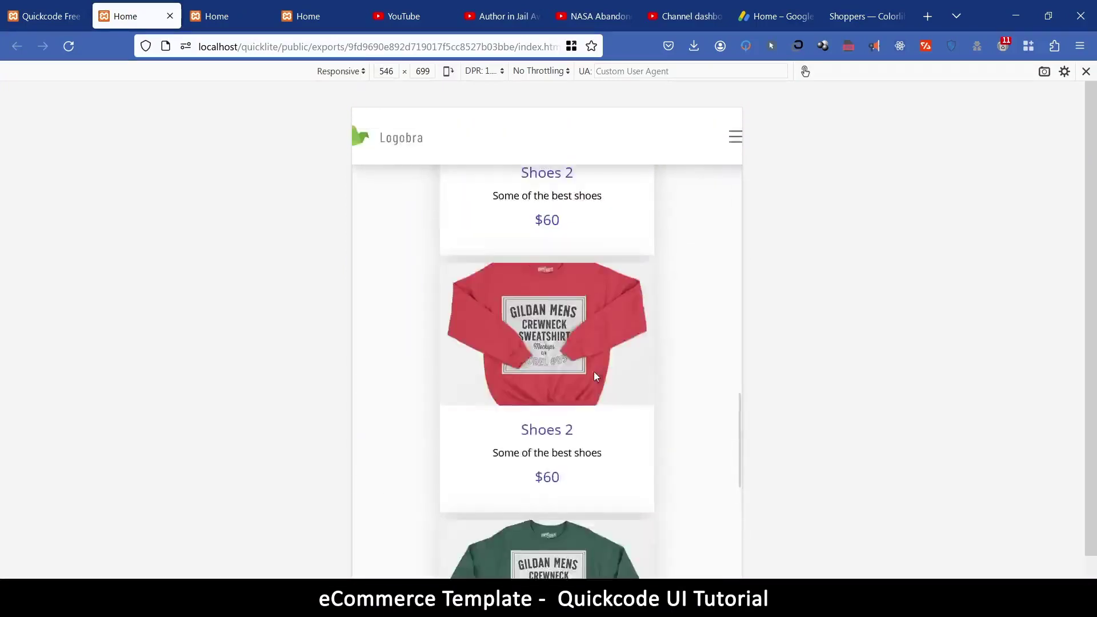
scroll(596, 375, "down", 5)
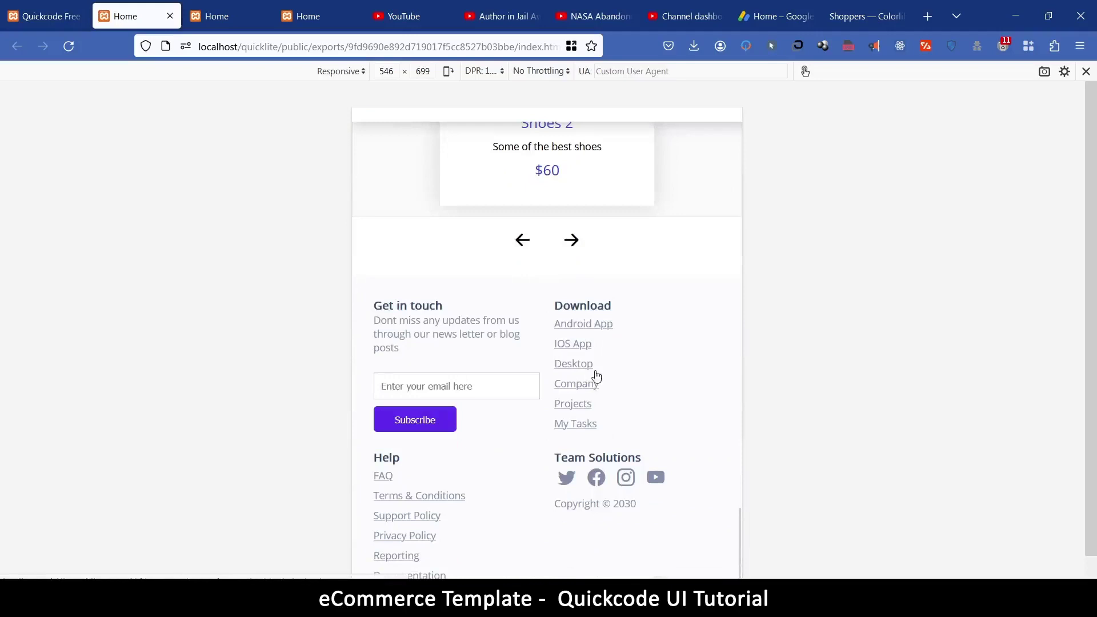
Narrow the viewport to about 392 px and examine how the footer columns stack
left_click_drag(742, 399, 686, 400)
scroll(566, 379, "down", 8)
scroll(567, 383, "down", 2)
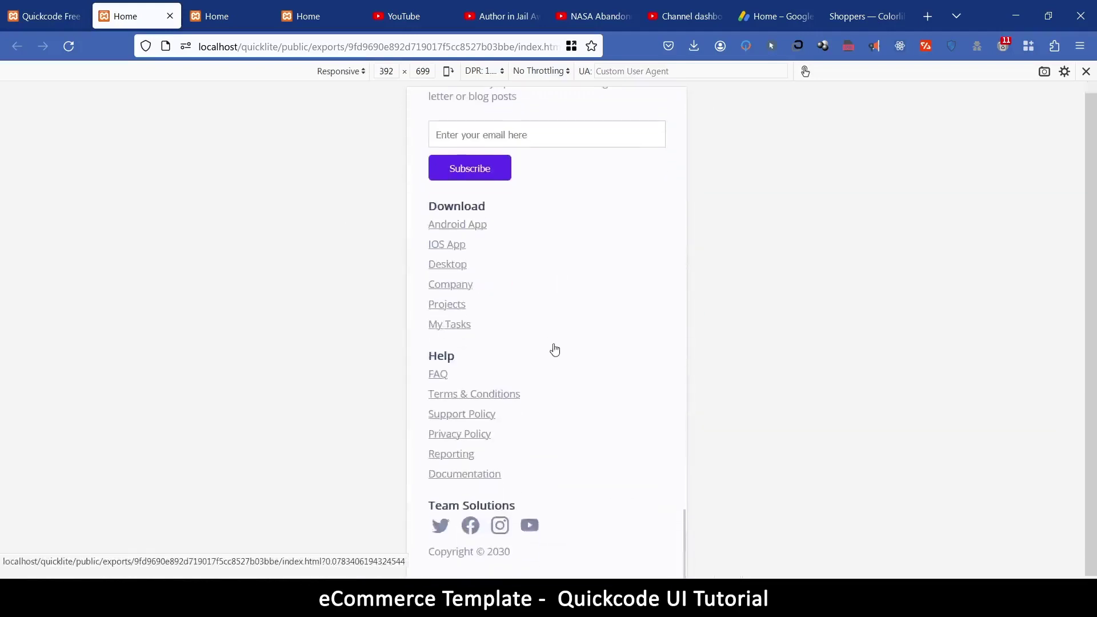
Examine the collection cards, service cards, slider and header at phone width, then widen the viewport again
scroll(576, 403, "up", 15)
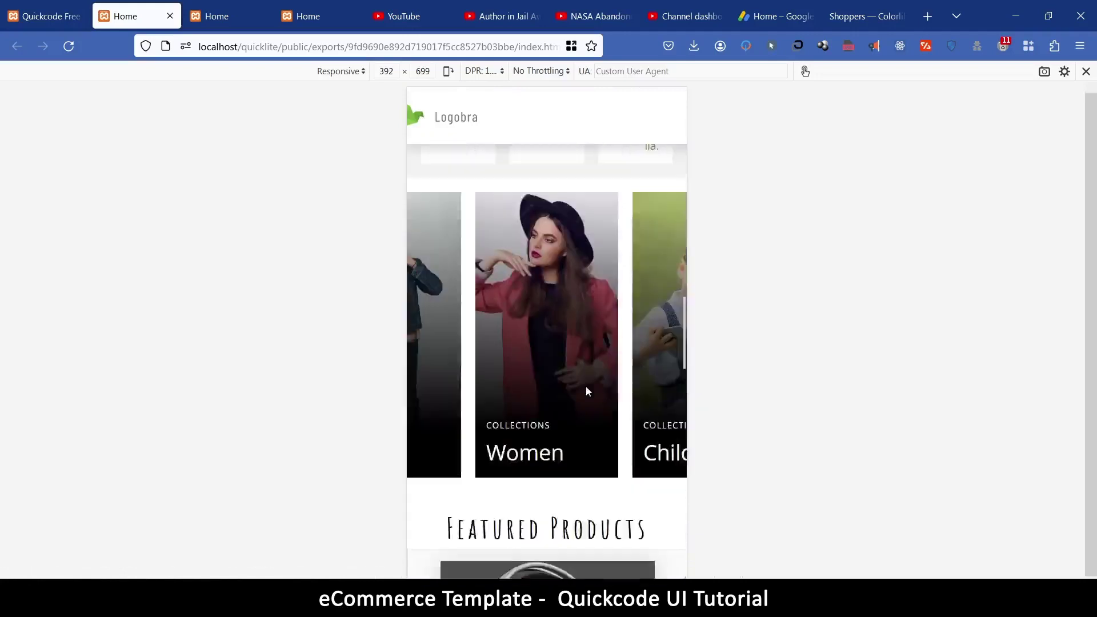
scroll(558, 370, "up", 10)
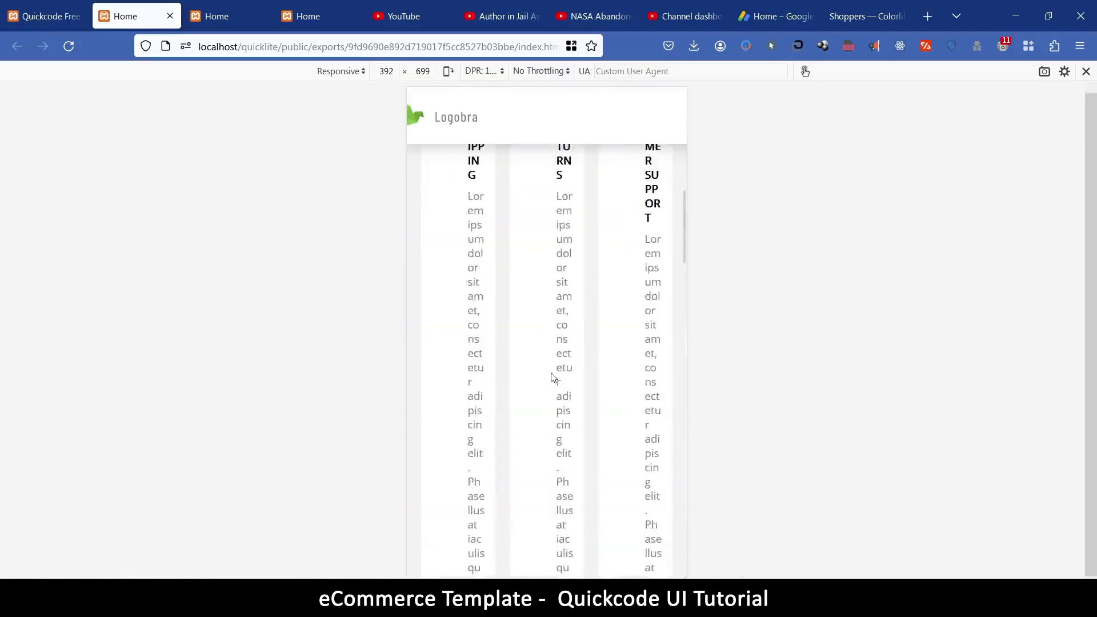
scroll(557, 371, "up", 4)
scroll(578, 336, "down", 5)
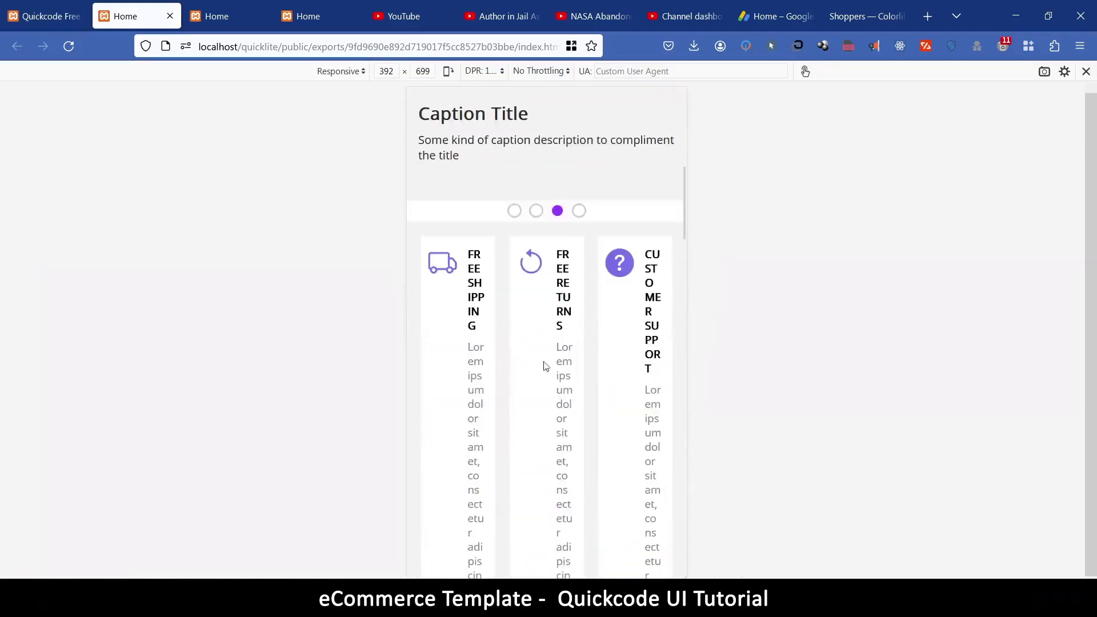
scroll(592, 364, "up", 8)
scroll(574, 351, "down", 3)
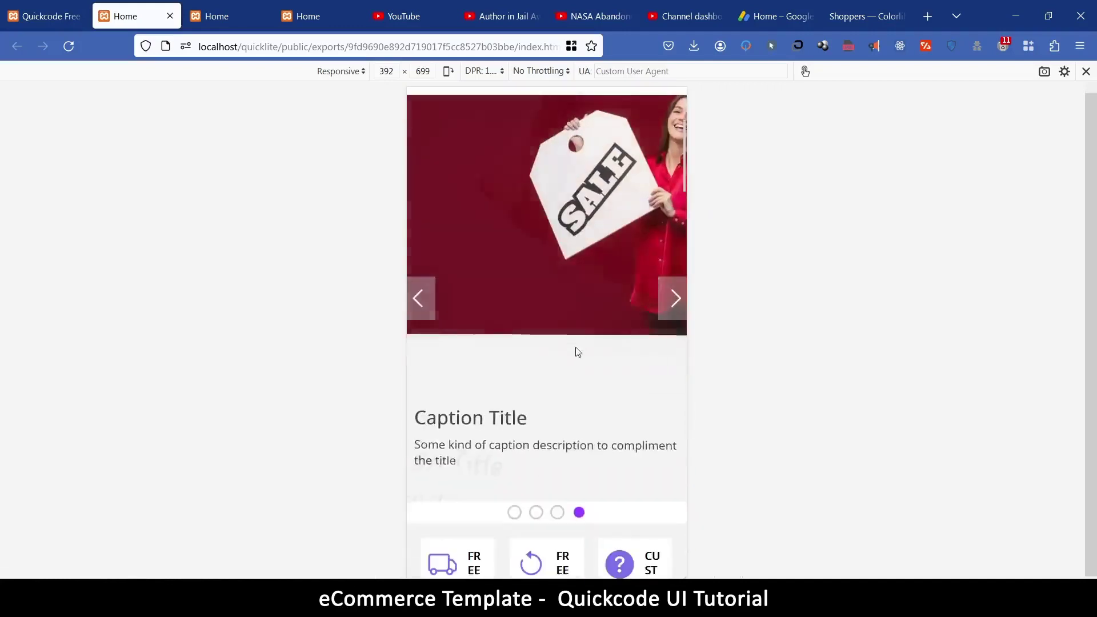
scroll(584, 291, "up", 4)
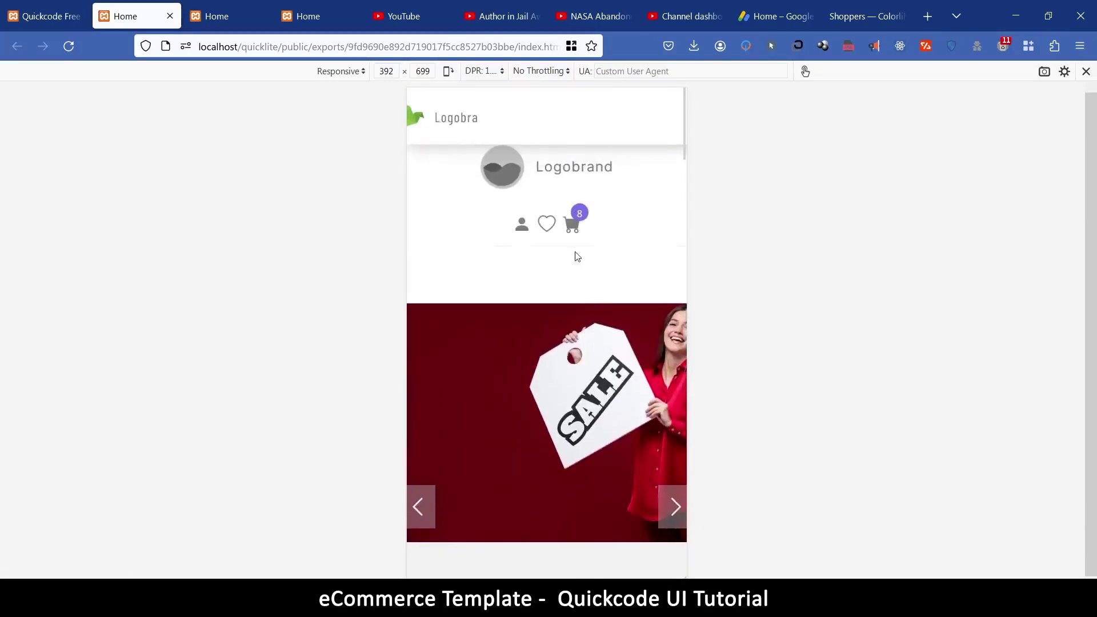
scroll(577, 255, "up", 1)
scroll(577, 261, "down", 2)
scroll(575, 262, "up", 2)
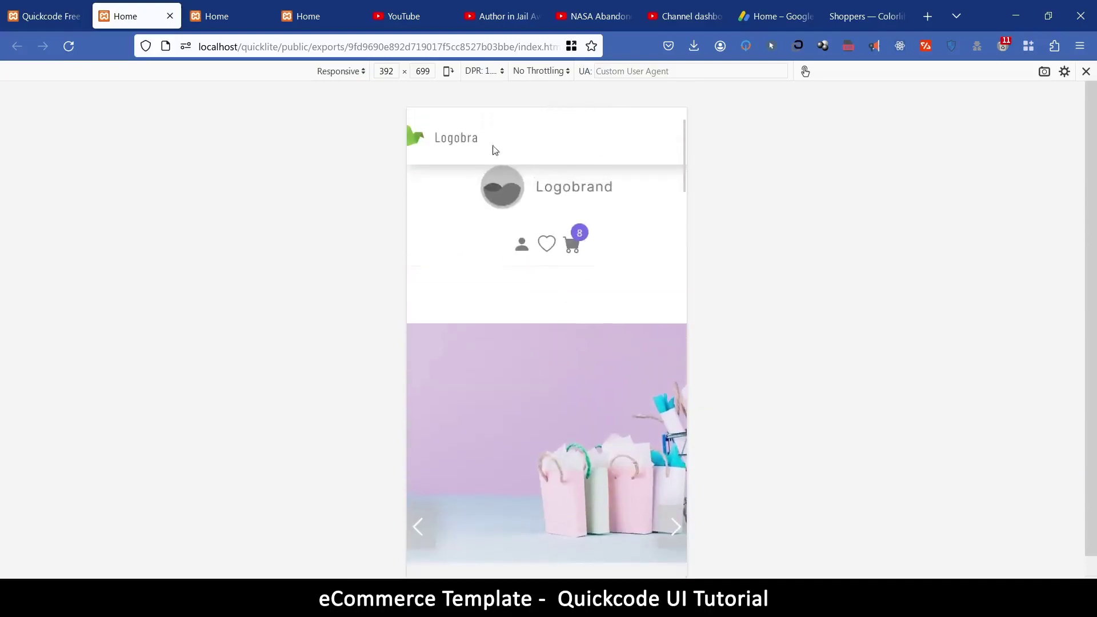
scroll(588, 346, "down", 6)
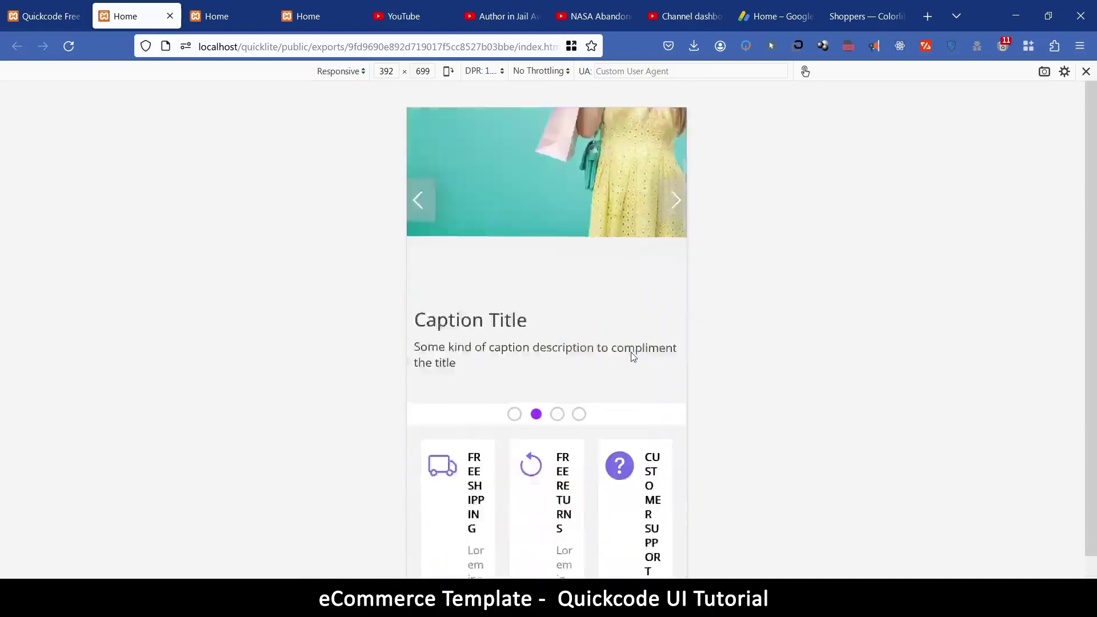
scroll(572, 371, "down", 8)
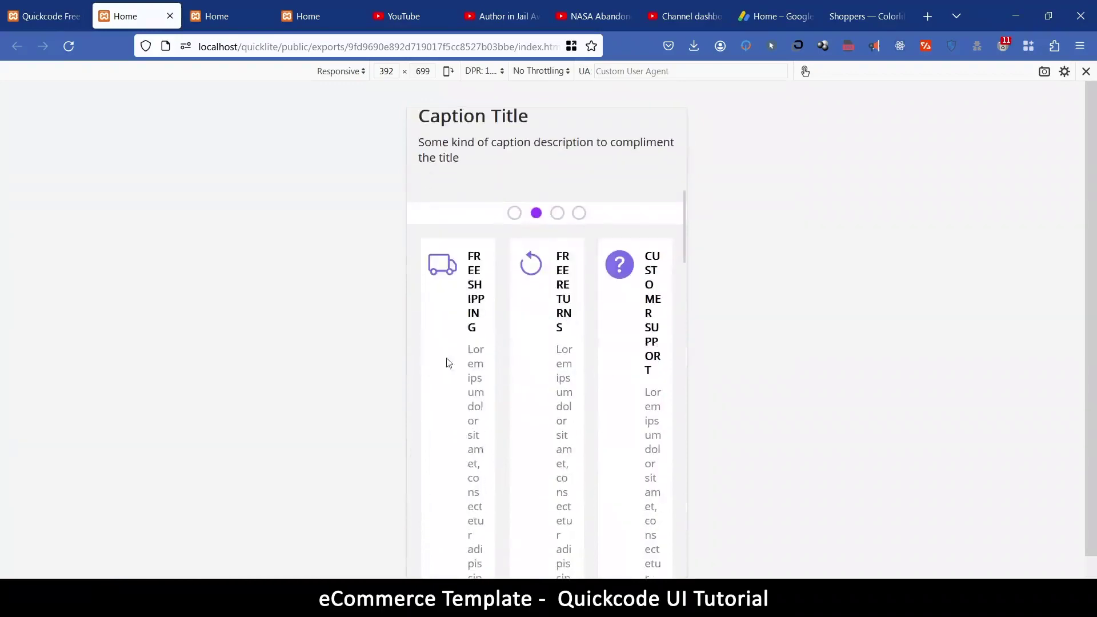
scroll(551, 379, "down", 3)
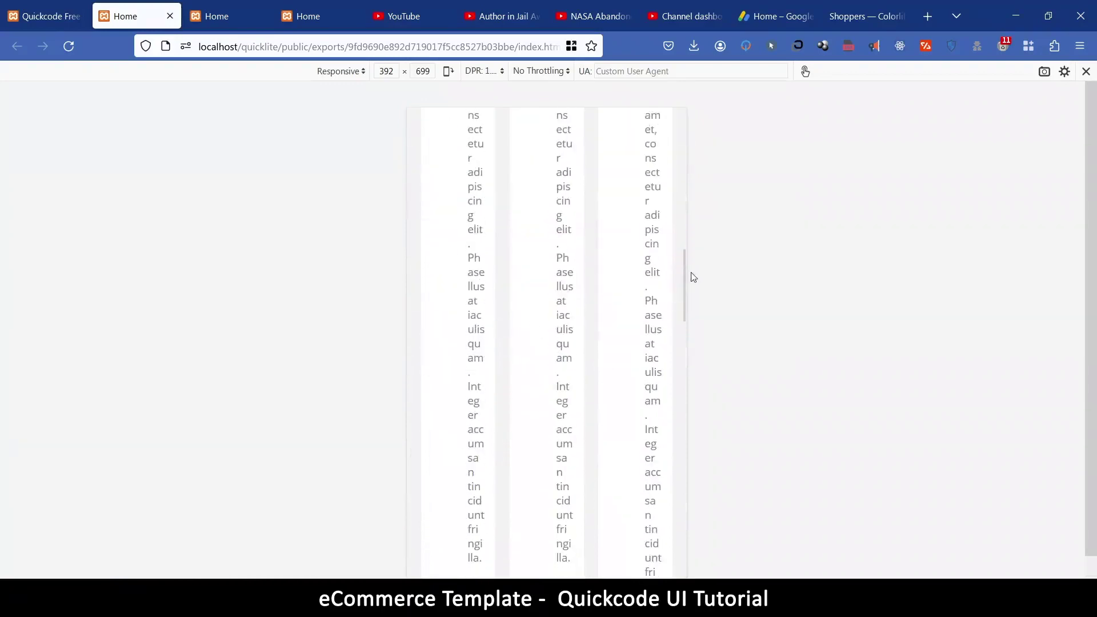
left_click_drag(689, 271, 999, 274)
Return to the Quickcode UI editor and select the section that holds the Men, Women and Children collection cards
key("ctrl+shift+Tab")
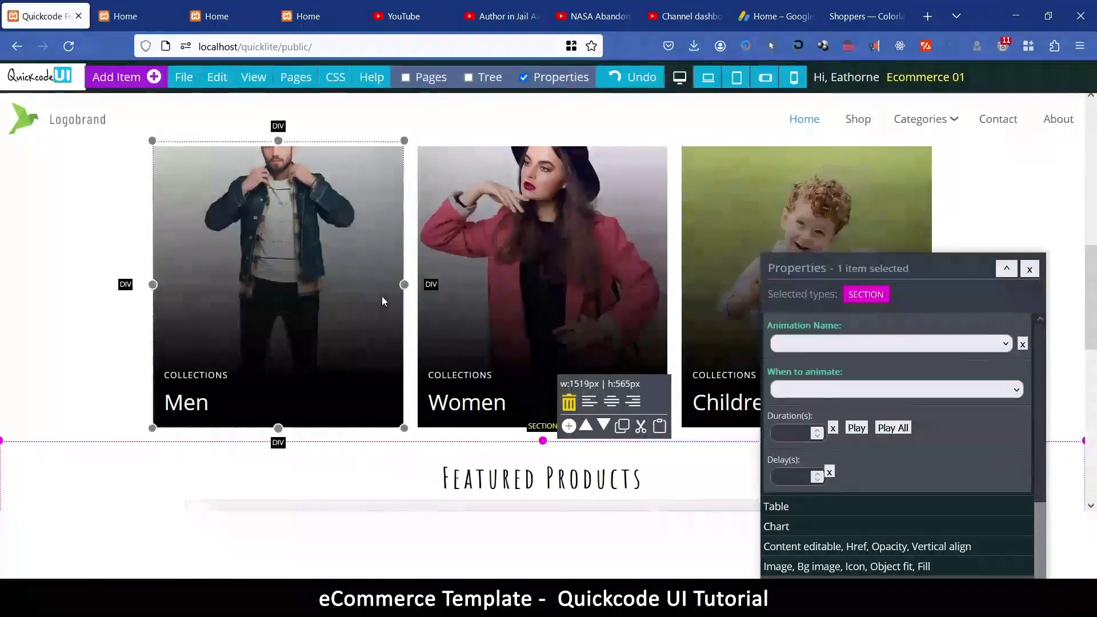
scroll(406, 276, "up", 2)
scroll(280, 281, "down", 2)
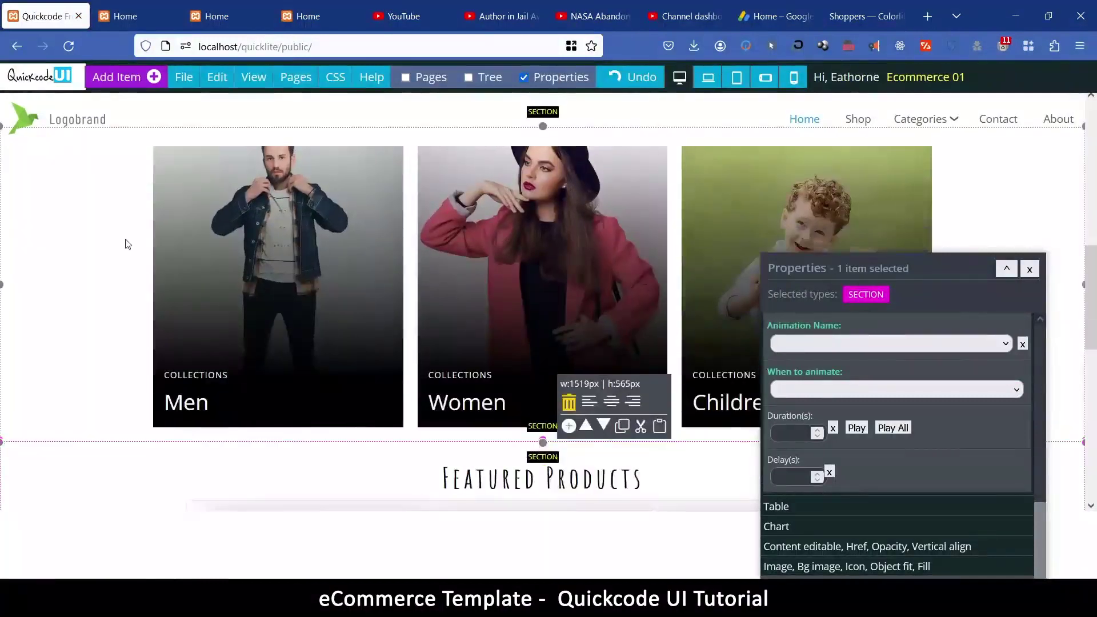
scroll(93, 262, "up", 1)
left_click(80, 227)
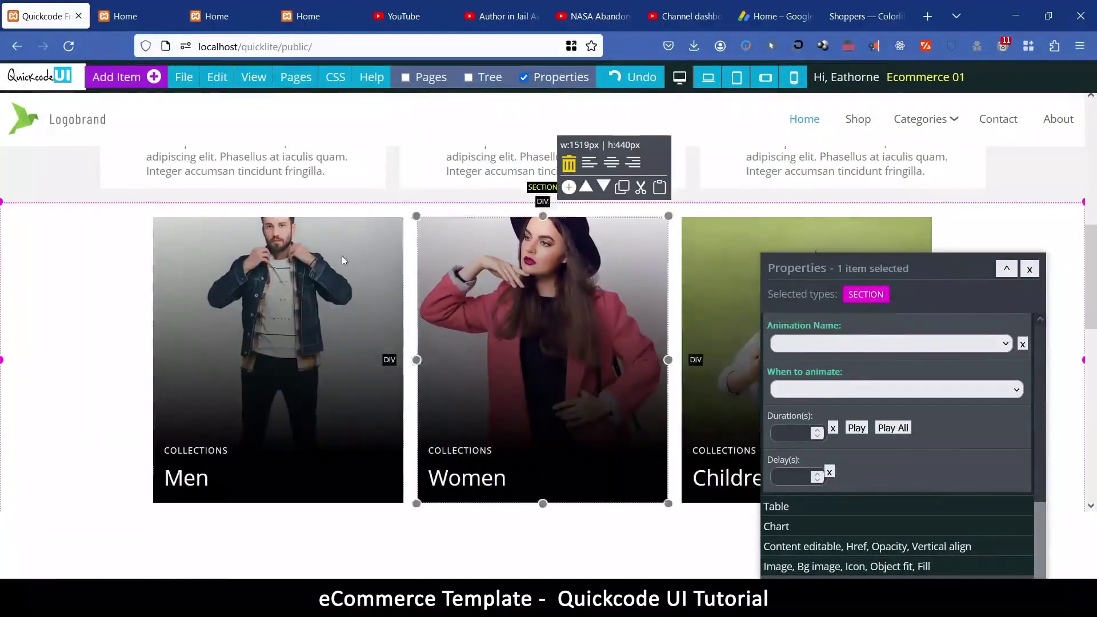
Set the flex wrap of the collection cards section to Wrap and move the properties window clear of the cards
left_click_drag(913, 269, 874, 181)
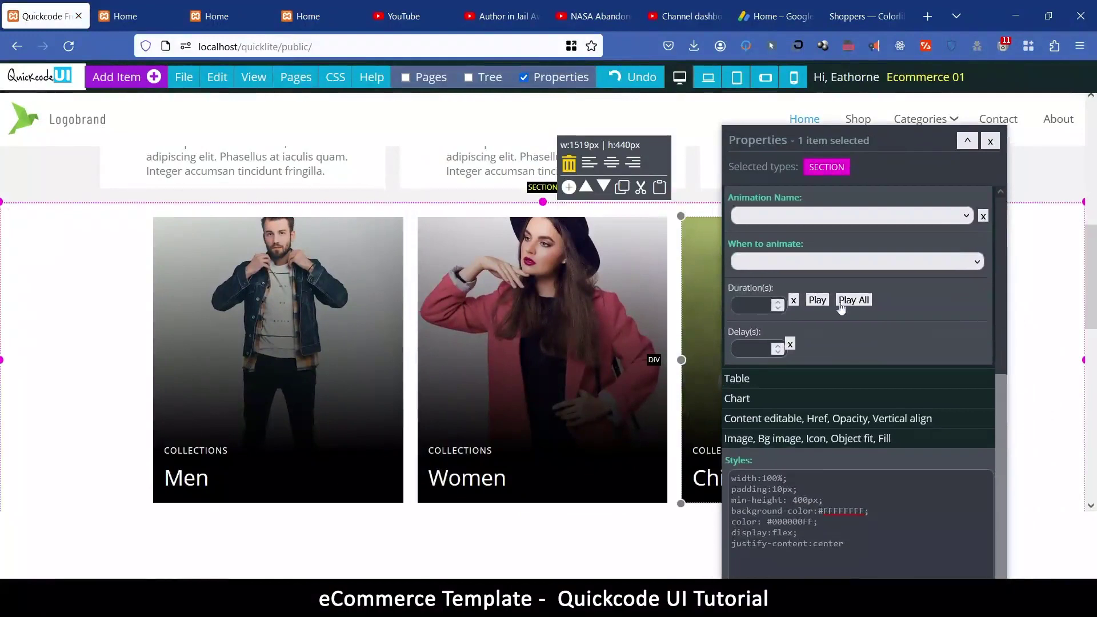
scroll(812, 413, "up", 4)
left_click(762, 347)
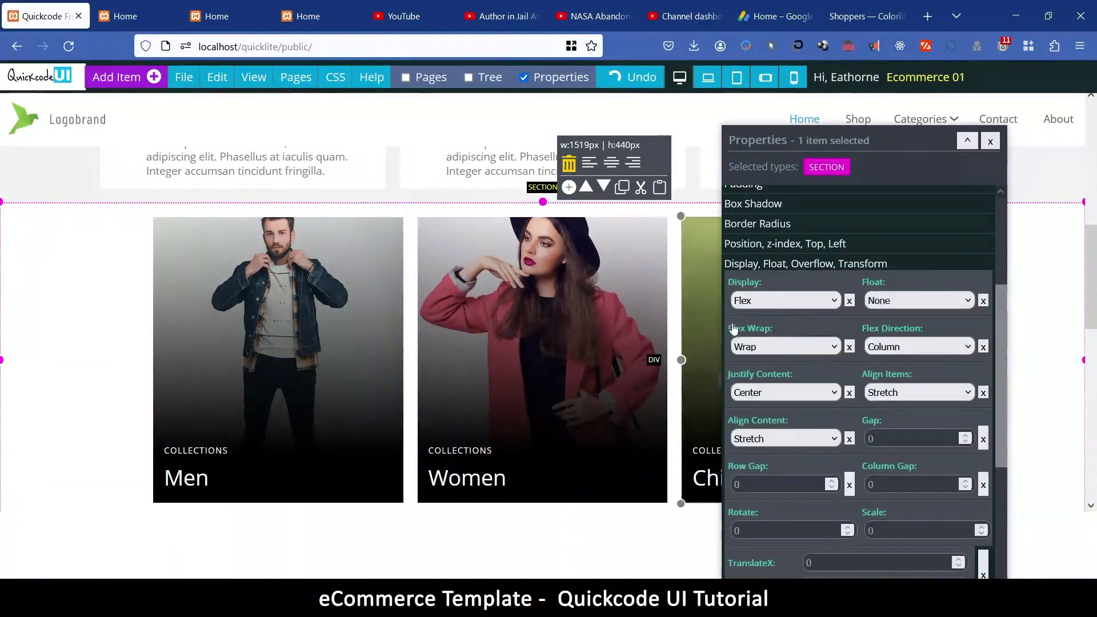
left_click(762, 350)
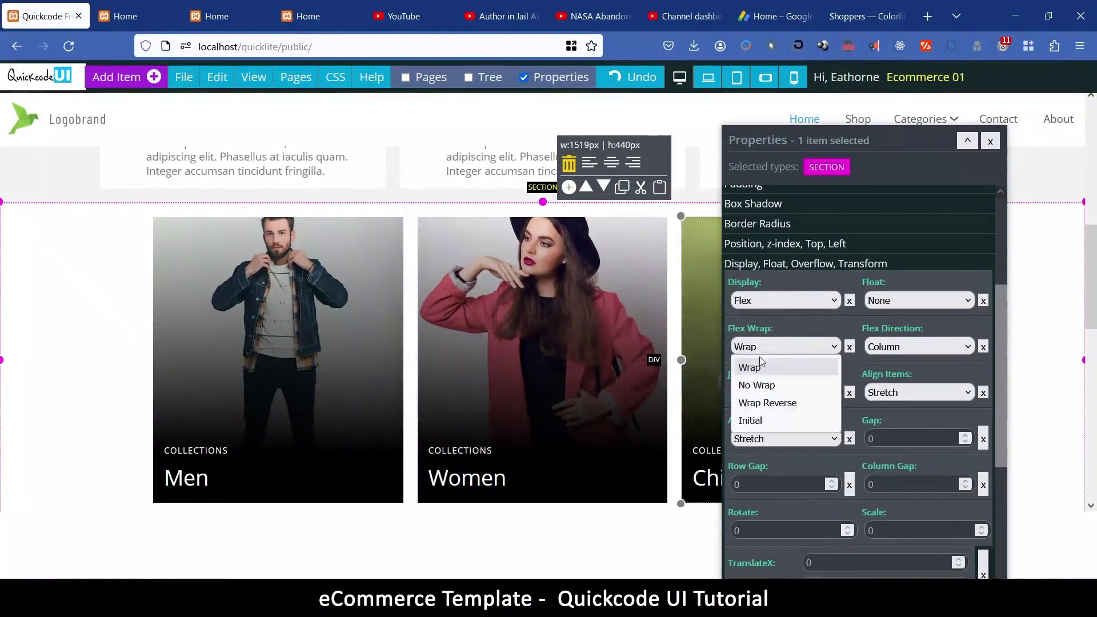
left_click(774, 353)
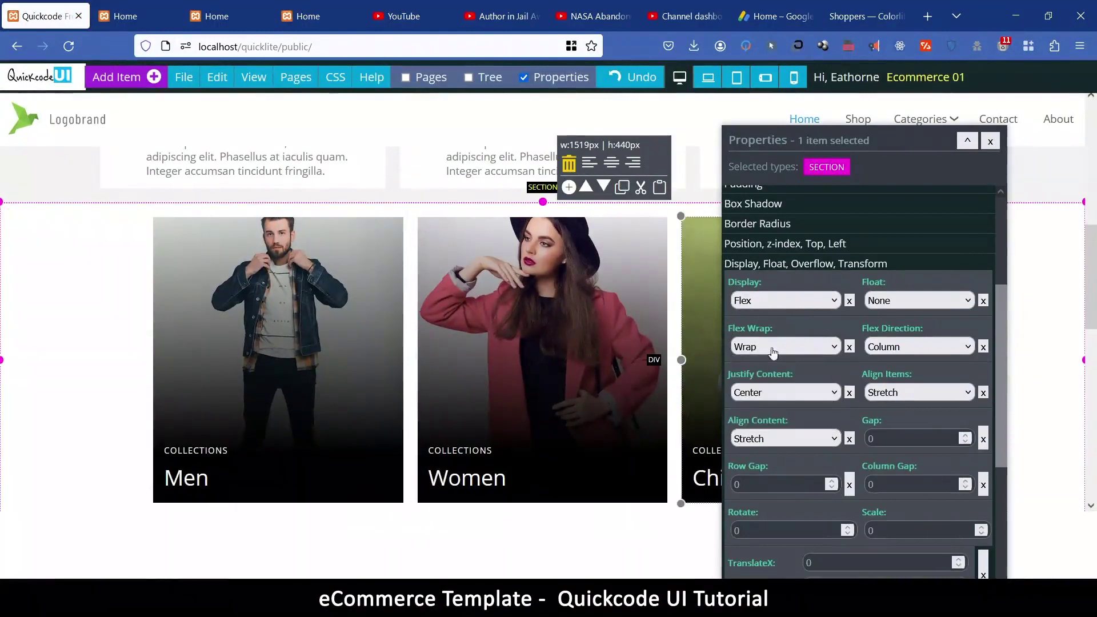
left_click(773, 352)
left_click(768, 404)
left_click(779, 351)
left_click(767, 372)
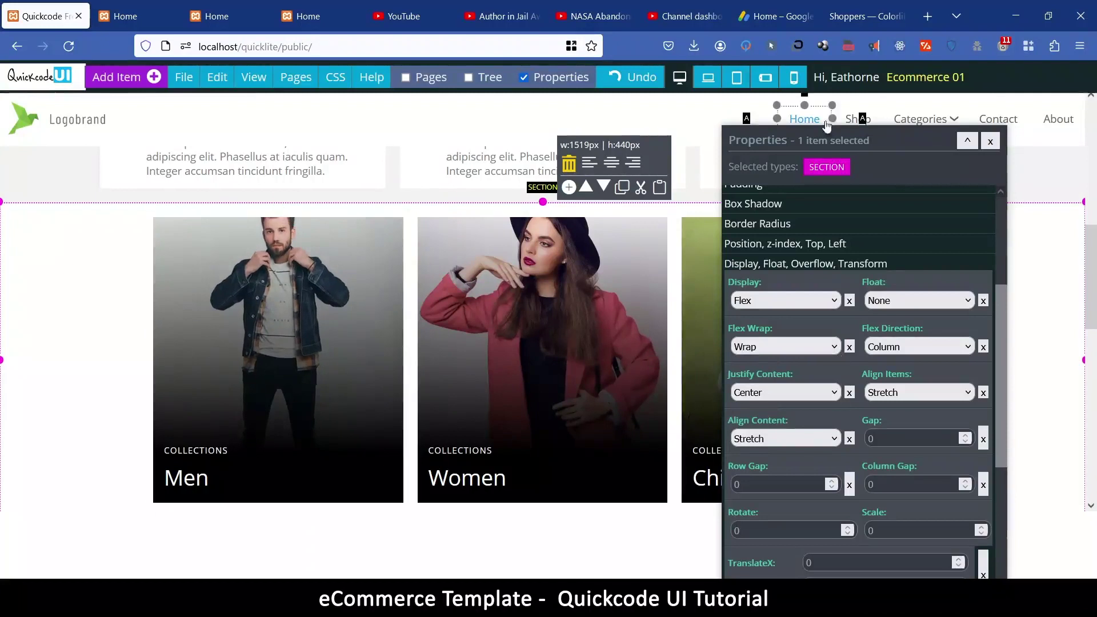
left_click_drag(778, 139, 924, 159)
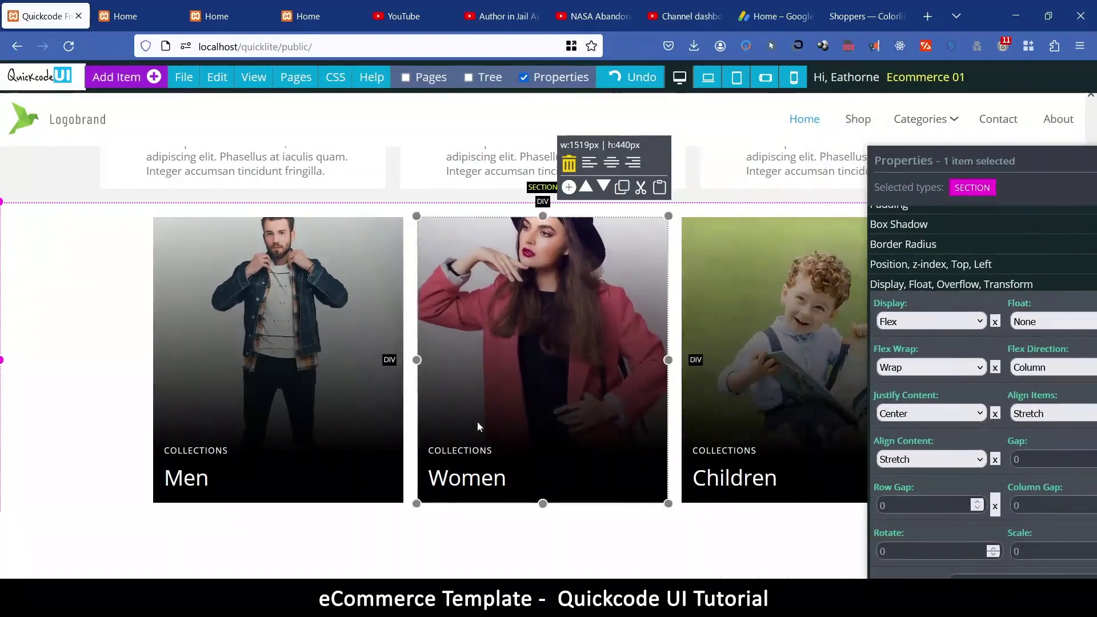
Preview the page at portrait phone size and examine how the collection cards and the service cards are laid out
left_click(794, 77)
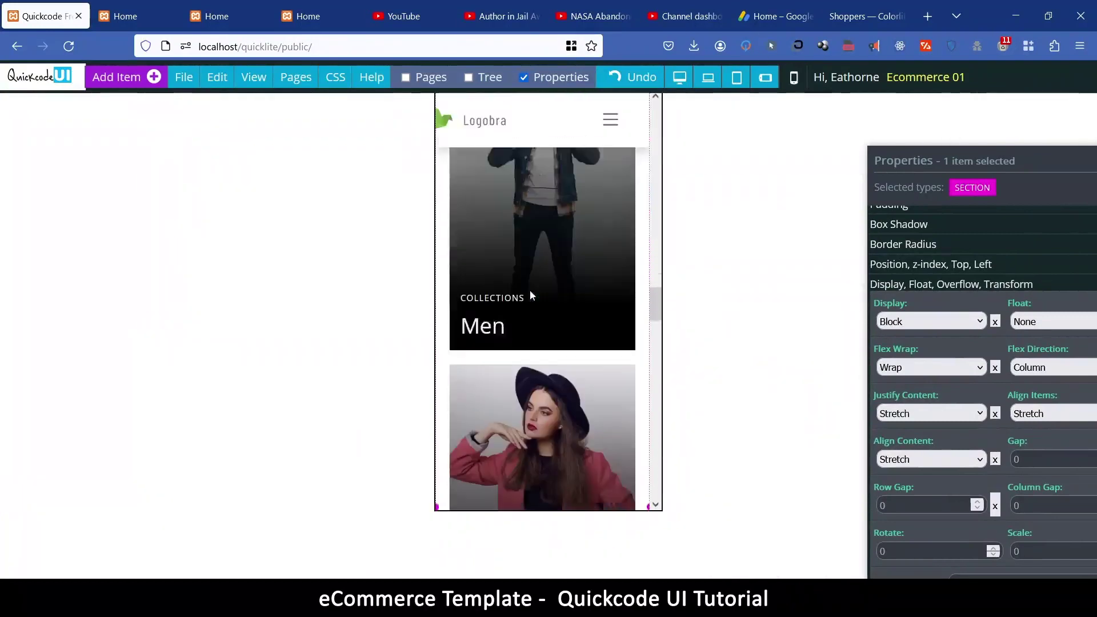
scroll(568, 440, "down", 5)
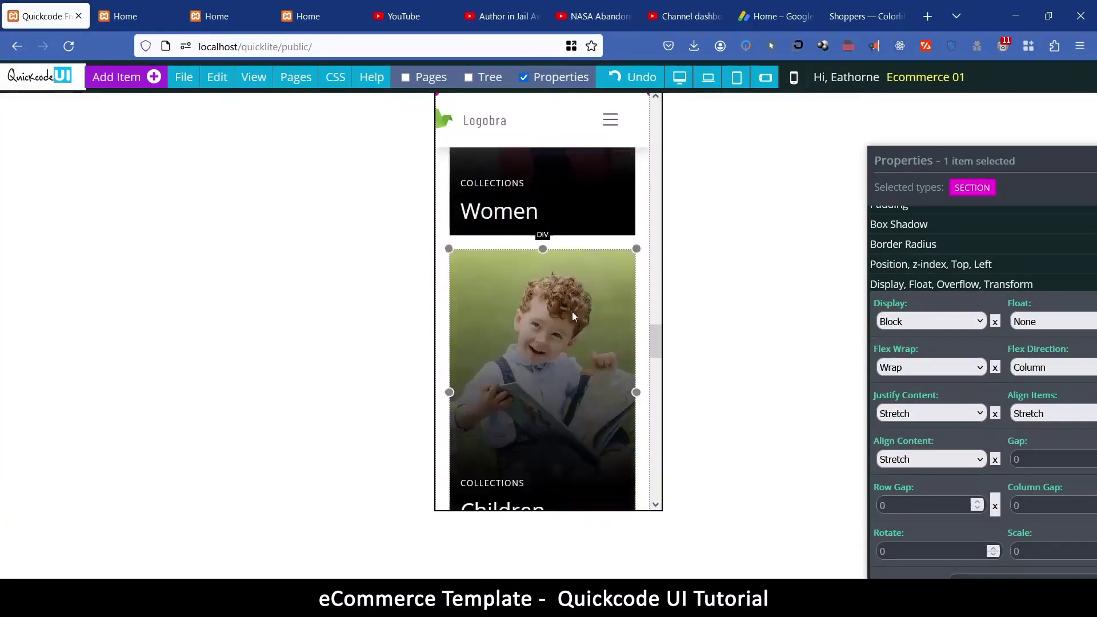
scroll(563, 466, "down", 2)
scroll(561, 331, "up", 6)
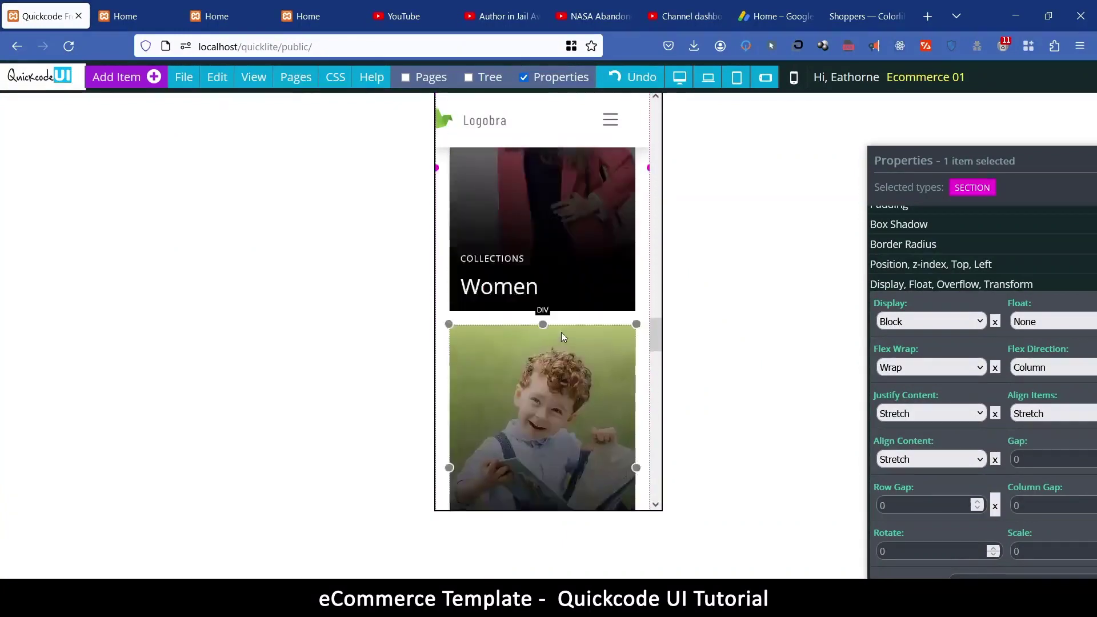
scroll(564, 333, "up", 12)
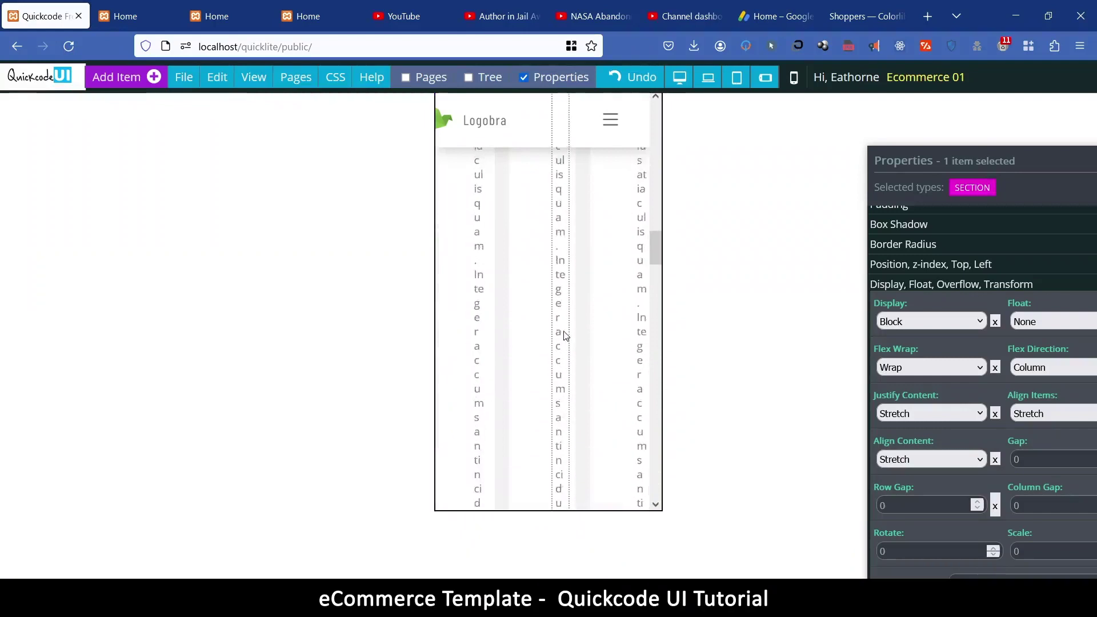
scroll(599, 275, "up", 2)
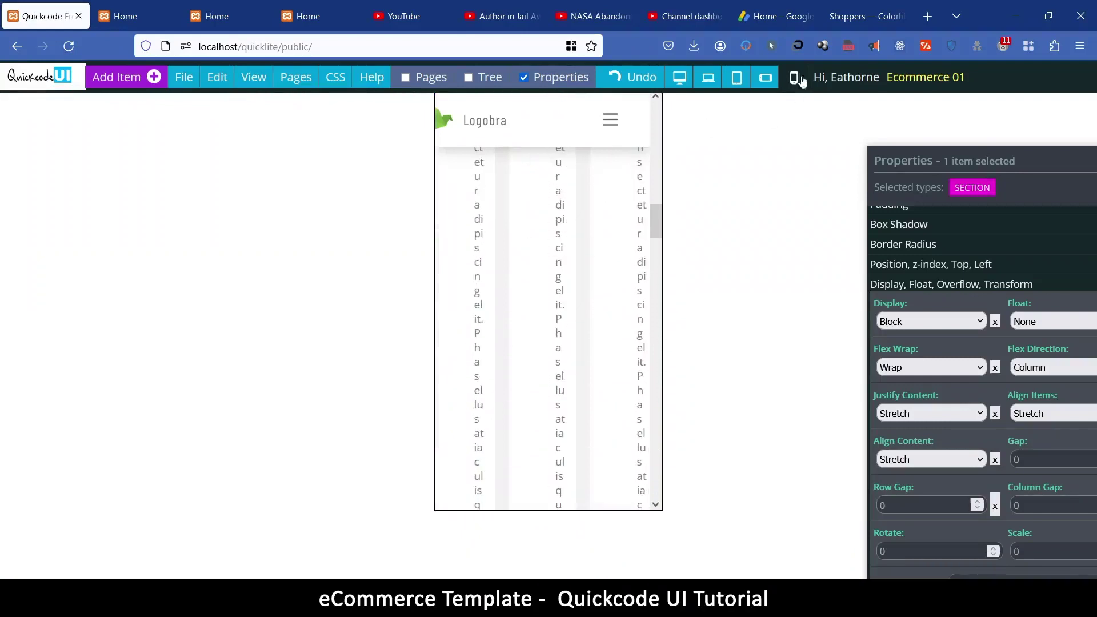
Return to the desktop view and set the flex wrap of the section holding the three service cards to Wrap
left_click(679, 77)
scroll(450, 328, "up", 8)
scroll(444, 333, "up", 4)
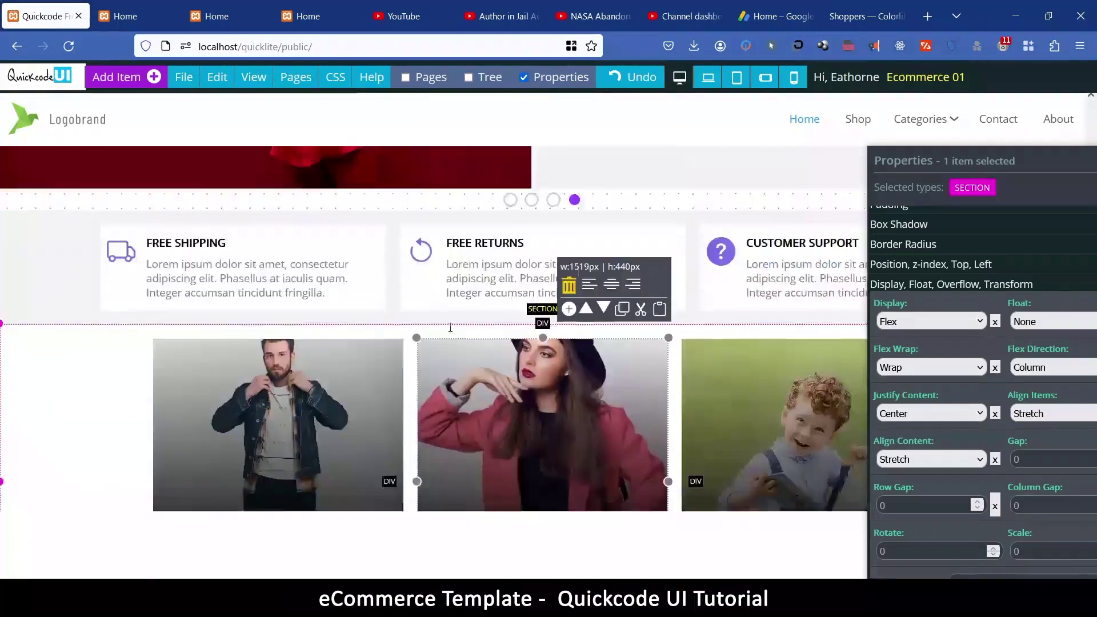
scroll(343, 258, "down", 2)
left_click(57, 228)
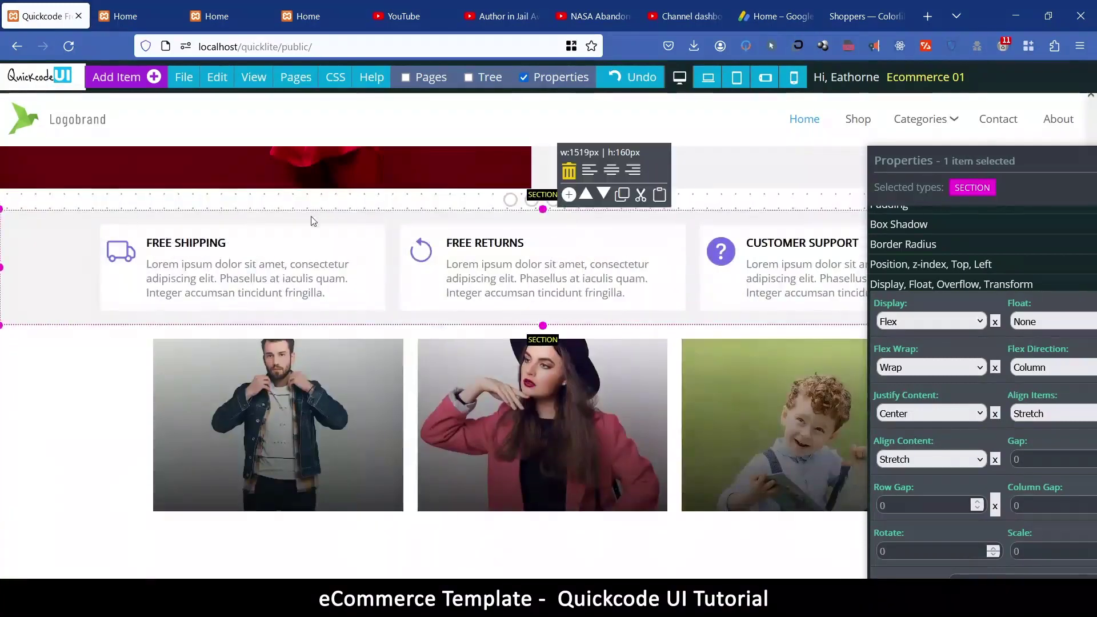
left_click(931, 368)
left_click(914, 400)
left_click(915, 375)
left_click(909, 386)
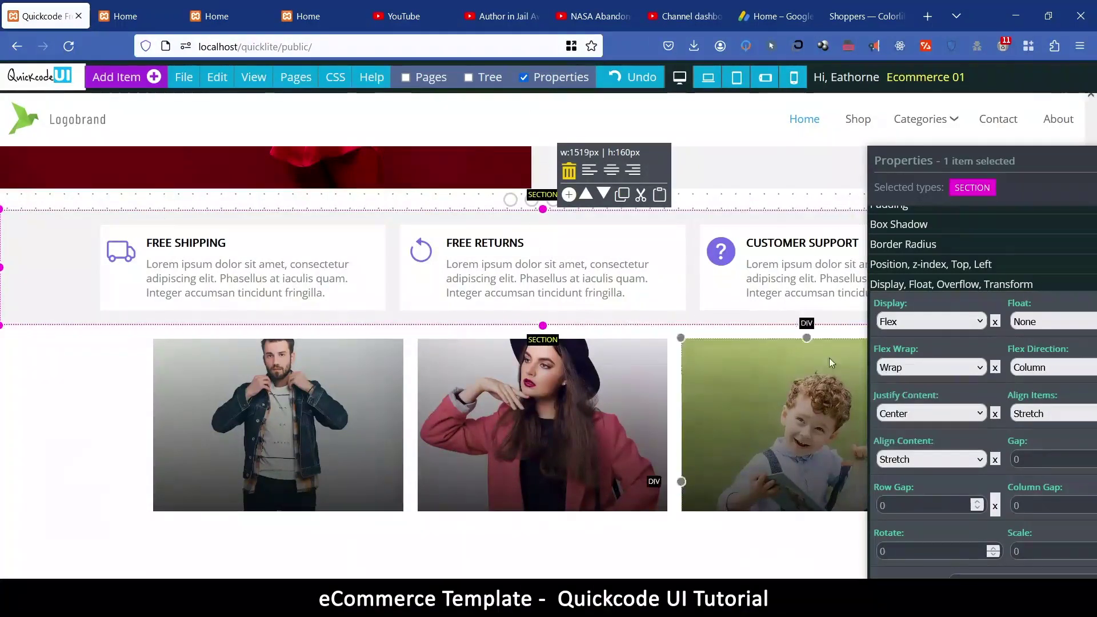
Check the service cards at portrait phone, landscape phone and tablet sizes, then restore the desktop view
left_click(794, 80)
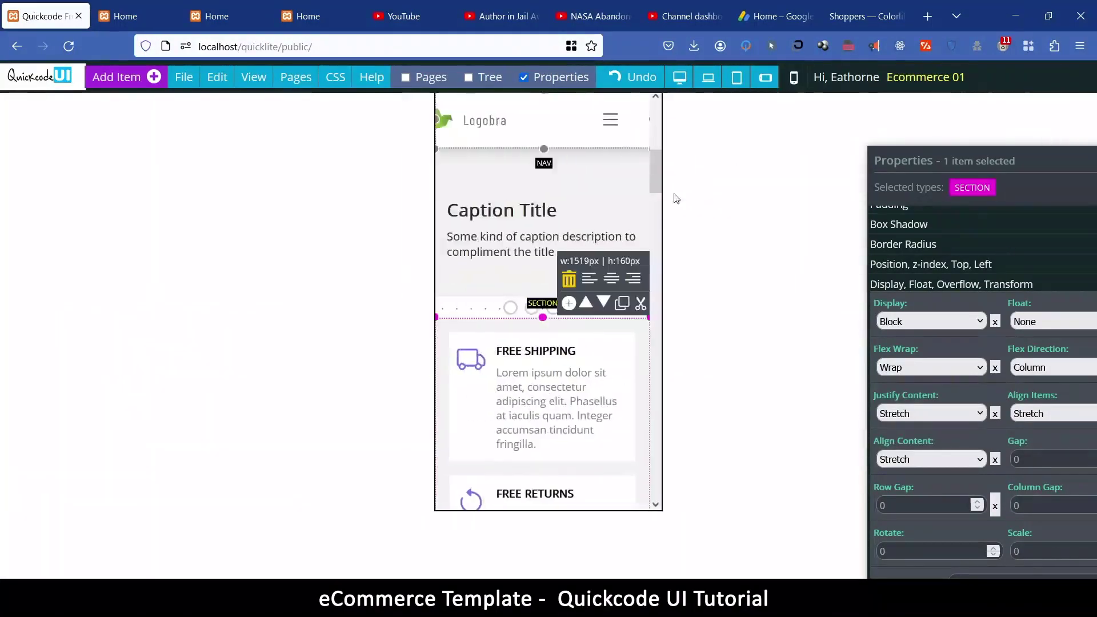
scroll(516, 330, "down", 5)
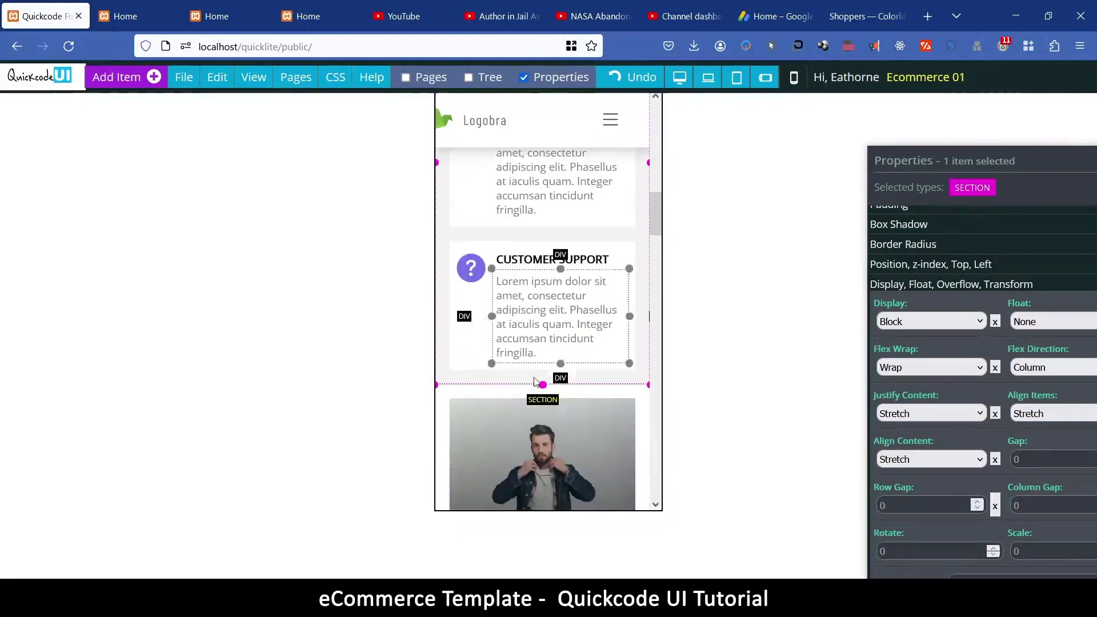
scroll(569, 366, "up", 4)
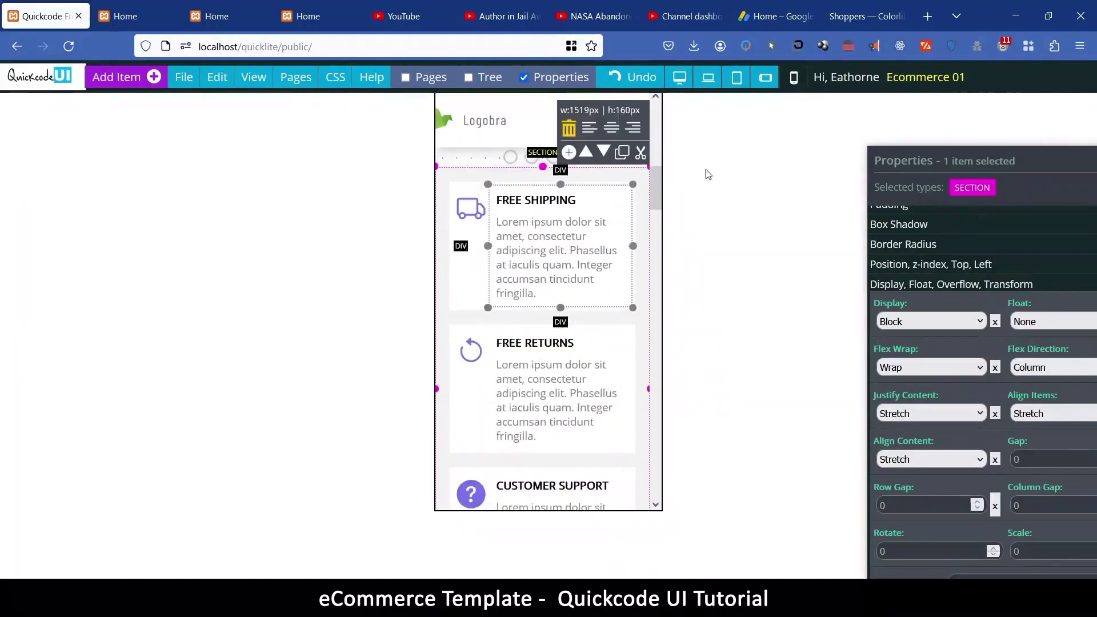
left_click(766, 79)
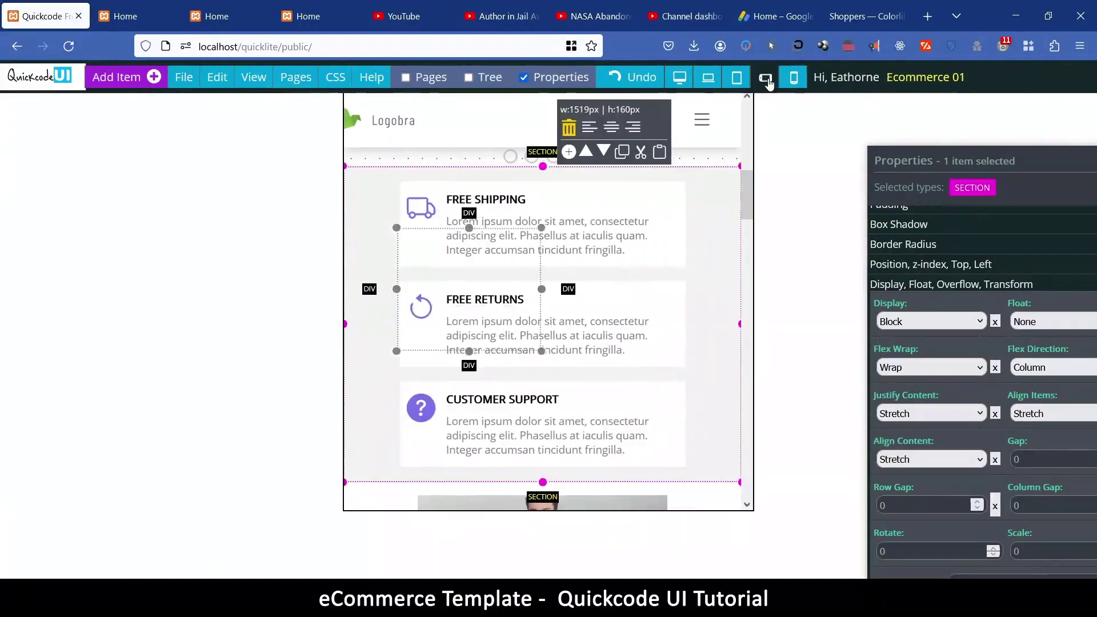
left_click(738, 80)
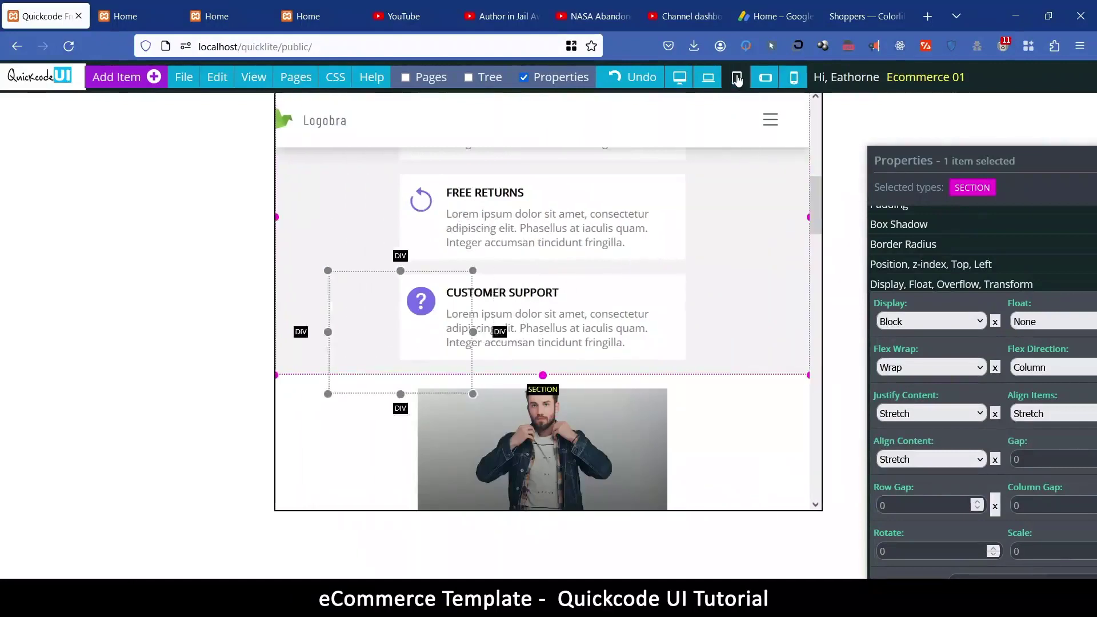
left_click(681, 79)
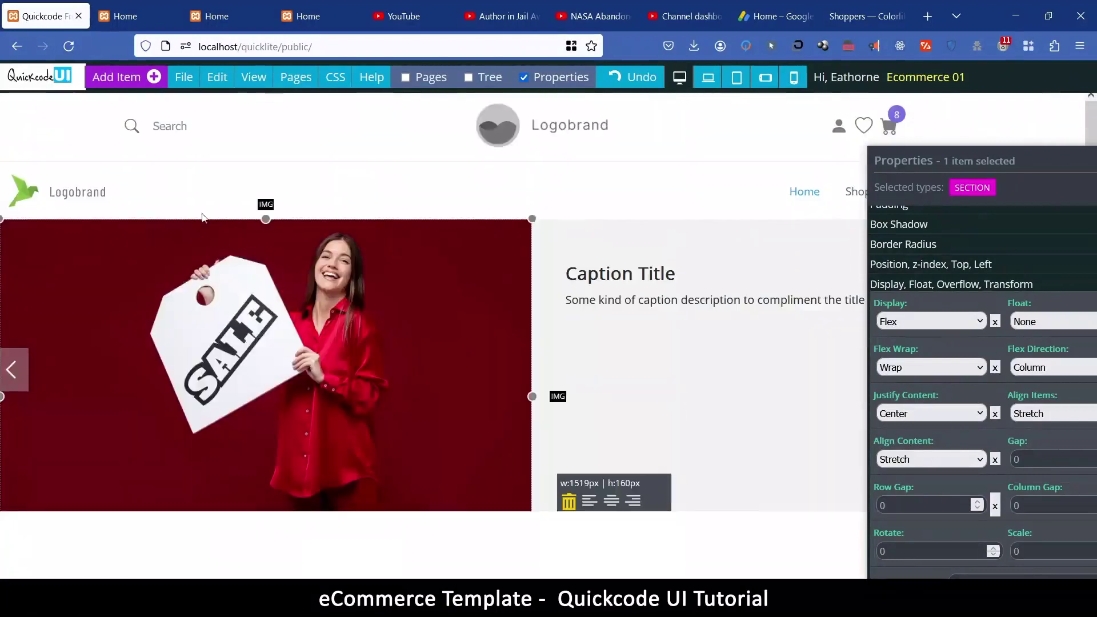
Save the project and dismiss the save message
left_click(184, 79)
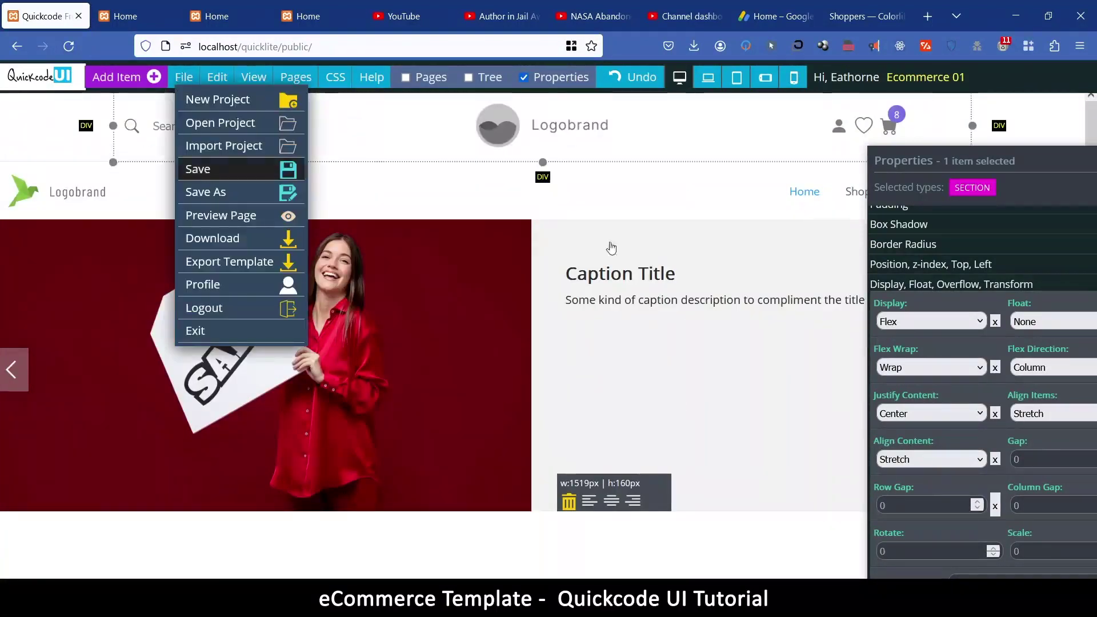
key("ctrl+s")
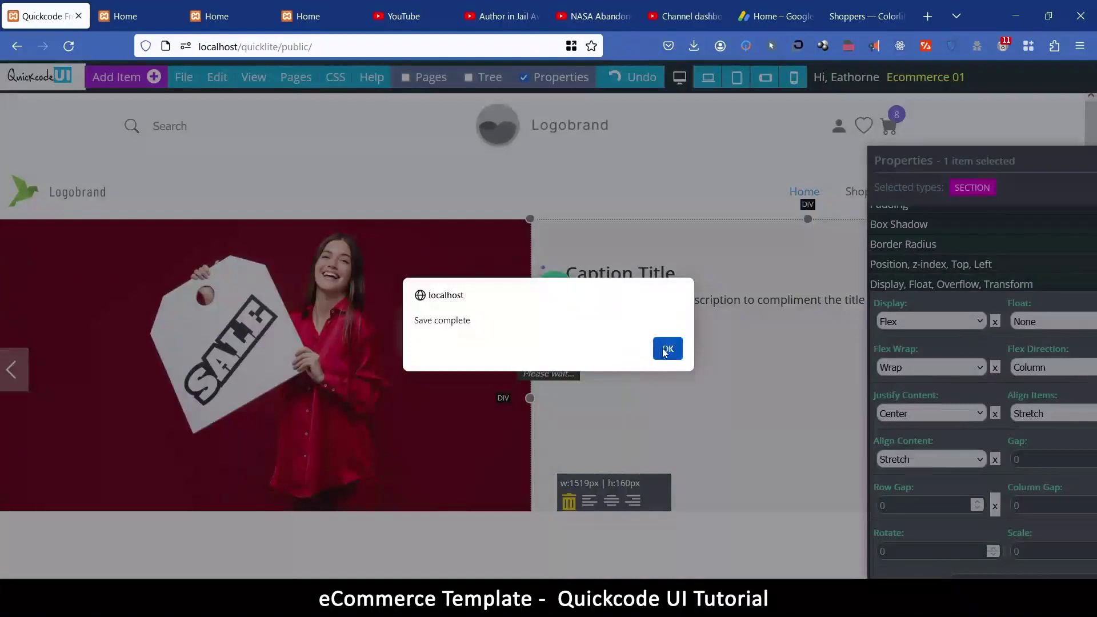
left_click(667, 349)
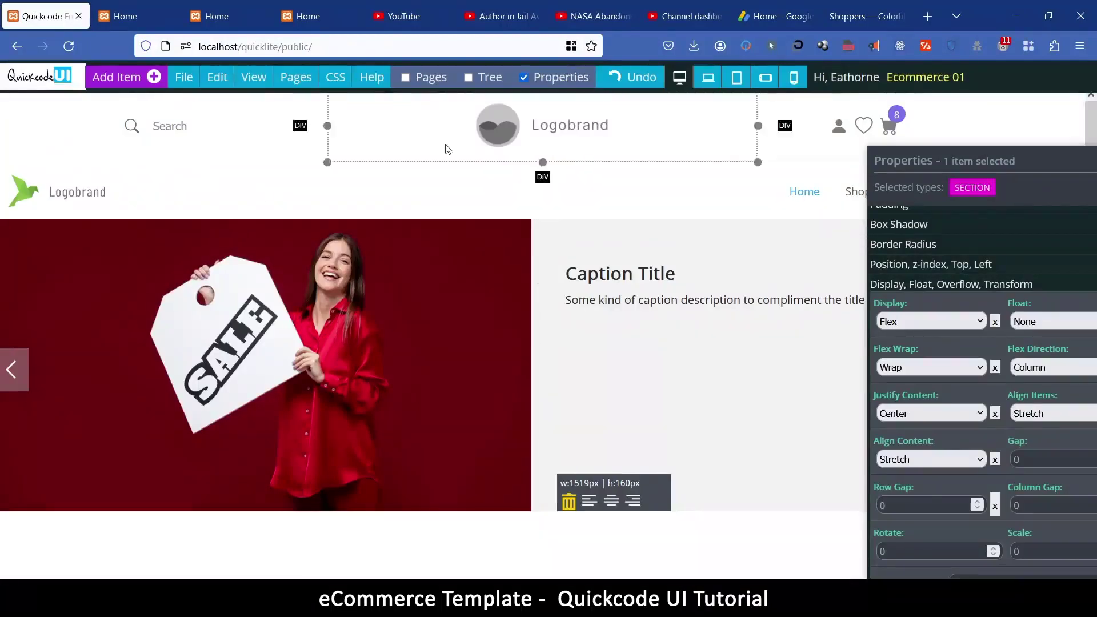
Select the navigation bar below the top header and open its Tree View, placed clear of the green bird logo
left_click(566, 137)
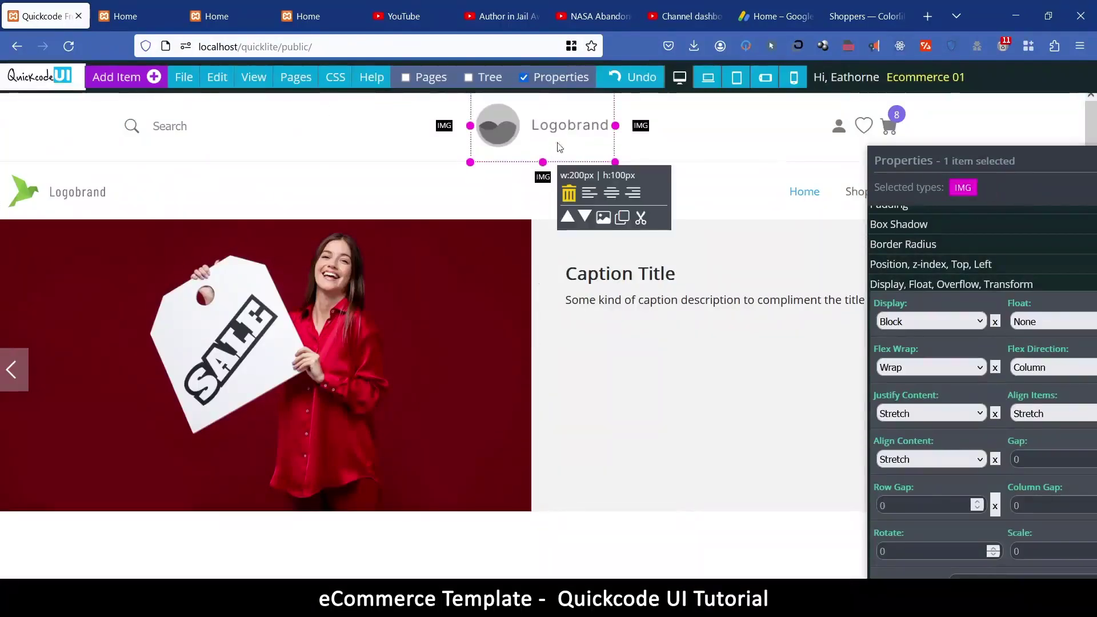
left_click(86, 198)
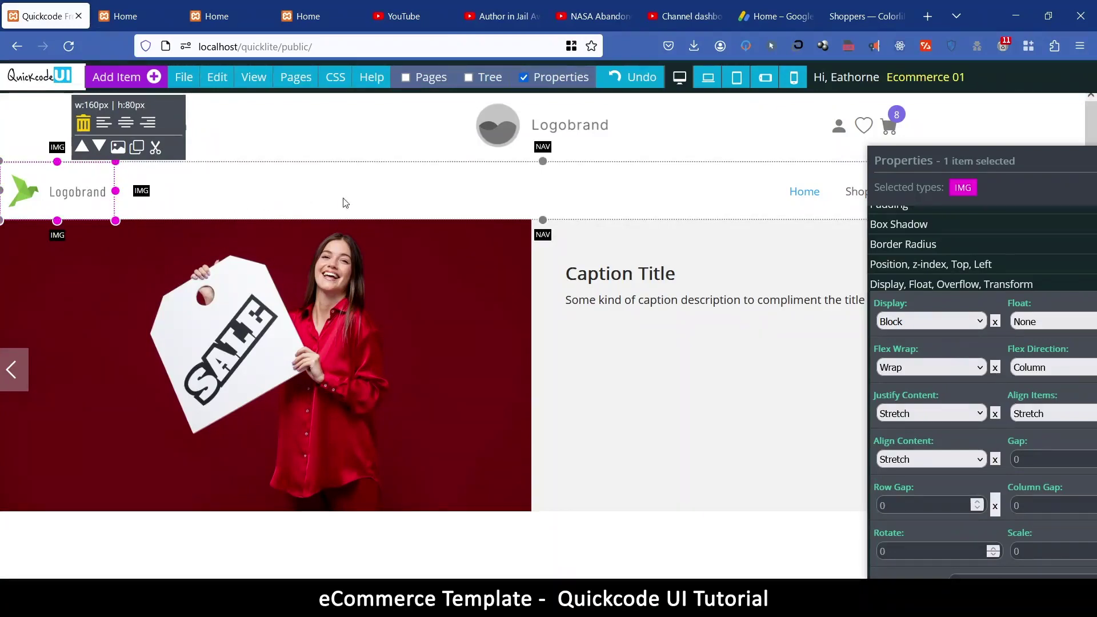
left_click(417, 196)
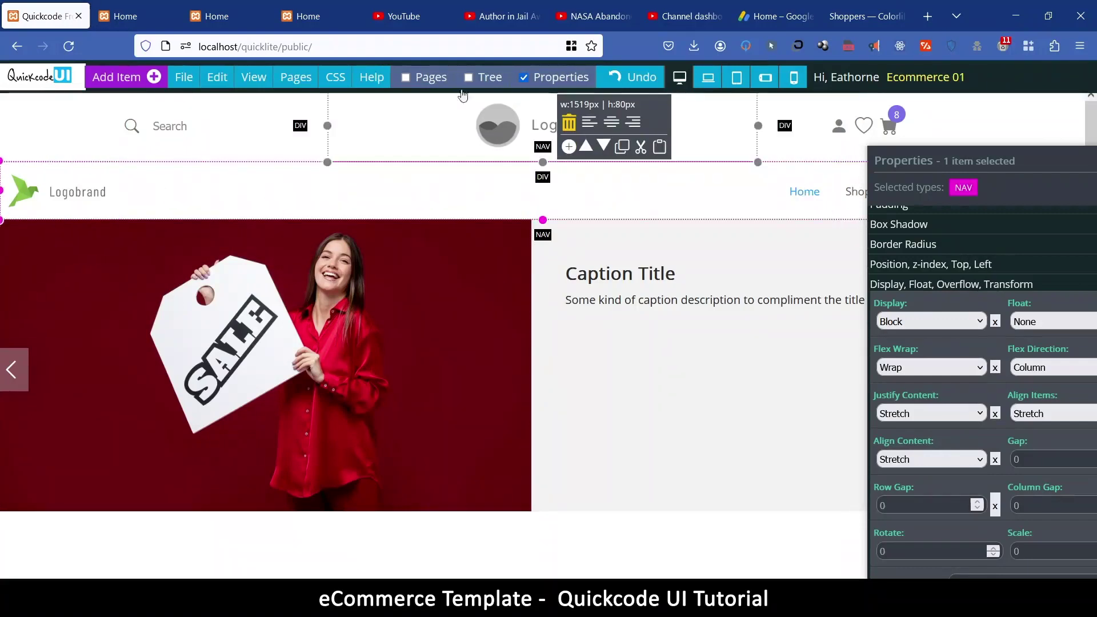
left_click(495, 83)
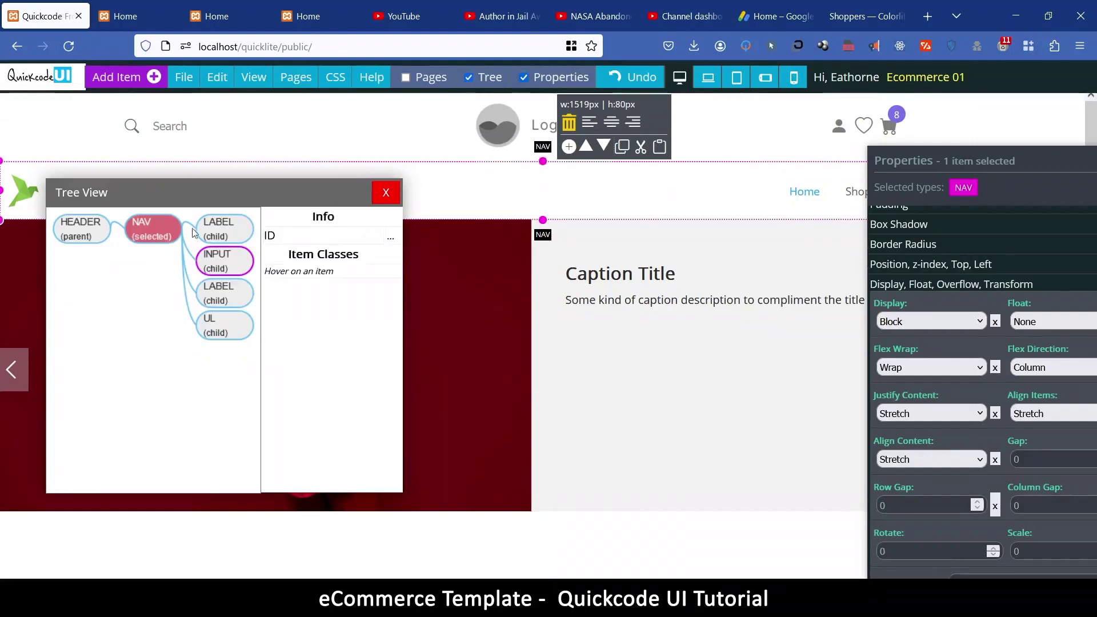
left_click_drag(229, 203, 610, 213)
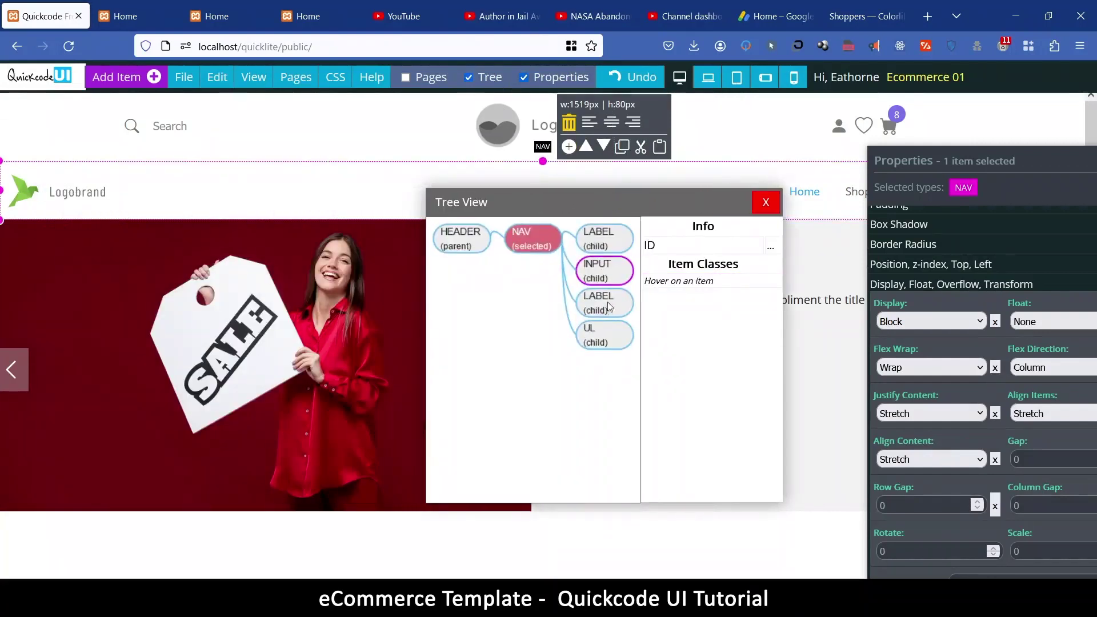
mouse_move(613, 244)
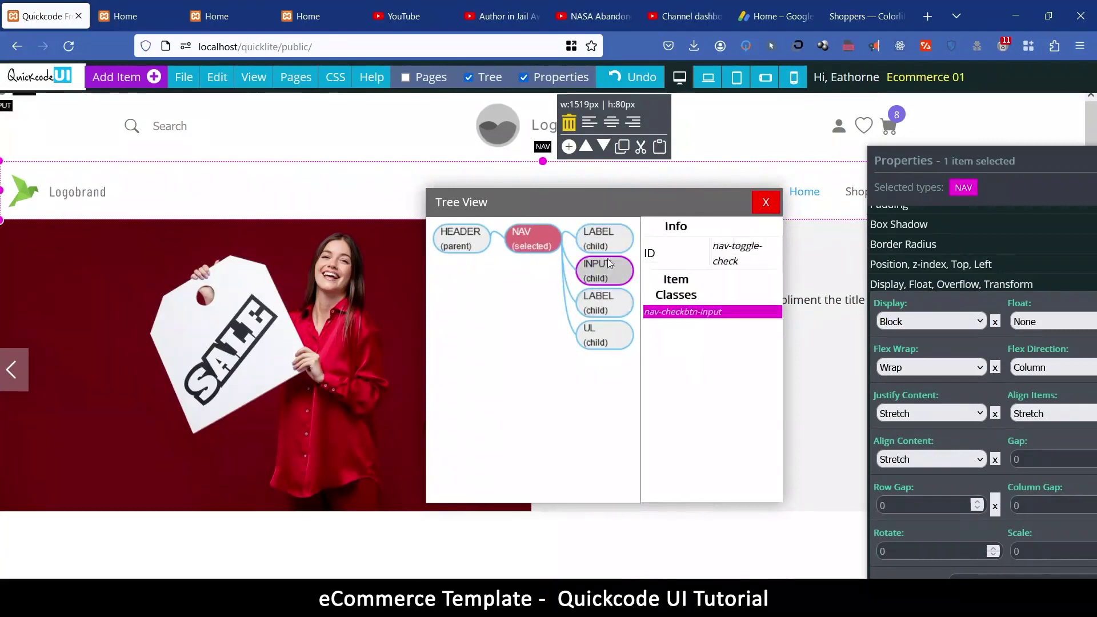
Go up to the parent HEADER in the element tree and inspect the classes of its NAV and DIV children
left_click(462, 239)
mouse_move(608, 281)
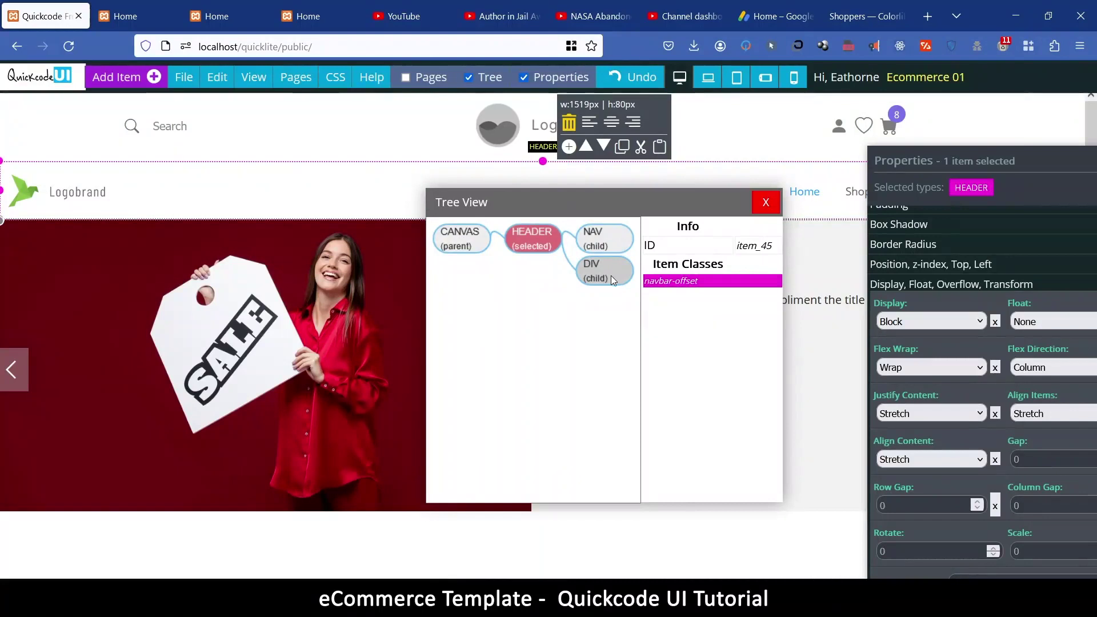
mouse_move(609, 242)
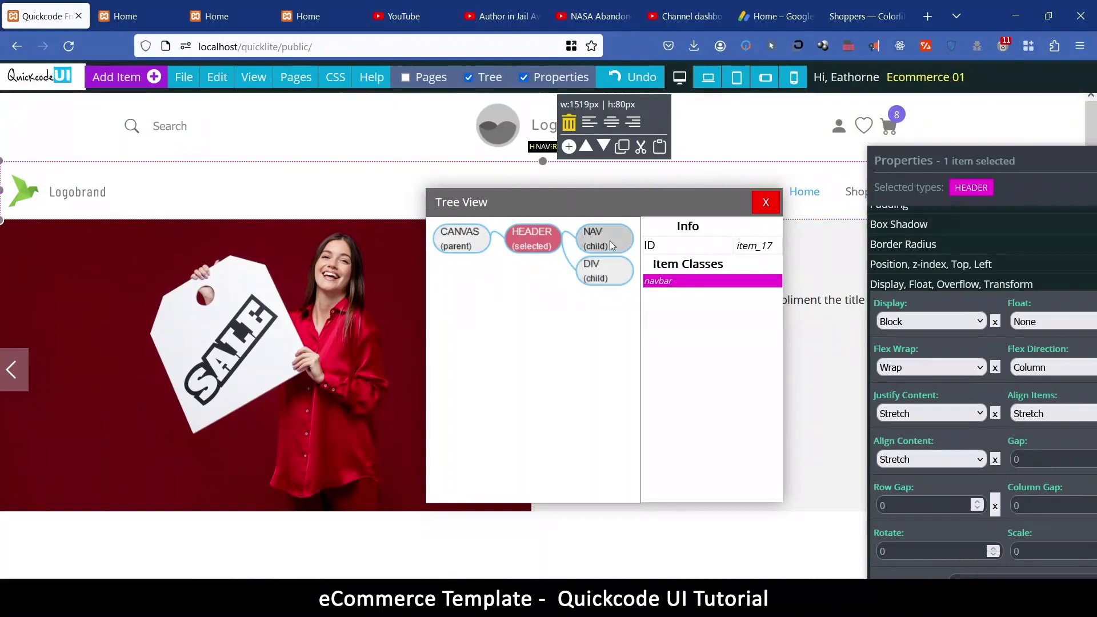
Inspect the NAV element's children in the tree, then select the label that wraps the navigation bar's green bird logo
left_click(610, 241)
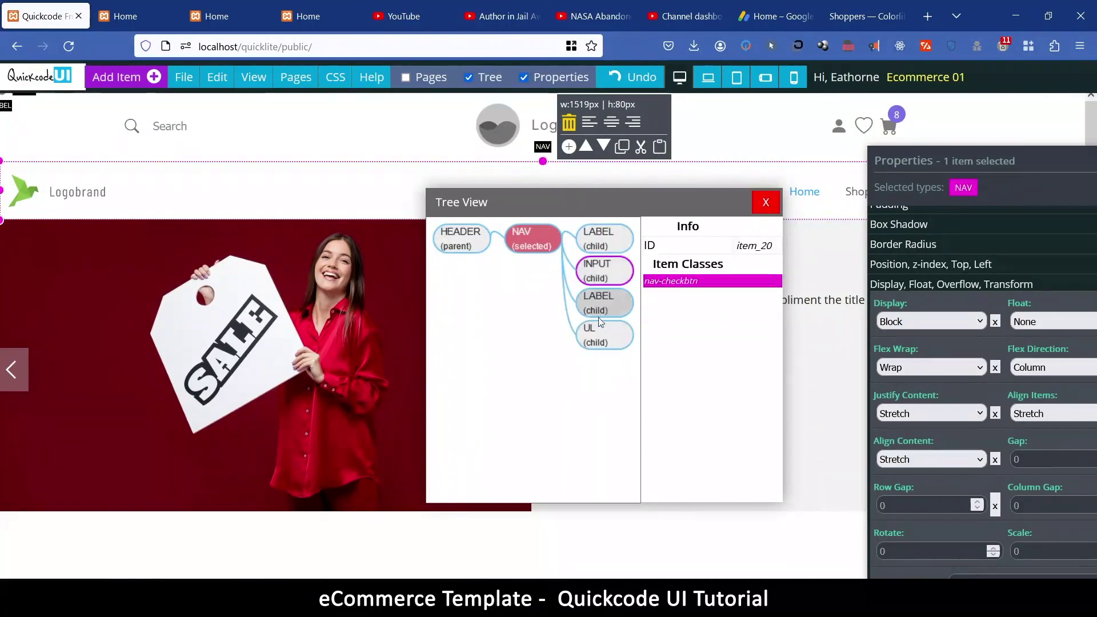
mouse_move(600, 349)
mouse_move(607, 238)
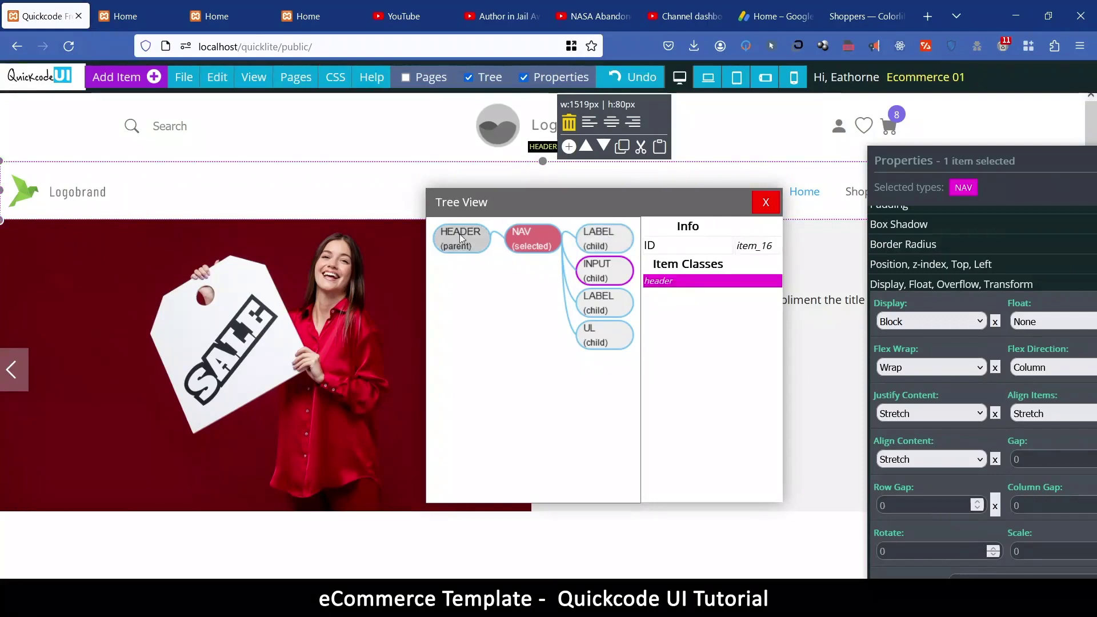
left_click(62, 197)
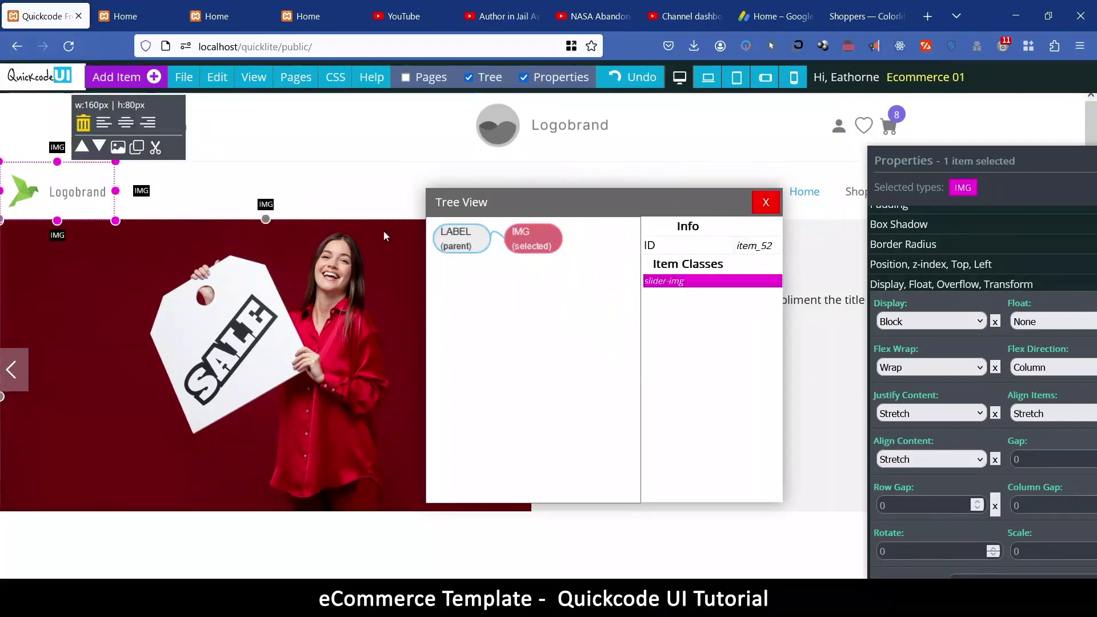
left_click(465, 240)
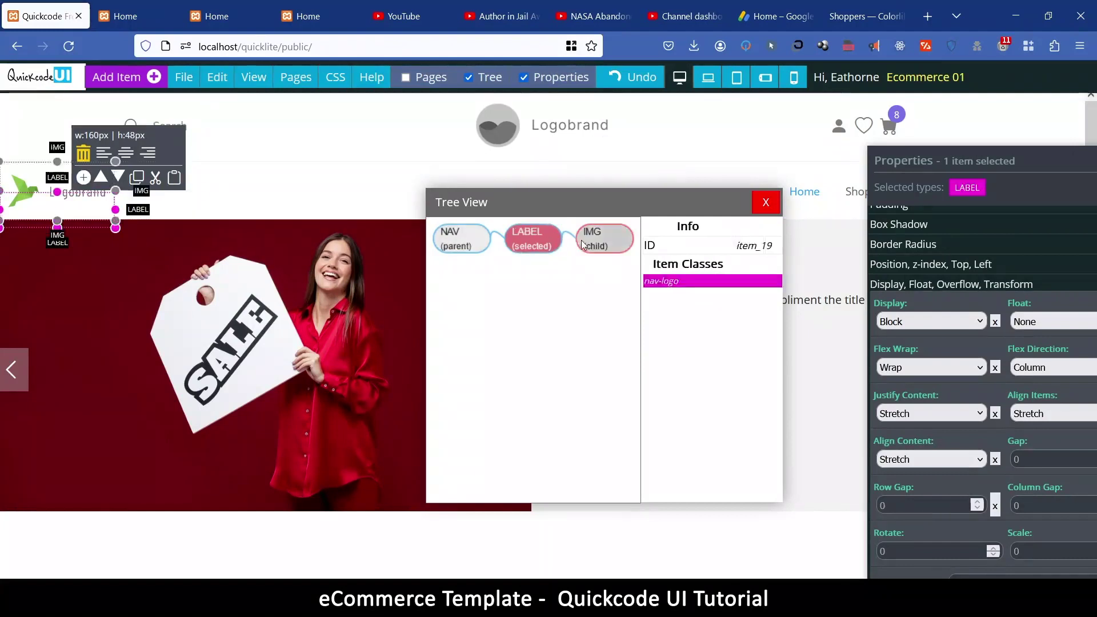
Inspect the NAV element's children and the label wrapping the green bird logo, then return to the NAV
left_click(452, 244)
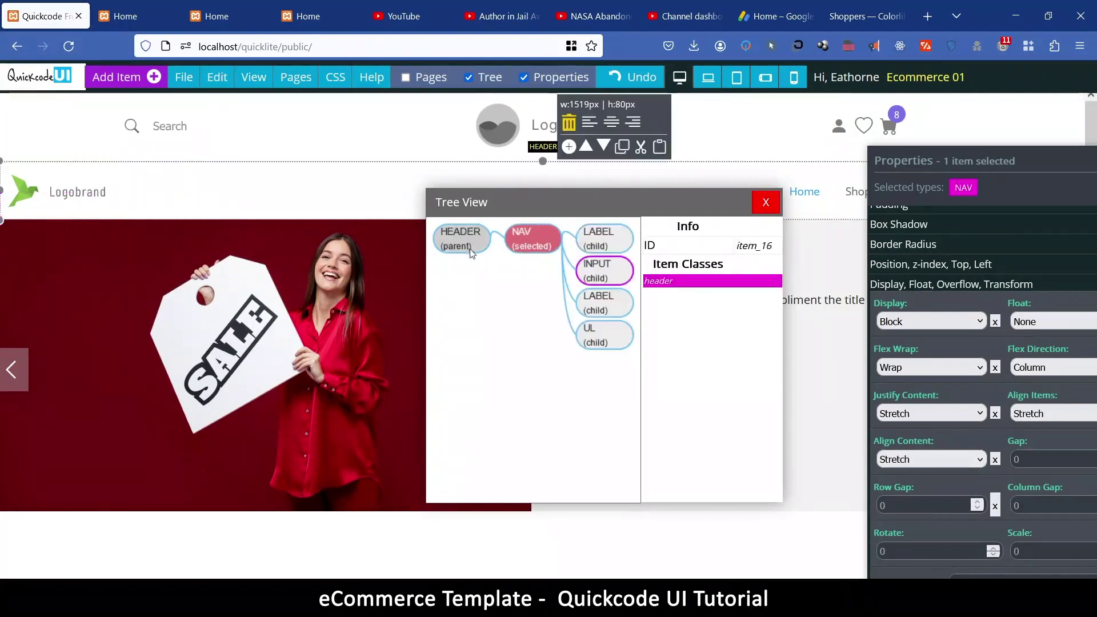
left_click(612, 232)
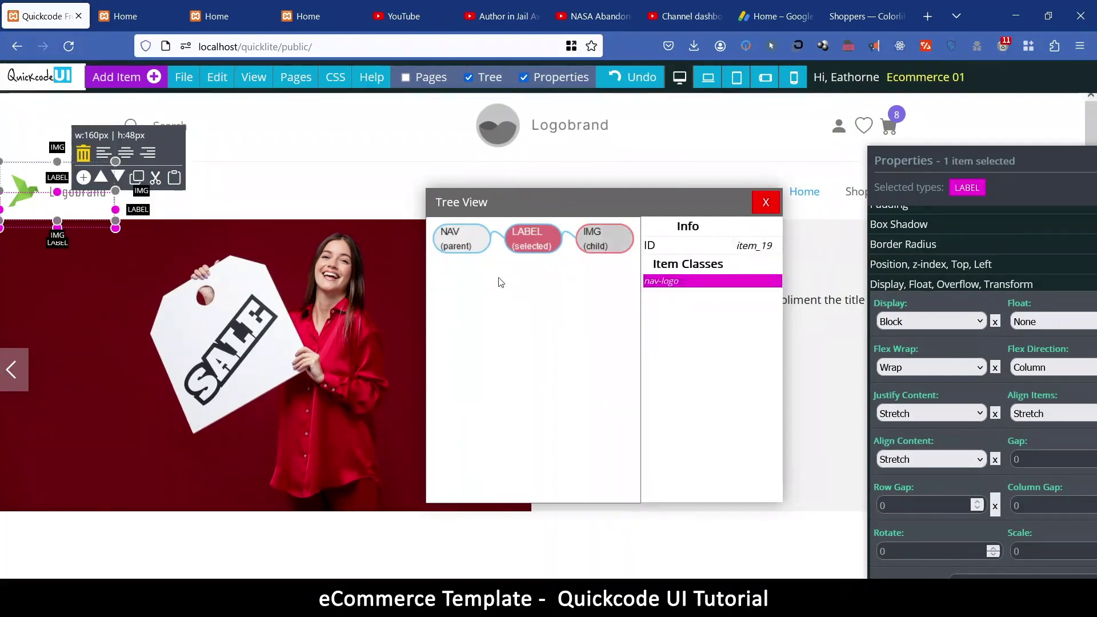
left_click(468, 238)
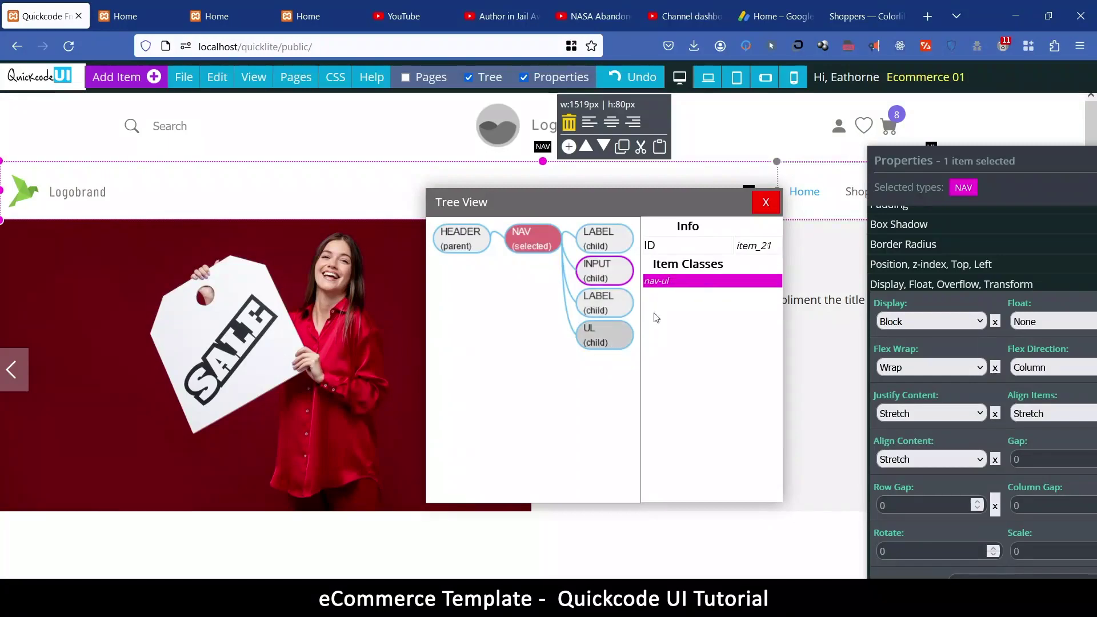
Close the Properties panel and place the Tree View lower so the navigation bar stays clear
left_click(951, 160)
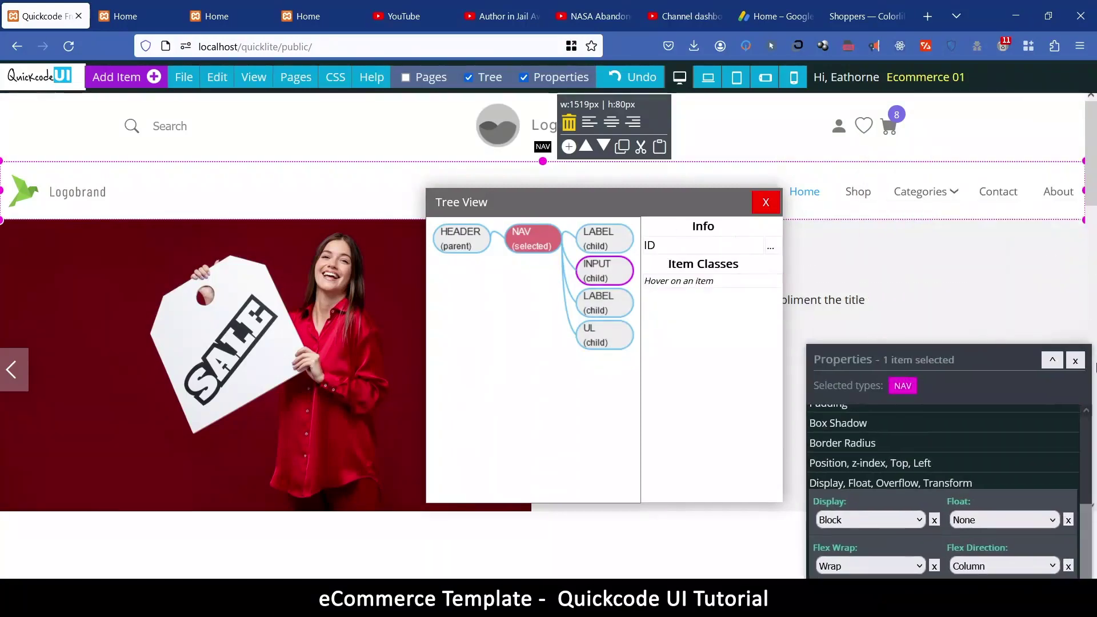
left_click(1075, 361)
left_click_drag(603, 204, 595, 307)
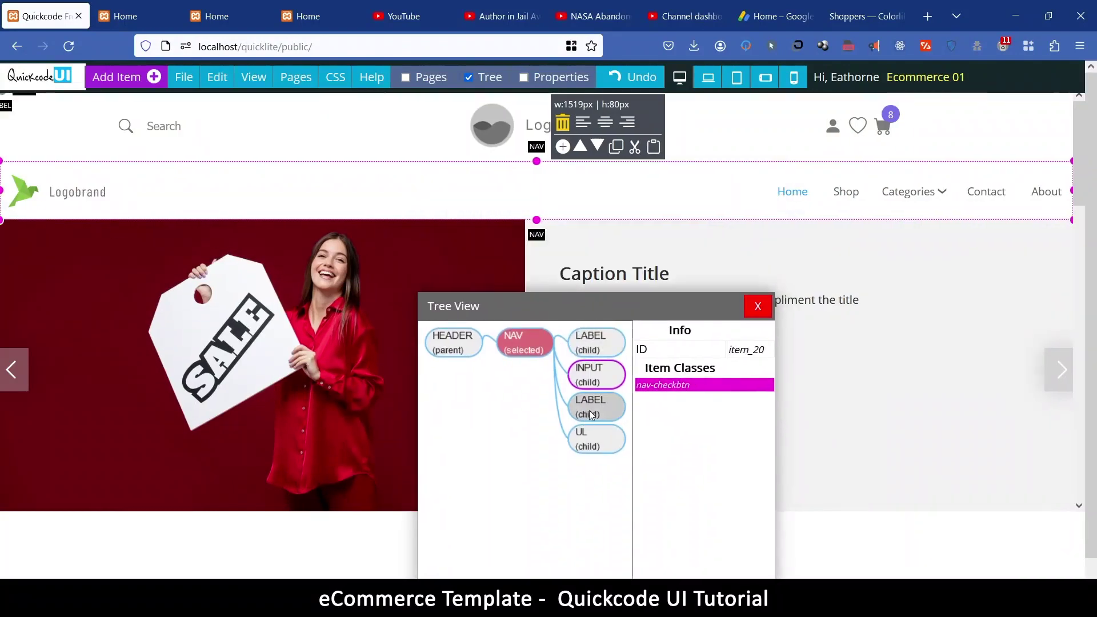
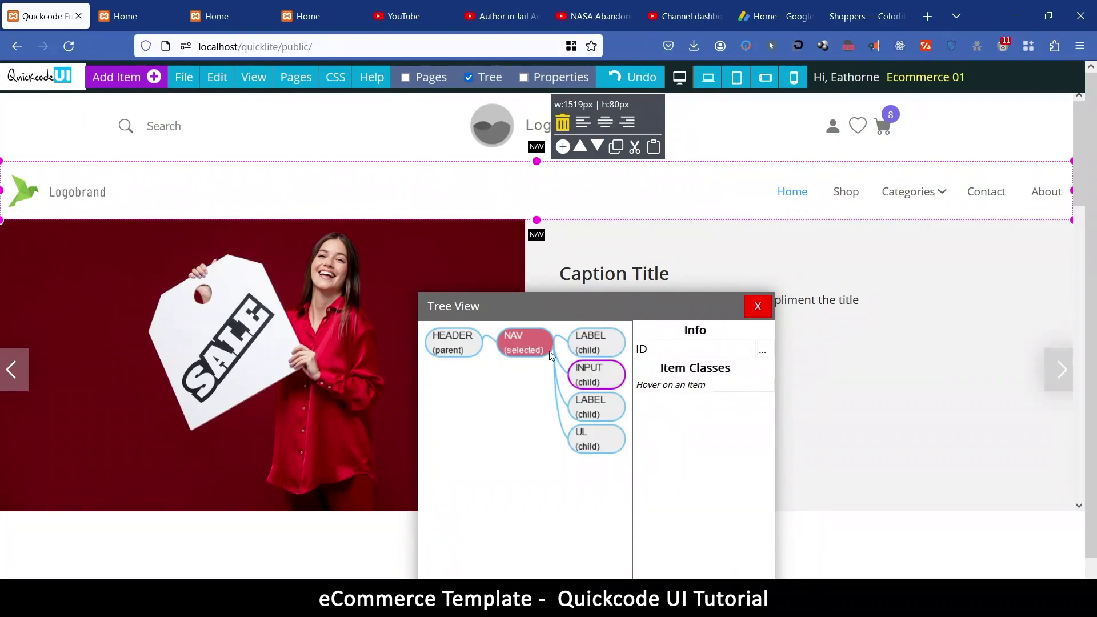
Delete the grey Logobrand image from the centre of the top header section
left_click(72, 191)
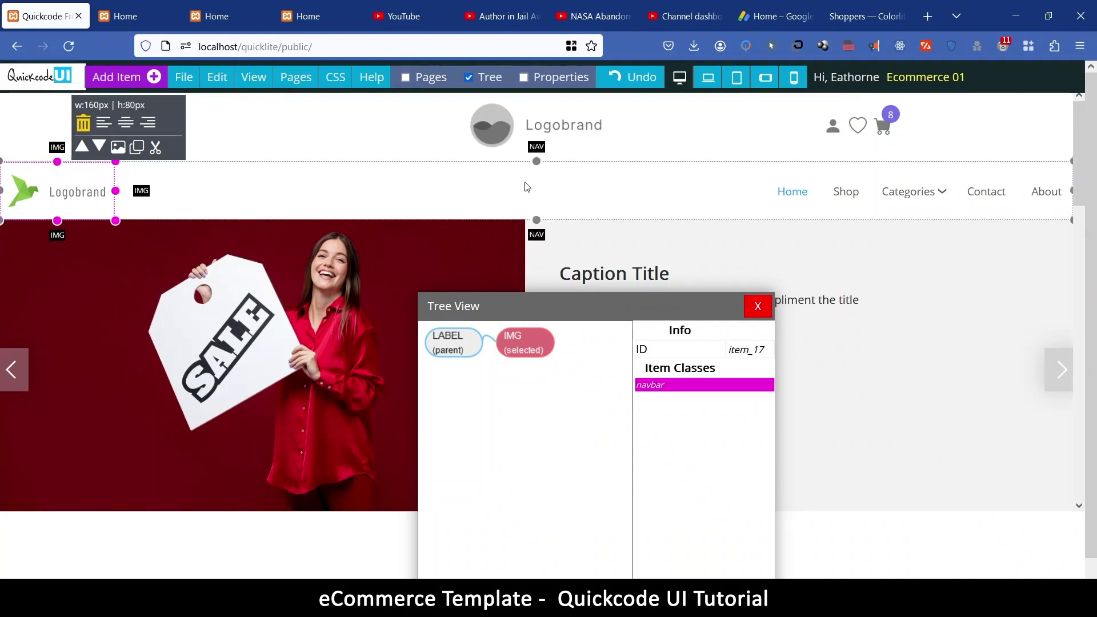
left_click(554, 126)
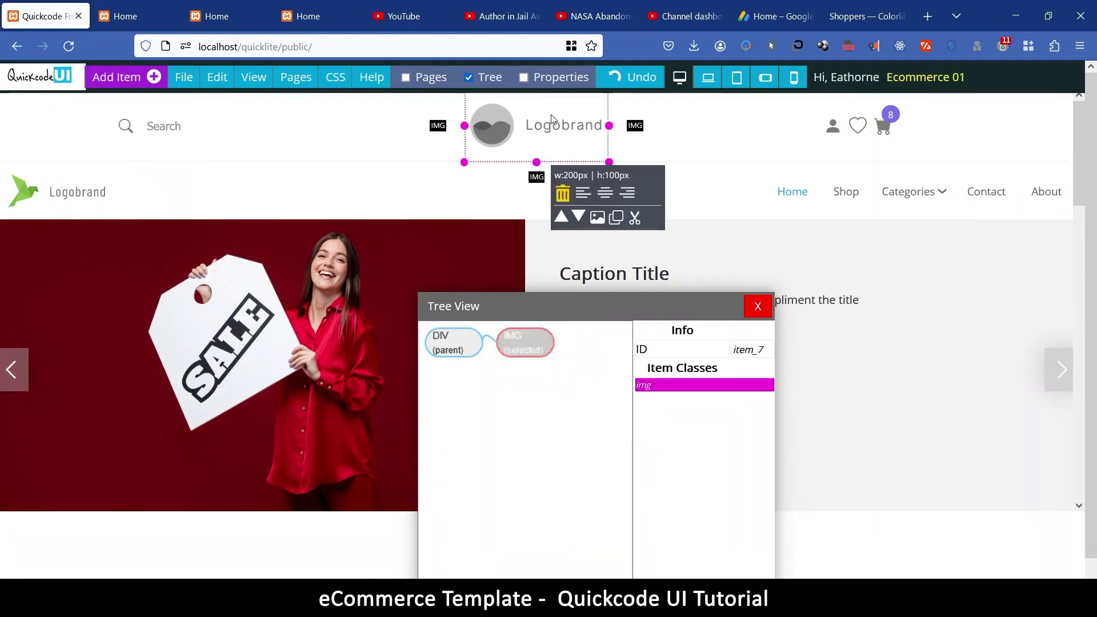
left_click(563, 194)
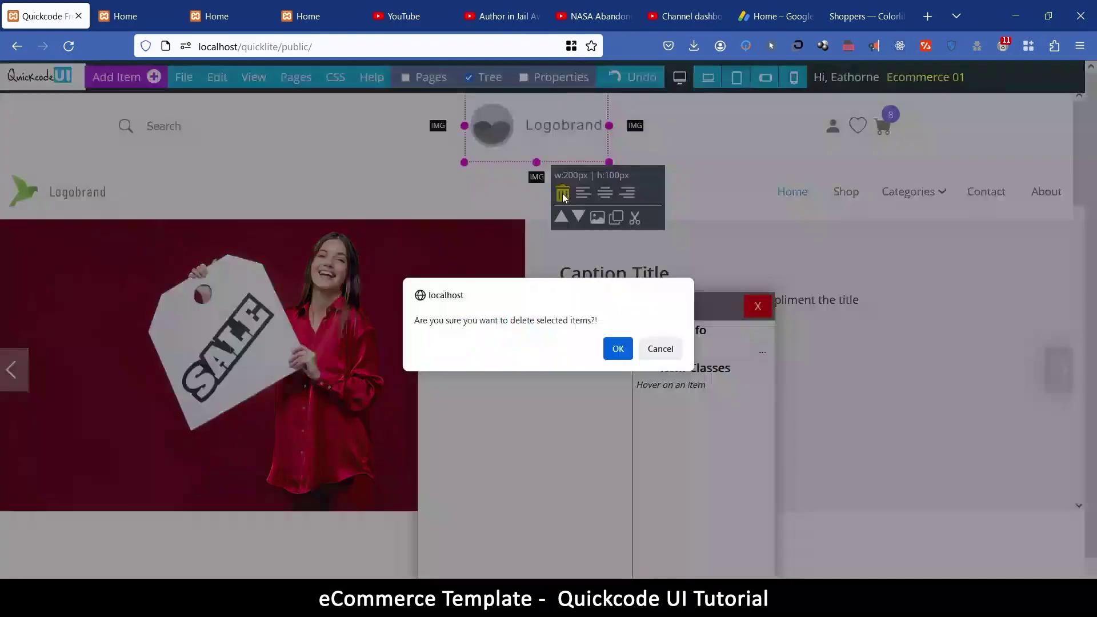
left_click(618, 348)
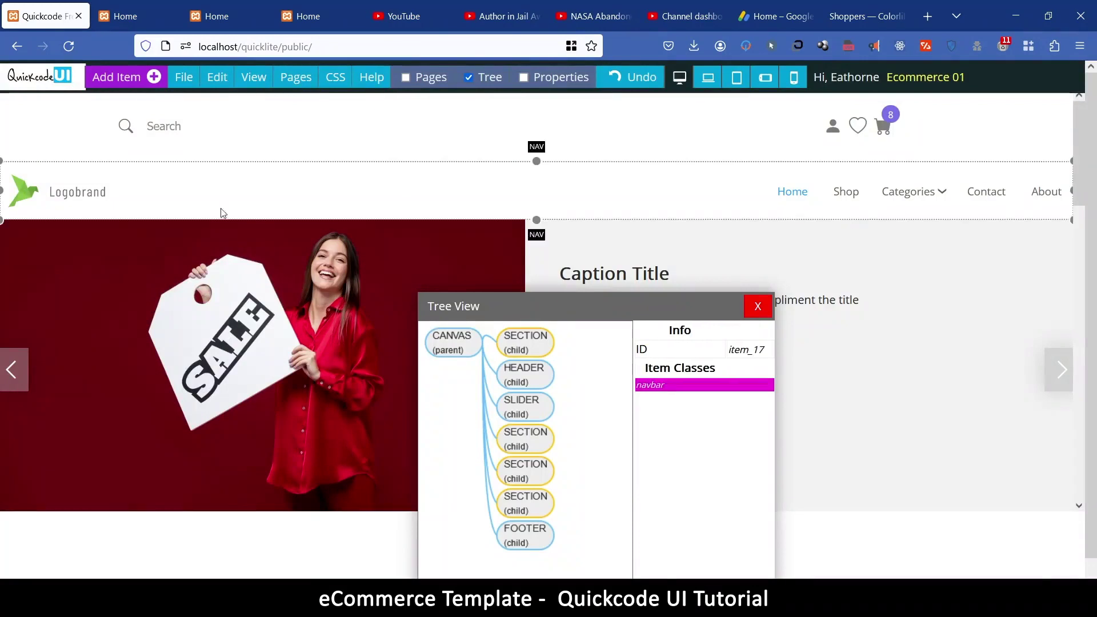
Examine the element tree of the green bird logo image and of the NAV that contains it
left_click(63, 198)
left_click(64, 197)
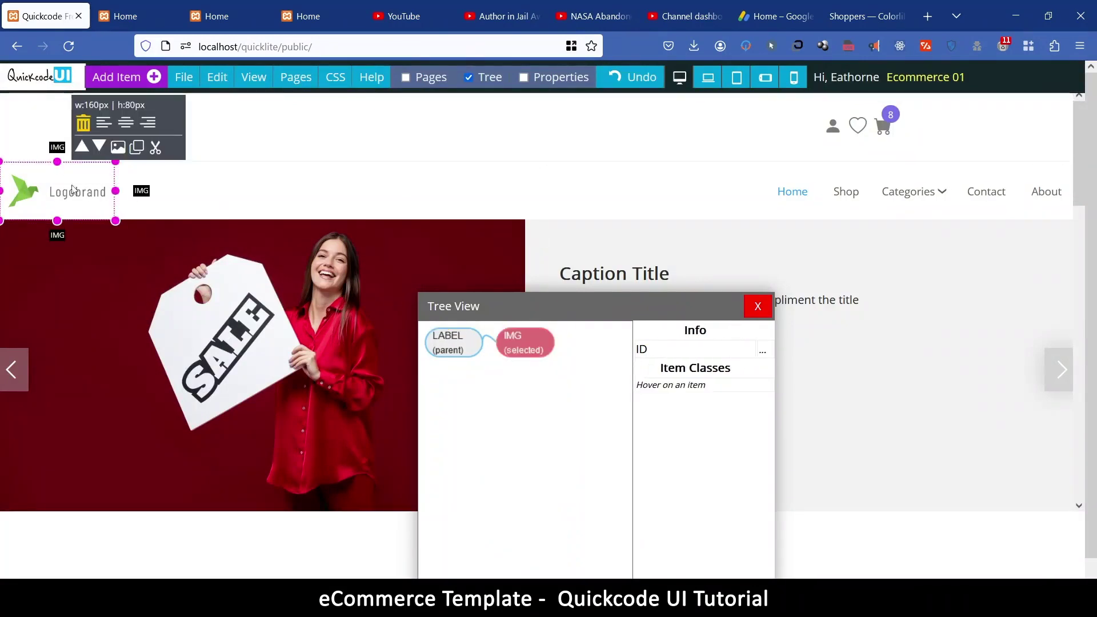
left_click(408, 191)
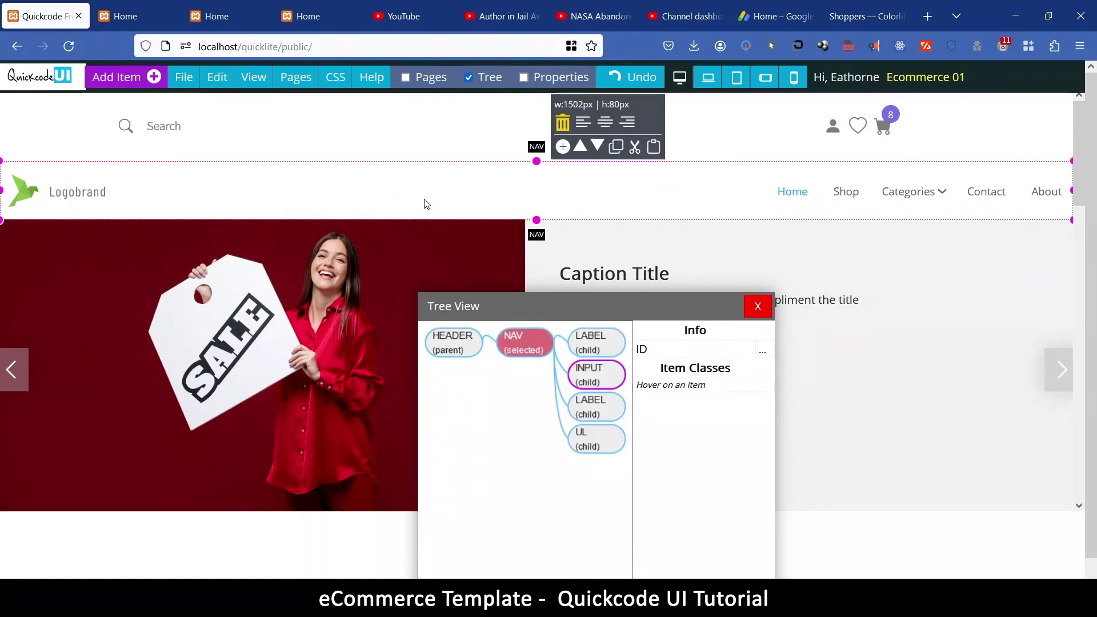
left_click(75, 196)
left_click(621, 206)
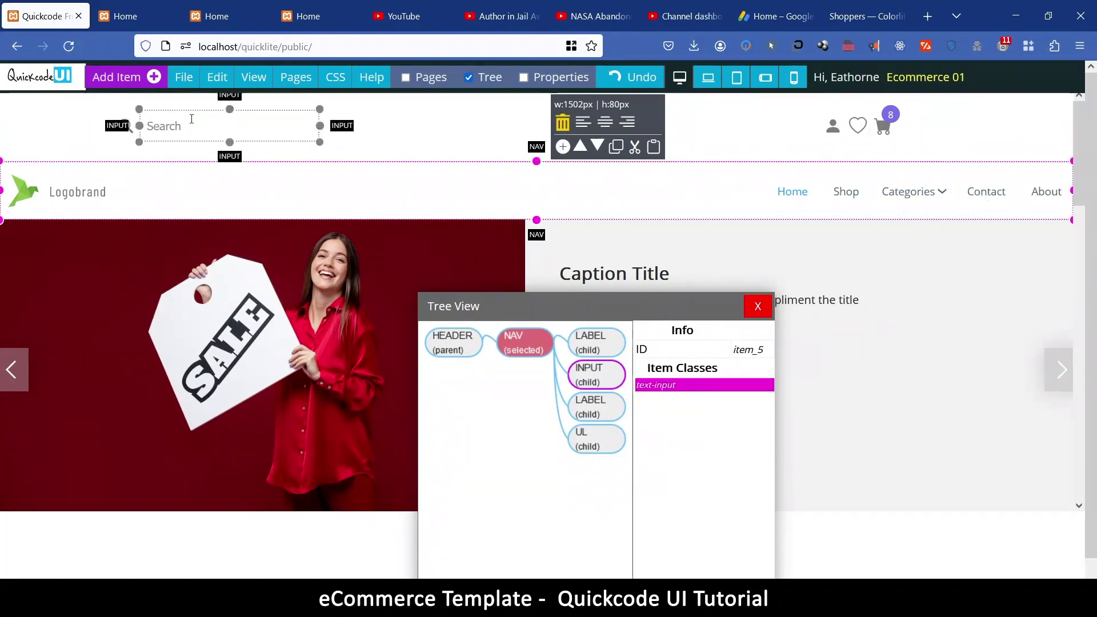
Close the Tree View
left_click(184, 77)
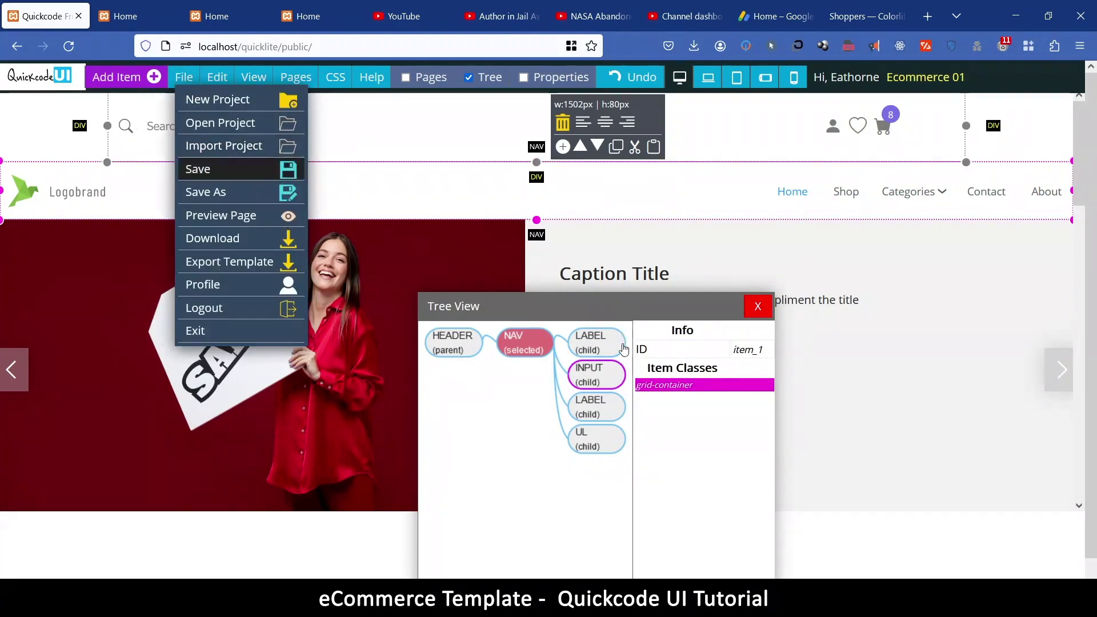
right_click(960, 402)
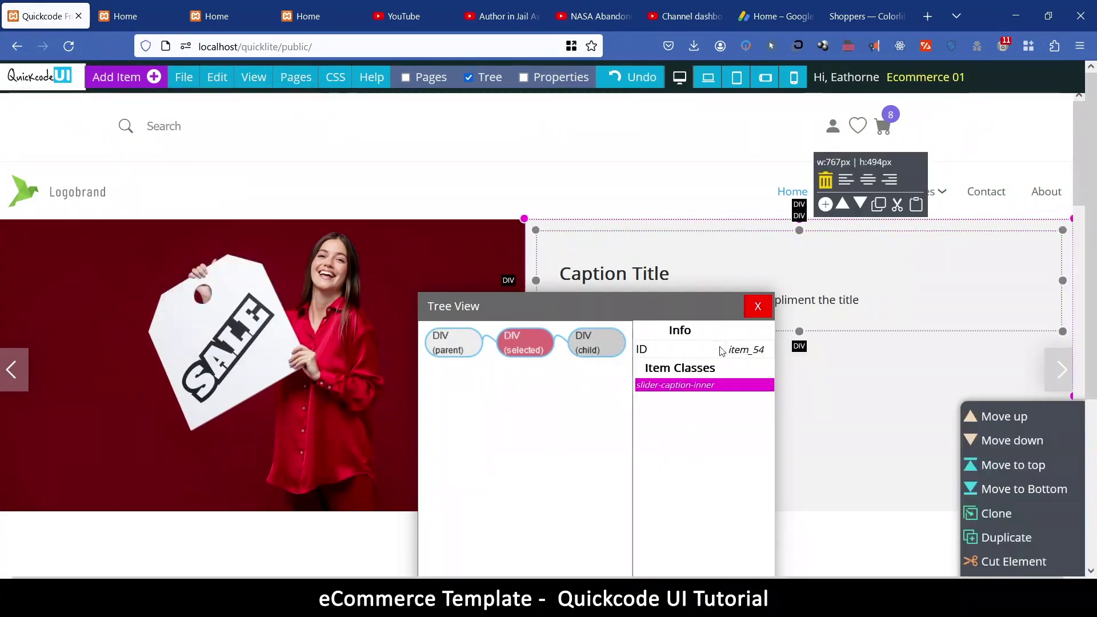
left_click(756, 309)
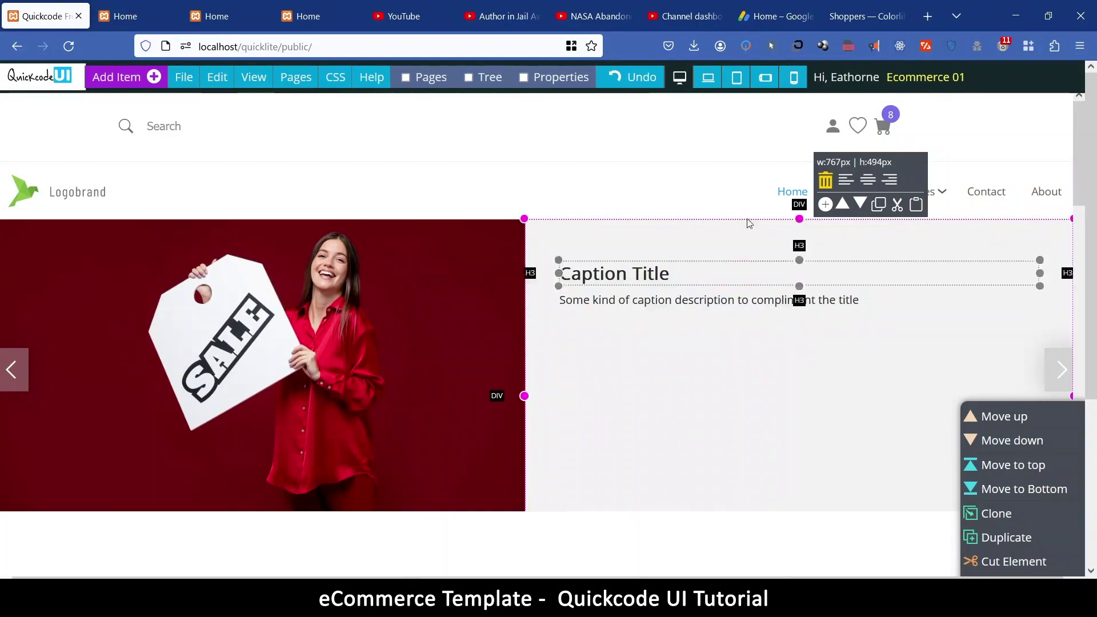
Check the page header in the tablet and laptop layouts, then return to the desktop layout
left_click(738, 82)
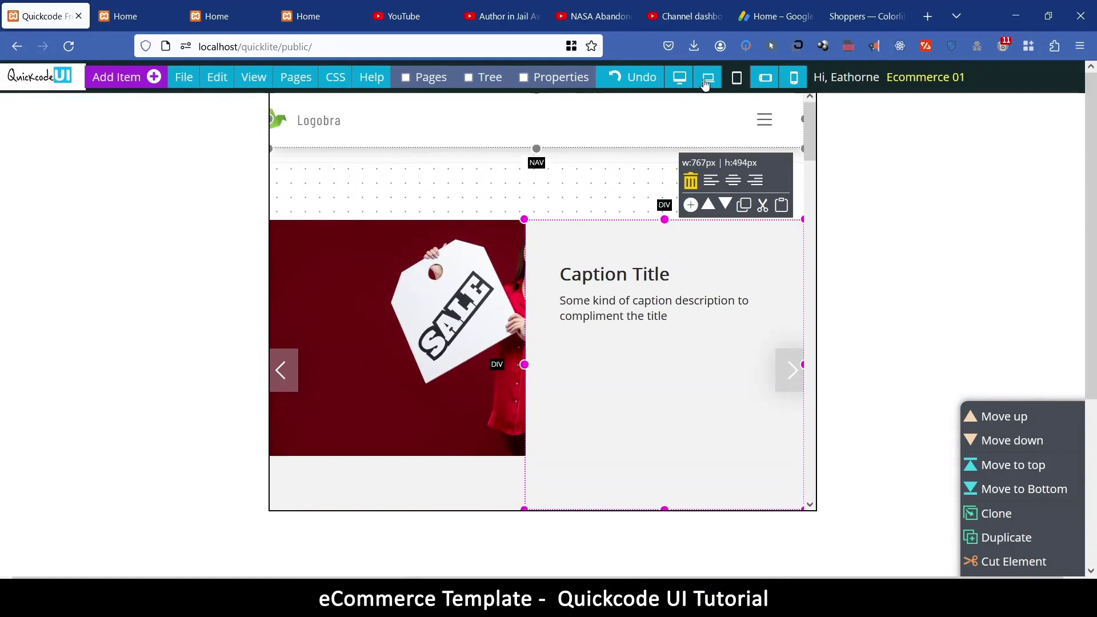
left_click(707, 79)
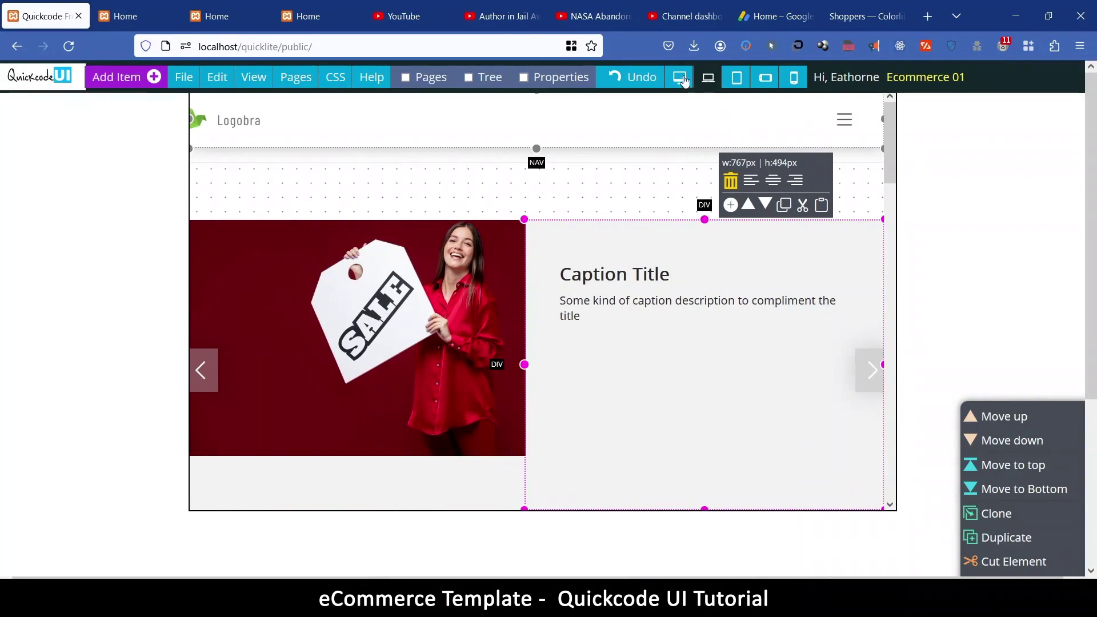
left_click(681, 79)
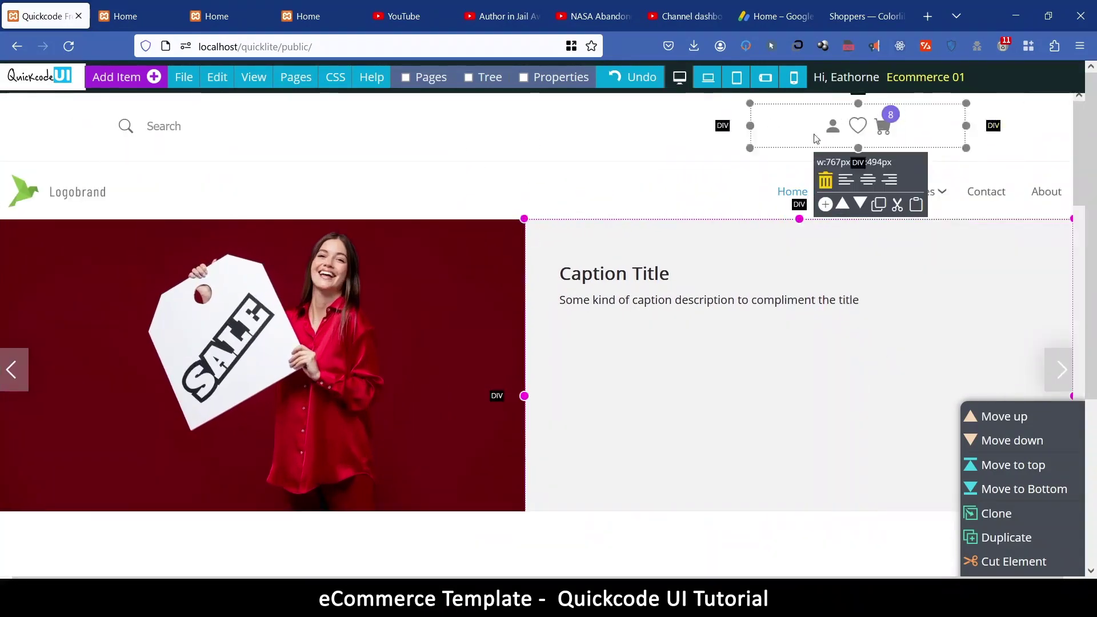
Select the top header section, switch to the laptop layout and show its properties beside the header
left_click(31, 157)
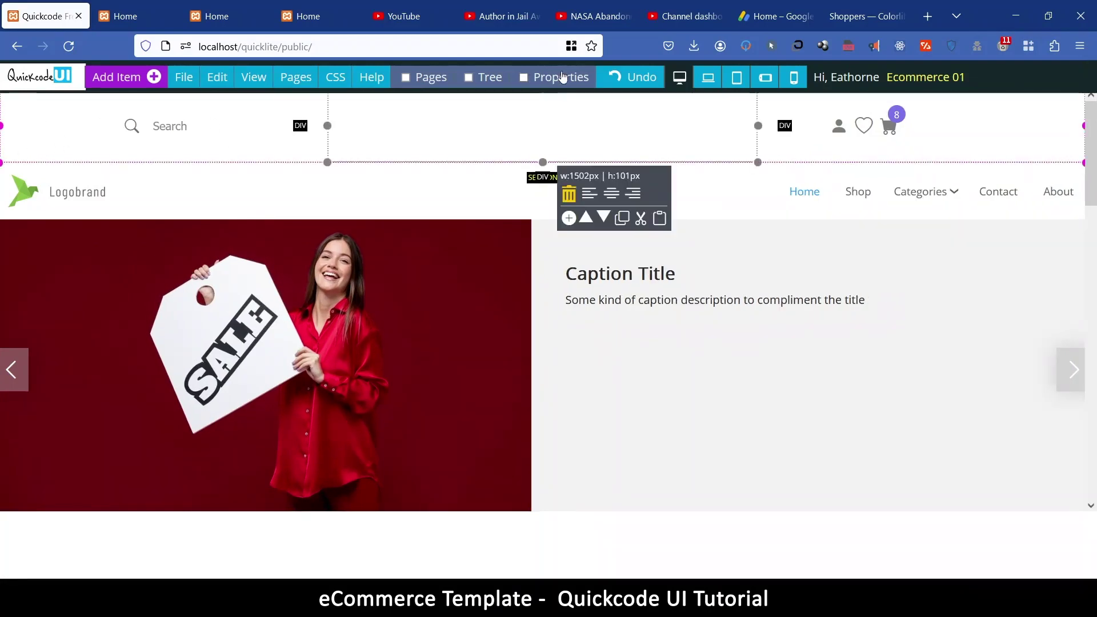
left_click(710, 80)
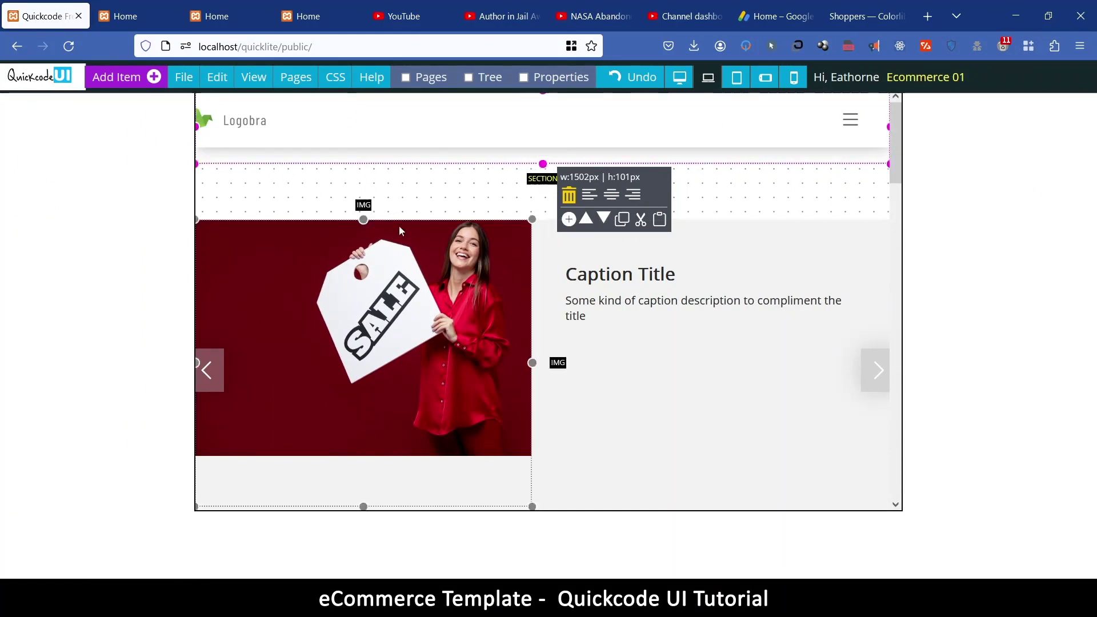
left_click(557, 79)
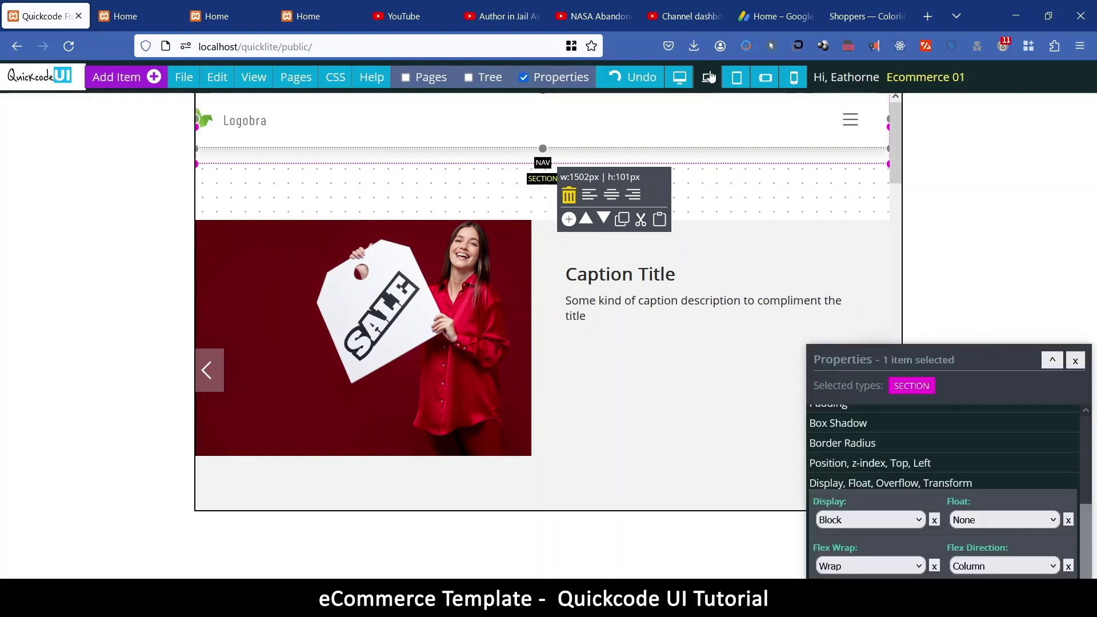
left_click_drag(871, 343, 805, 184)
scroll(814, 372, "up", 5)
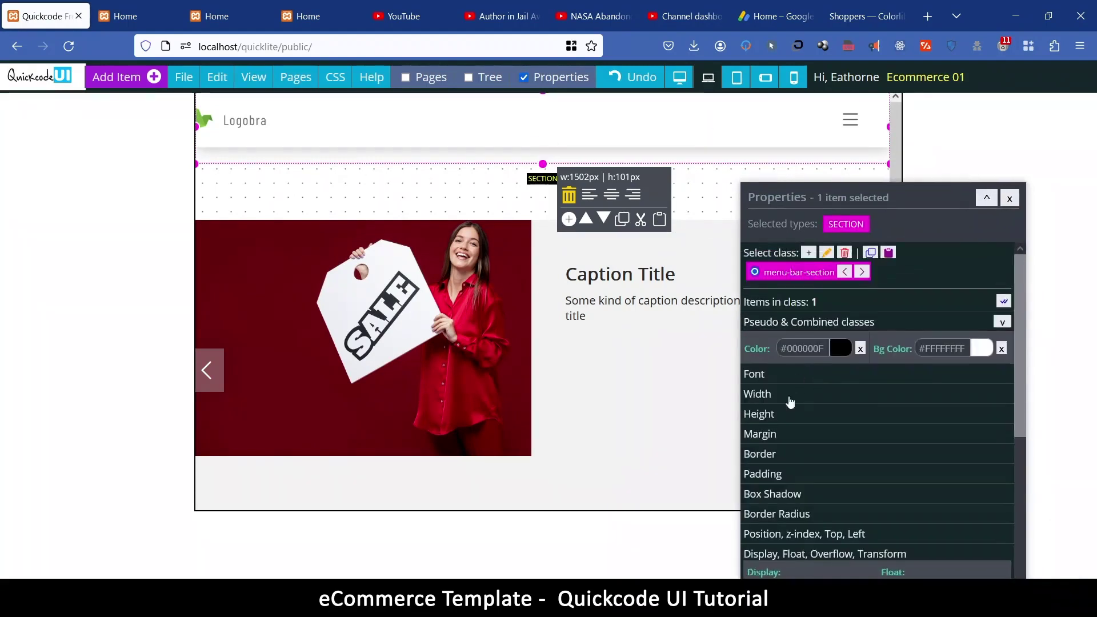
Set the menu-bar-section's top margin to 81 px so it sits directly below the navigation bar in the laptop layout
left_click(760, 434)
scroll(807, 421, "down", 5)
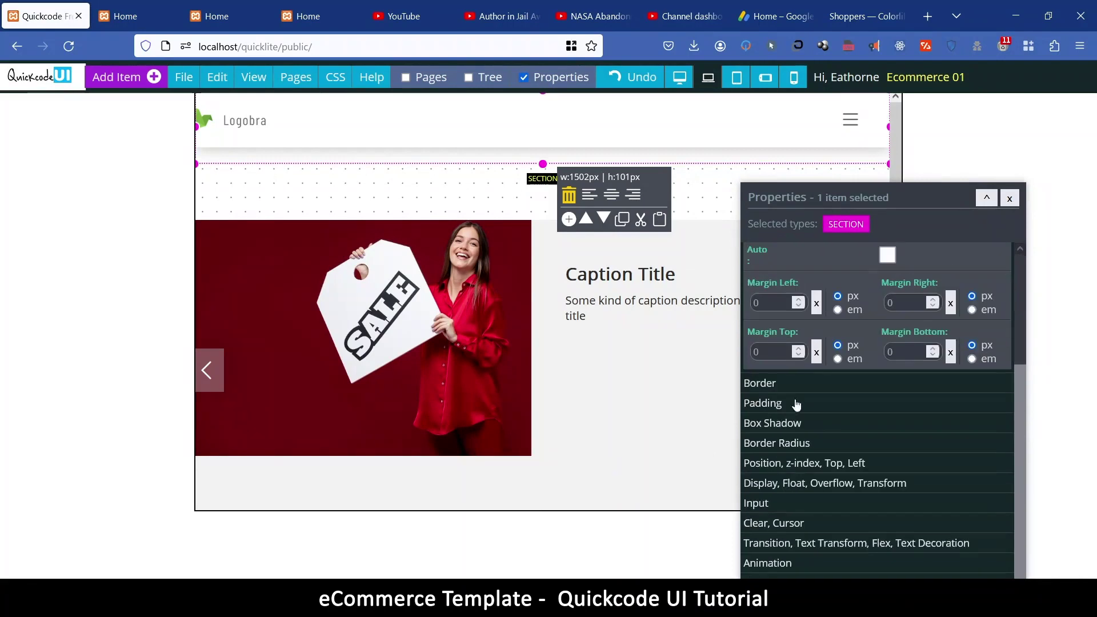
left_click(799, 348)
left_click(799, 348)
left_click(799, 348)
left_click(799, 348)
left_click(799, 348)
left_click(798, 348)
left_click(773, 359)
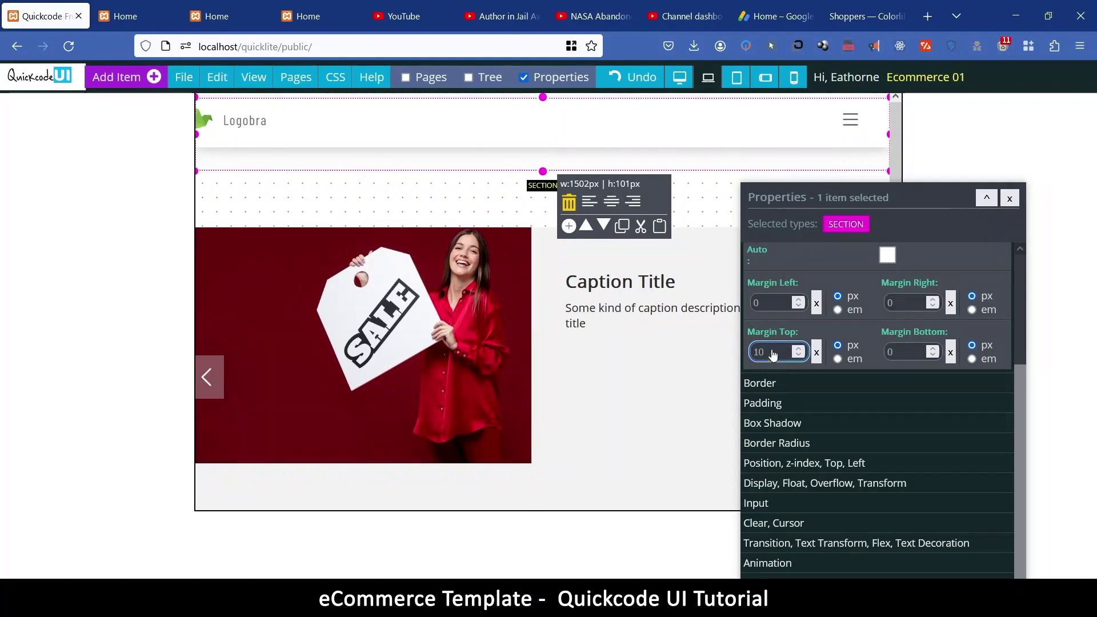
type("0")
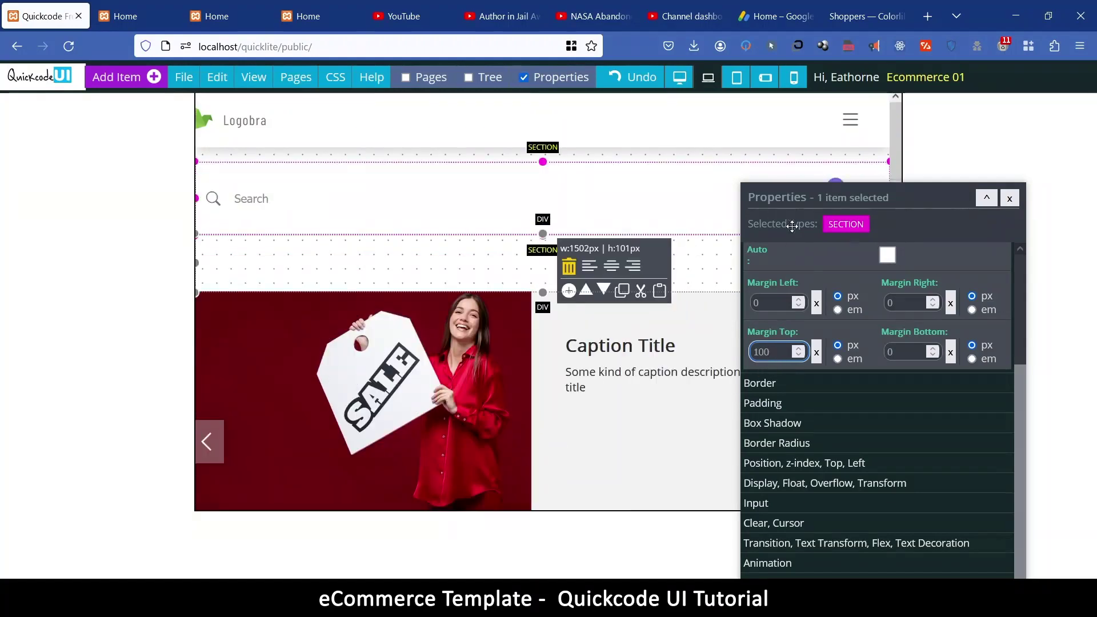
left_click_drag(797, 212, 816, 265)
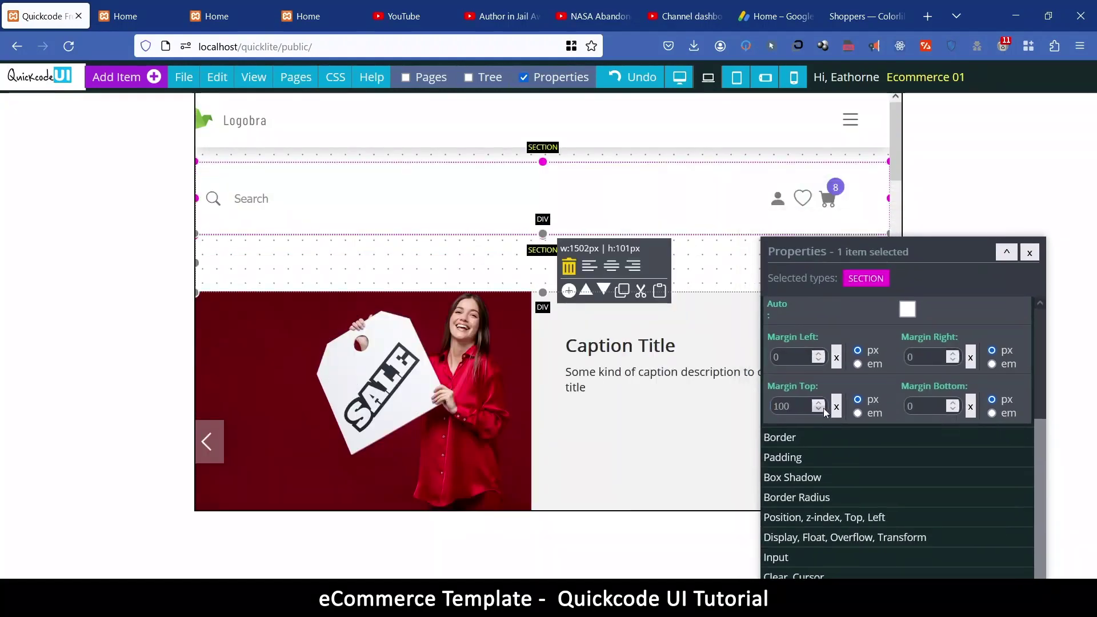
left_click(819, 409)
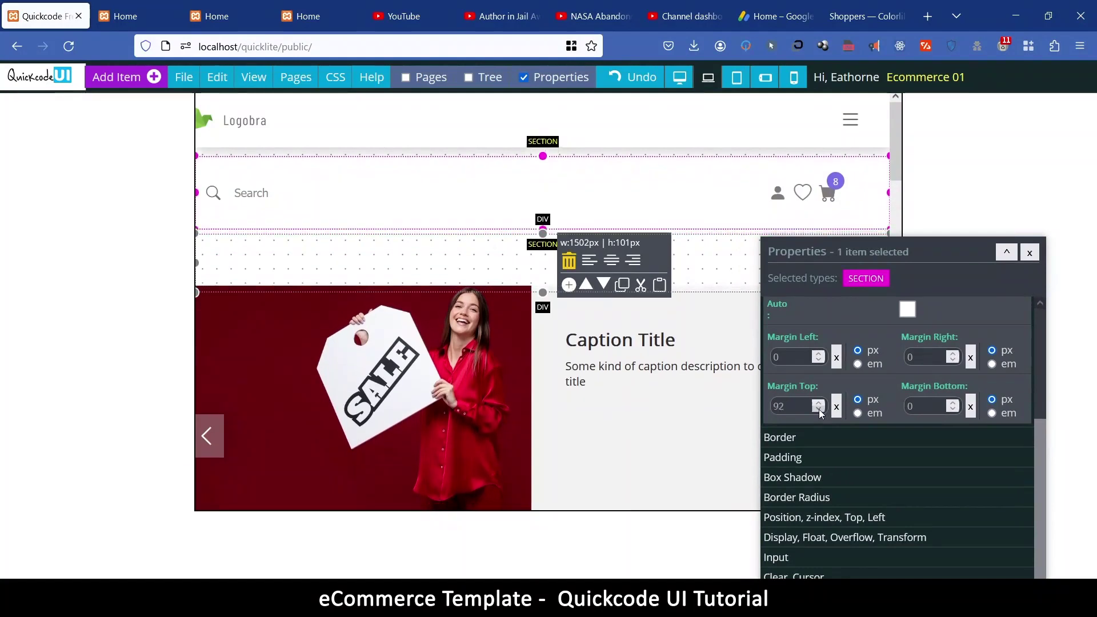
left_click(819, 409)
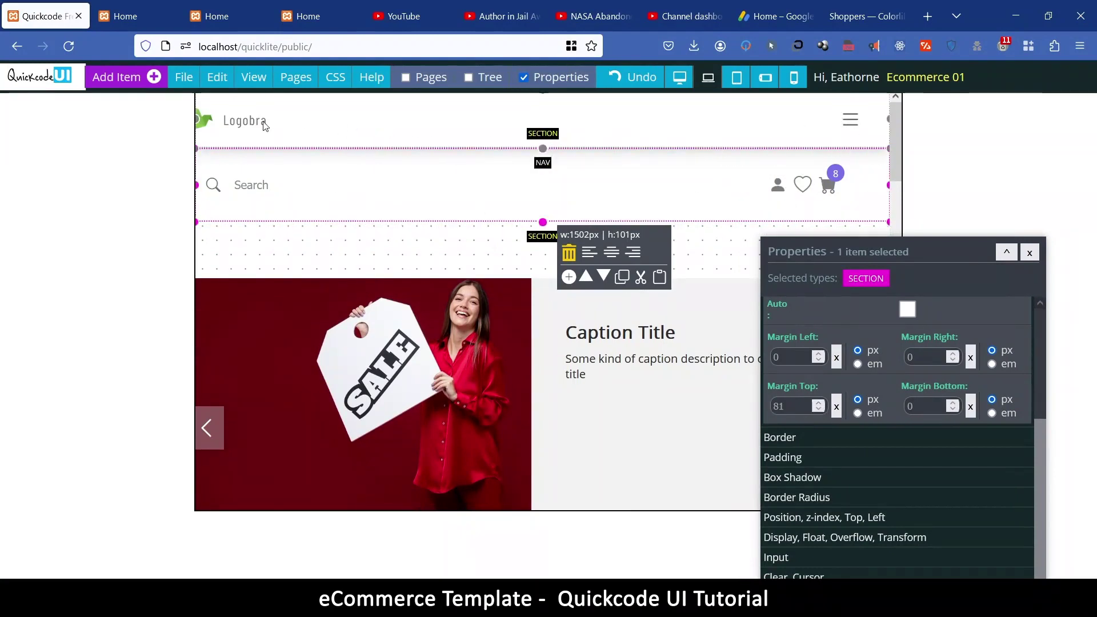
Select the green bird logo image and compare its width and other styles between the laptop and desktop layouts
left_click(246, 125)
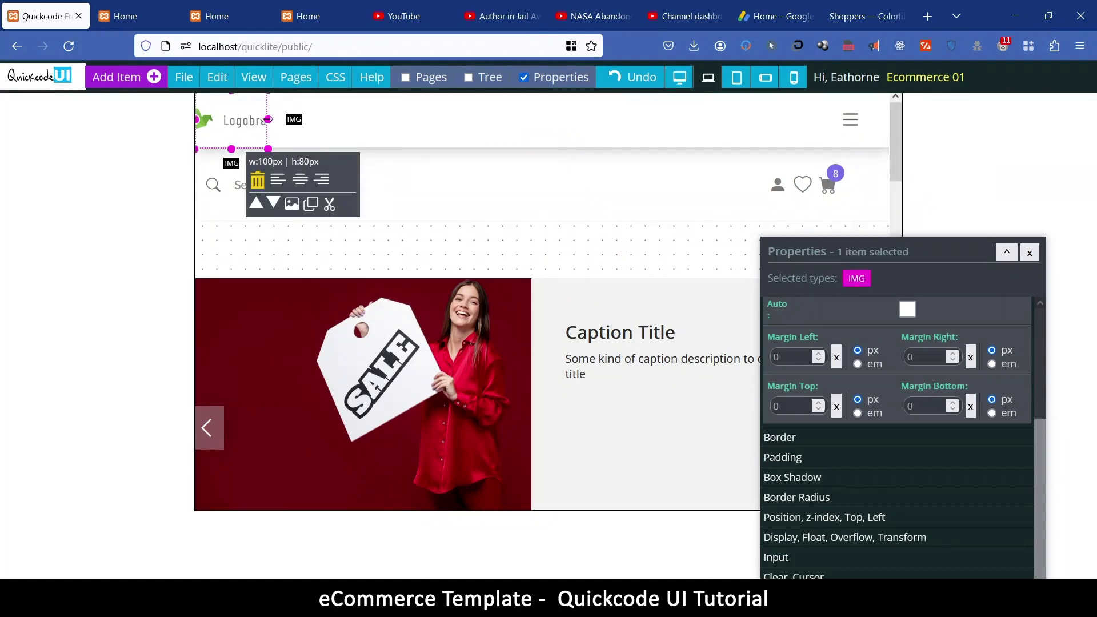
scroll(831, 500, "up", 3)
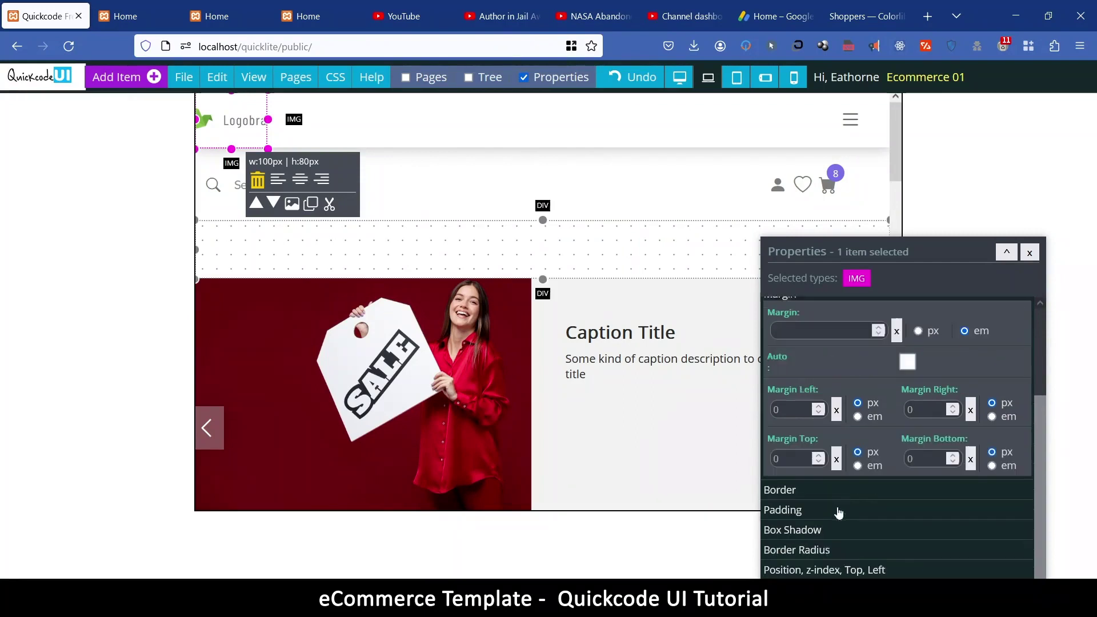
left_click(799, 367)
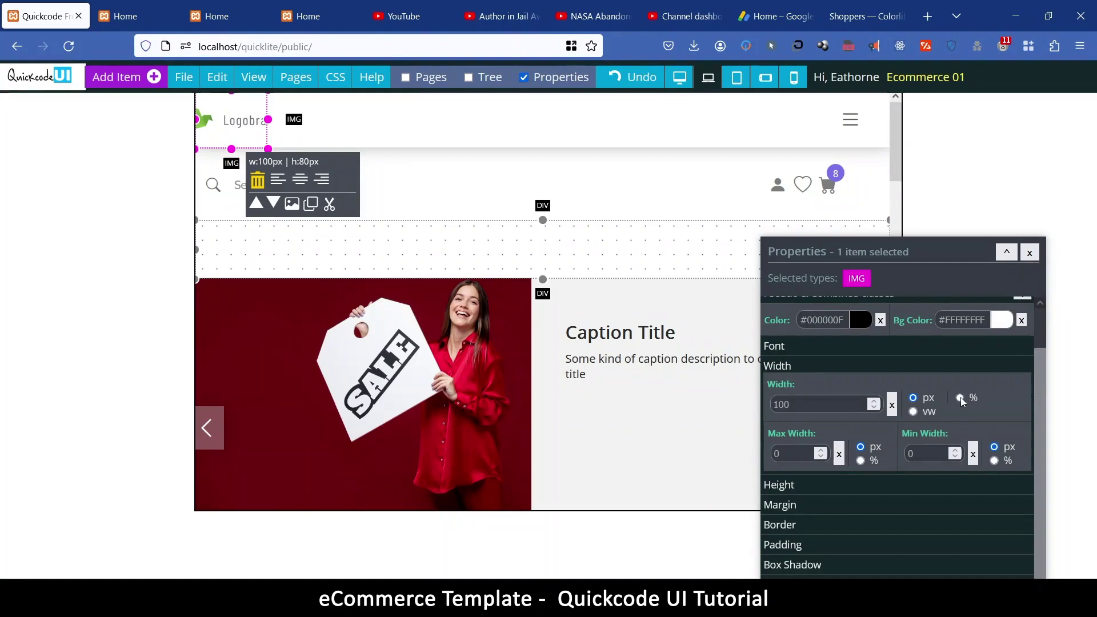
scroll(875, 403, "down", 8)
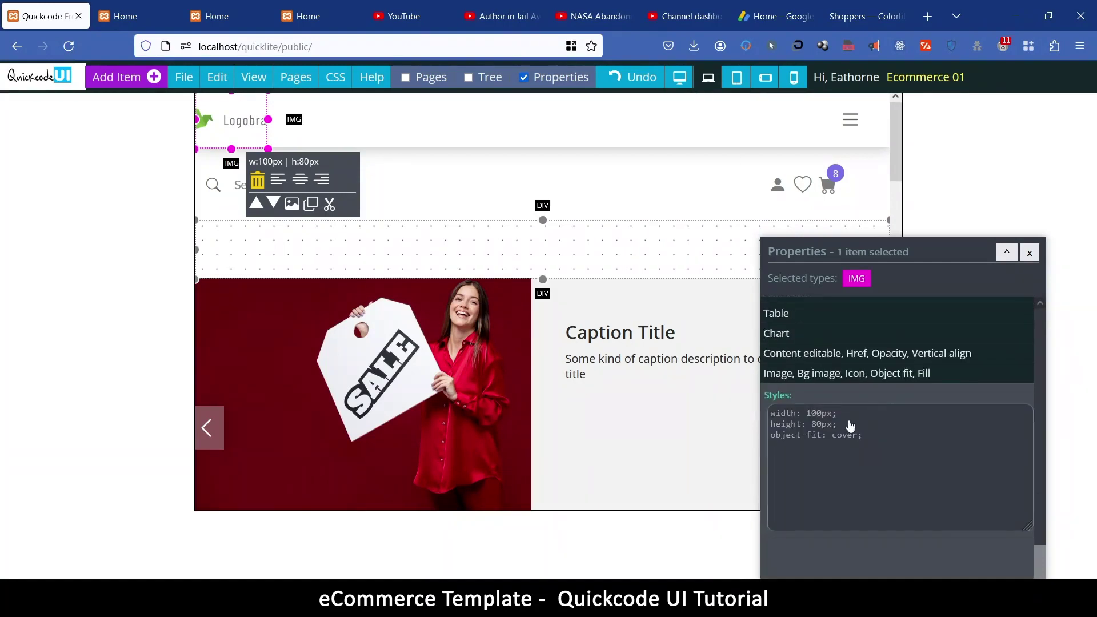
left_click(679, 78)
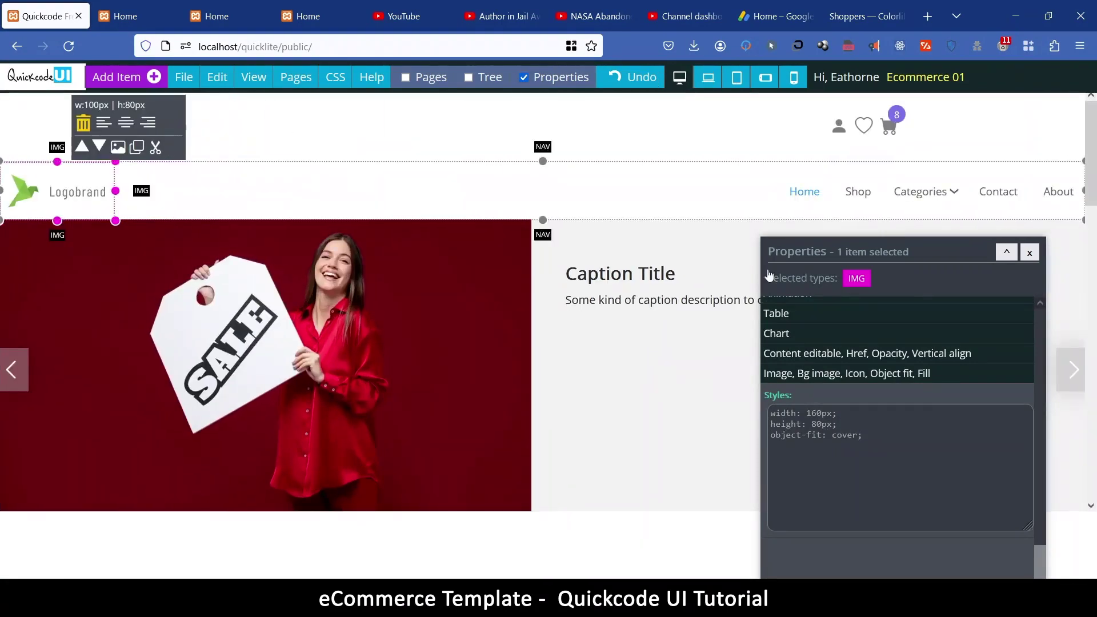
left_click(708, 78)
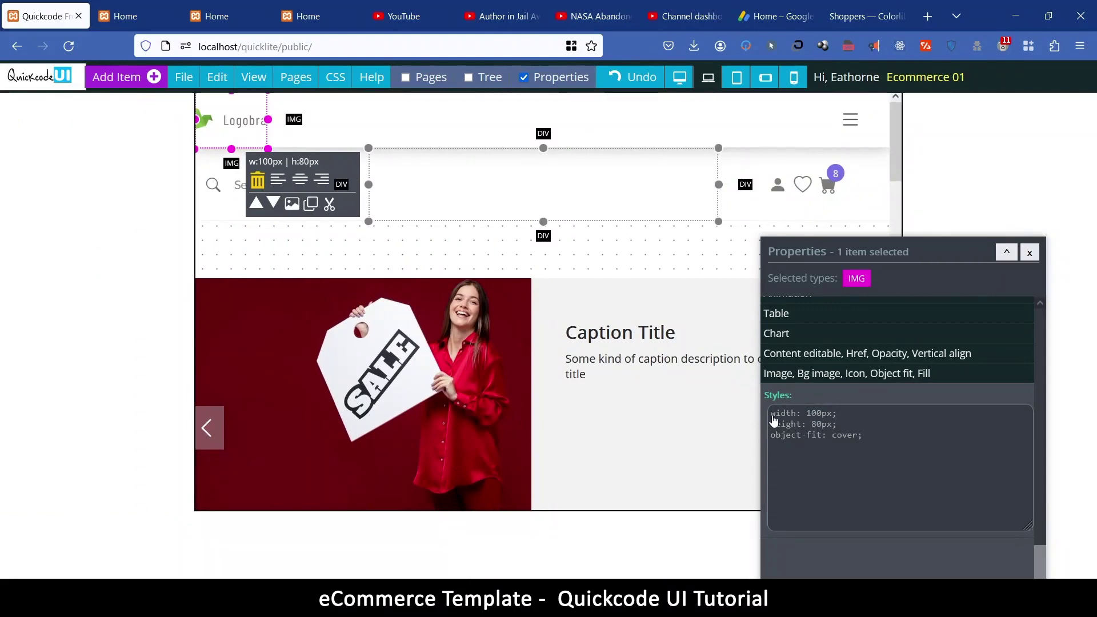
Remove the logo image's width: 100px declaration in the laptop layout and check the logo in the phone and desktop layouts
left_click_drag(774, 420, 861, 419)
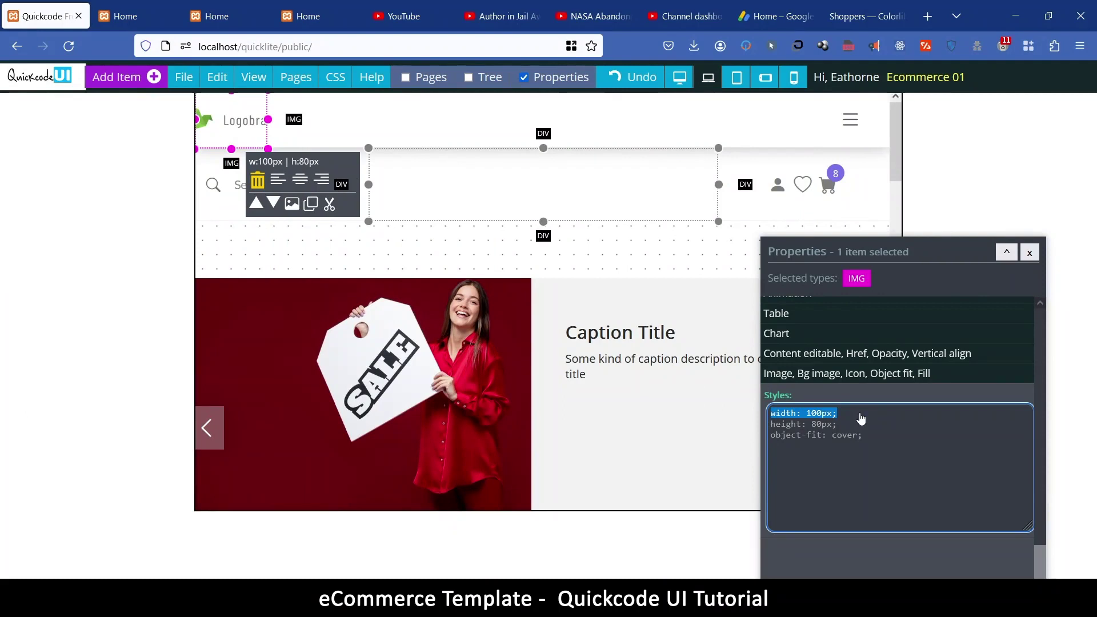
key("BackSpace")
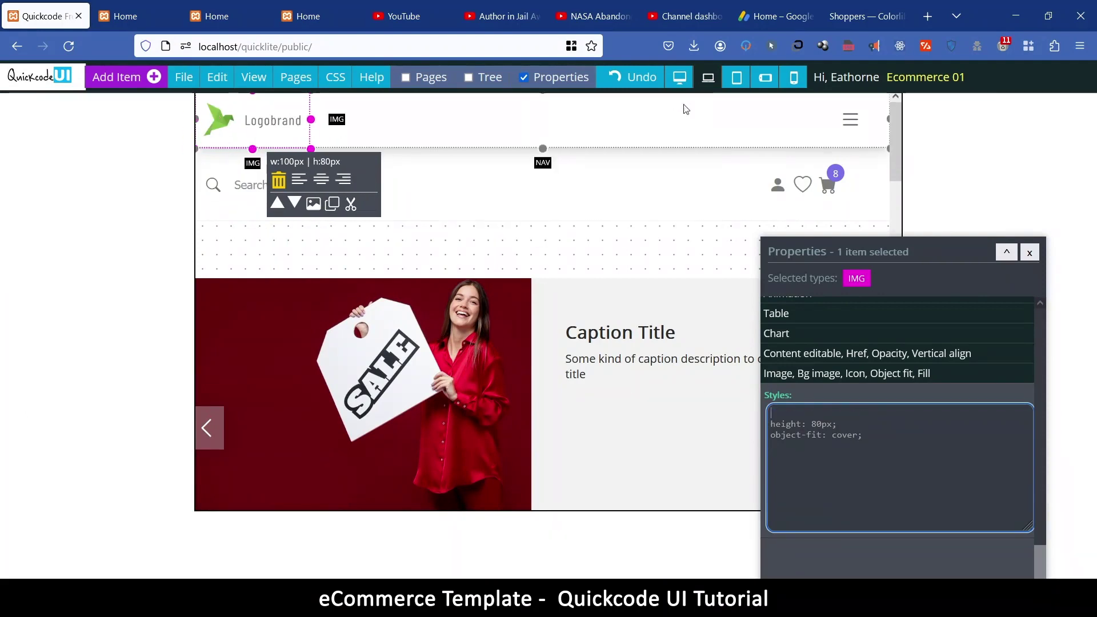
left_click(793, 80)
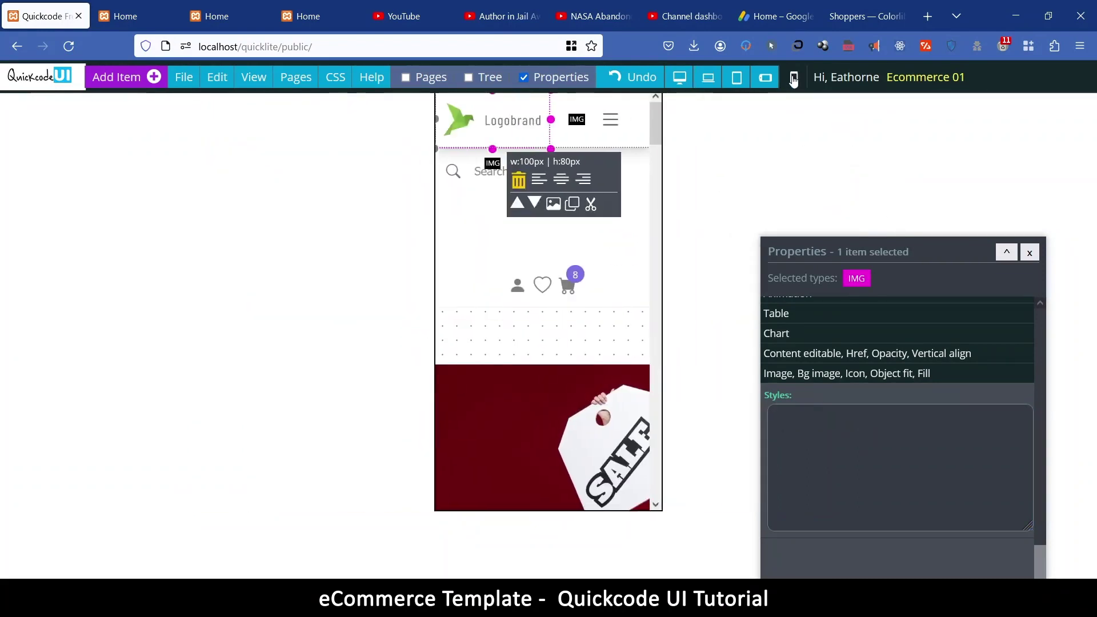
left_click(684, 81)
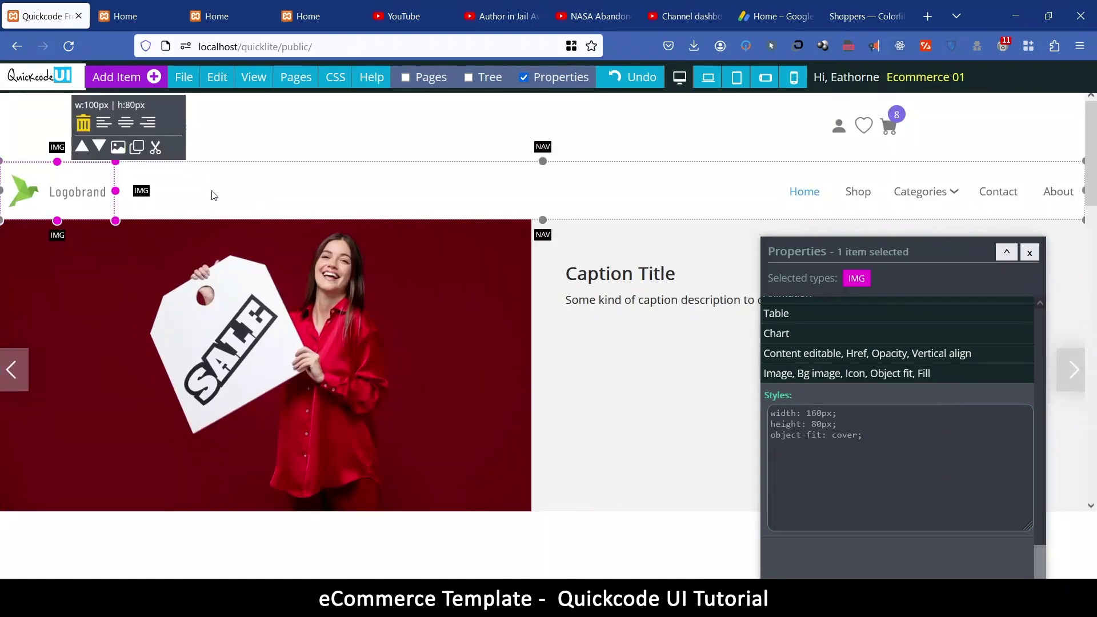
left_click(1031, 254)
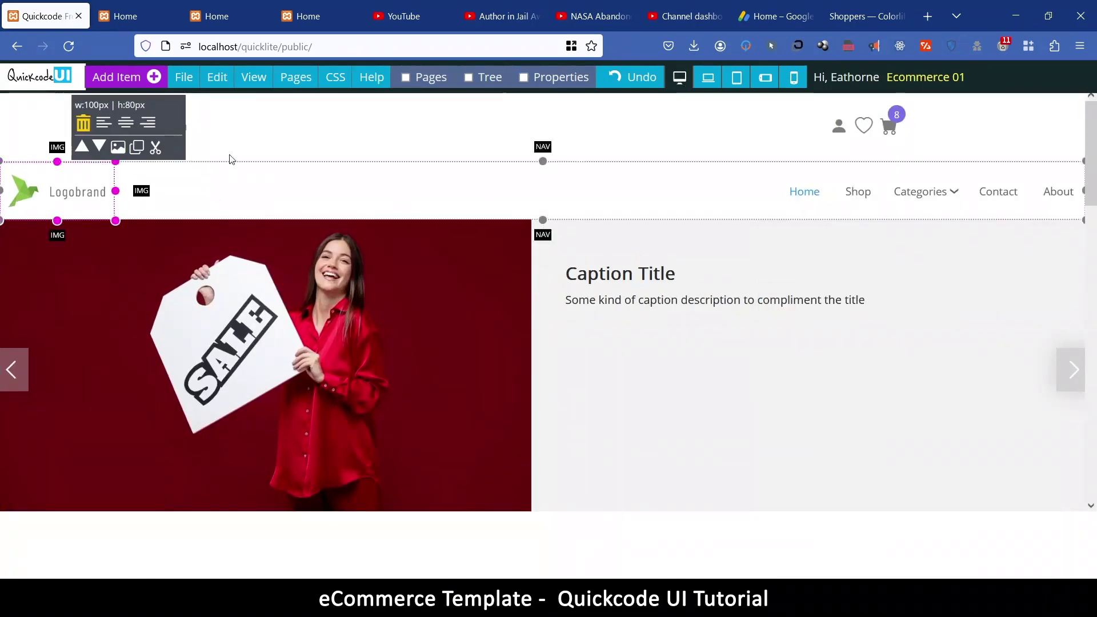
Preview the home page in a new browser tab
left_click(183, 77)
left_click(232, 219)
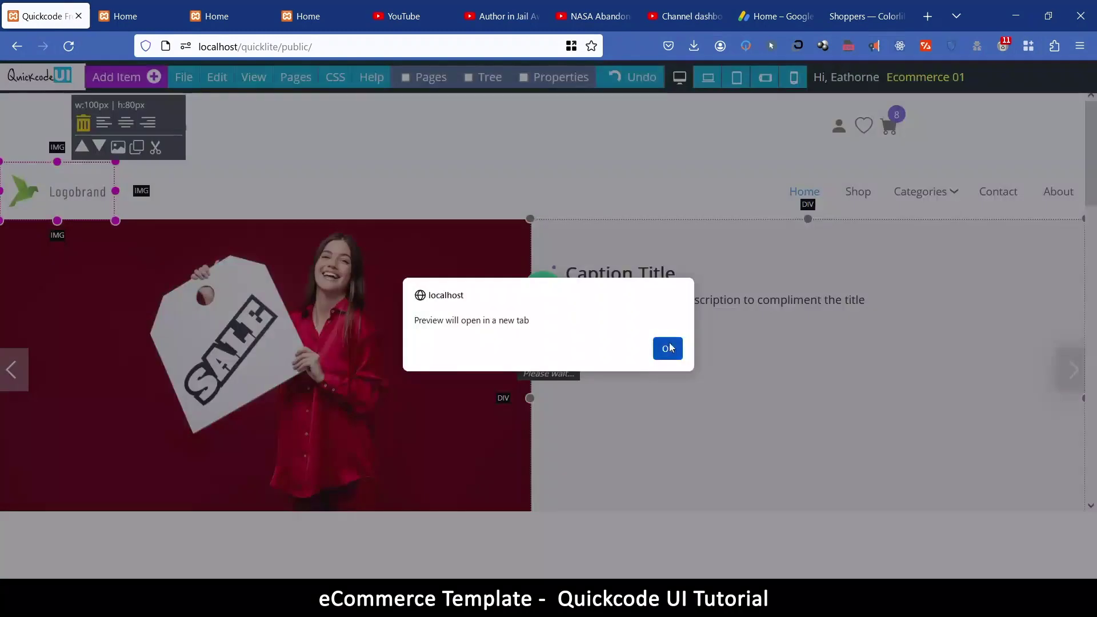
left_click(665, 349)
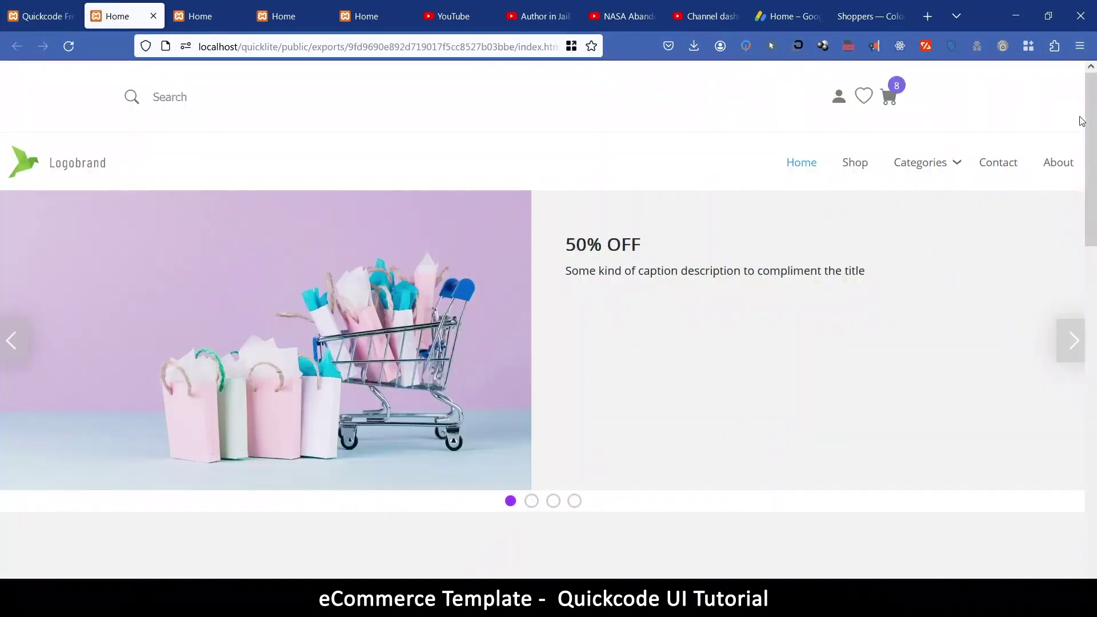
Show the previewed page in Responsive Design Mode and resize its viewport to 978 × 699
left_click(1084, 46)
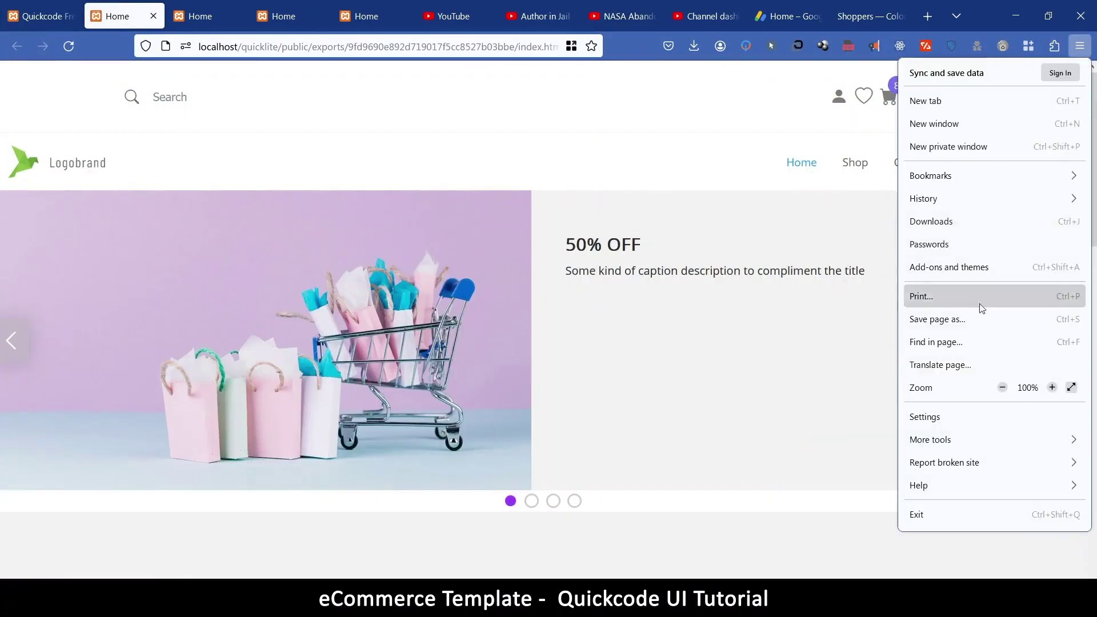
left_click(965, 437)
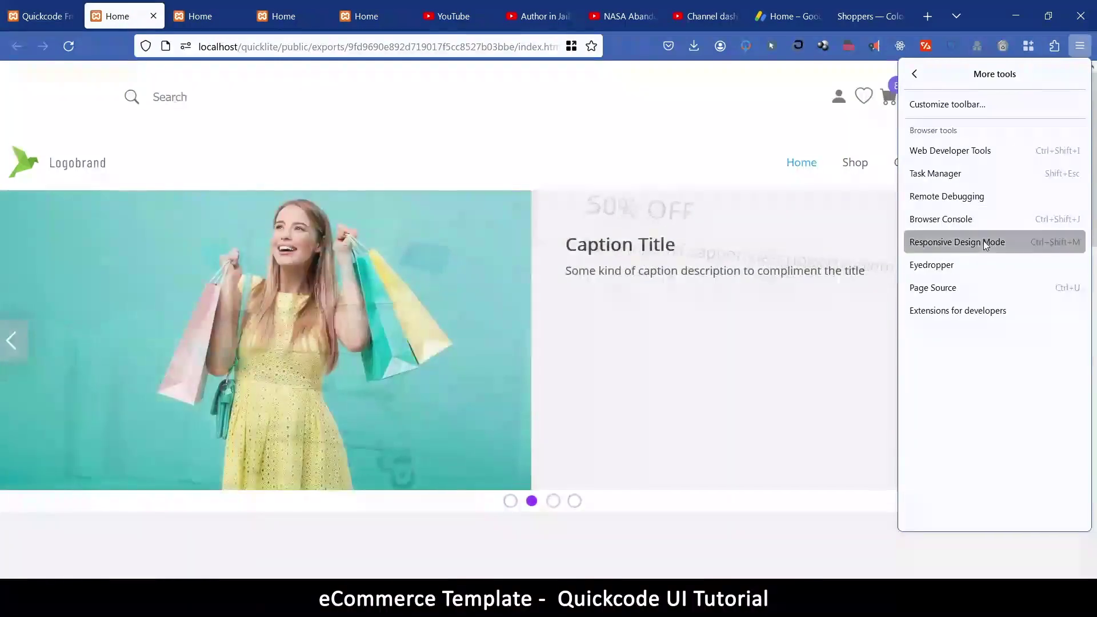
left_click(983, 241)
mouse_move(904, 277)
left_mouse_down()
mouse_move(951, 287)
mouse_move(986, 280)
mouse_move(897, 297)
left_mouse_up()
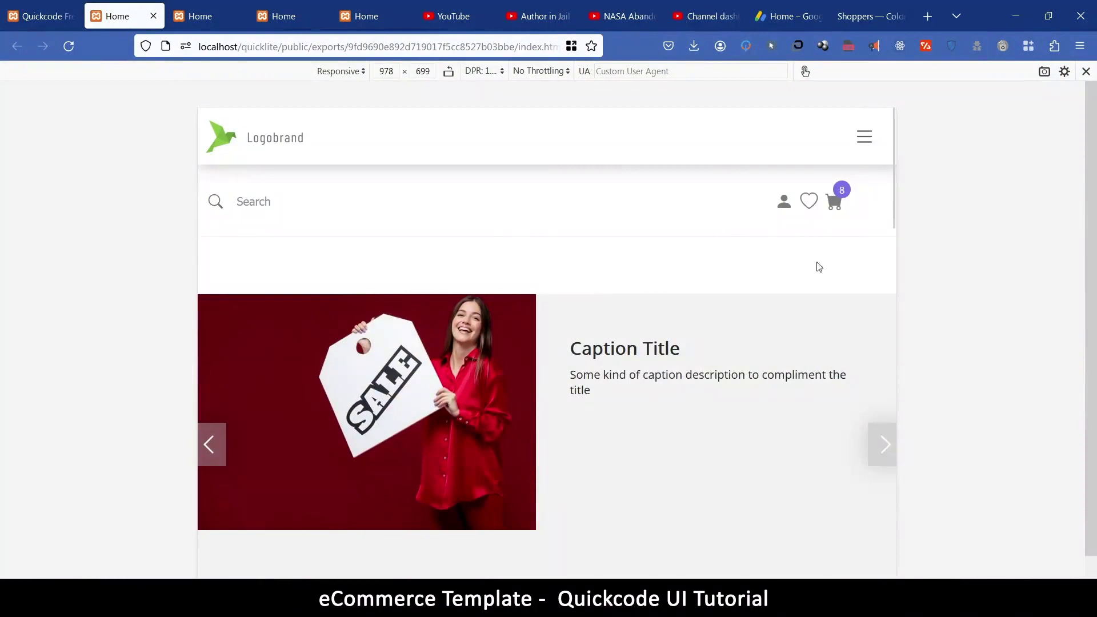
Review the narrow preview down to the footer, page the product slider to its end, and leave the responsive view
scroll(658, 290, "down", 5)
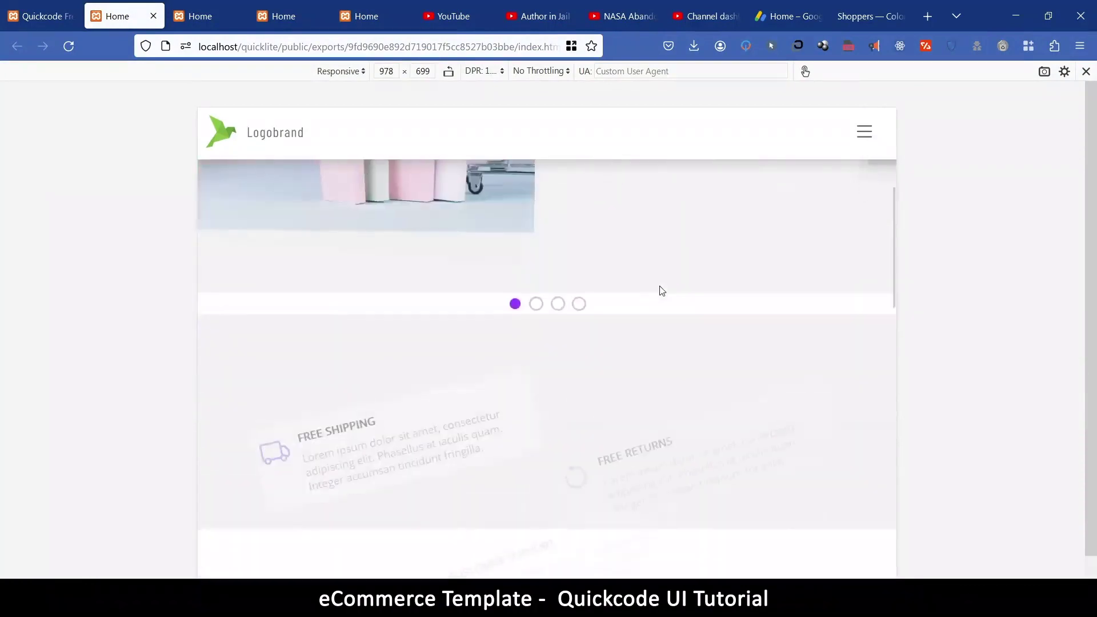
scroll(659, 292, "down", 4)
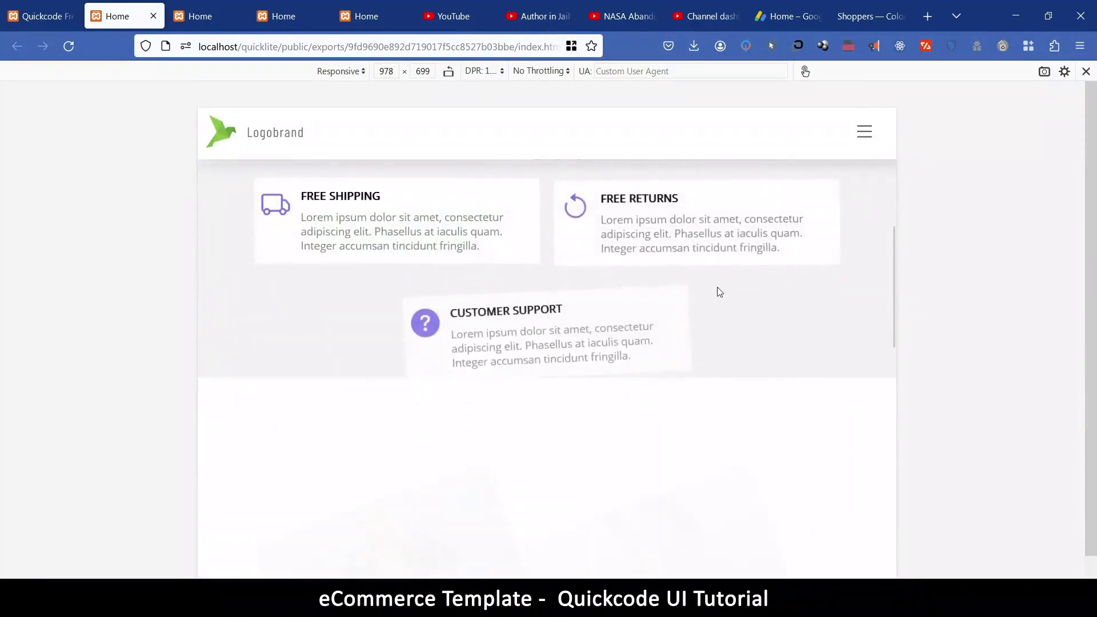
scroll(719, 292, "down", 5)
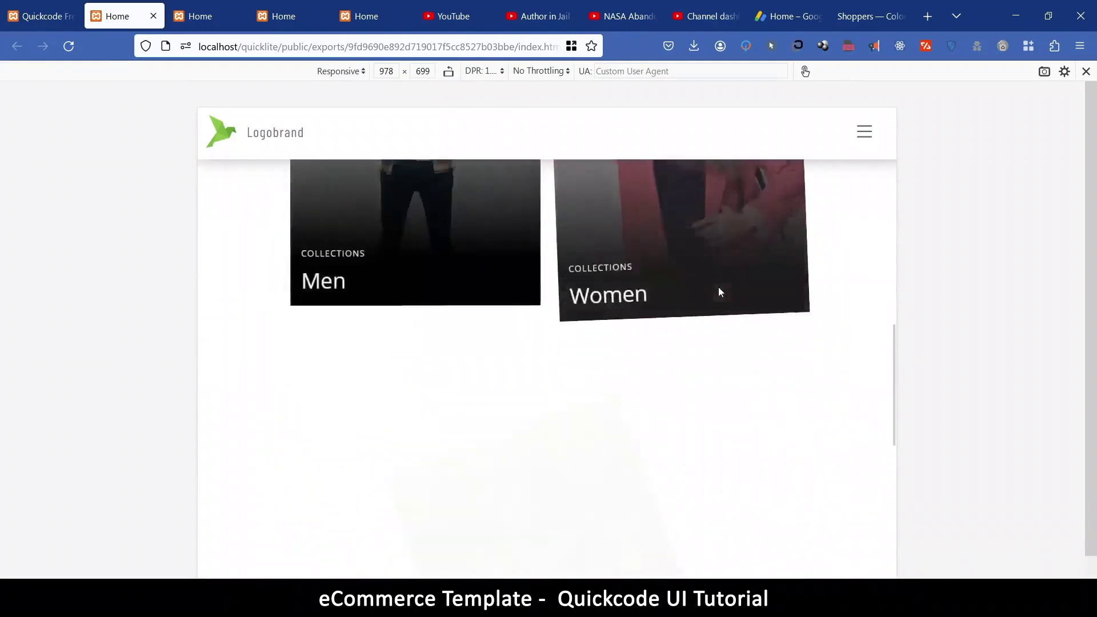
scroll(719, 290, "down", 6)
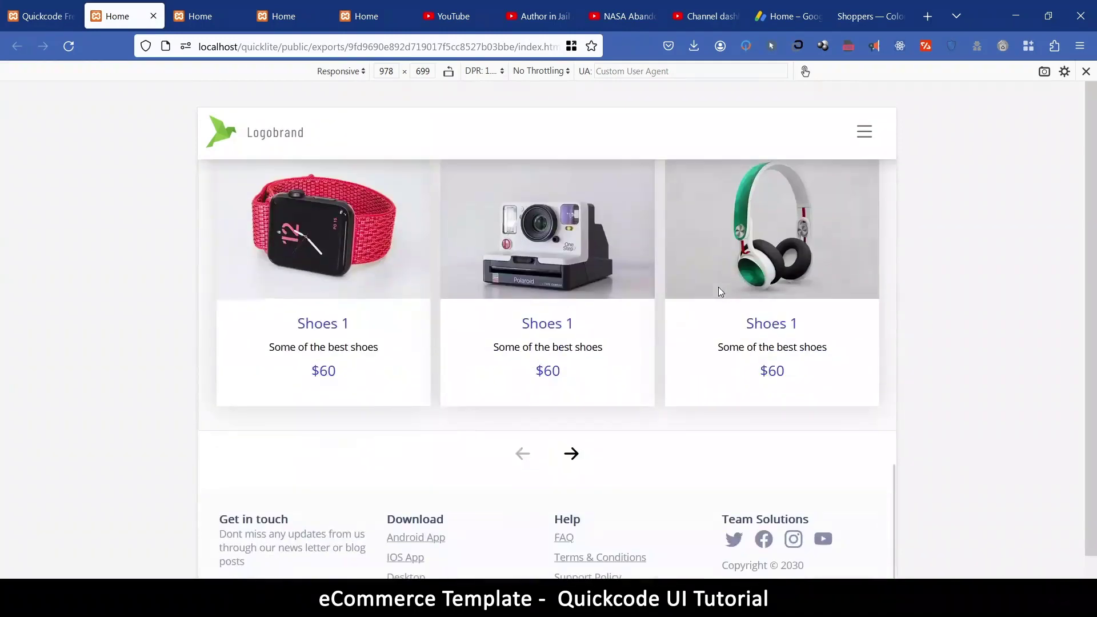
left_click(571, 454)
left_click(571, 455)
left_click(571, 455)
scroll(529, 507, "down", 1)
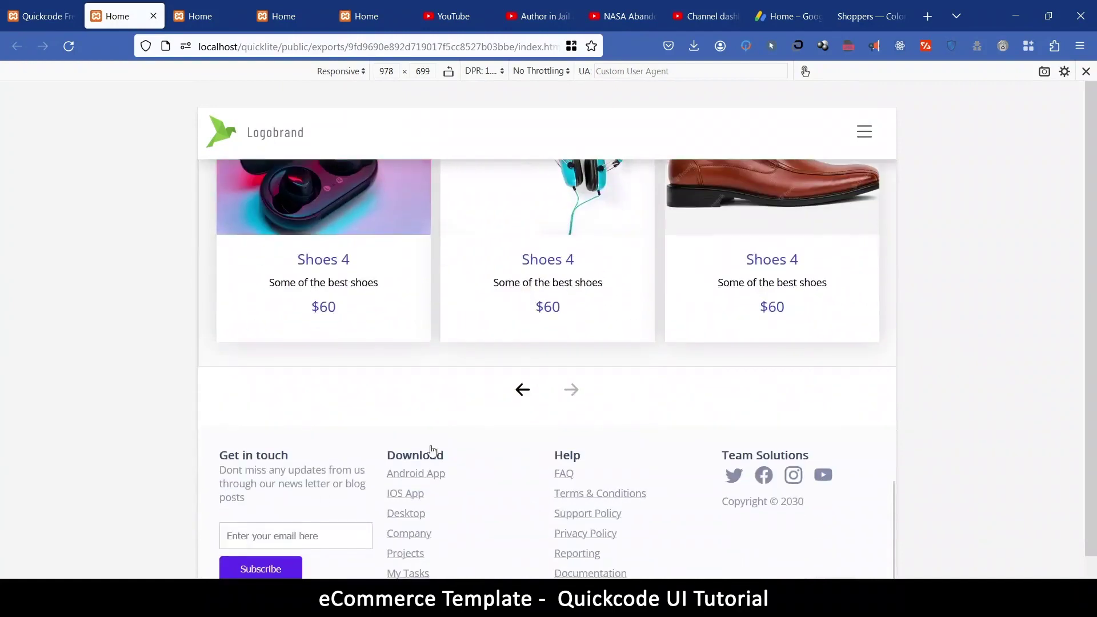
left_click(1088, 71)
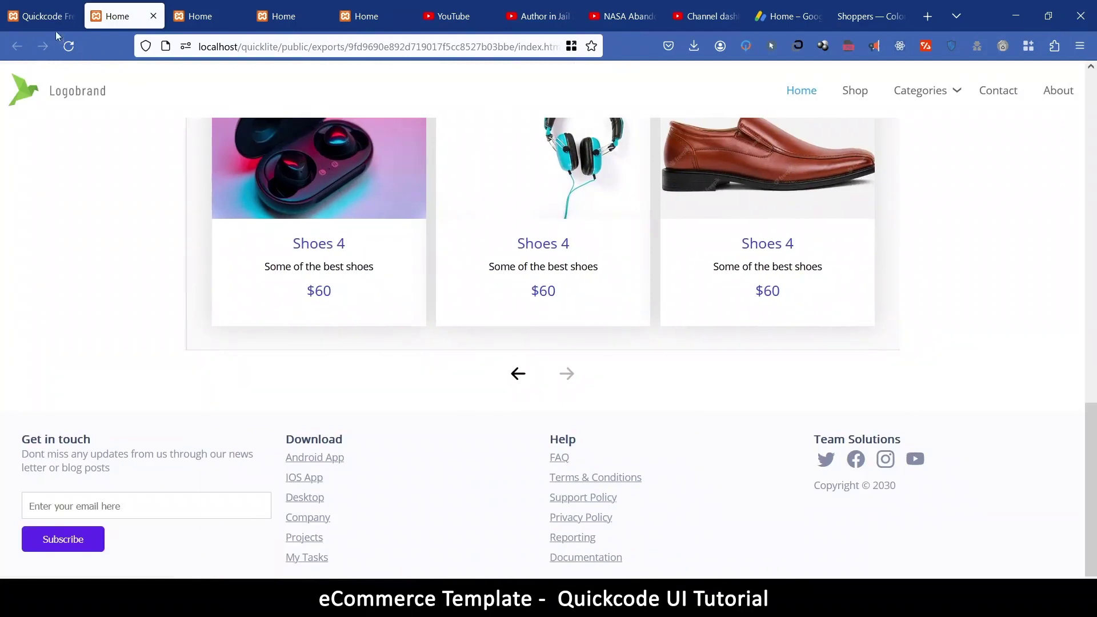
Switch back to the Quickcode UI editor and inspect the colour code in the Free Shipping truck icon's styles
left_click(43, 16)
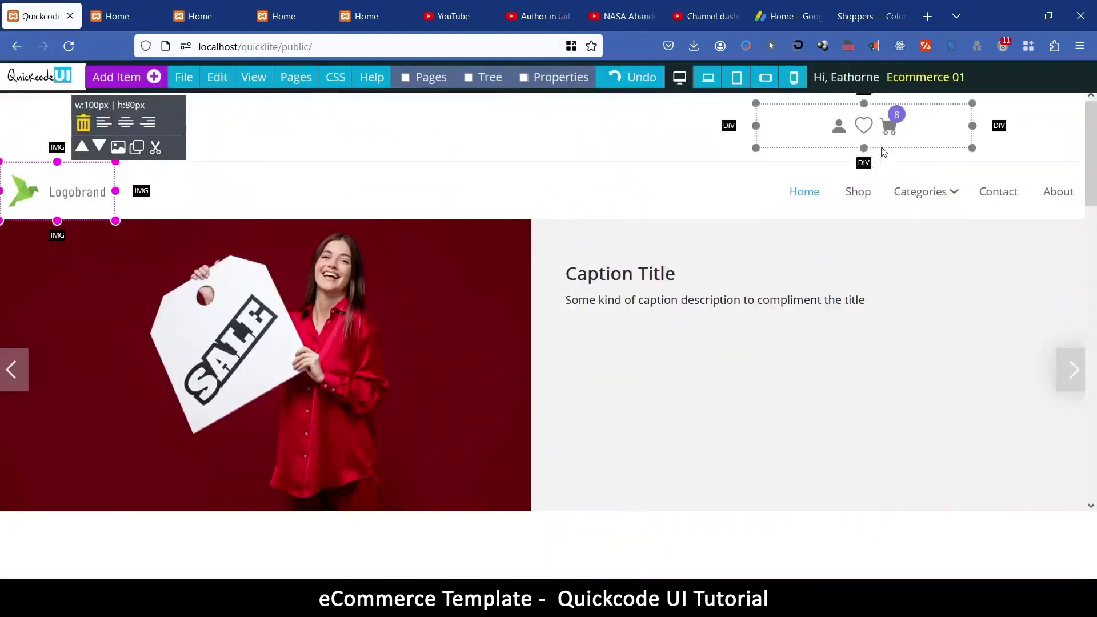
scroll(588, 302, "down", 5)
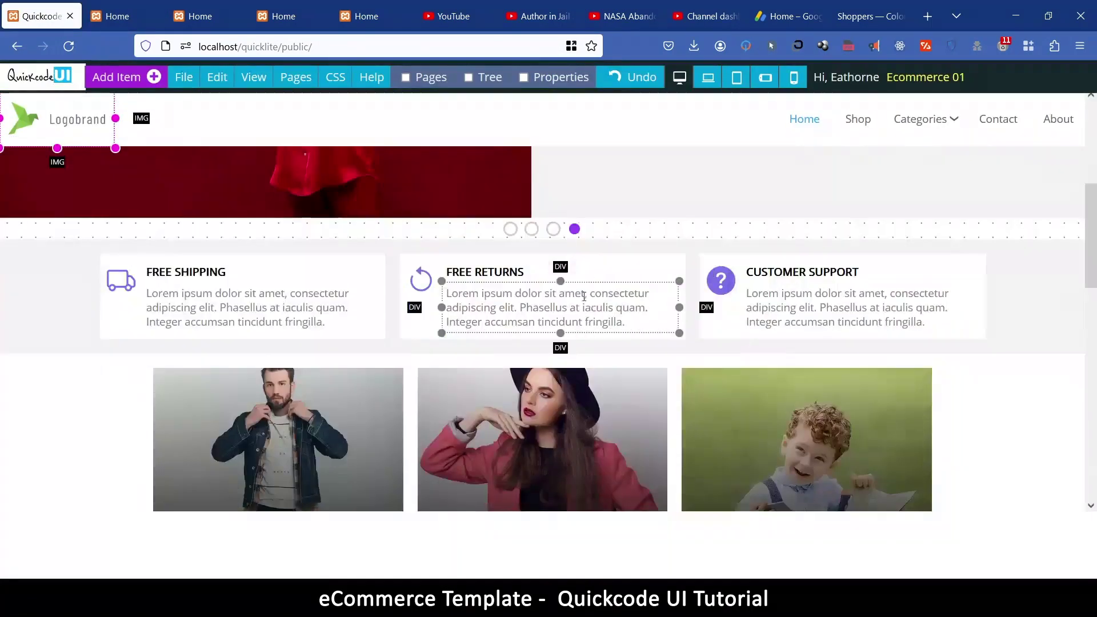
left_click(119, 279)
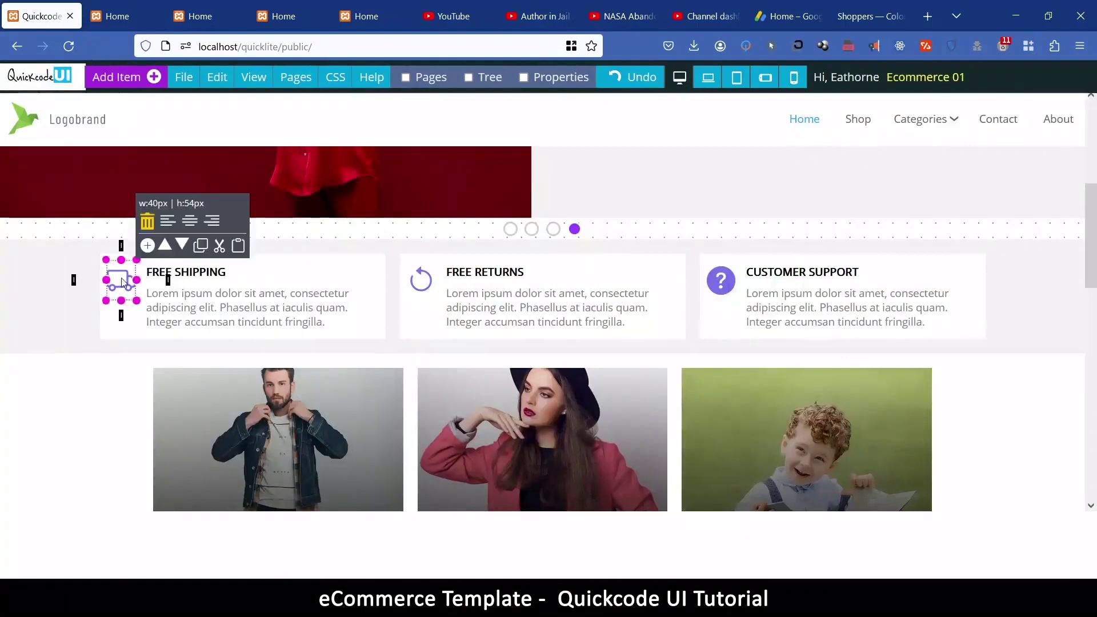
left_click(571, 76)
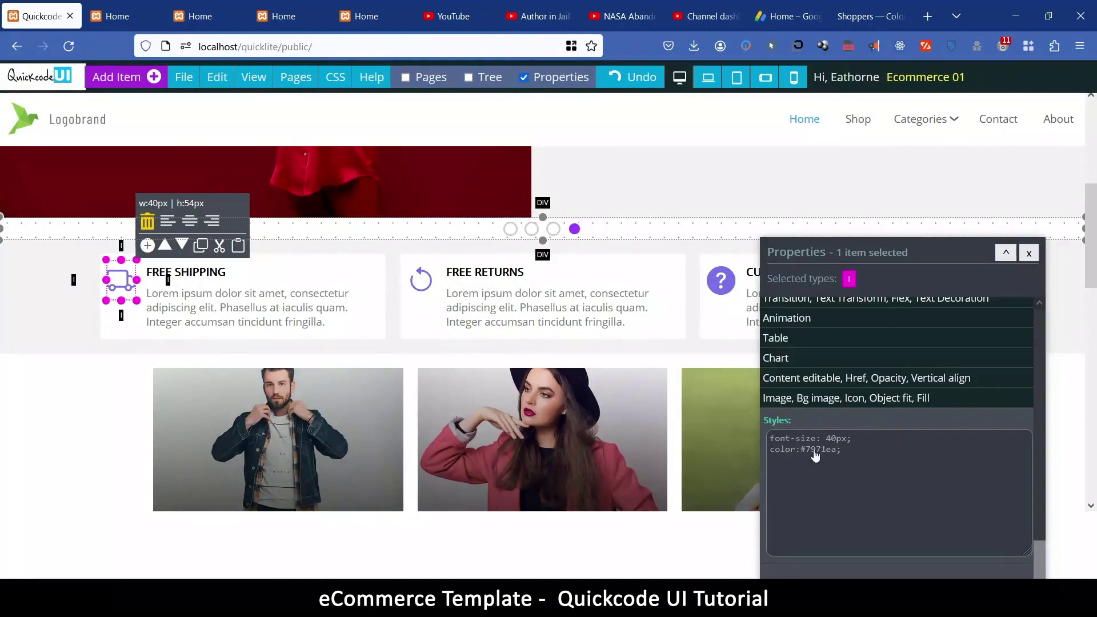
left_click_drag(844, 450, 806, 450)
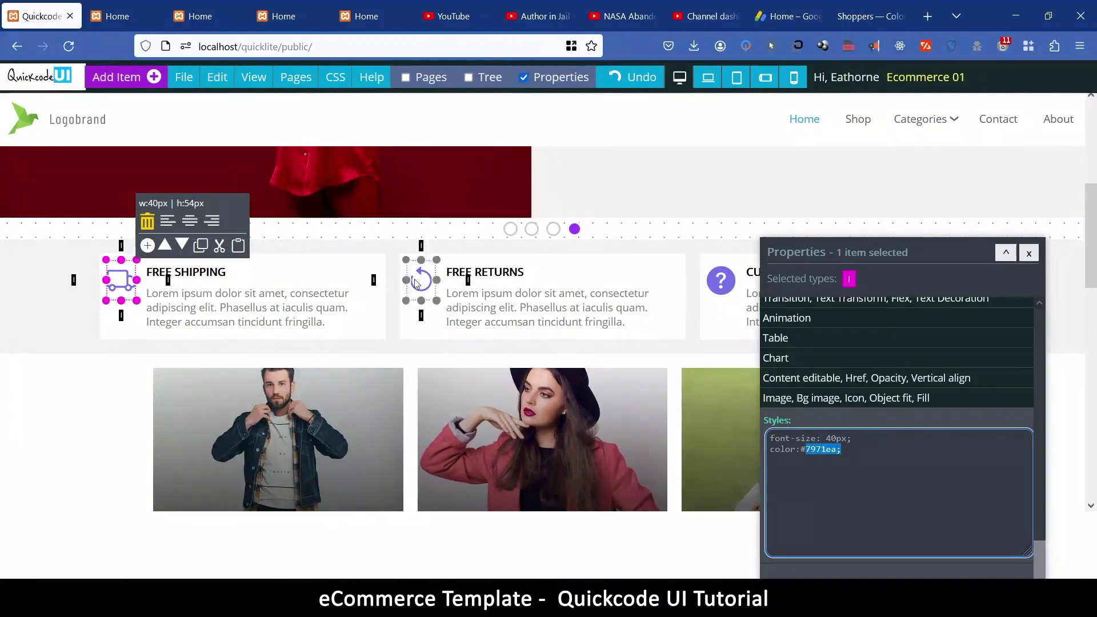
Copy the color:#7971ea declaration from the Free Returns icon's styles
double_click(484, 273)
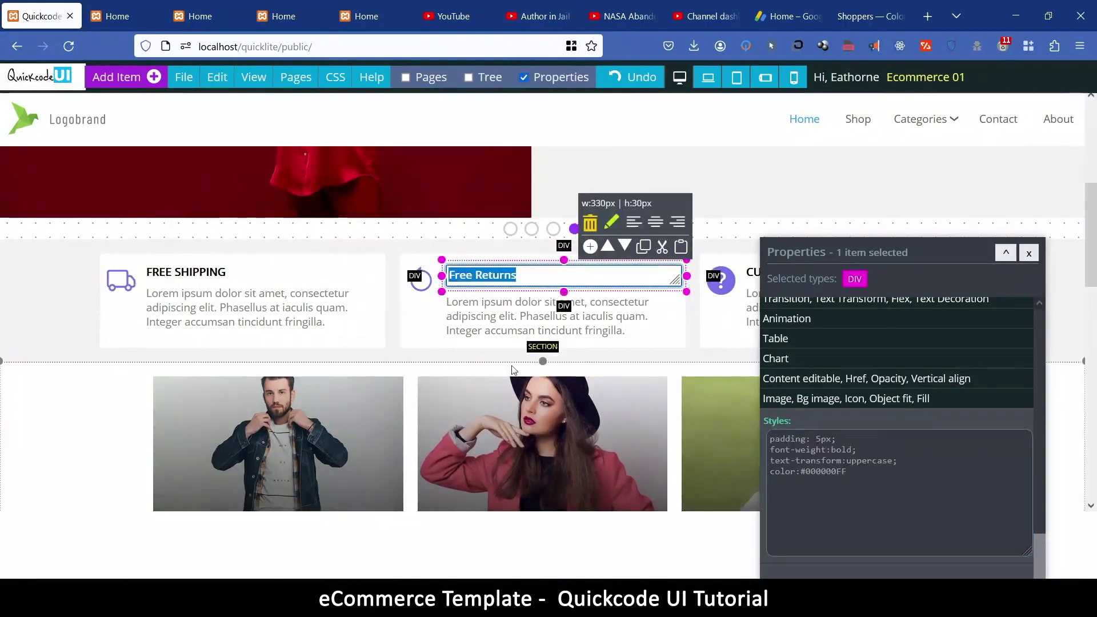
left_click(422, 279)
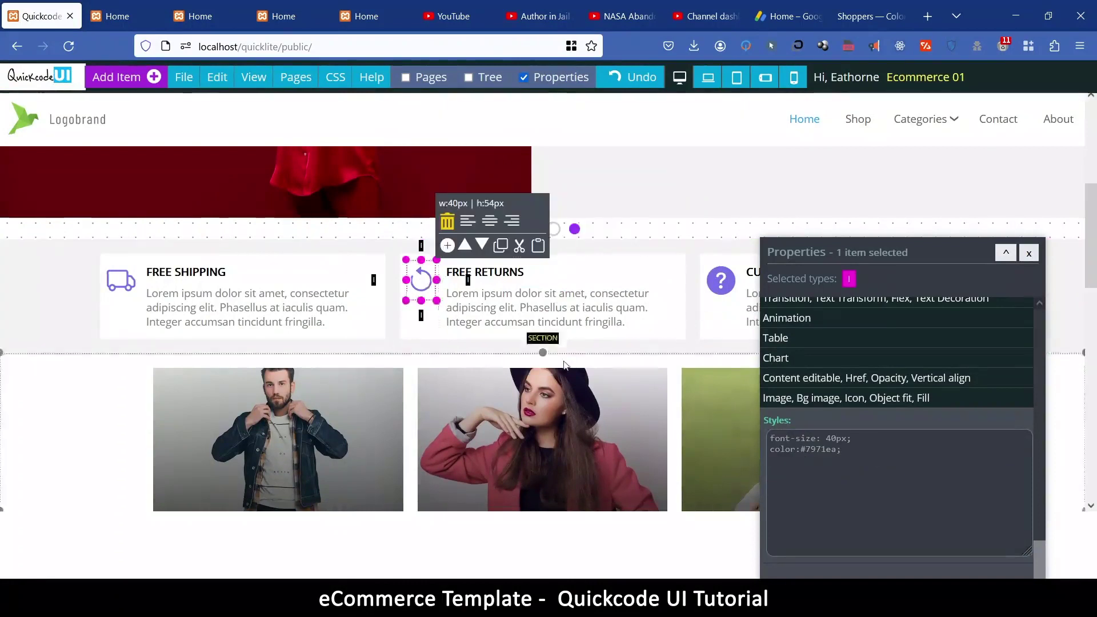
scroll(561, 354, "down", 4)
scroll(561, 355, "up", 3)
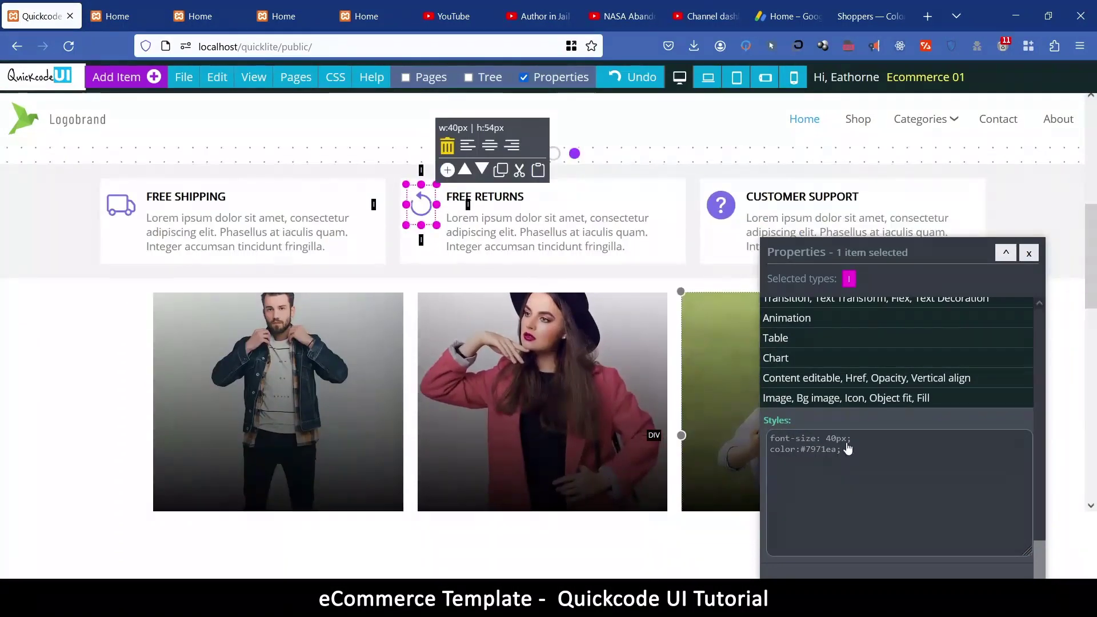
left_click_drag(848, 455, 766, 453)
key("ctrl+c")
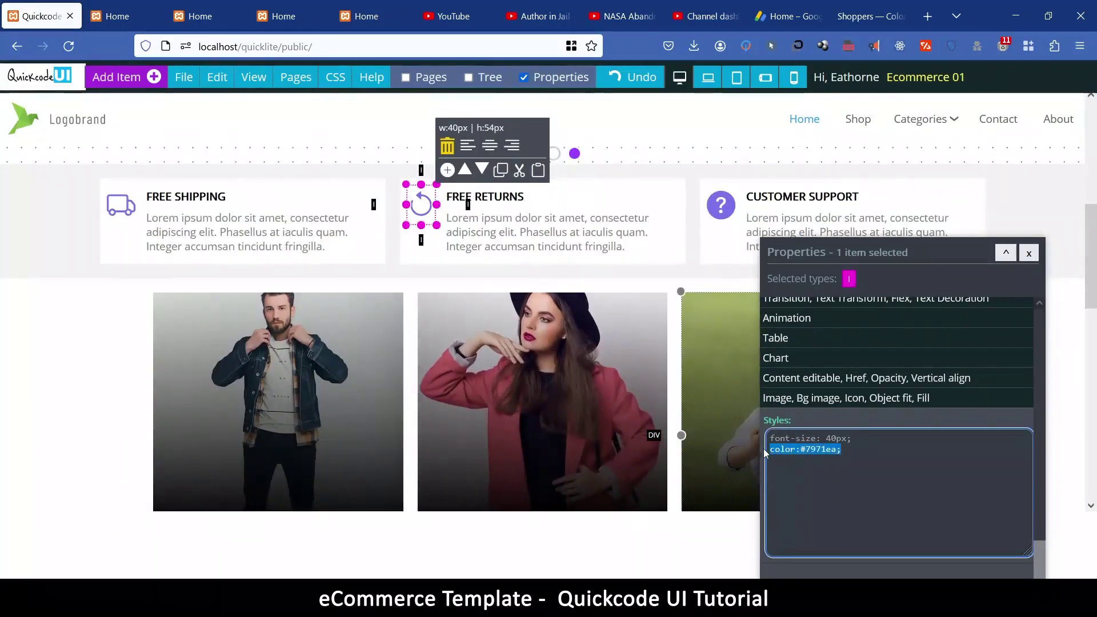
Examine and compare the styles of the titles, descriptions and prices on the first two product cards
left_click(60, 267)
scroll(361, 348, "down", 6)
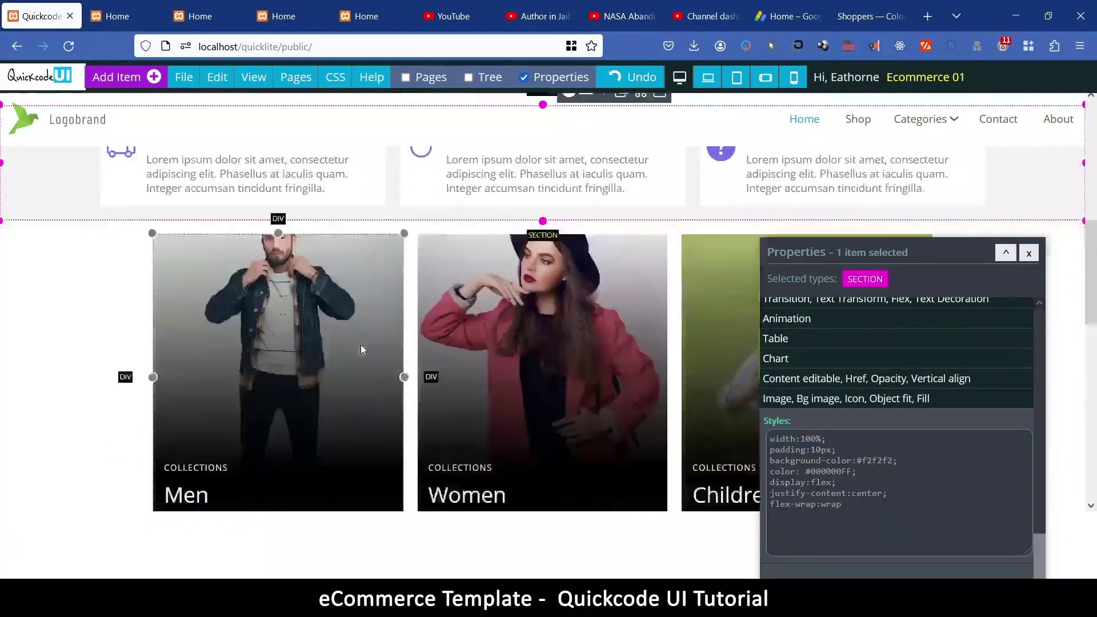
scroll(375, 349, "down", 6)
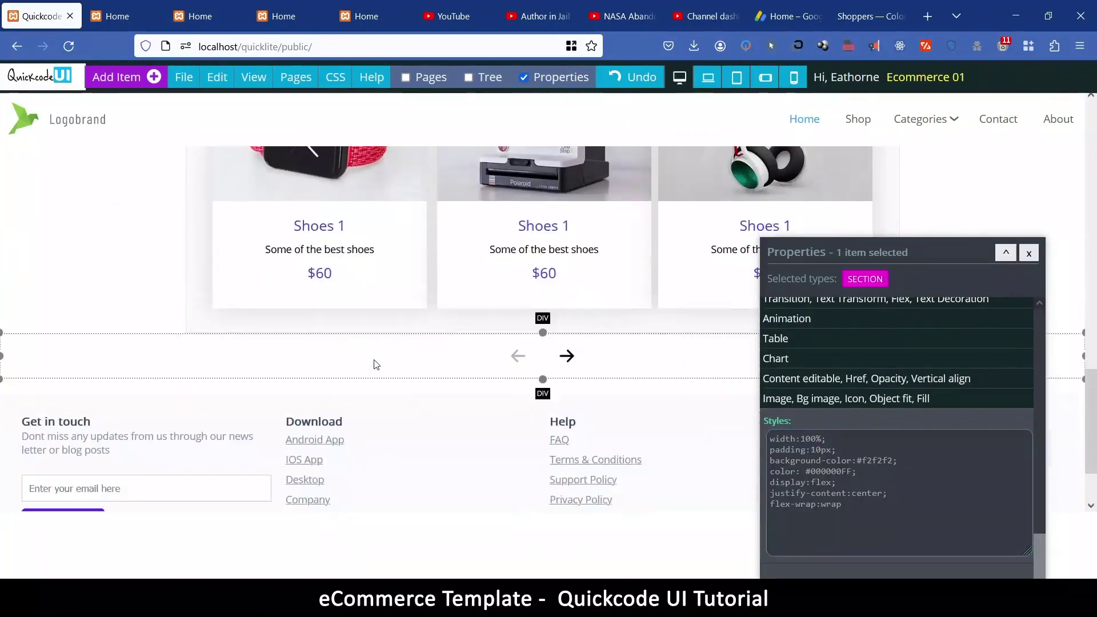
scroll(377, 360, "up", 3)
scroll(383, 320, "down", 1)
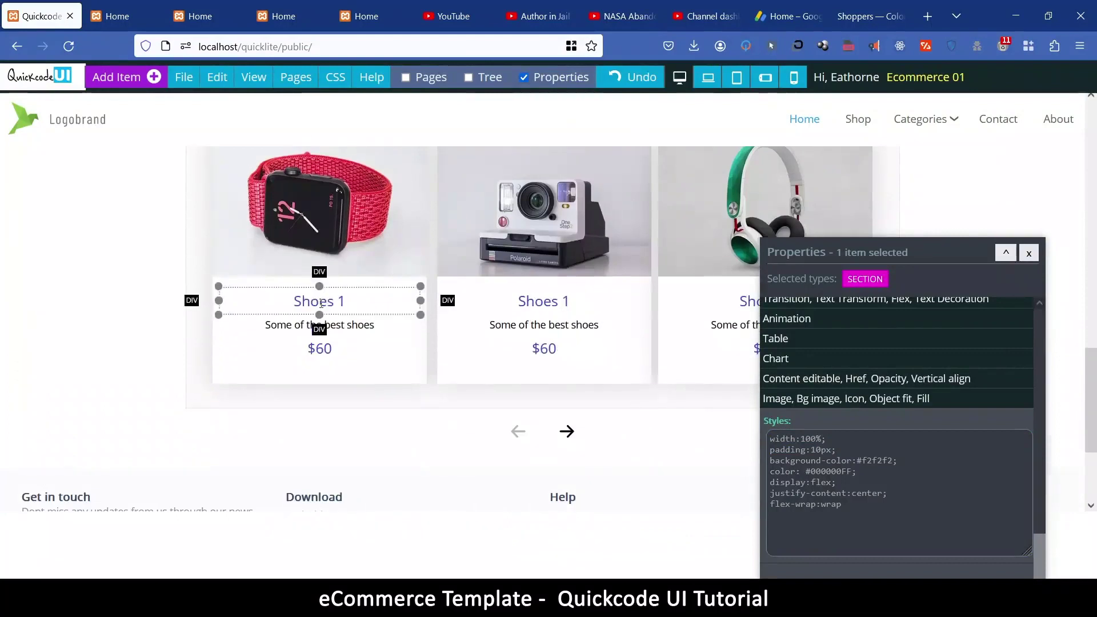
left_click(320, 297)
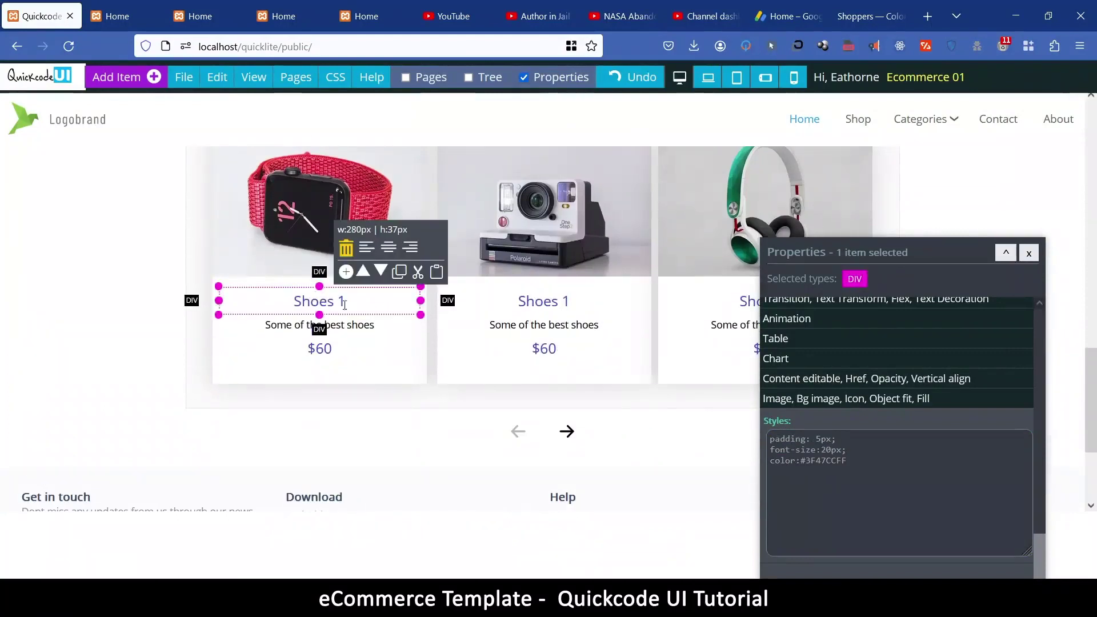
left_click(542, 302)
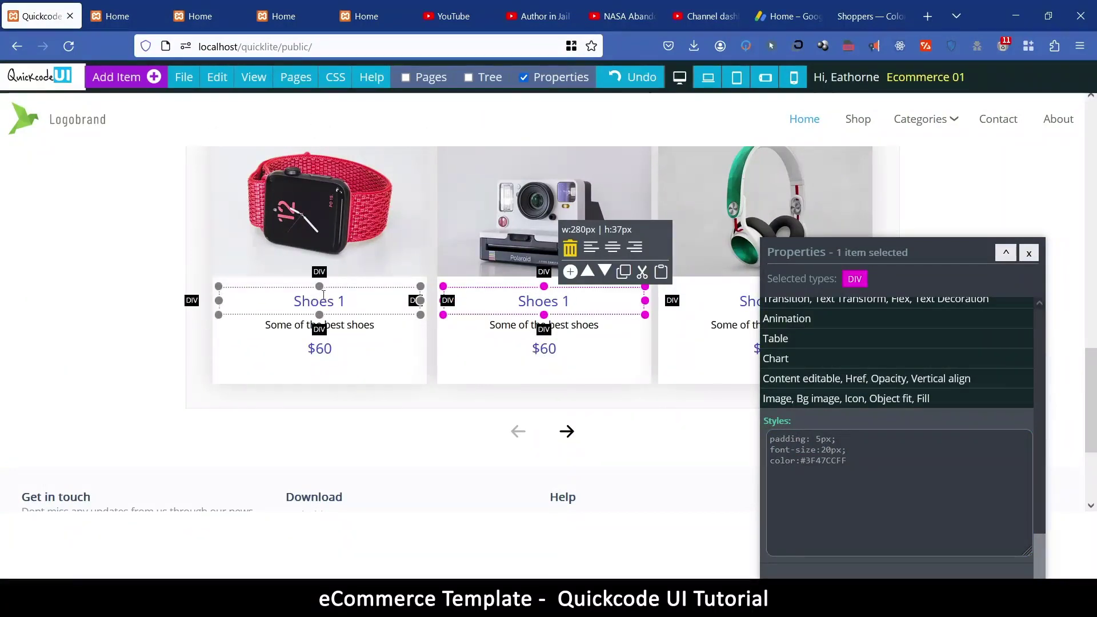
left_click(323, 346)
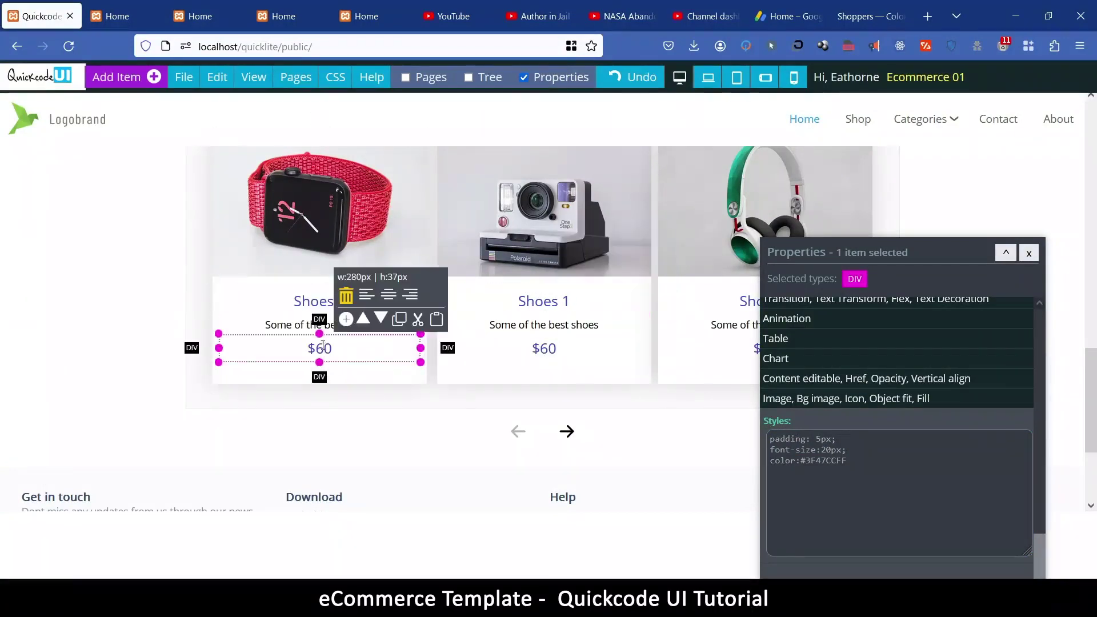
left_click(313, 308)
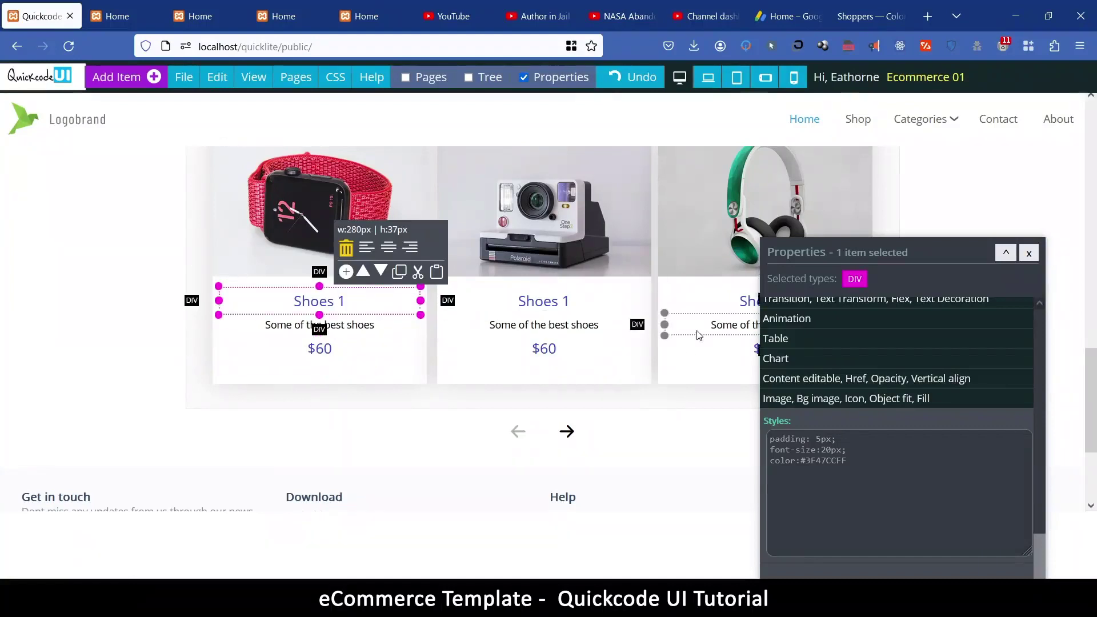
left_click(514, 321)
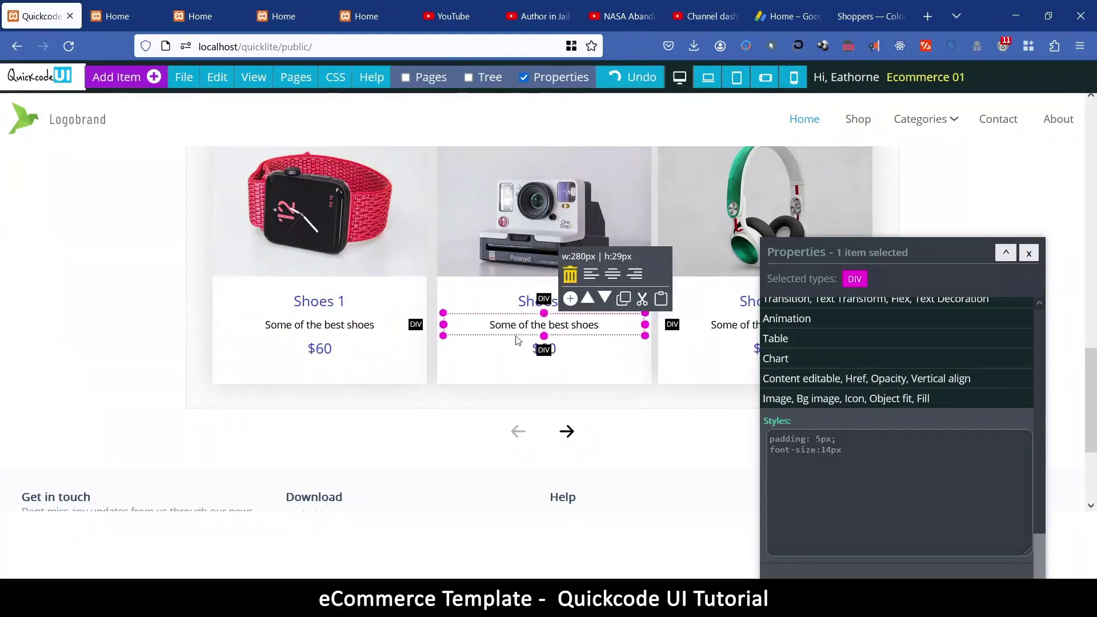
left_click(299, 302)
left_click(303, 325)
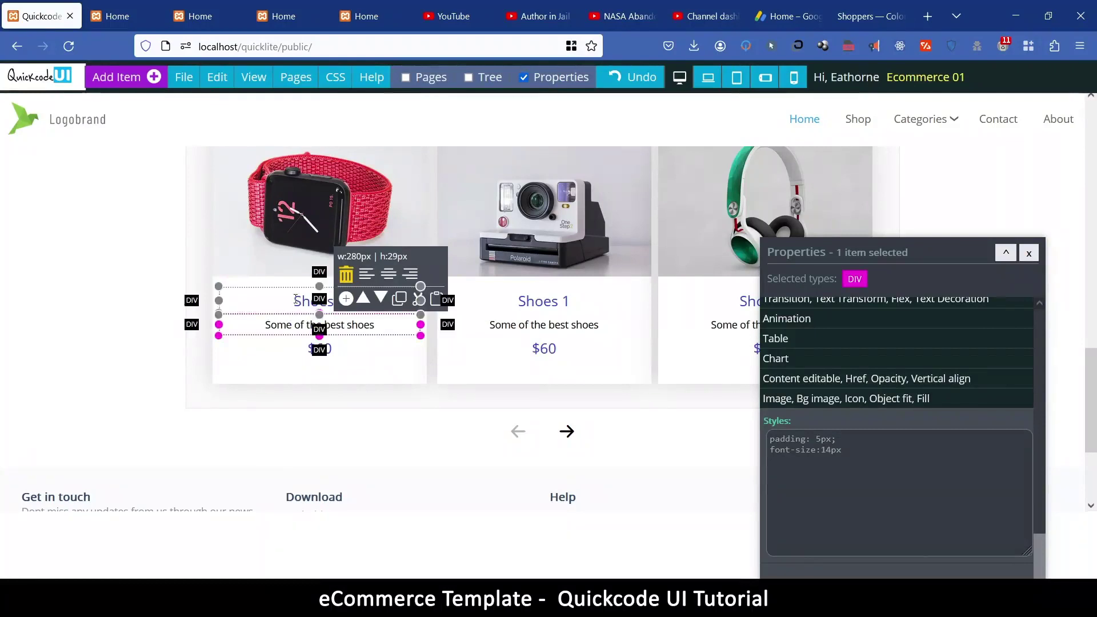
left_click(297, 302)
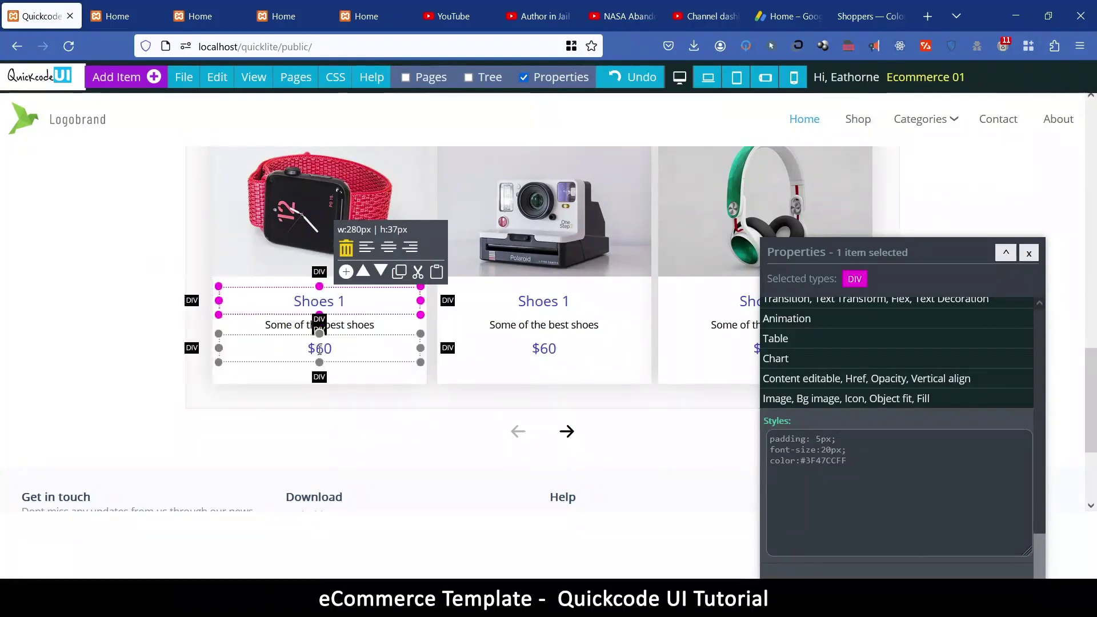
Set the footer Subscribe button's background colour to #7971ea in its styles
left_click(317, 392)
scroll(421, 375, "down", 3)
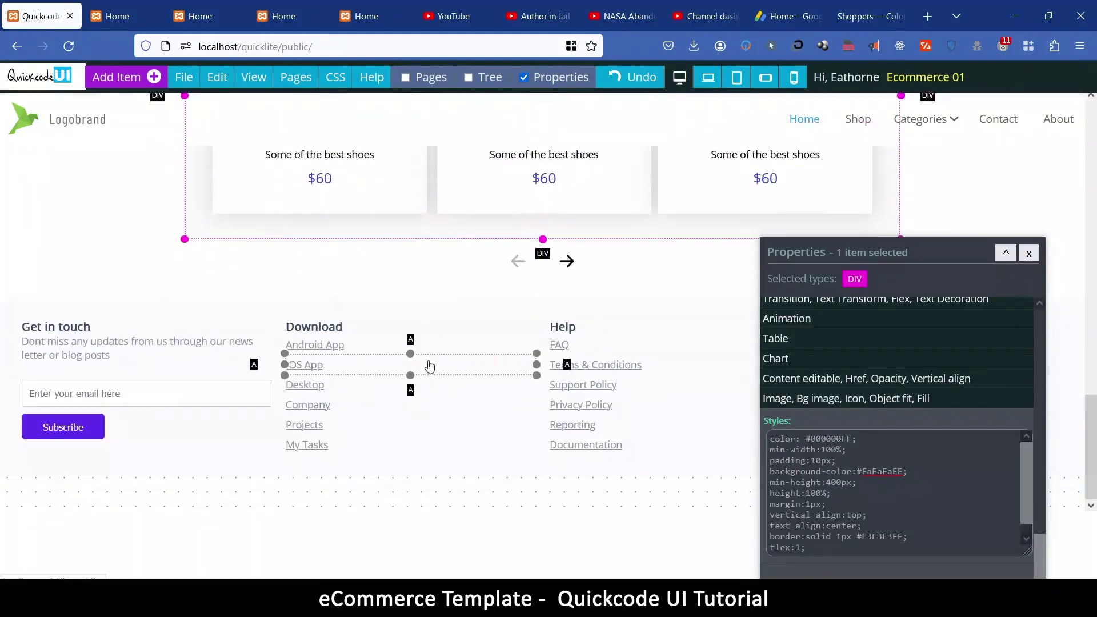
left_click(87, 432)
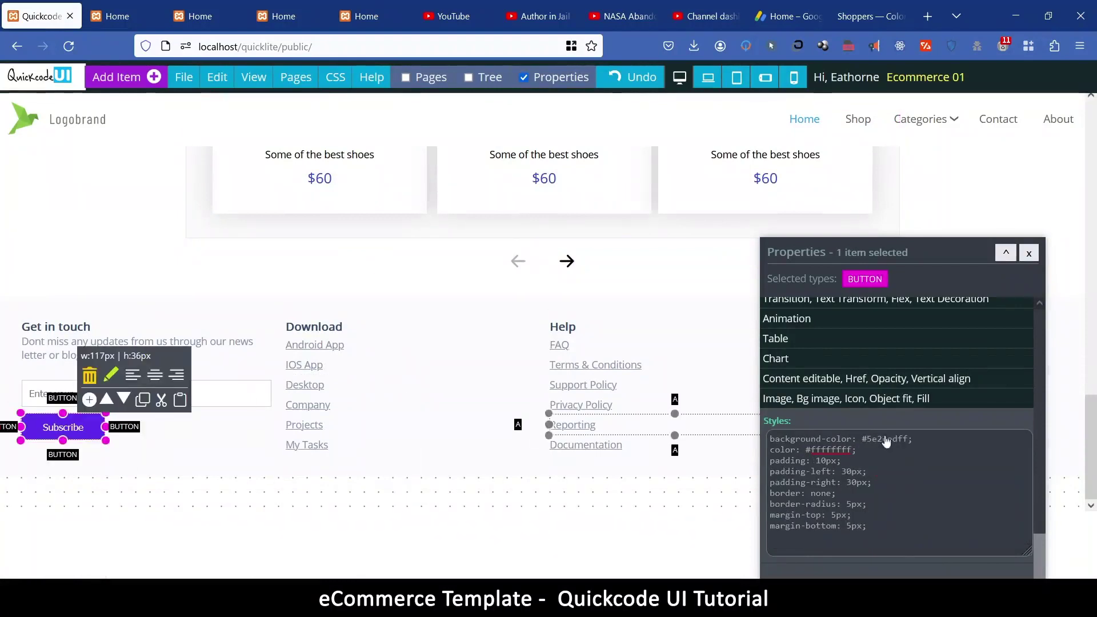
scroll(894, 428, "up", 5)
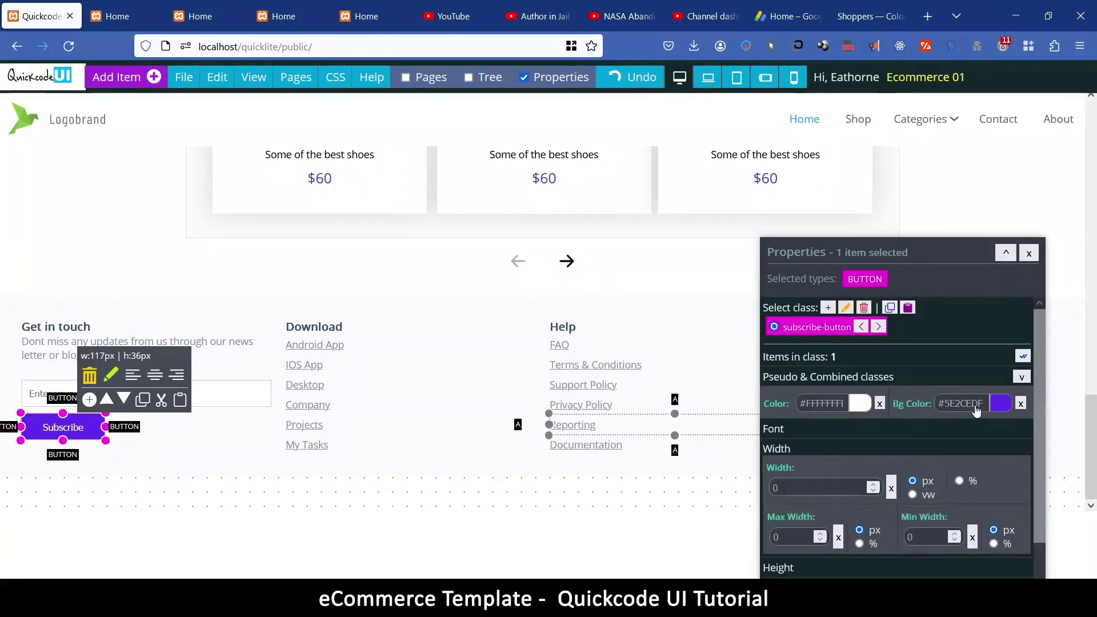
scroll(972, 413, "down", 5)
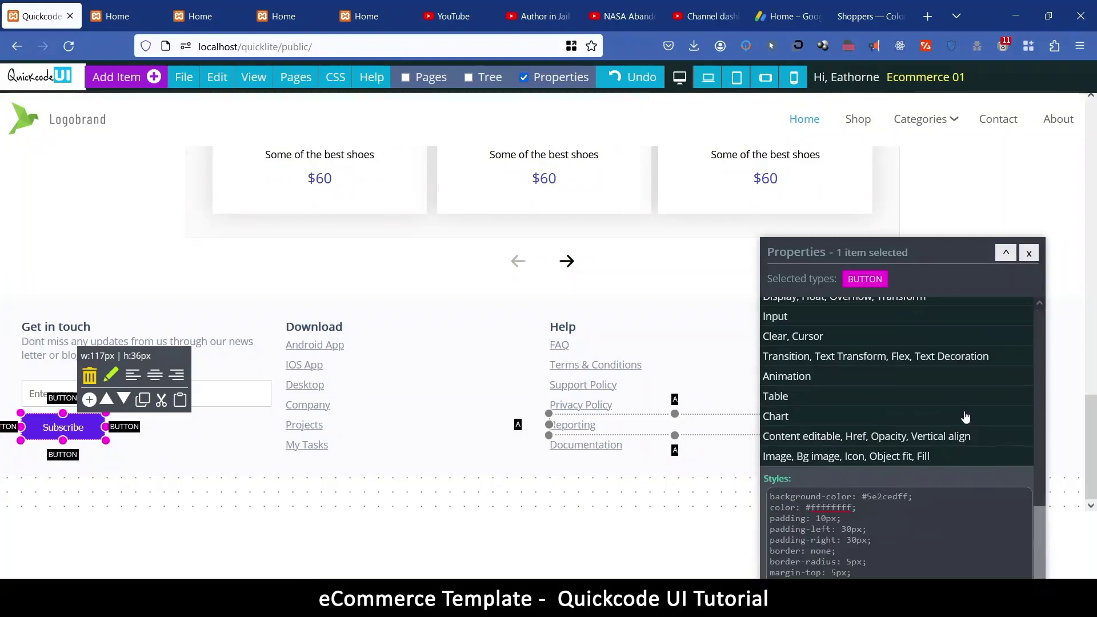
double_click(865, 497)
key("ctrl+v")
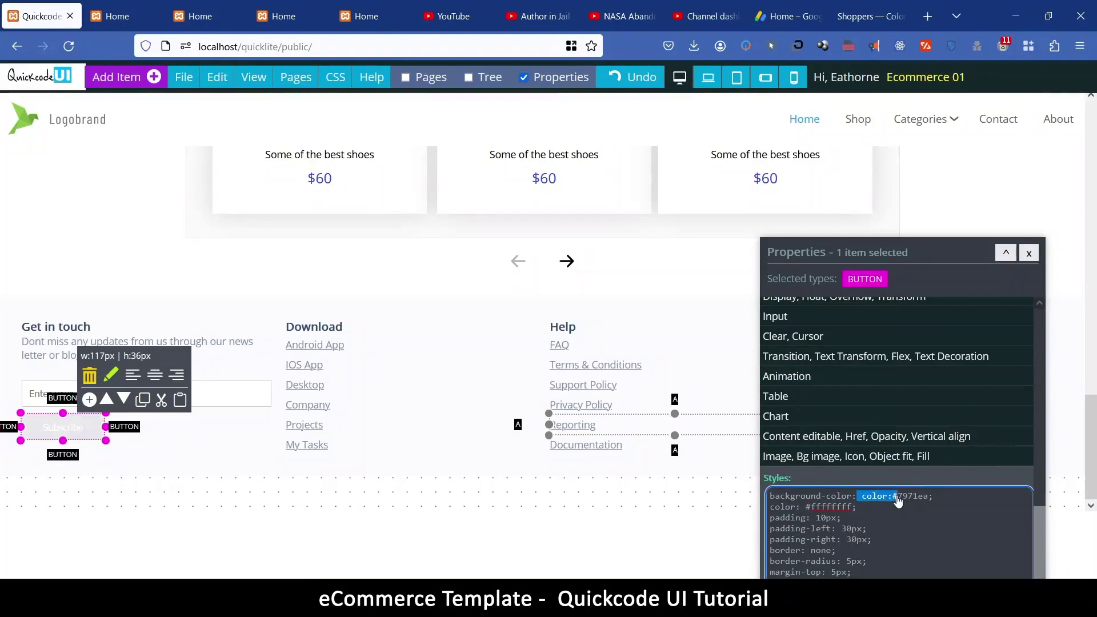
key("BackSpace")
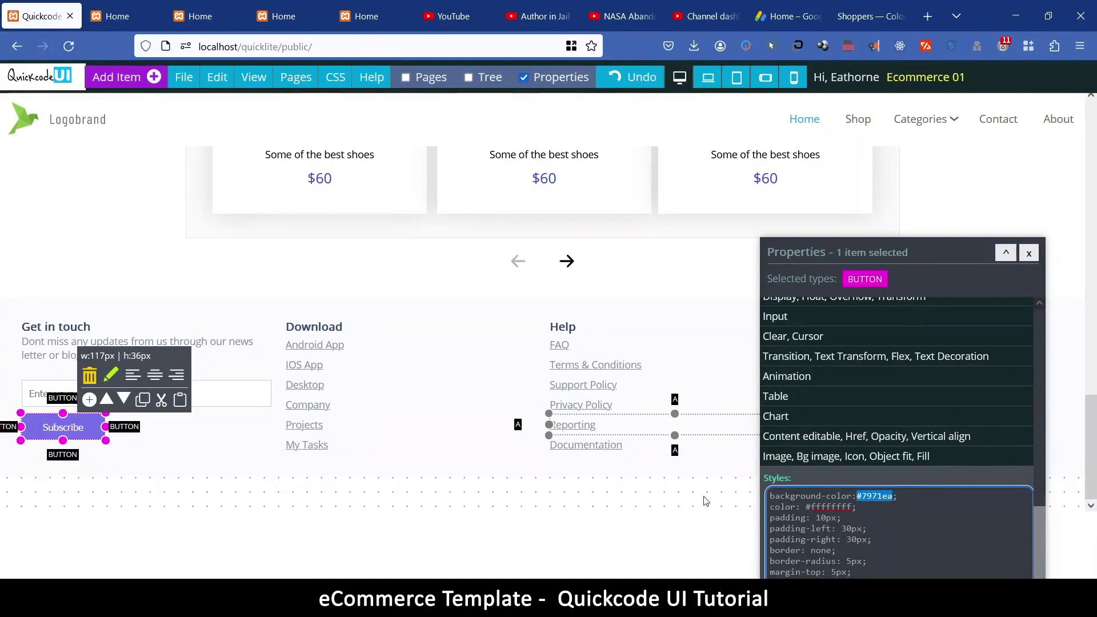
Set the text colour of the product card titles' class to #7971ea
left_click(467, 335)
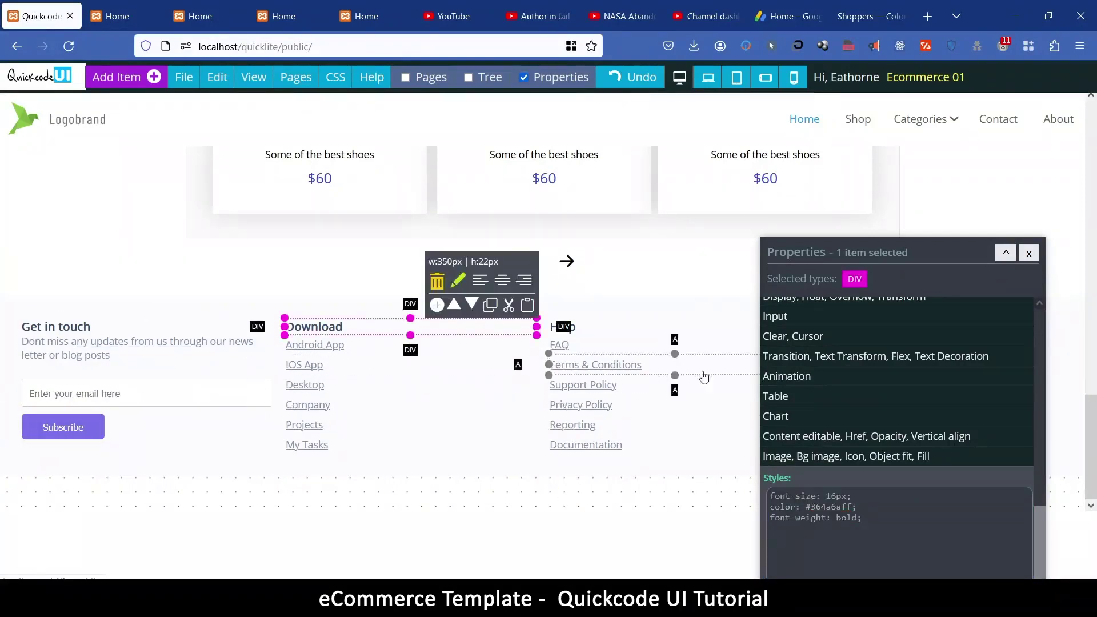
scroll(676, 373, "up", 2)
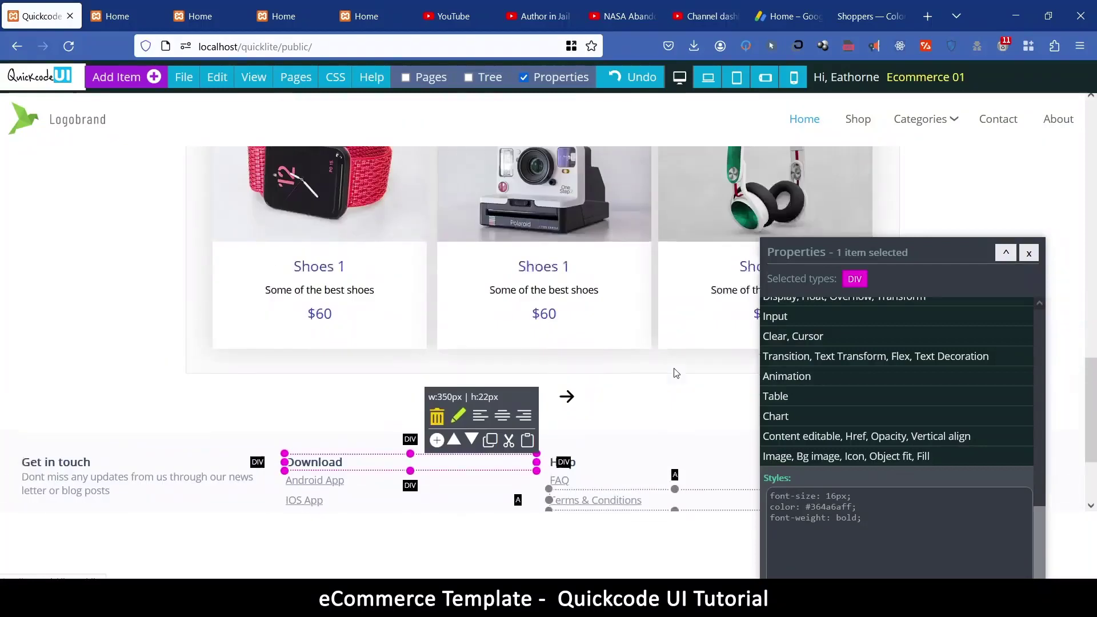
scroll(676, 373, "up", 4)
scroll(671, 366, "down", 3)
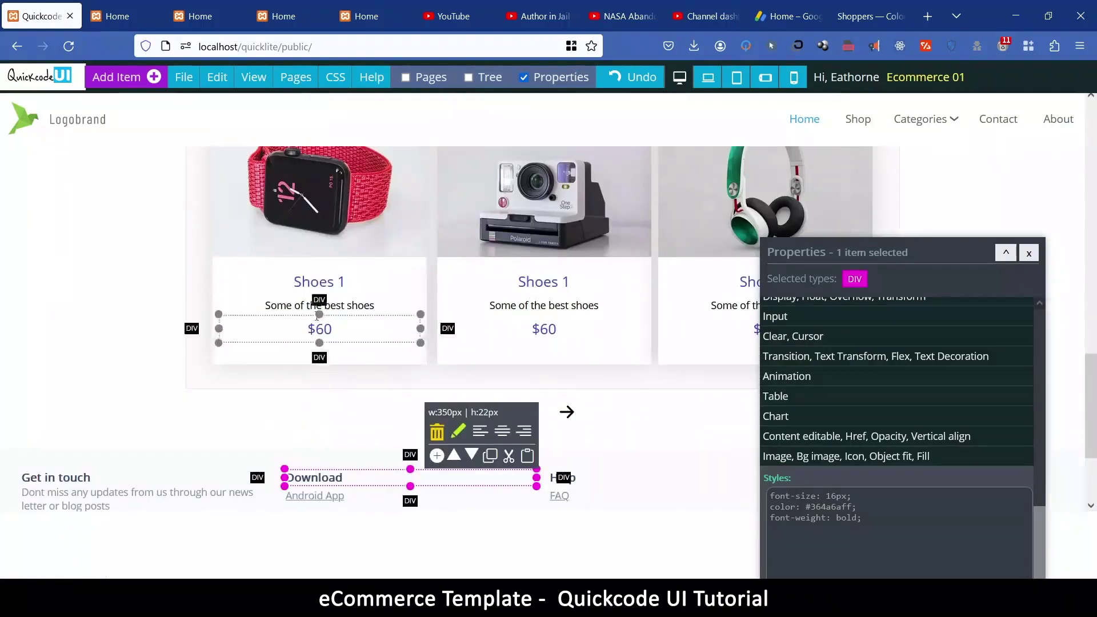
left_click(321, 285)
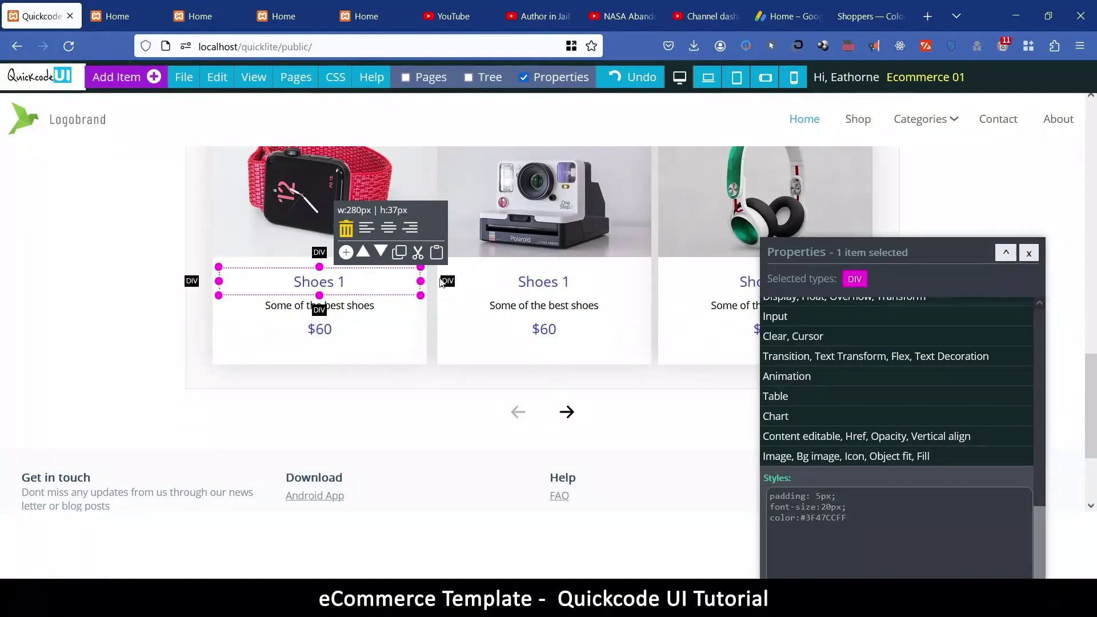
scroll(886, 432, "up", 5)
left_click(835, 405)
key("ctrl+a")
type("#7971ea")
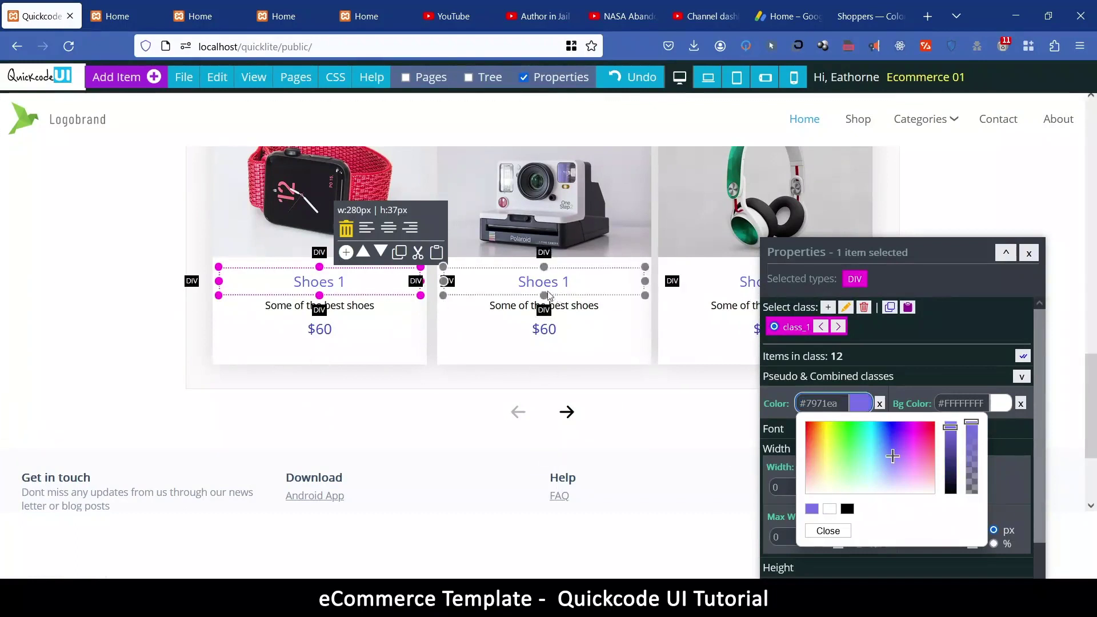
Set the text colour of the product card prices' class to #7971ea
left_click(318, 330)
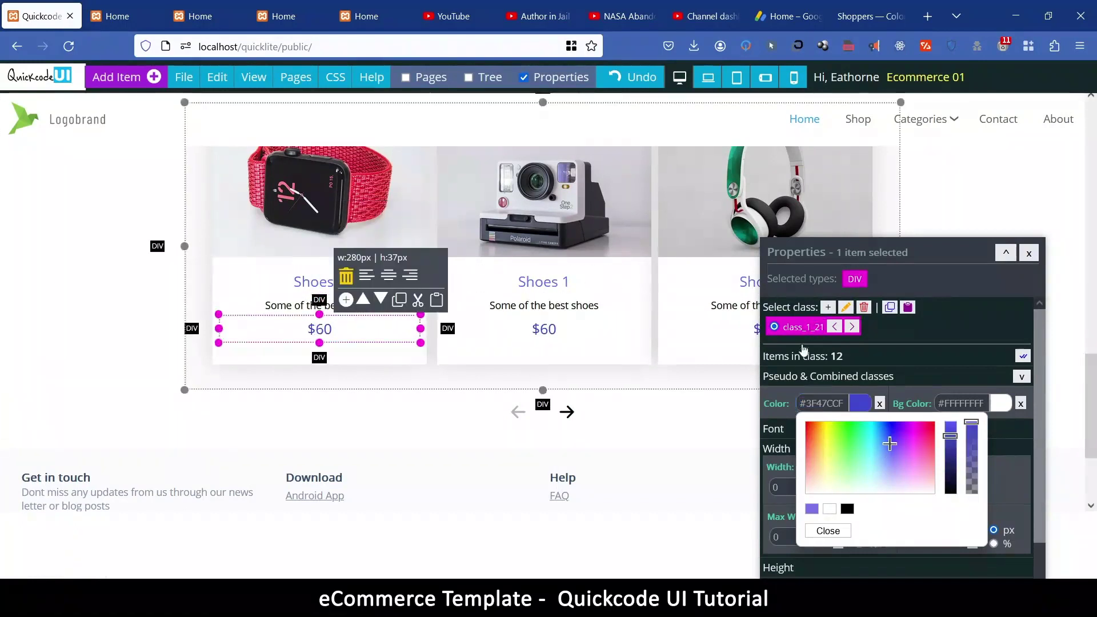
left_click(828, 404)
key("ctrl+a")
type("#7971ea")
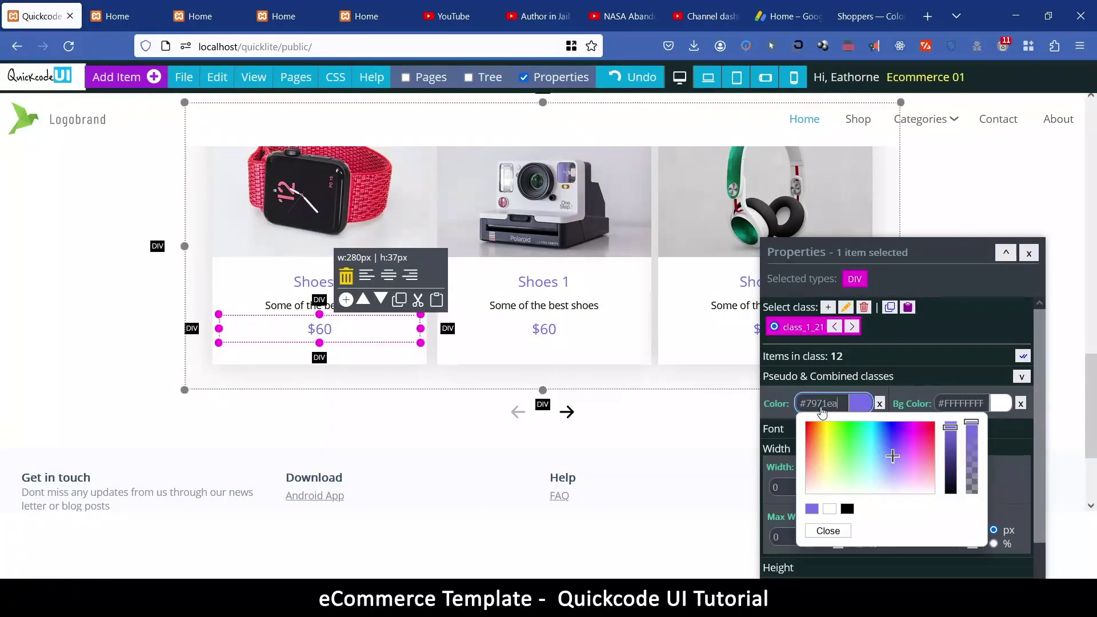
left_click(631, 374)
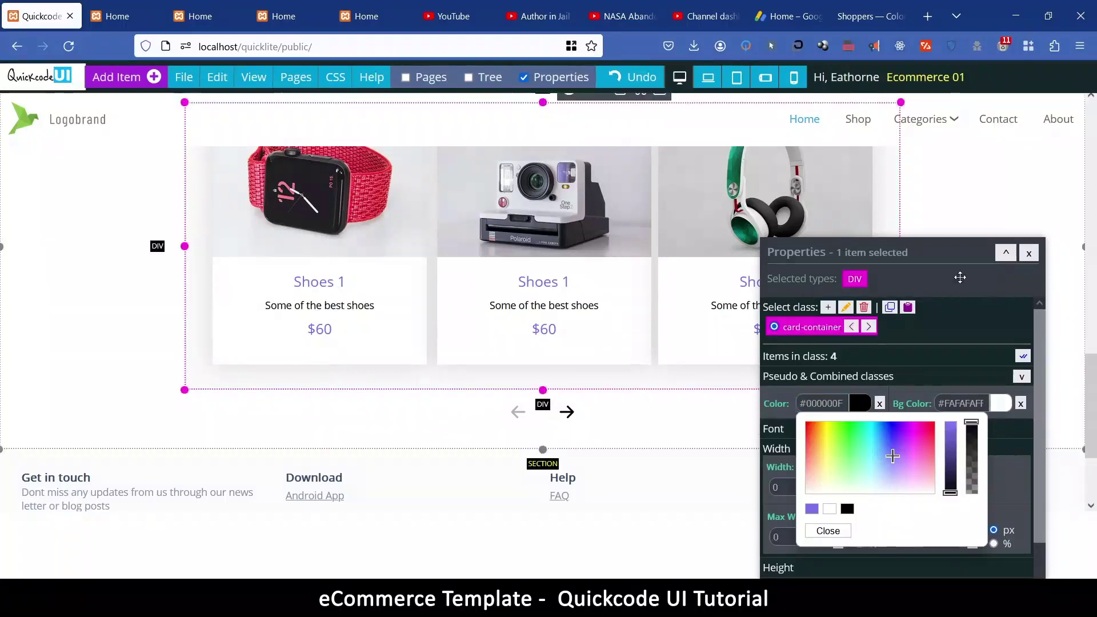
Set the nav-active class colour on the header's Home link to #7971ea
left_click_drag(954, 251, 946, 418)
scroll(909, 282, "up", 10)
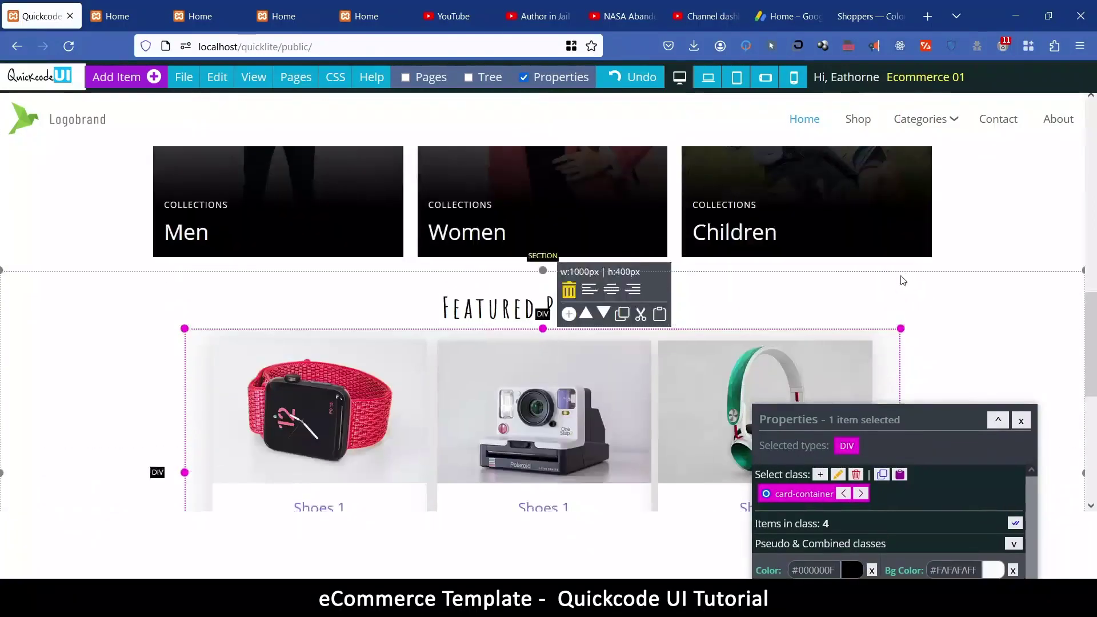
scroll(906, 278, "up", 5)
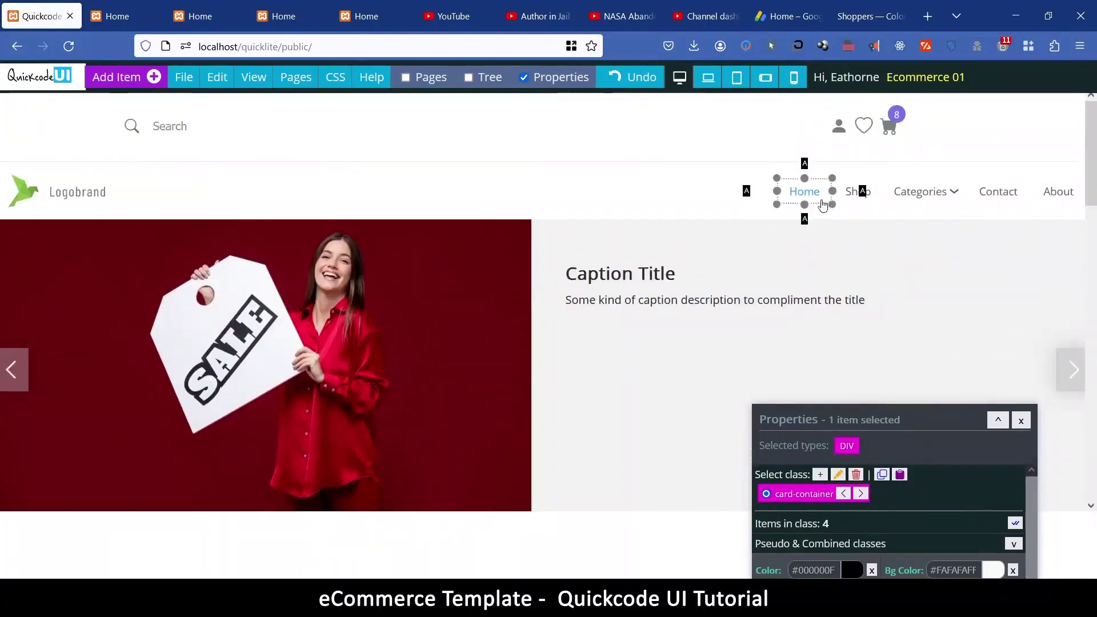
left_click(804, 197)
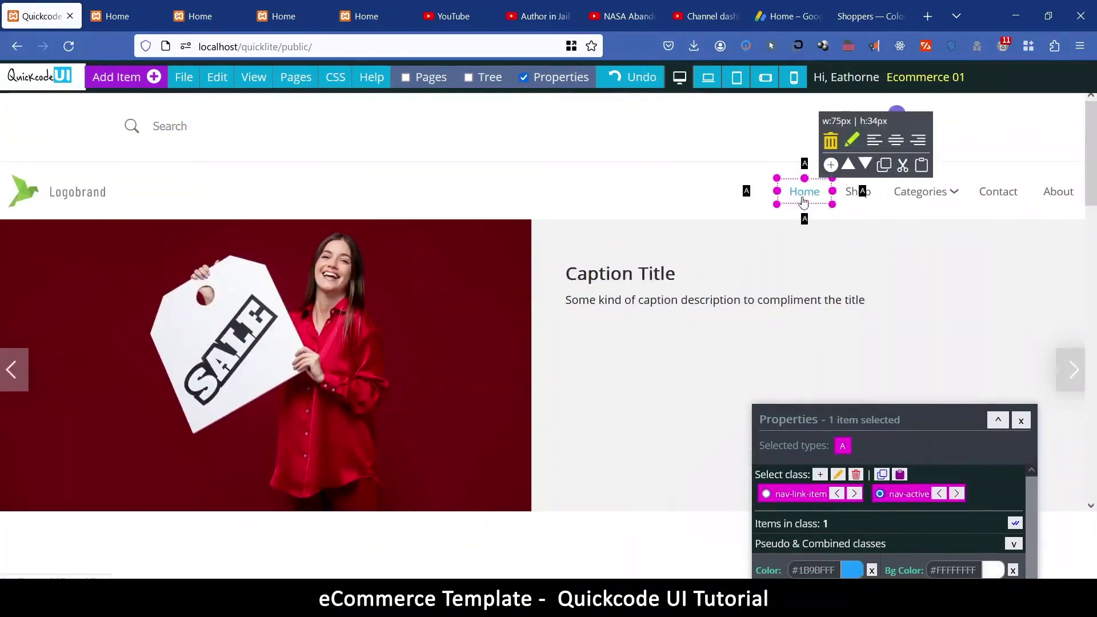
left_click_drag(801, 415, 350, 156)
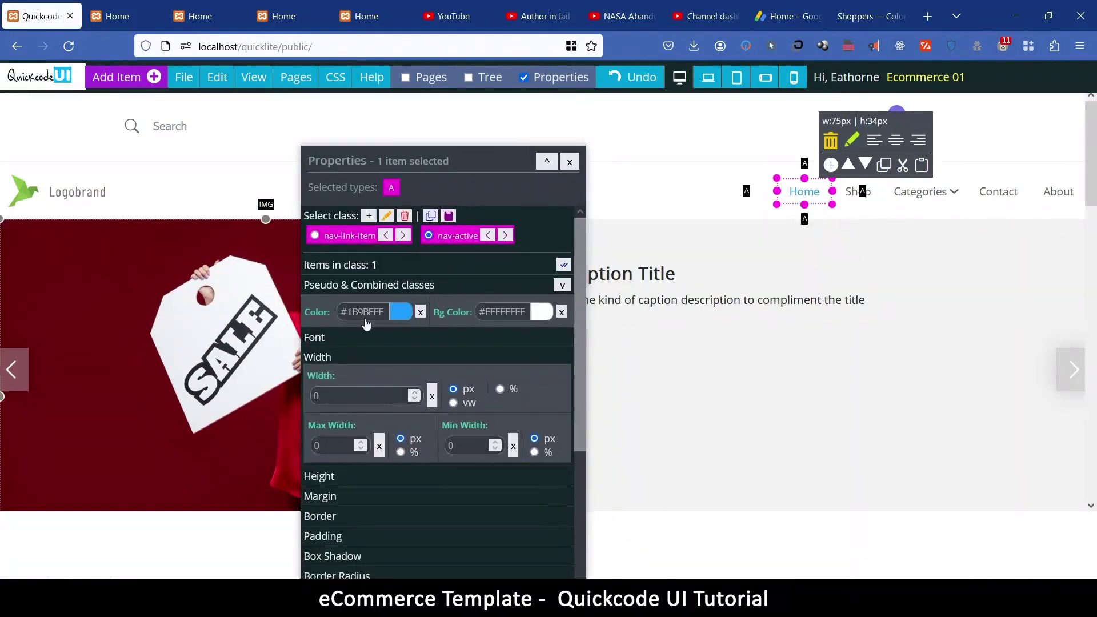
left_click(361, 313)
type("#7971ea")
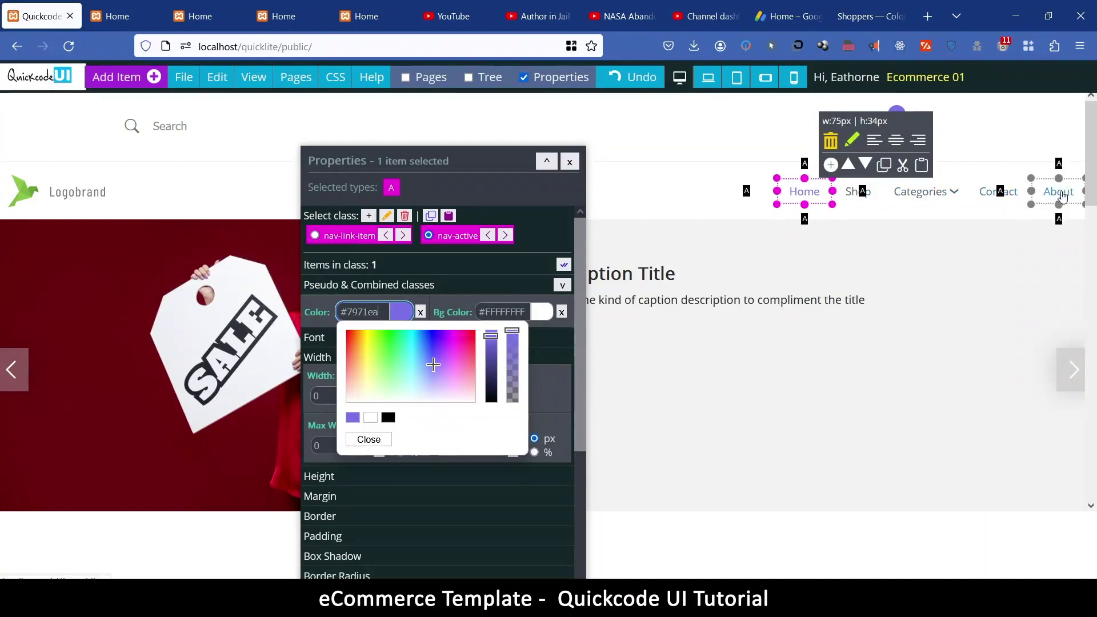
Set the :hover colour of the header links' nav-link-item class to #7971ea and return to the base class
left_click(995, 195)
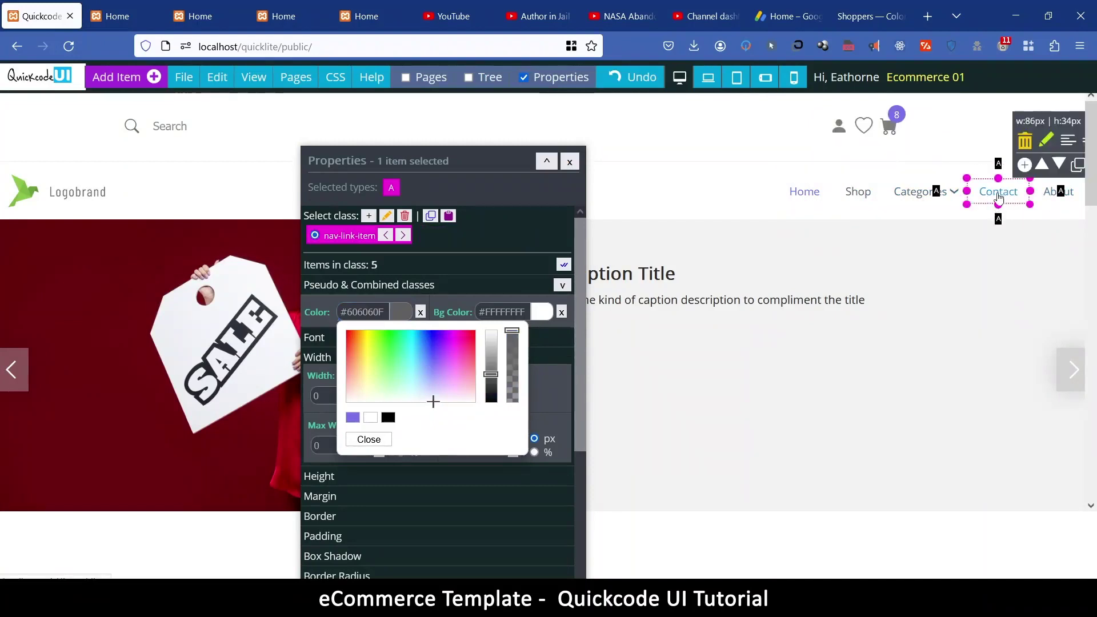
left_click(384, 441)
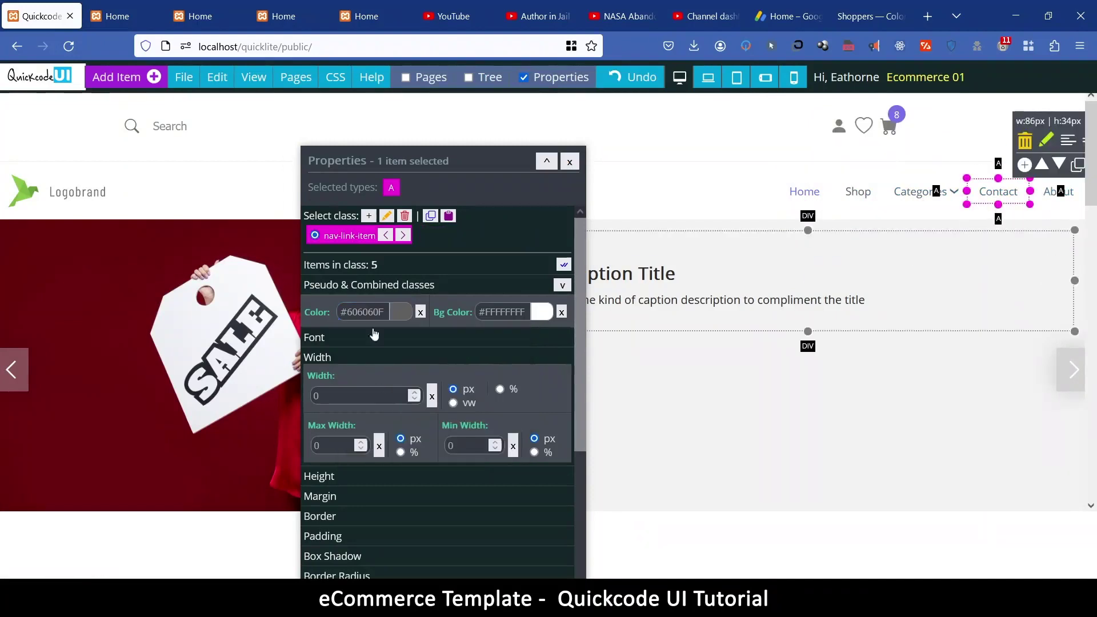
left_click(369, 285)
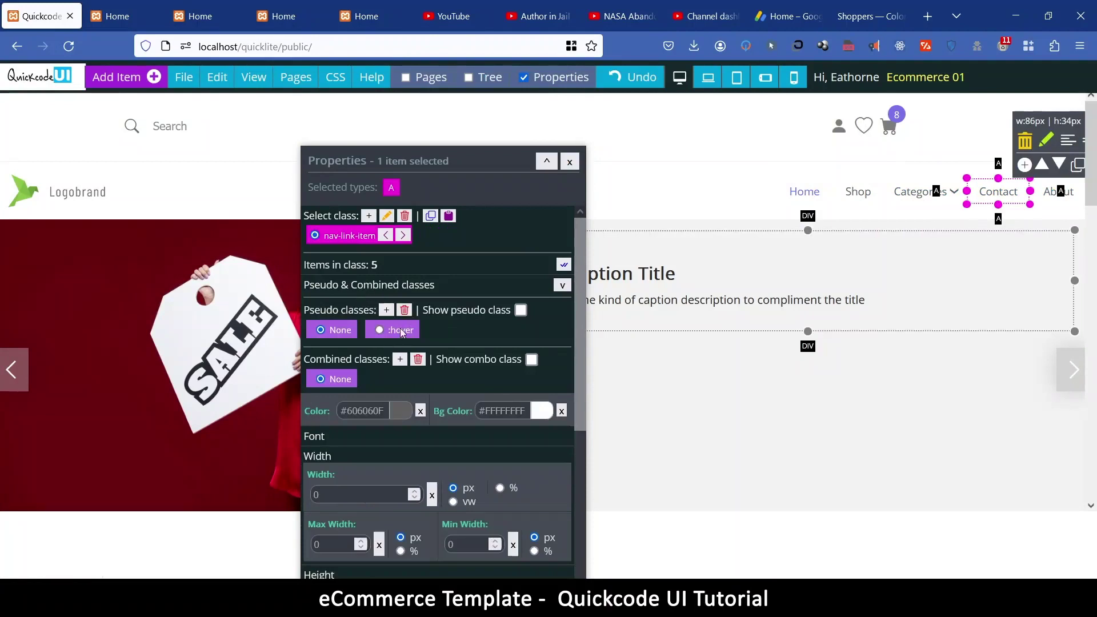
left_click(401, 331)
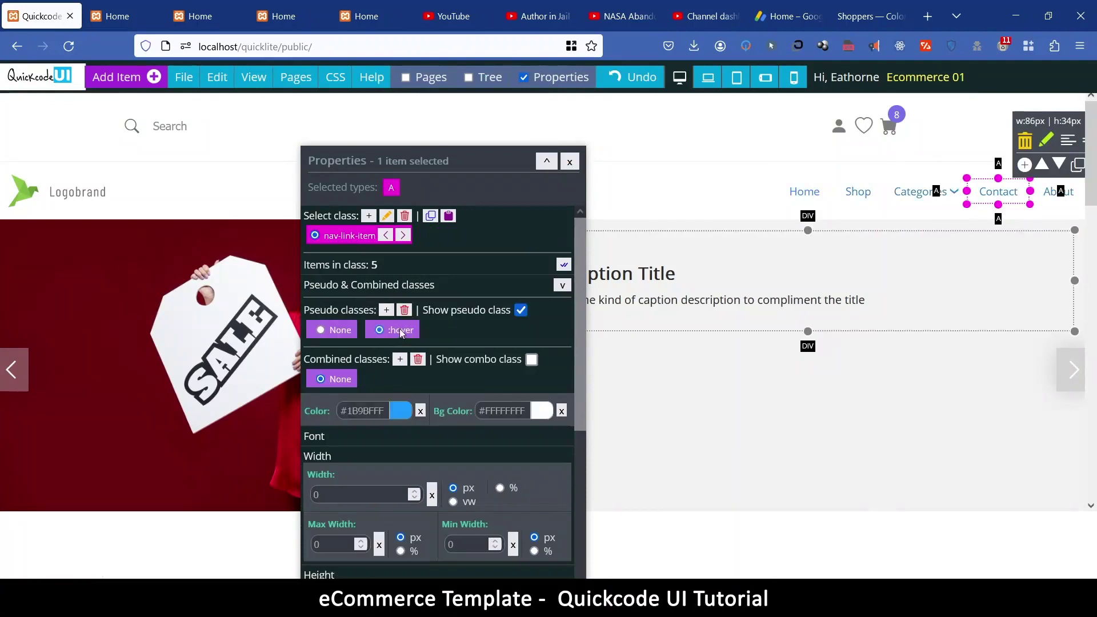
left_click(367, 414)
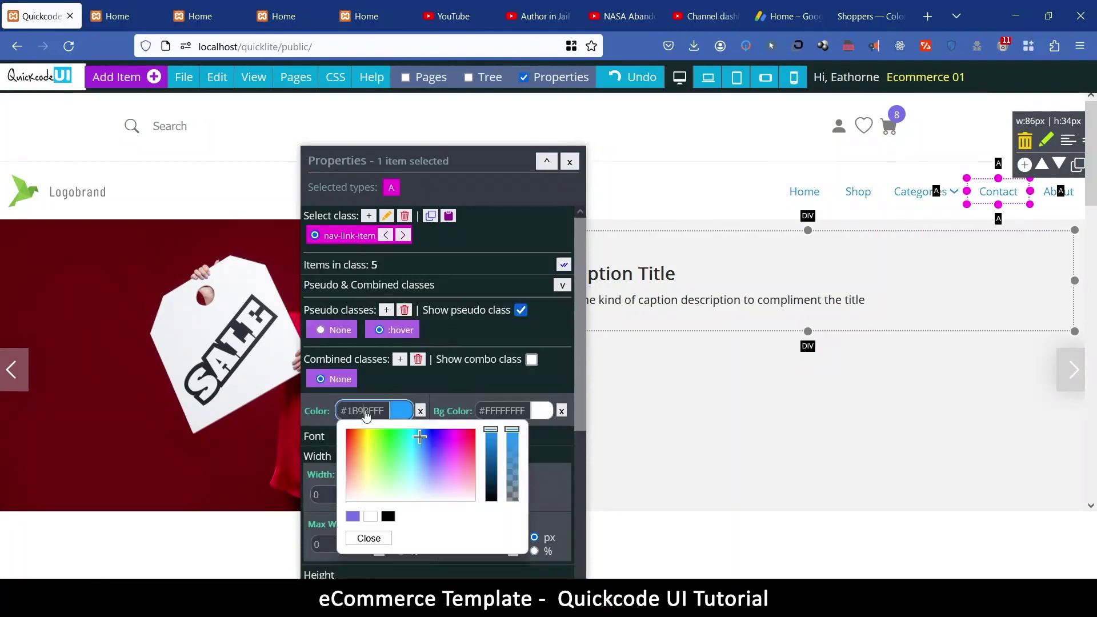
type("#7971ea")
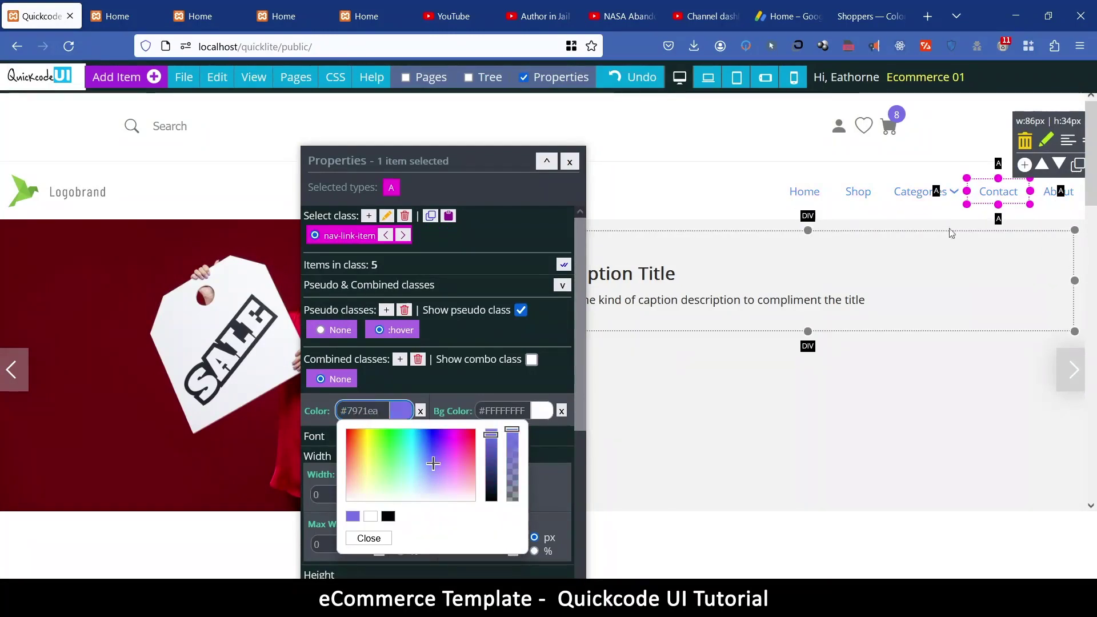
left_click(340, 331)
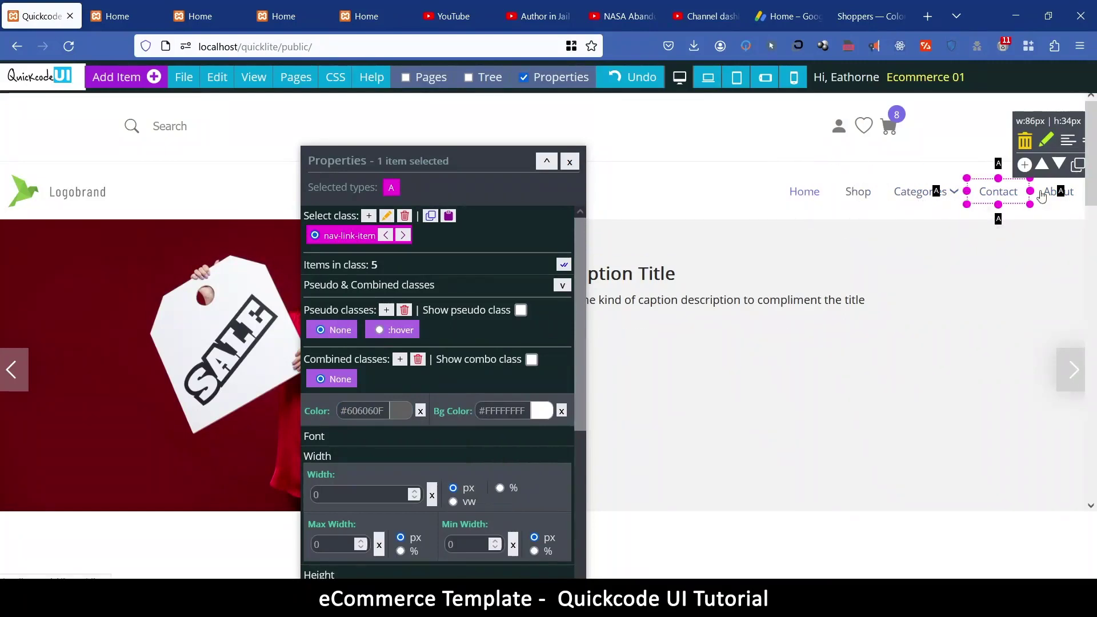
Set the :hover > .child-nav-link-item colour on the Categories dropdown's parent list items to #7971ea
mouse_move(905, 204)
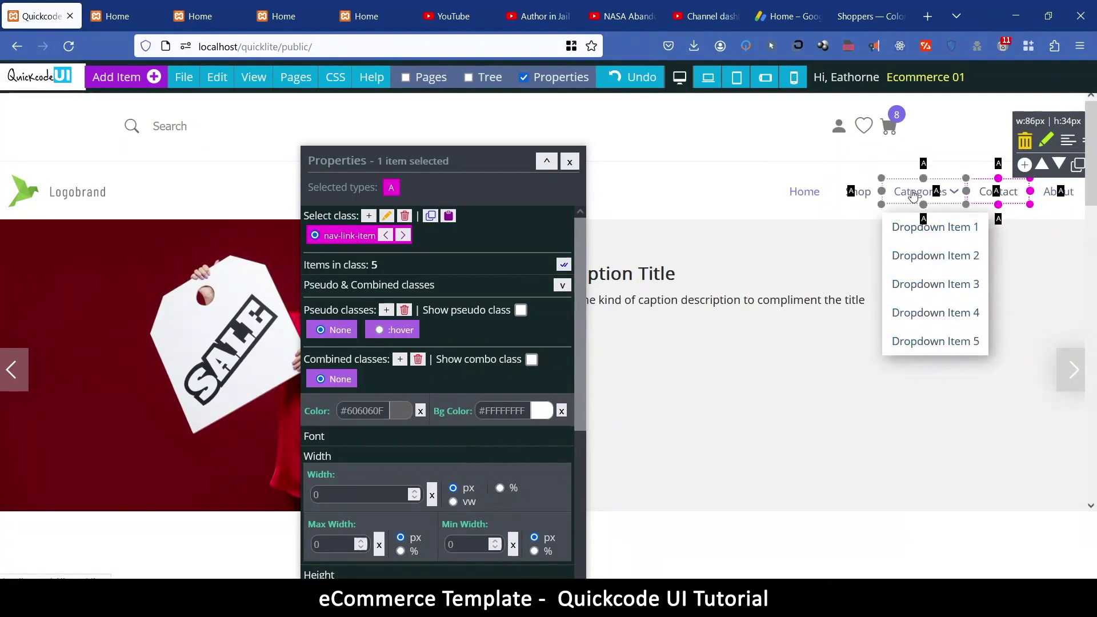
left_click(913, 196)
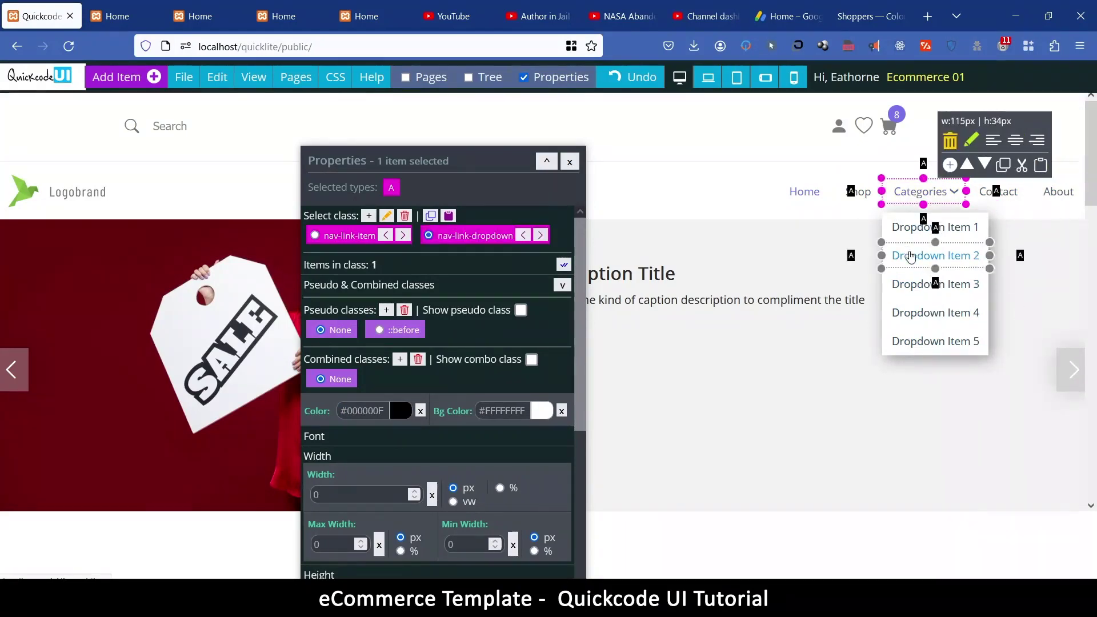
left_click(912, 257)
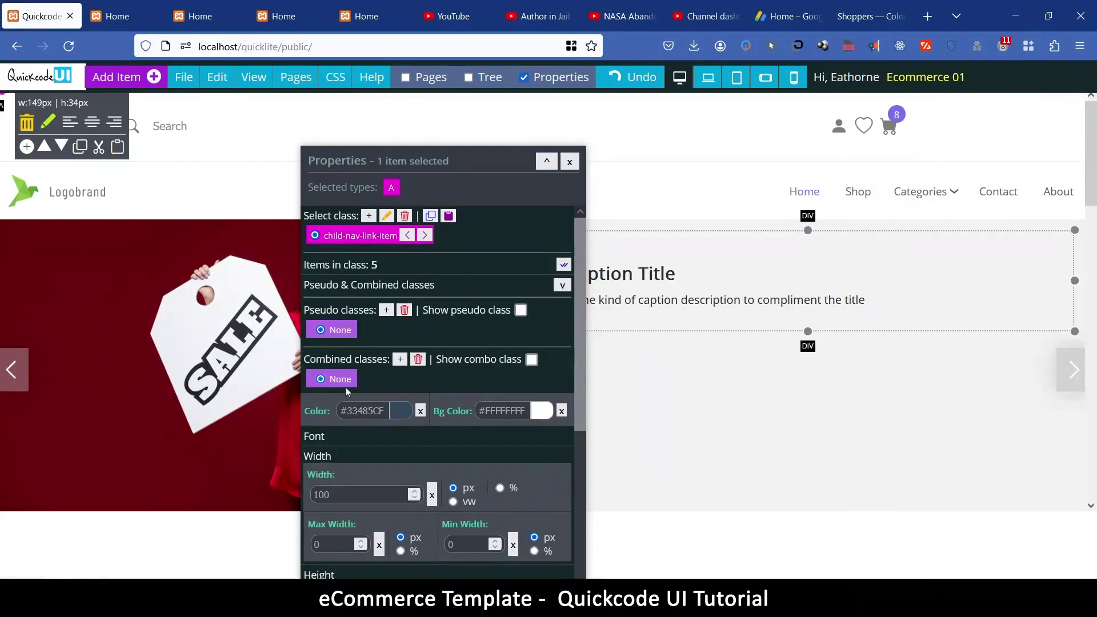
mouse_move(932, 254)
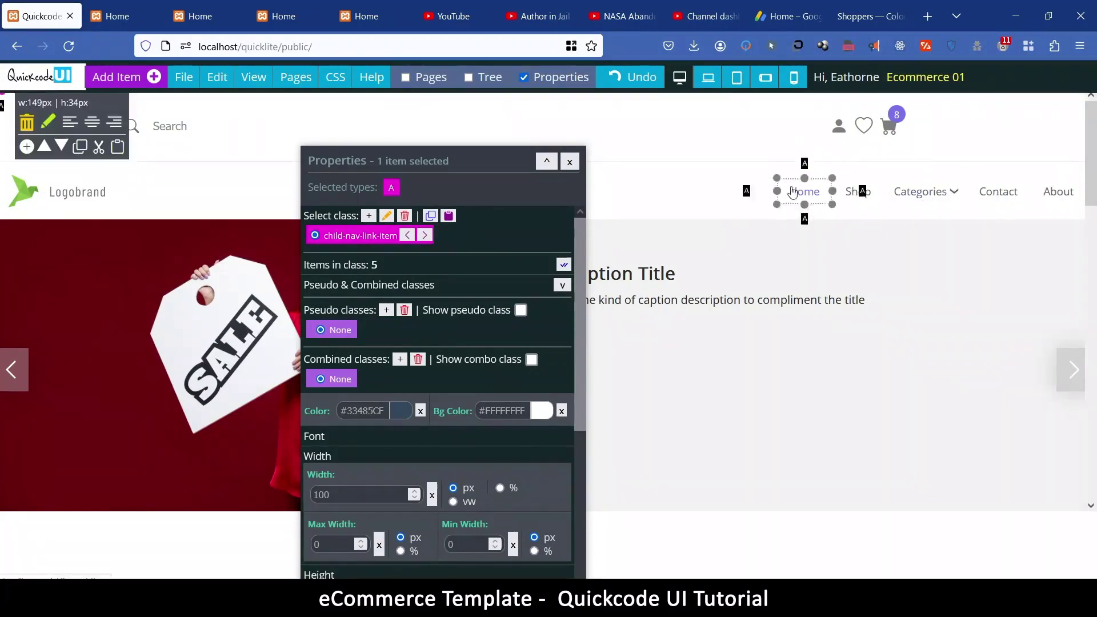
left_click(218, 77)
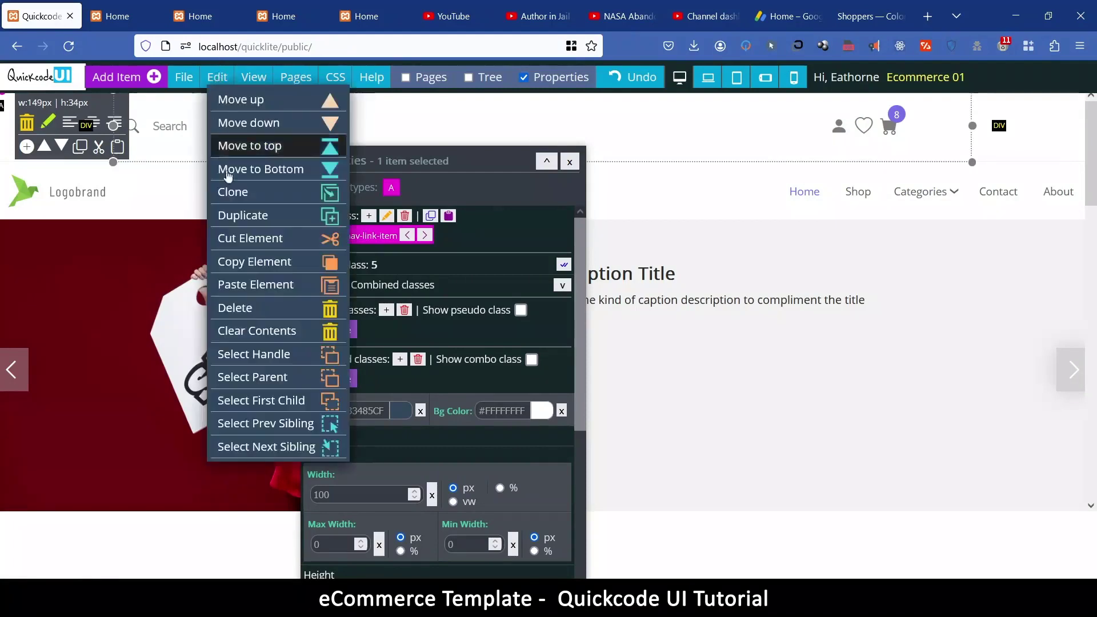
left_click(275, 378)
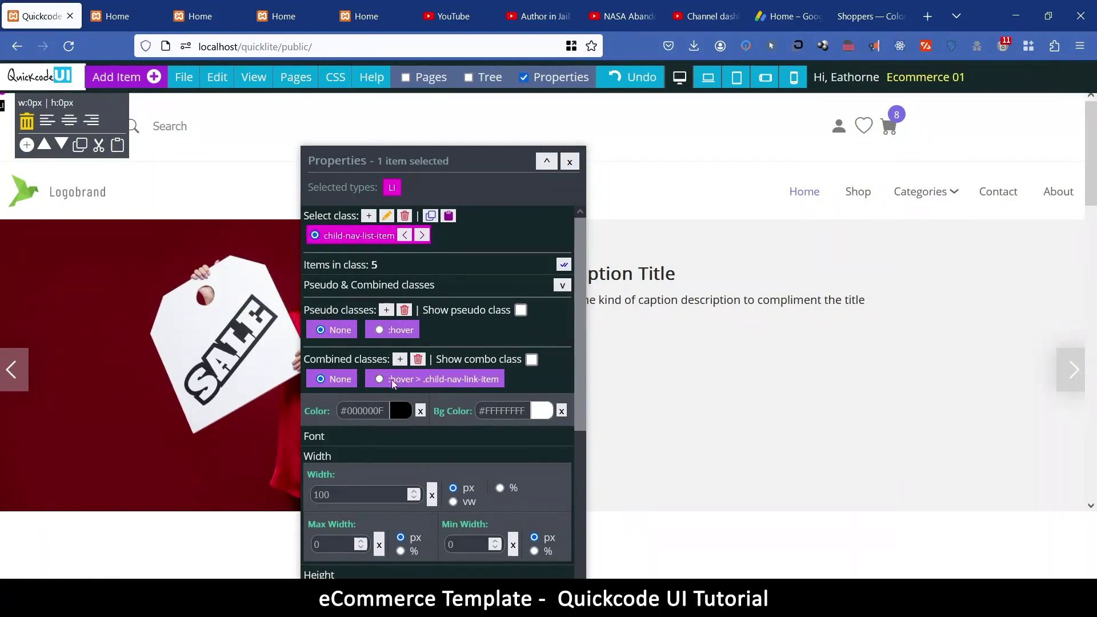
left_click(447, 380)
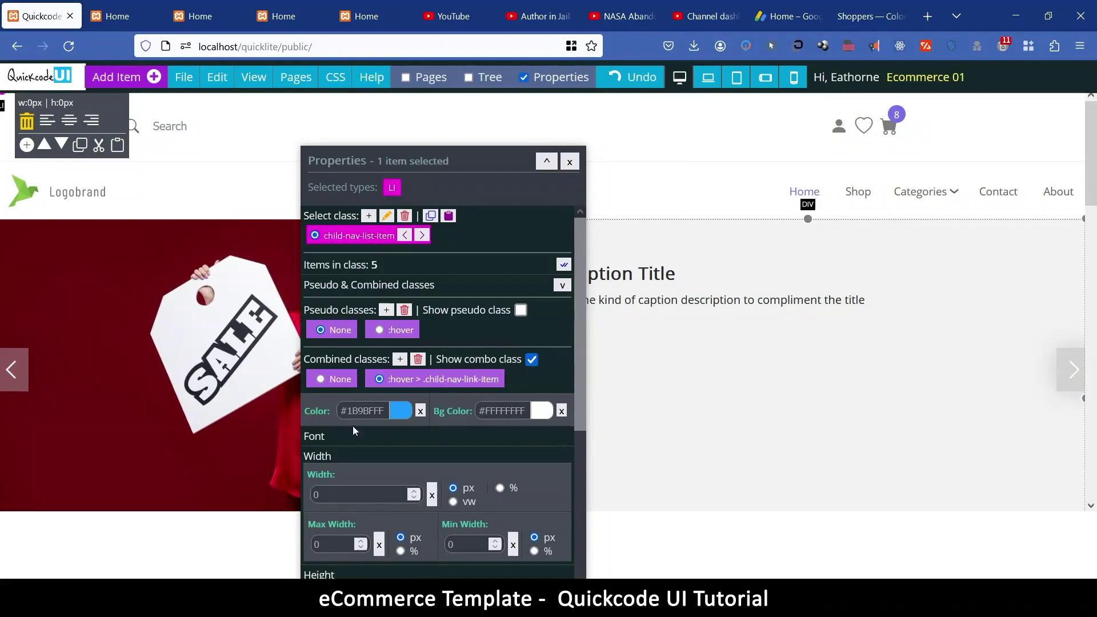
left_click(367, 416)
type("#7971ea")
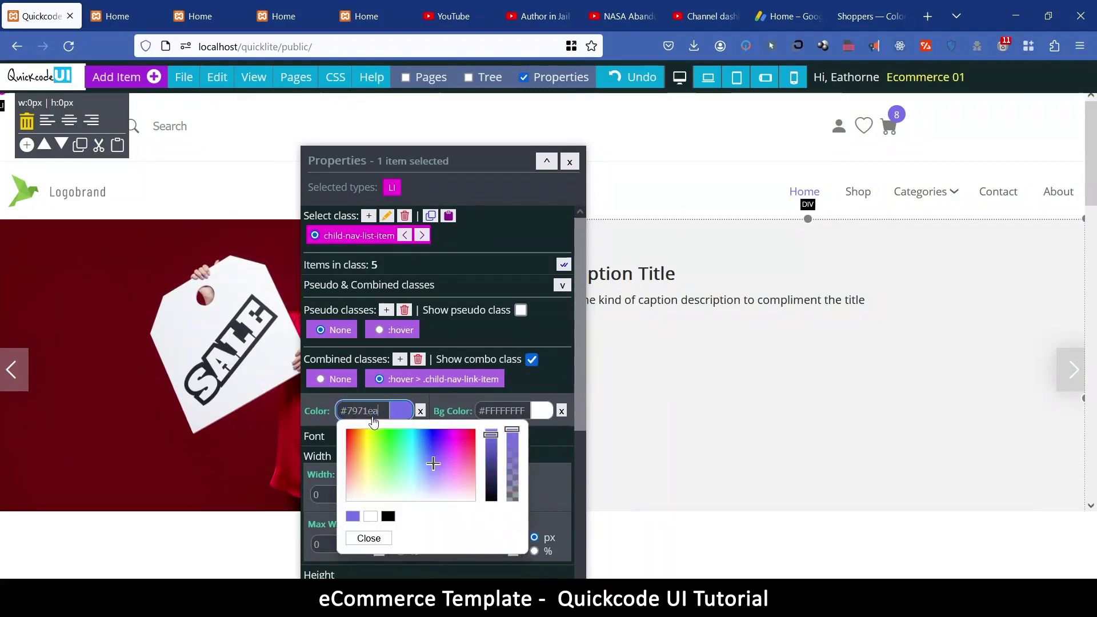
left_click(334, 379)
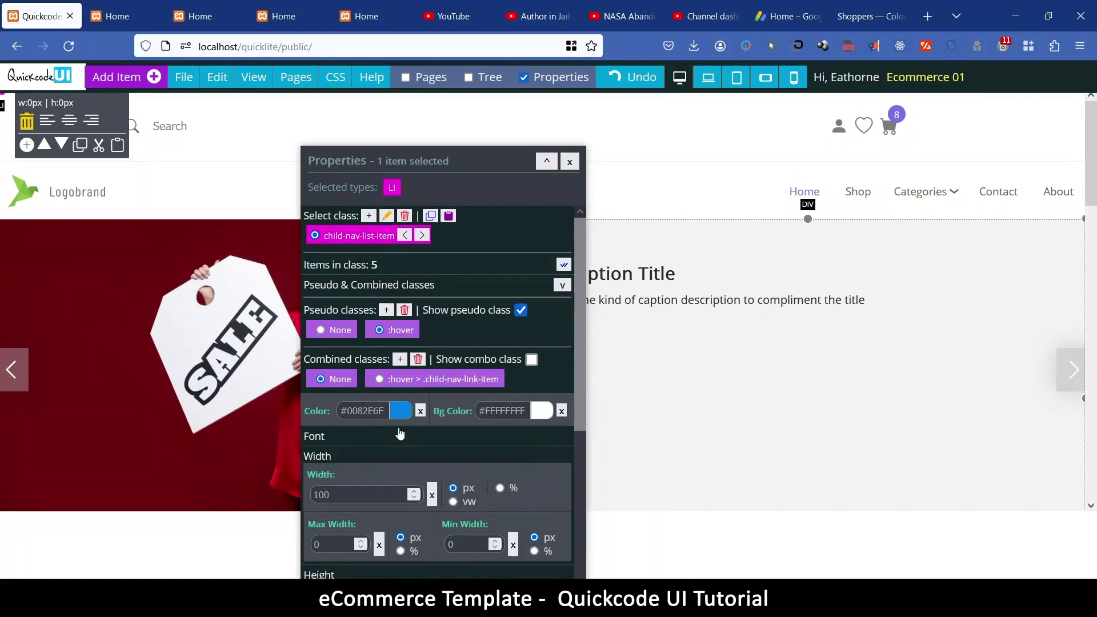
Return the child-nav-list-item class from its :hover state to the base class and close its properties
left_click(376, 416)
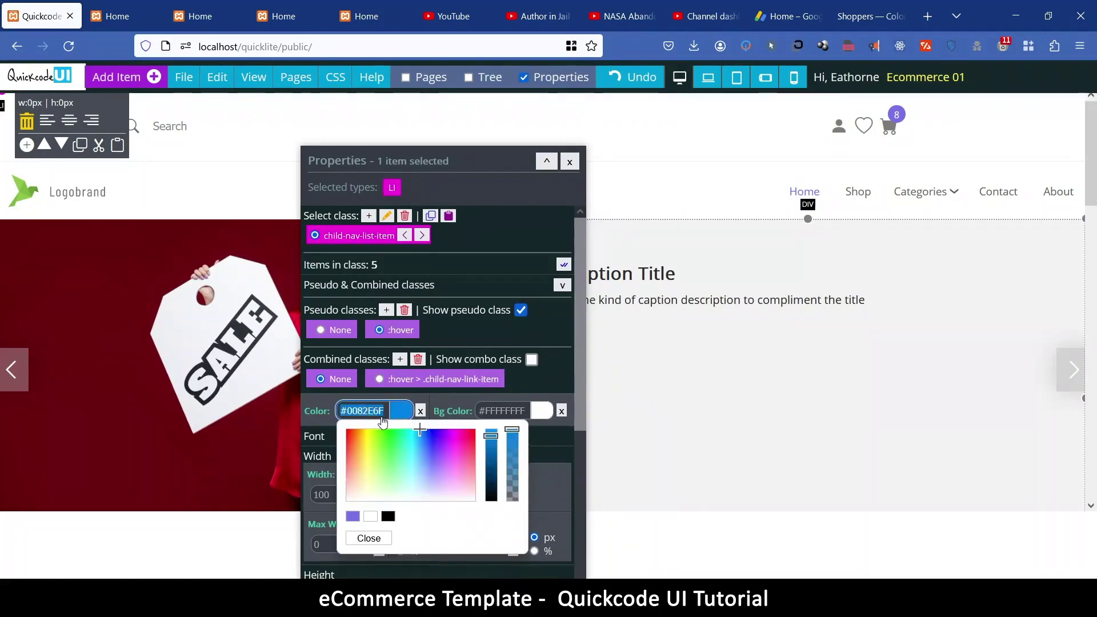
left_click(333, 334)
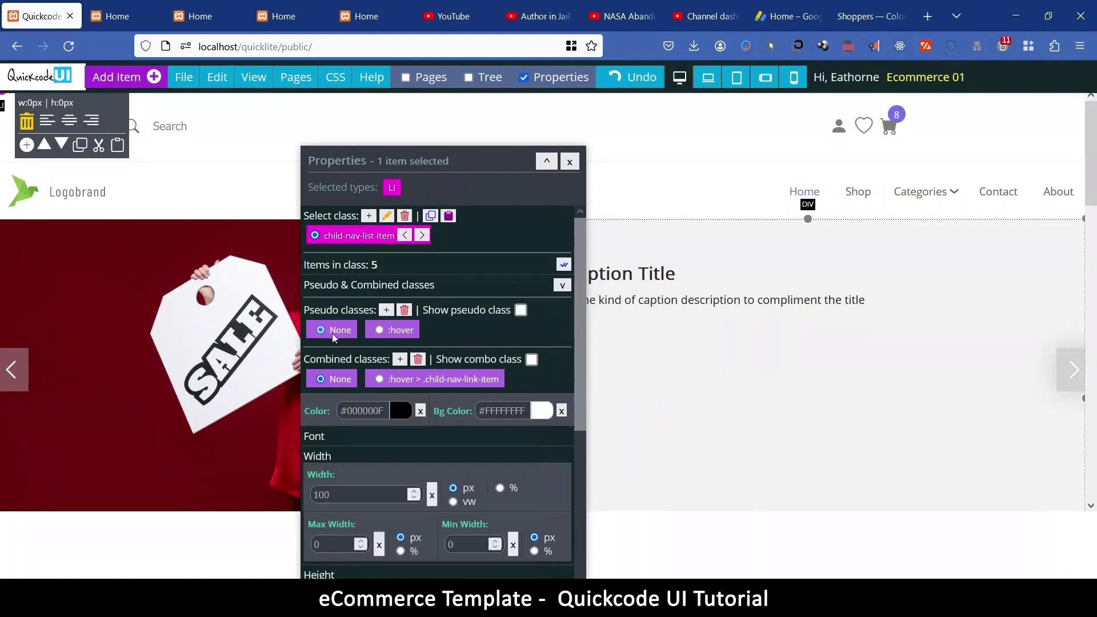
mouse_move(920, 192)
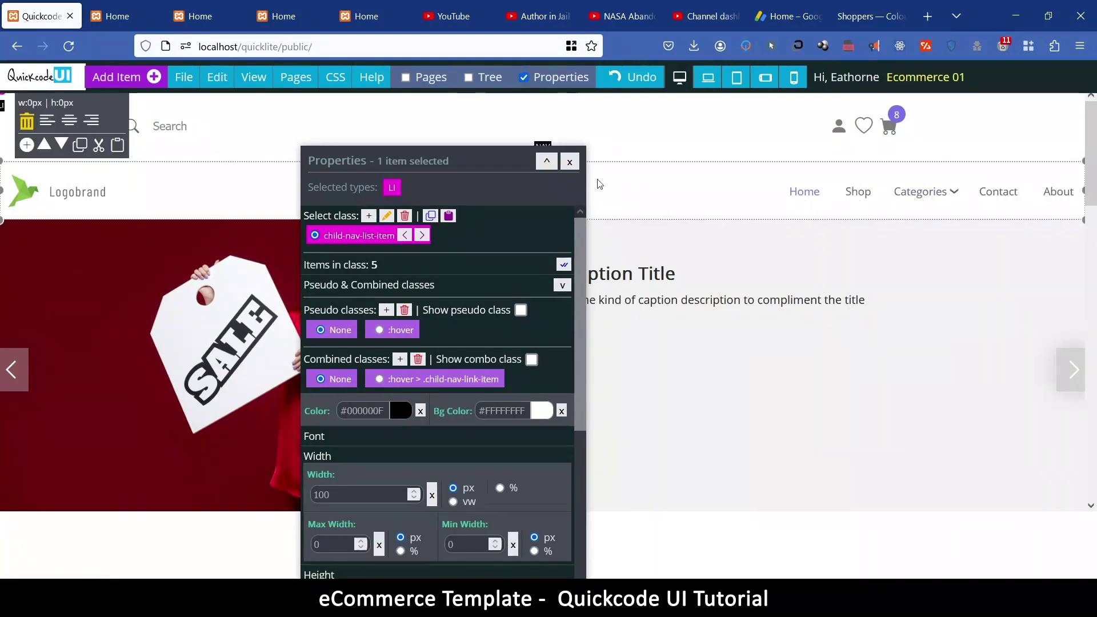
left_click(570, 162)
Save the project and open a preview of the home page in a new tab
left_click(184, 77)
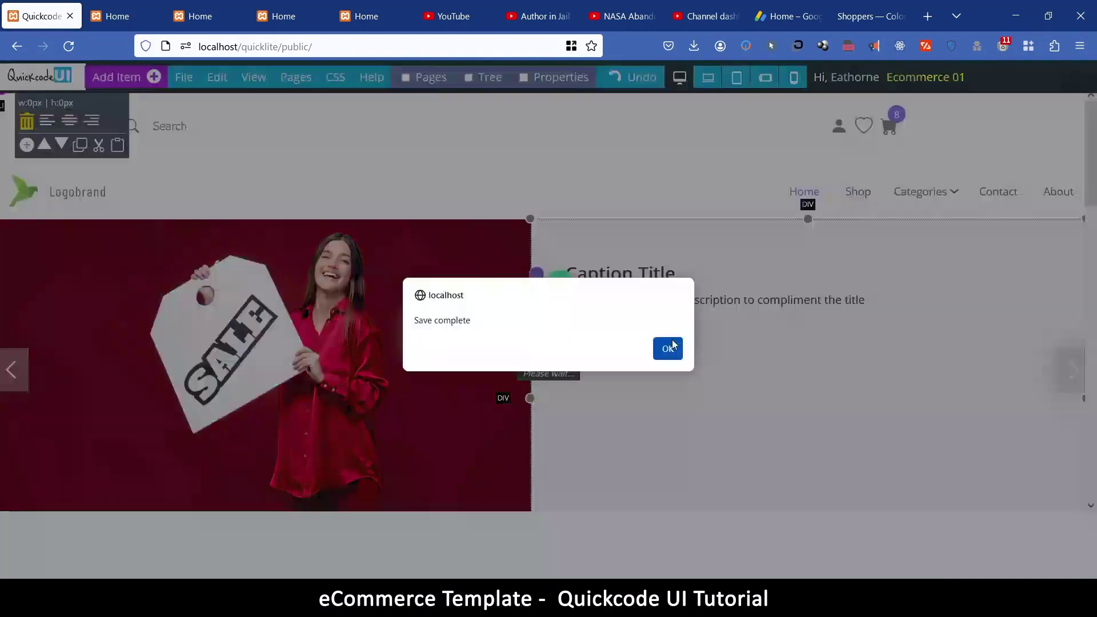
left_click(672, 344)
left_click(183, 76)
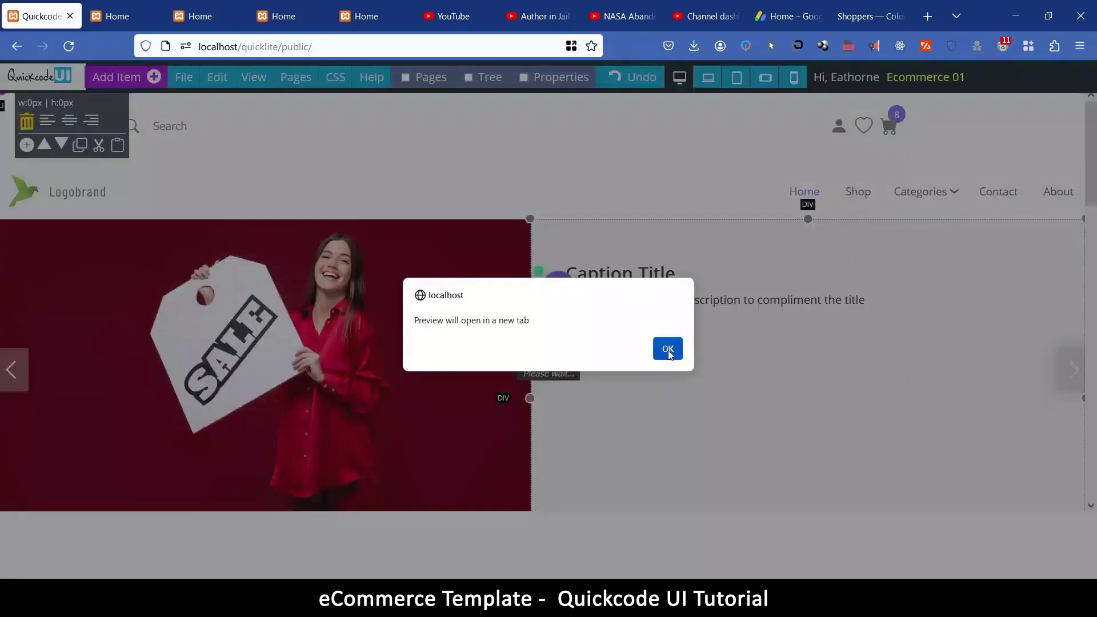
left_click(672, 346)
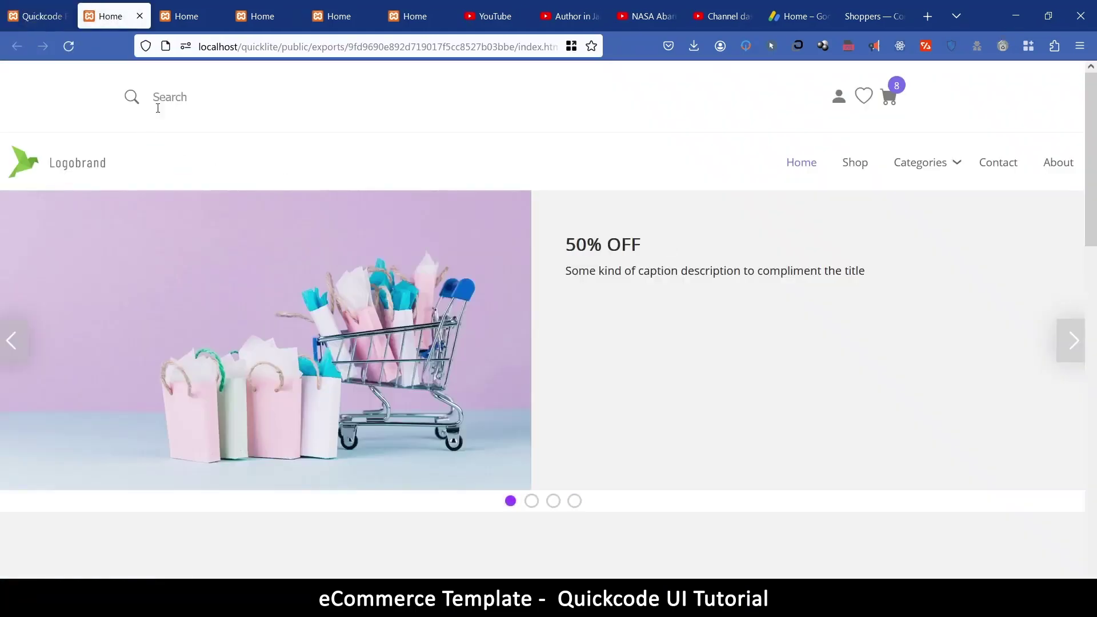
Examine the slideshow transitions, the Categories dropdown and the animated sections down to the footer in the preview
left_click(1070, 346)
left_click(1071, 347)
left_click(1072, 347)
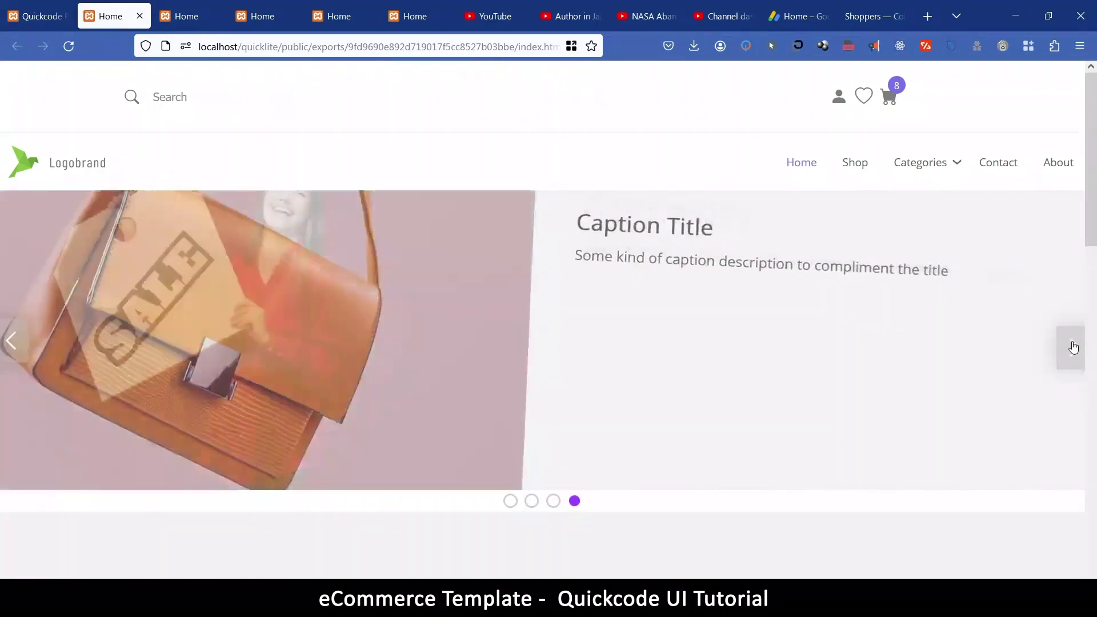
left_click(1073, 347)
left_click(1073, 347)
left_click(1075, 347)
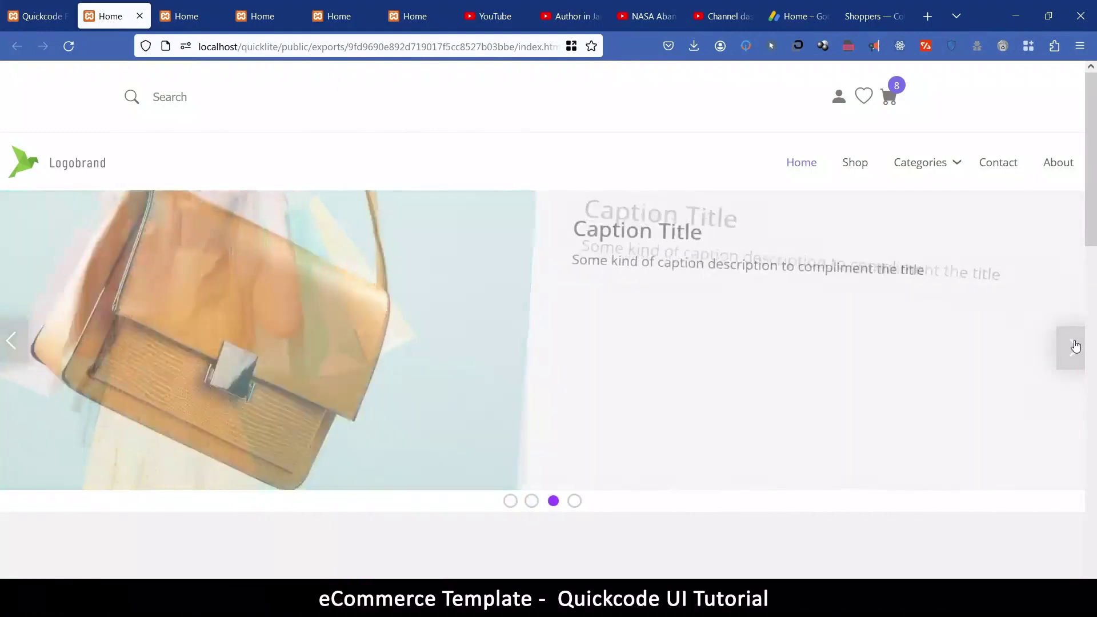
left_click(1073, 346)
left_click(925, 165)
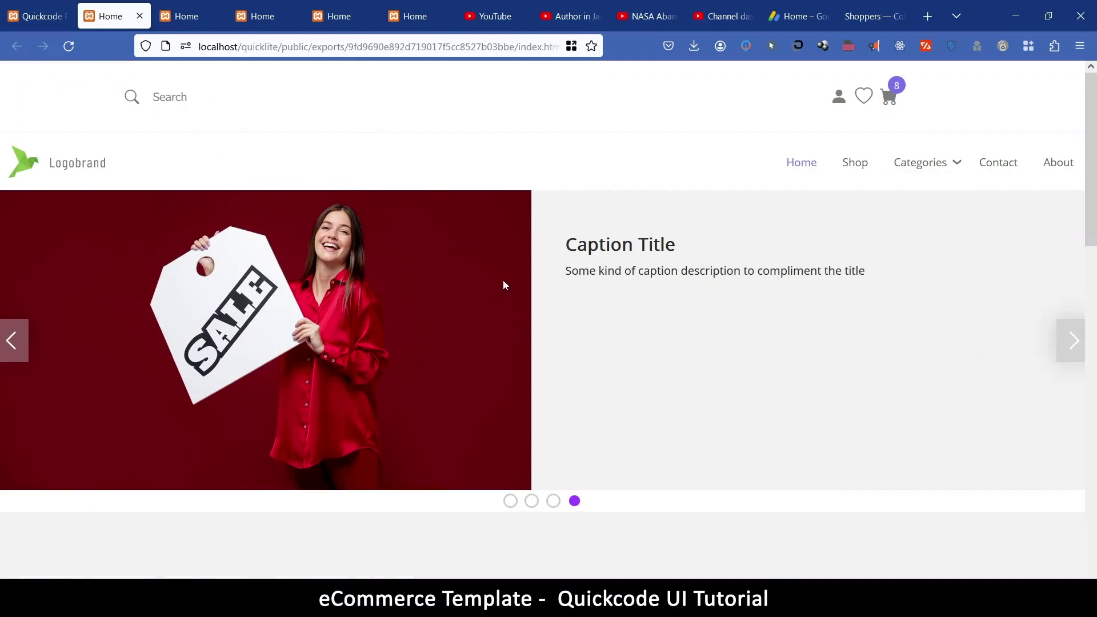
scroll(521, 304, "down", 5)
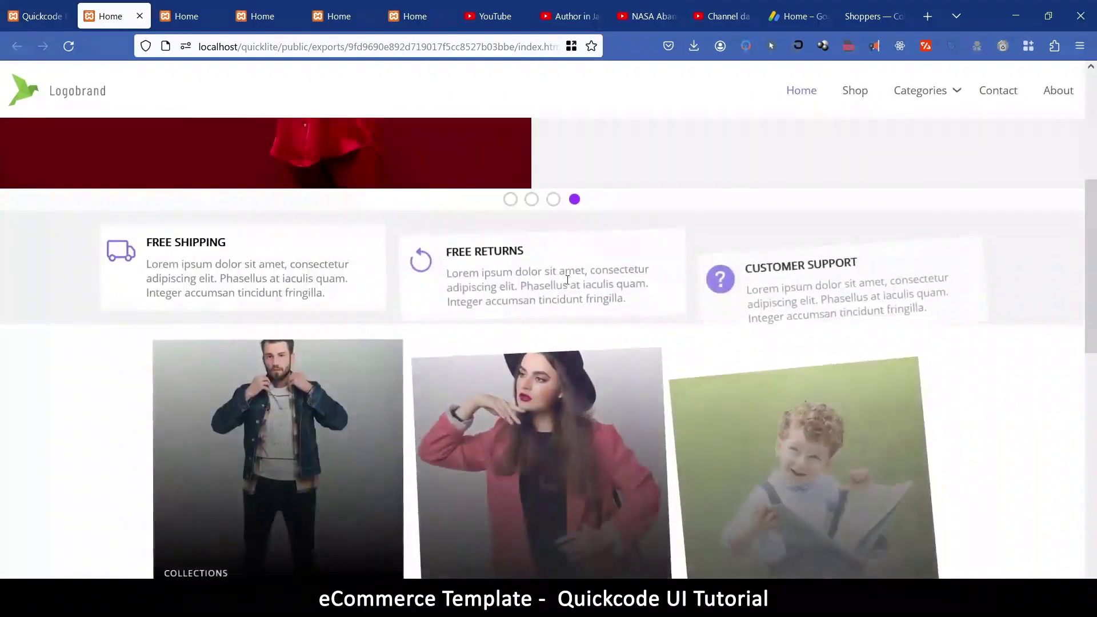
scroll(623, 396, "down", 4)
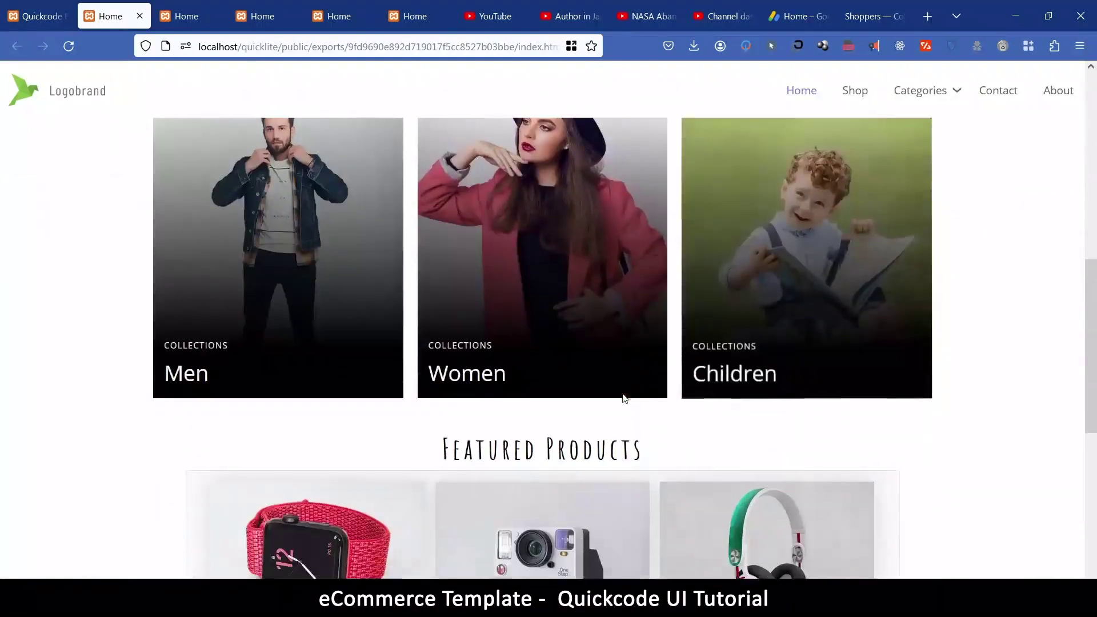
scroll(623, 398, "down", 7)
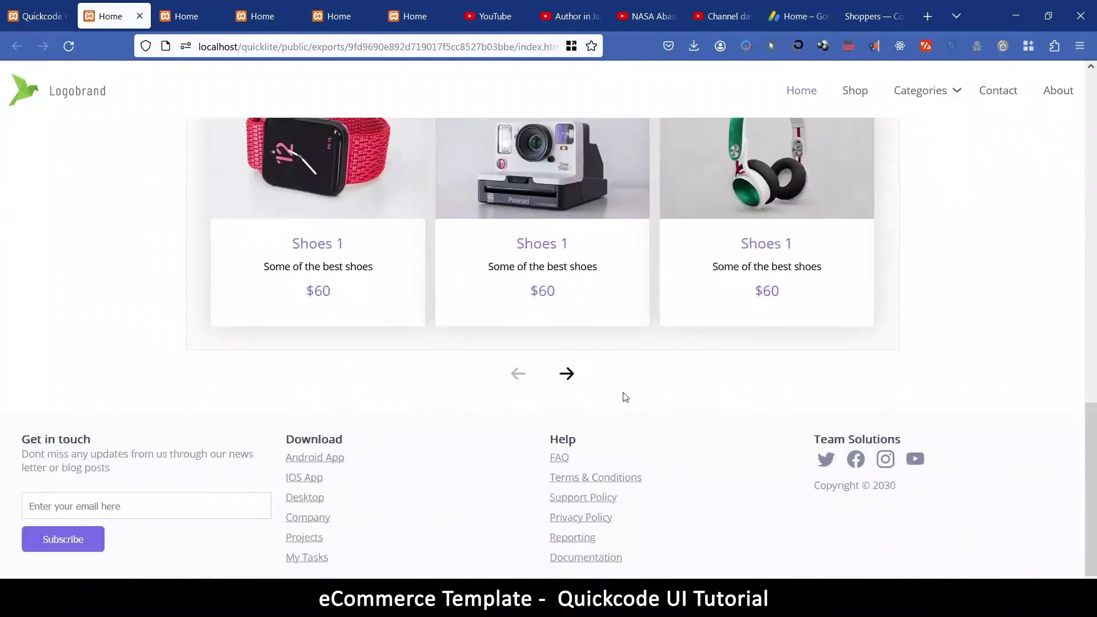
scroll(626, 397, "up", 10)
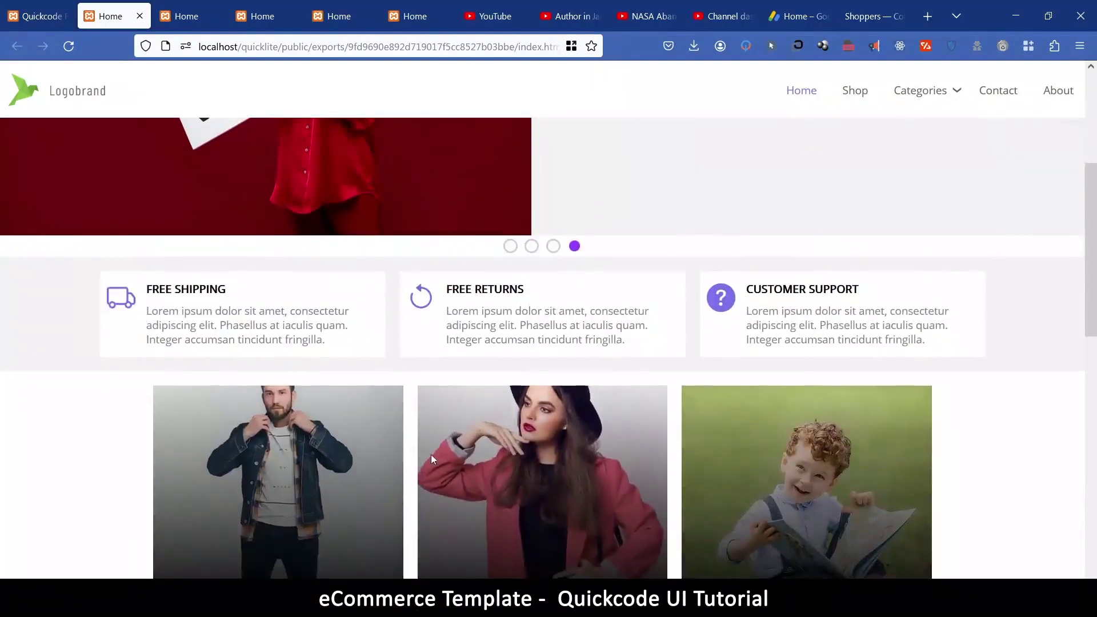
Back in the Quickcode UI editor, set the Men collection card's animation to Fade Rotate From Left
left_click(37, 16)
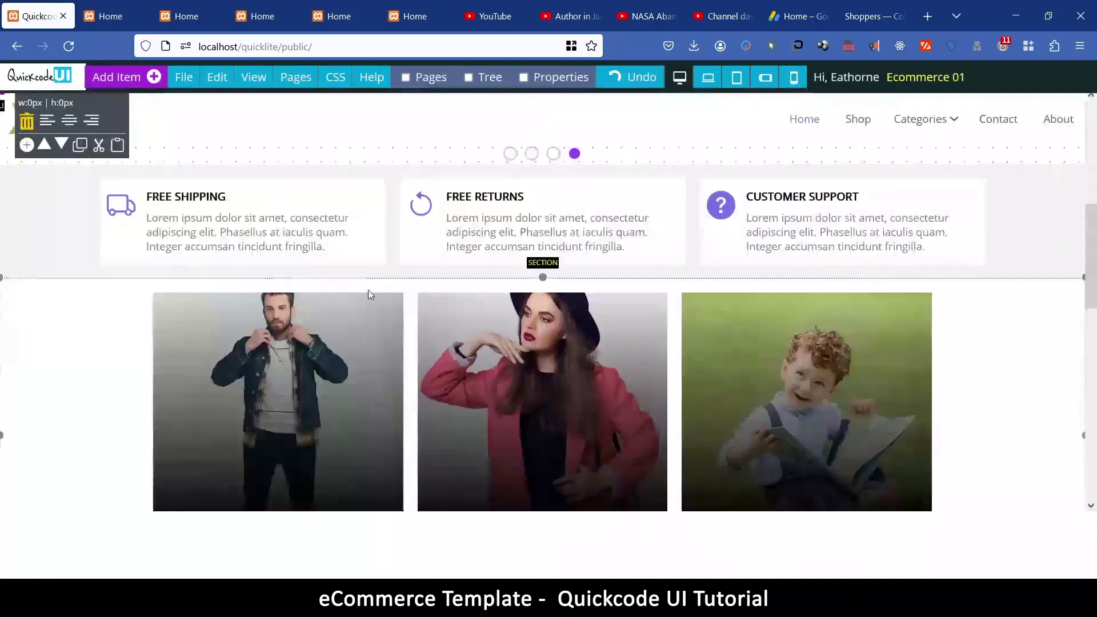
scroll(373, 296, "down", 3)
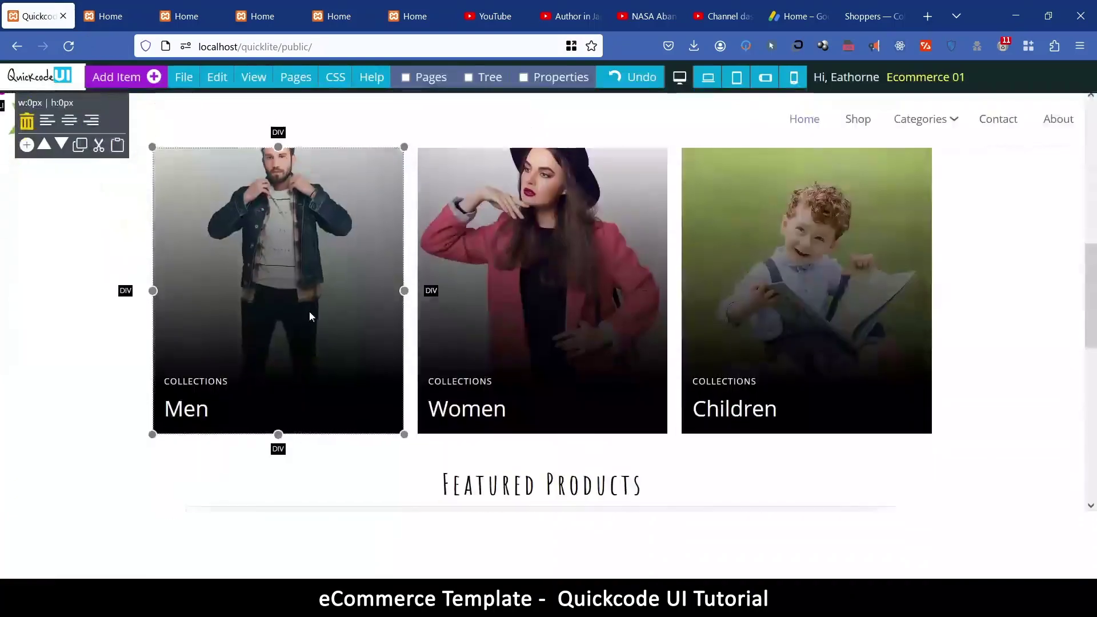
left_click(219, 76)
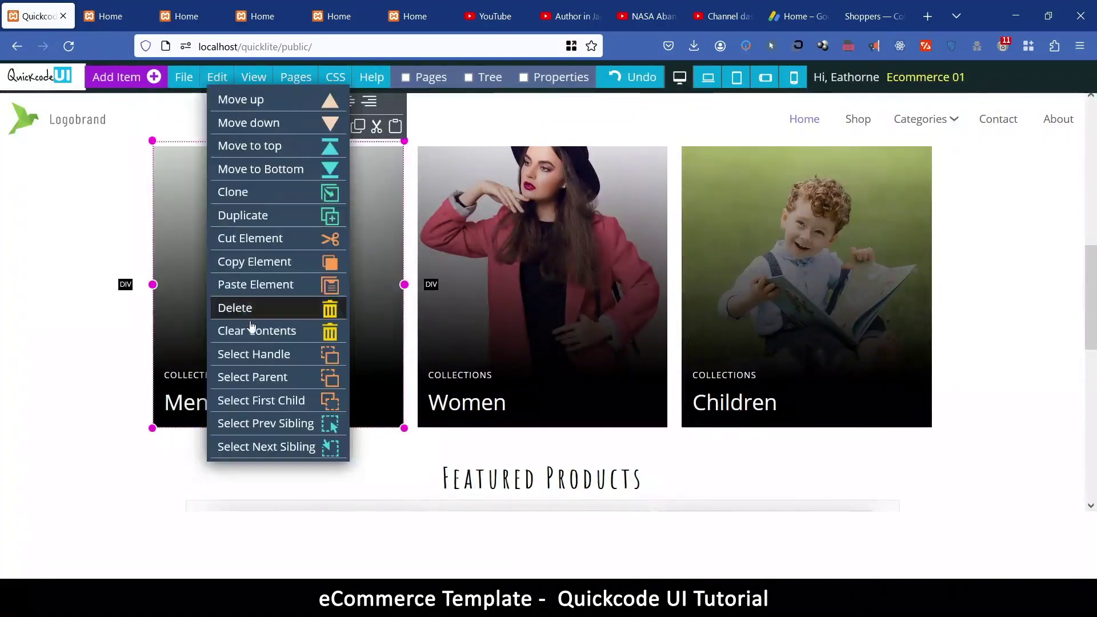
left_click(271, 358)
left_click(554, 76)
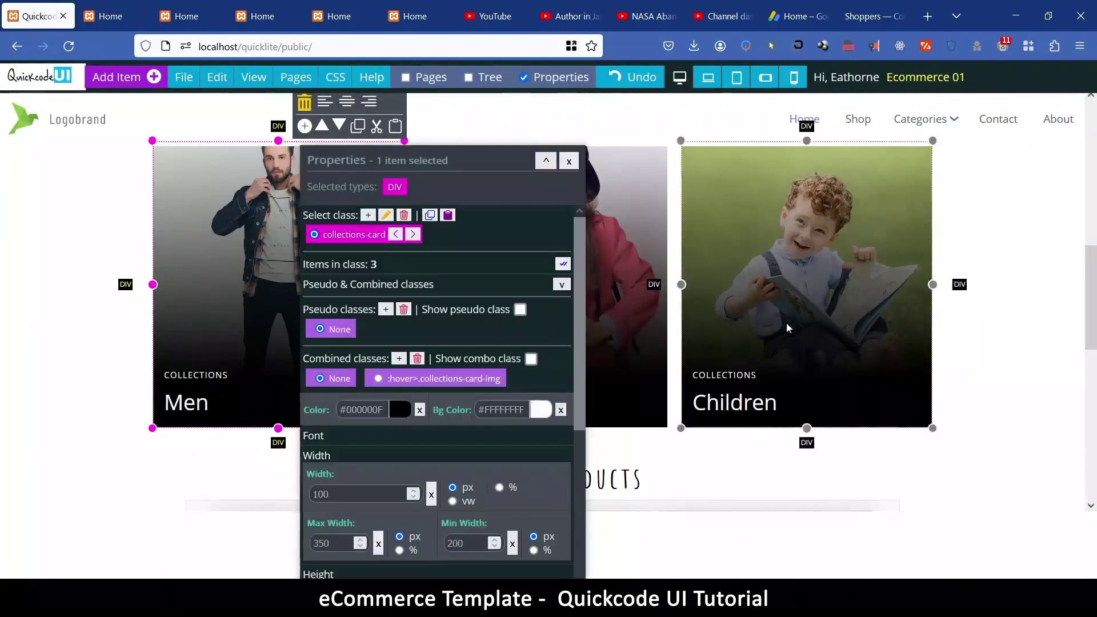
scroll(398, 428, "down", 10)
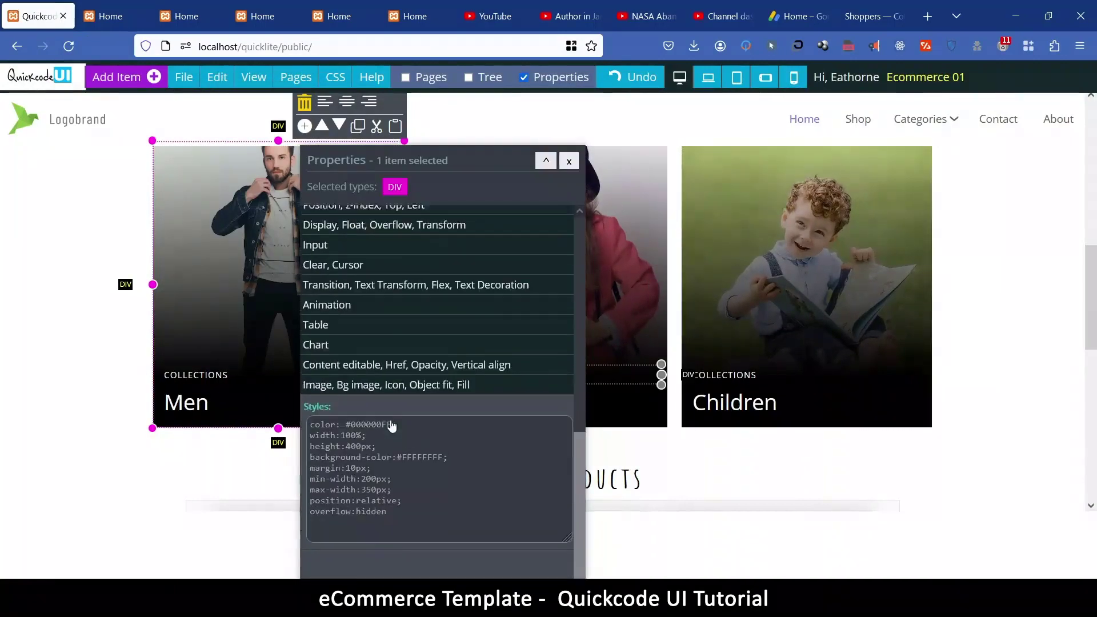
scroll(399, 378, "up", 2)
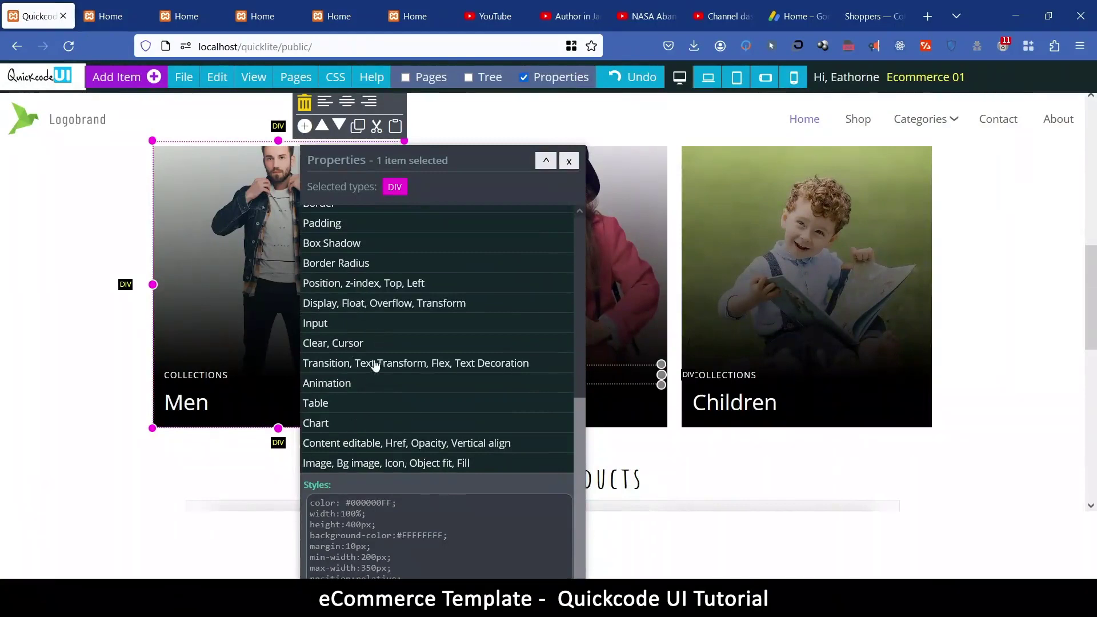
left_click(368, 384)
left_click(430, 425)
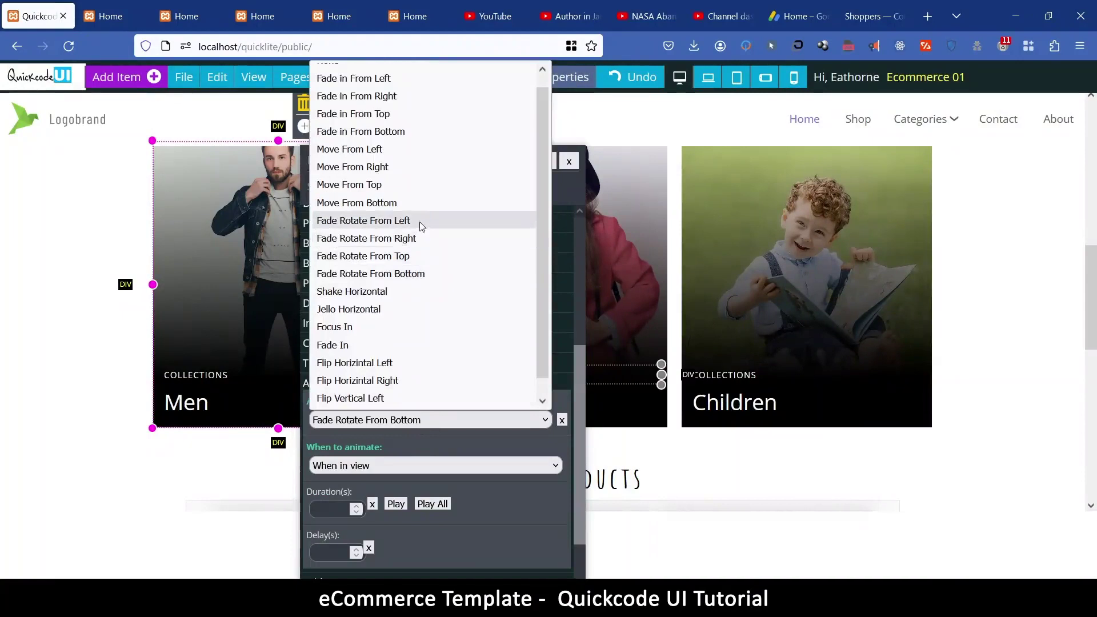
left_click(421, 220)
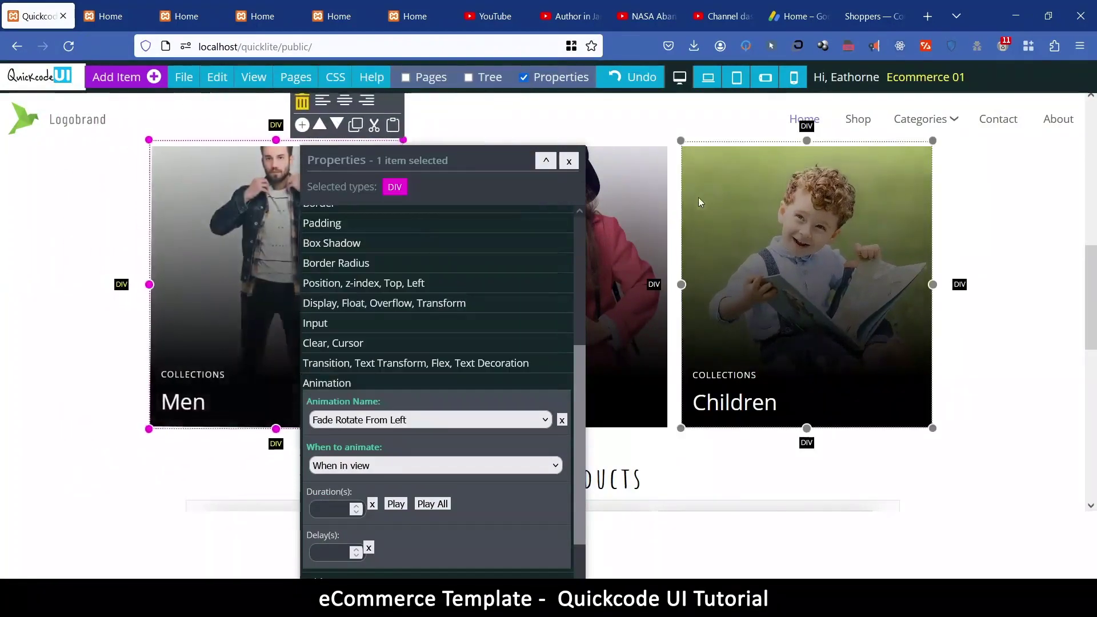
Set the Children collection card's animation to Fade Rotate From Right and close its properties
left_click(695, 165)
left_click(210, 80)
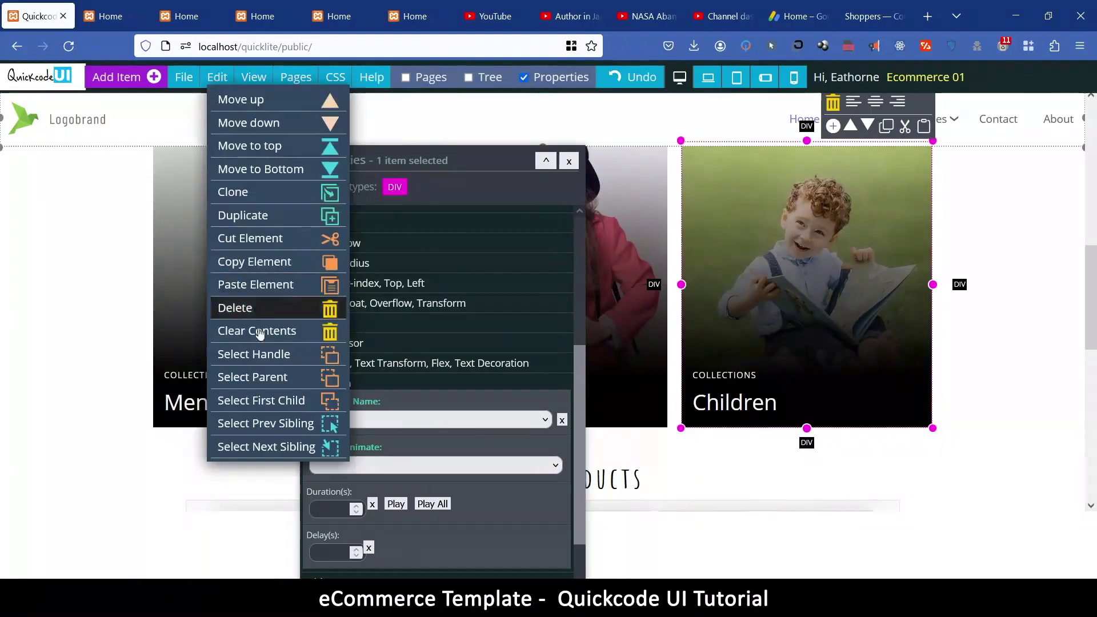
left_click(256, 354)
left_click(401, 423)
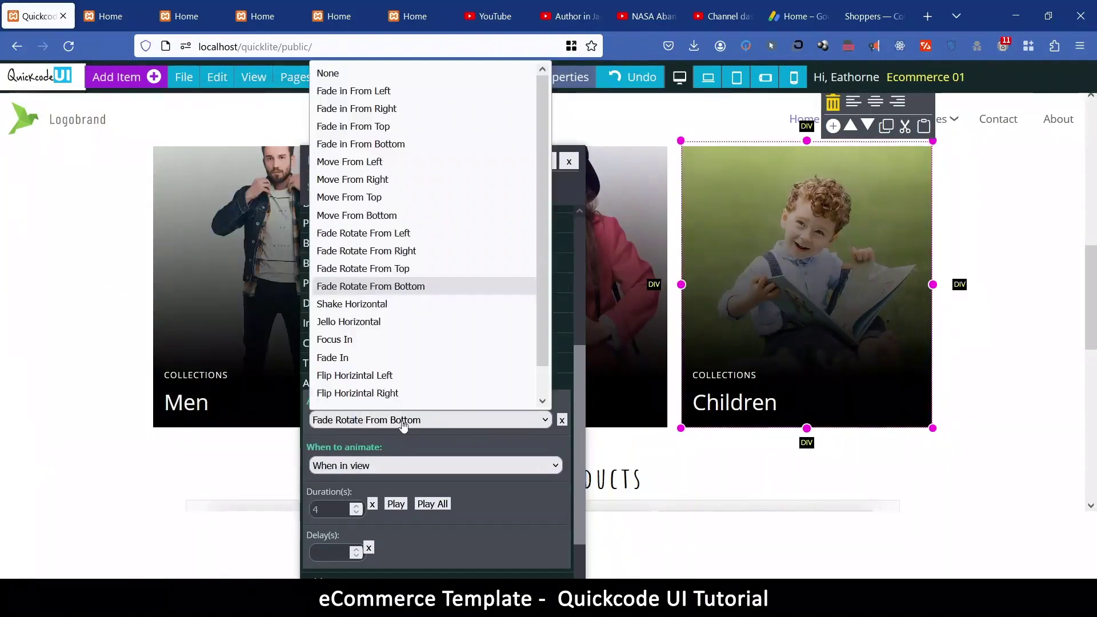
left_click(417, 251)
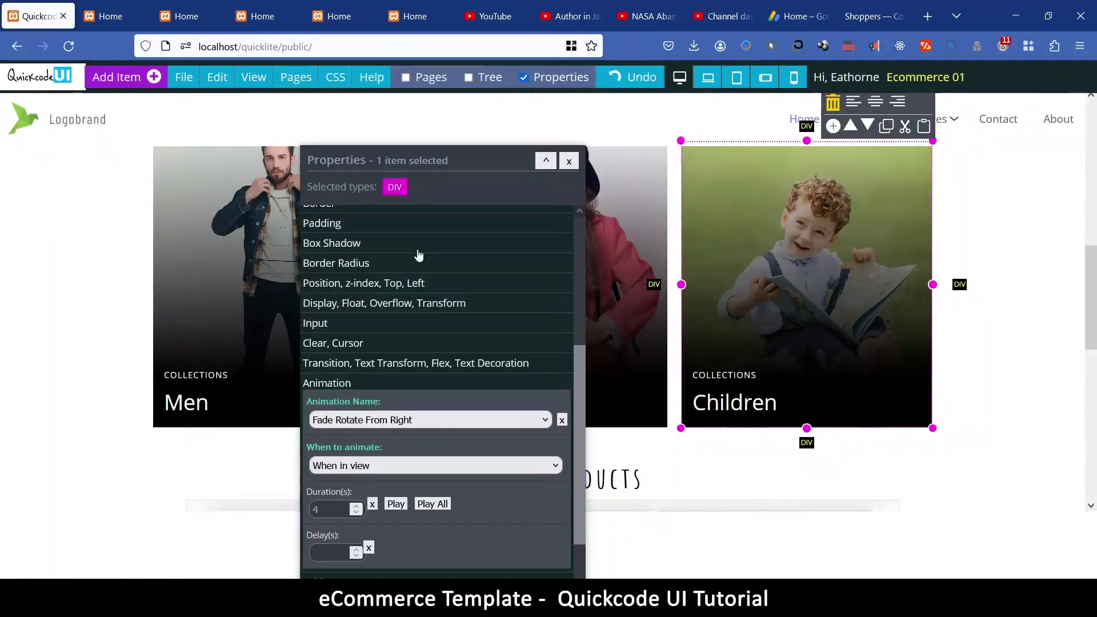
left_click(570, 162)
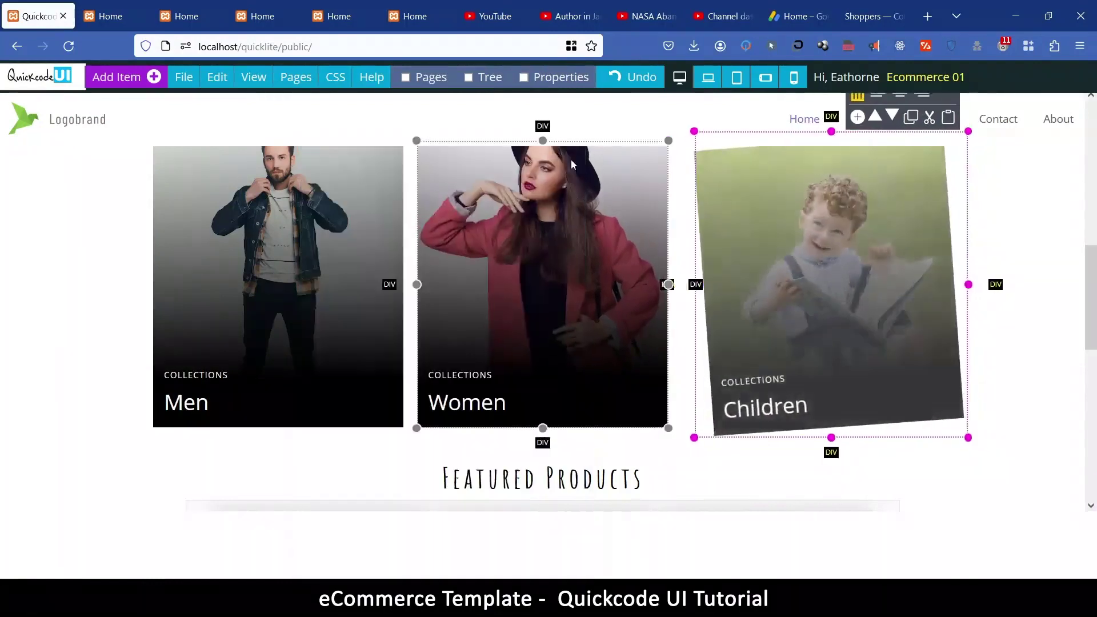
Save the project and export it as a downloadable HTML template archive
left_click(184, 77)
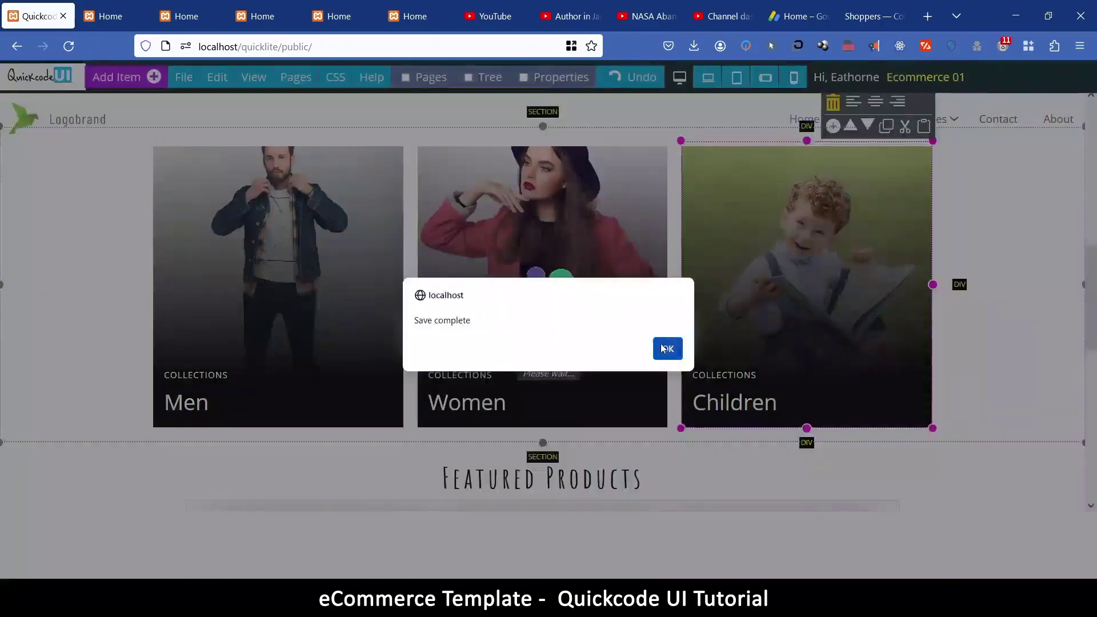
left_click(666, 349)
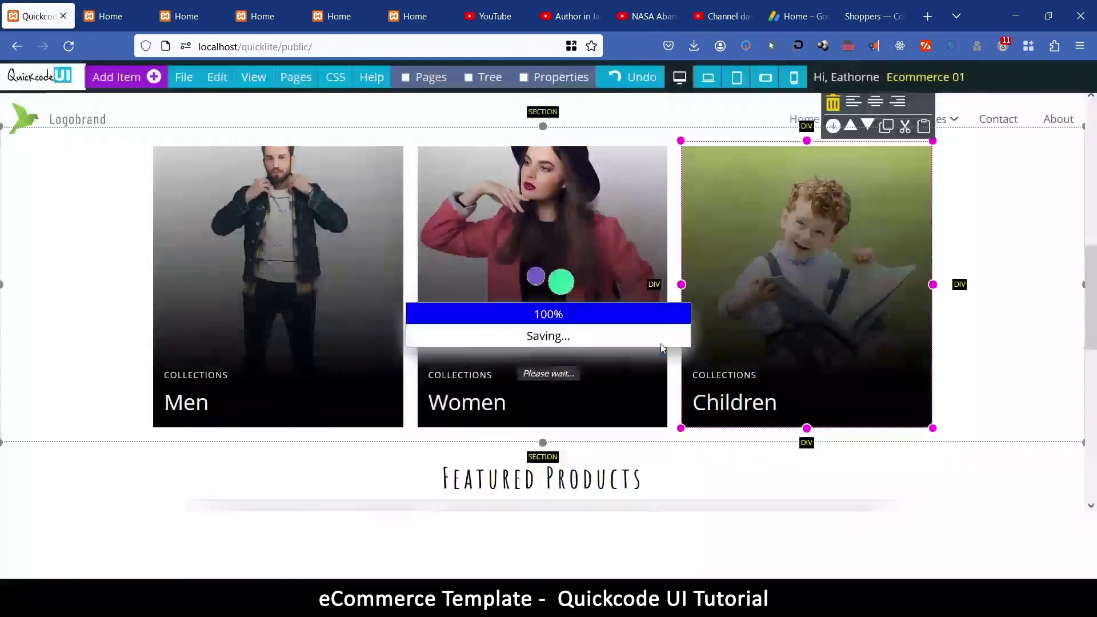
left_click(184, 77)
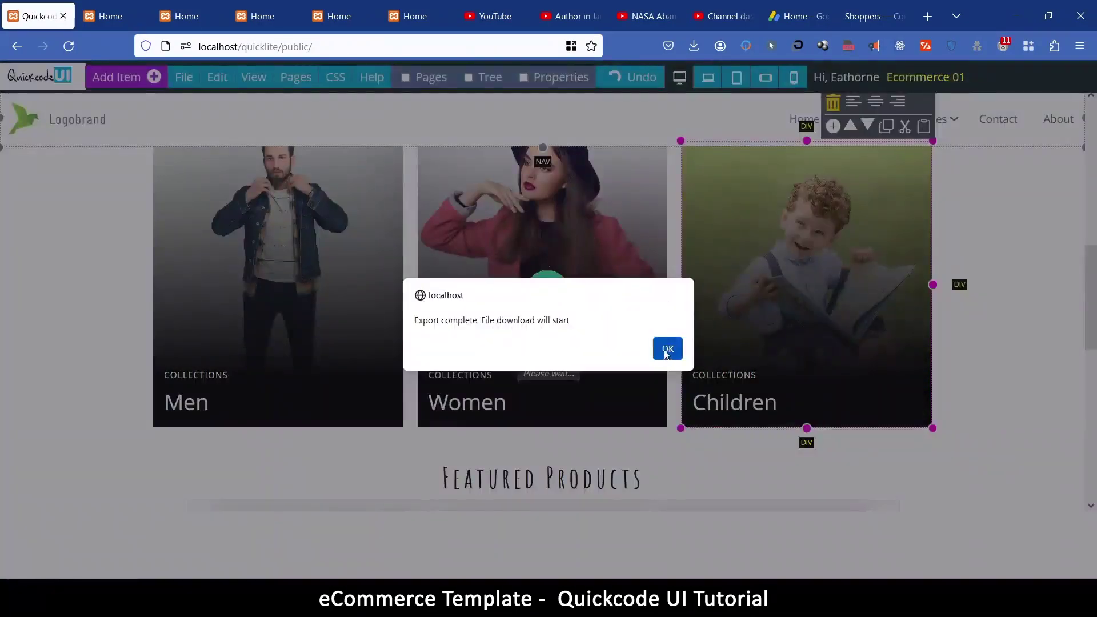
left_click(666, 352)
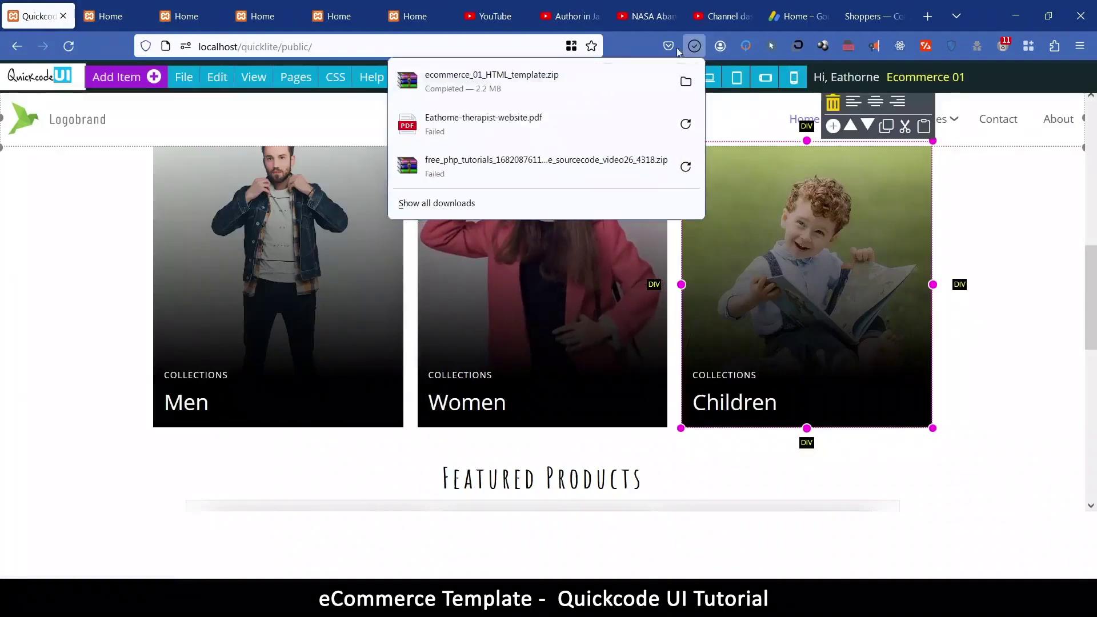
Show the downloaded ecommerce_01_HTML_template.zip in File Explorer and extract it into a folder of the same name
left_click(686, 83)
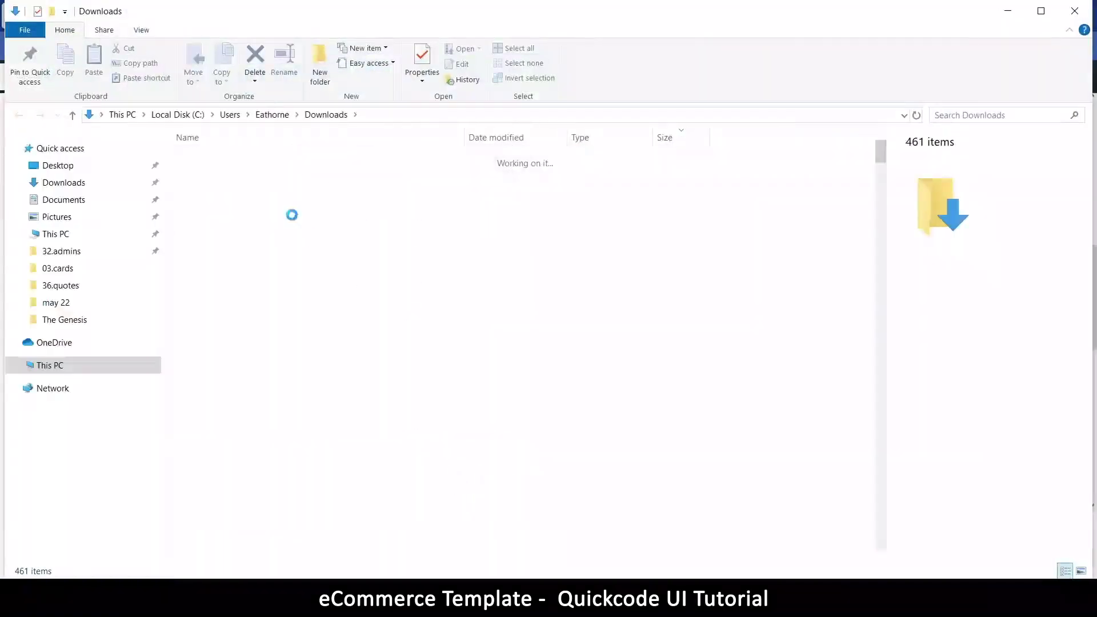
right_click(247, 178)
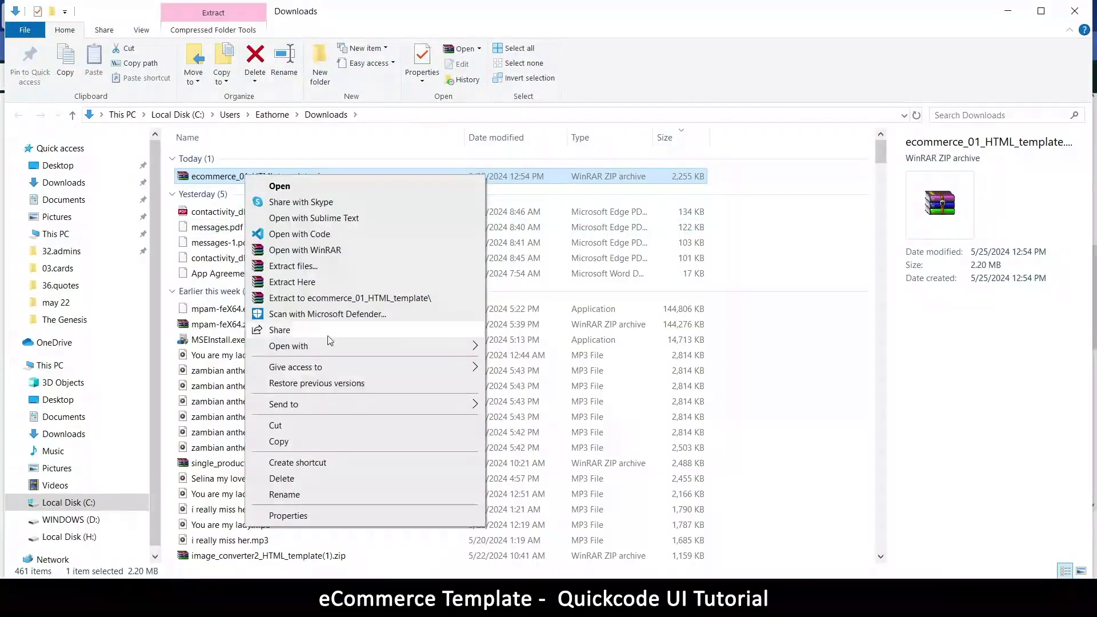
left_click(343, 298)
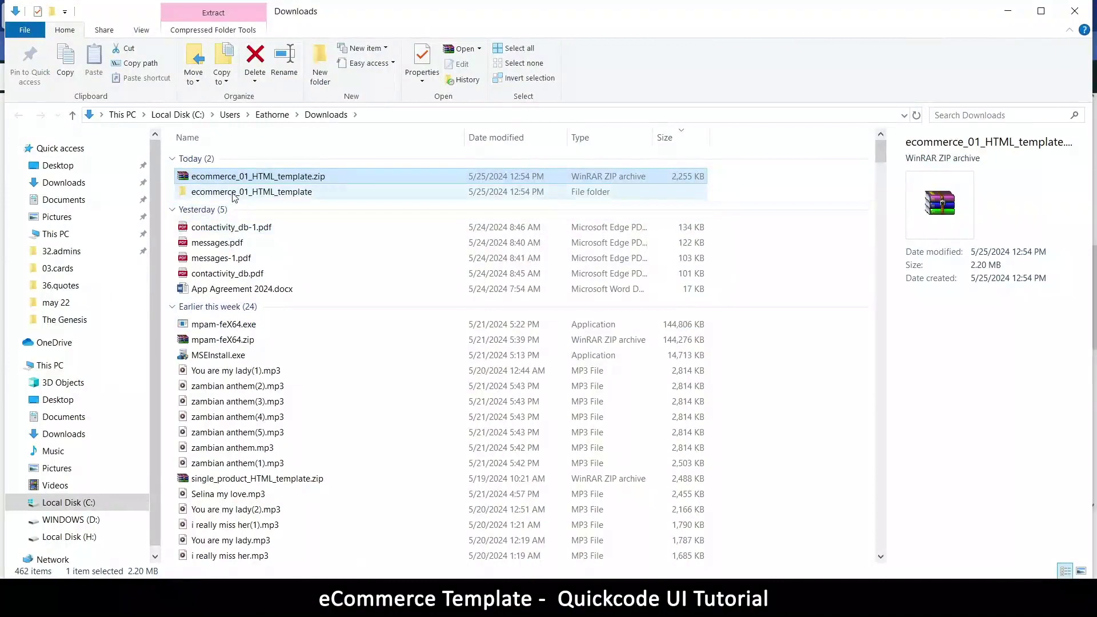
Open index.html from the extracted ecommerce_01_HTML_template folder in Firefox and check the collection cards' animations
double_click(235, 193)
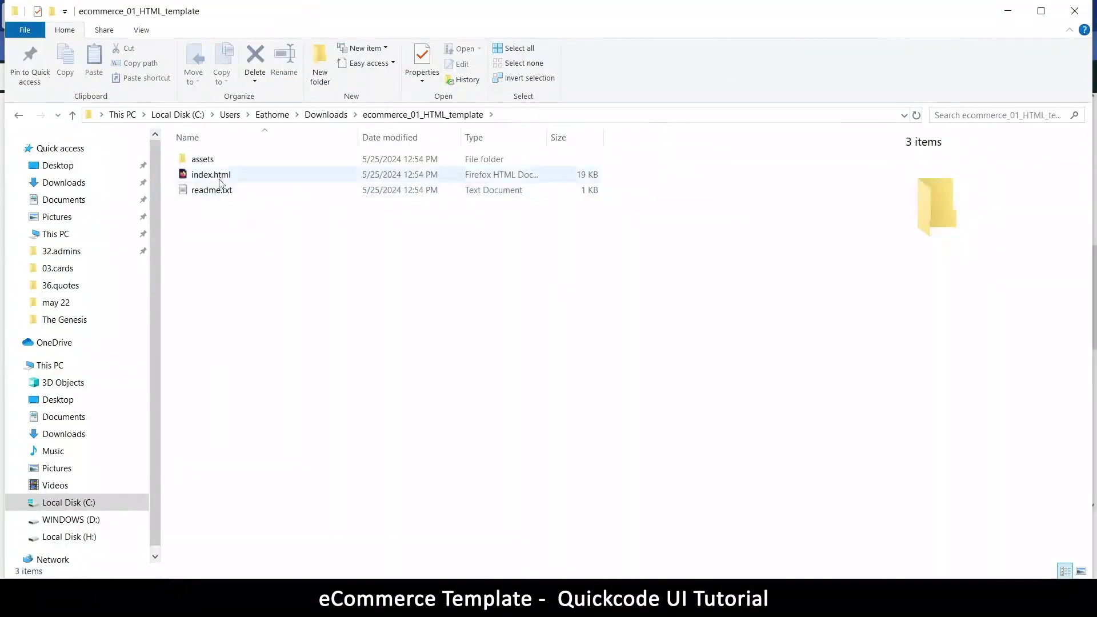
double_click(219, 175)
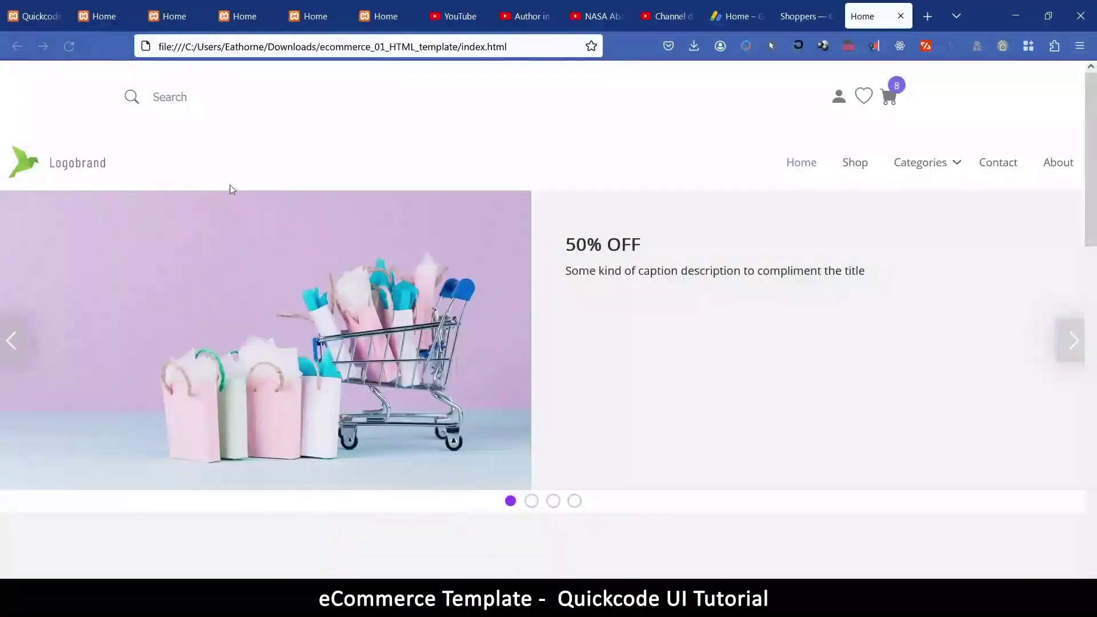
scroll(514, 196, "down", 5)
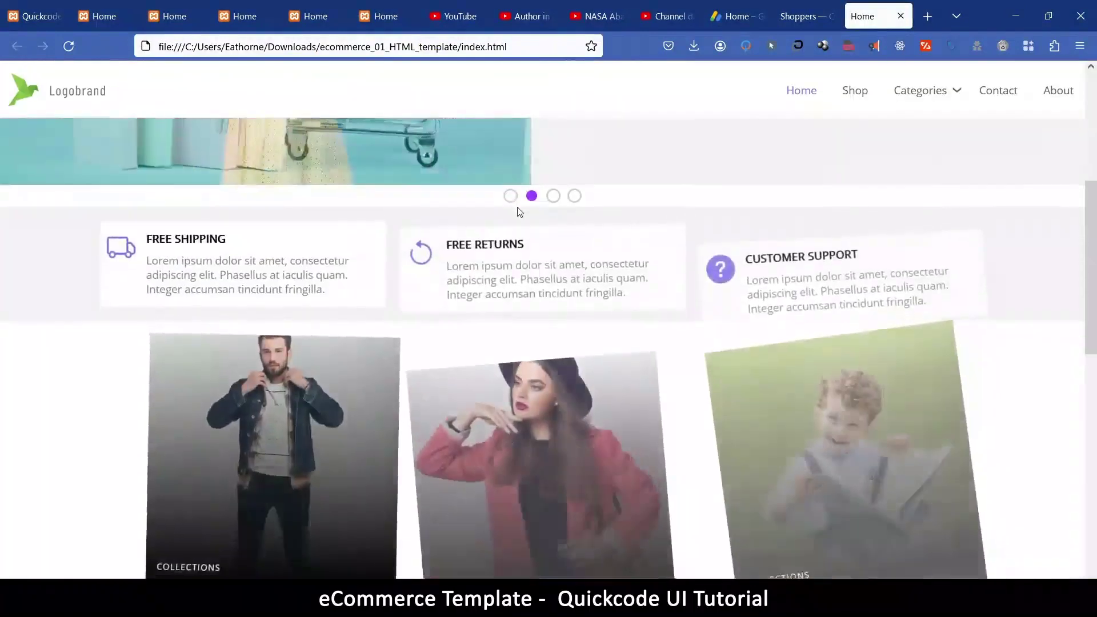
Advance the Featured Products carousel to its last products and check the page footer
scroll(520, 211, "down", 5)
scroll(517, 212, "down", 5)
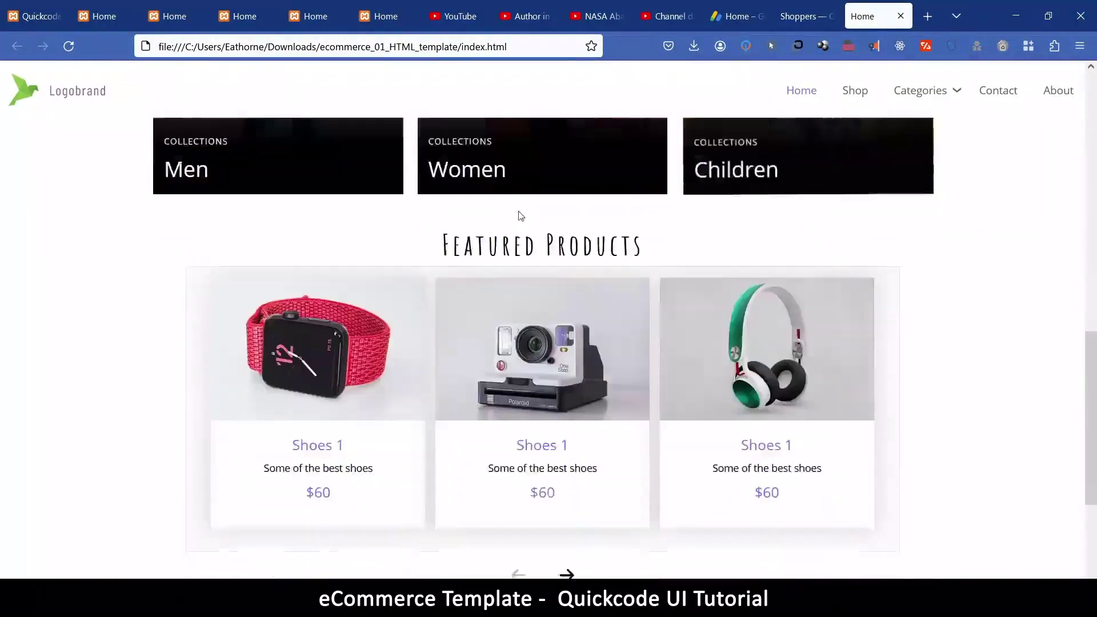
left_click(568, 402)
left_click(574, 406)
left_click(575, 406)
left_click(575, 406)
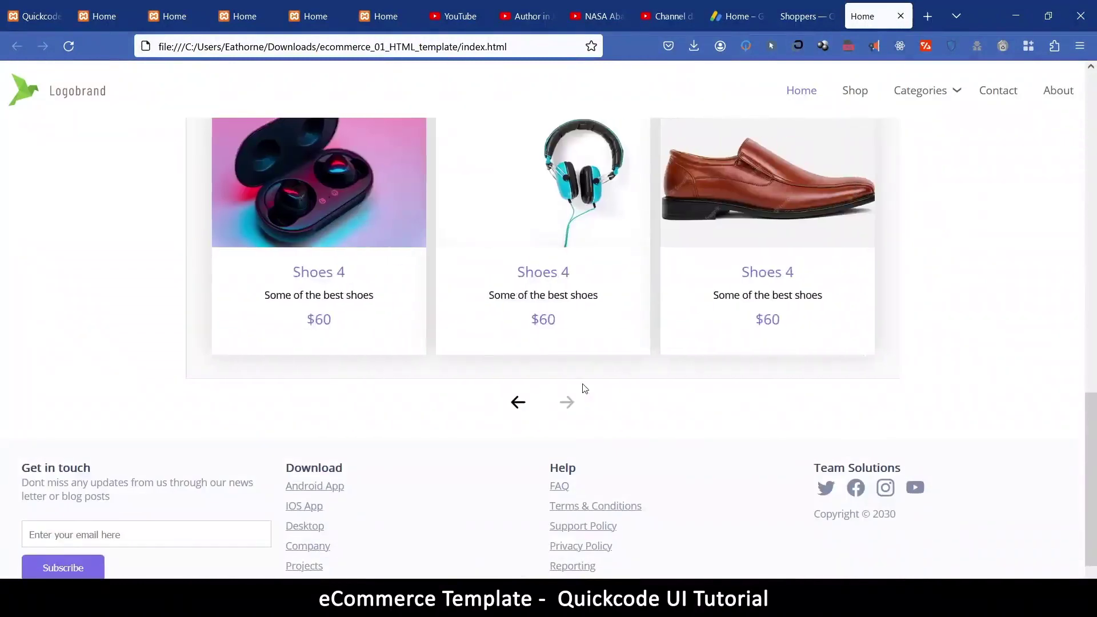
scroll(583, 395, "down", 1)
Review the exported home page's header, image slideshow, service cards and collection cards
scroll(588, 382, "up", 15)
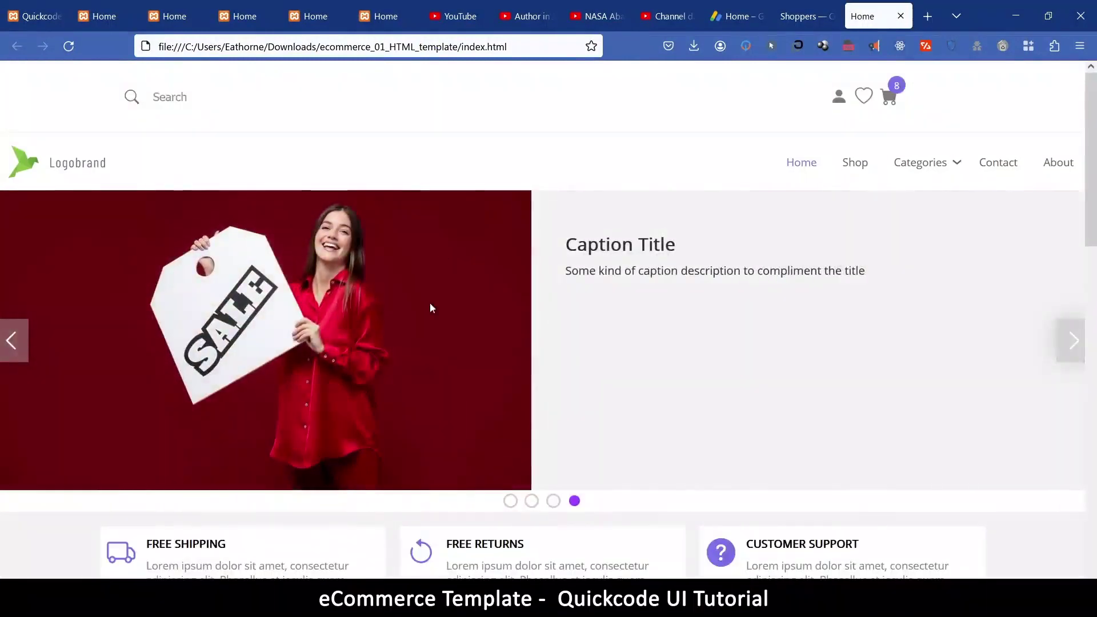
scroll(456, 334, "down", 6)
scroll(464, 331, "up", 6)
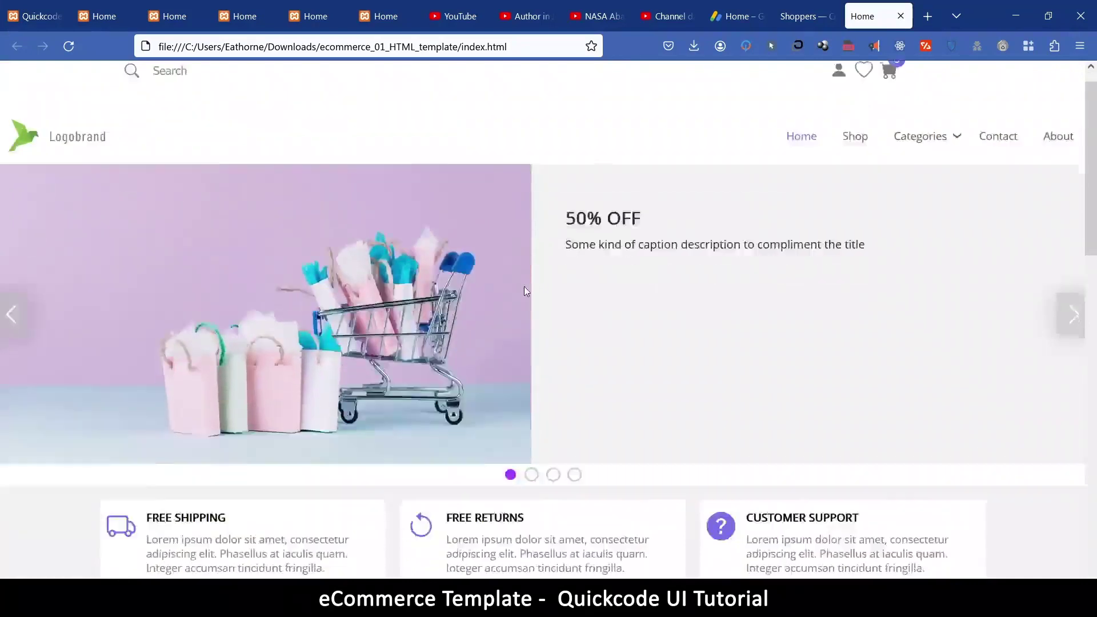
scroll(524, 287, "down", 10)
scroll(526, 283, "up", 5)
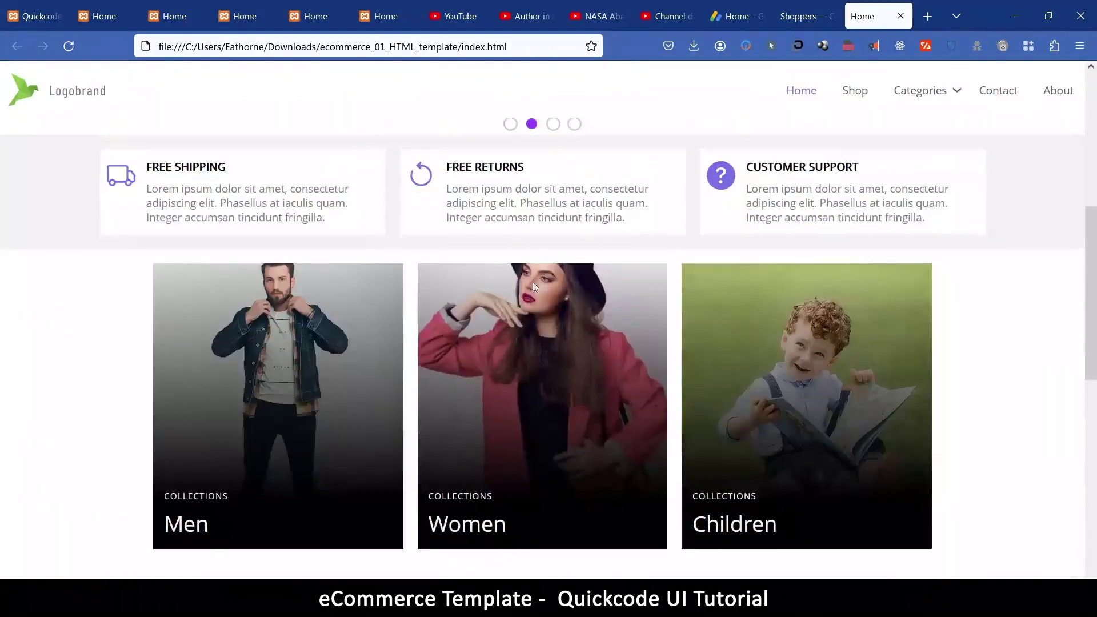
scroll(441, 269, "up", 5)
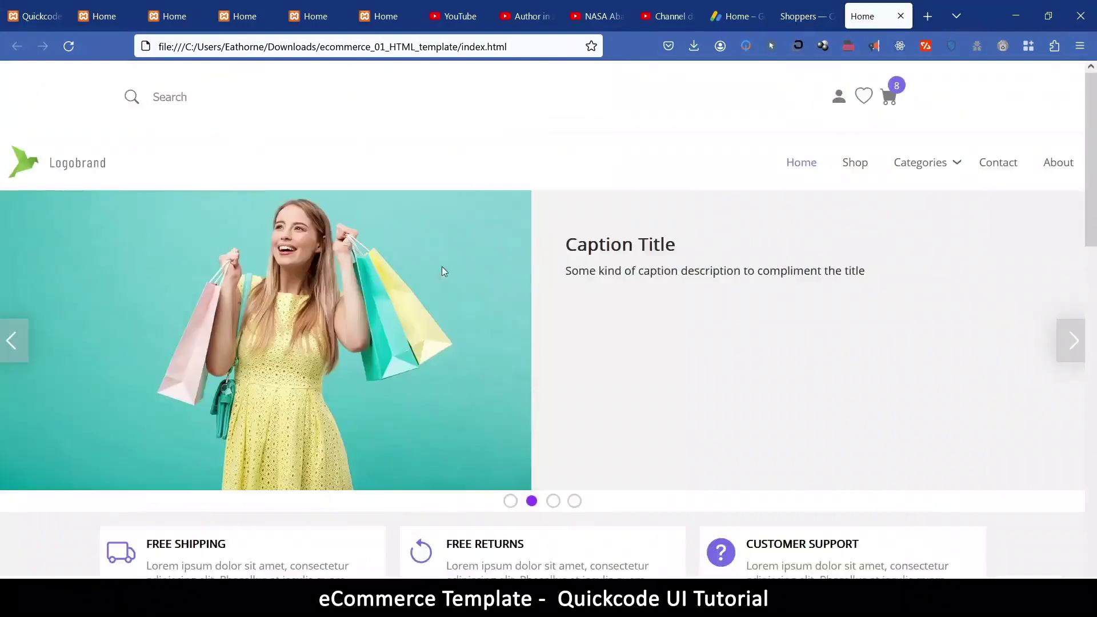